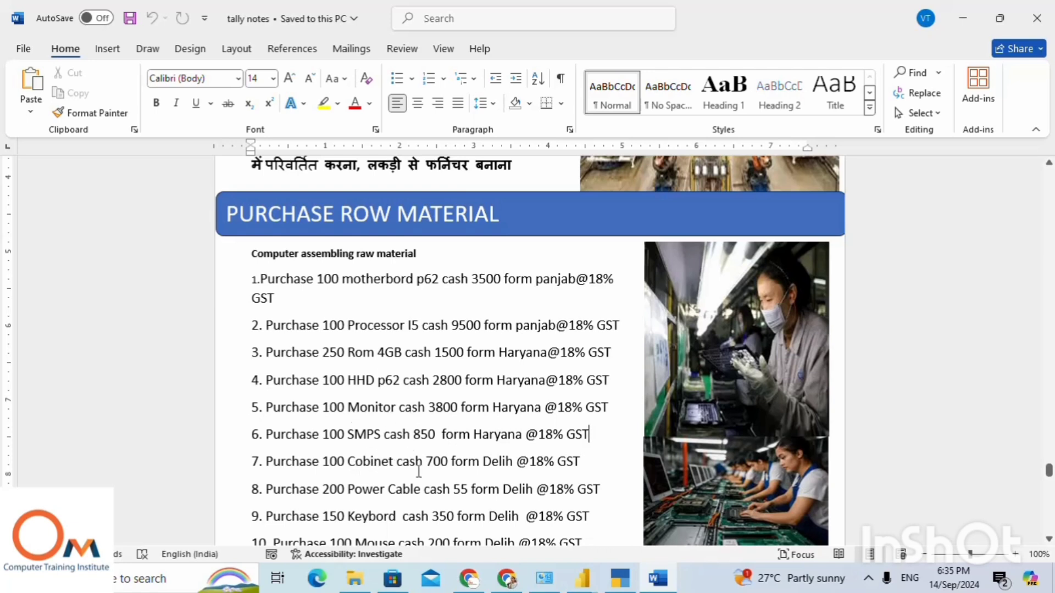
Check the raw material purchase list, switch to TallyPrime and leave unit alteration to return to the Gateway of Tally.
{"action": "scroll", "coordinate": [369, 508], "scroll_direction": "down", "scroll_amount": 1}
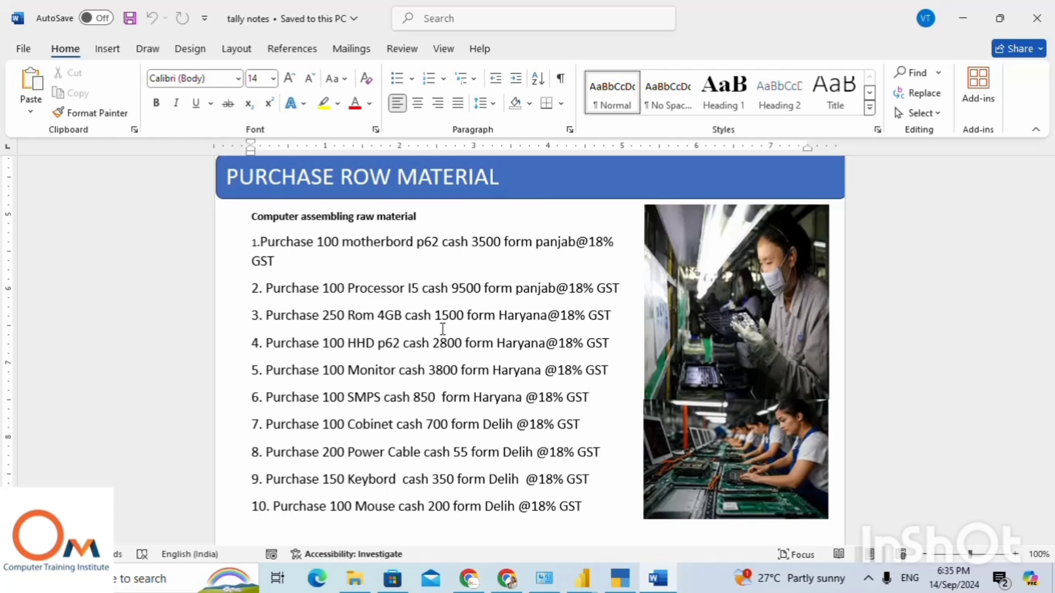
{"action": "left_click", "coordinate": [620, 583]}
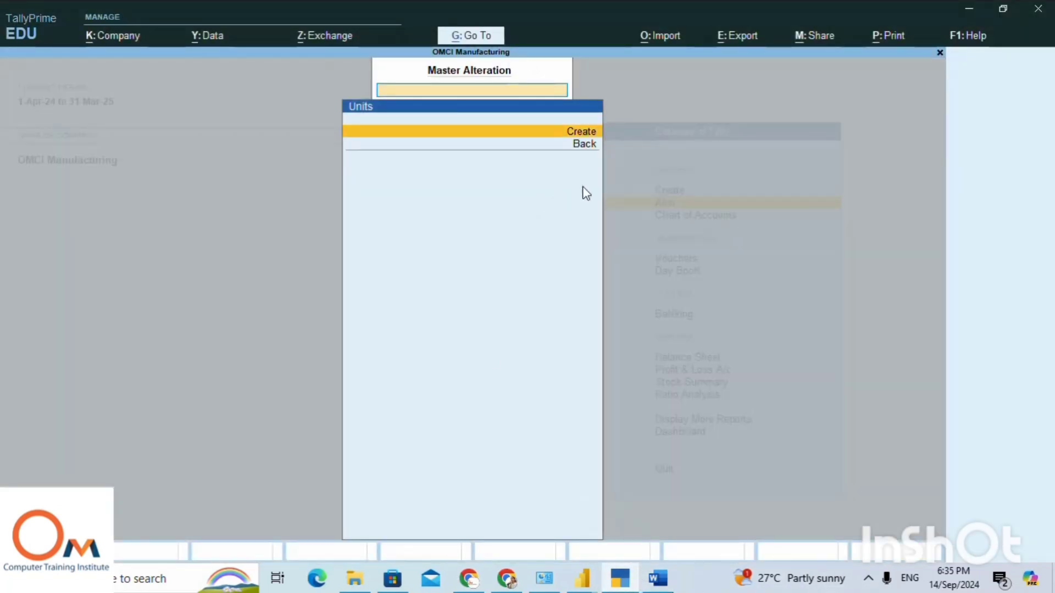
{"action": "key", "text": "Escape"}
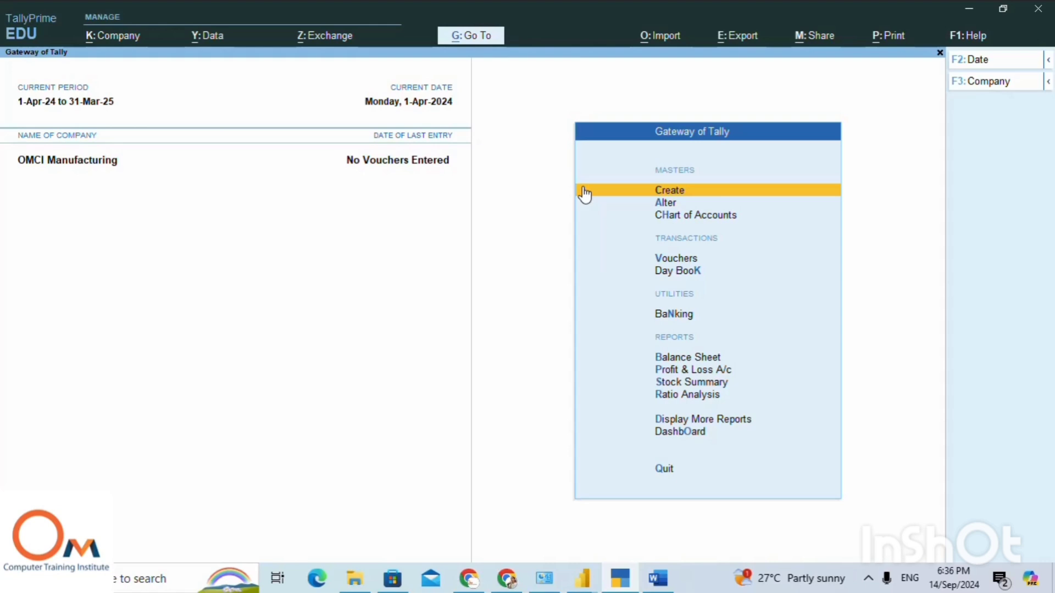
Open the creation form for a new inventory Unit master.
{"action": "left_click", "coordinate": [584, 194]}
{"action": "key", "text": "Down"}
{"action": "key", "text": "Down"}
{"action": "key", "text": "Down"}
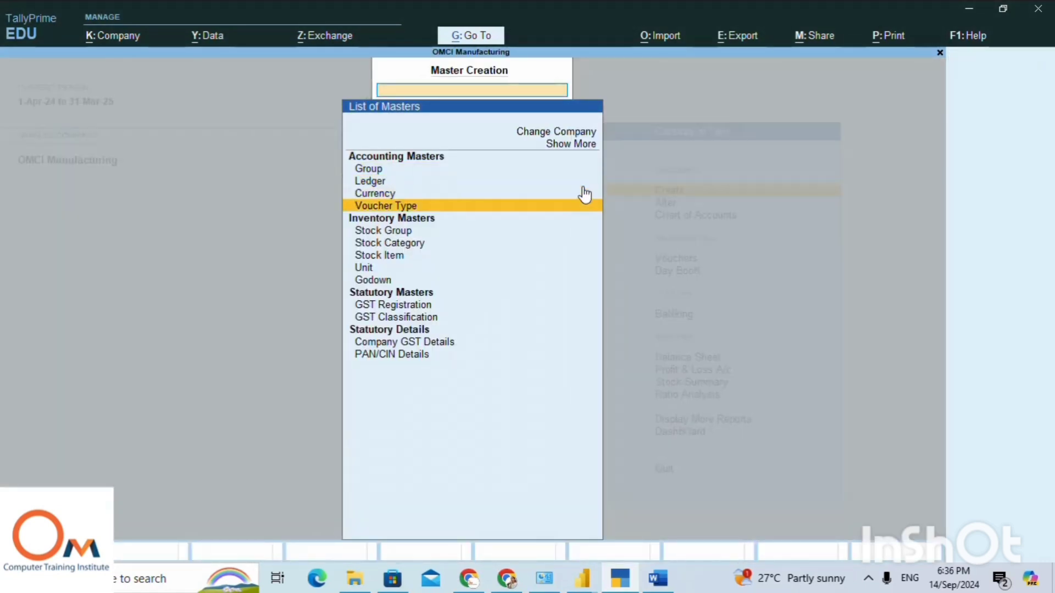
{"action": "key", "text": "Down"}
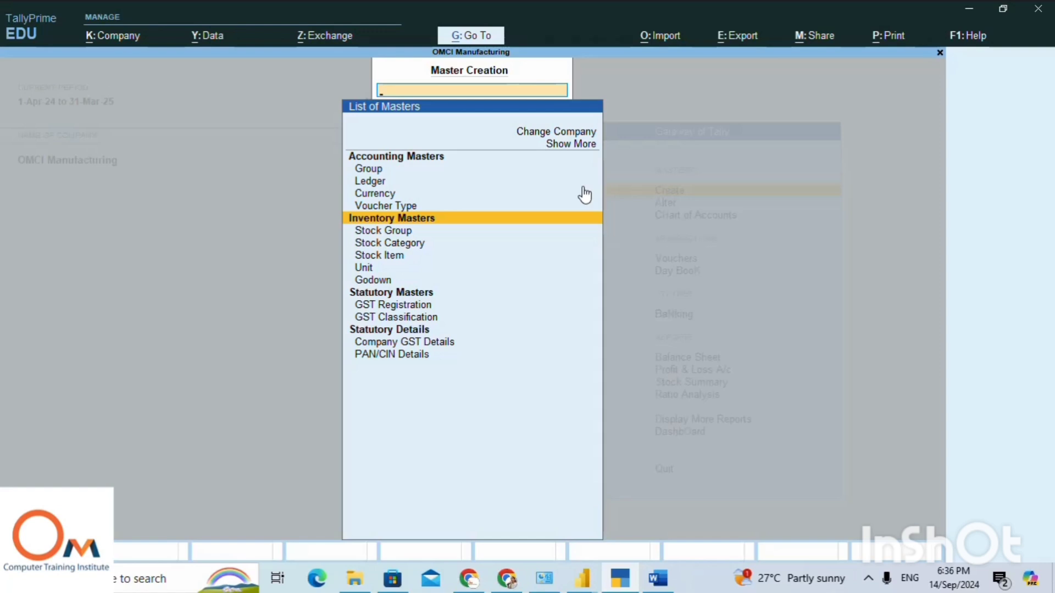
{"action": "key", "text": "Down"}
{"action": "key", "text": "Down"}
{"action": "key", "text": "Down"}
{"action": "key", "text": "Down"}
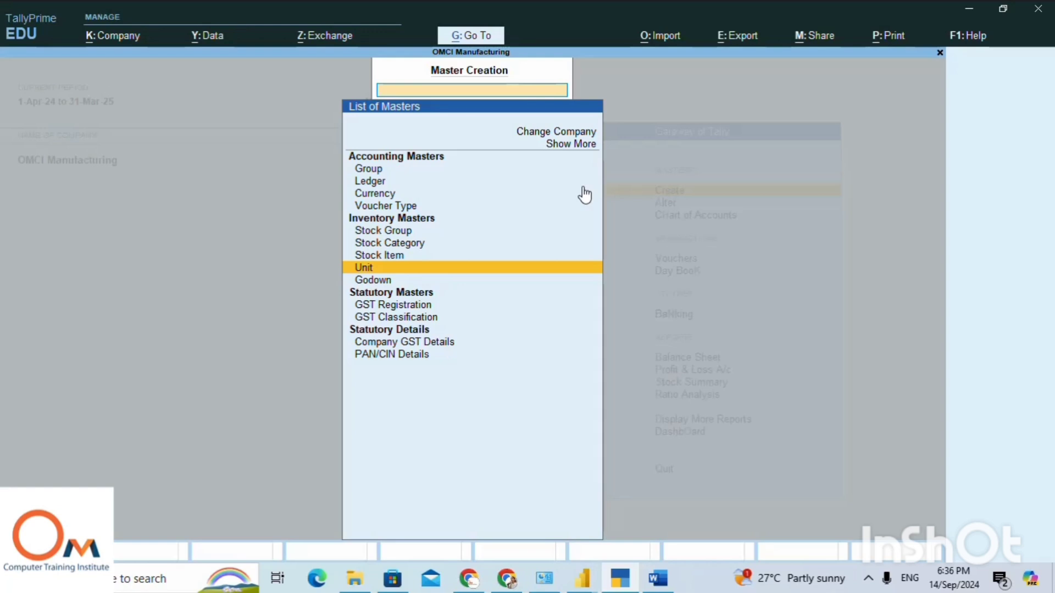
{"action": "key", "text": "Return"}
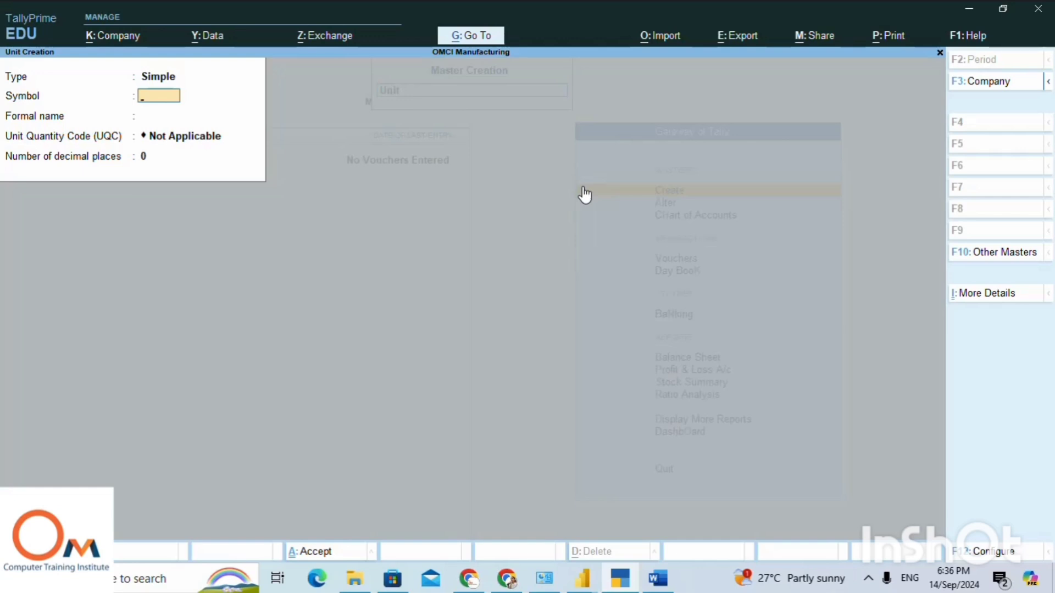
Create a simple unit with symbol "non" and unit quantity code NOS-NUMBERS, then return to the list of masters.
{"action": "type", "text": "p"}
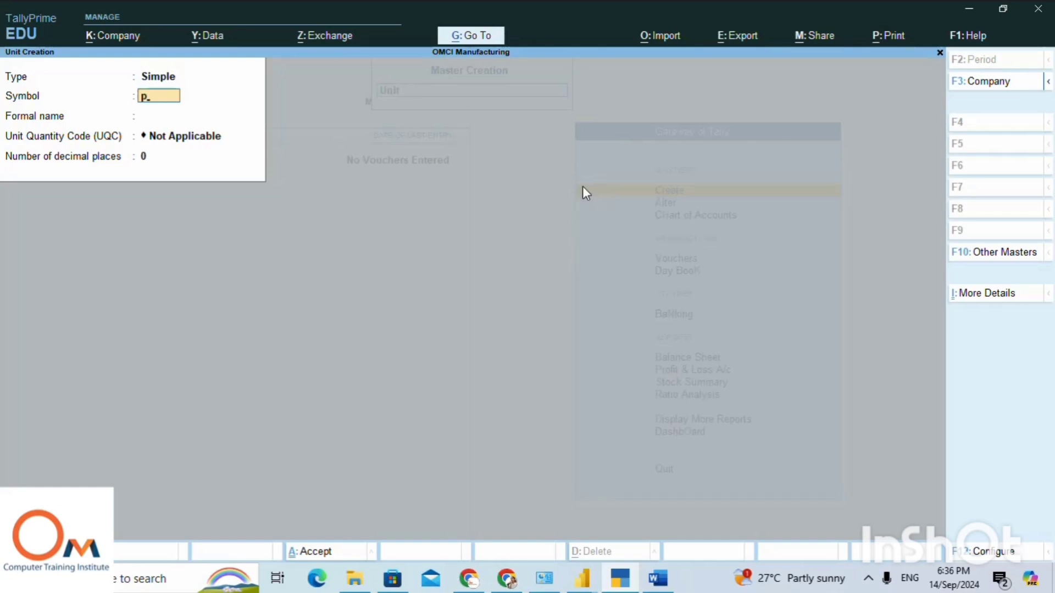
{"action": "type", "text": "o"}
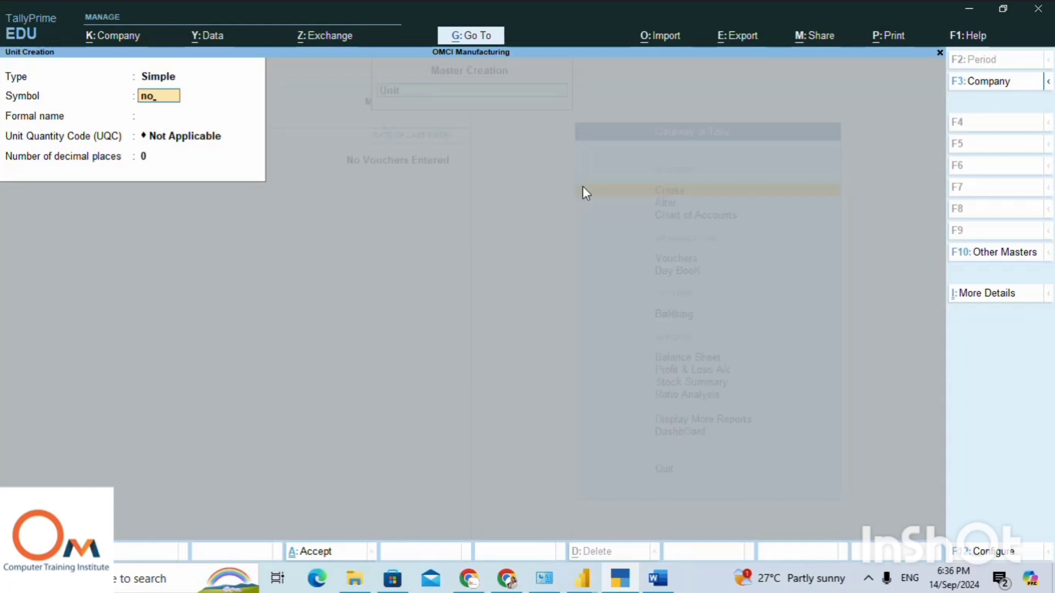
{"action": "type", "text": "n"}
{"action": "key", "text": "Return"}
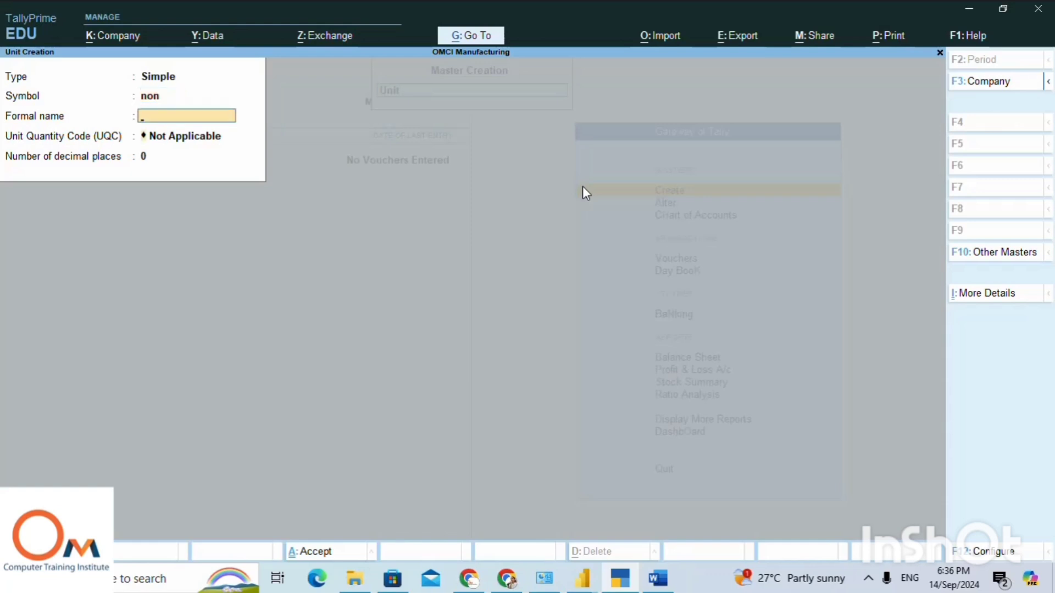
{"action": "key", "text": "Return"}
{"action": "type", "text": "no"}
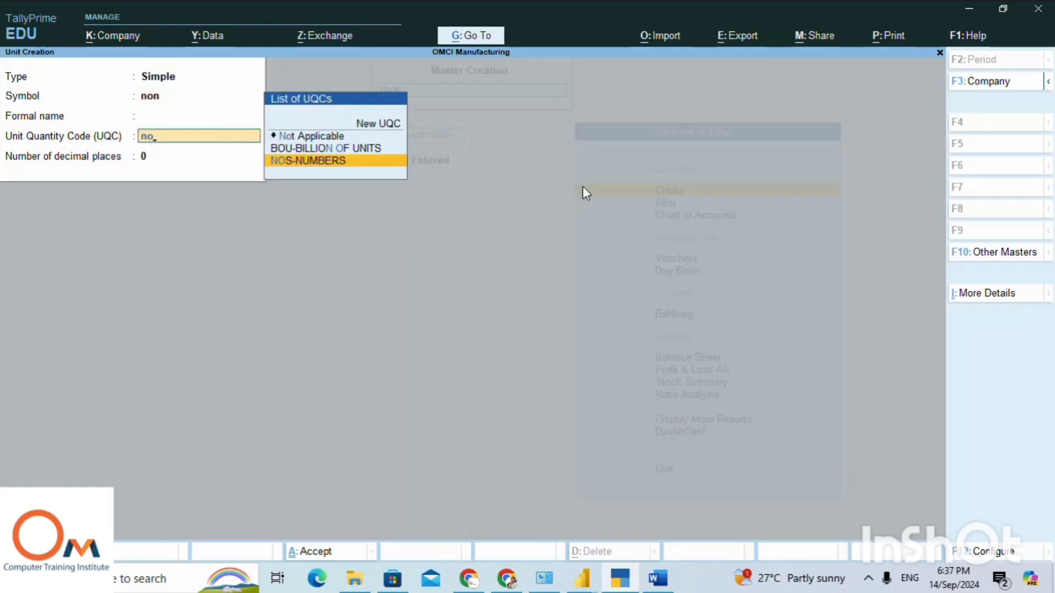
{"action": "key", "text": "Return"}
{"action": "key", "text": "Return"}
{"action": "key", "text": "Return"}
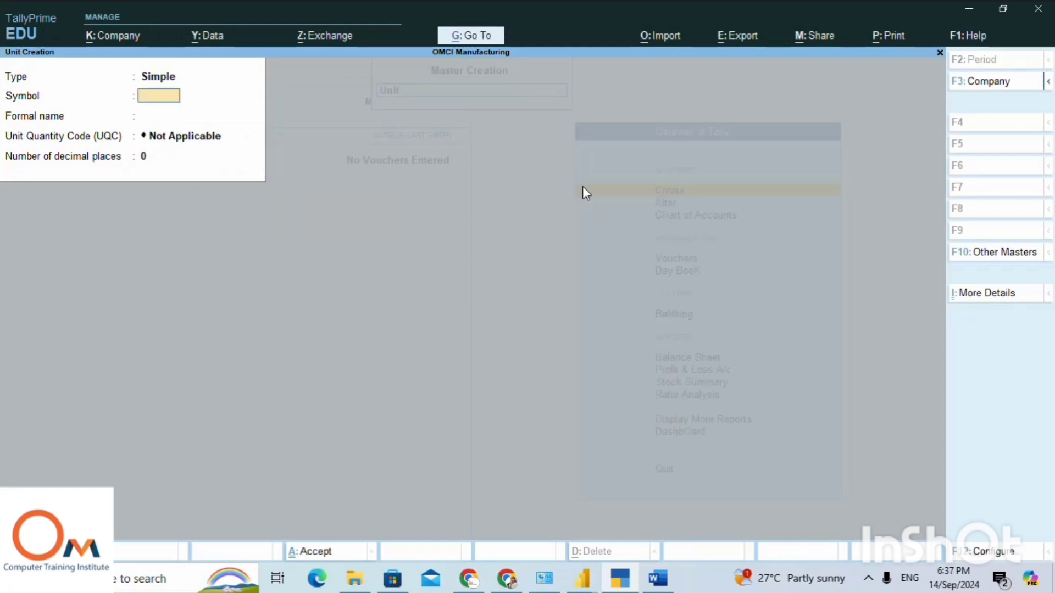
{"action": "key", "text": "Escape"}
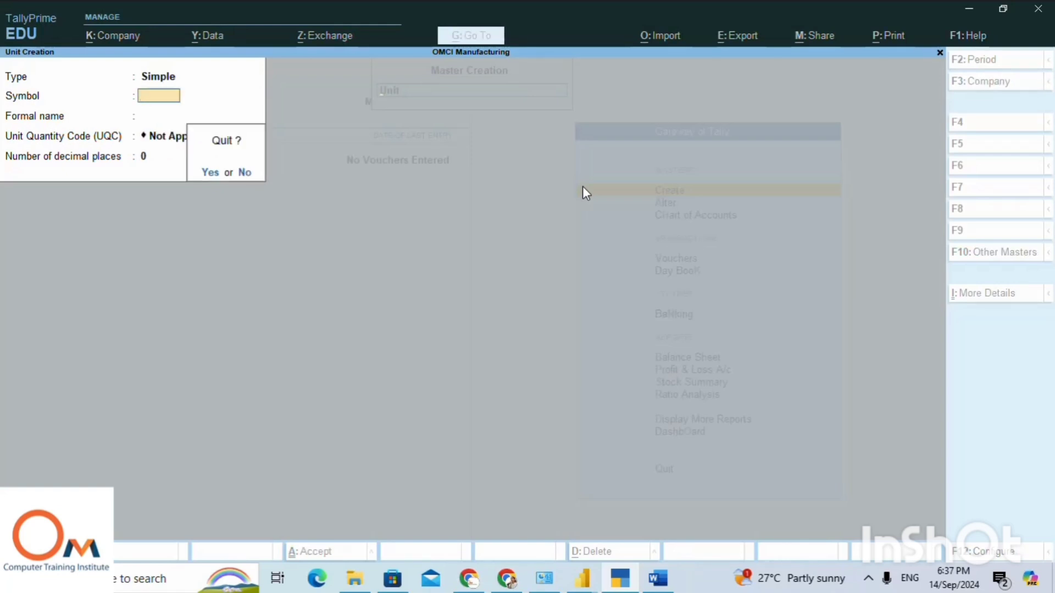
{"action": "key", "text": "Return"}
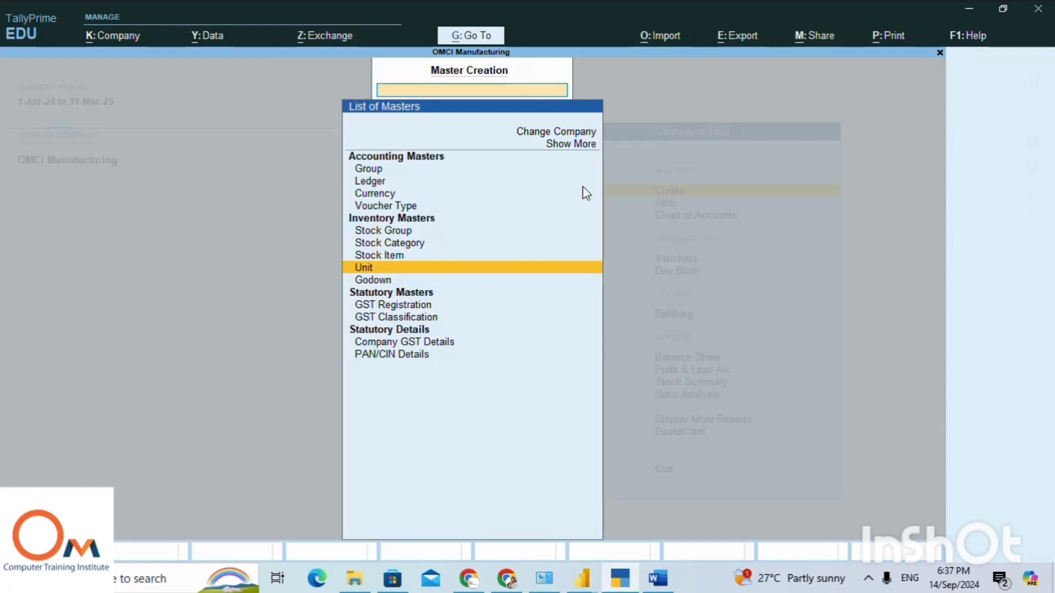
Open the creation form for a new Stock Group master.
{"action": "key", "text": "Up"}
{"action": "key", "text": "Up"}
{"action": "key", "text": "Up"}
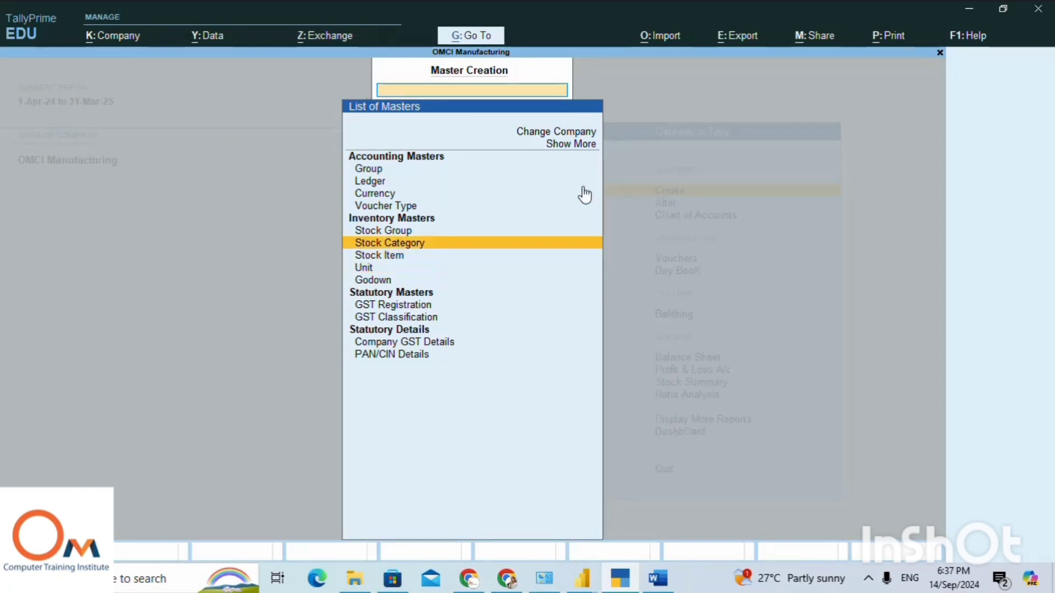
{"action": "key", "text": "Return"}
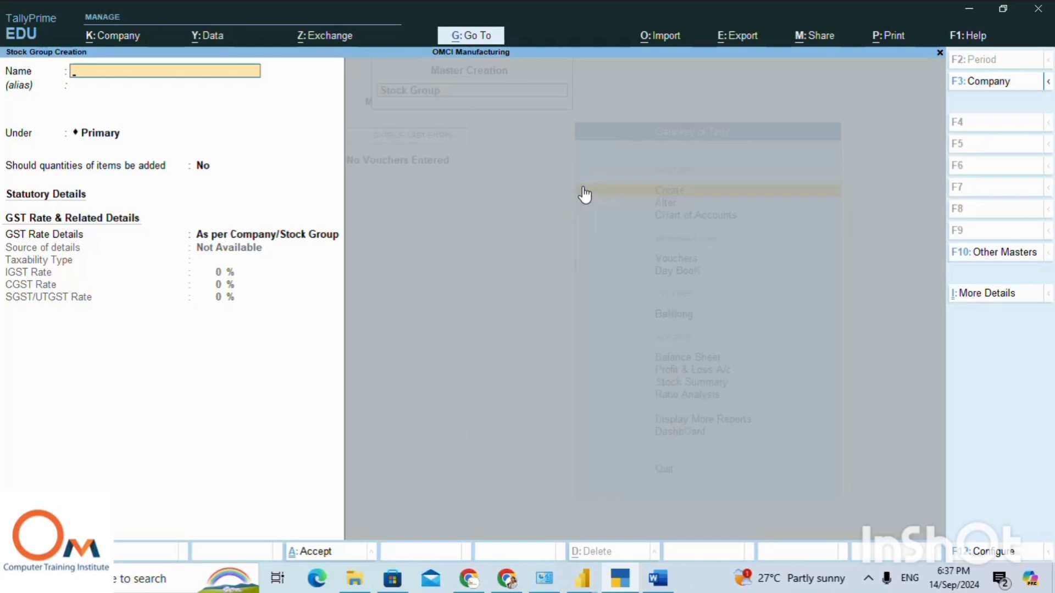
{"action": "type", "text": "HHD p6"}
{"action": "key", "text": "BackSpace"}
{"action": "key", "text": "BackSpace"}
{"action": "key", "text": "BackSpace"}
{"action": "key", "text": "BackSpace"}
{"action": "key", "text": "BackSpace"}
{"action": "key", "text": "BackSpace"}
Copy "ROW MATERIAL" from the heading in the Word notes and enter it as the stock group's name in TallyPrime.
{"action": "key", "text": "alt+Tab"}
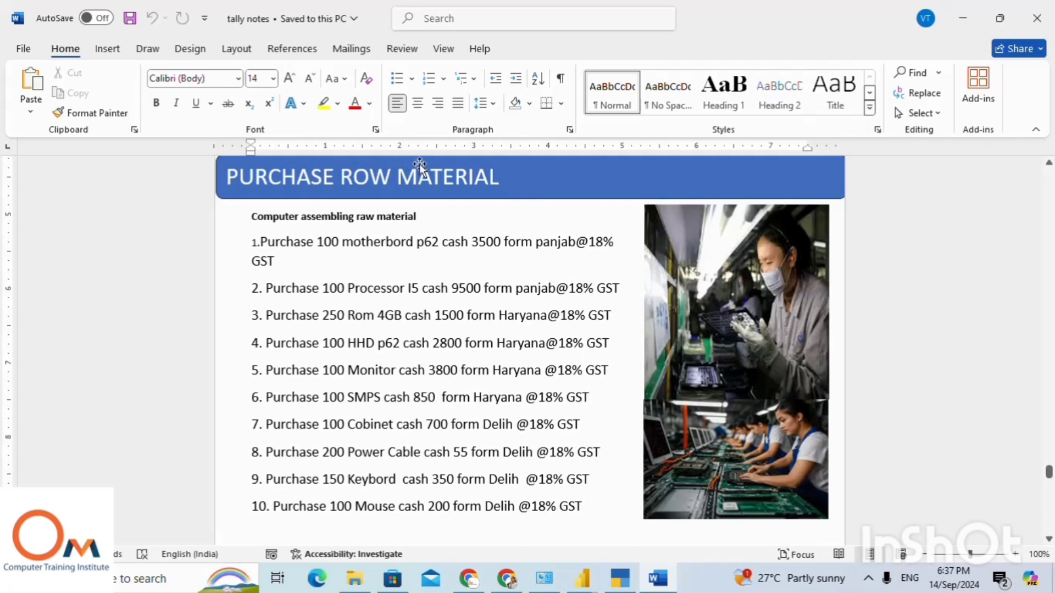
{"action": "left_click_drag", "start_coordinate": [502, 177], "coordinate": [351, 179]}
{"action": "key", "text": "ctrl+c"}
{"action": "key", "text": "alt+Tab"}
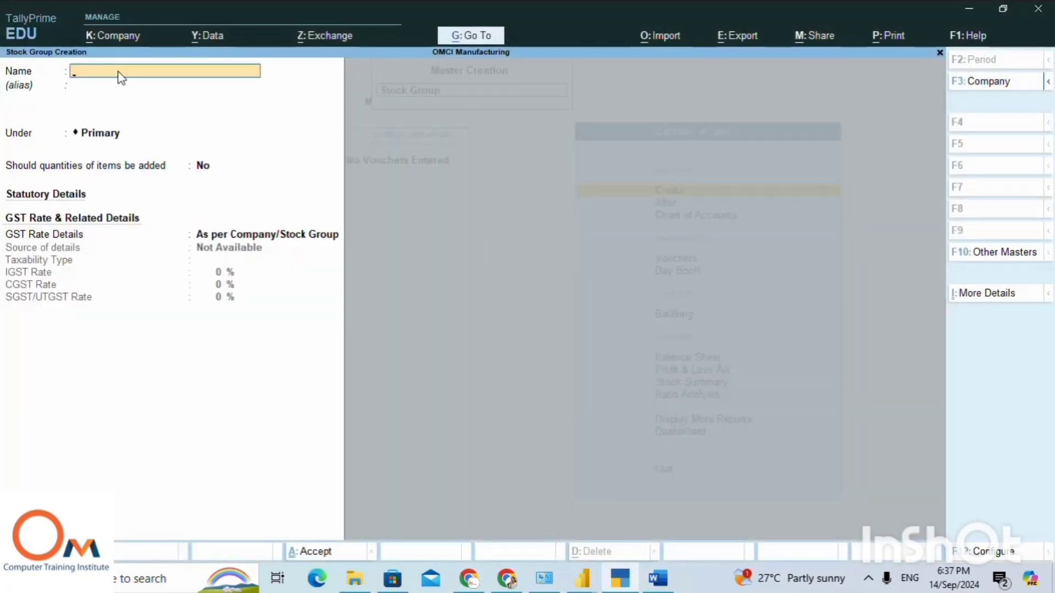
{"action": "key", "text": "ctrl+v"}
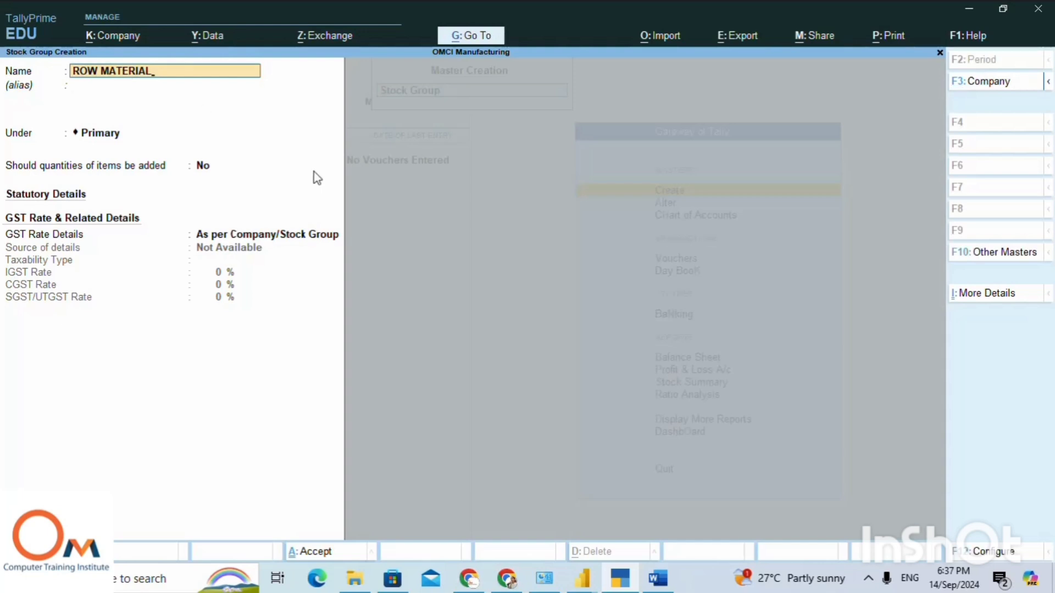
Save the ROW MATERIAL group under Primary, without adding item quantities and with GST rate details As per Company/Stock Group.
{"action": "key", "text": "Return"}
{"action": "key", "text": "Return"}
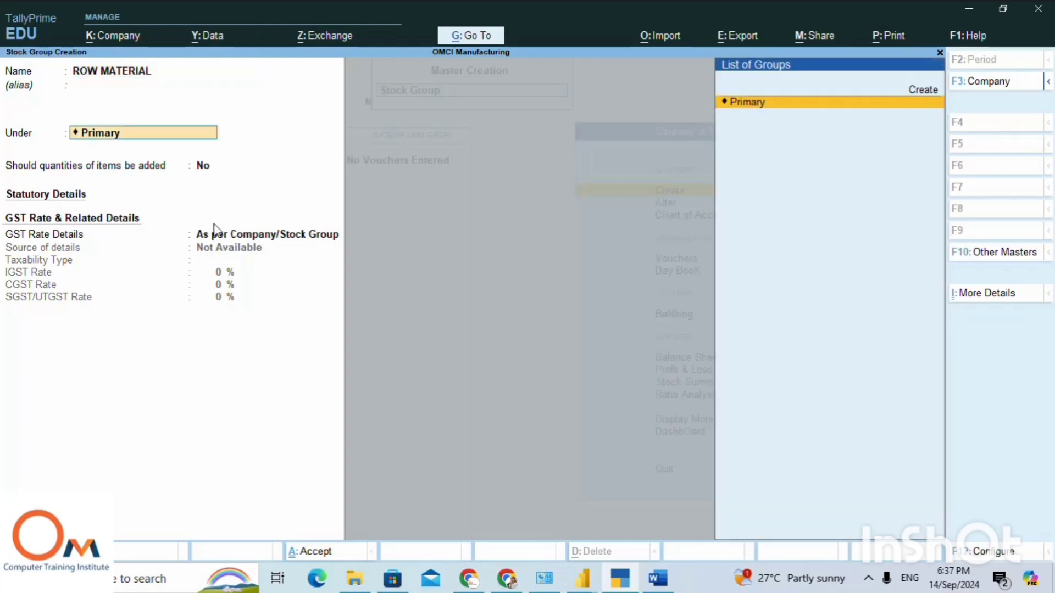
{"action": "key", "text": "Return"}
{"action": "key", "text": "Return"}
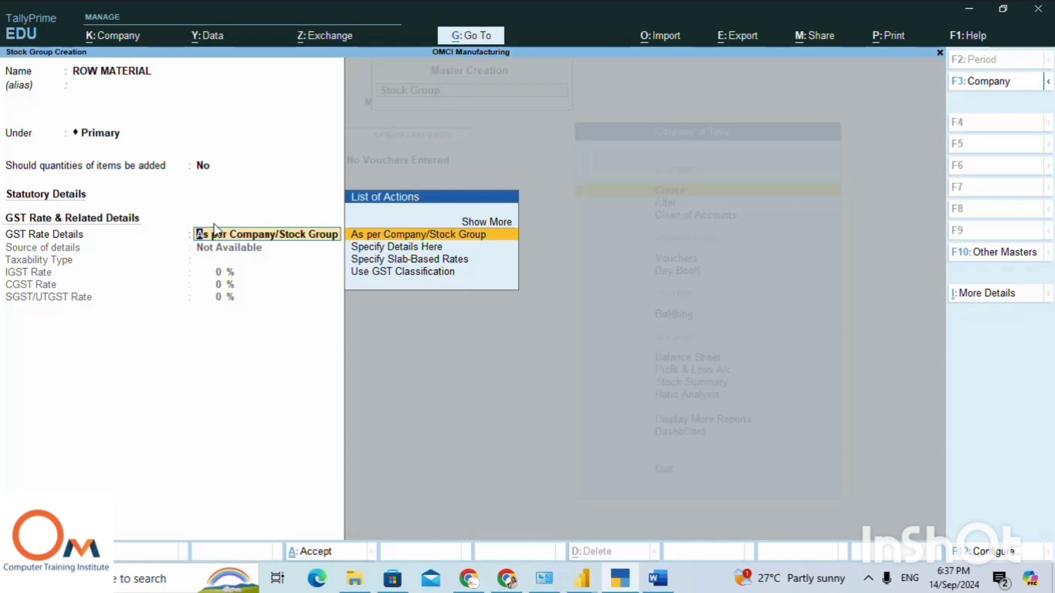
{"action": "key", "text": "Return"}
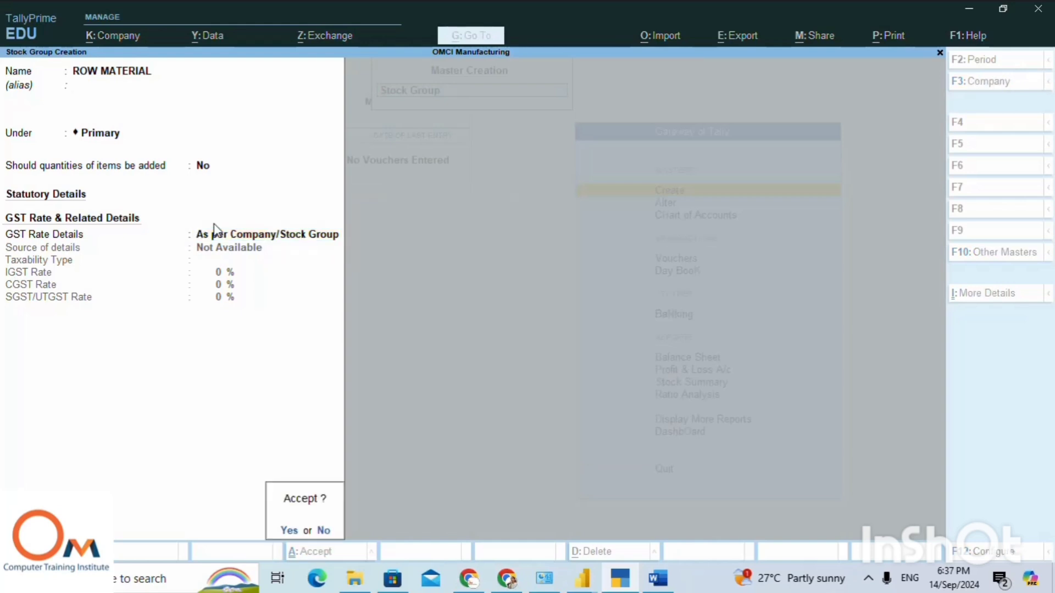
{"action": "key", "text": "Return"}
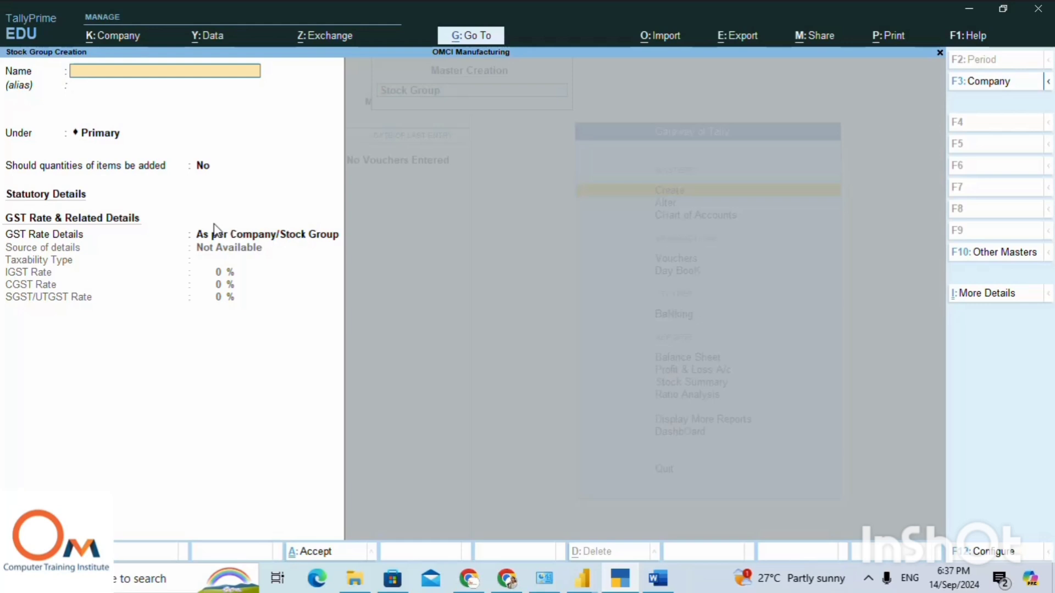
Create a second stock group "Finish Good" under Primary with the default GST settings and return to the list of masters.
{"action": "type", "text": "Finish Good"}
{"action": "key", "text": "Return"}
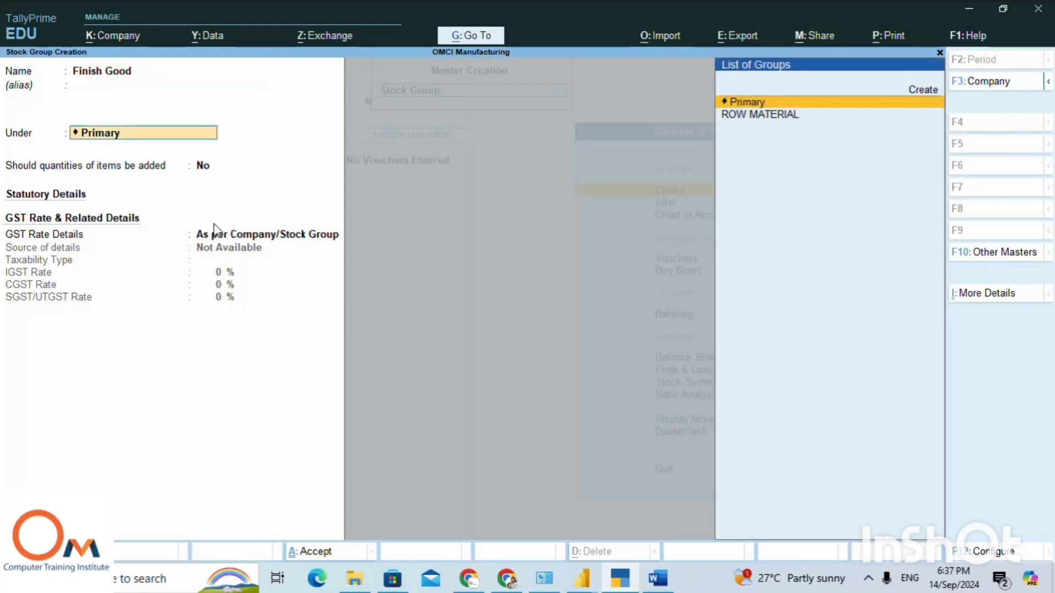
{"action": "key", "text": "Return"}
{"action": "key", "text": "Return"}
{"action": "key", "text": "Return"}
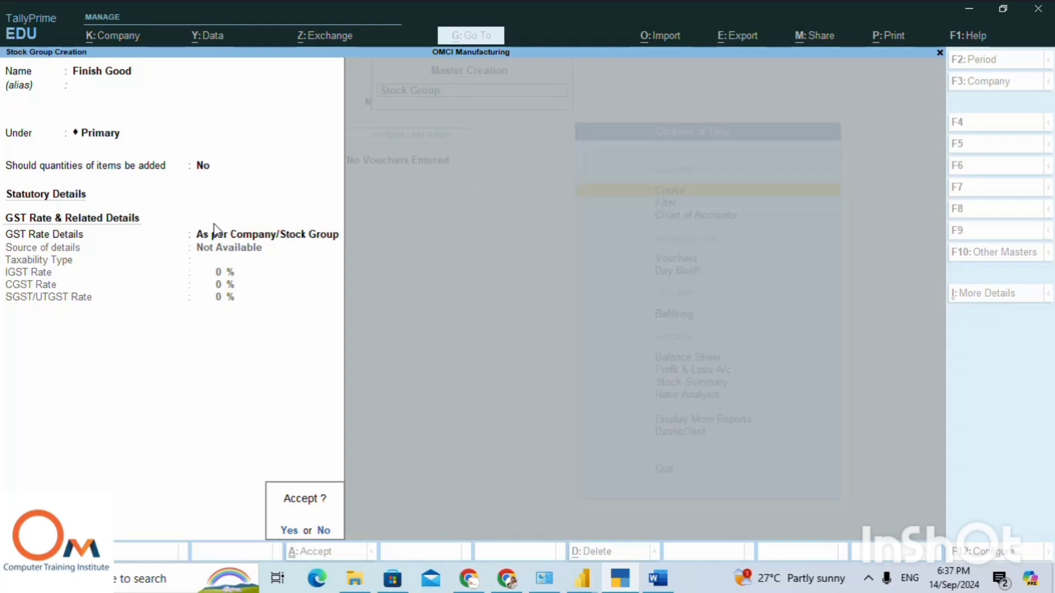
{"action": "key", "text": "Return"}
{"action": "key", "text": "Escape"}
{"action": "key", "text": "Return"}
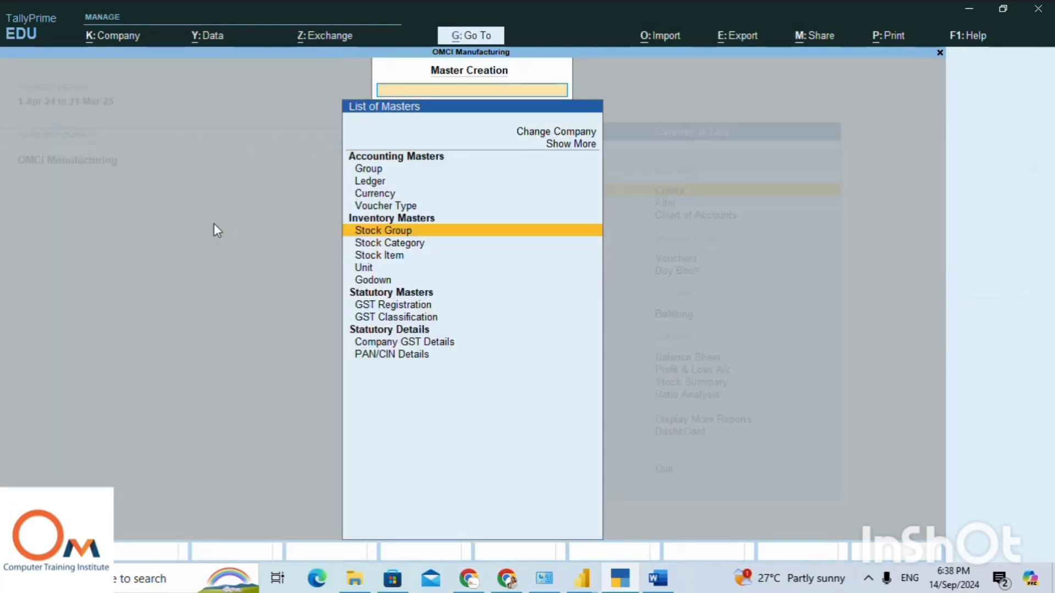
Open the creation form for a new Stock Item master.
{"action": "key", "text": "Down"}
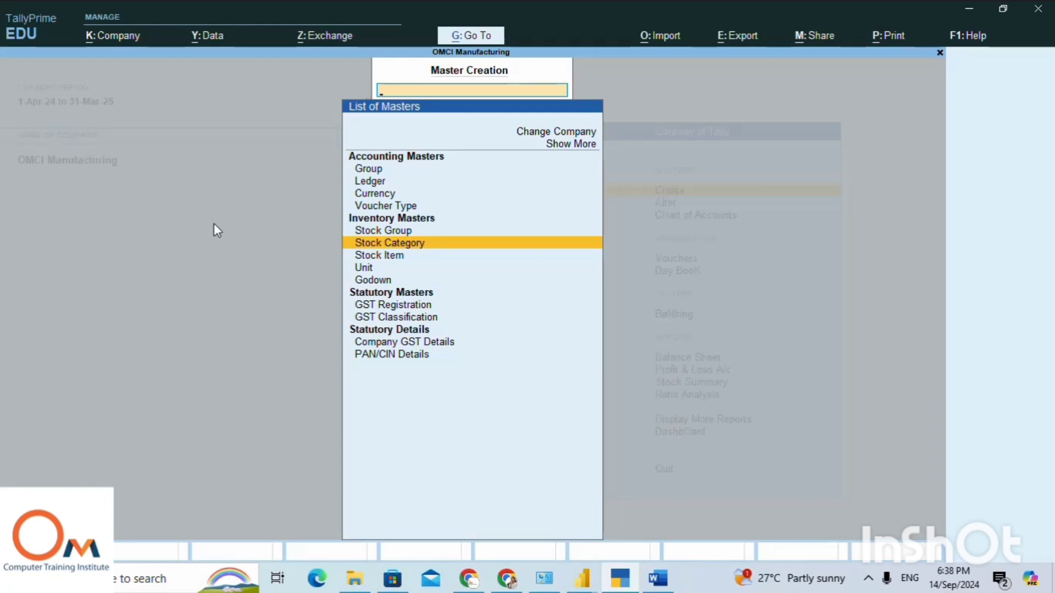
{"action": "key", "text": "Down"}
{"action": "key", "text": "Return"}
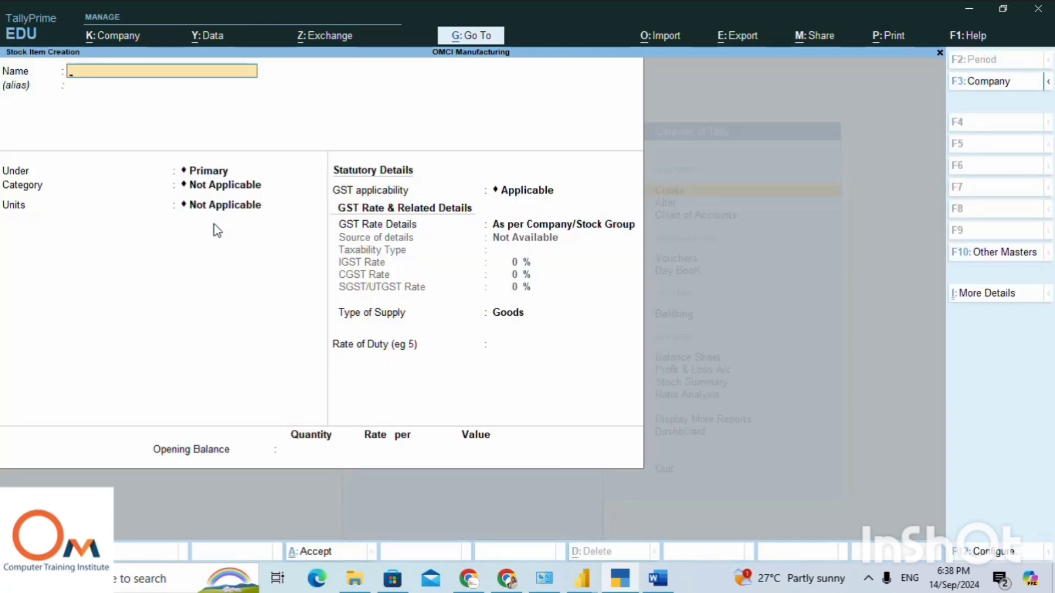
Copy "motherbord p62" from the first purchase line in the Word notes and enter it as the stock item's name in TallyPrime.
{"action": "key", "text": "alt+Tab"}
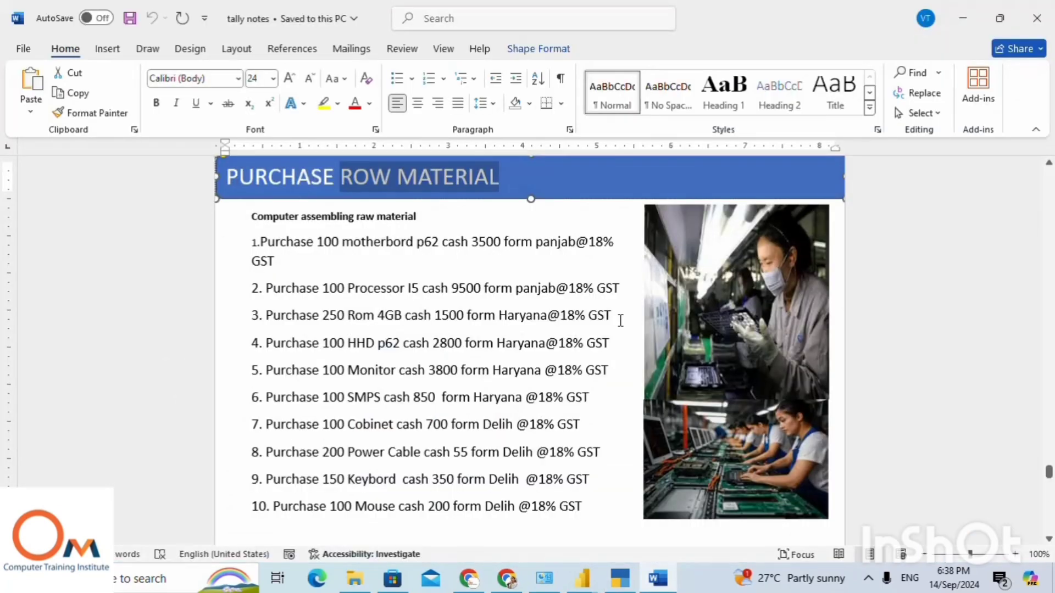
{"action": "key", "text": "alt+Tab"}
{"action": "key", "text": "alt+Tab"}
{"action": "left_click_drag", "start_coordinate": [342, 242], "coordinate": [435, 245]}
{"action": "key", "text": "ctrl+c"}
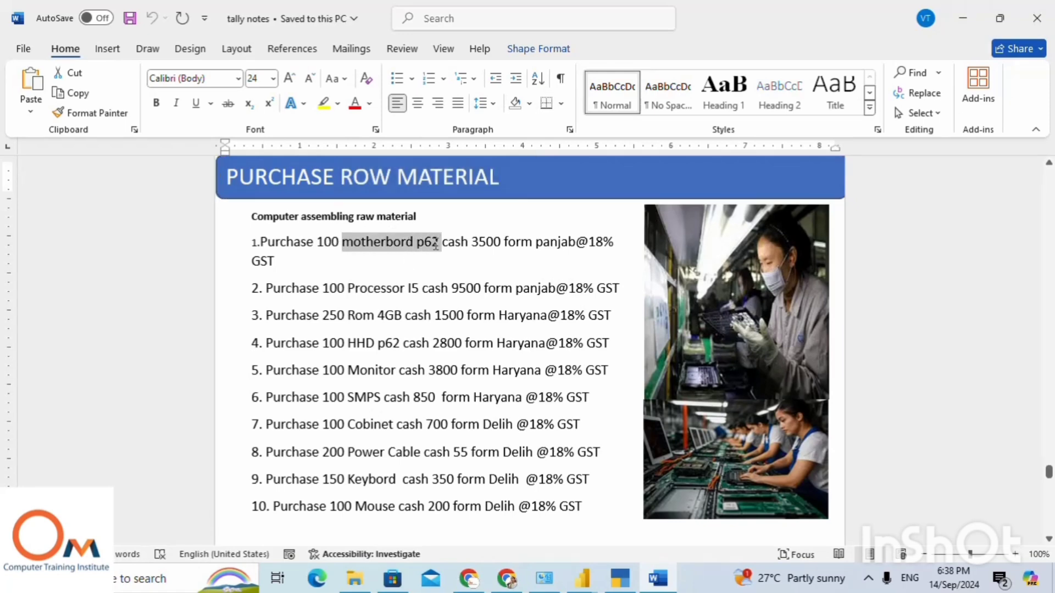
{"action": "key", "text": "alt+Tab"}
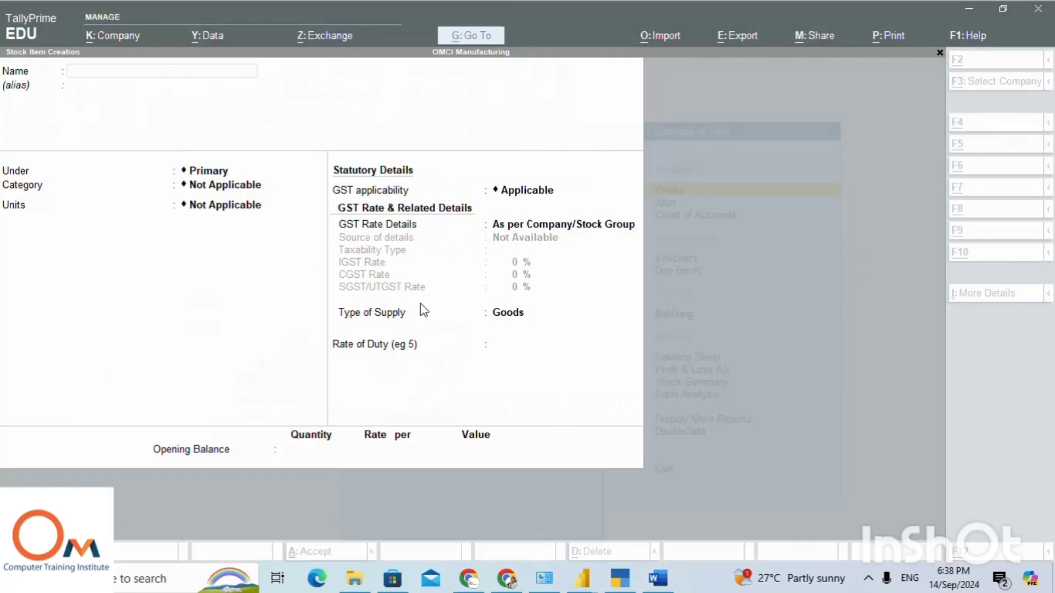
{"action": "left_click", "coordinate": [142, 70]}
{"action": "key", "text": "ctrl+v"}
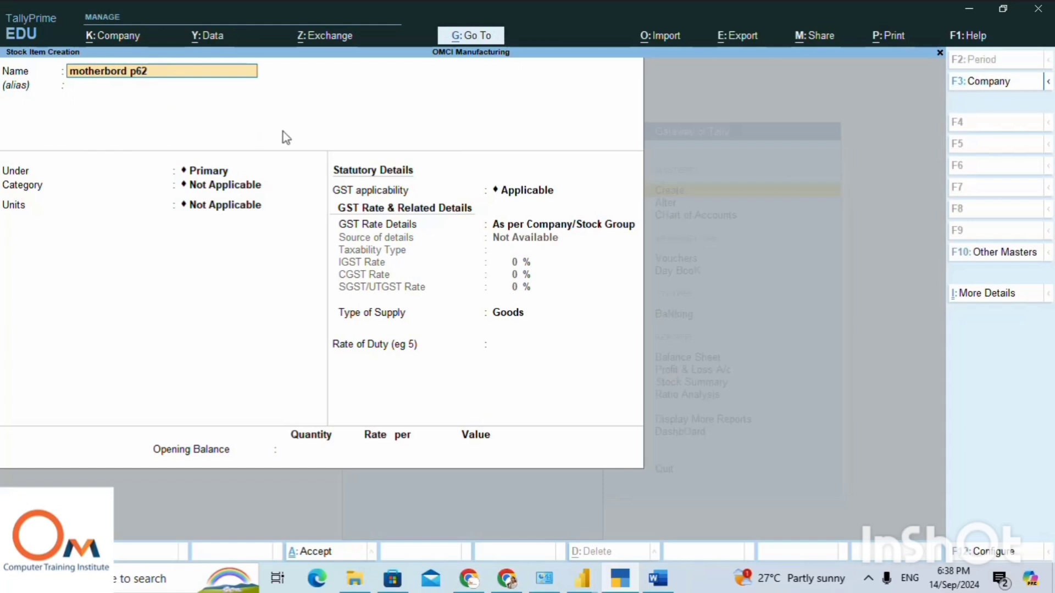
Place the motherbord p62 stock item under the ROW MATERIAL group.
{"action": "key", "text": "Return"}
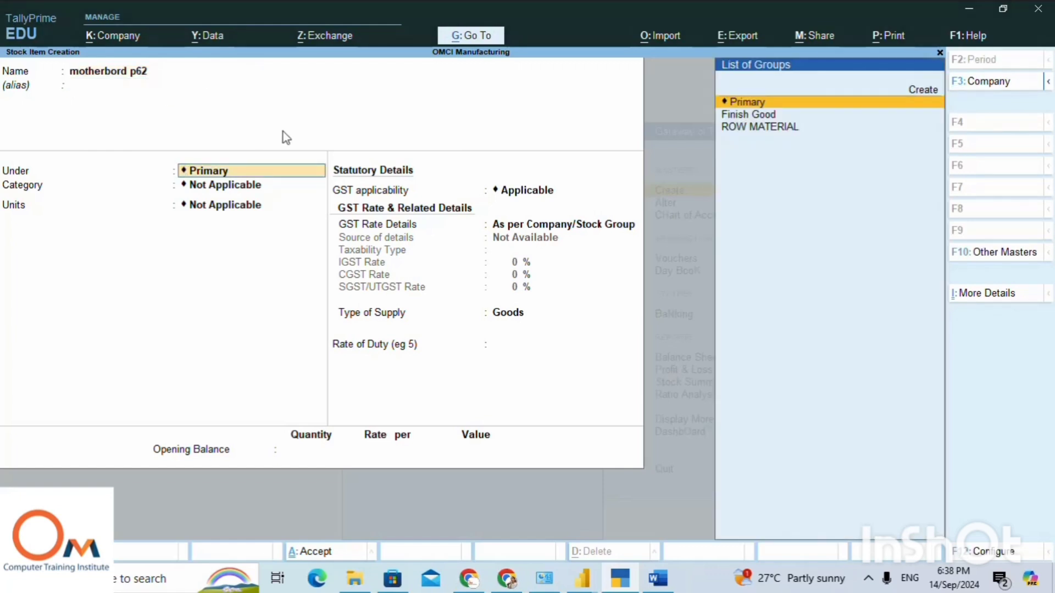
{"action": "key", "text": "Down"}
{"action": "key", "text": "Down"}
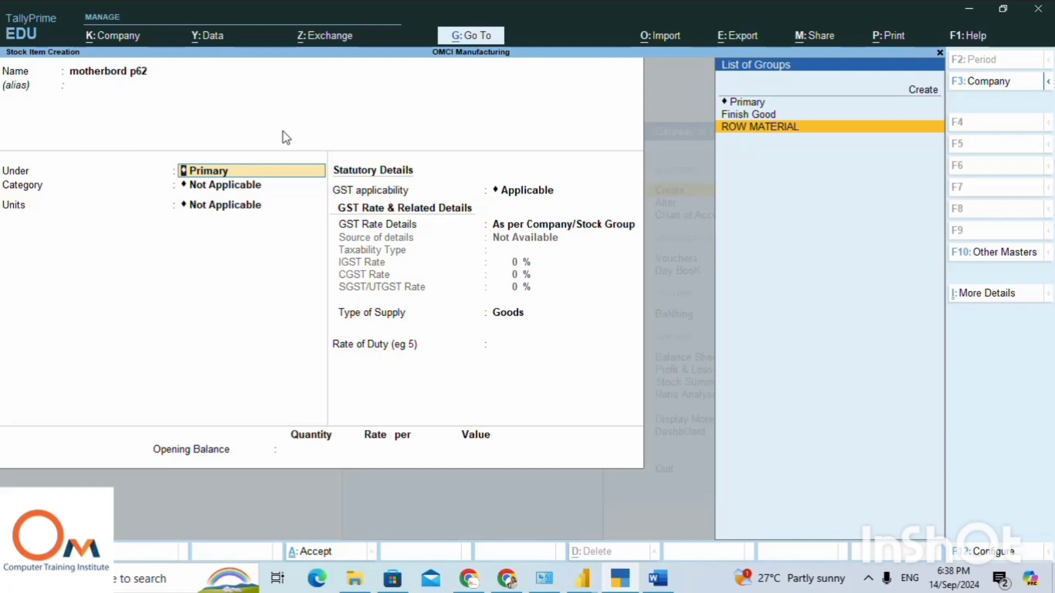
{"action": "key", "text": "Return"}
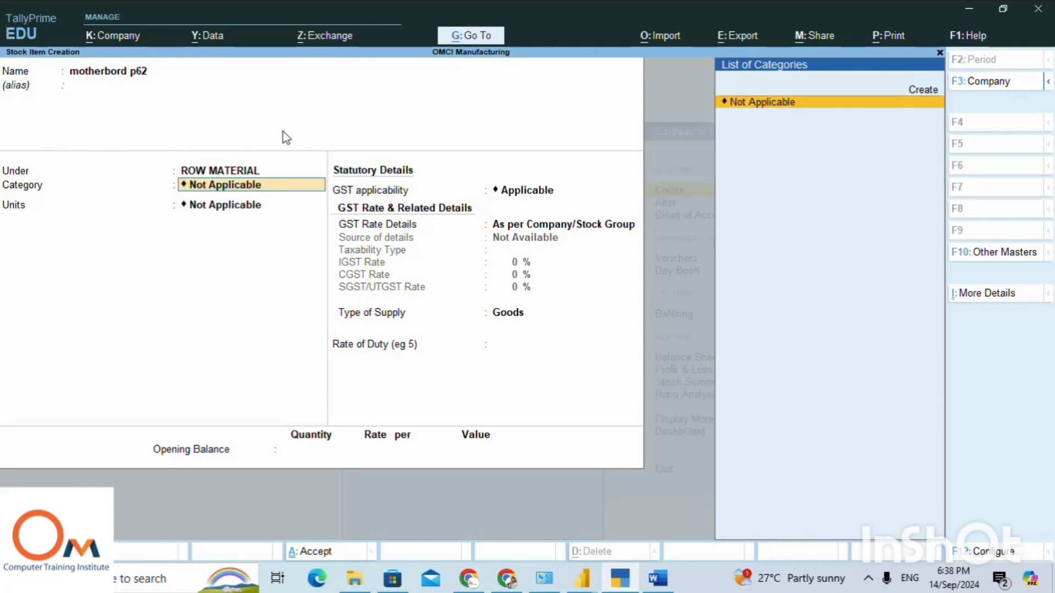
Leave the motherbord p62 item's category as Not Applicable and set its unit to non.
{"action": "key", "text": "Return"}
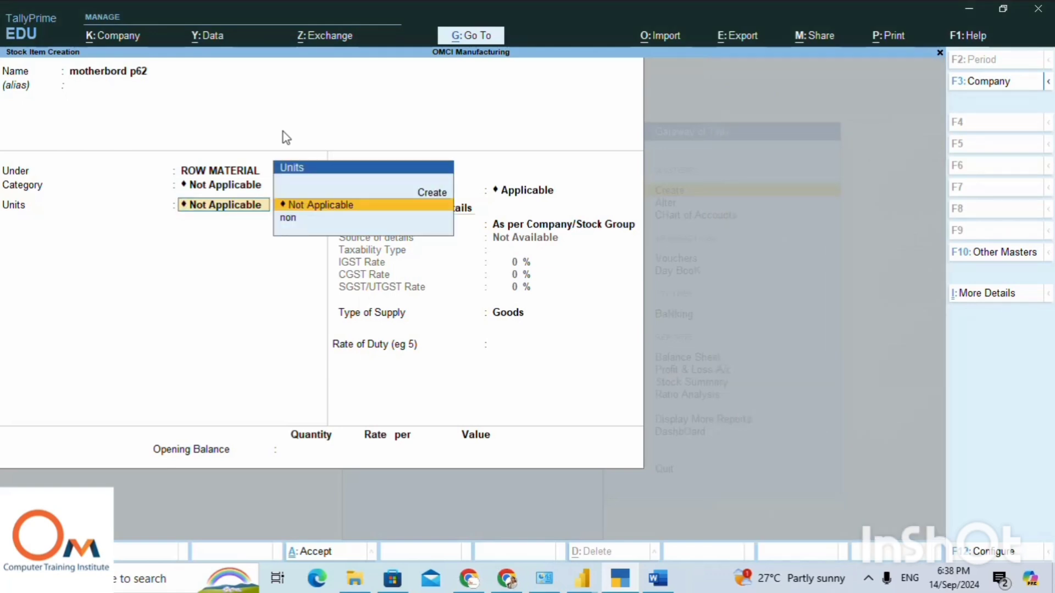
{"action": "key", "text": "Down"}
{"action": "key", "text": "Return"}
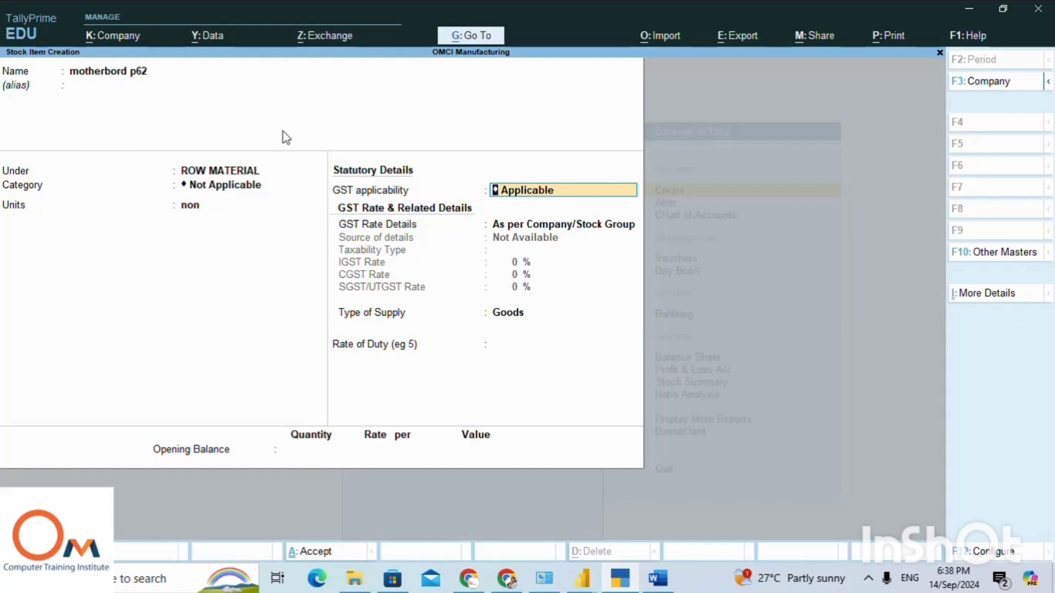
Specify the motherbord p62 item's GST details directly as Taxable, with IGST 18%, CGST 9% and SGST/UTGST 9%.
{"action": "key", "text": "Return"}
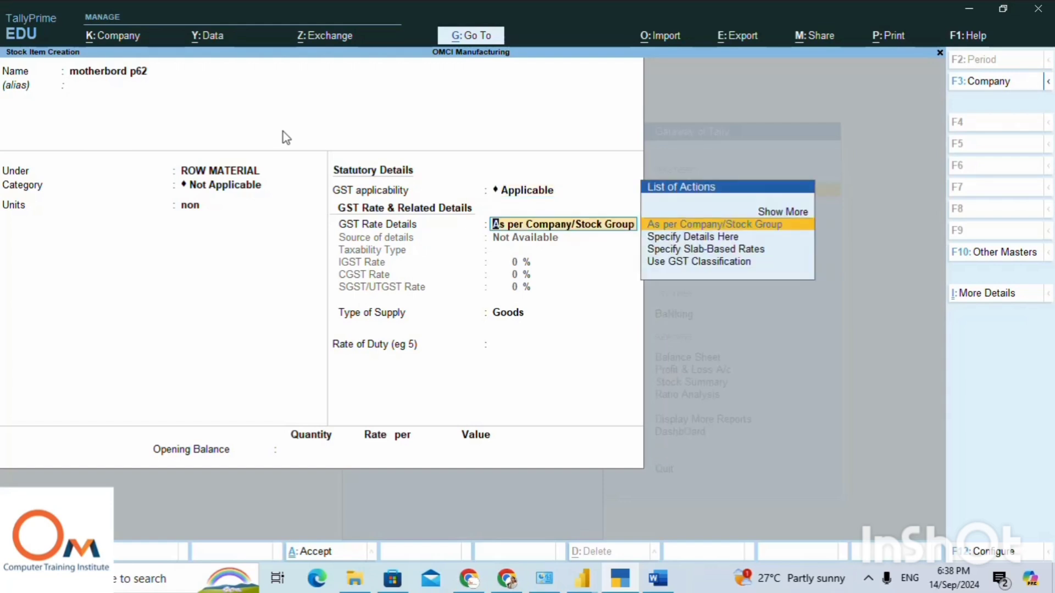
{"action": "key", "text": "Down"}
{"action": "key", "text": "Return"}
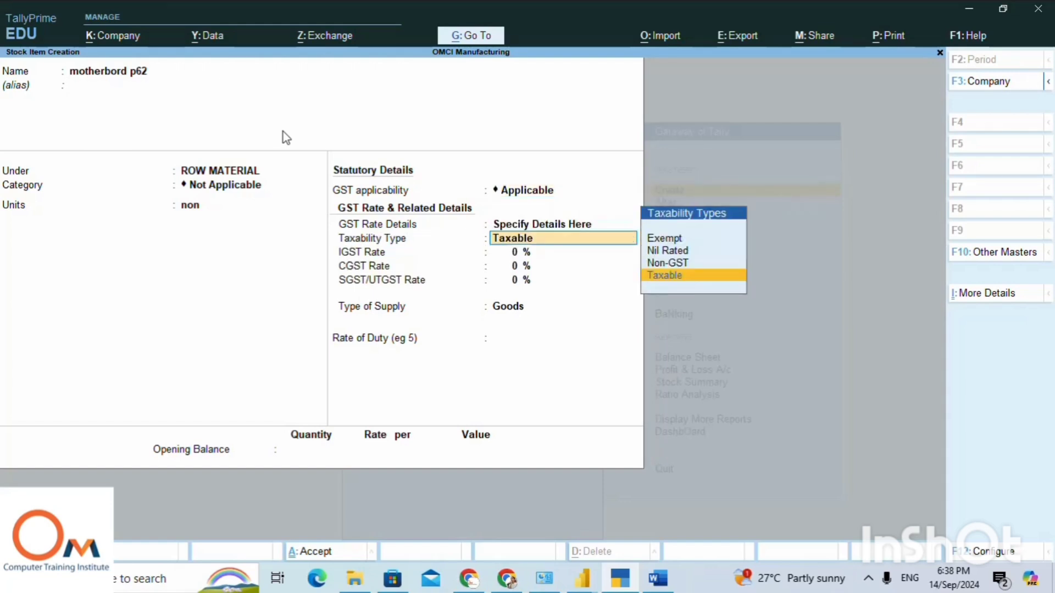
{"action": "key", "text": "Return"}
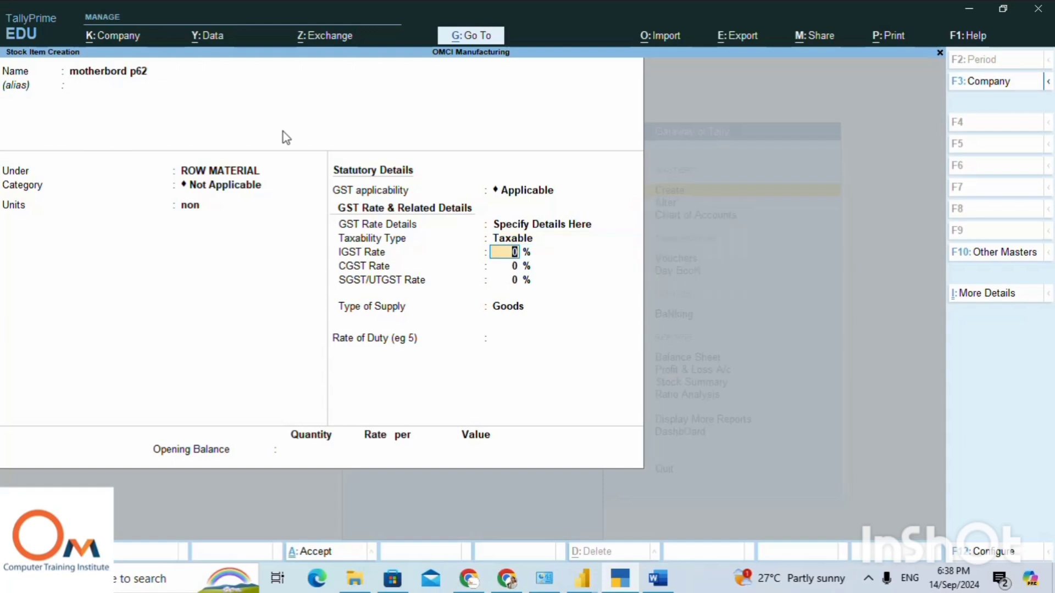
{"action": "key", "text": "Return"}
{"action": "key", "text": "Up"}
{"action": "type", "text": "18"}
{"action": "key", "text": "Return"}
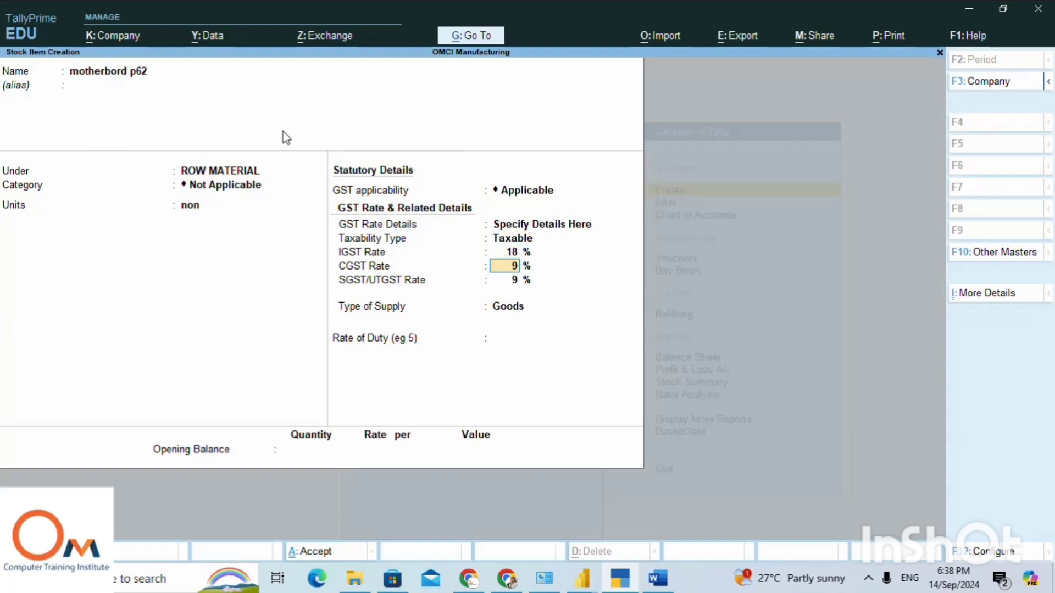
{"action": "type", "text": "9"}
{"action": "key", "text": "Return"}
{"action": "type", "text": "9"}
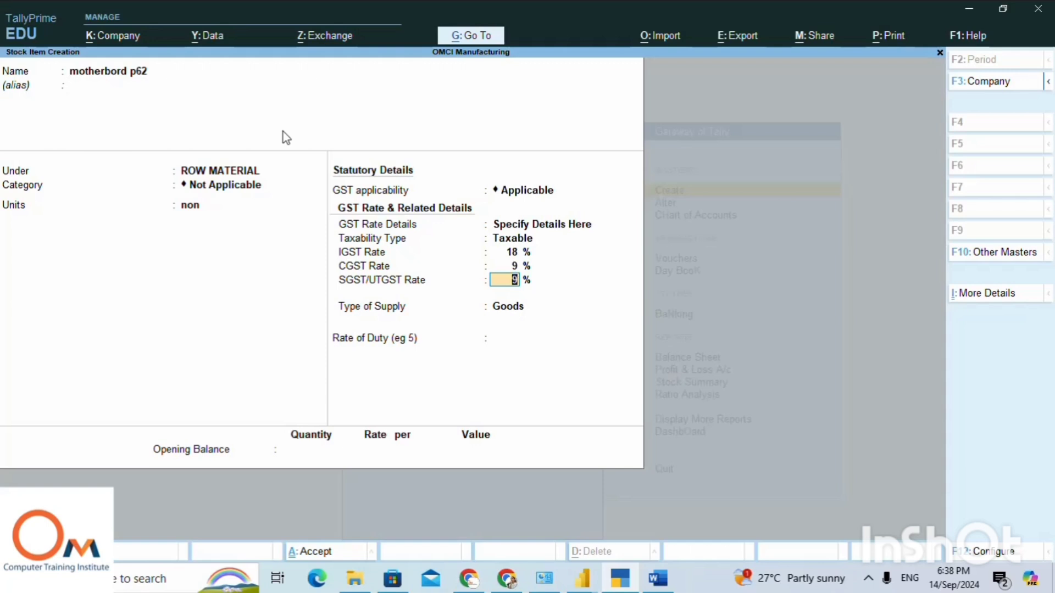
{"action": "key", "text": "Return"}
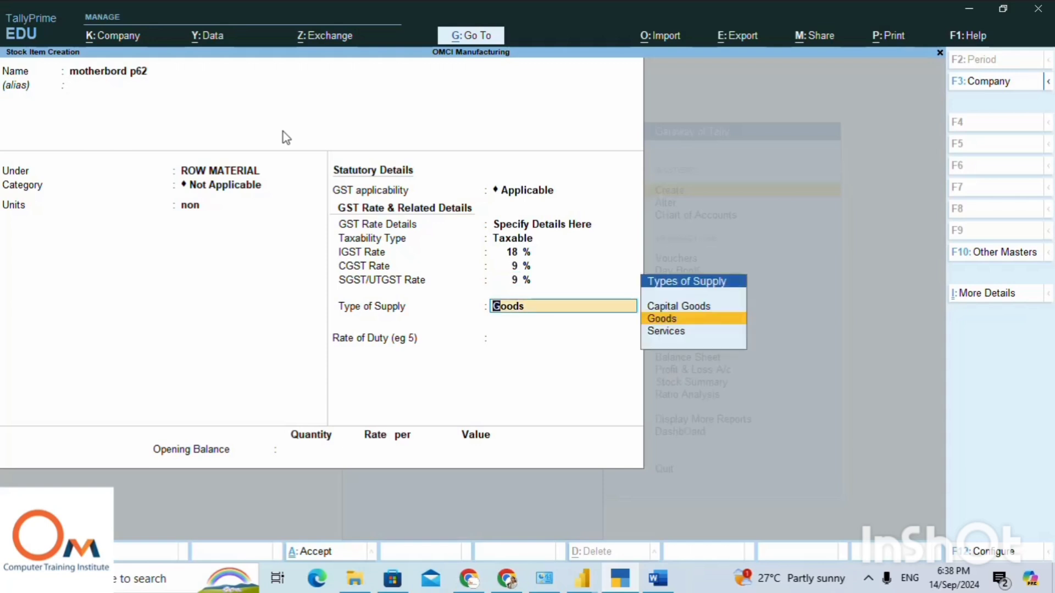
Keep Goods as the type of supply and give motherbord p62 an opening quantity of 100 non.
{"action": "key", "text": "Return"}
{"action": "key", "text": "Return"}
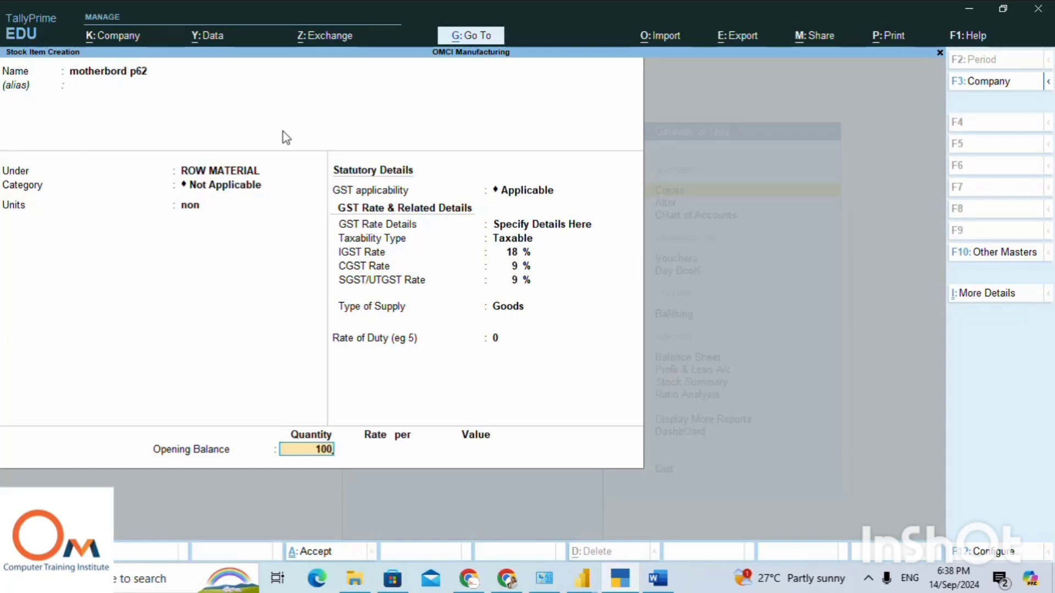
{"action": "key", "text": "Return"}
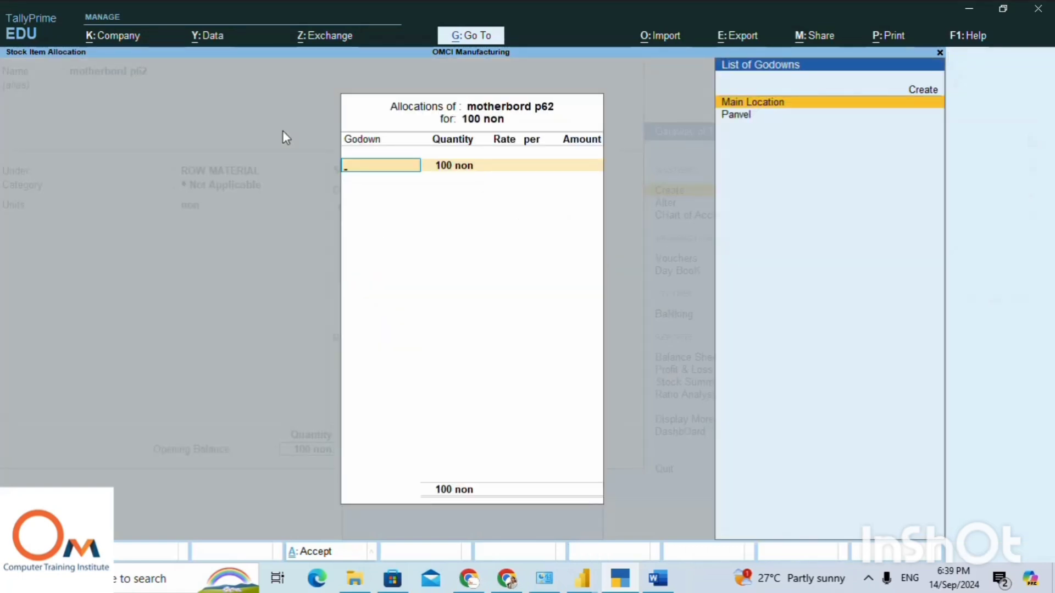
Allocate the 100 motherbord p62 units to Main Location at a rate of 3500 and save the stock item.
{"action": "key", "text": "Return"}
{"action": "key", "text": "Return"}
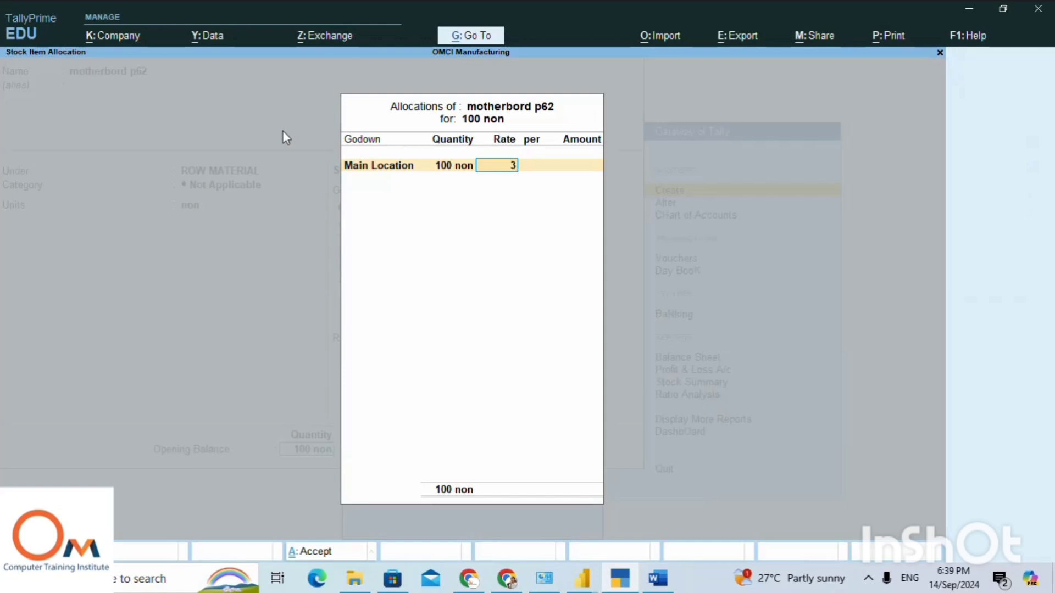
{"action": "type", "text": "3500"}
{"action": "key", "text": "Return"}
{"action": "key", "text": "Return"}
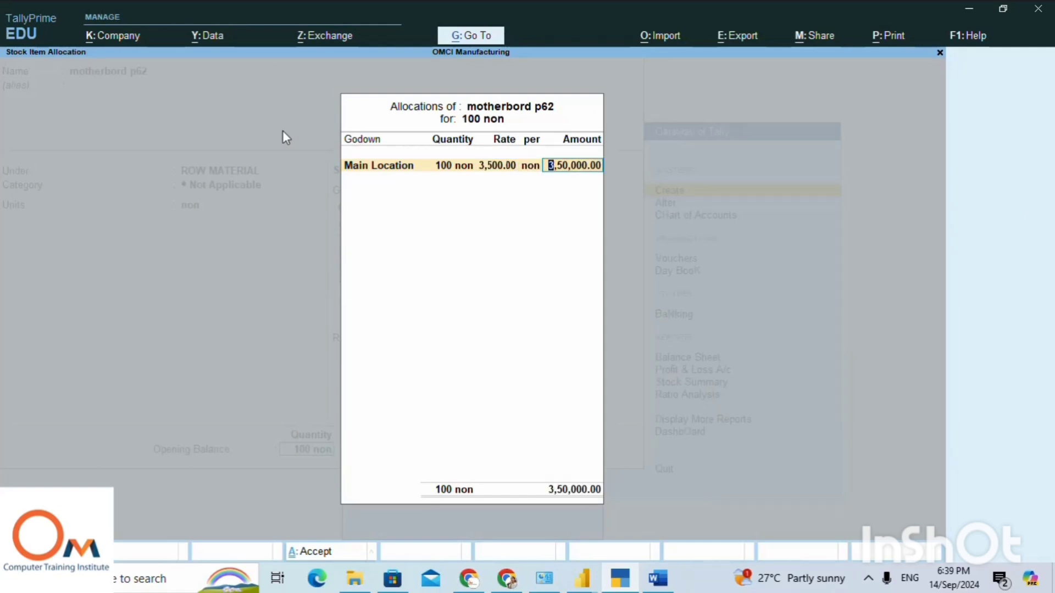
{"action": "key", "text": "Return"}
{"action": "key", "text": "Return"}
{"action": "key", "text": "Return"}
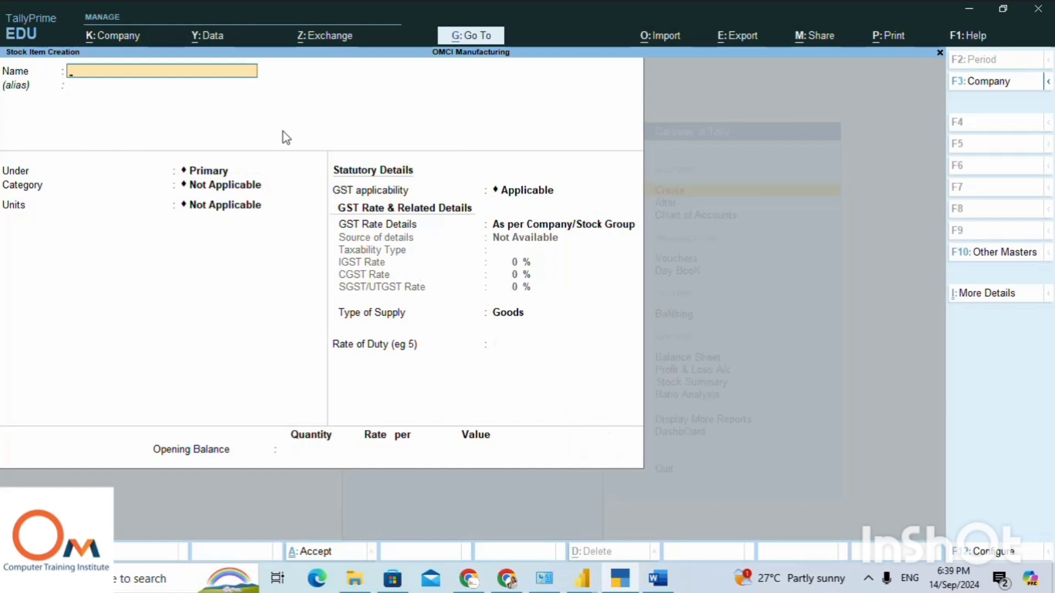
Copy "Processor I5" from the second purchase line in the Word notes and enter it as the new stock item's name in TallyPrime.
{"action": "key", "text": "alt+Tab"}
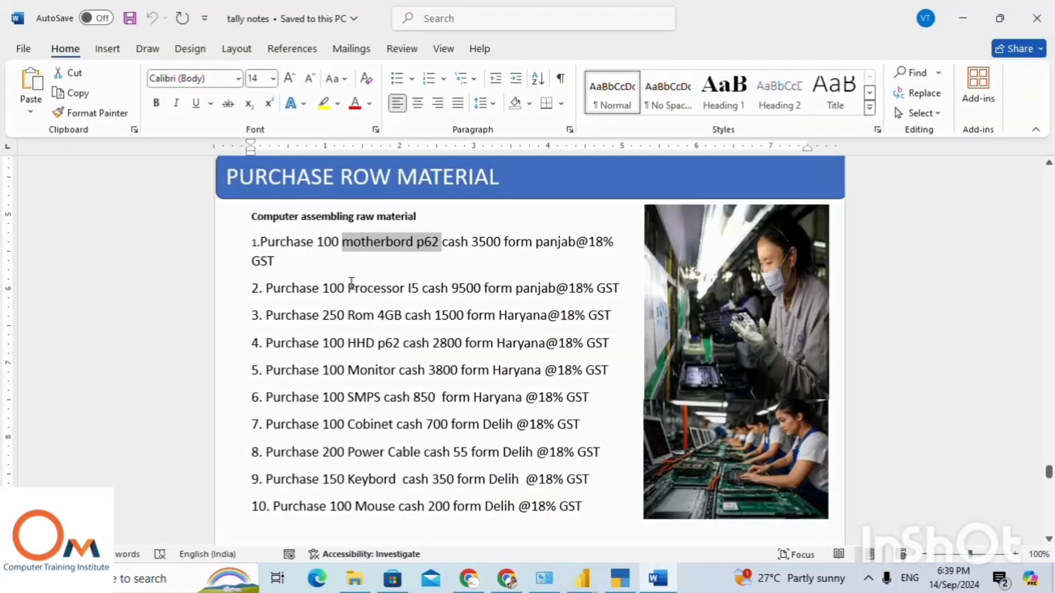
{"action": "left_click_drag", "start_coordinate": [349, 289], "coordinate": [424, 293]}
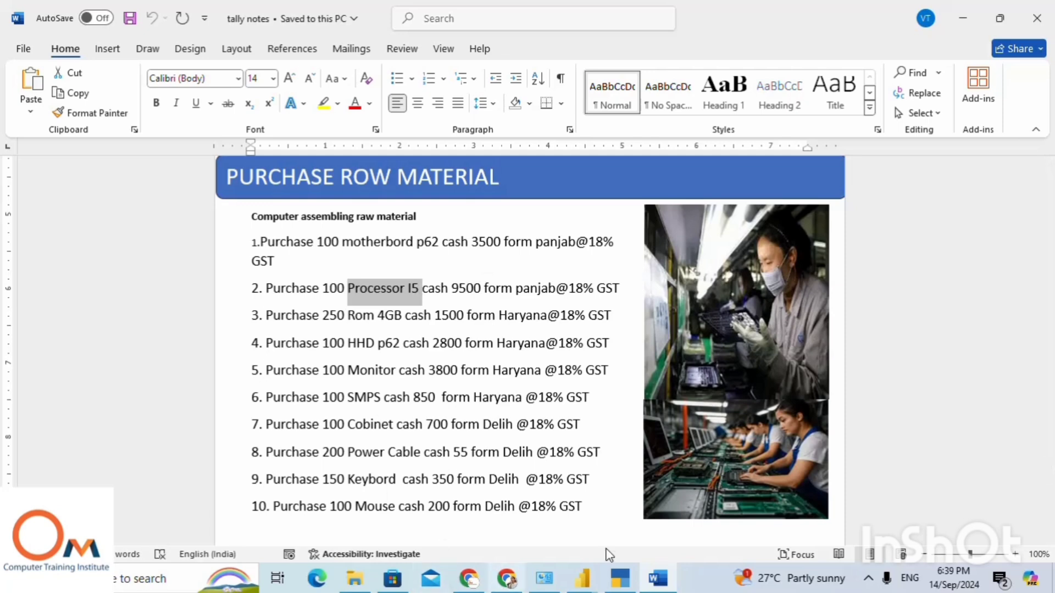
{"action": "left_click", "coordinate": [630, 585]}
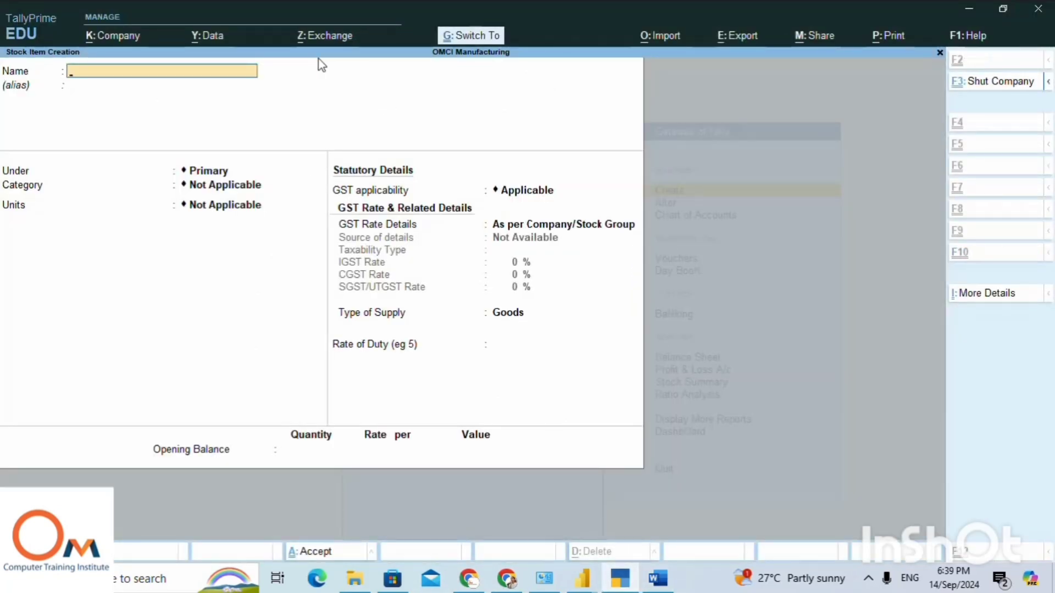
{"action": "key", "text": "ctrl+alt+v"}
{"action": "key", "text": "Return"}
{"action": "key", "text": "Return"}
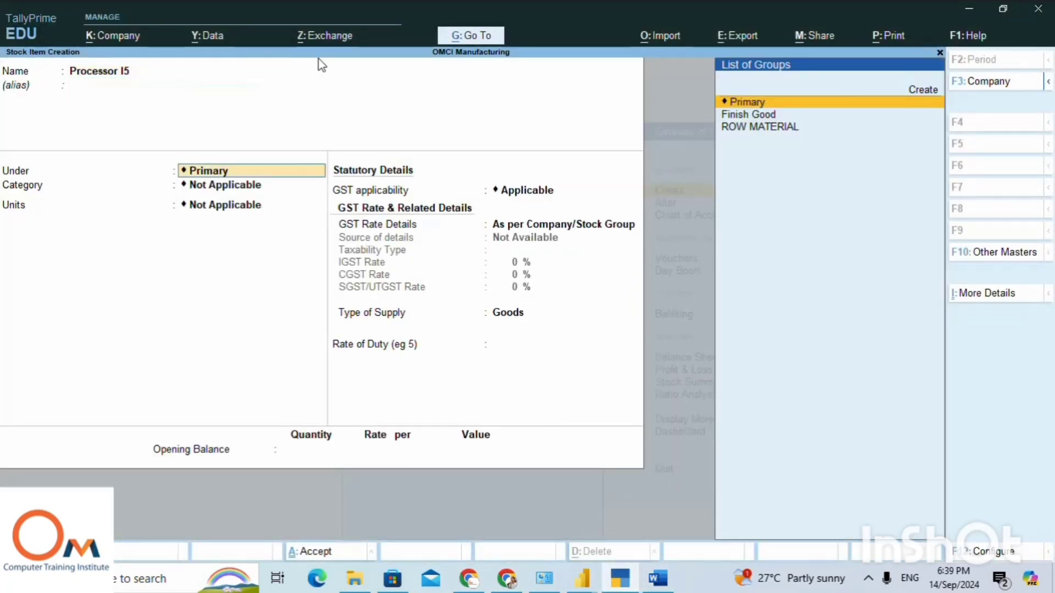
Place the Processor I5 item under the ROW MATERIAL group with no category and set its unit to non.
{"action": "key", "text": "Down"}
{"action": "key", "text": "Down"}
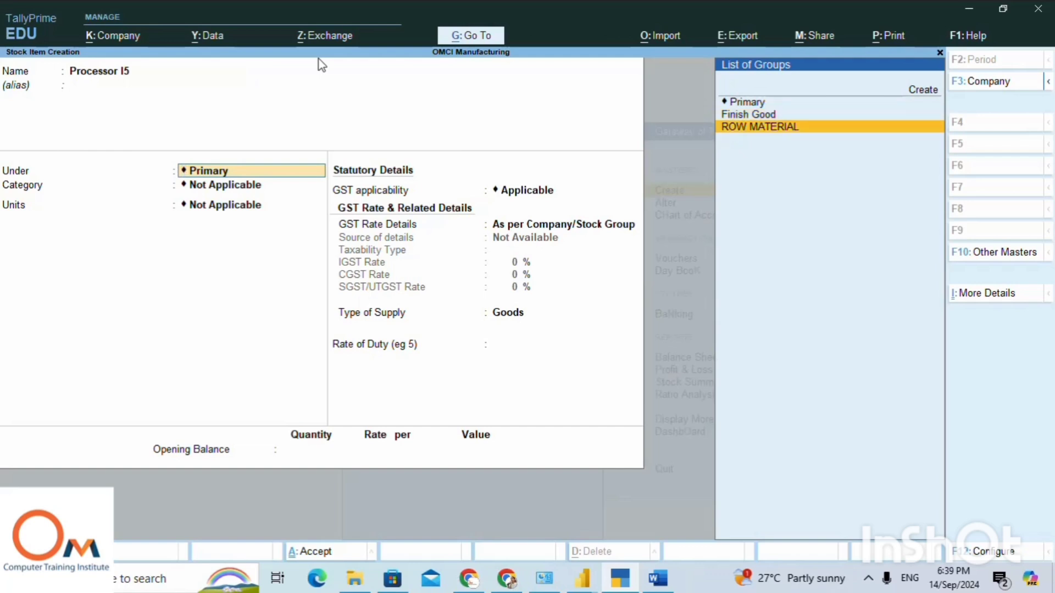
{"action": "key", "text": "Return"}
{"action": "key", "text": "Return"}
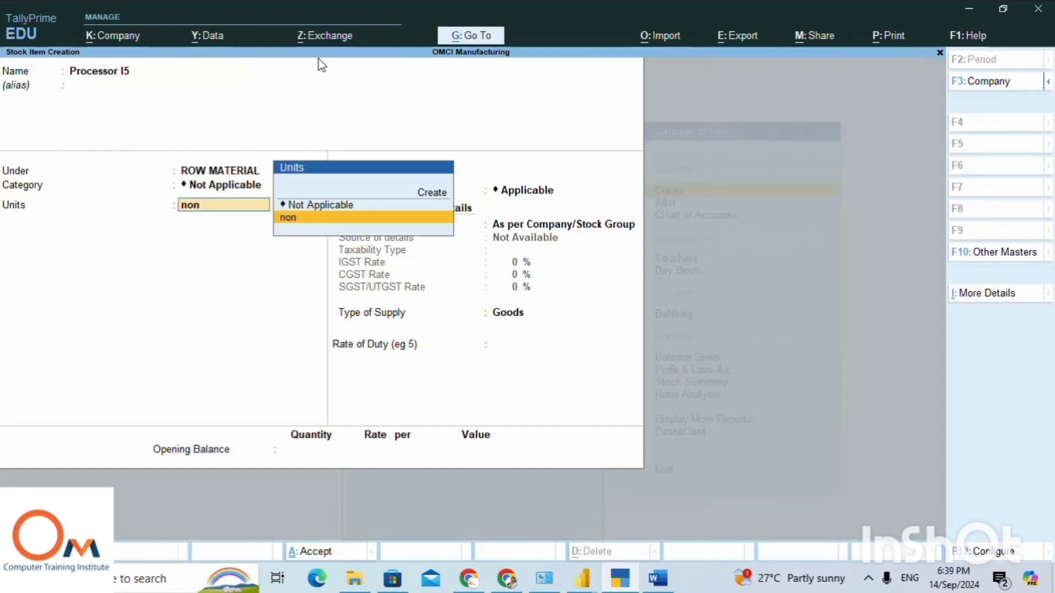
Specify the Processor I5 item's GST details directly as Taxable, with IGST 18%, CGST 9% and SGST/UTGST 9%.
{"action": "key", "text": "Return"}
{"action": "key", "text": "Return"}
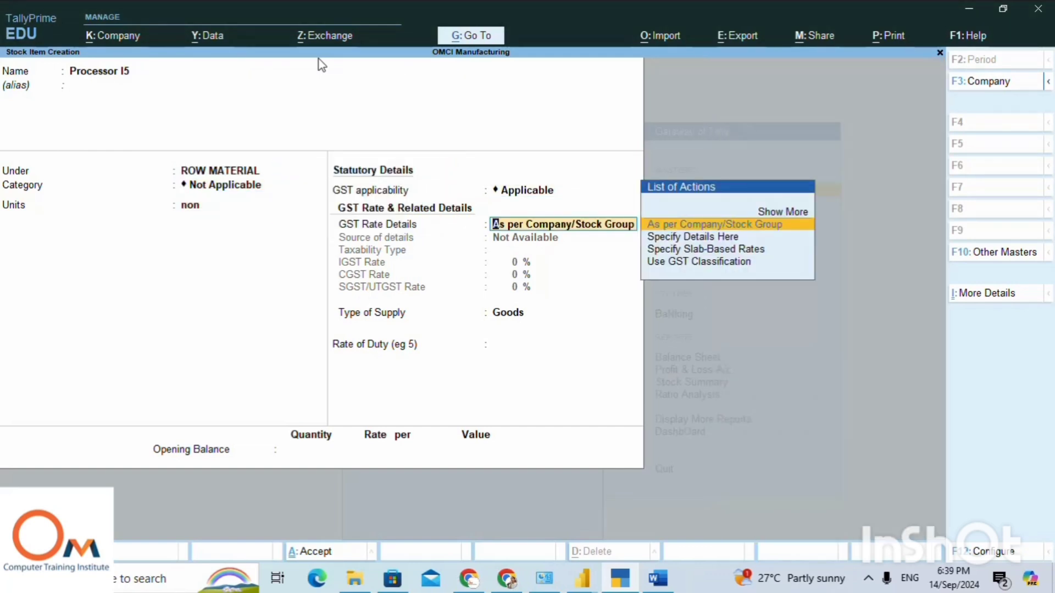
{"action": "key", "text": "Down"}
{"action": "key", "text": "Return"}
{"action": "key", "text": "Return"}
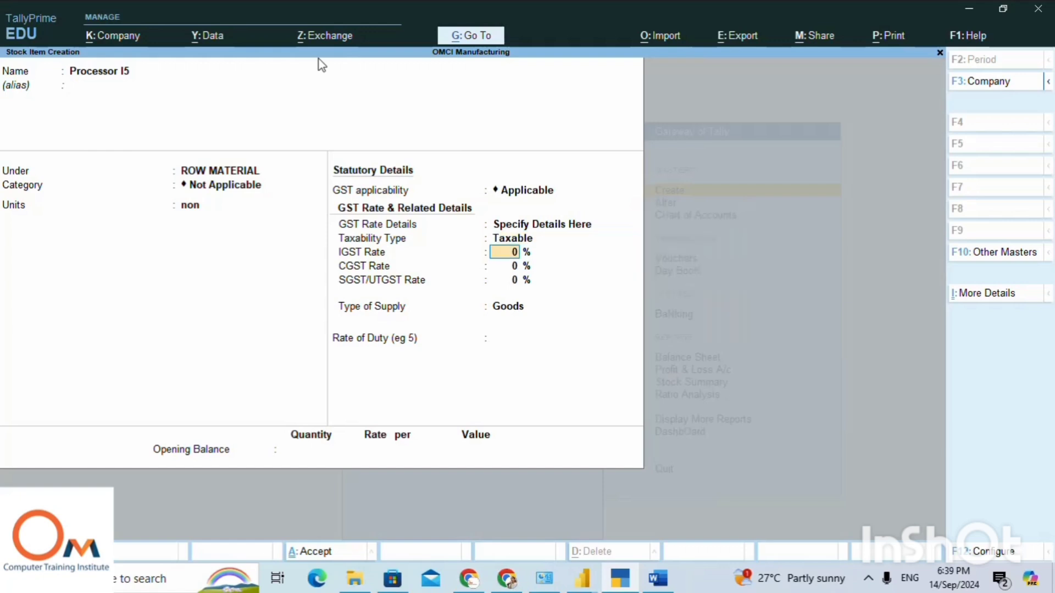
{"action": "type", "text": "18"}
{"action": "key", "text": "Return"}
{"action": "key", "text": "Return"}
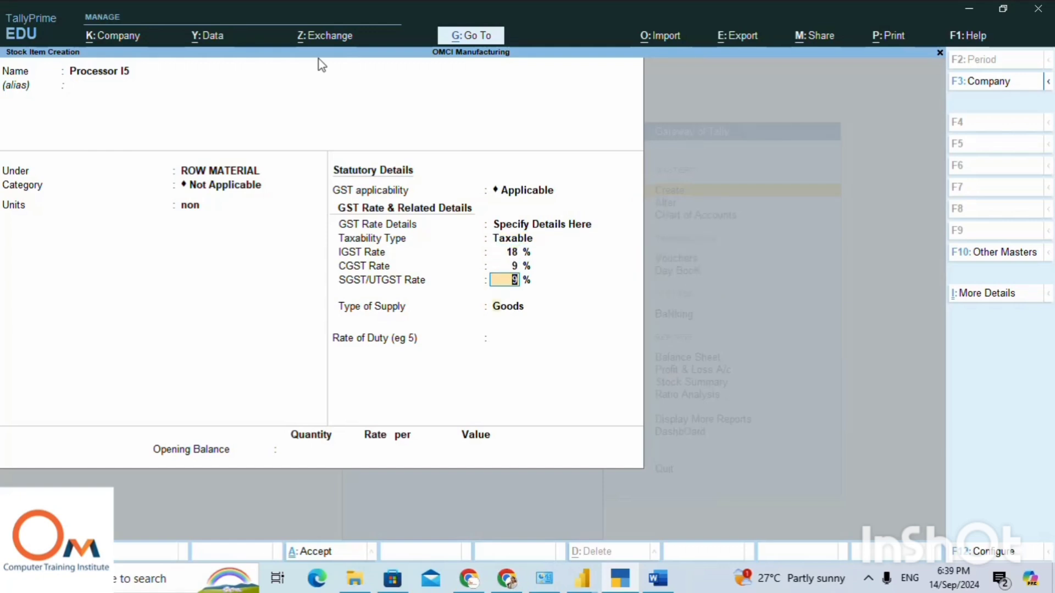
{"action": "key", "text": "Return"}
{"action": "key", "text": "Return"}
{"action": "key", "text": "Return"}
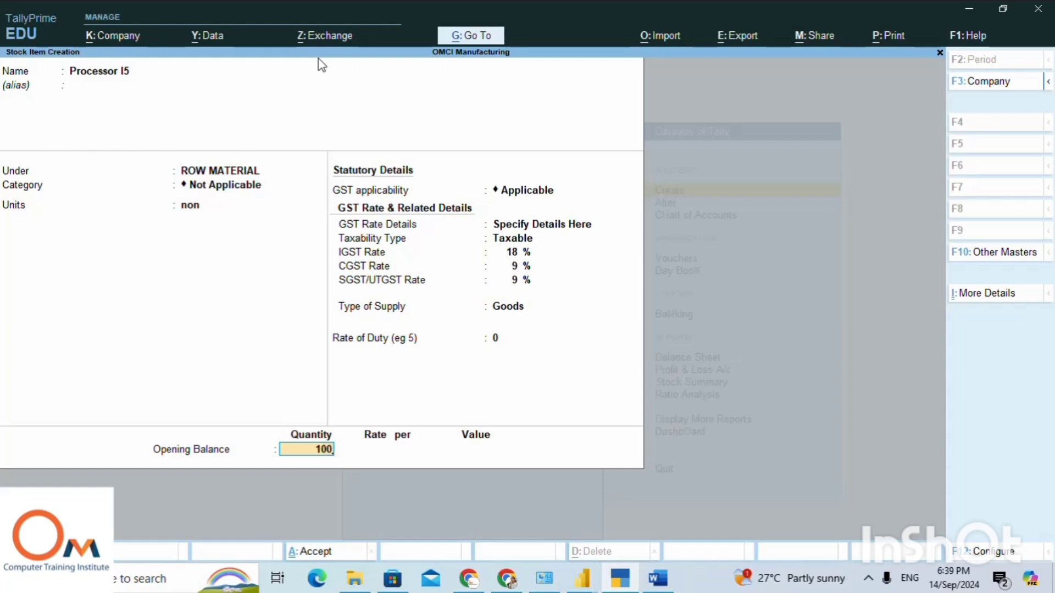
Keep Goods as the supply type and set Processor I5's opening quantity to 100, checking the purchase line in the Word notes.
{"action": "left_click", "coordinate": [658, 578]}
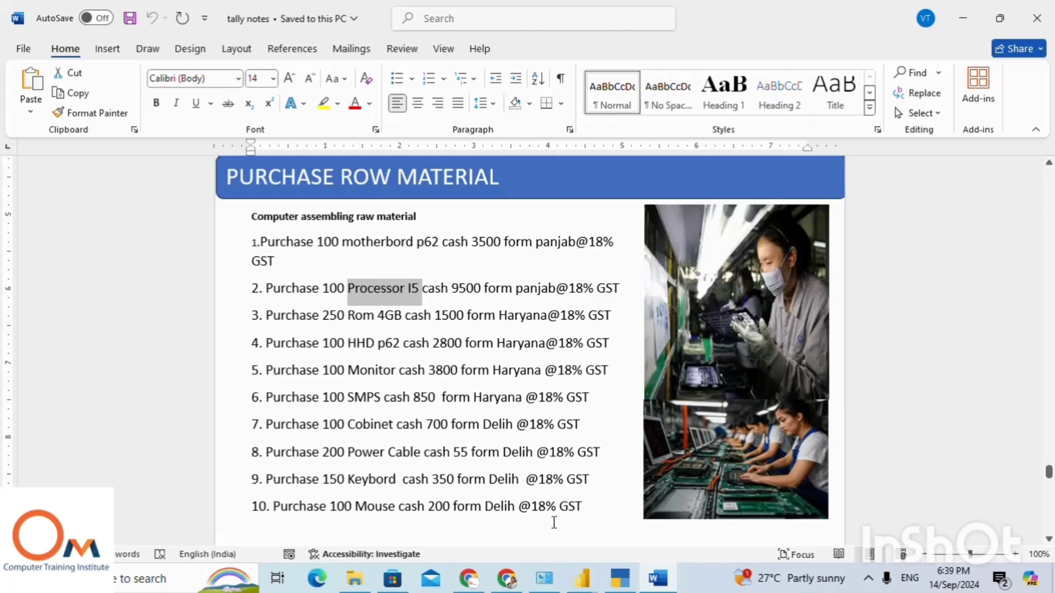
{"action": "left_click", "coordinate": [615, 579]}
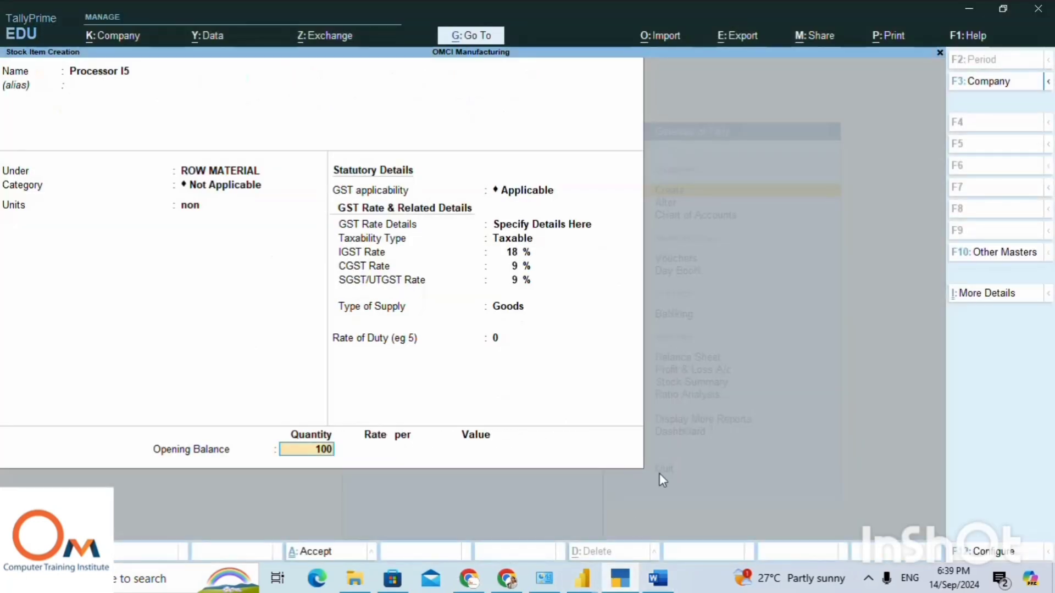
{"action": "key", "text": "Return"}
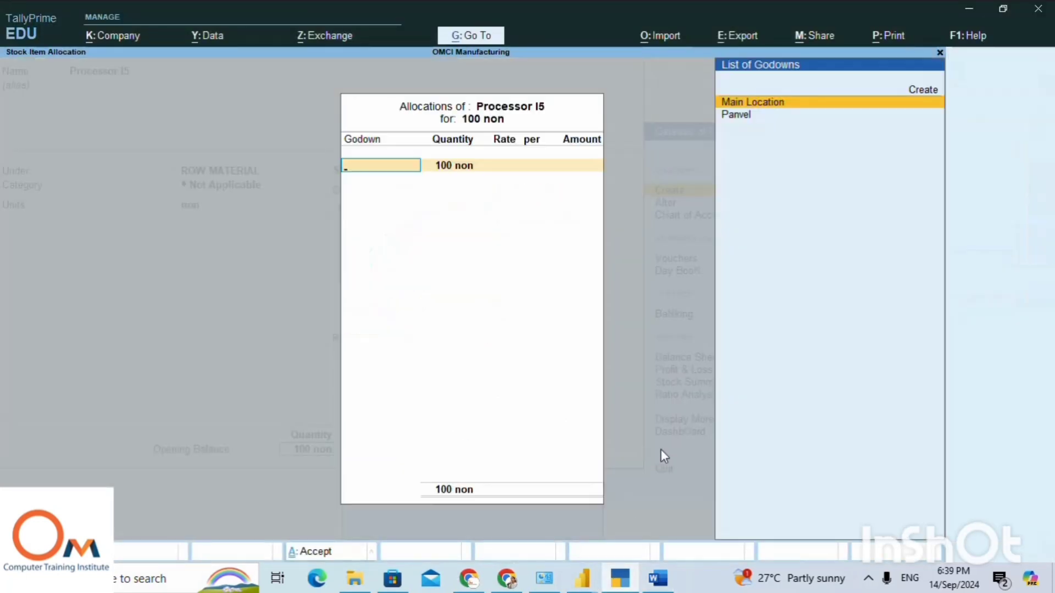
Allocate the 100 Processor I5 units to Main Location at a rate of 9500 and save the stock item.
{"action": "key", "text": "Return"}
{"action": "key", "text": "Return"}
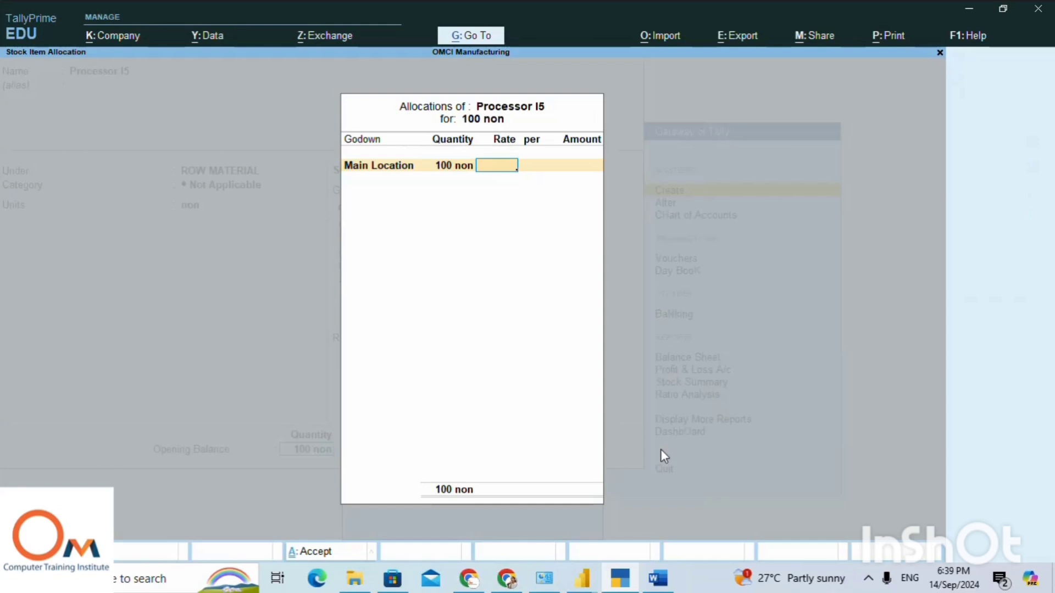
{"action": "type", "text": "9500"}
{"action": "key", "text": "Return"}
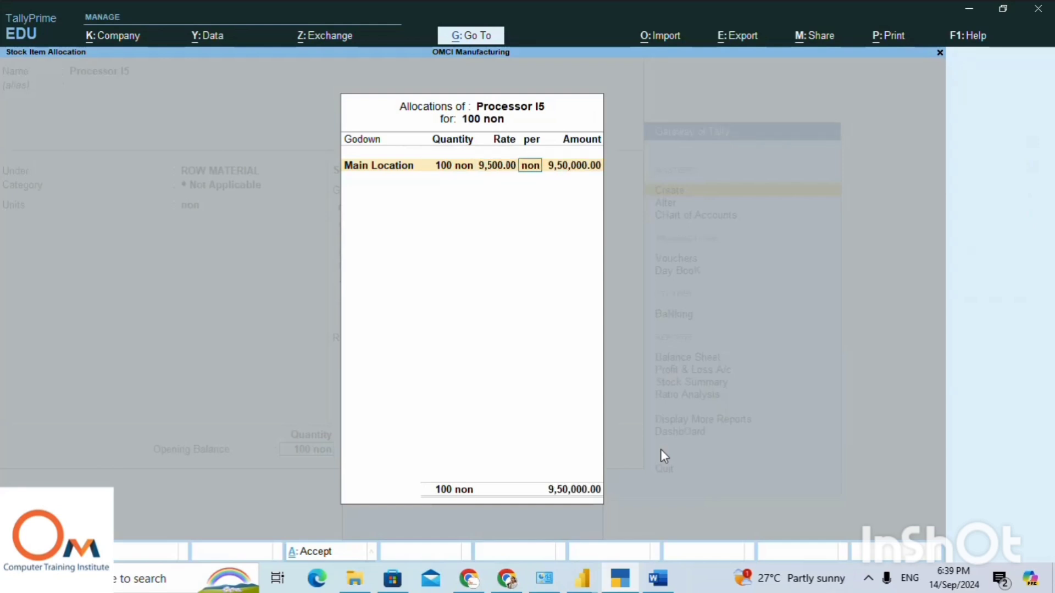
{"action": "key", "text": "Return"}
{"action": "key", "text": "Return"}
{"action": "key", "text": "Return"}
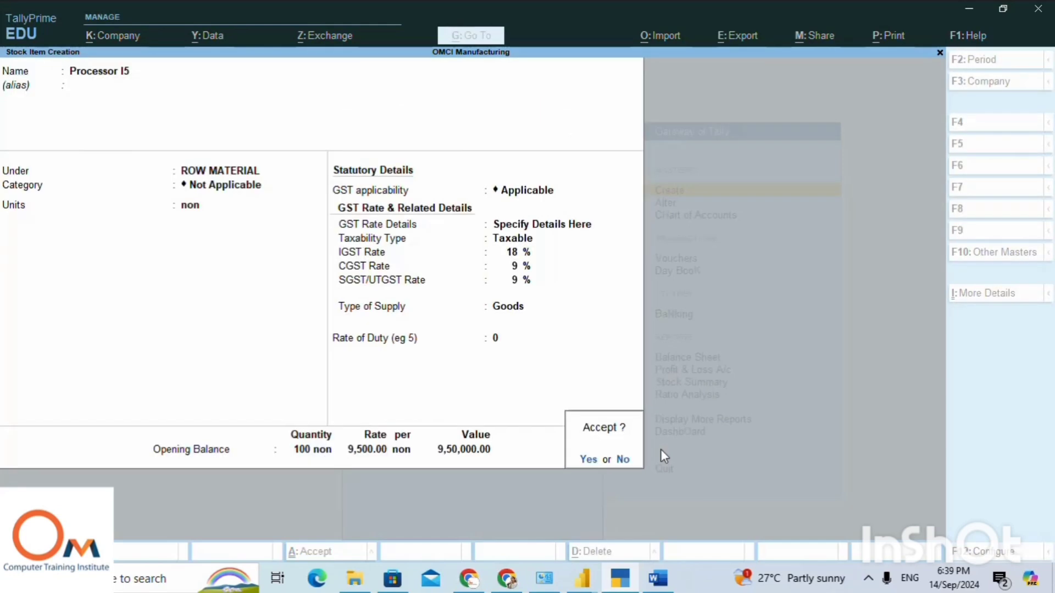
{"action": "key", "text": "Return"}
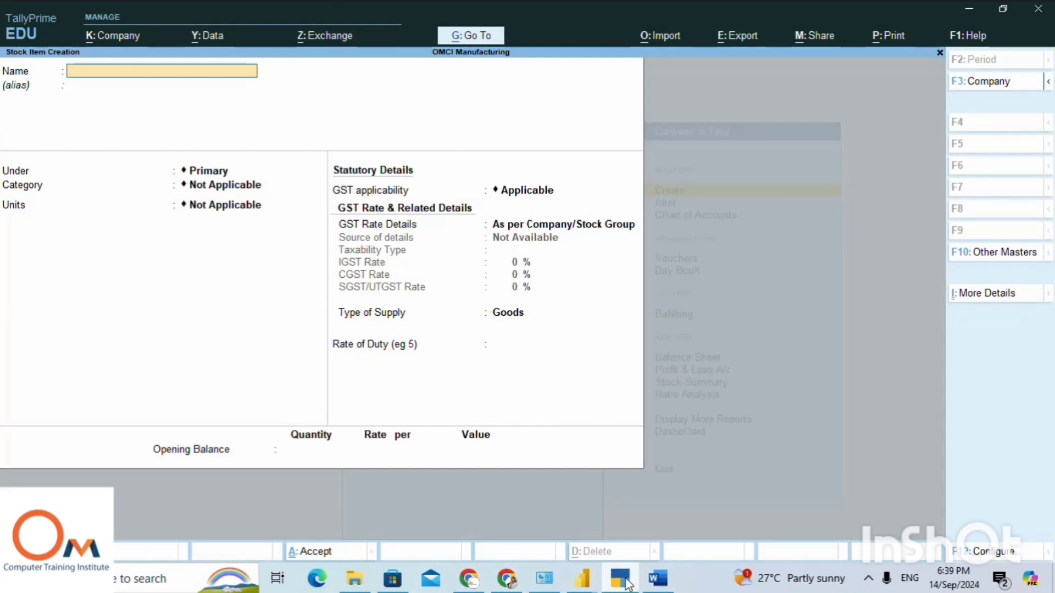
Switch to the Word notes and review which state each raw material purchase comes from.
{"action": "mouse_move", "coordinate": [628, 584]}
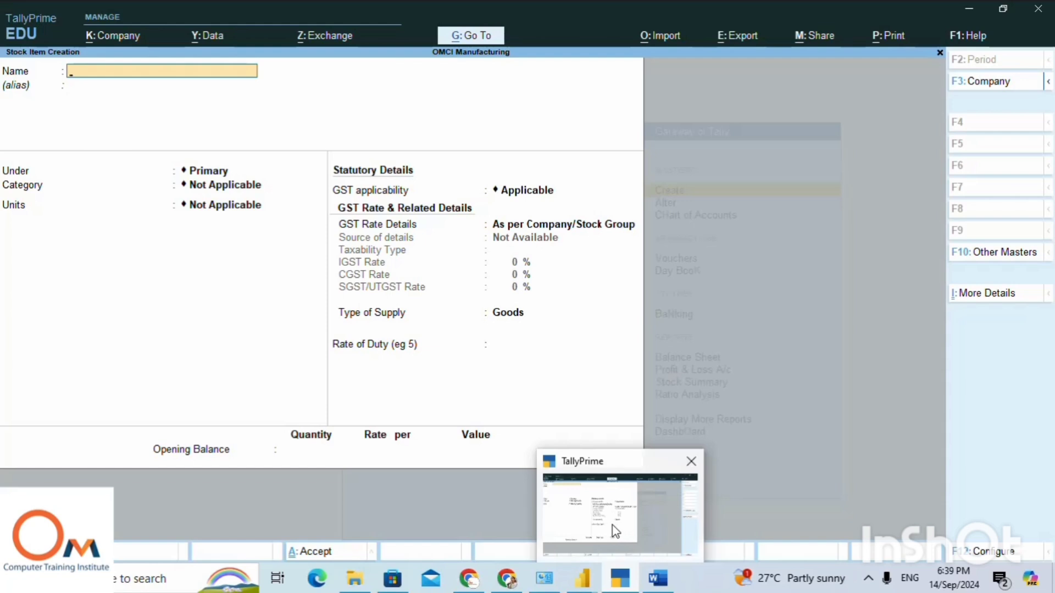
{"action": "left_click", "coordinate": [657, 578]}
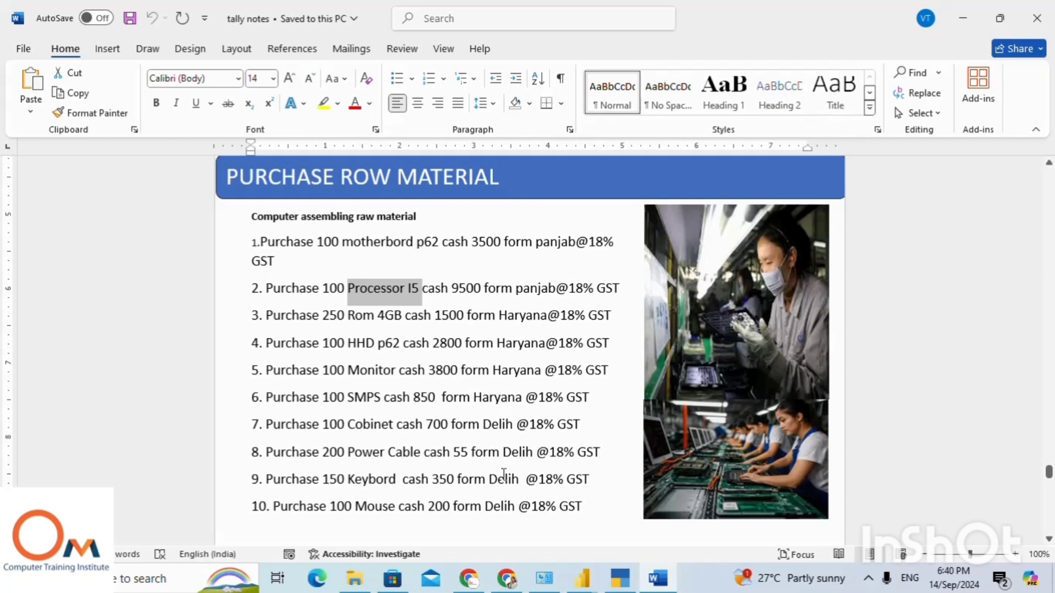
{"action": "left_click_drag", "start_coordinate": [484, 424], "coordinate": [545, 506]}
{"action": "left_click_drag", "start_coordinate": [484, 316], "coordinate": [540, 385]}
{"action": "left_click_drag", "start_coordinate": [503, 241], "coordinate": [626, 294]}
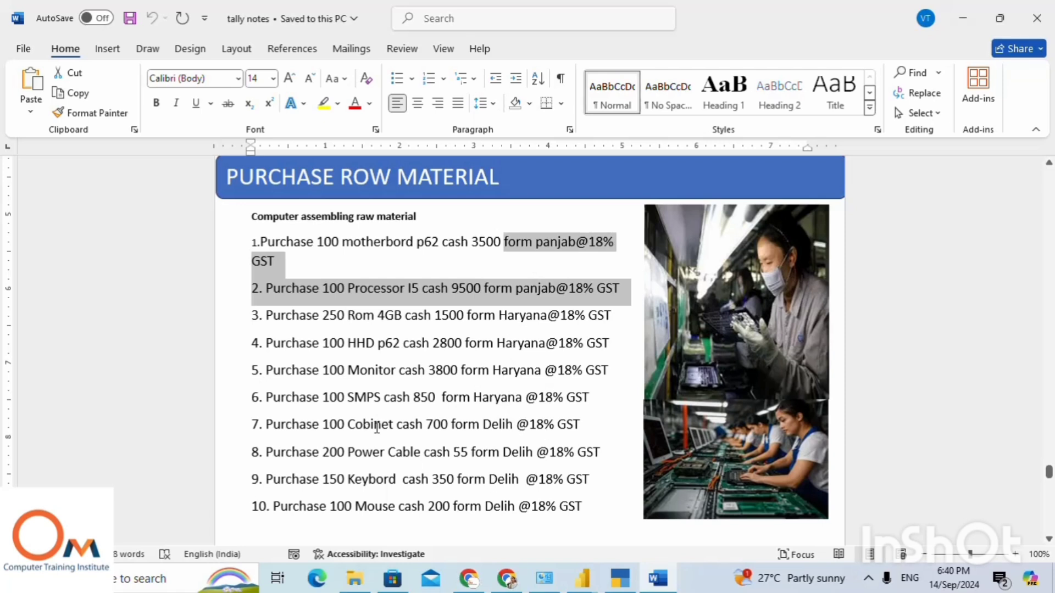
{"action": "left_click", "coordinate": [377, 375]}
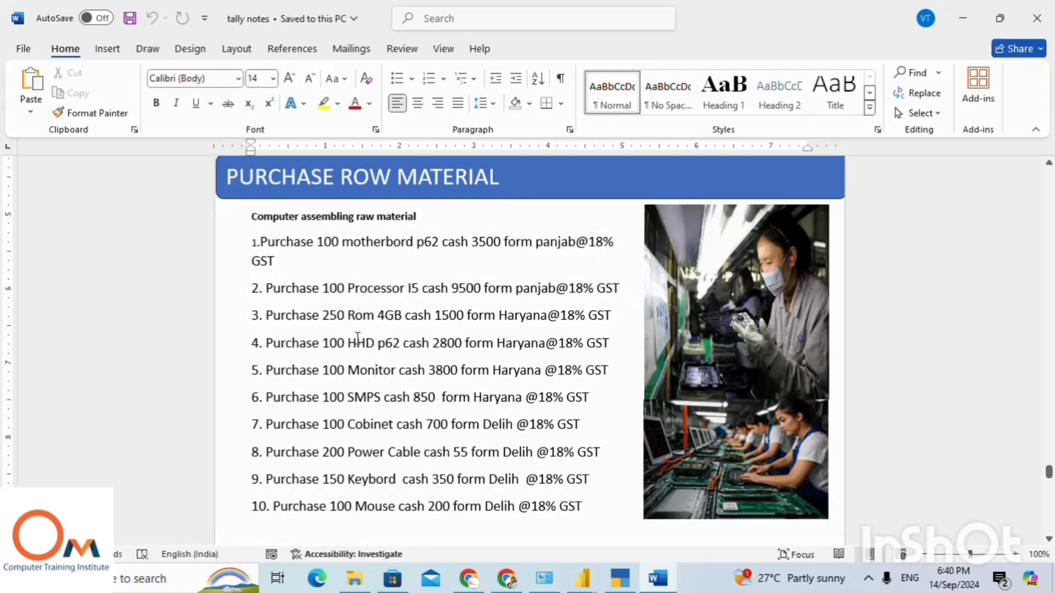
Copy "Rom 4GB" from the Word notes into TallyPrime as a new stock item's name, under ROW MATERIAL with unit non.
{"action": "mouse_move", "coordinate": [345, 315]}
{"action": "left_mouse_down"}
{"action": "mouse_move", "coordinate": [405, 317]}
{"action": "mouse_move", "coordinate": [342, 317]}
{"action": "mouse_move", "coordinate": [351, 310]}
{"action": "left_mouse_up"}
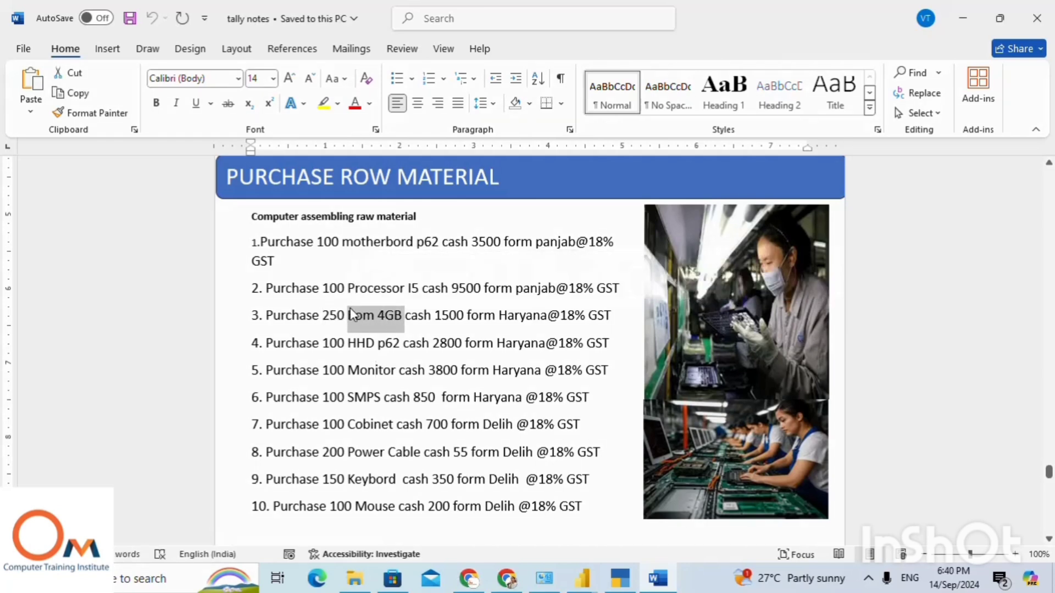
{"action": "key", "text": "alt+Tab"}
{"action": "key", "text": "ctrl+alt+v"}
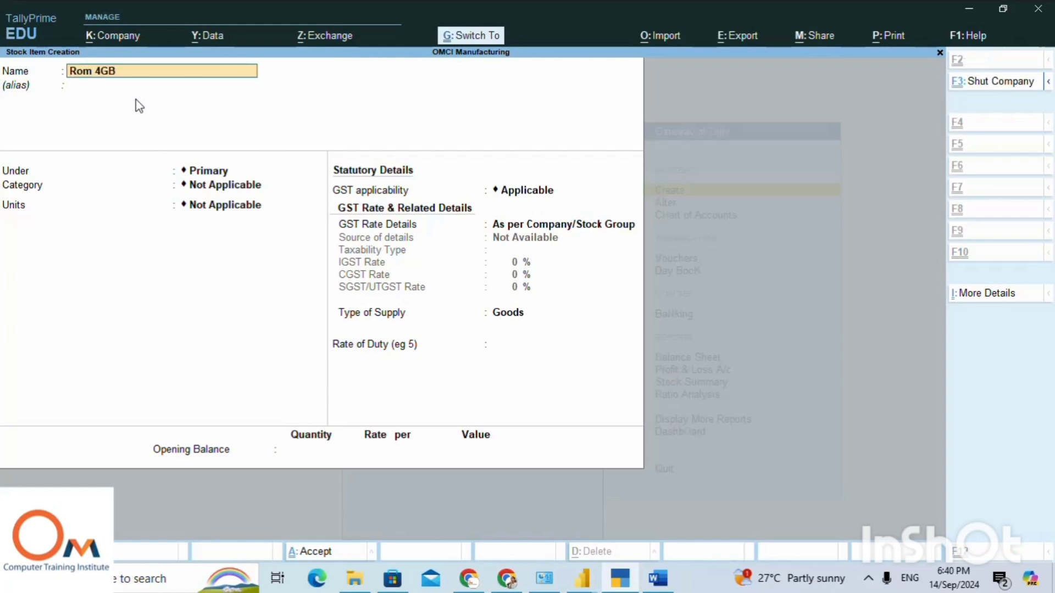
{"action": "key", "text": "Return"}
{"action": "key", "text": "Return"}
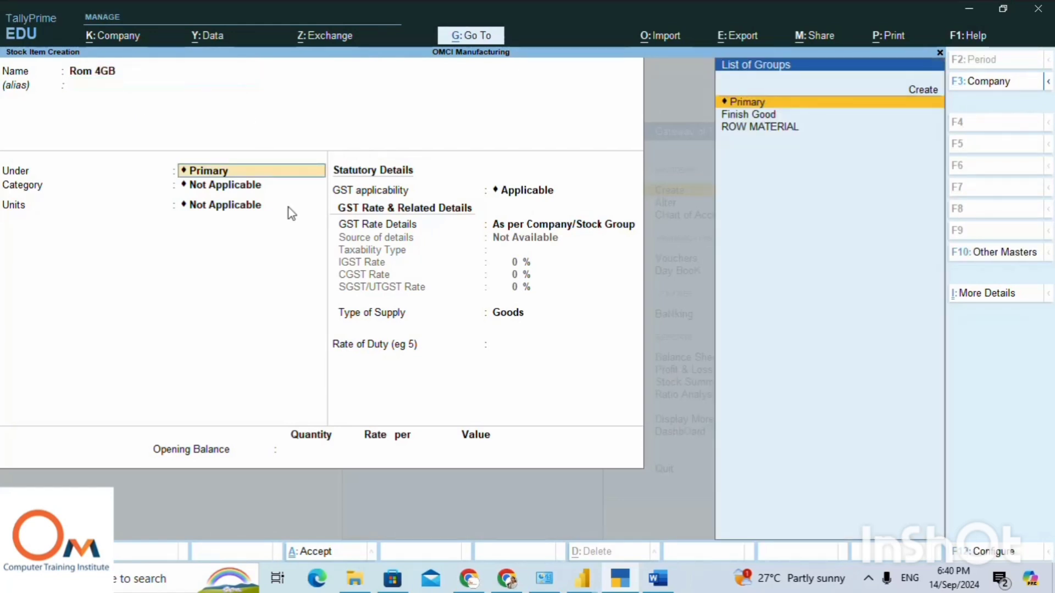
{"action": "key", "text": "Down"}
{"action": "key", "text": "Down"}
{"action": "key", "text": "Return"}
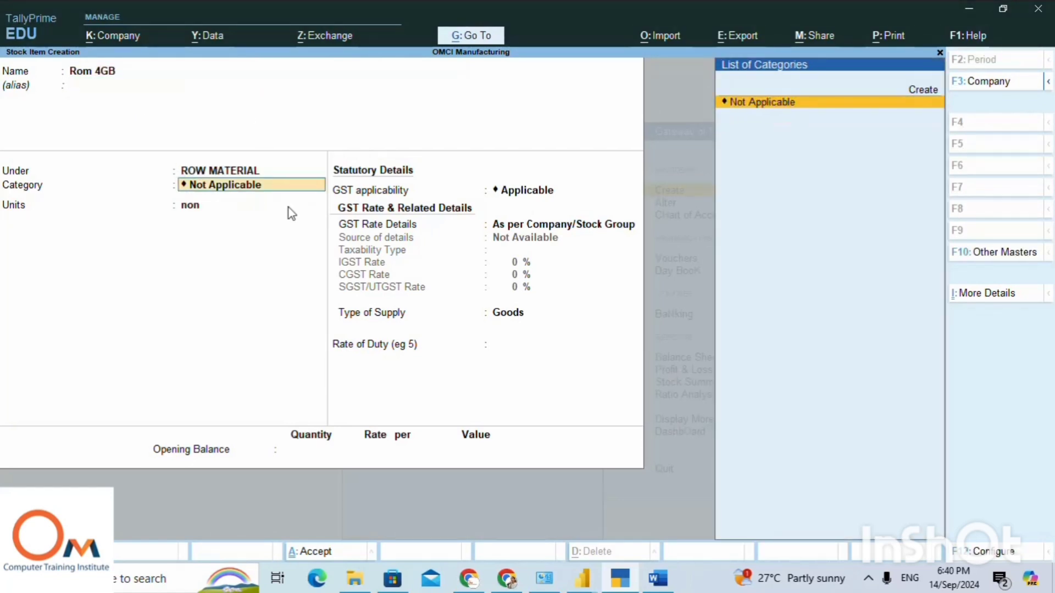
{"action": "key", "text": "Return"}
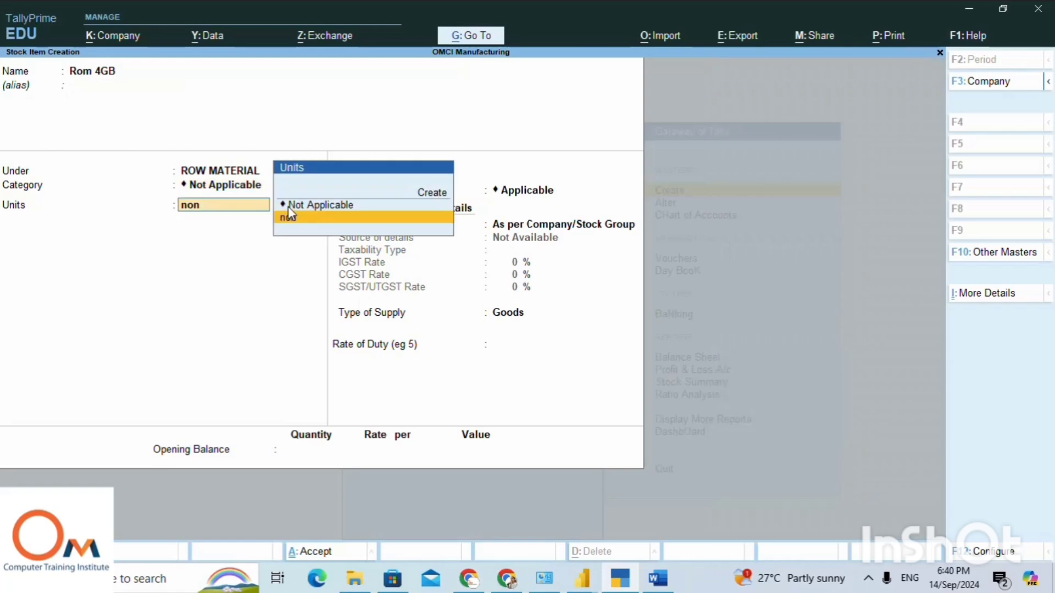
{"action": "key", "text": "Return"}
Specify Rom 4GB's GST details directly on the item as Taxable, with IGST 18%, CGST 9% and SGST/UTGST 9%.
{"action": "key", "text": "Return"}
{"action": "key", "text": "Down"}
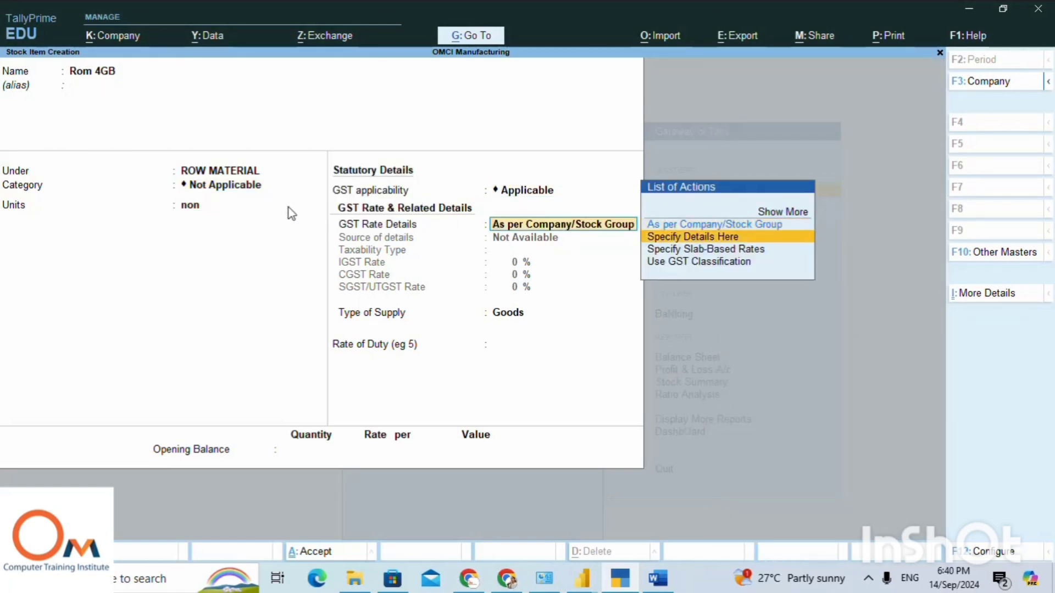
{"action": "key", "text": "Return"}
{"action": "key", "text": "Return"}
{"action": "key", "text": "Return"}
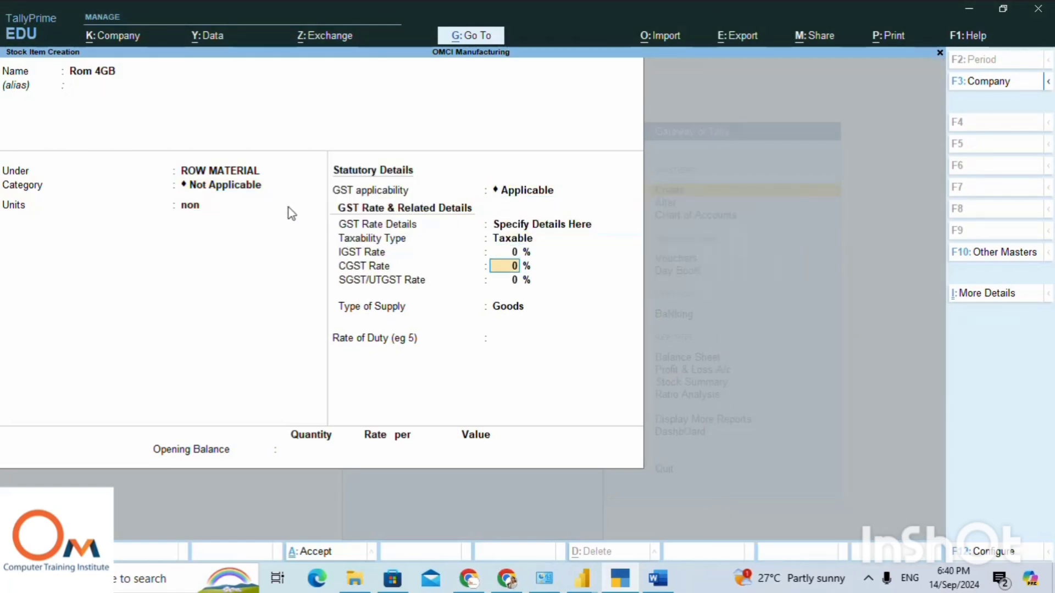
{"action": "key", "text": "BackSpace"}
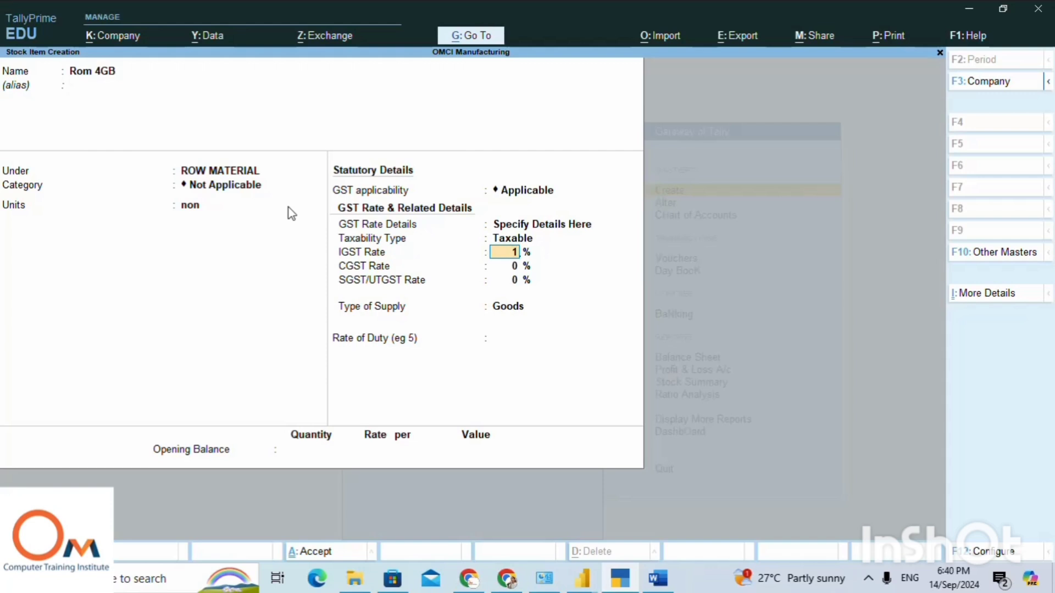
{"action": "key", "text": "Return"}
Keep Goods as Rom 4GB's supply type and set its opening quantity to 250, checking the purchase line in the Word notes.
{"action": "key", "text": "Return"}
{"action": "key", "text": "Return"}
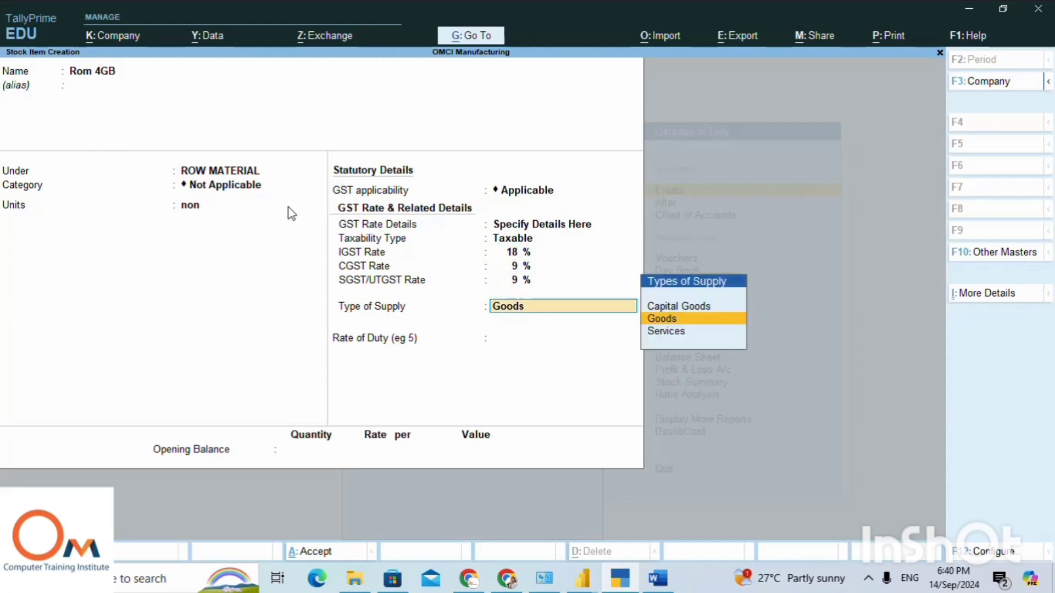
{"action": "key", "text": "Return"}
{"action": "key", "text": "Return"}
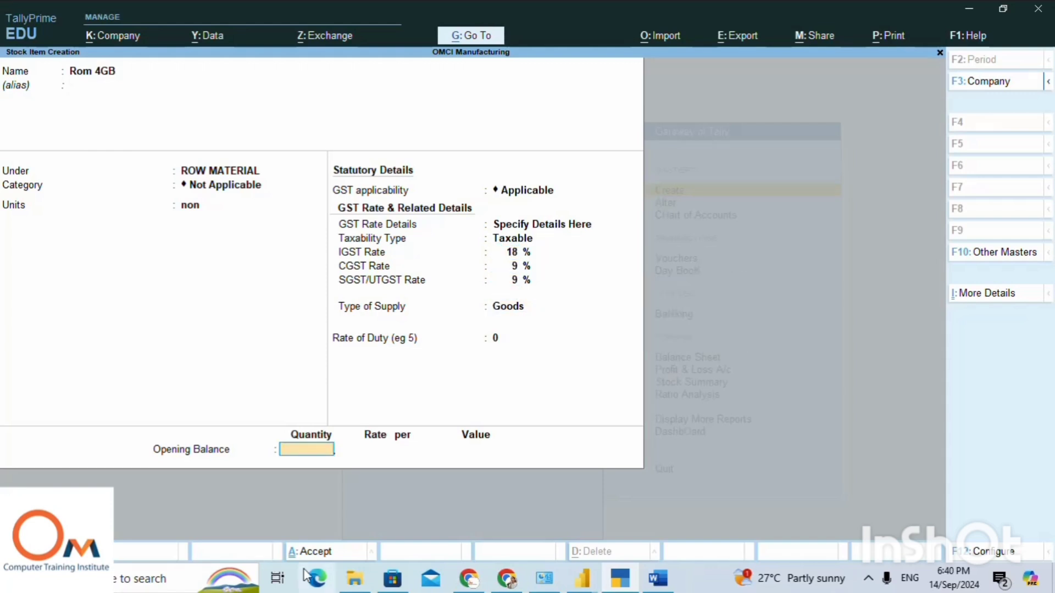
{"action": "left_click", "coordinate": [659, 584]}
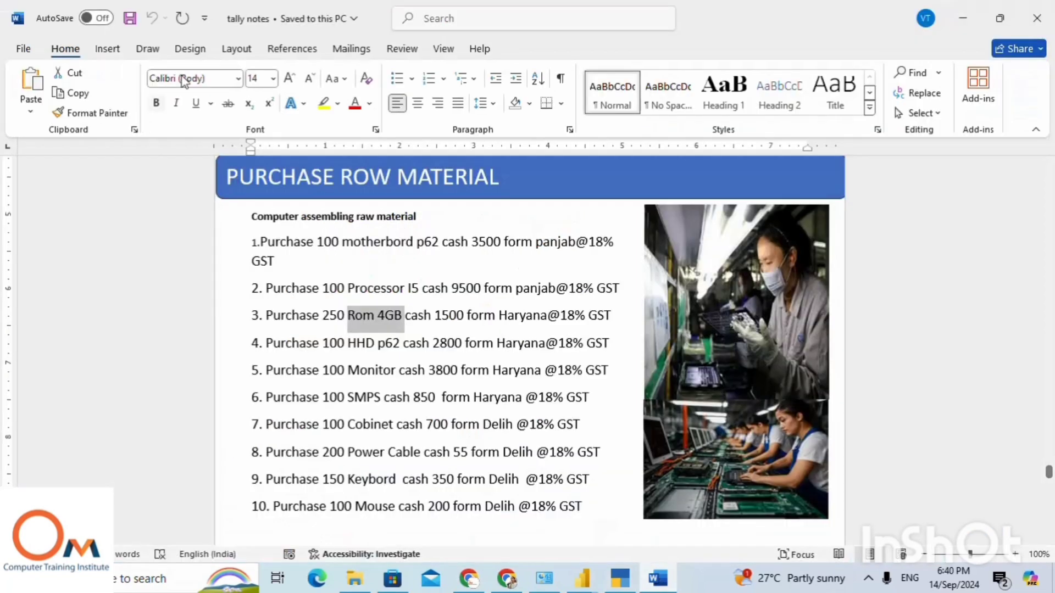
{"action": "left_click", "coordinate": [619, 580]}
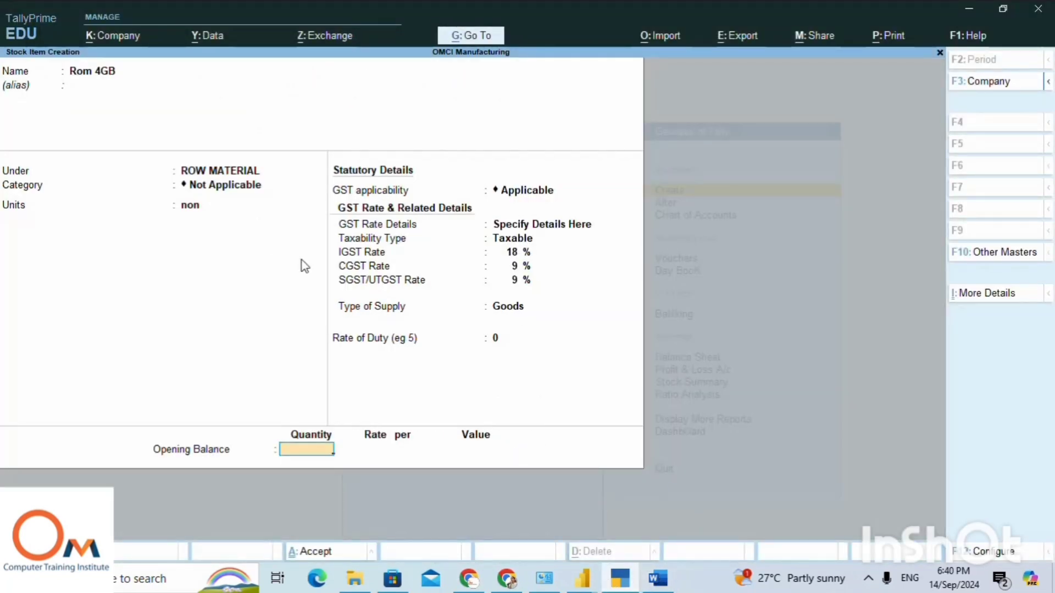
{"action": "type", "text": "250"}
{"action": "key", "text": "Return"}
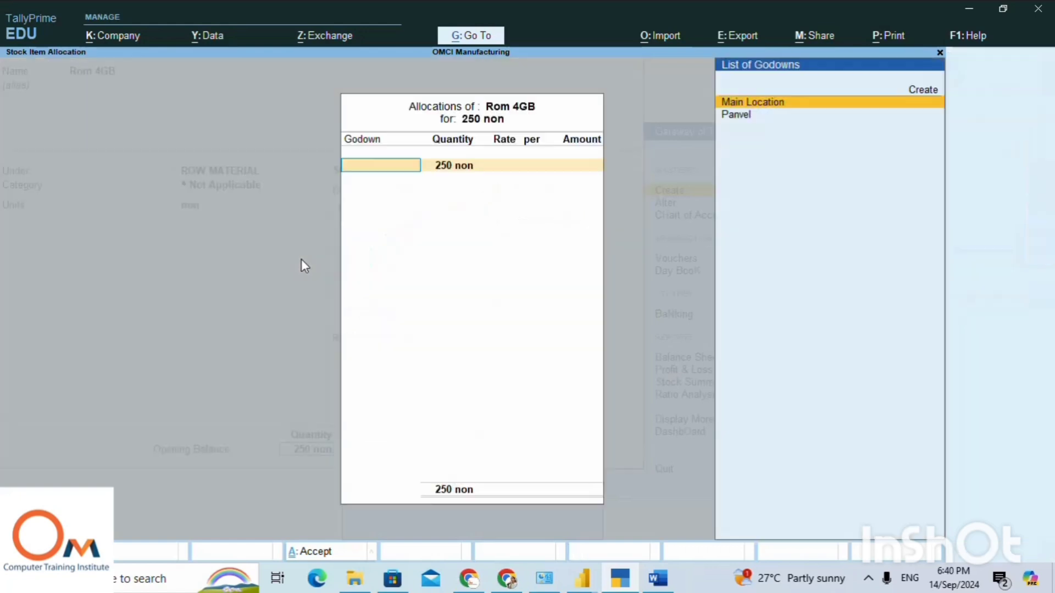
Allocate the 250 Rom 4GB units to Main Location at a rate of 1500 and save the stock item.
{"action": "key", "text": "Return"}
{"action": "key", "text": "Return"}
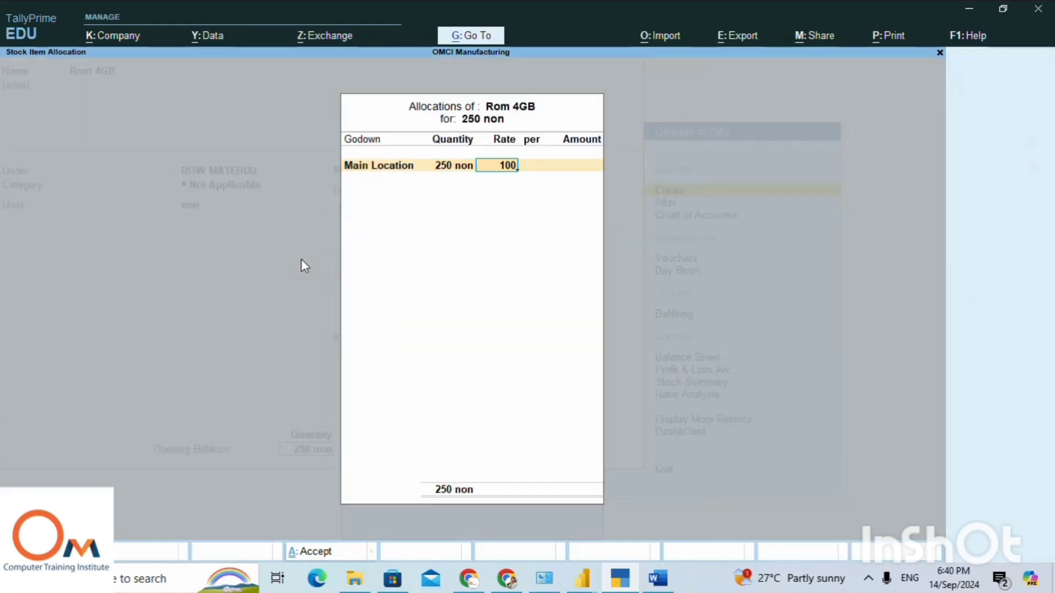
{"action": "type", "text": "1500"}
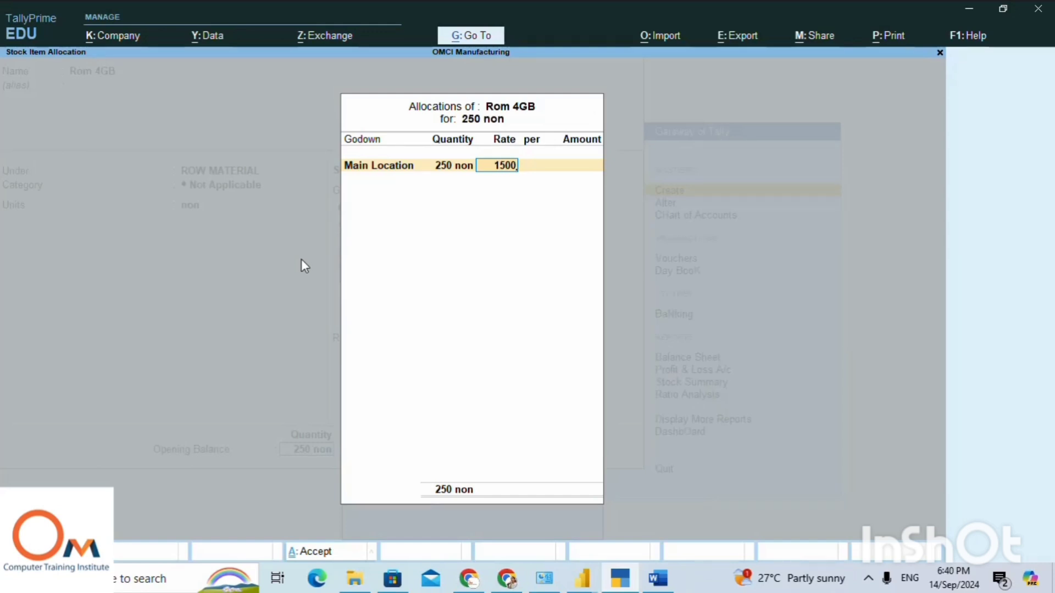
{"action": "key", "text": "Return"}
{"action": "key", "text": "Return"}
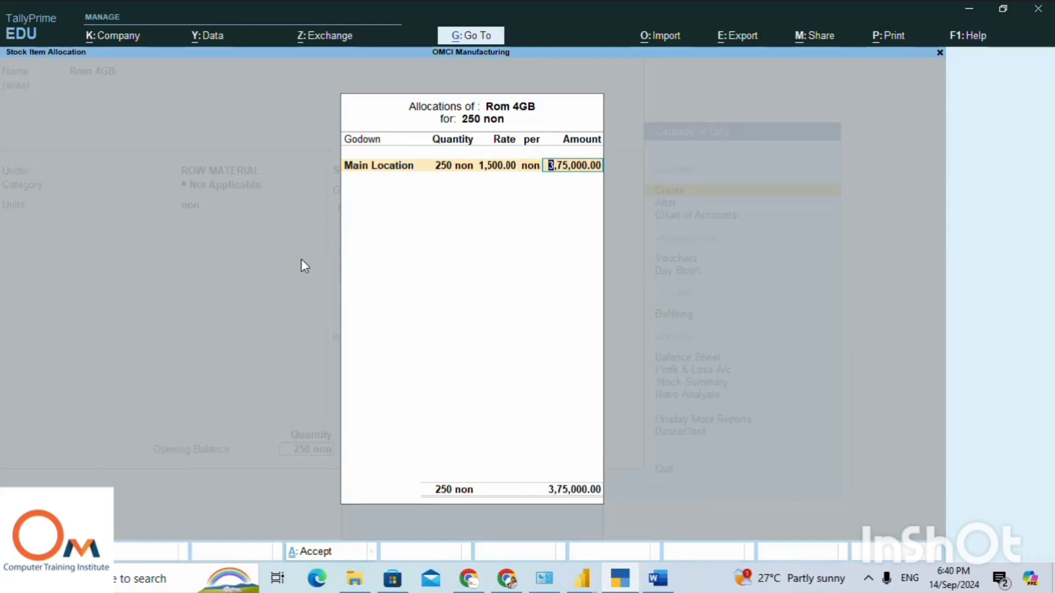
{"action": "key", "text": "Return"}
{"action": "key", "text": "Return"}
{"action": "key", "text": "Return"}
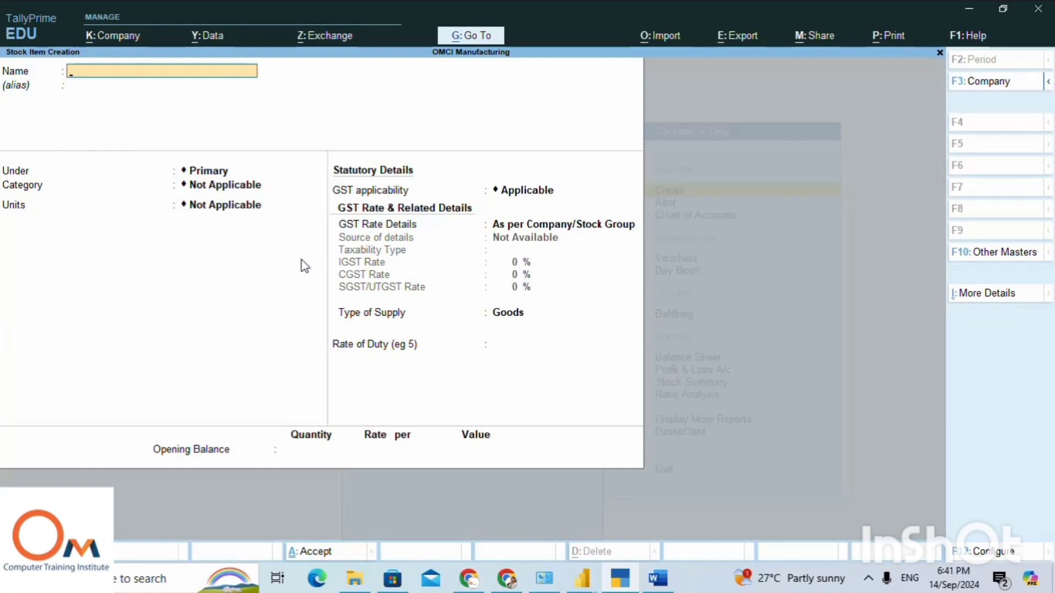
Copy "HHD p62" from the Word notes into TallyPrime as the next stock item's name, under ROW MATERIAL with unit non.
{"action": "key", "text": "alt+Tab"}
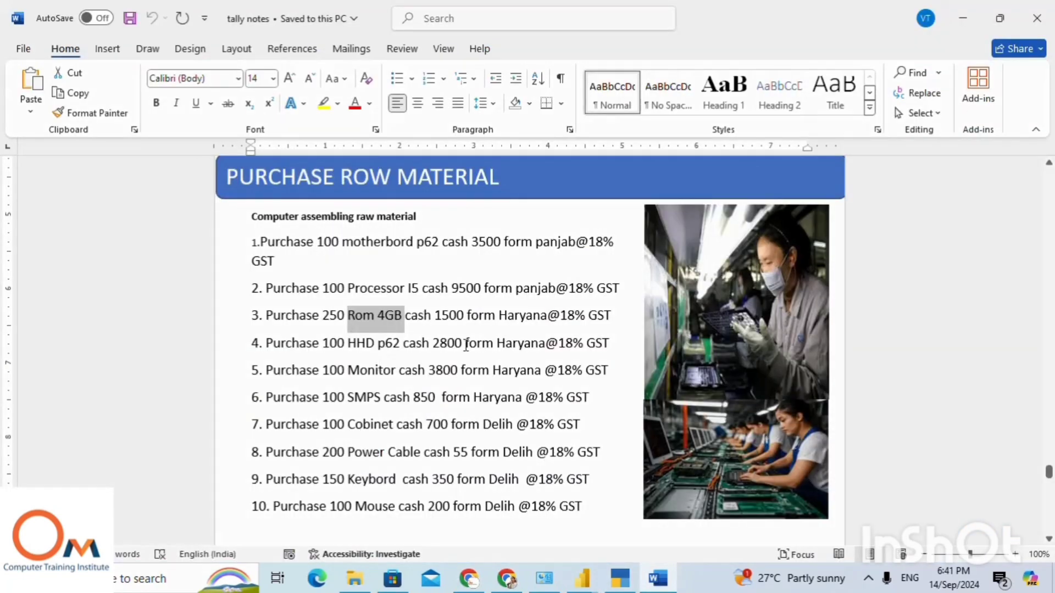
{"action": "left_click_drag", "start_coordinate": [329, 343], "coordinate": [355, 355]}
{"action": "key", "text": "ctrl+c"}
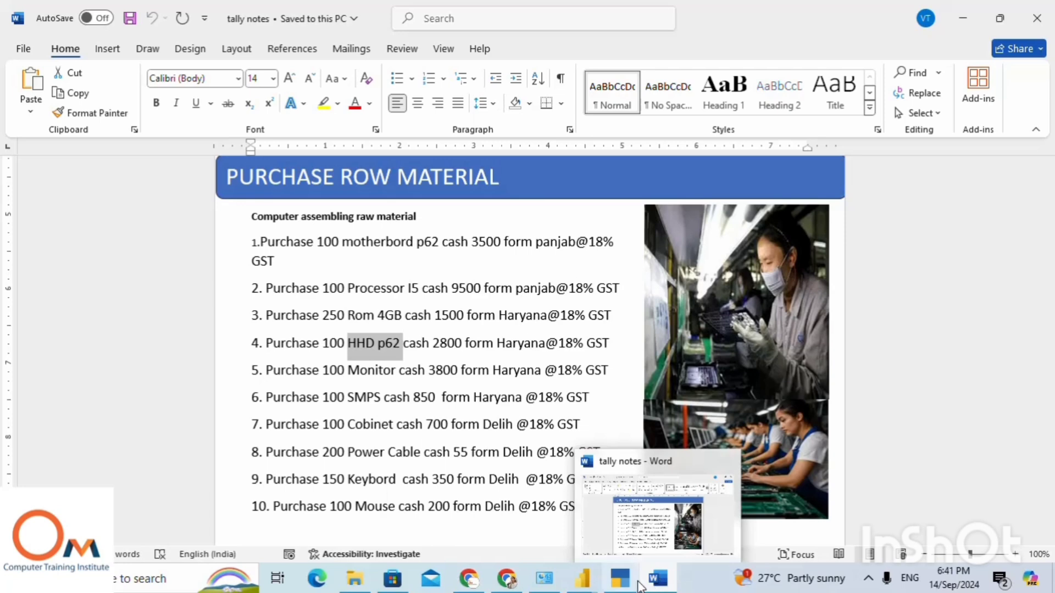
{"action": "left_click", "coordinate": [619, 584]}
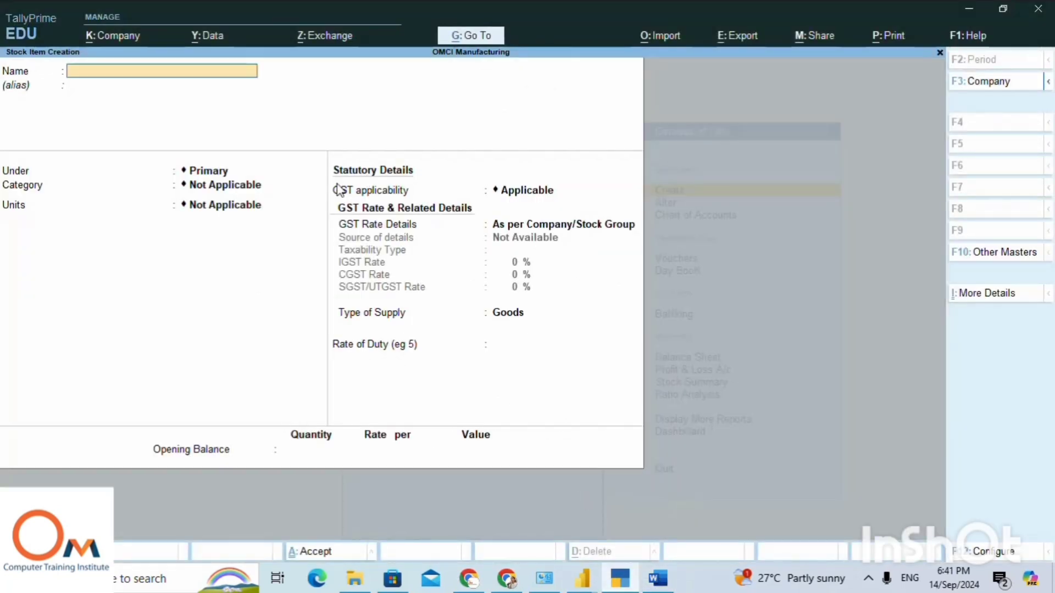
{"action": "key", "text": "ctrl+v"}
{"action": "key", "text": "Return"}
{"action": "key", "text": "Return"}
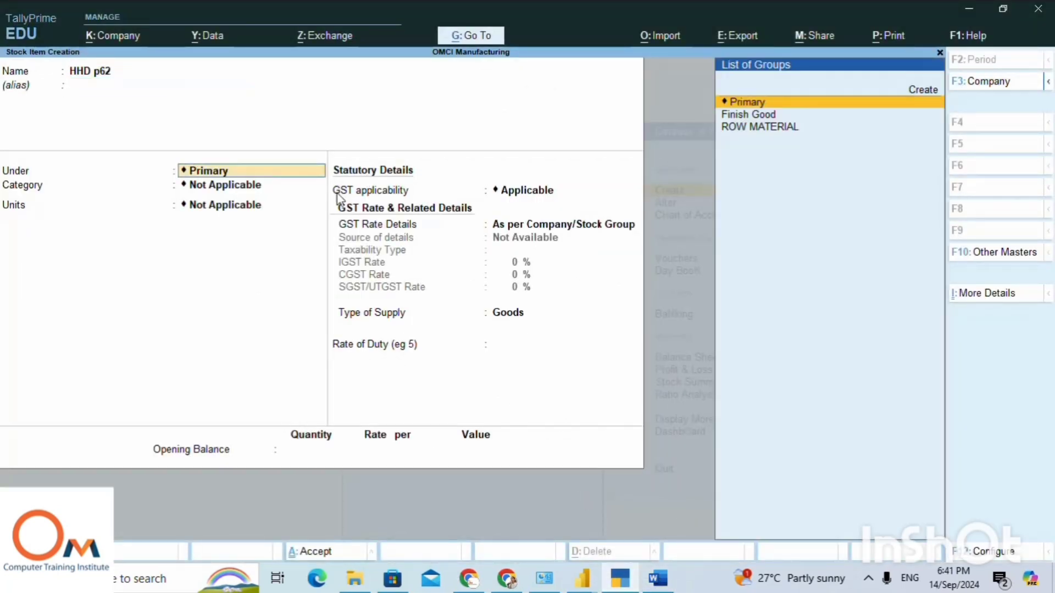
{"action": "key", "text": "Down"}
{"action": "key", "text": "Down"}
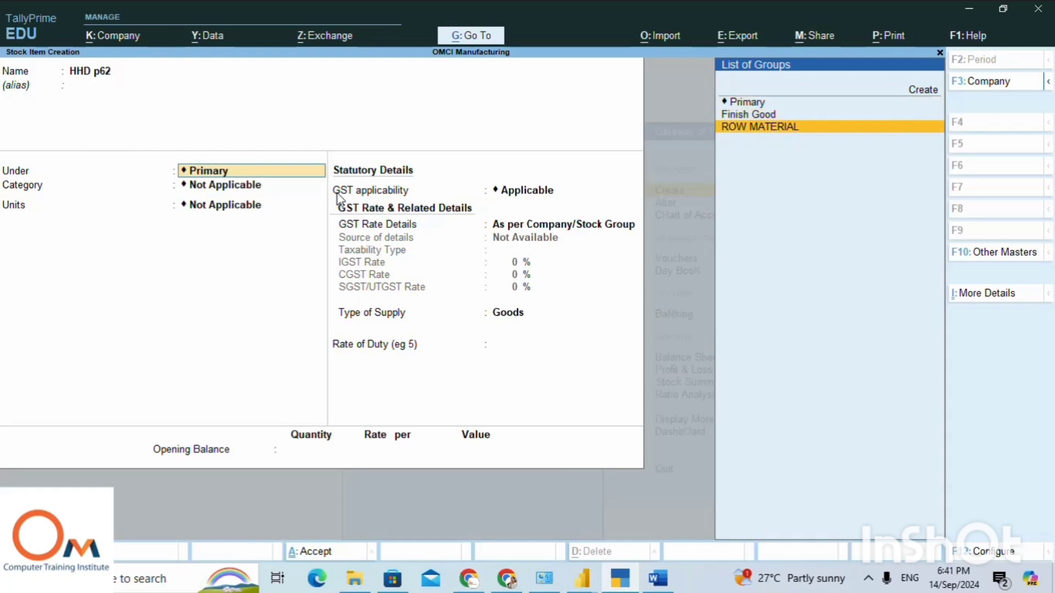
{"action": "key", "text": "Return"}
Specify HHD p62's GST details directly on the item as Taxable, with IGST 18%, CGST 9% and SGST/UTGST 9%.
{"action": "key", "text": "Return"}
{"action": "key", "text": "Return"}
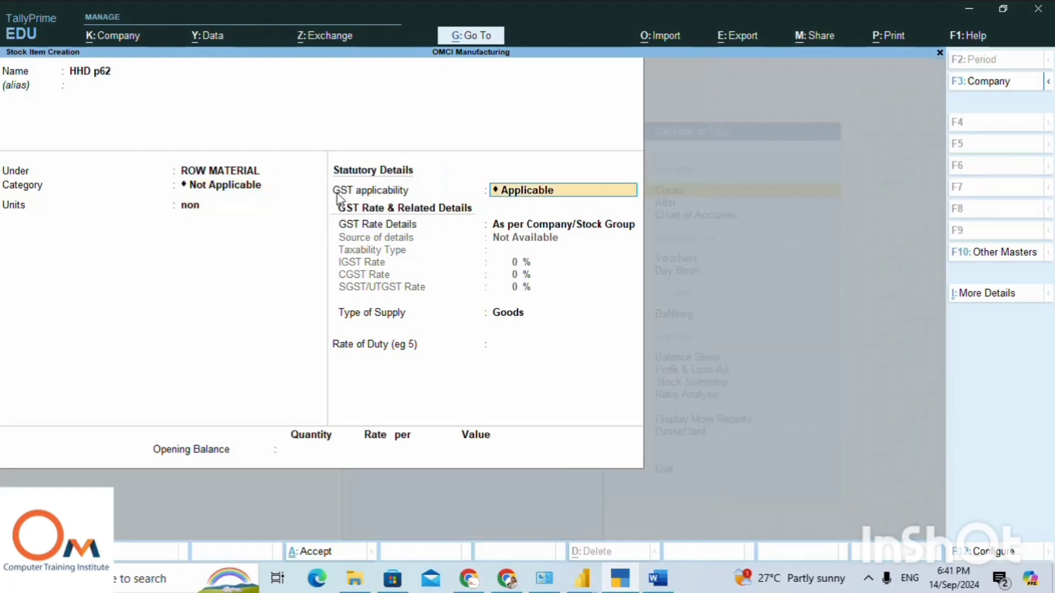
{"action": "key", "text": "Return"}
{"action": "key", "text": "Down"}
{"action": "key", "text": "Return"}
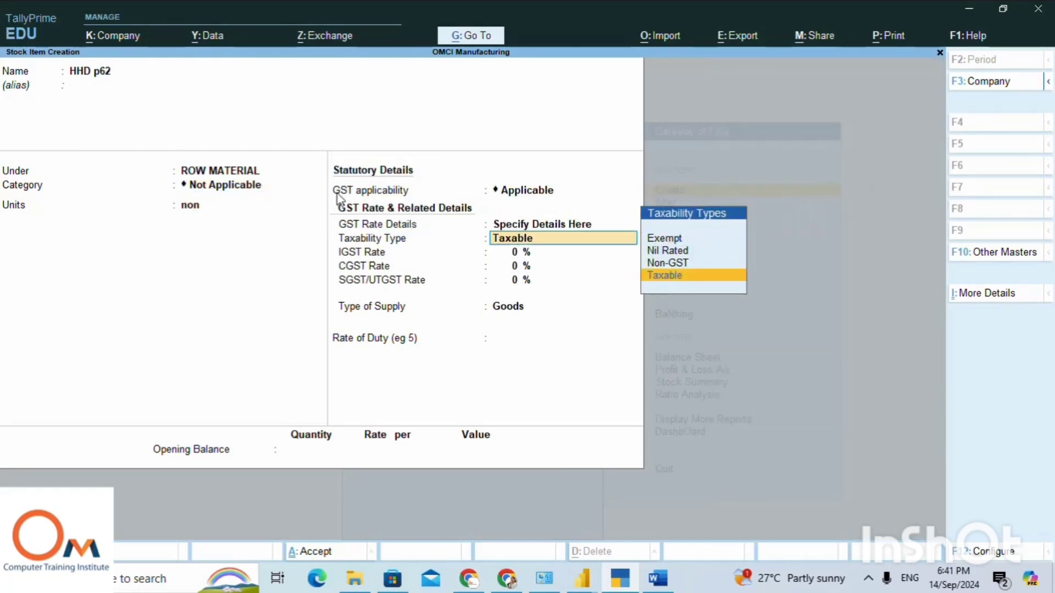
{"action": "key", "text": "Return"}
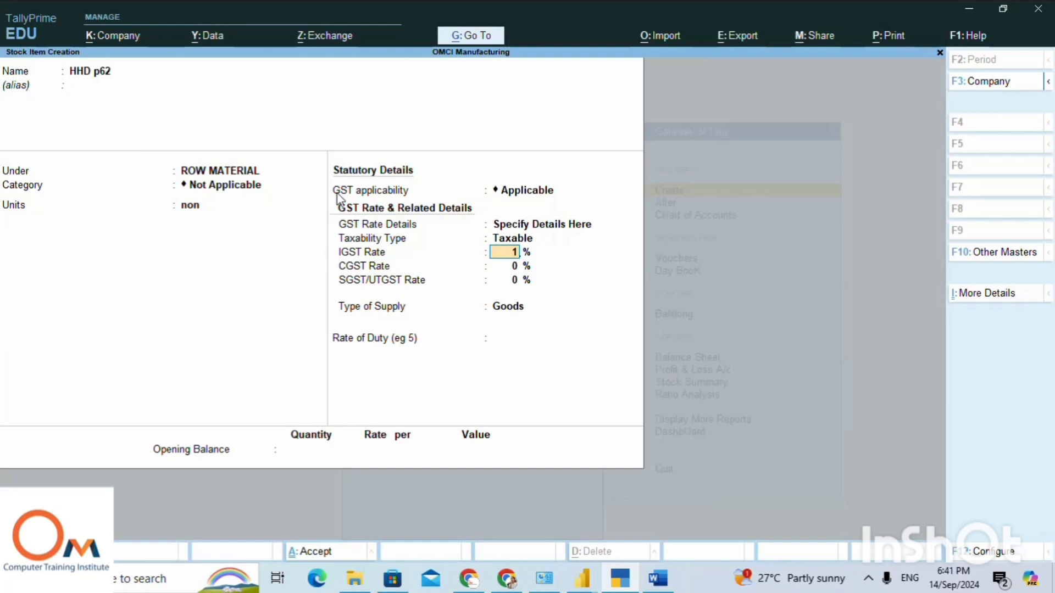
Keep Goods as HHD p62's supply type and set its opening quantity to 100, checking the purchase line in the Word notes.
{"action": "key", "text": "Return"}
{"action": "key", "text": "Return"}
{"action": "key", "text": "Return"}
{"action": "key", "text": "Return"}
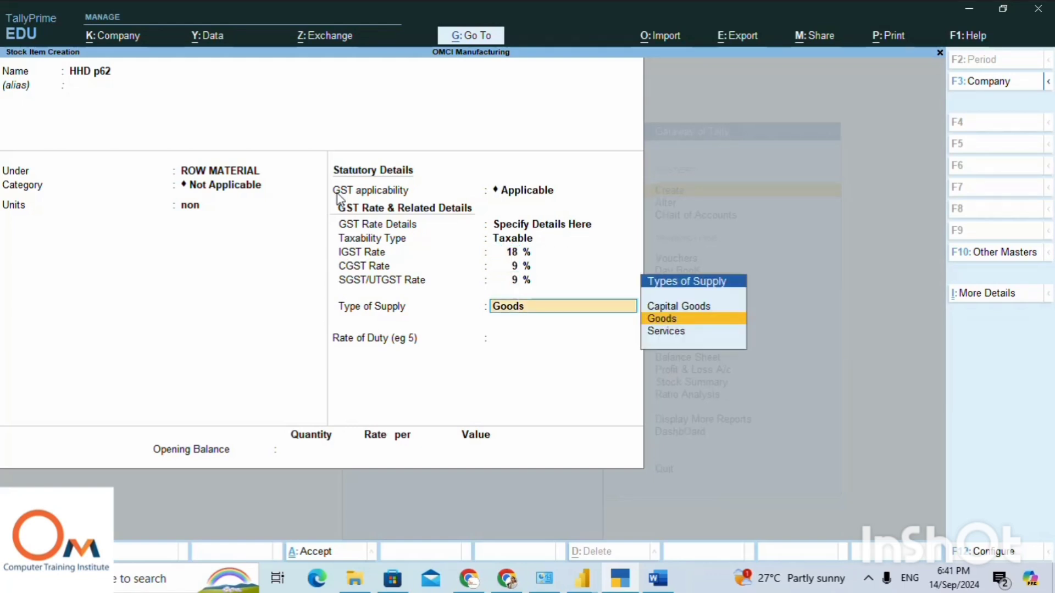
{"action": "key", "text": "Return"}
{"action": "key", "text": "alt+Tab"}
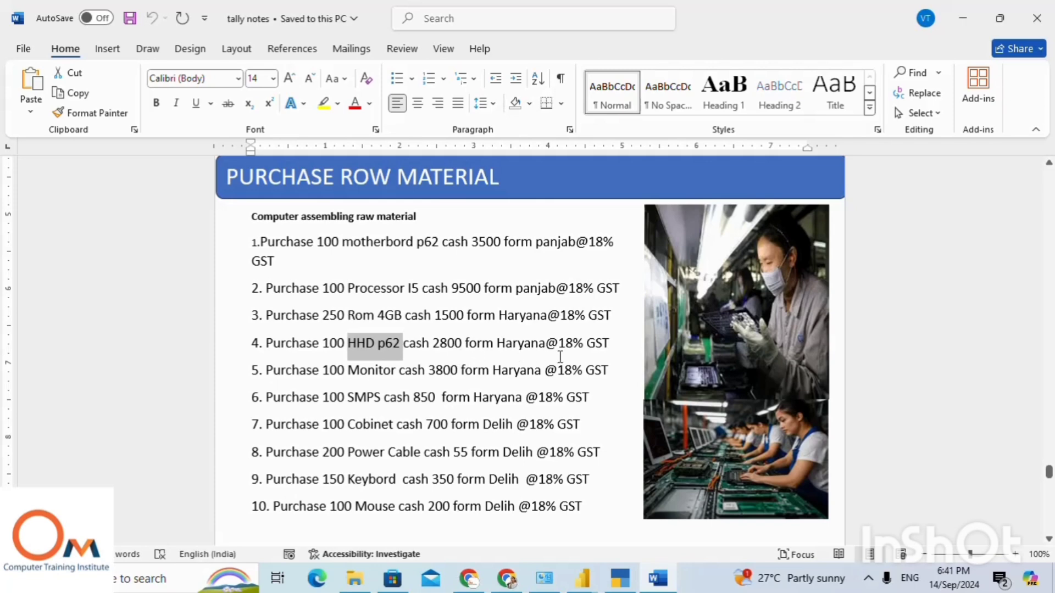
{"action": "key", "text": "alt+Tab"}
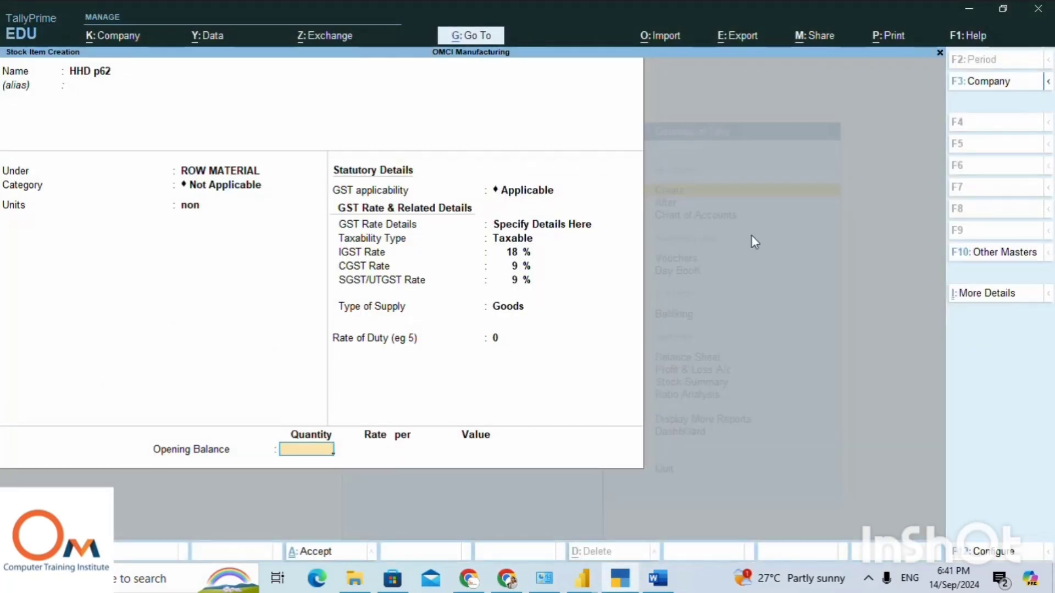
{"action": "type", "text": "100"}
{"action": "key", "text": "Return"}
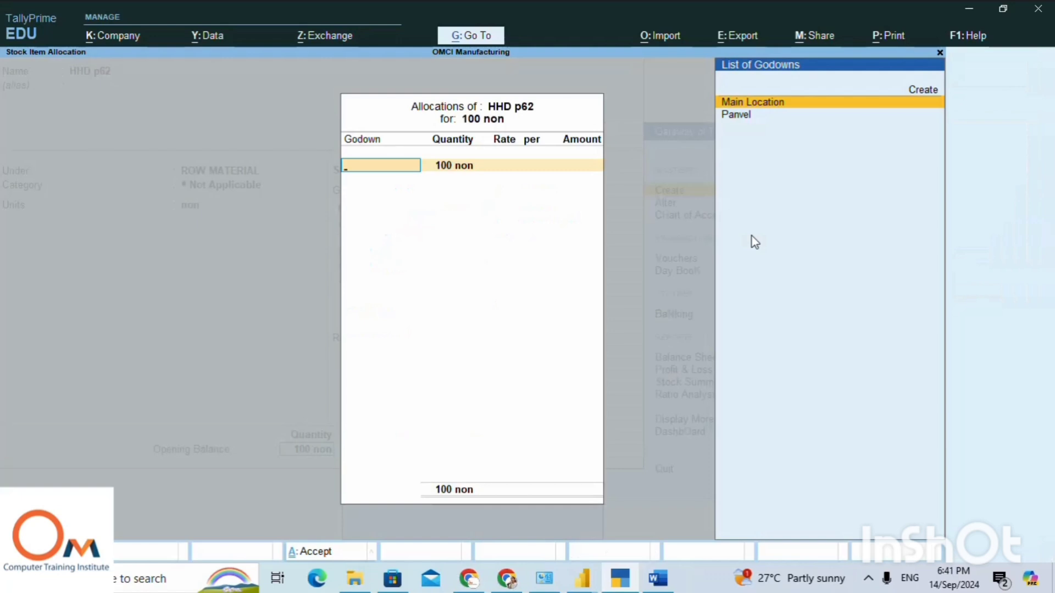
Allocate the 100 HHD p62 units to Main Location at a rate of 2800 and save the stock item.
{"action": "key", "text": "Return"}
{"action": "key", "text": "Return"}
{"action": "type", "text": "2"}
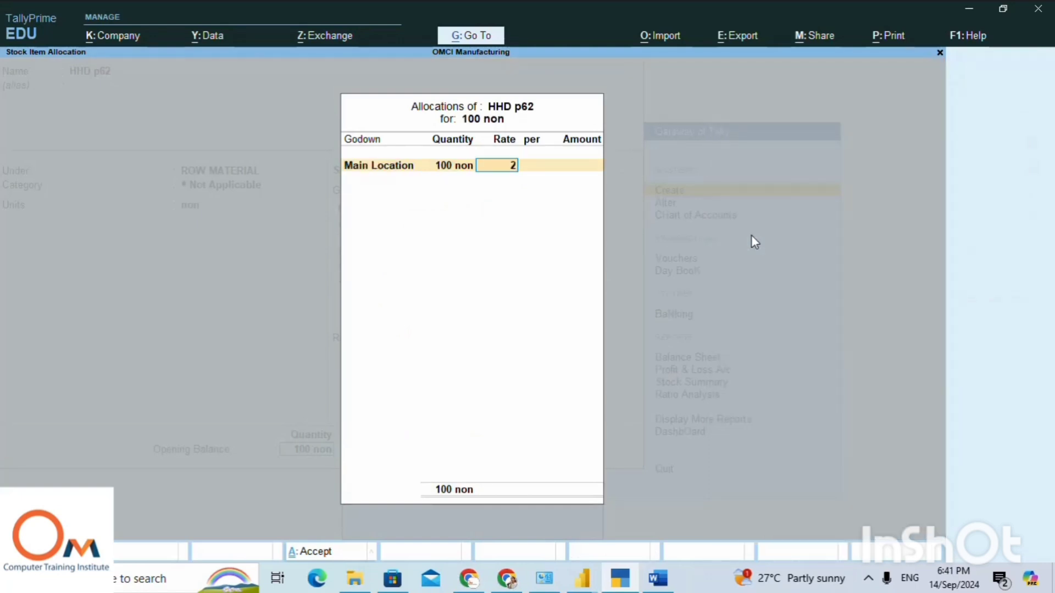
{"action": "type", "text": ",800"}
{"action": "key", "text": "Return"}
{"action": "key", "text": "Return"}
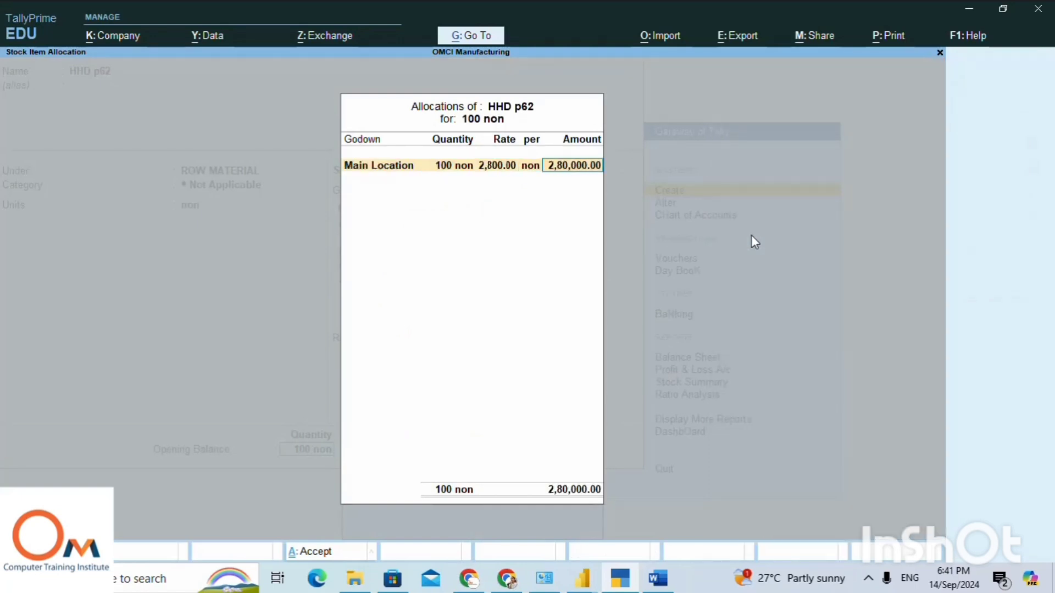
{"action": "key", "text": "Return"}
{"action": "key", "text": "Return"}
{"action": "key", "text": "Return"}
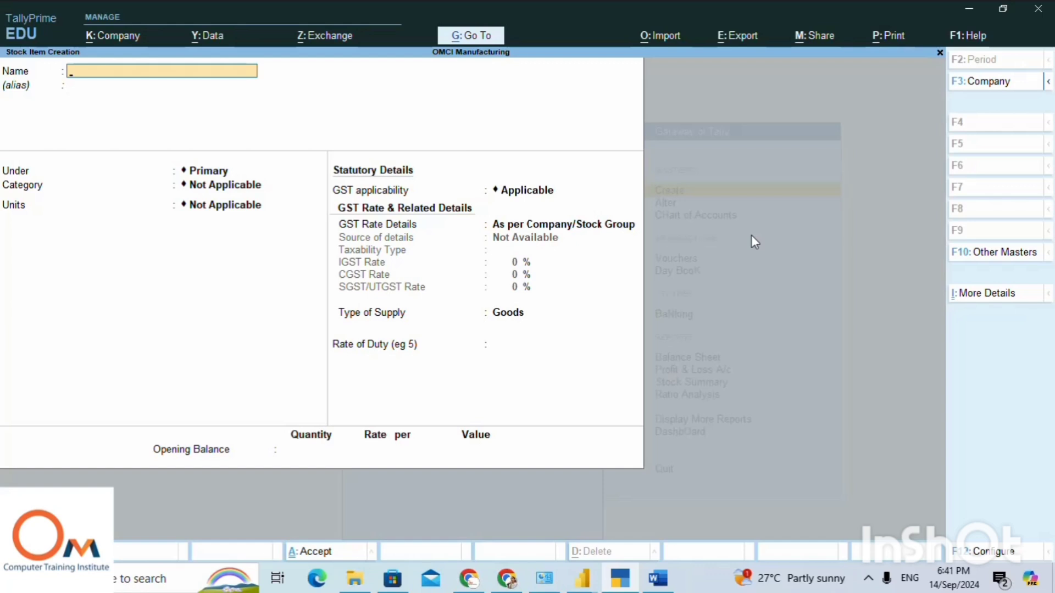
Quit stock item creation, return to the Gateway of Tally and open a purchase voucher.
{"action": "key", "text": "Escape"}
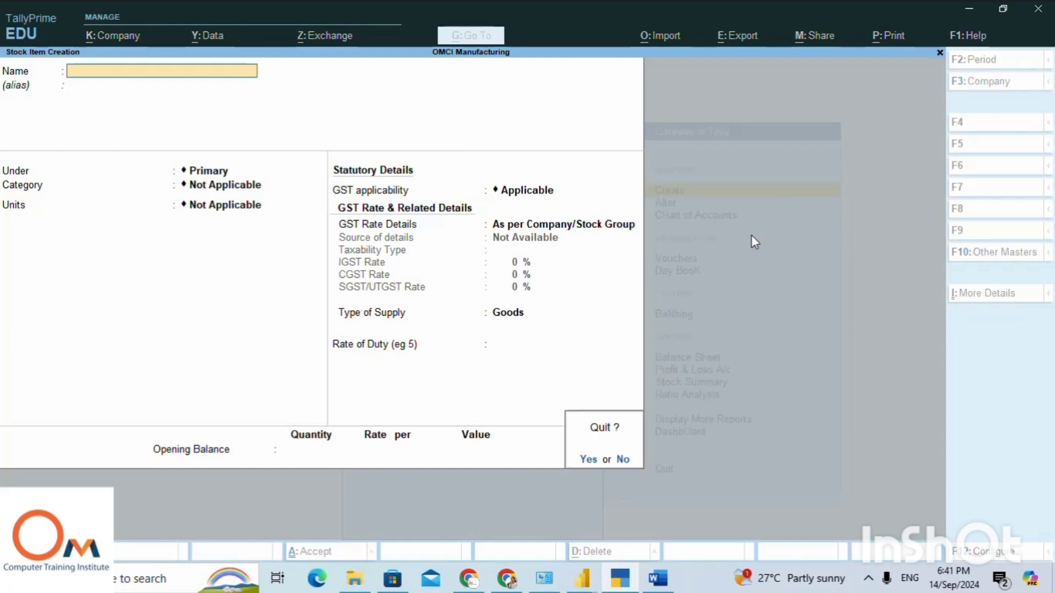
{"action": "key", "text": "y"}
{"action": "key", "text": "Escape"}
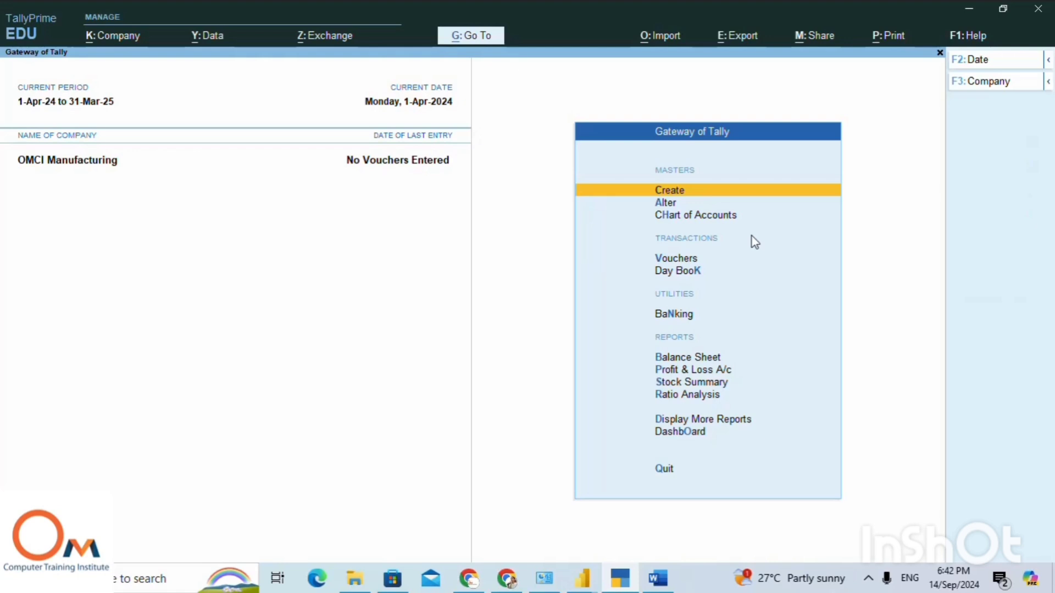
{"action": "key", "text": "Down"}
{"action": "key", "text": "Down"}
{"action": "key", "text": "Down"}
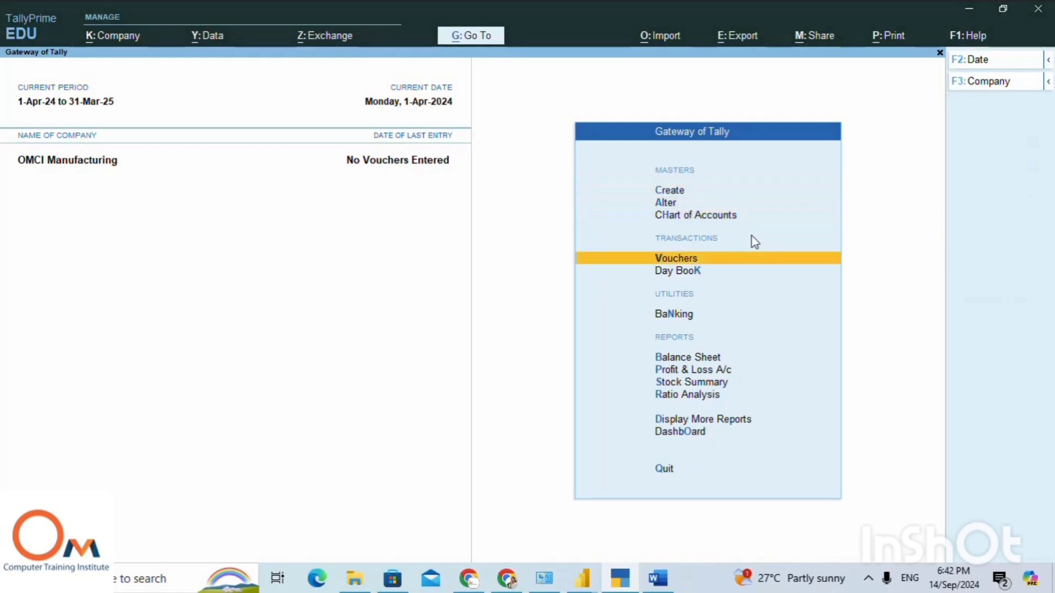
{"action": "key", "text": "Return"}
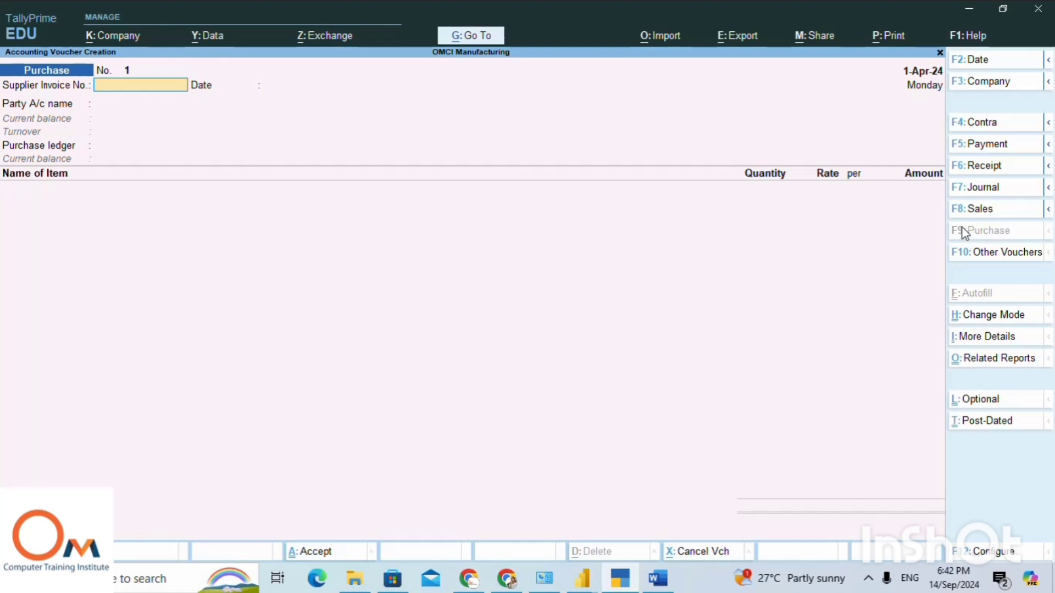
Set the purchase voucher's supplier invoice number to 123, dated 1-Apr-24, and choose Cash as the party account.
{"action": "type", "text": "123"}
{"action": "key", "text": "Return"}
{"action": "key", "text": "Return"}
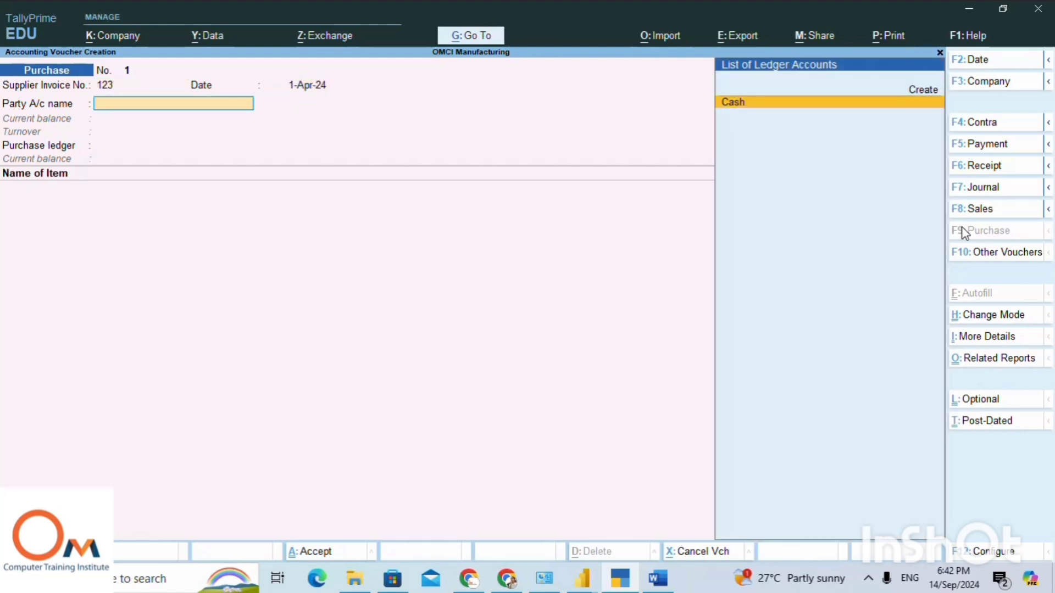
Leave all receipt details of the purchase blank and accept them.
{"action": "key", "text": "Return"}
{"action": "key", "text": "Return"}
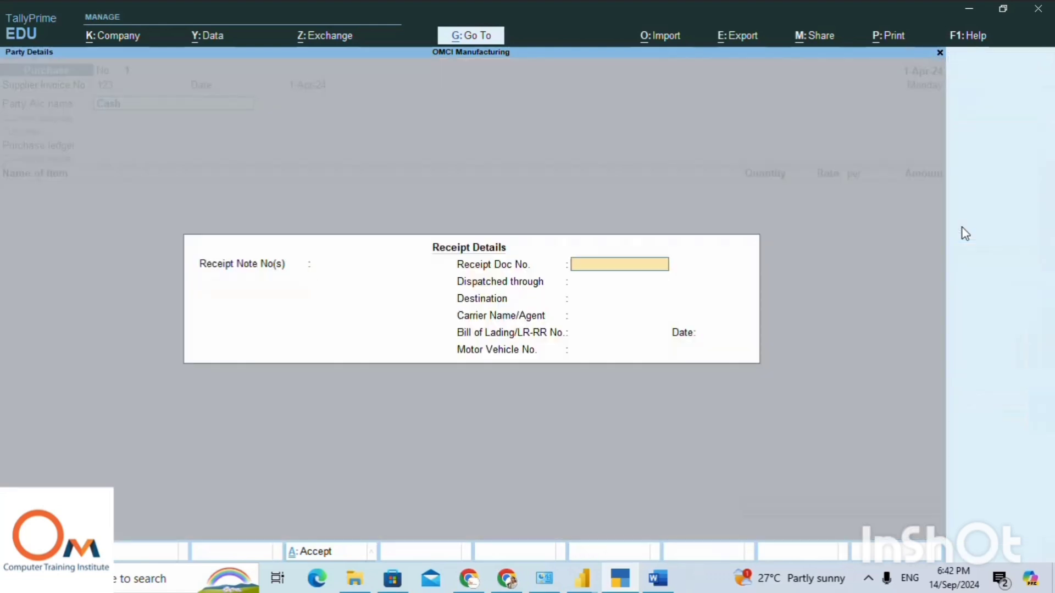
{"action": "key", "text": "Return"}
{"action": "key", "text": "Return"}
{"action": "key", "text": "Return"}
{"action": "key", "text": "Return"}
{"action": "key", "text": "Return"}
{"action": "key", "text": "Return"}
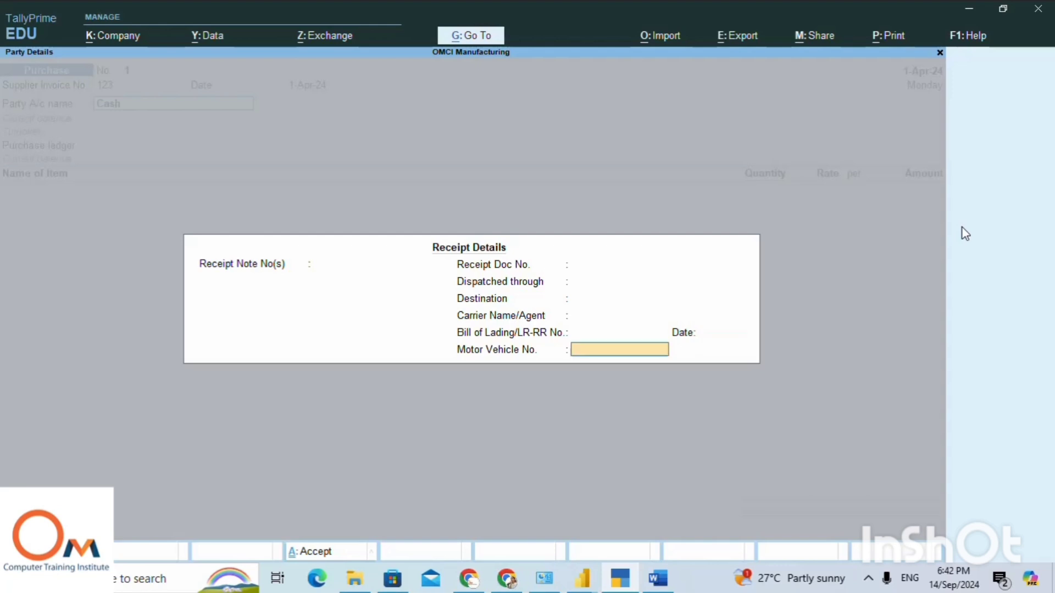
{"action": "key", "text": "Return"}
Keep Cash as supplier and mailing name, leave the address blank, and set the party's state to Punjab.
{"action": "key", "text": "Return"}
{"action": "key", "text": "Return"}
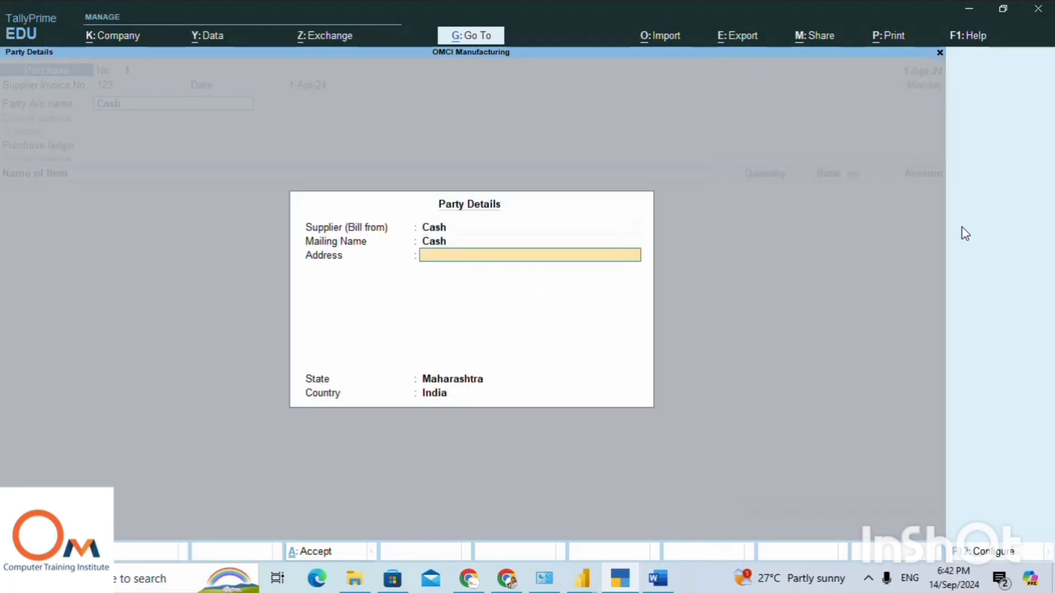
{"action": "key", "text": "Return"}
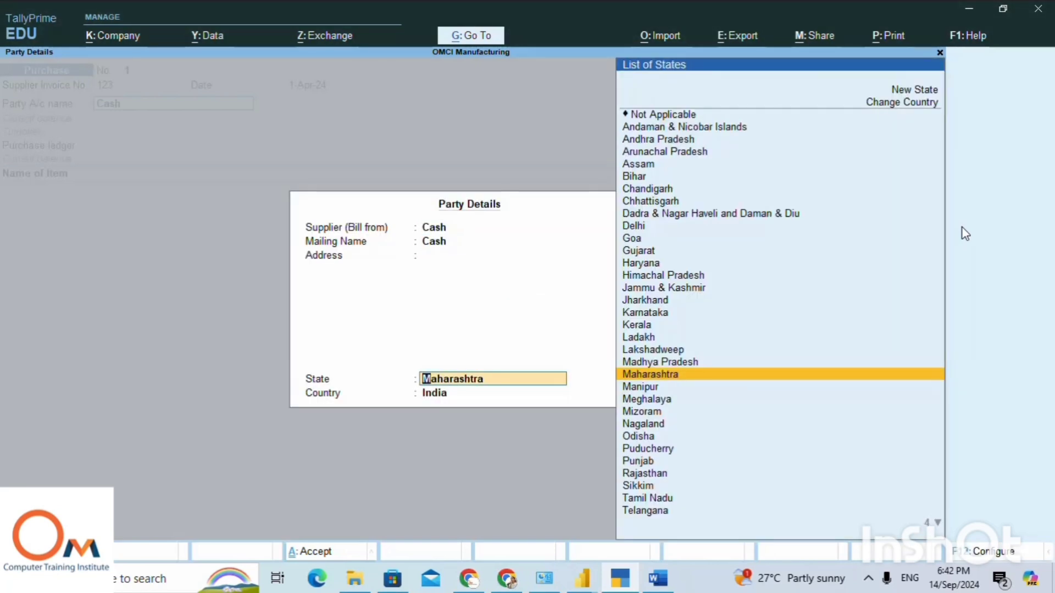
{"action": "type", "text": "P"}
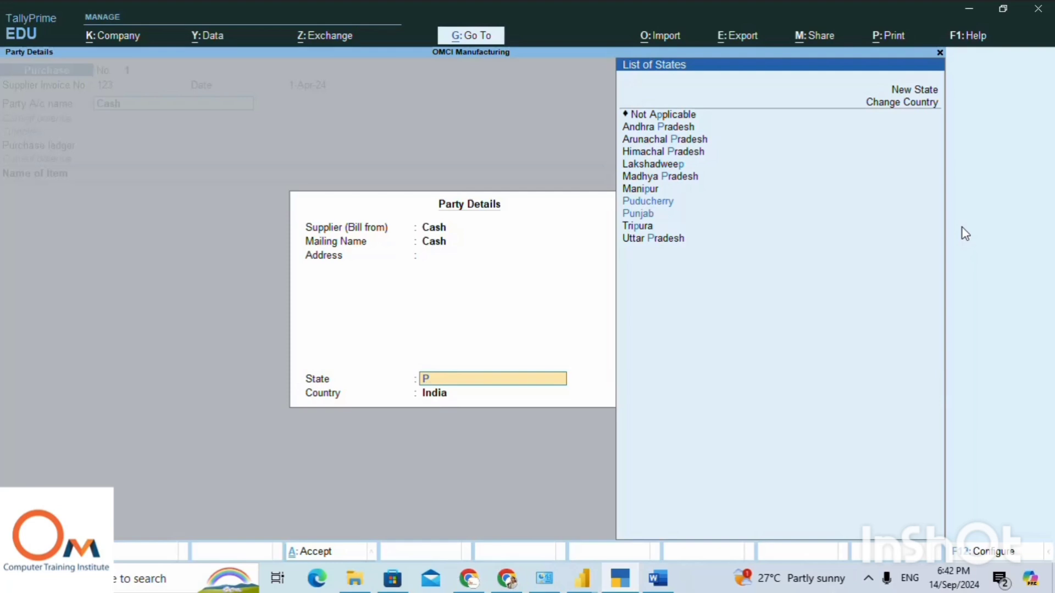
{"action": "key", "text": "Down"}
{"action": "key", "text": "Down"}
{"action": "key", "text": "Return"}
{"action": "key", "text": "Return"}
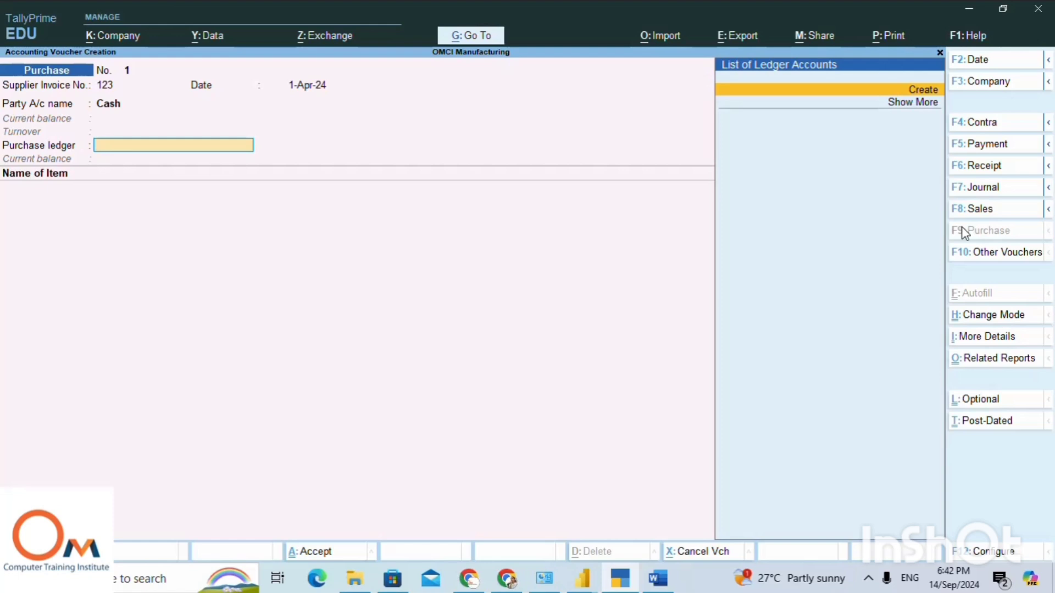
Start a new ledger for the purchase ledger field, named Purchase Account under the Purchase Accounts group.
{"action": "key", "text": "alt"}
{"action": "key", "text": "alt+c"}
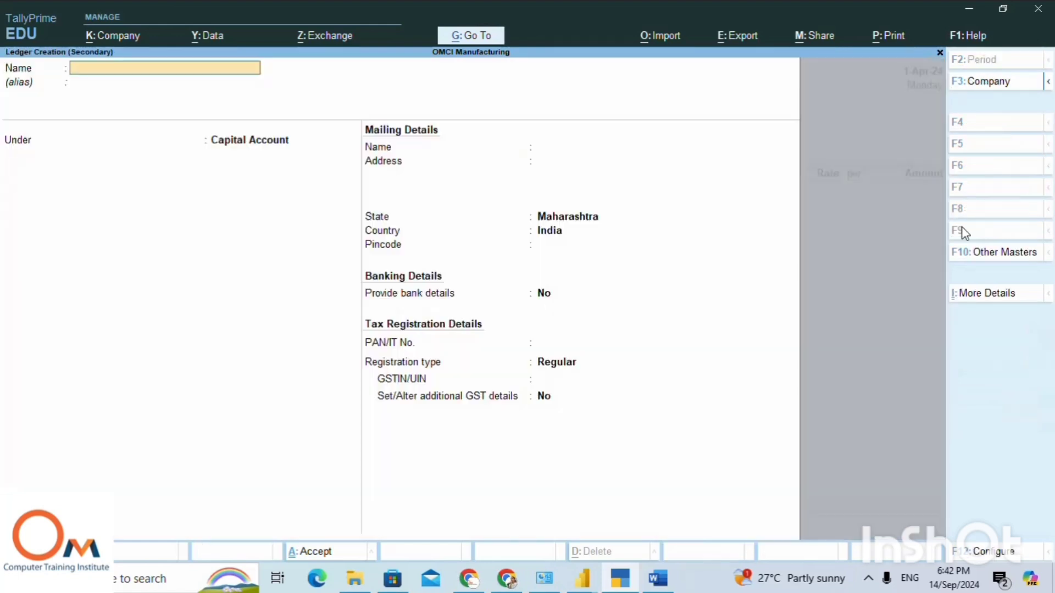
{"action": "type", "text": "P"}
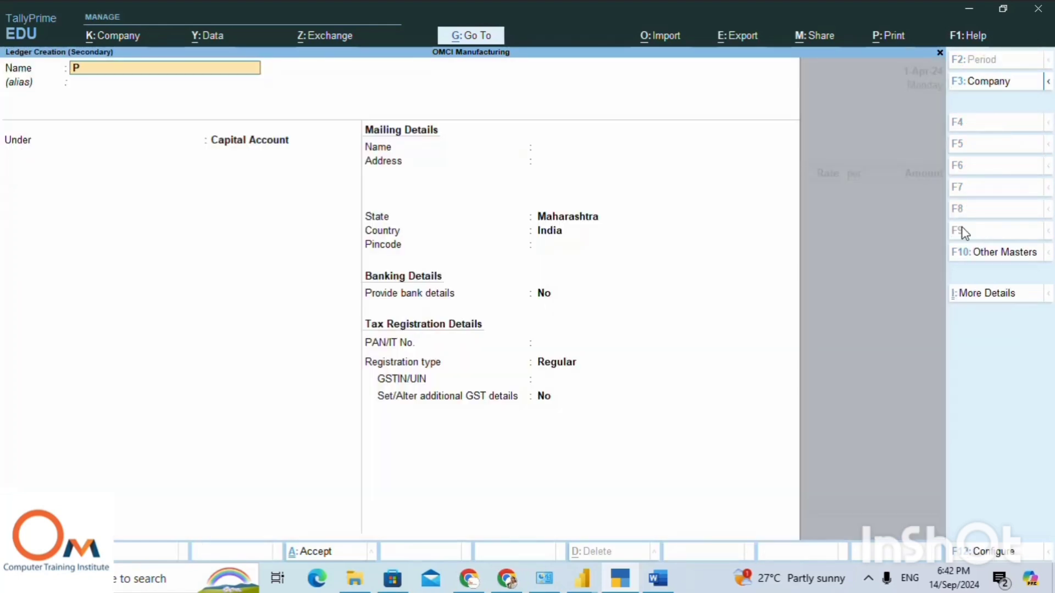
{"action": "type", "text": "urchase Account"}
{"action": "key", "text": "Return"}
{"action": "key", "text": "Return"}
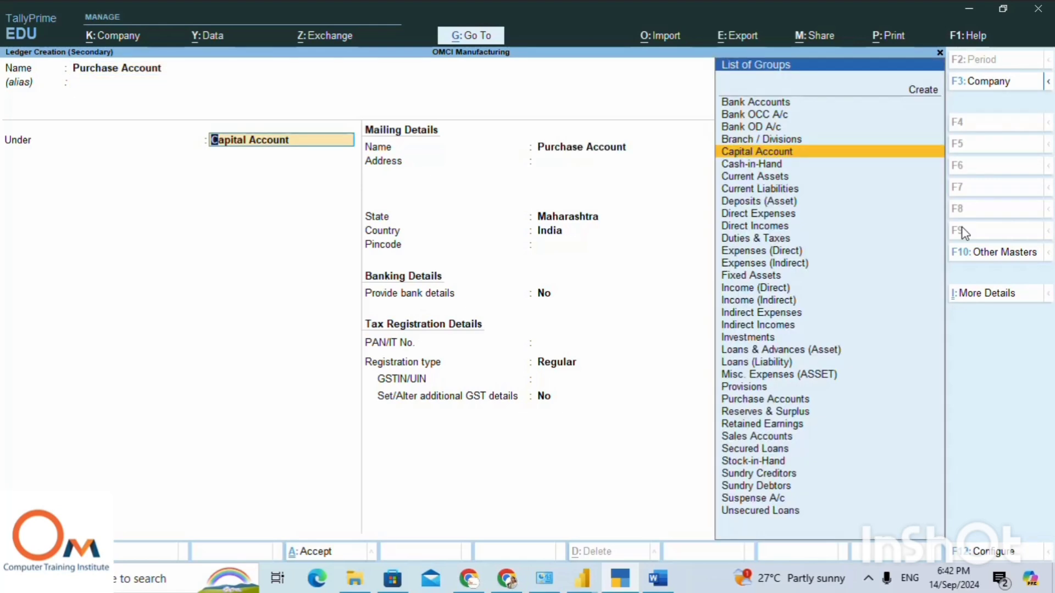
{"action": "type", "text": "P"}
{"action": "key", "text": "Down"}
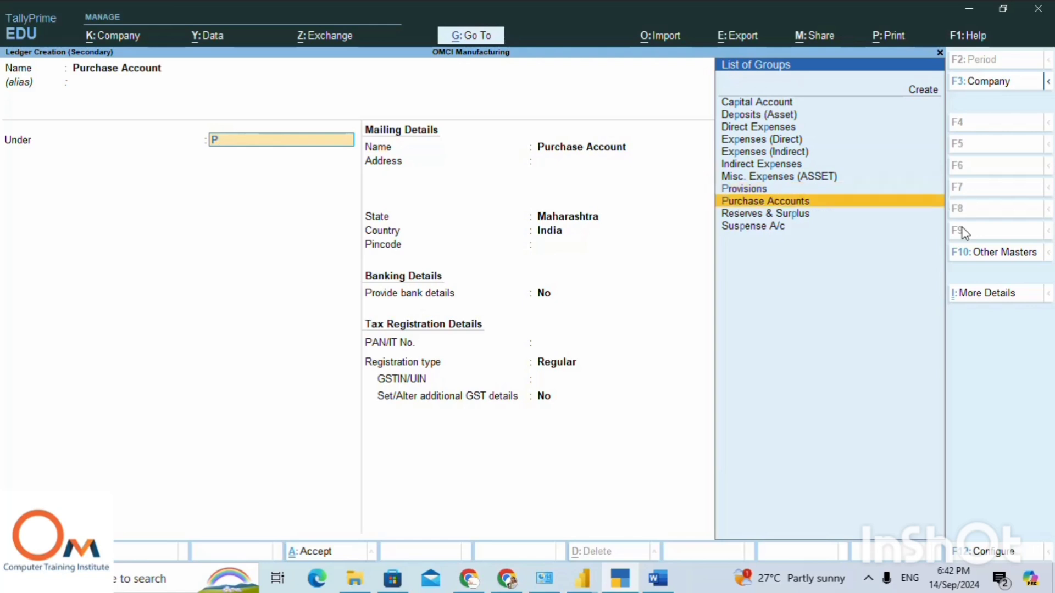
{"action": "key", "text": "Return"}
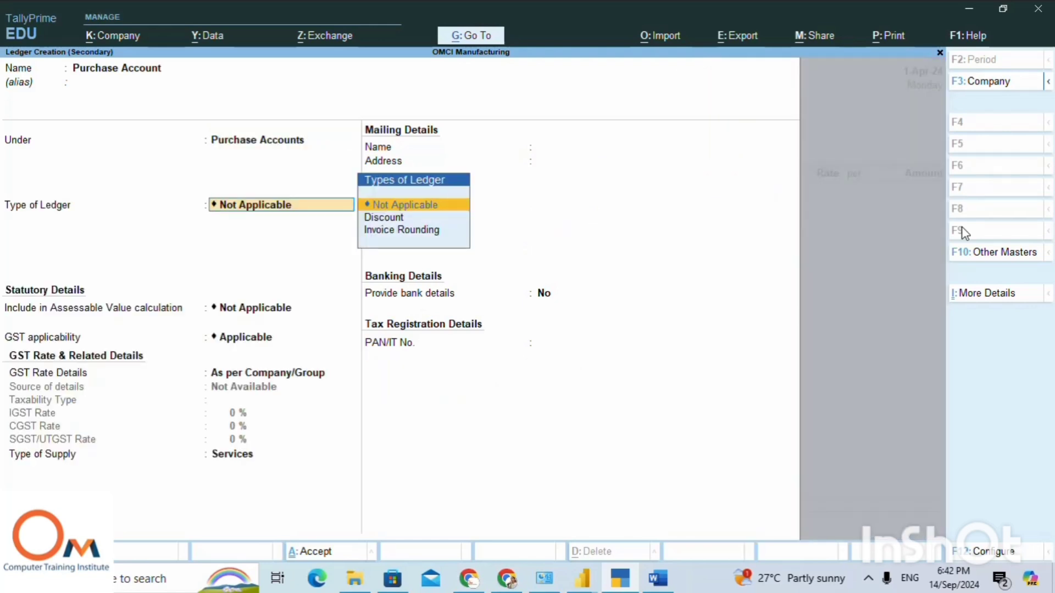
Keep the new ledger's default type, assessable value and GST settings, and save it as the voucher's purchase ledger.
{"action": "key", "text": "Return"}
{"action": "key", "text": "Return"}
{"action": "key", "text": "Return"}
{"action": "key", "text": "Return"}
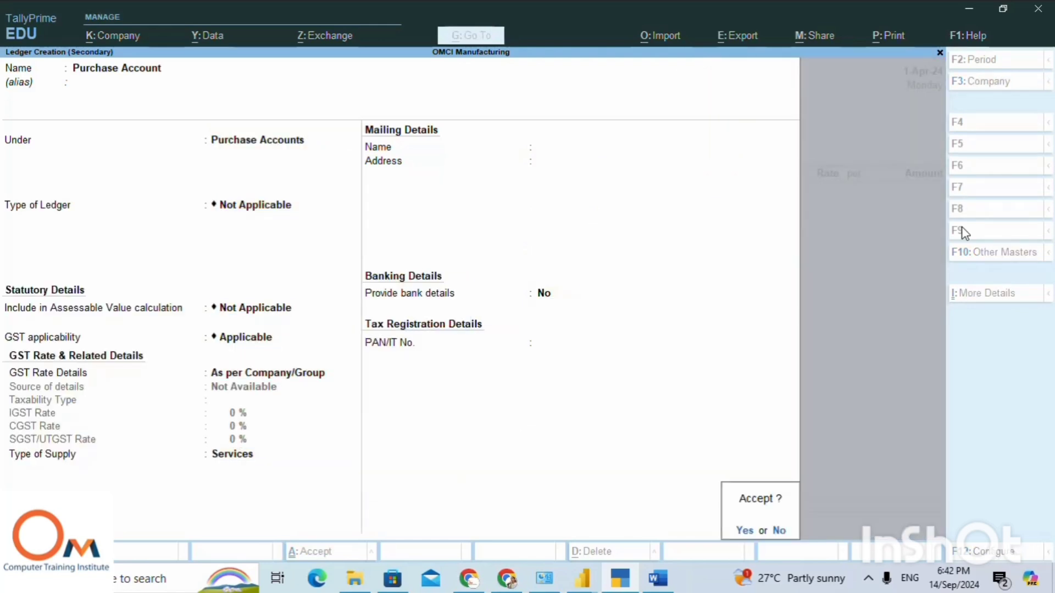
{"action": "key", "text": "Return"}
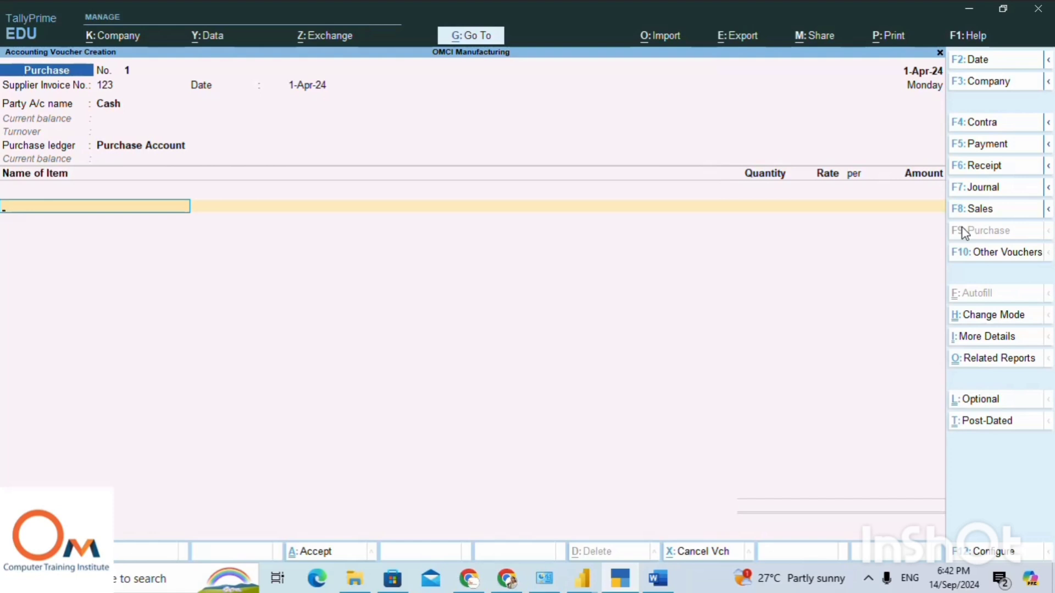
Check the Punjab purchase lines in the Word notes, and choose motherbord p62 as the voucher's first item without a description.
{"action": "left_click", "coordinate": [654, 586]}
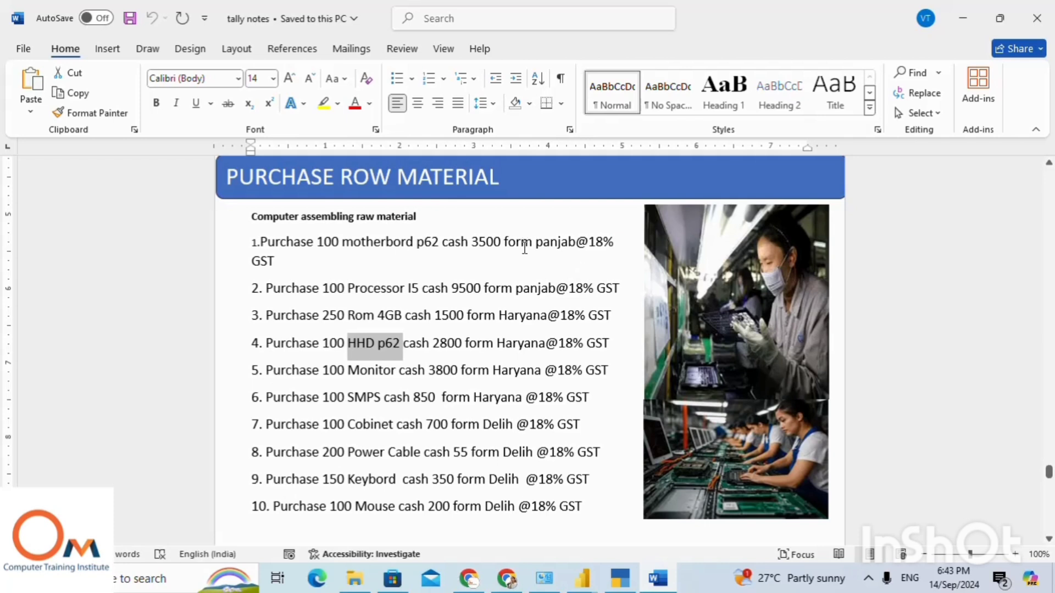
{"action": "left_click_drag", "start_coordinate": [535, 242], "coordinate": [574, 289]}
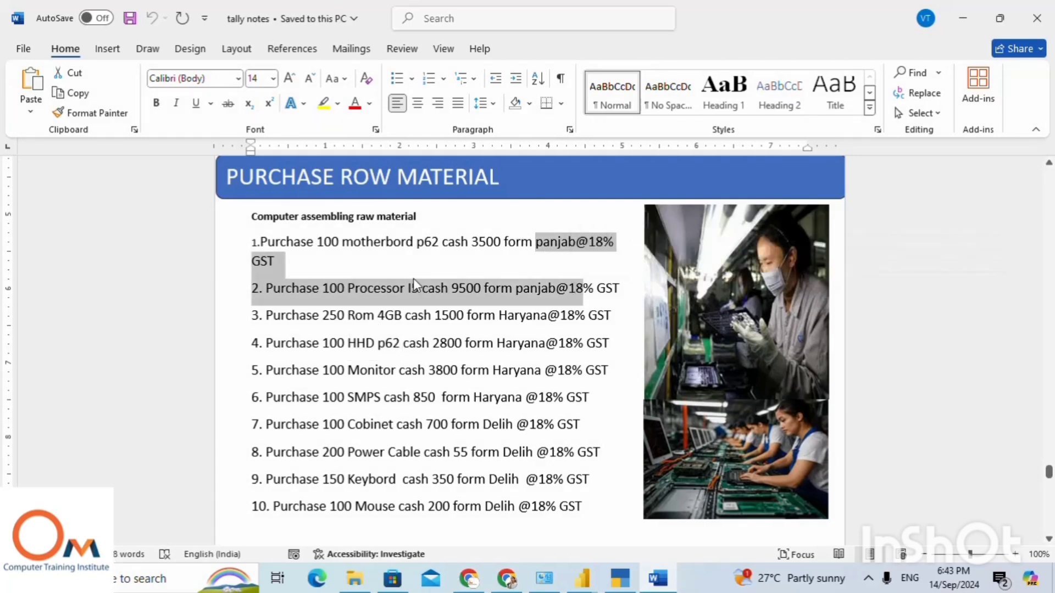
{"action": "left_click", "coordinate": [620, 578]}
{"action": "type", "text": "m"}
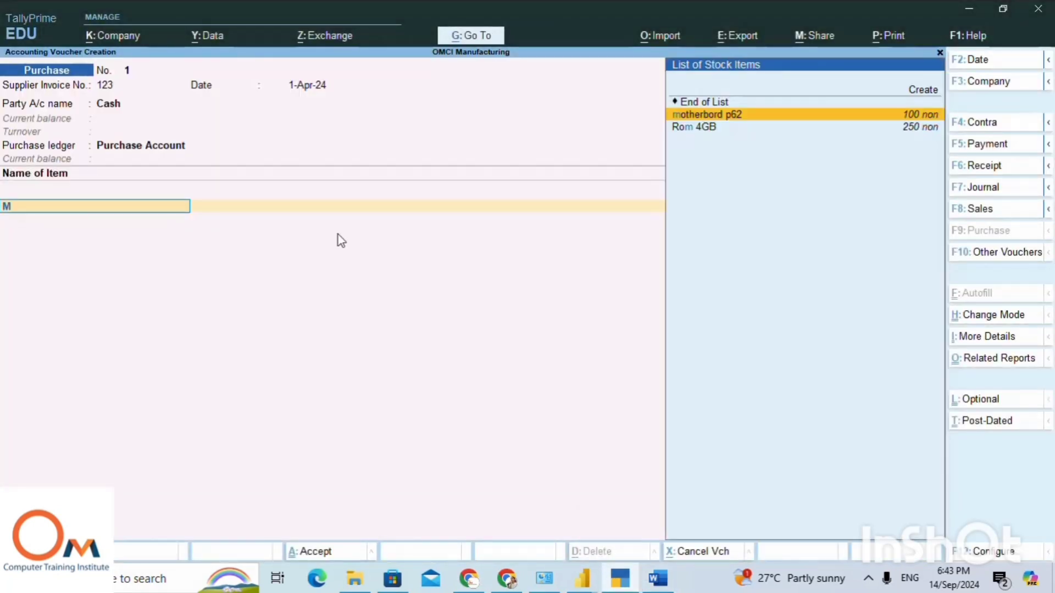
{"action": "key", "text": "Return"}
Allocate 100 non of motherbord p62 to Main Location at a rate of 3,500, with no discount.
{"action": "key", "text": "Return"}
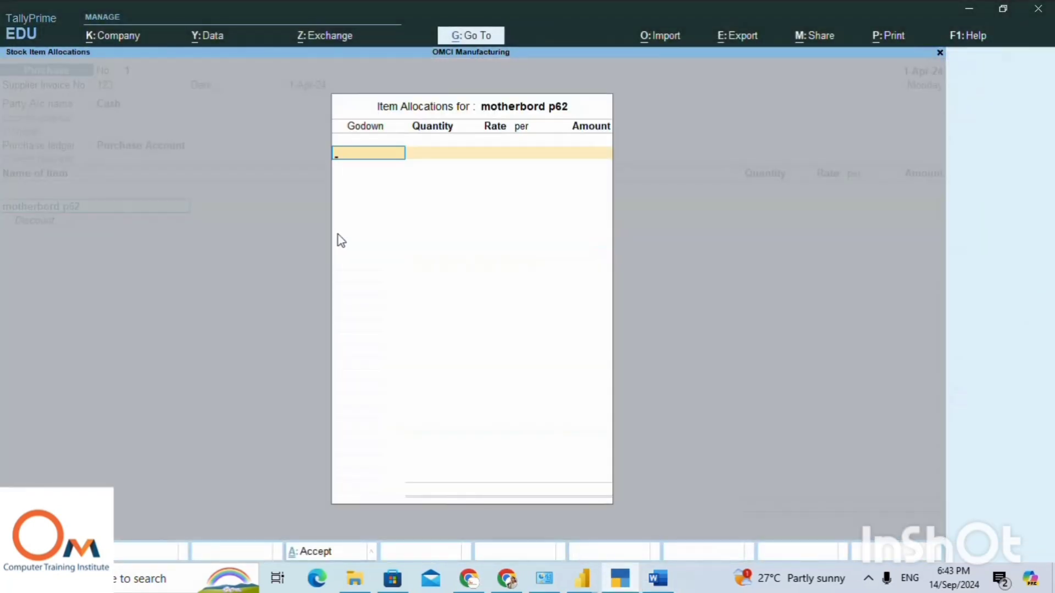
{"action": "type", "text": "M"}
{"action": "key", "text": "Return"}
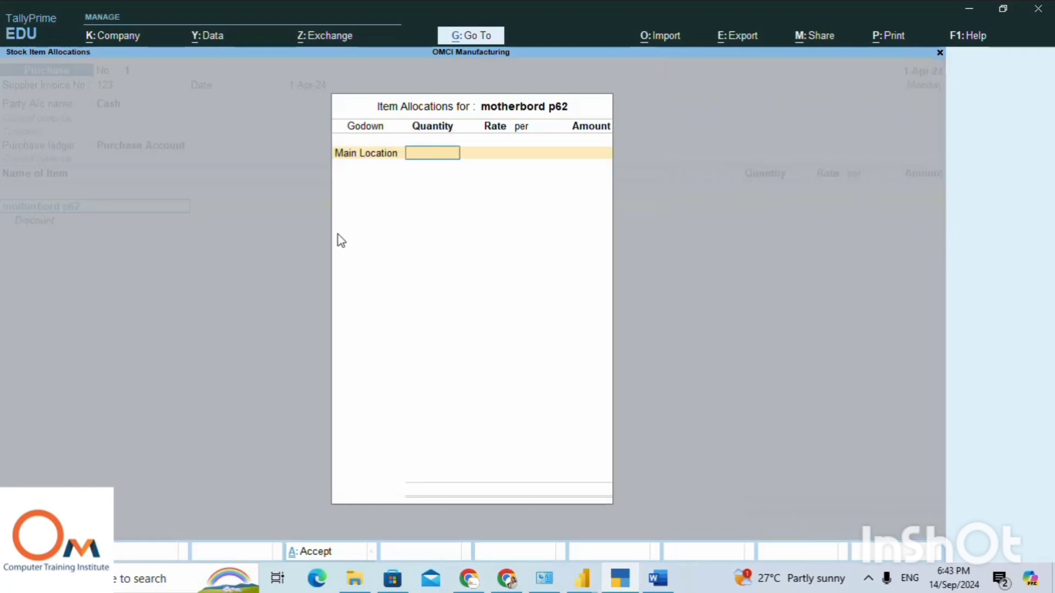
{"action": "type", "text": "100"}
{"action": "key", "text": "Return"}
{"action": "key", "text": "Return"}
{"action": "key", "text": "Return"}
{"action": "key", "text": "Return"}
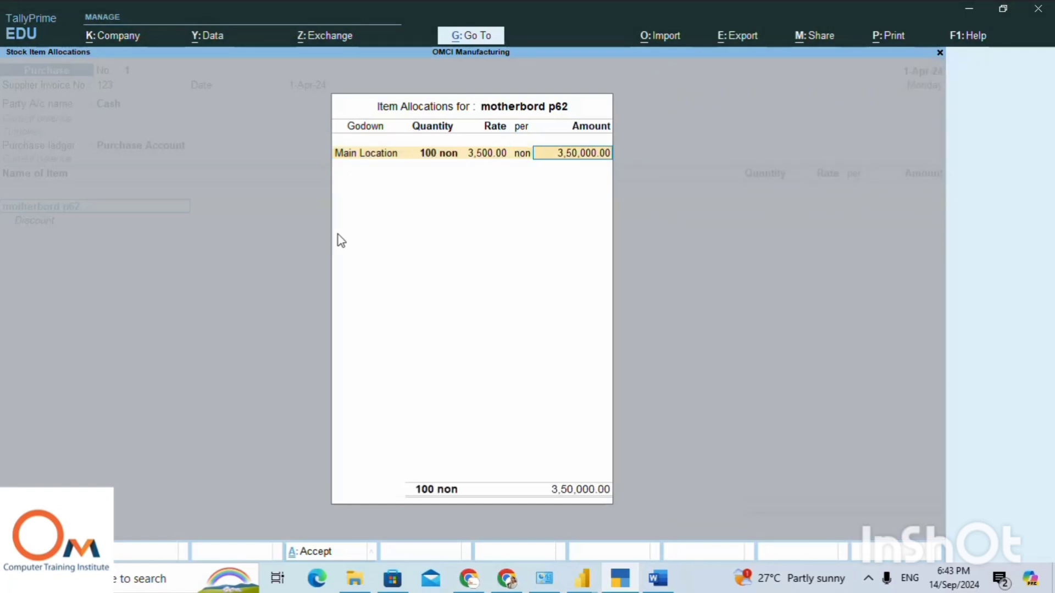
{"action": "key", "text": "Return"}
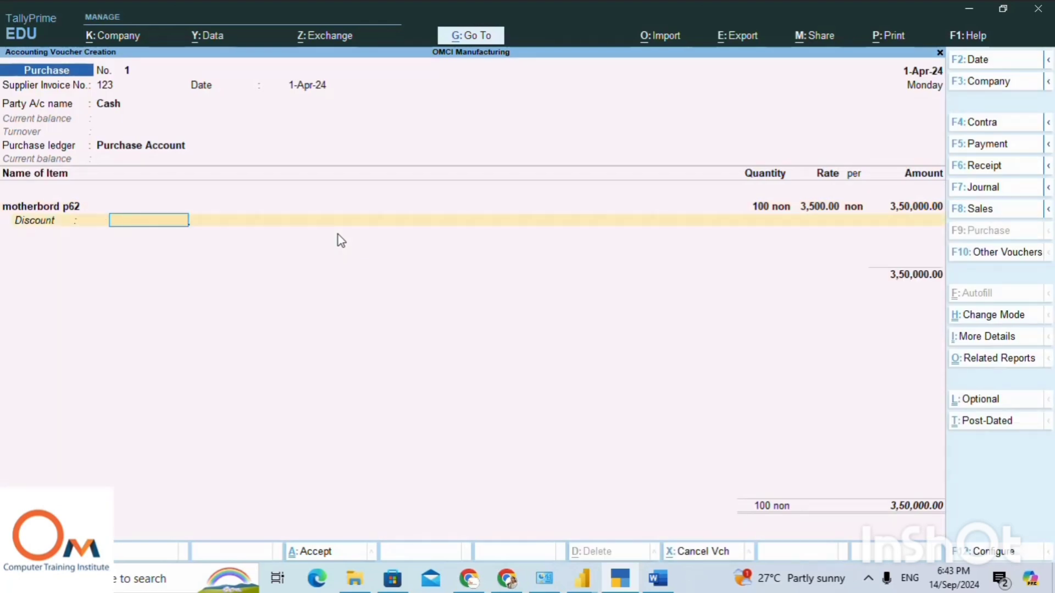
{"action": "key", "text": "Return"}
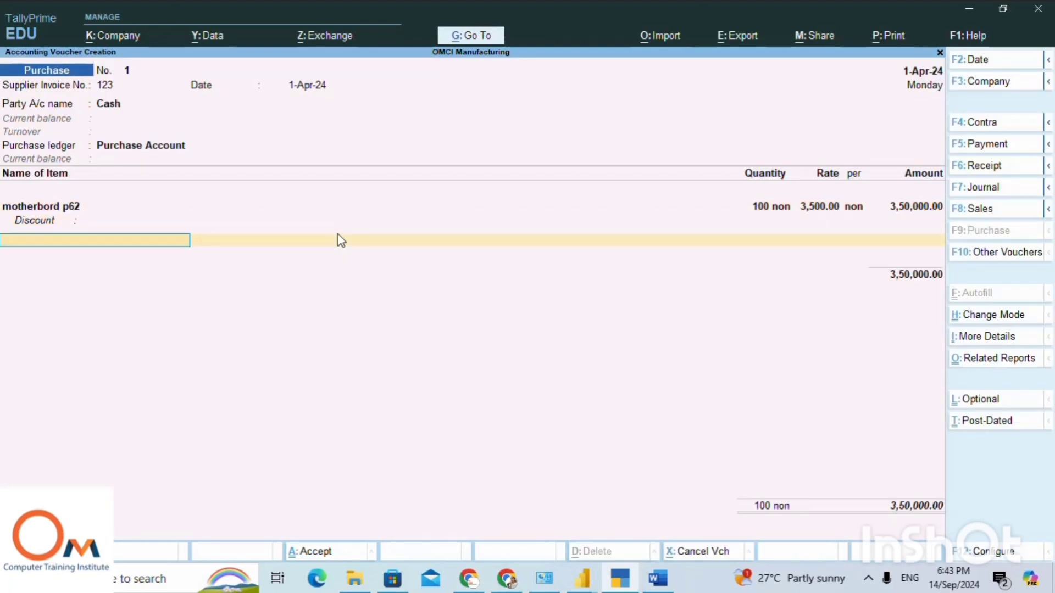
Add Processor I5 as the second item without a description, and choose Main Location as its godown.
{"action": "type", "text": "P"}
{"action": "key", "text": "Return"}
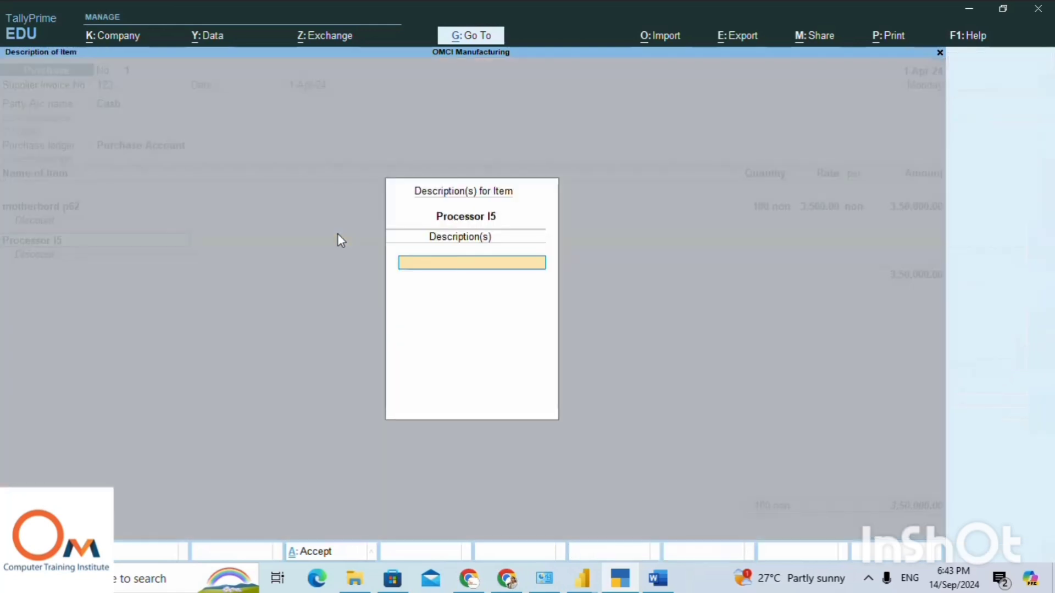
{"action": "key", "text": "Return"}
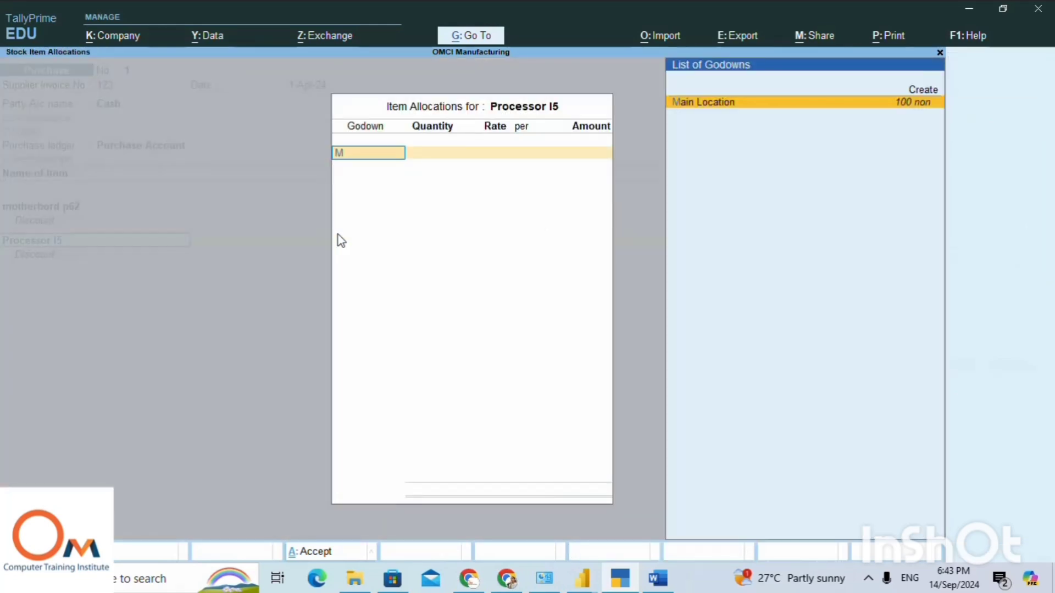
{"action": "key", "text": "Return"}
{"action": "key", "text": "Return"}
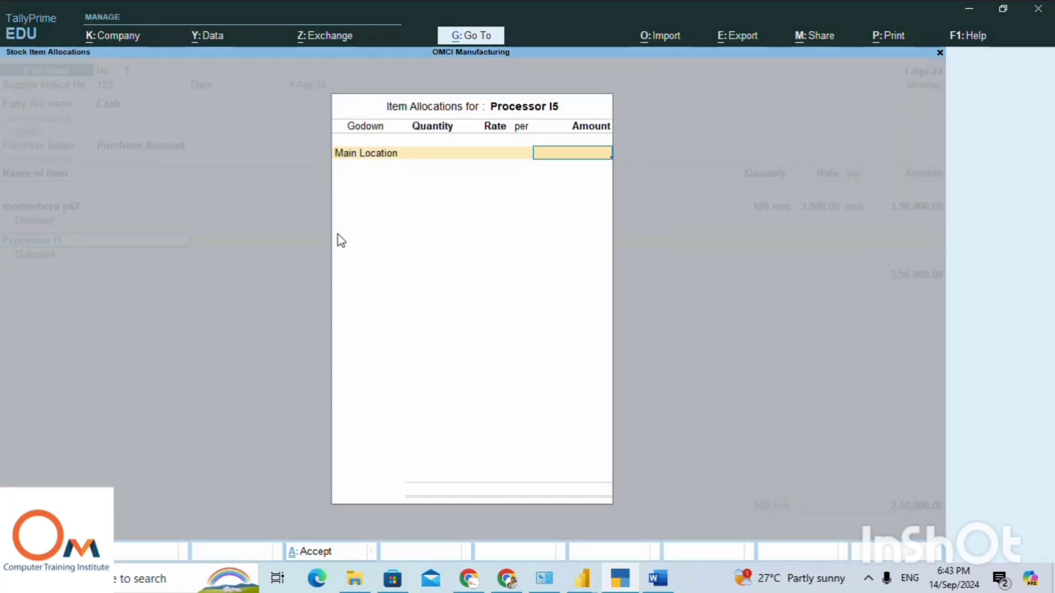
Set Processor I5's quantity to 100 non at a rate of 9,500 without discount, and end the item list.
{"action": "left_click", "coordinate": [433, 155]}
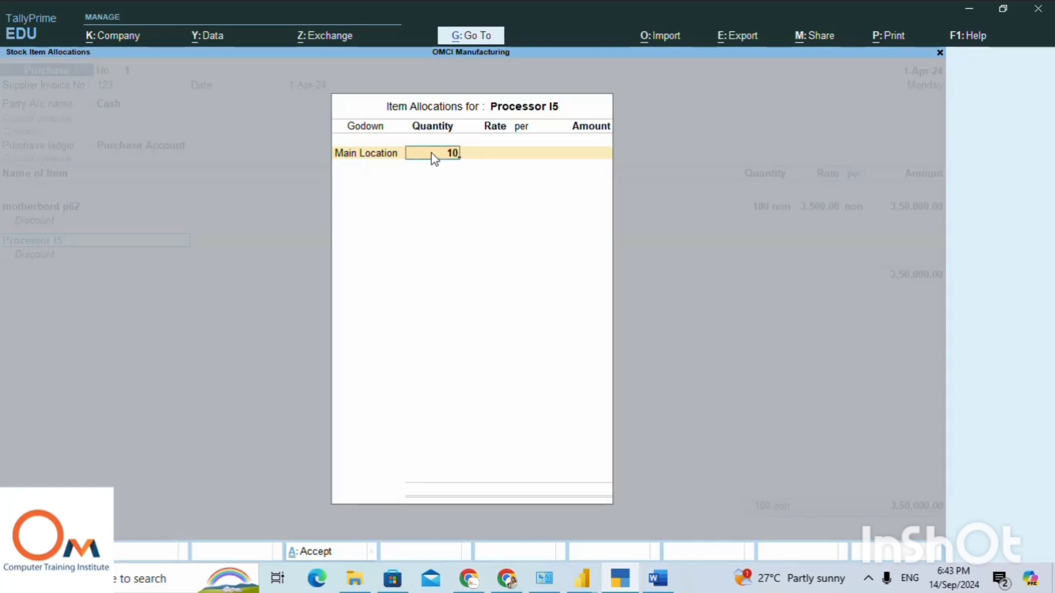
{"action": "key", "text": "Return"}
{"action": "key", "text": "Return"}
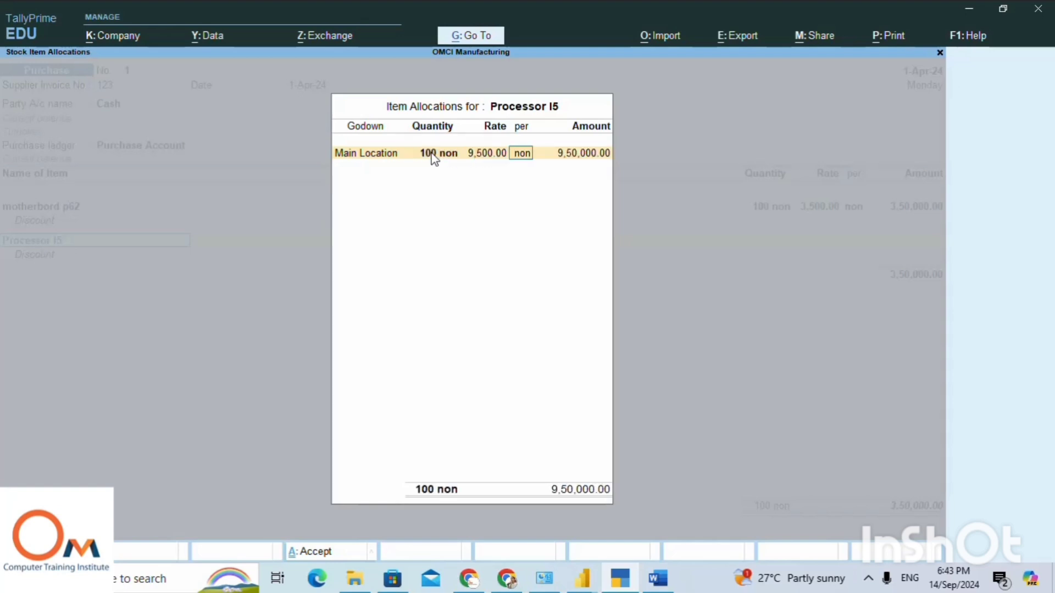
{"action": "key", "text": "Return"}
{"action": "key", "text": "Return"}
{"action": "key", "text": "Return"}
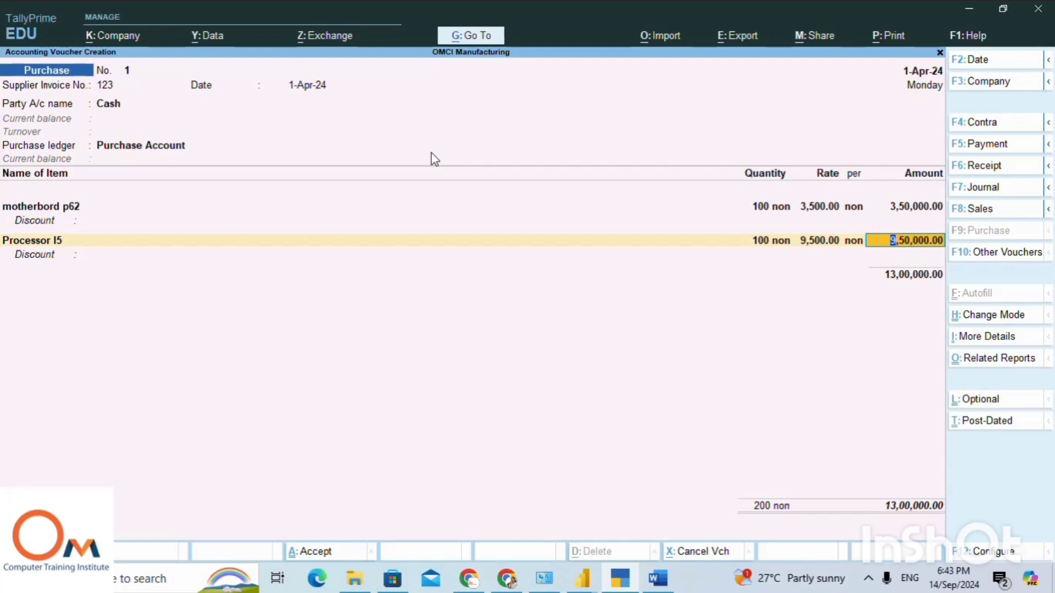
{"action": "key", "text": "Return"}
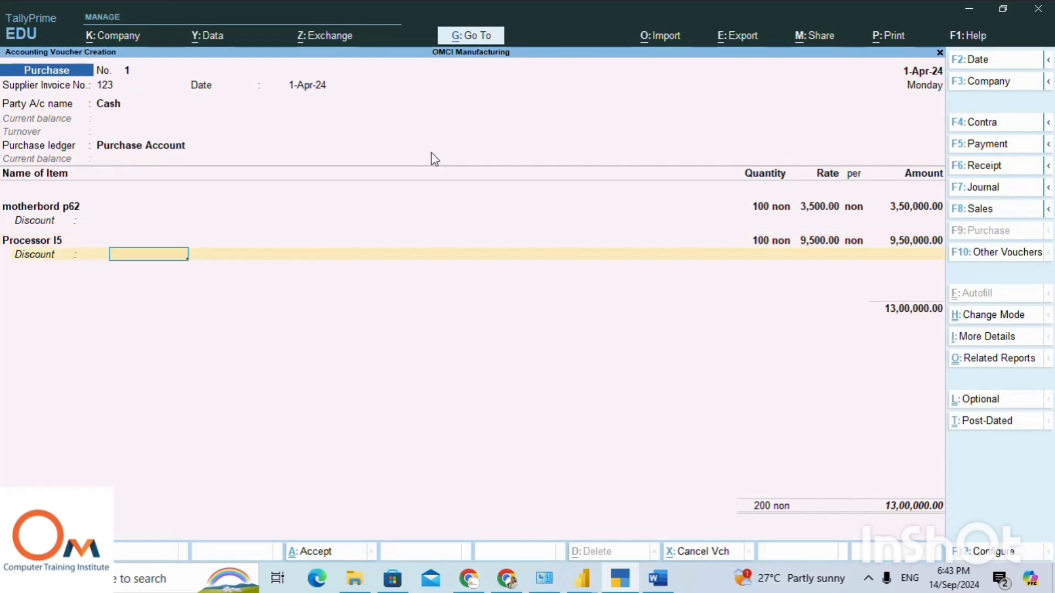
{"action": "key", "text": "Return"}
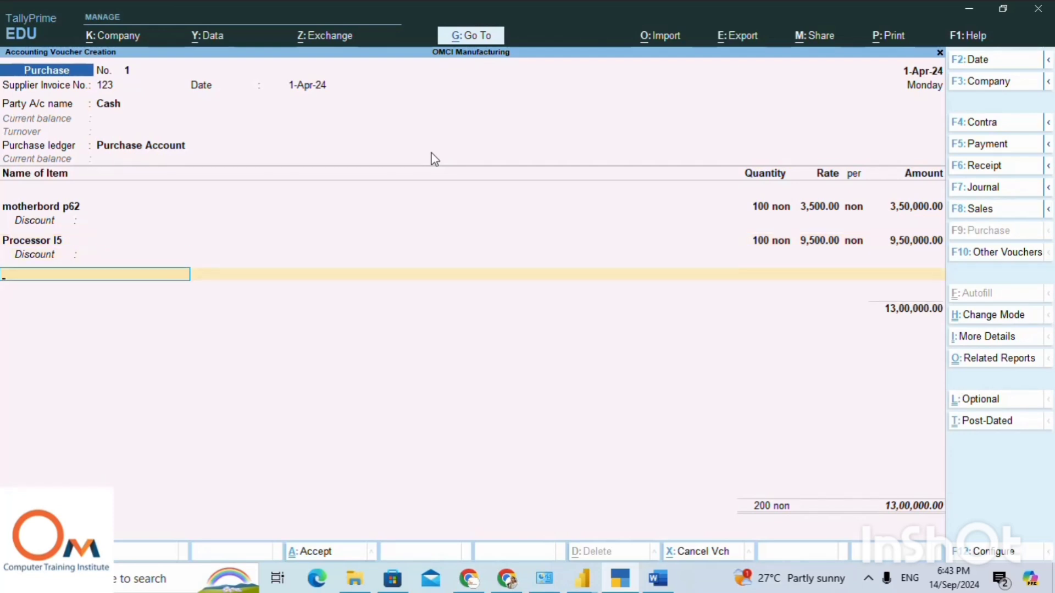
{"action": "key", "text": "Return"}
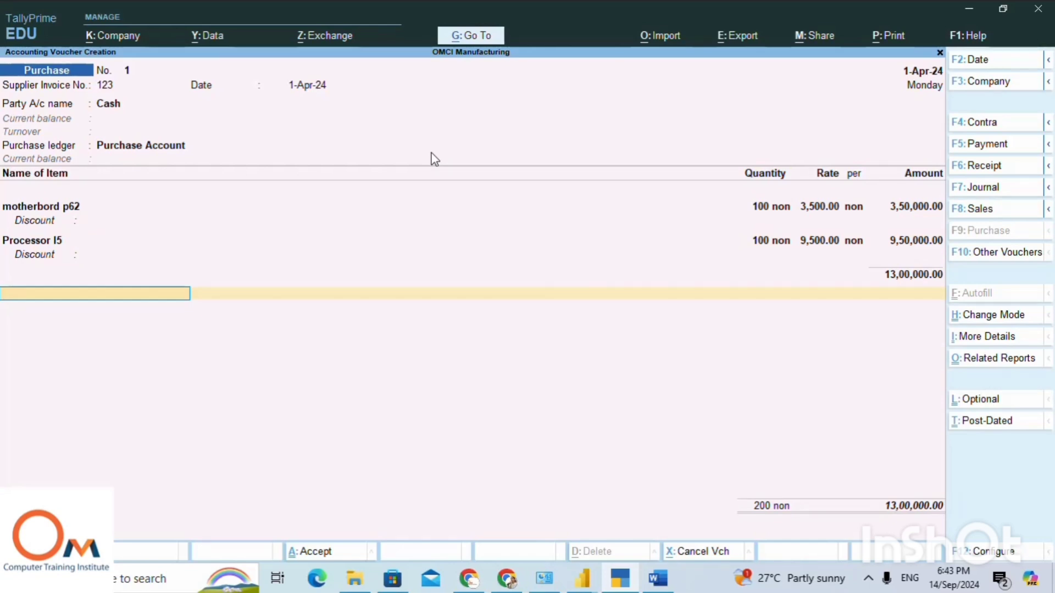
Create a new ledger from the voucher's first tax line, named CGST without an alias and grouped under Duties & Taxes.
{"action": "type", "text": "I"}
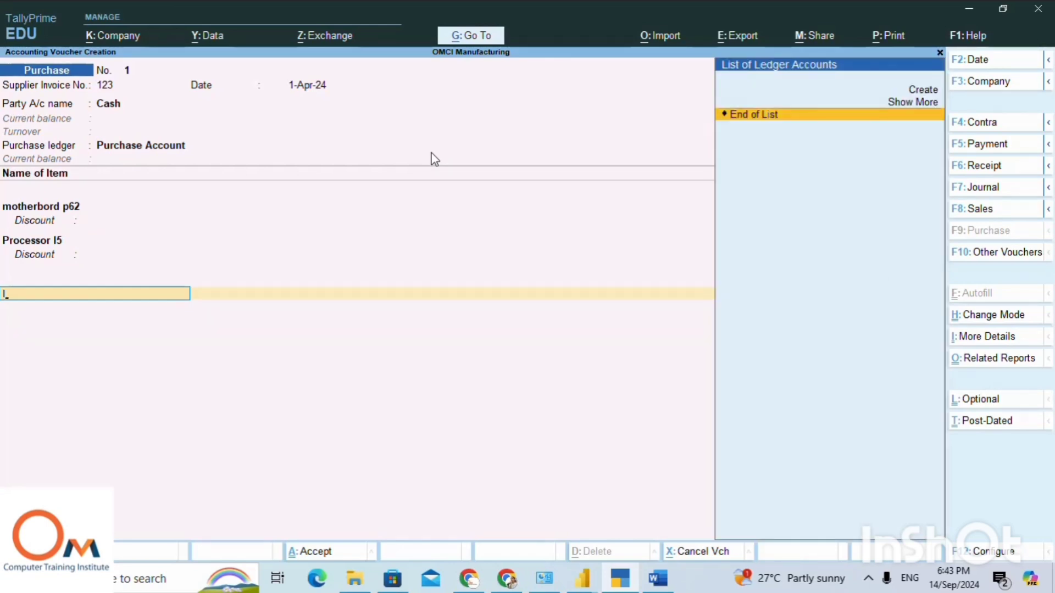
{"action": "key", "text": "Up"}
{"action": "key", "text": "Up"}
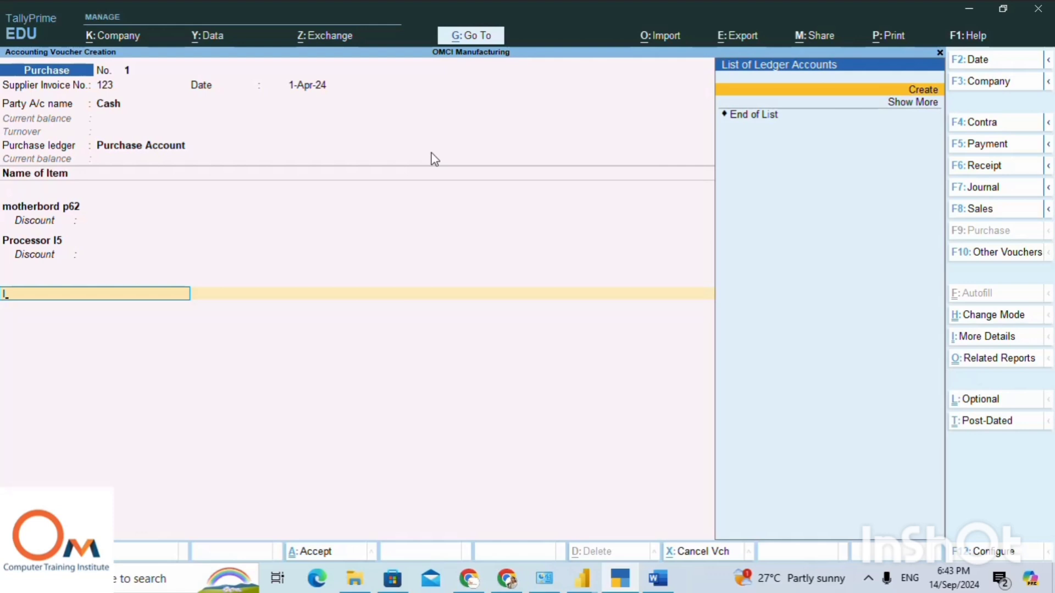
{"action": "key", "text": "Return"}
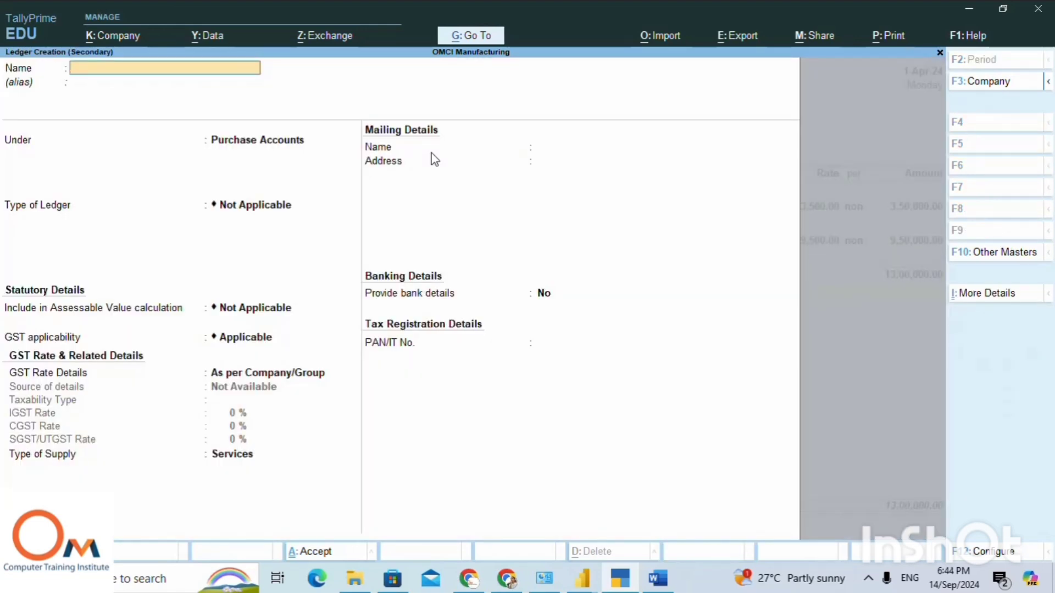
{"action": "type", "text": "CGST"}
{"action": "key", "text": "Return"}
{"action": "key", "text": "Return"}
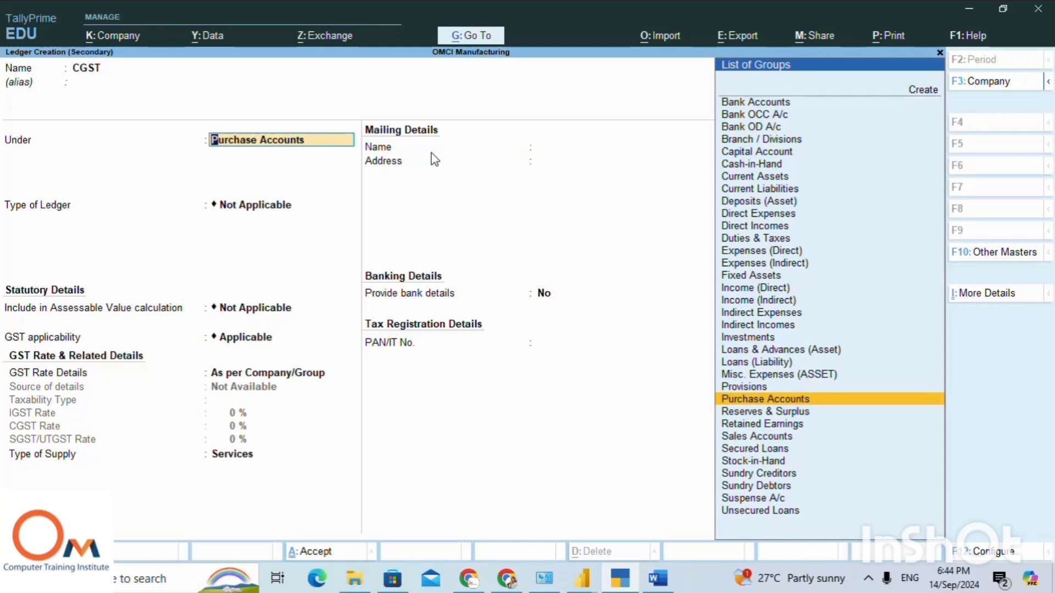
{"action": "type", "text": "Du"}
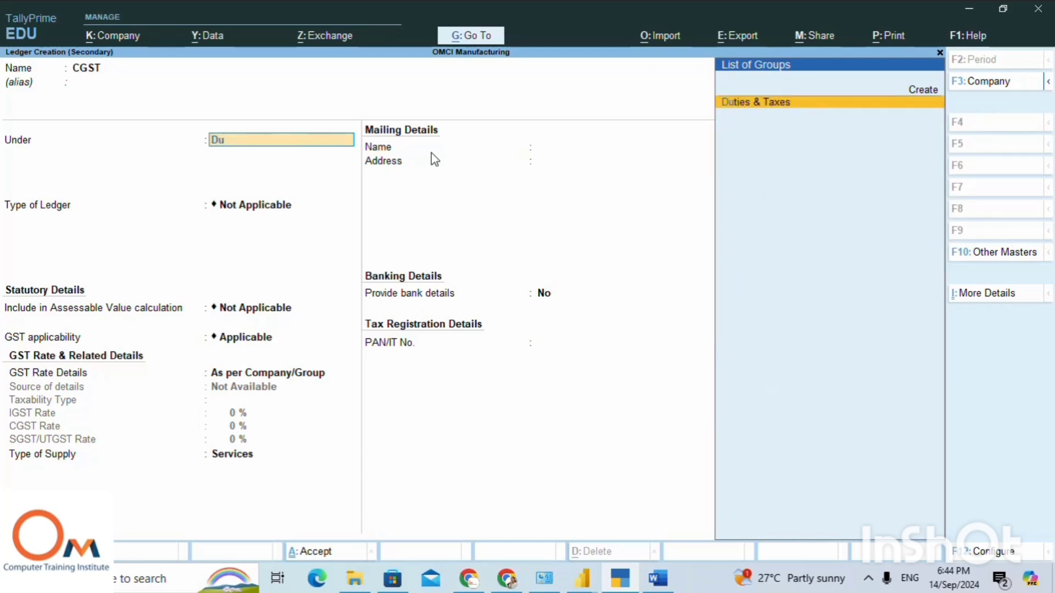
{"action": "key", "text": "Return"}
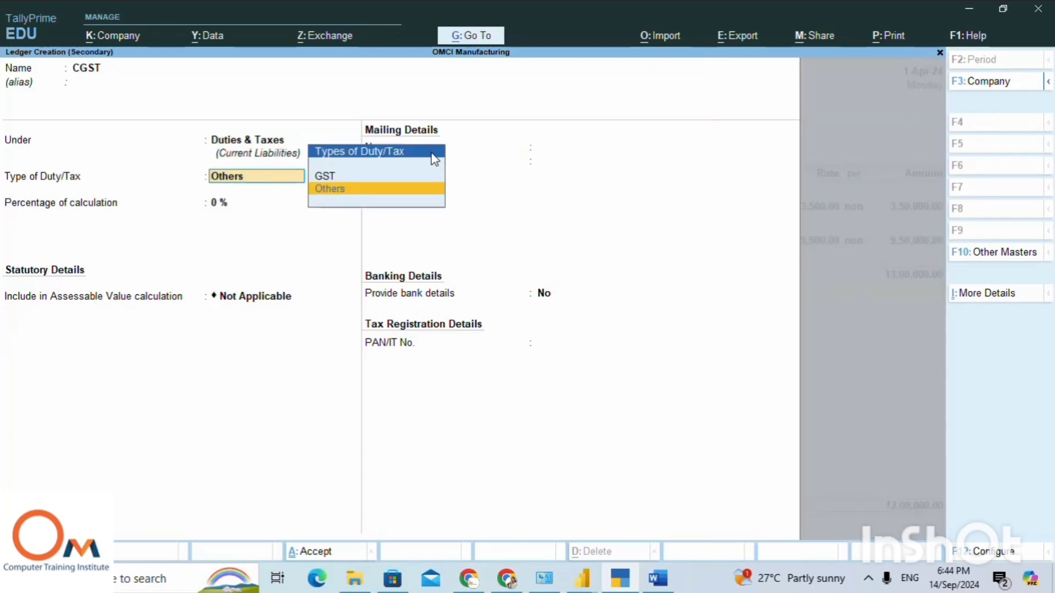
Save the CGST ledger as type Others at 0%, included in GST assessable value for Goods and Services, calculated Based on Value.
{"action": "key", "text": "Return"}
{"action": "key", "text": "Return"}
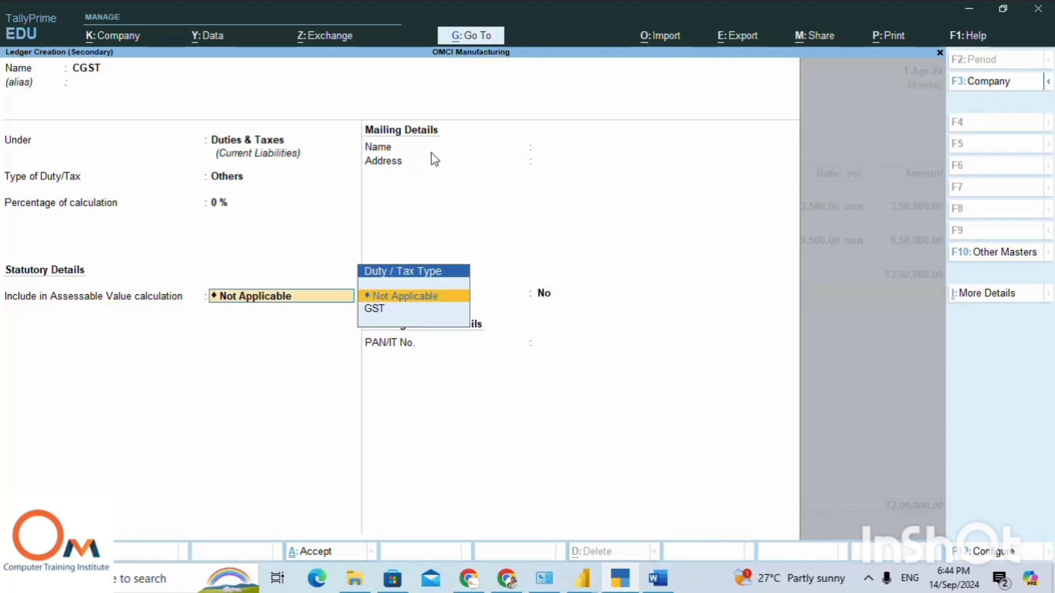
{"action": "key", "text": "Down"}
{"action": "key", "text": "Return"}
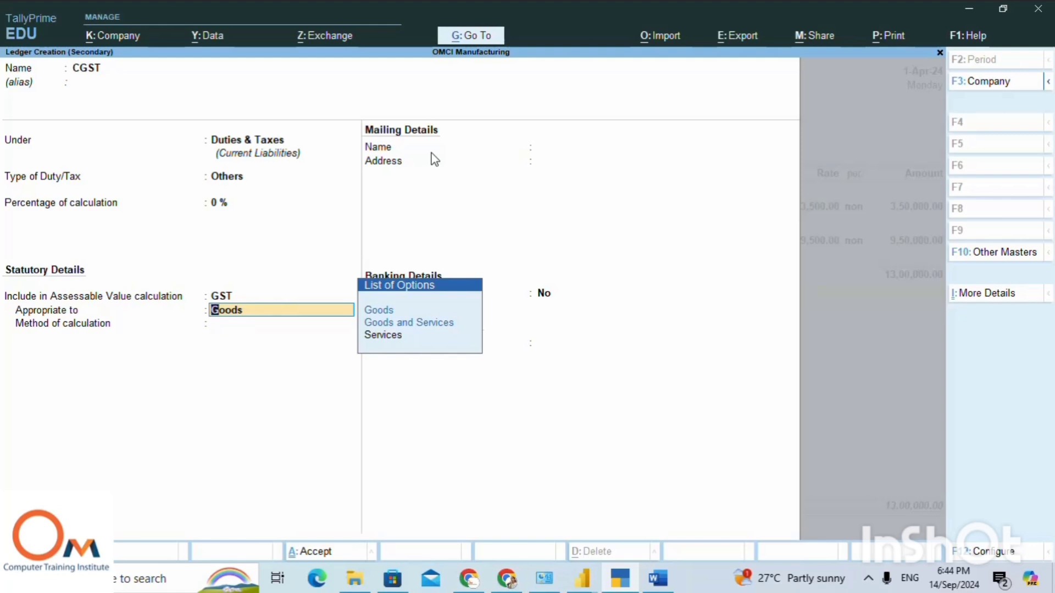
{"action": "key", "text": "Down"}
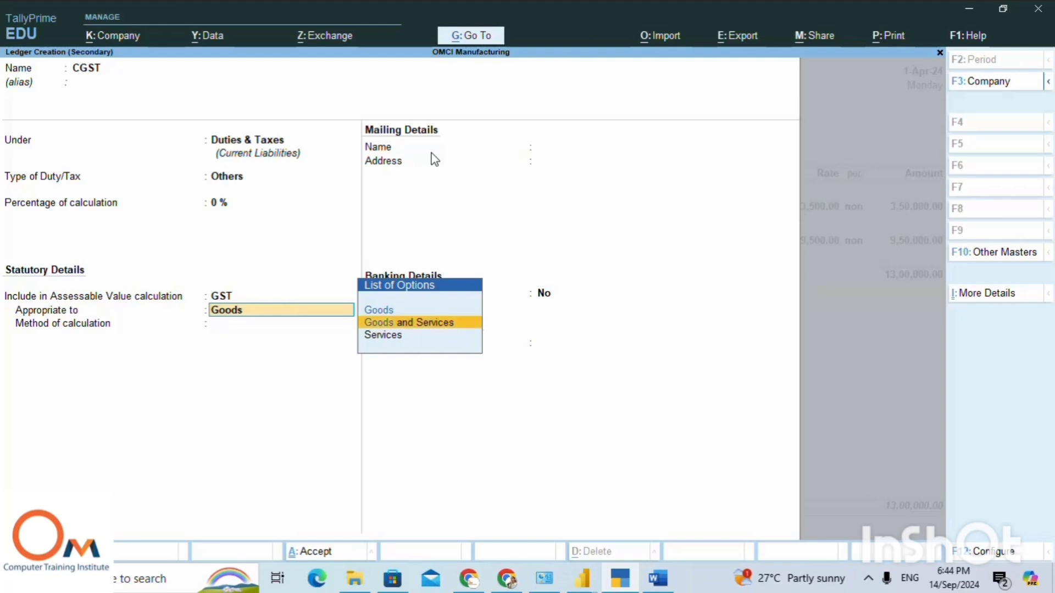
{"action": "key", "text": "Return"}
{"action": "key", "text": "Return"}
{"action": "key", "text": "Return"}
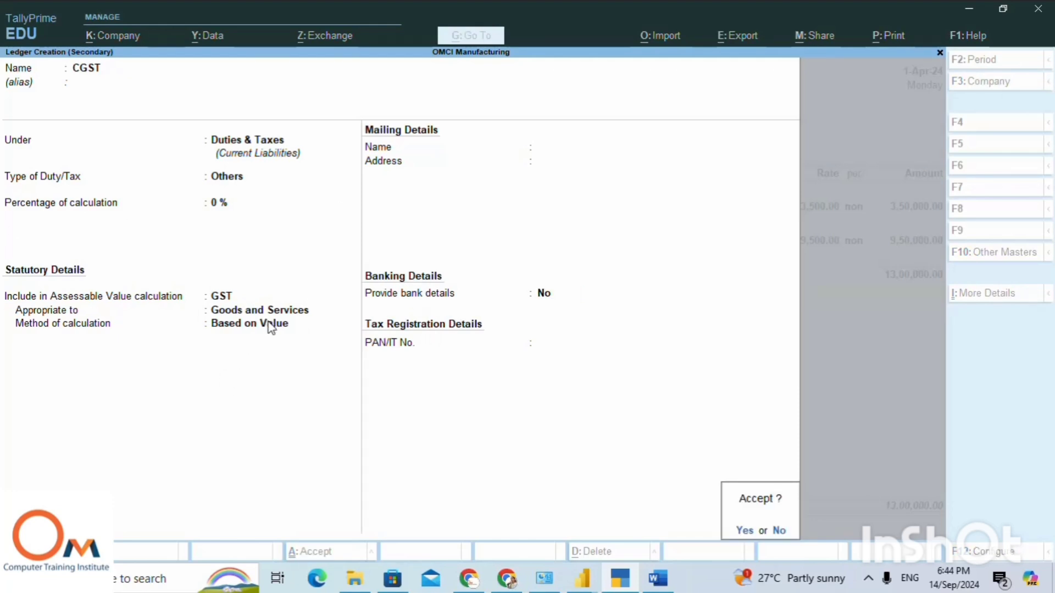
{"action": "key", "text": "Return"}
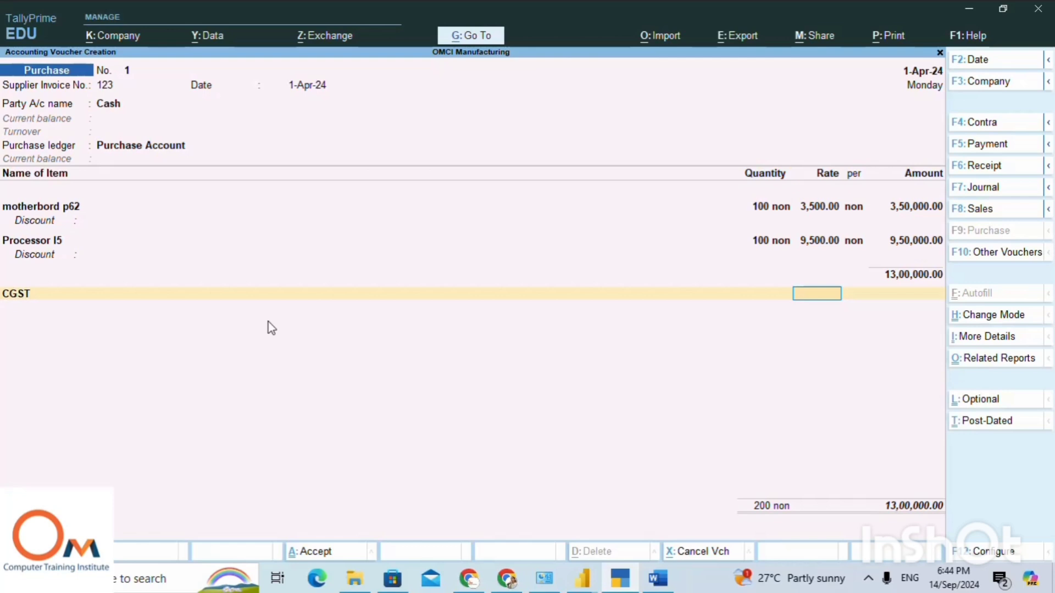
Reopen the voucher's CGST line and start another new ledger named Sgst without an alias, under Duties & Taxes.
{"action": "key", "text": "ctrl"}
{"action": "left_click", "coordinate": [10, 295]}
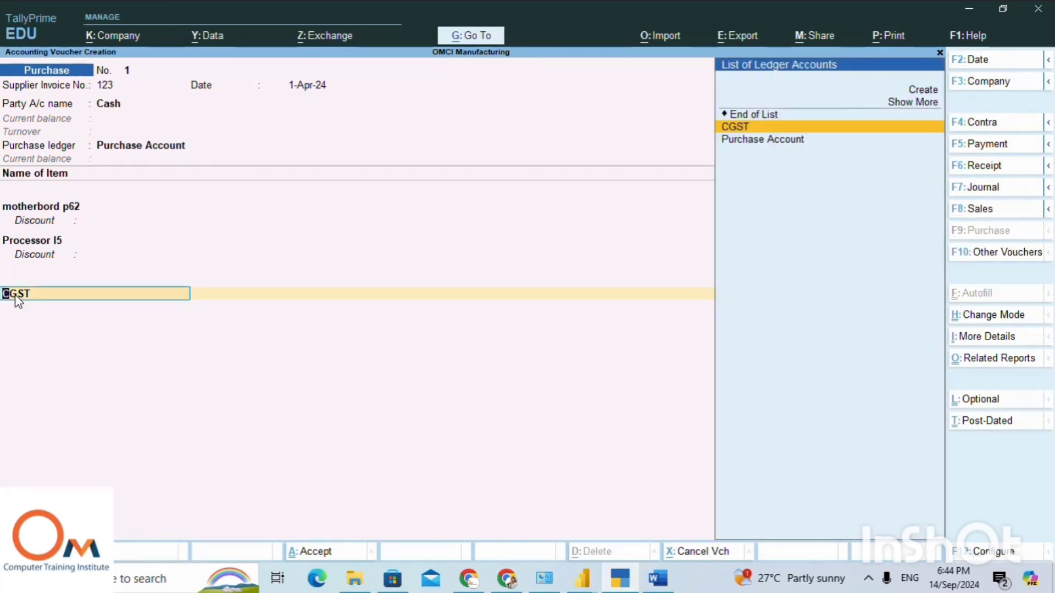
{"action": "key", "text": "Up"}
{"action": "key", "text": "Up"}
{"action": "key", "text": "Up"}
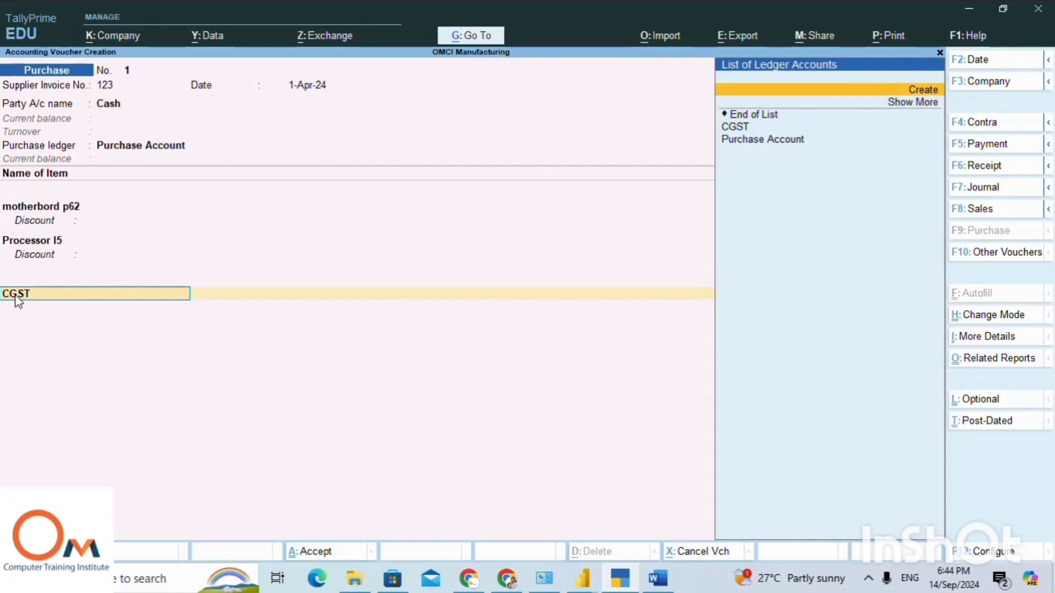
{"action": "key", "text": "Return"}
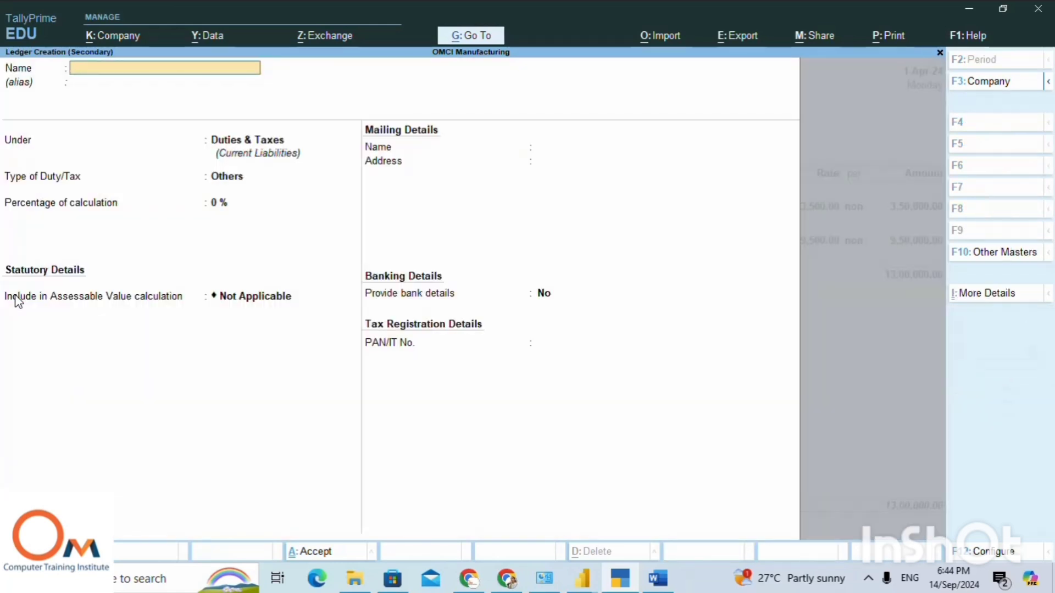
{"action": "type", "text": "Sgst"}
{"action": "key", "text": "Return"}
Set the Sgst ledger's duty type to GST and its tax type to SGST/UTGST, with 0% as the calculation percentage.
{"action": "key", "text": "Return"}
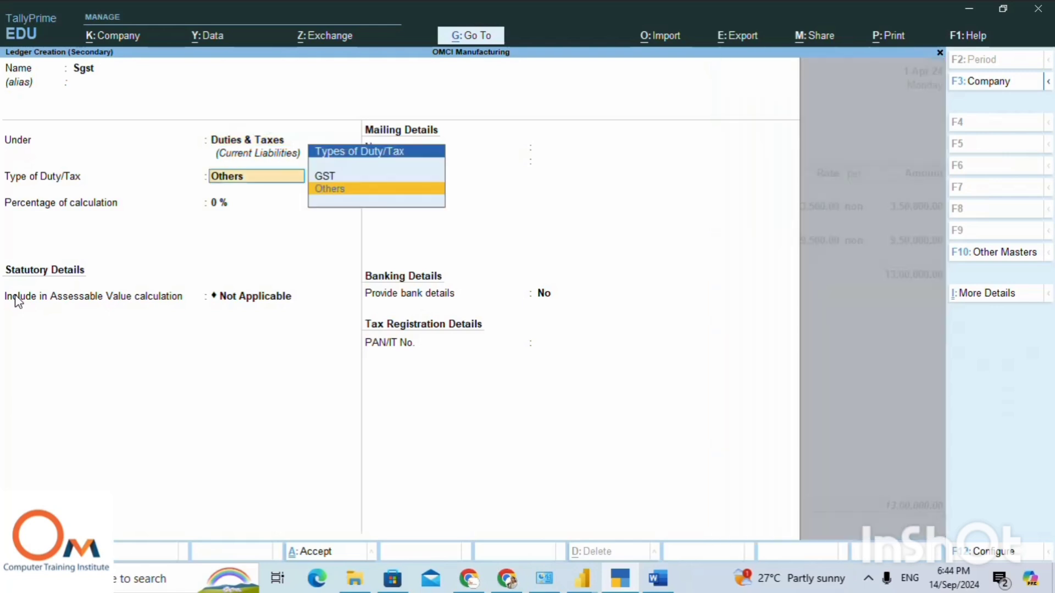
{"action": "key", "text": "Up"}
{"action": "key", "text": "Return"}
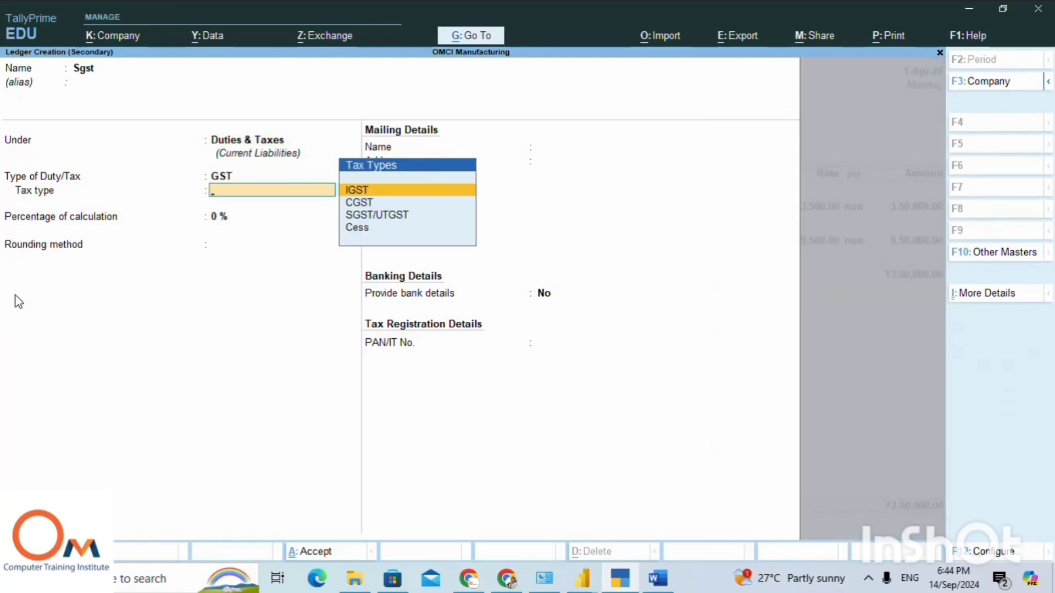
{"action": "key", "text": "Down"}
{"action": "key", "text": "Down"}
{"action": "key", "text": "Return"}
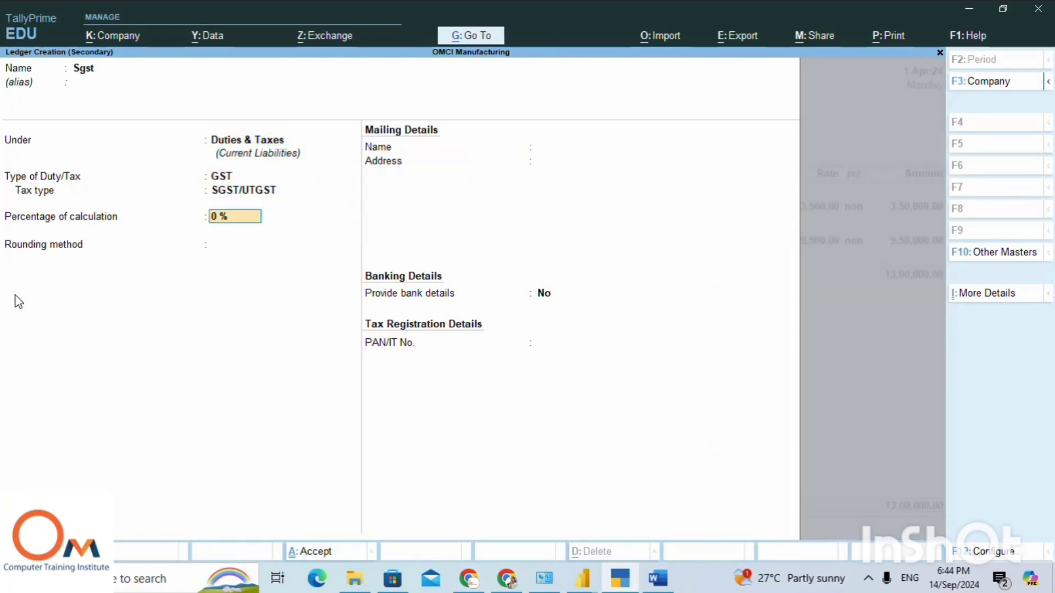
Give the Sgst ledger Normal Rounding with a rounding limit of 0, and save it without bank details.
{"action": "key", "text": "Return"}
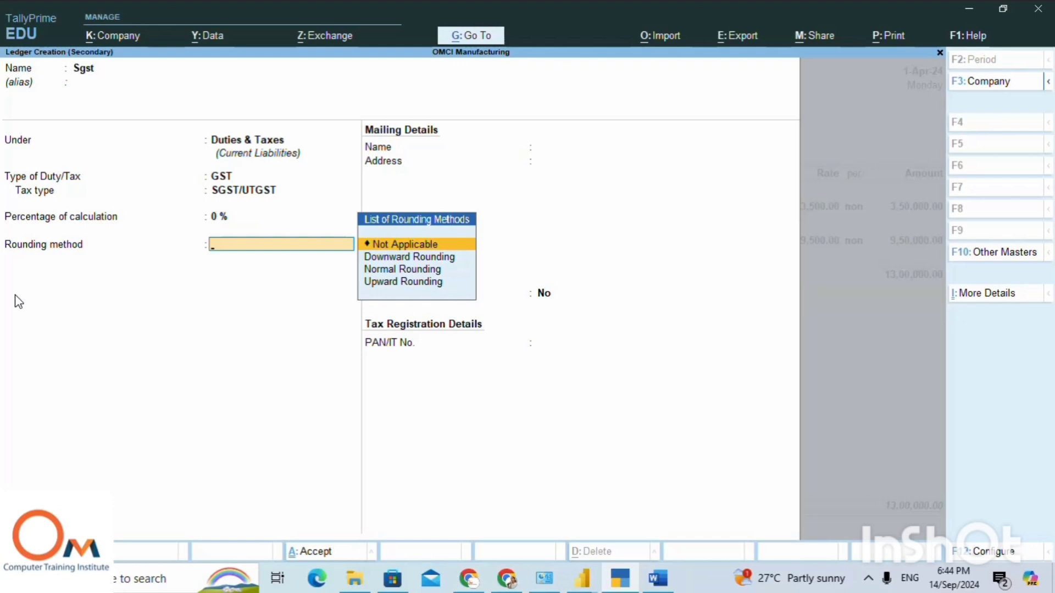
{"action": "key", "text": "Down"}
{"action": "key", "text": "Down"}
{"action": "key", "text": "Return"}
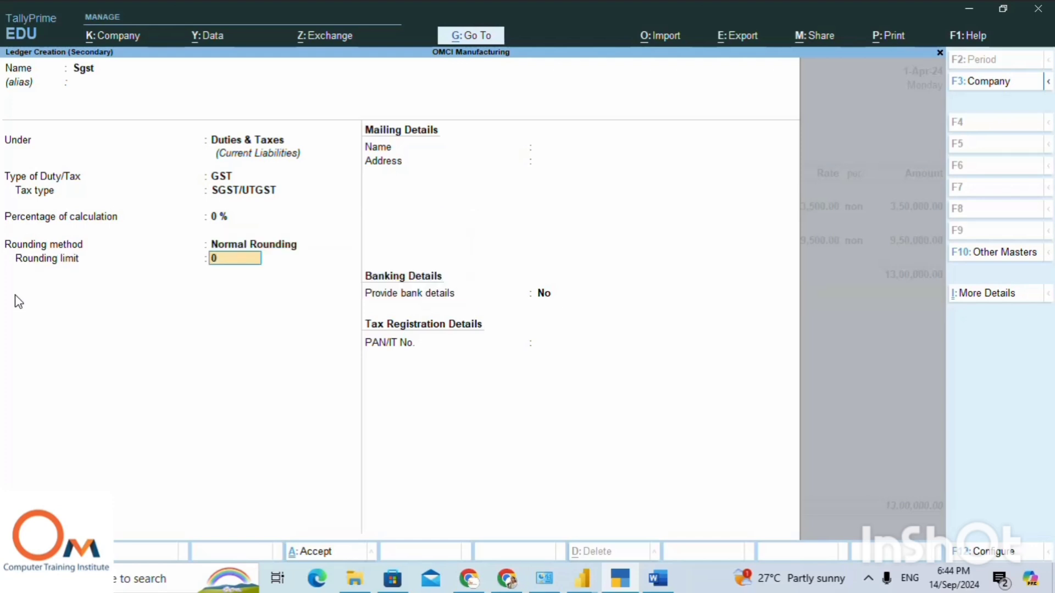
{"action": "key", "text": "Return"}
{"action": "key", "text": "Return"}
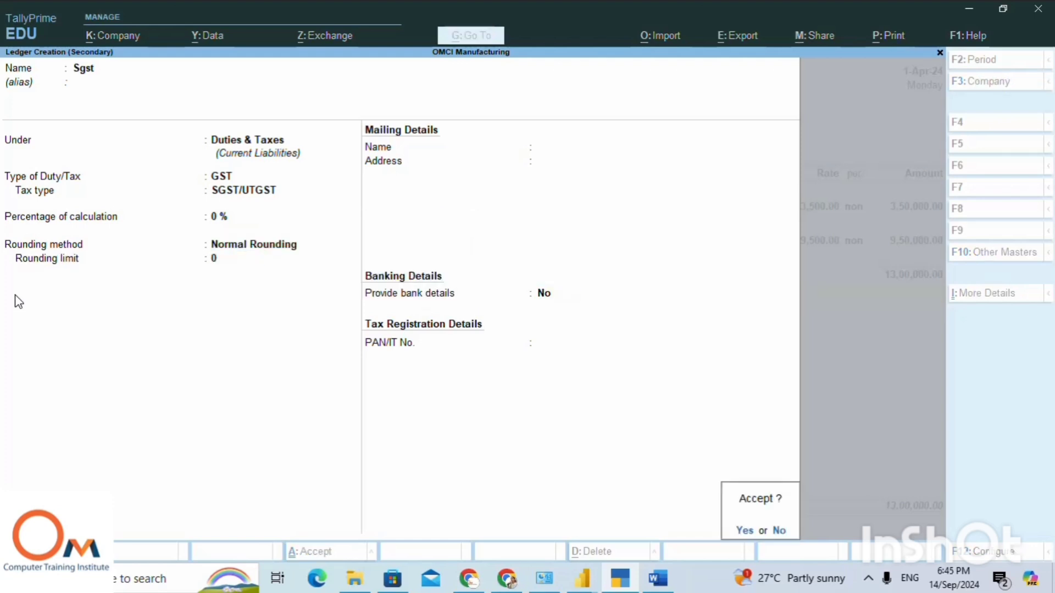
{"action": "key", "text": "Return"}
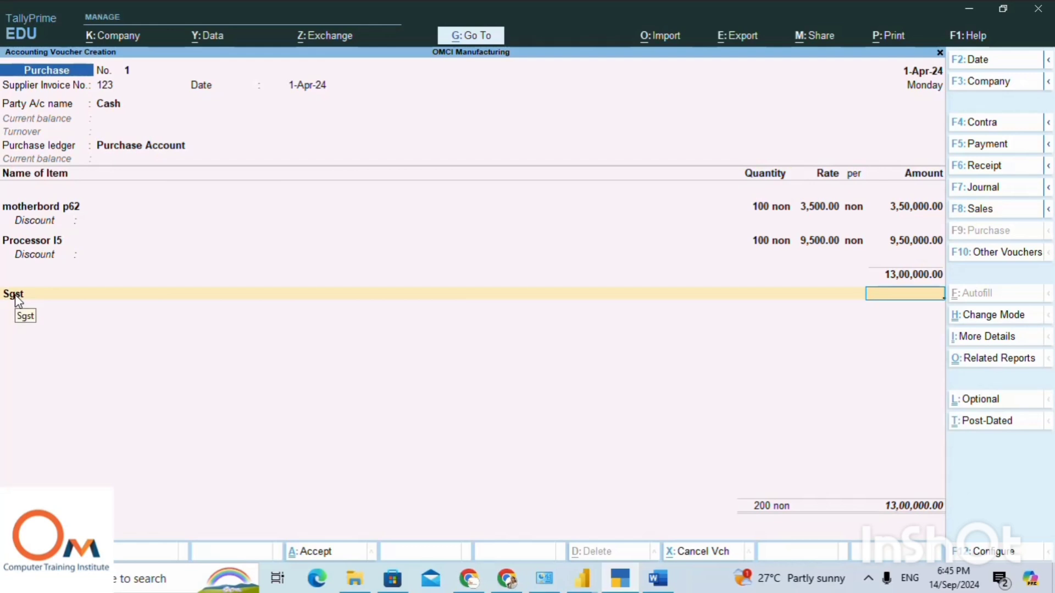
Replace Sgst with CGST as the ledger on the voucher's first tax line.
{"action": "type", "text": "15"}
{"action": "key", "text": "BackSpace"}
{"action": "key", "text": "BackSpace"}
{"action": "key", "text": "ctrl"}
{"action": "left_click", "coordinate": [14, 295]}
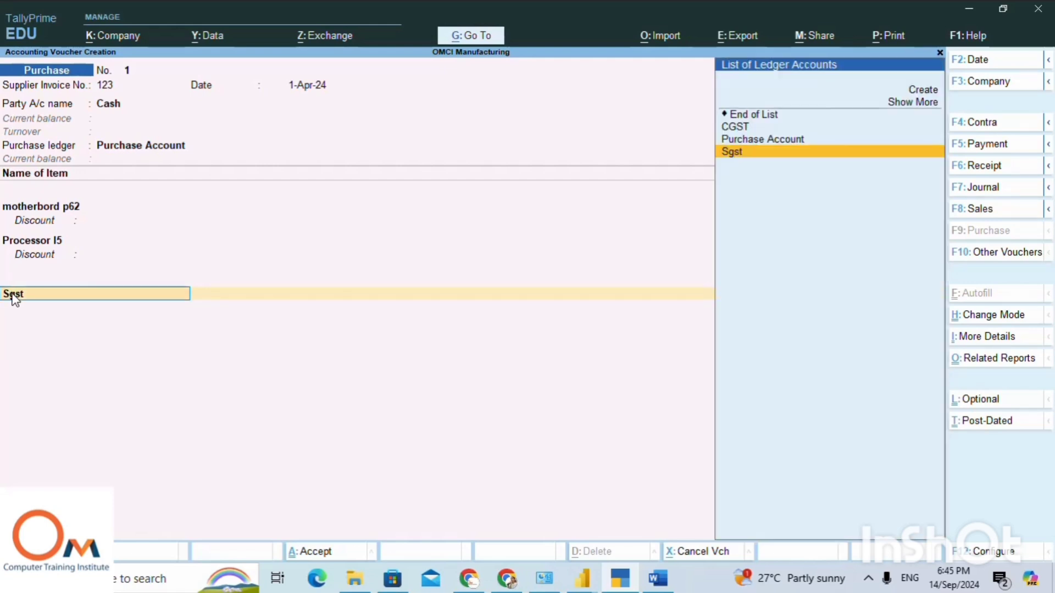
{"action": "key", "text": "Up"}
{"action": "key", "text": "Up"}
{"action": "key", "text": "Return"}
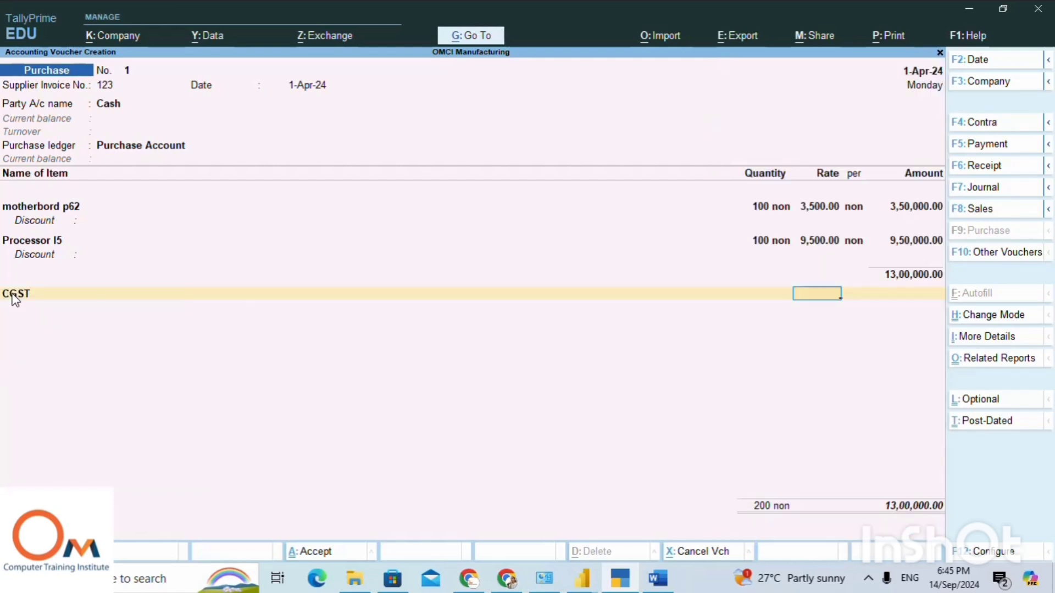
Set the CGST rate to 9% and accept its calculated amount.
{"action": "type", "text": "1"}
{"action": "key", "text": "BackSpace"}
{"action": "type", "text": "8"}
{"action": "key", "text": "Return"}
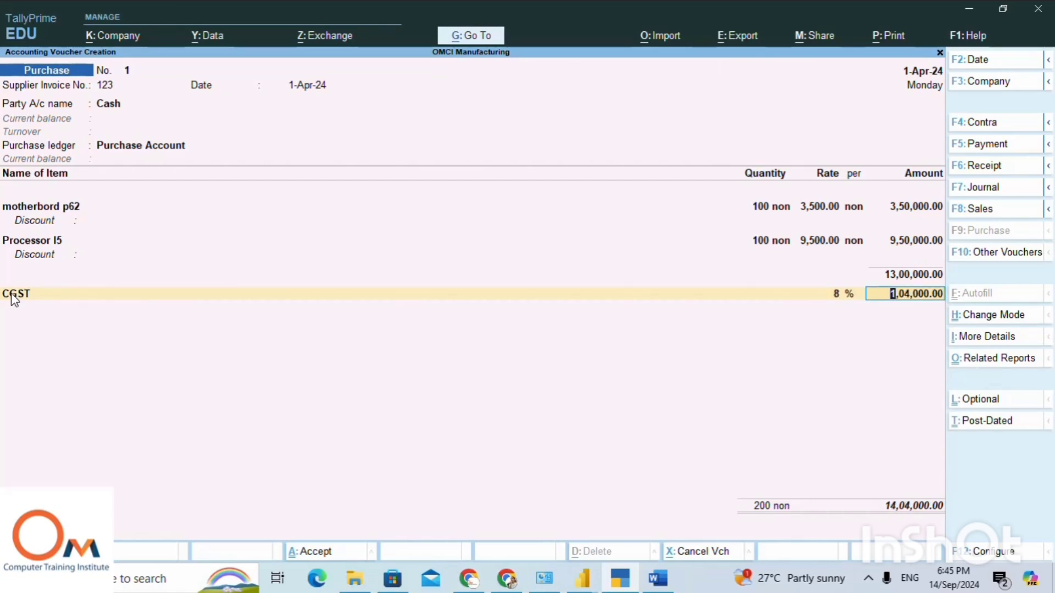
{"action": "left_click", "coordinate": [843, 296]}
{"action": "key", "text": "BackSpace"}
{"action": "type", "text": "9"}
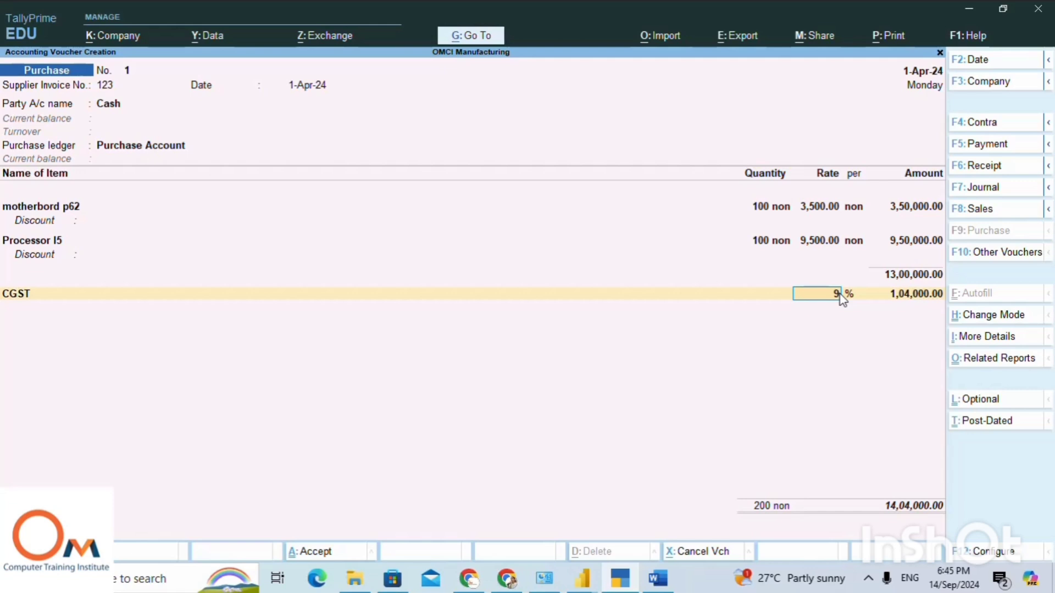
{"action": "key", "text": "Return"}
{"action": "key", "text": "Return"}
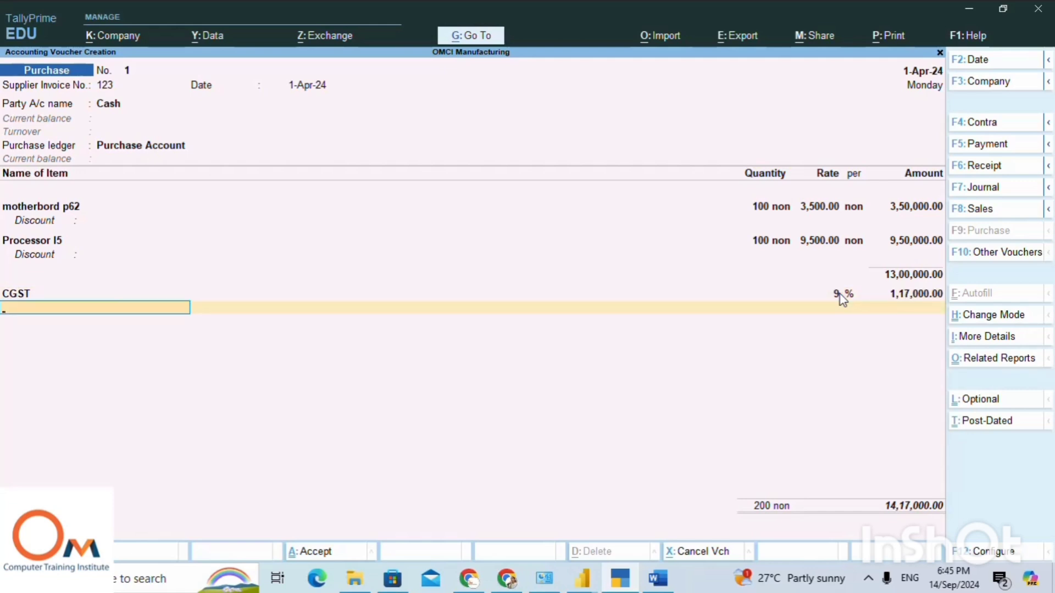
Start a new ledger from the line below CGST, named 1SGST without an alias.
{"action": "type", "text": "S"}
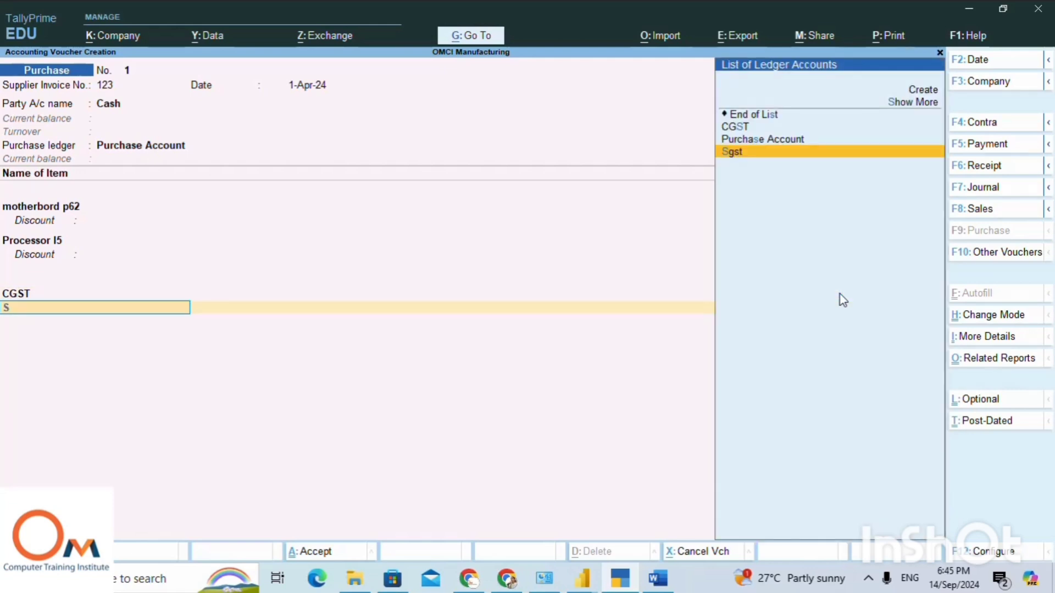
{"action": "key", "text": "Up"}
{"action": "key", "text": "Up"}
{"action": "key", "text": "Up"}
{"action": "key", "text": "Up"}
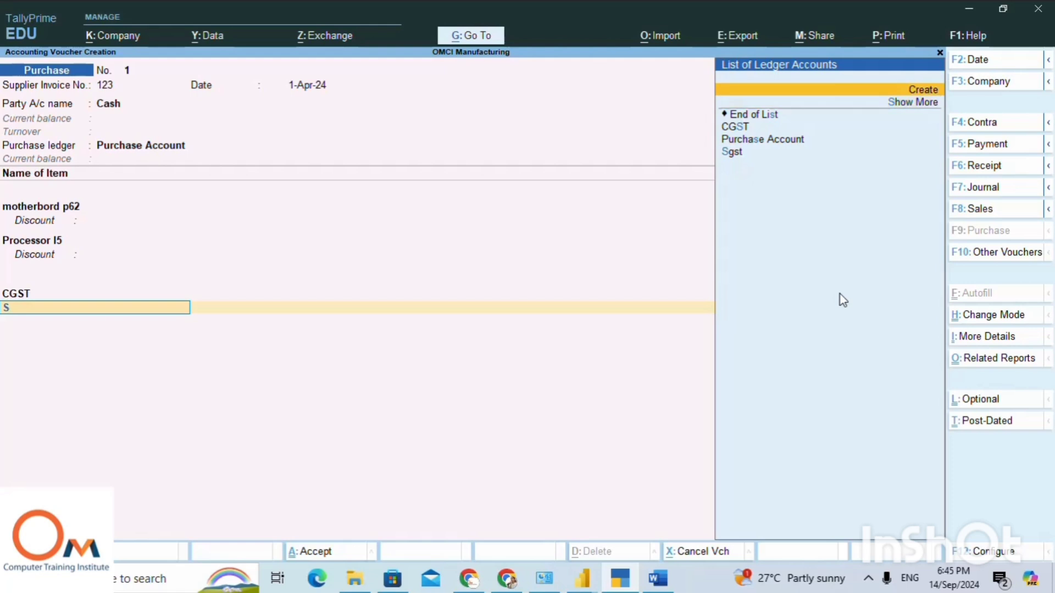
{"action": "key", "text": "Down"}
{"action": "key", "text": "Down"}
{"action": "key", "text": "Down"}
{"action": "key", "text": "Down"}
{"action": "key", "text": "Down"}
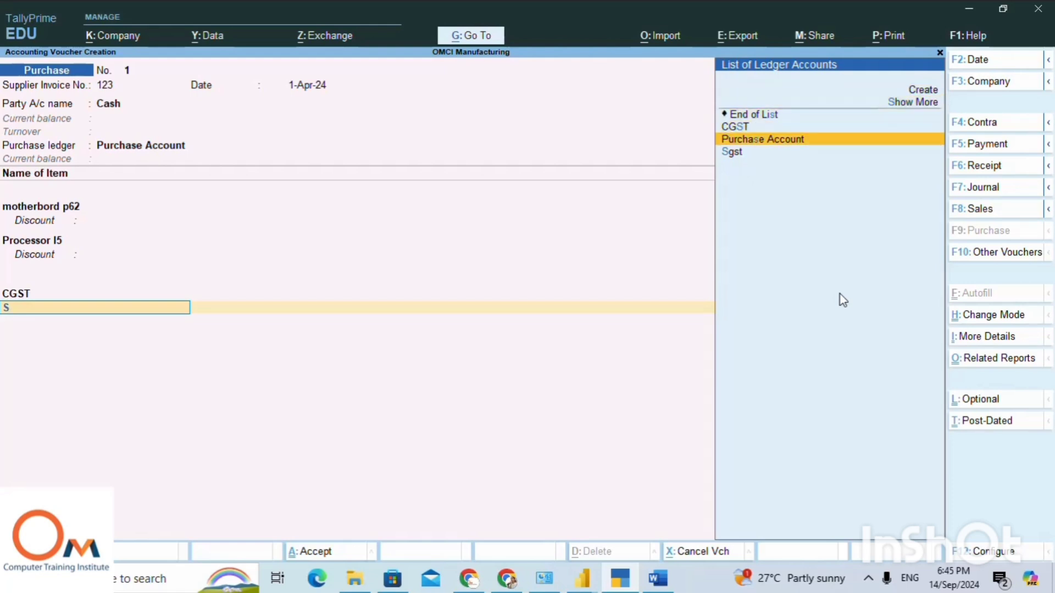
{"action": "key", "text": "alt+c"}
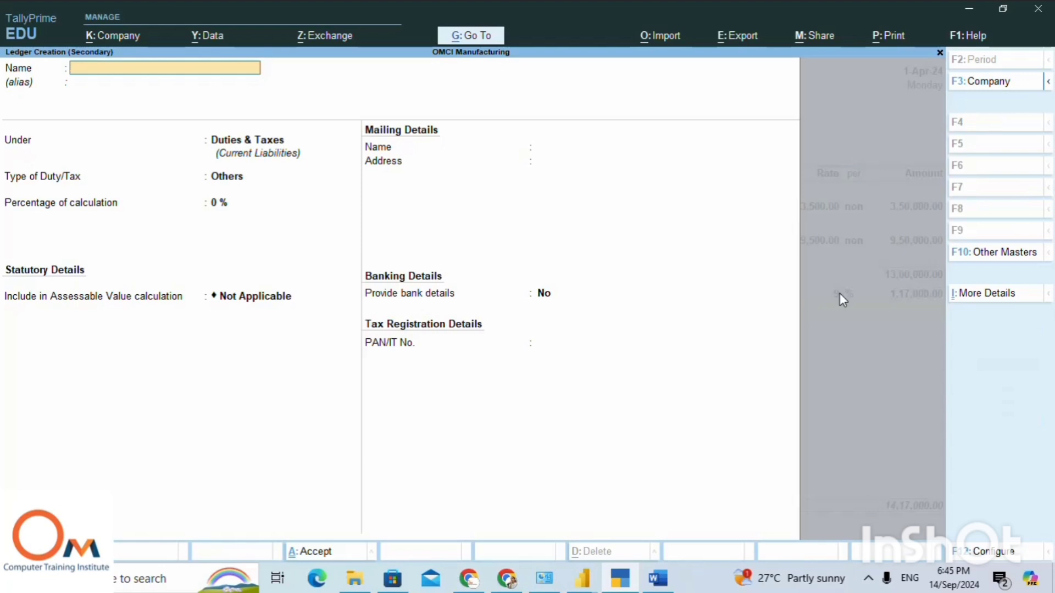
{"action": "type", "text": "SGST"}
{"action": "key", "text": "Return"}
{"action": "type", "text": "1SGST"}
{"action": "key", "text": "Return"}
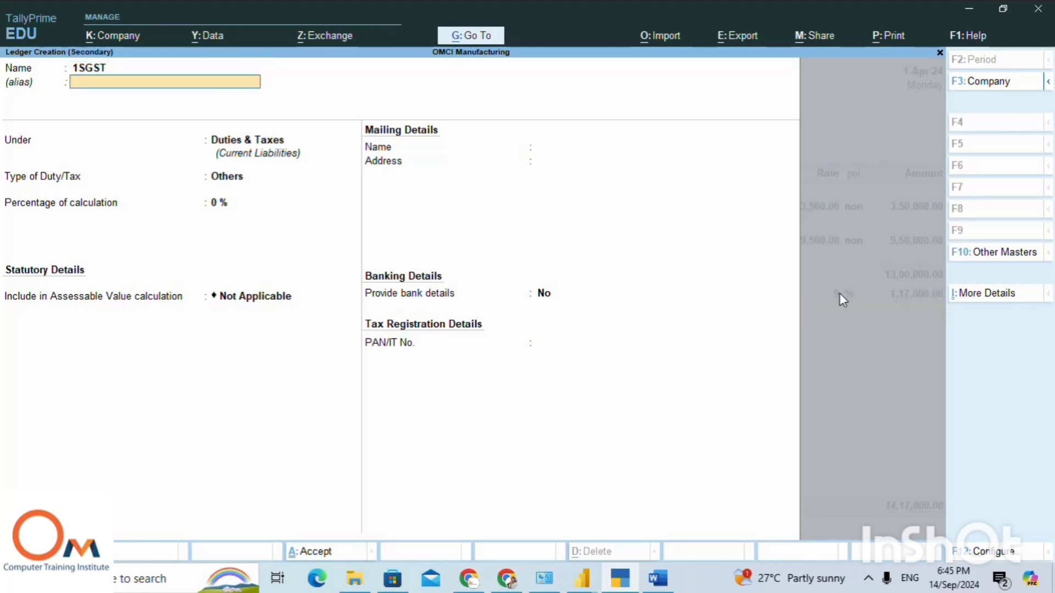
{"action": "key", "text": "Return"}
{"action": "key", "text": "Return"}
Save the 1SGST ledger under Duties & Taxes as type Others at 0% without bank details, and set its voucher rate to 9%.
{"action": "key", "text": "Return"}
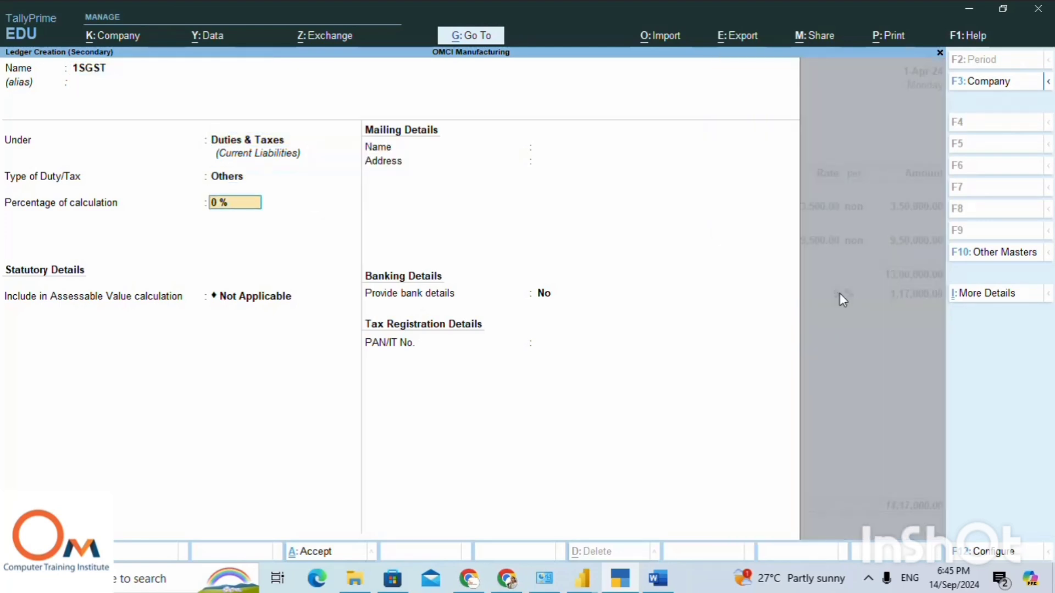
{"action": "key", "text": "Return"}
{"action": "key", "text": "Return"}
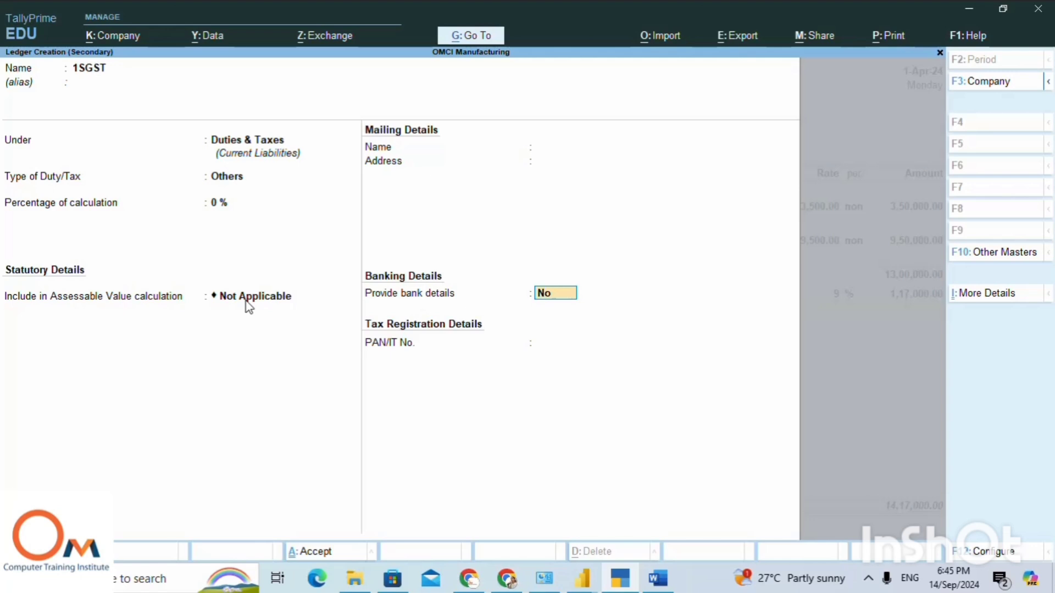
{"action": "key", "text": "Return"}
{"action": "key", "text": "Return"}
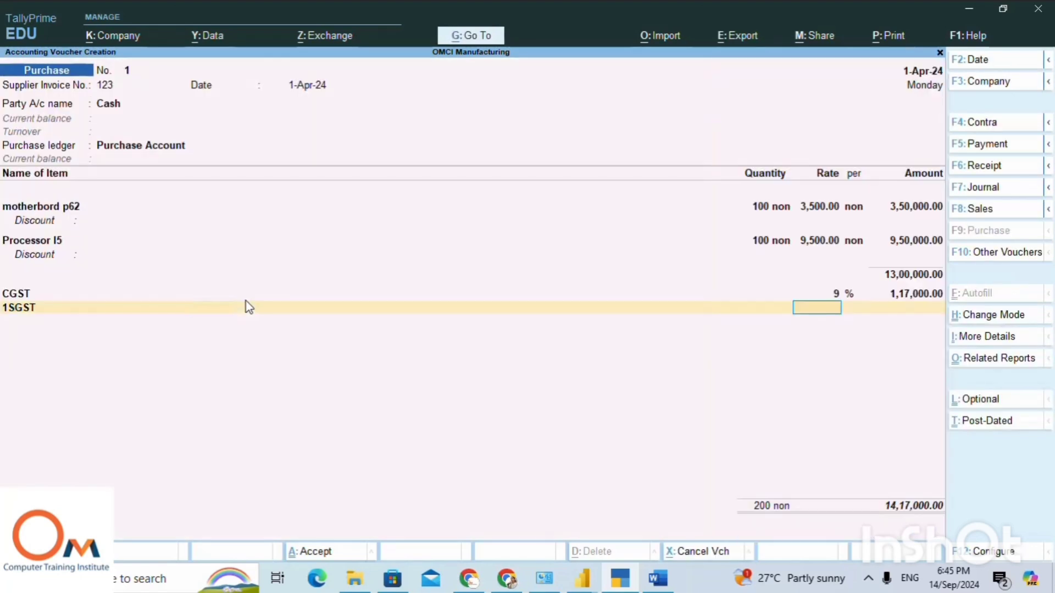
{"action": "type", "text": "9"}
{"action": "key", "text": "Return"}
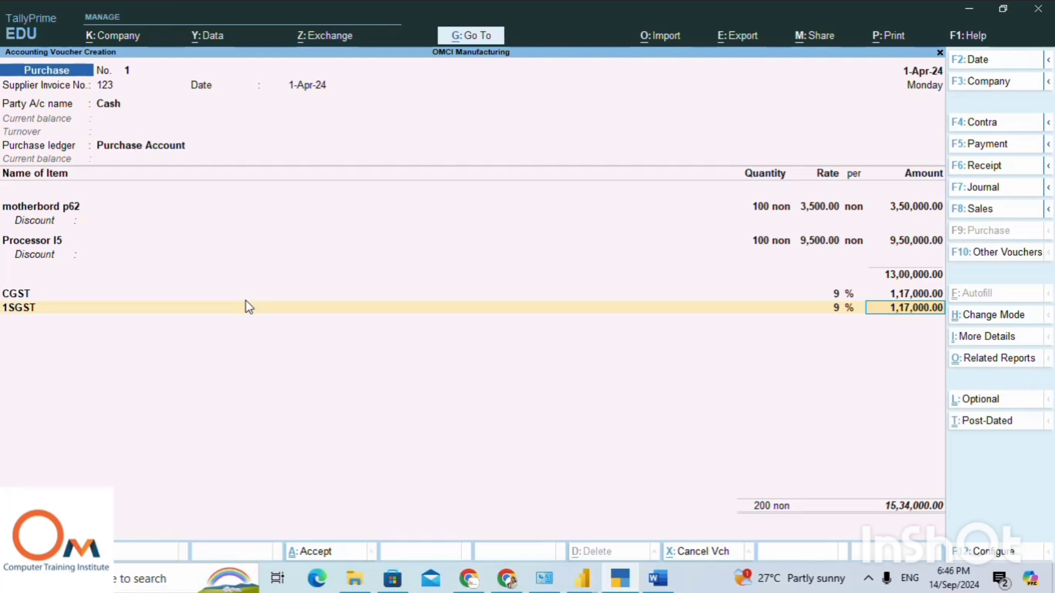
Accept the 1SGST amount, end the item and tax lines without a narration, and save the purchase voucher.
{"action": "key", "text": "Return"}
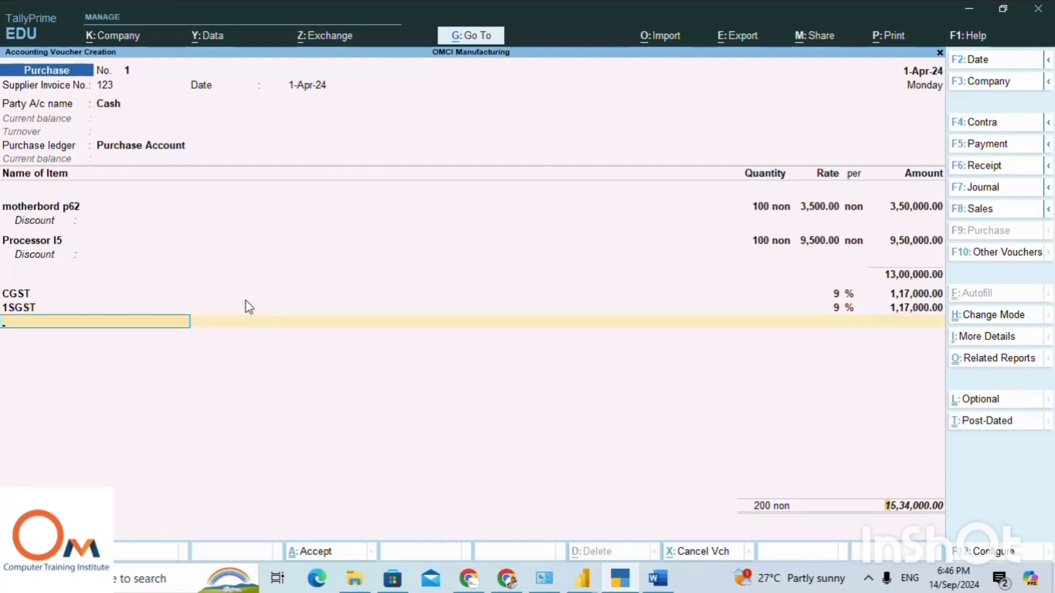
{"action": "key", "text": "Return"}
{"action": "key", "text": "Return"}
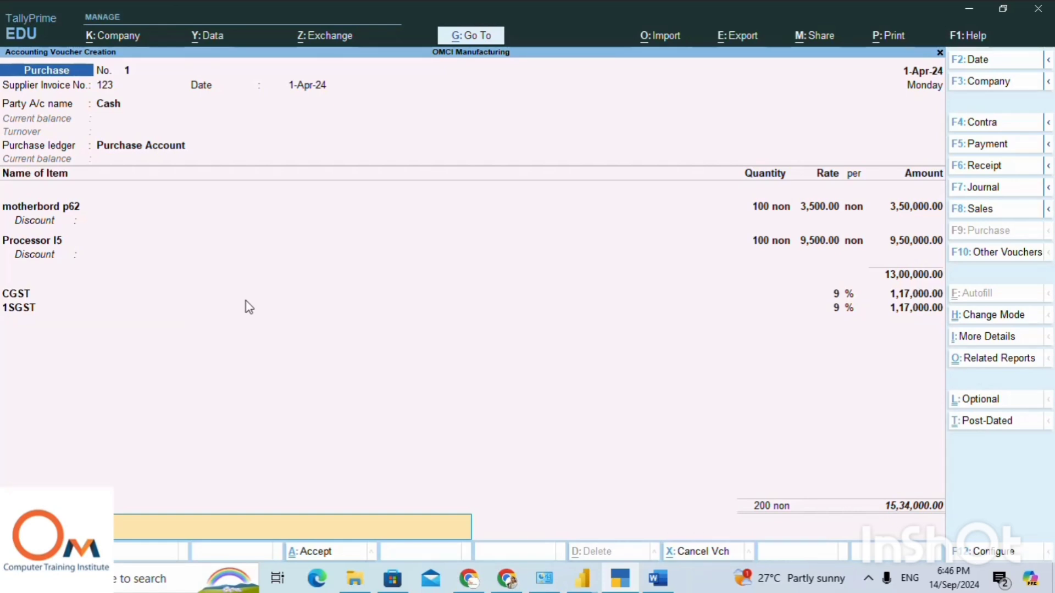
{"action": "key", "text": "Return"}
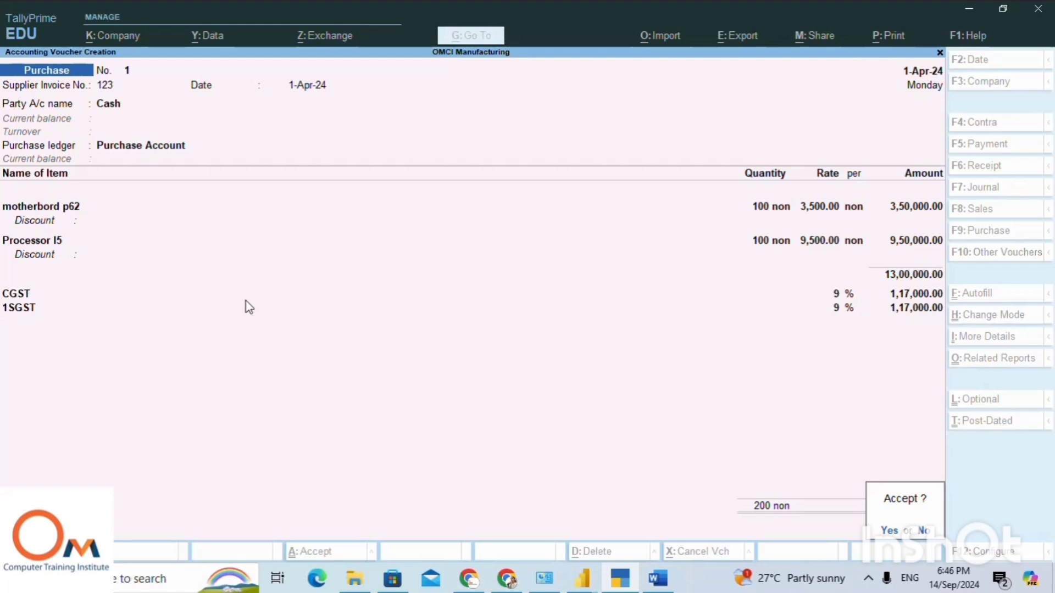
{"action": "key", "text": "Return"}
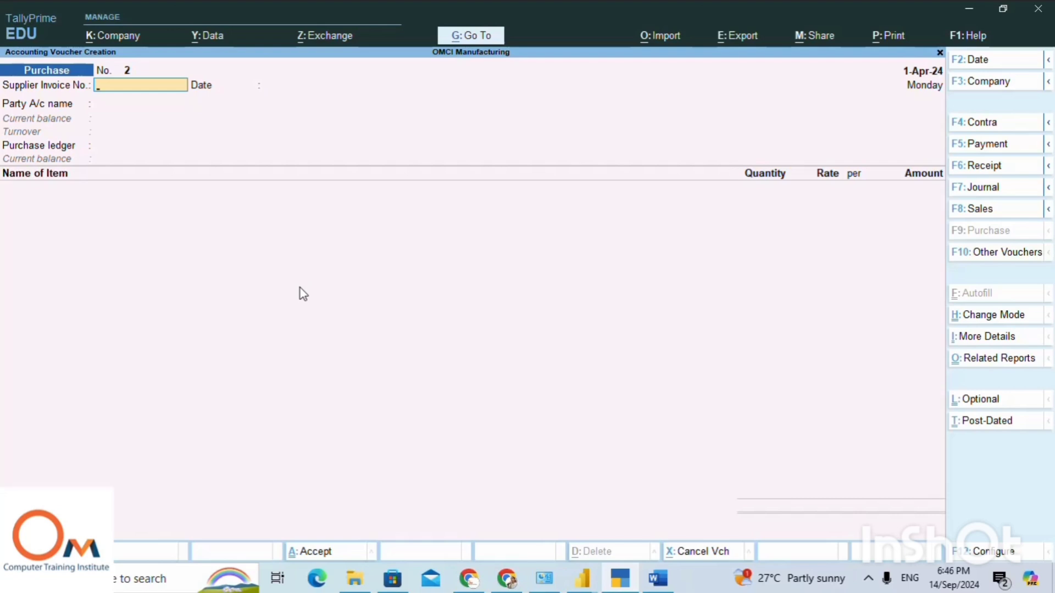
Reopen the saved purchase voucher to review it, and return to the Gateway of Tally without saving changes.
{"action": "key", "text": "Page_Up"}
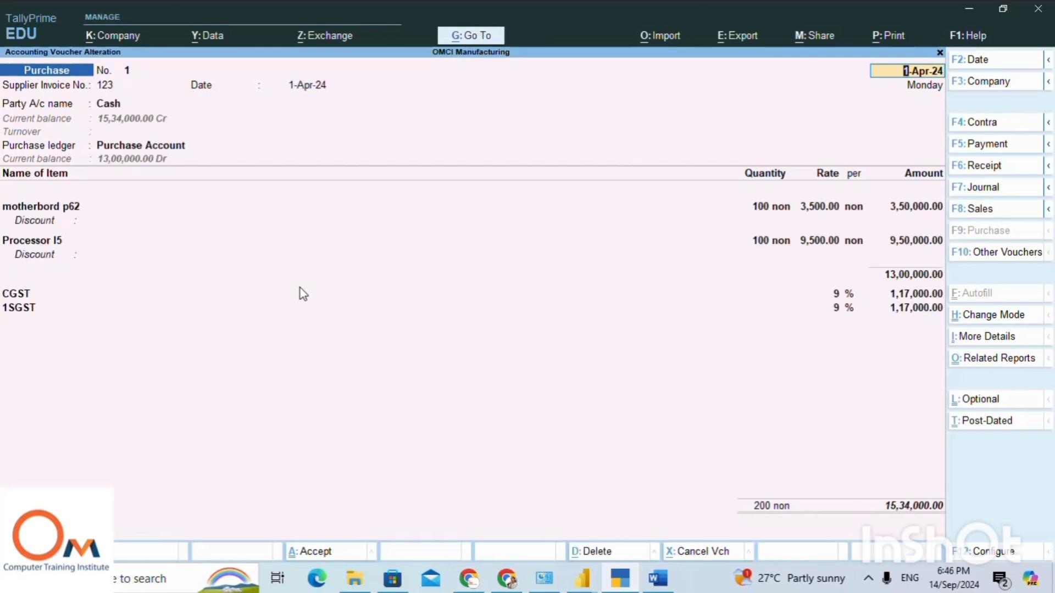
{"action": "key", "text": "BackSpace"}
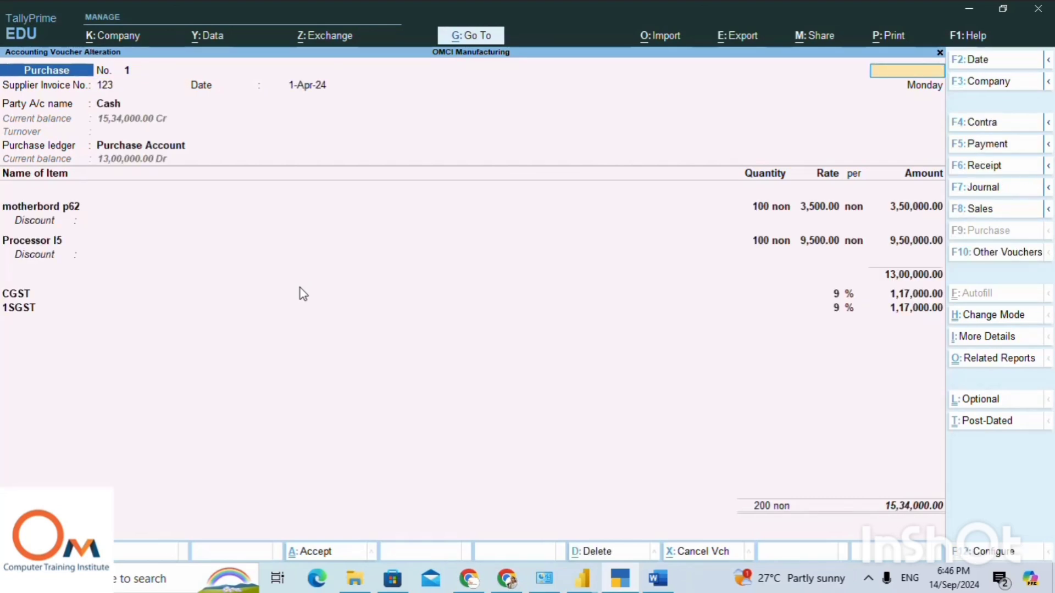
{"action": "key", "text": "Escape"}
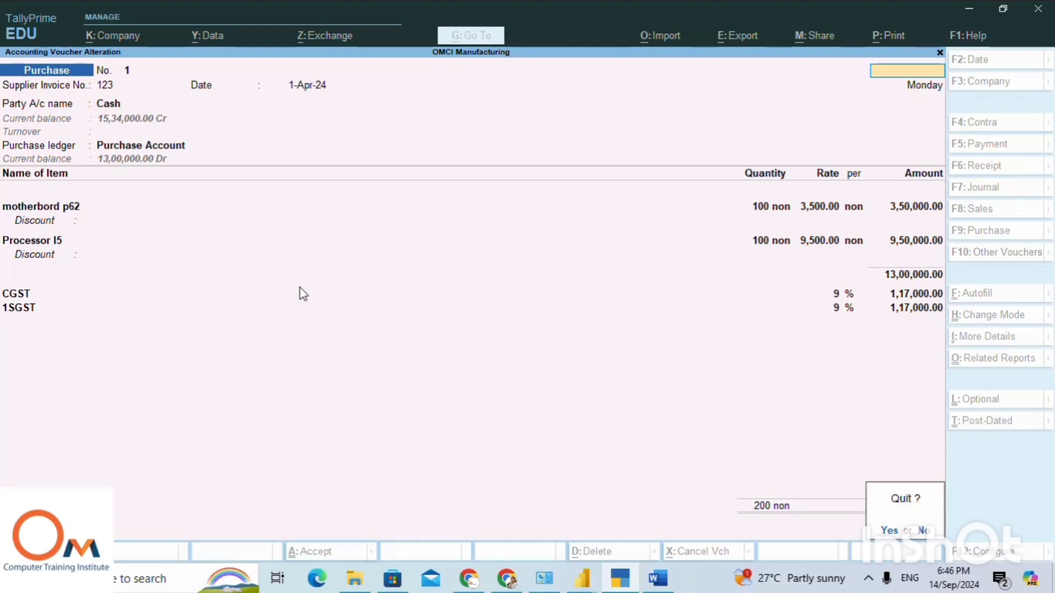
{"action": "key", "text": "y"}
{"action": "key", "text": "Escape"}
{"action": "key", "text": "y"}
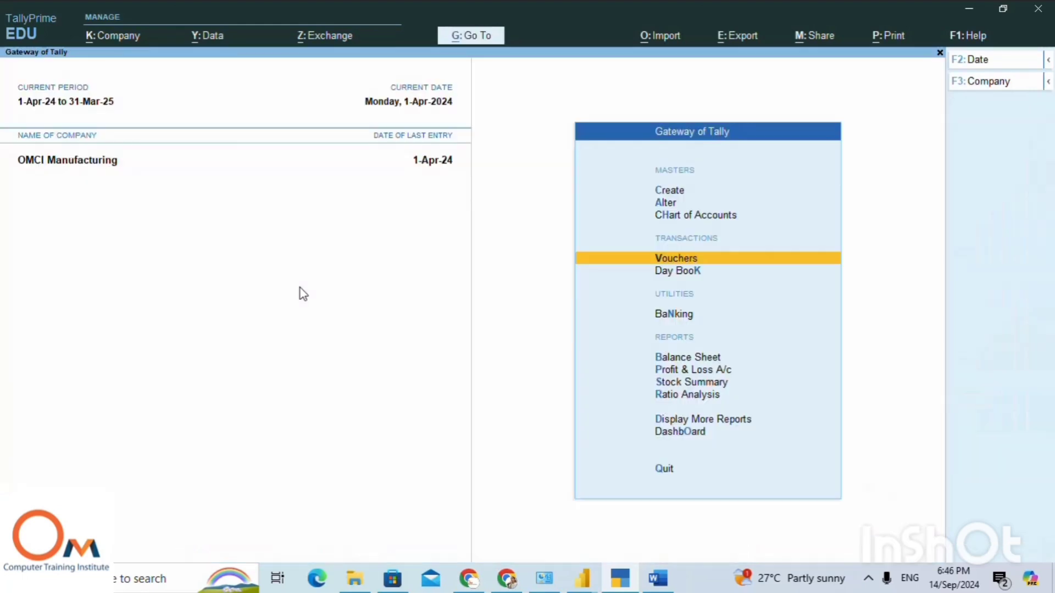
Open the Account Books list within the additional reports.
{"action": "key", "text": "Down"}
{"action": "key", "text": "Down"}
{"action": "key", "text": "Down"}
{"action": "key", "text": "Down"}
{"action": "key", "text": "Down"}
{"action": "key", "text": "Down"}
{"action": "key", "text": "Down"}
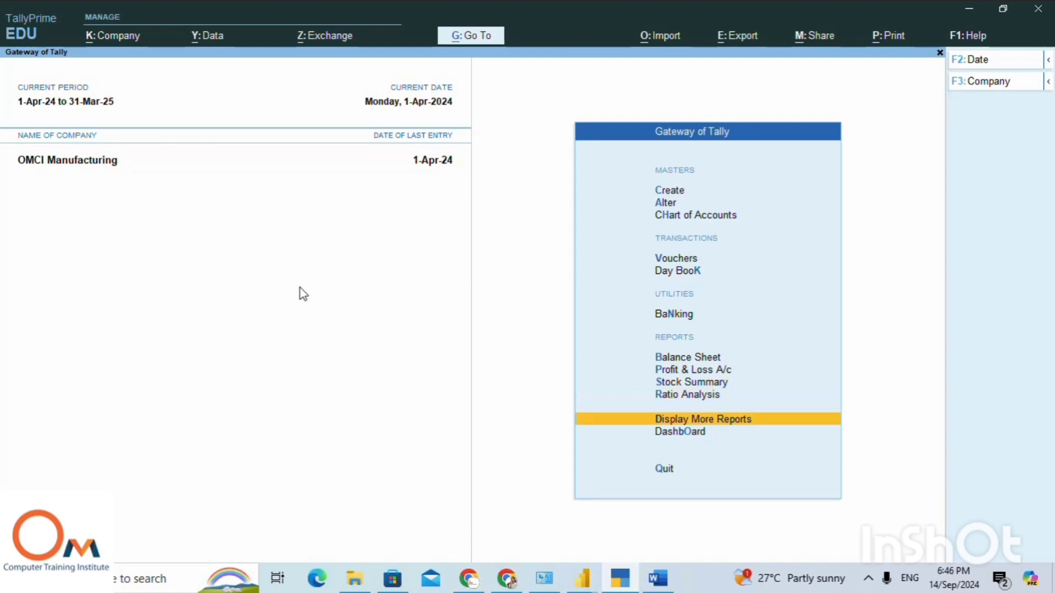
{"action": "key", "text": "Return"}
{"action": "key", "text": "Down"}
{"action": "key", "text": "Down"}
{"action": "key", "text": "Down"}
{"action": "key", "text": "Down"}
{"action": "key", "text": "Down"}
{"action": "key", "text": "Down"}
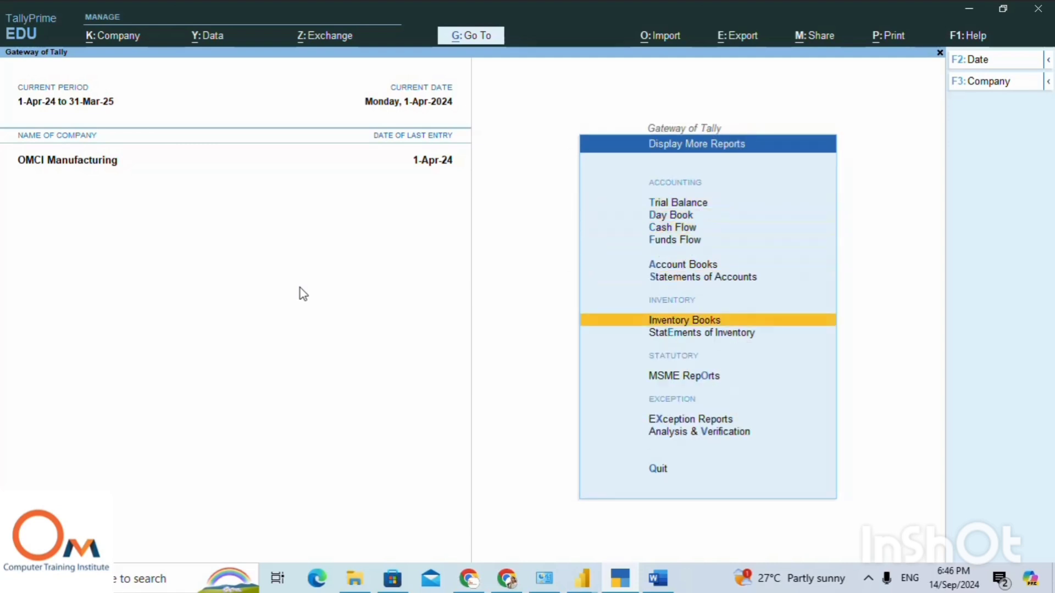
{"action": "key", "text": "Up"}
{"action": "key", "text": "Up"}
{"action": "key", "text": "Return"}
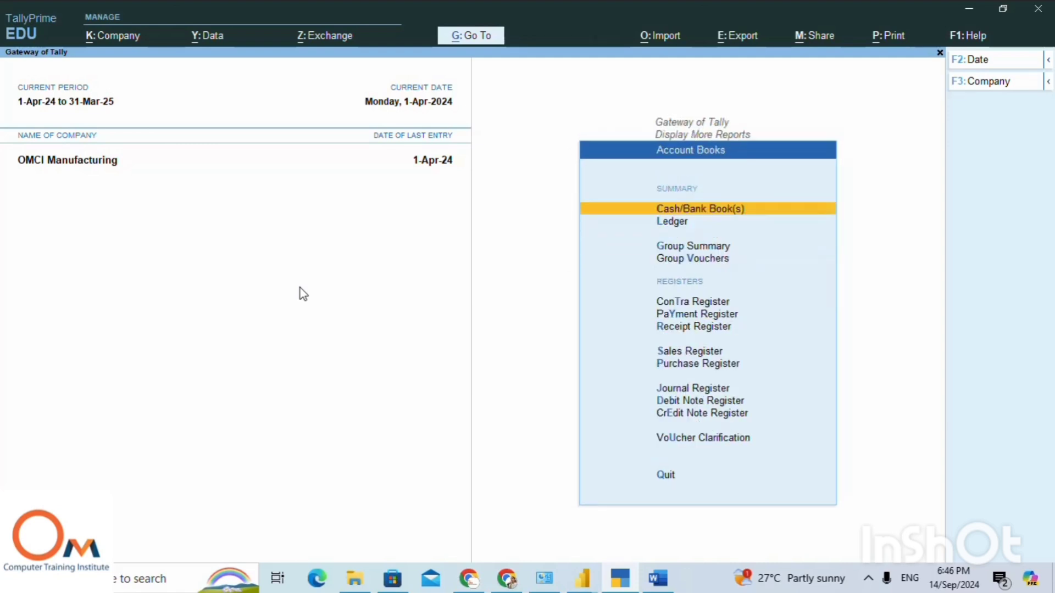
Open the Purchase Register to view the monthly purchases.
{"action": "key", "text": "Down"}
{"action": "key", "text": "Down"}
{"action": "key", "text": "Down"}
{"action": "key", "text": "Down"}
{"action": "key", "text": "Down"}
{"action": "key", "text": "Down"}
{"action": "key", "text": "Down"}
{"action": "key", "text": "Down"}
{"action": "key", "text": "Down"}
{"action": "key", "text": "Down"}
{"action": "key", "text": "Down"}
{"action": "key", "text": "Down"}
{"action": "key", "text": "Up"}
{"action": "key", "text": "Up"}
{"action": "key", "text": "Up"}
{"action": "key", "text": "Up"}
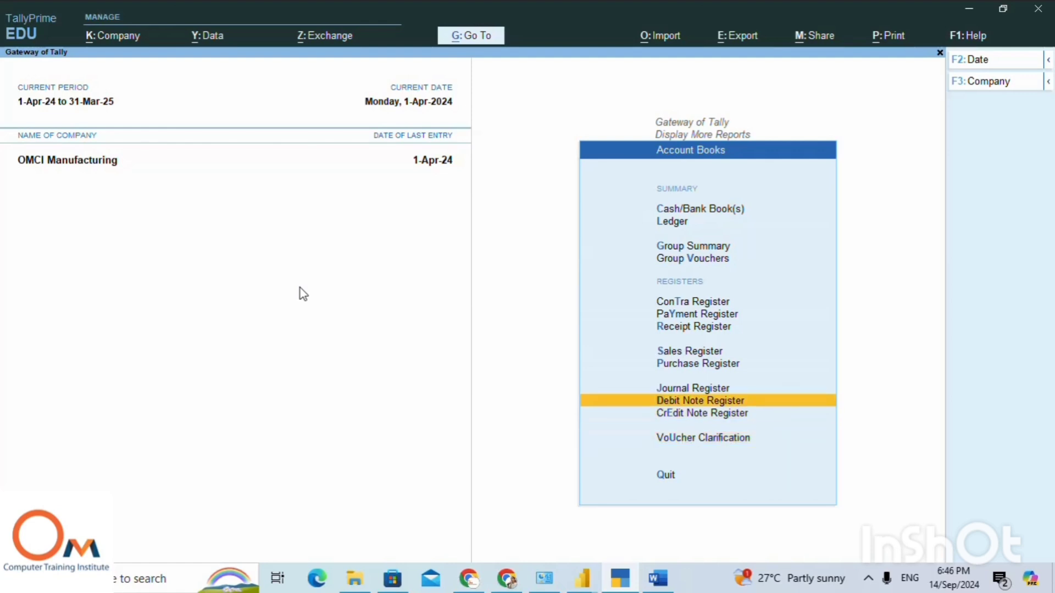
{"action": "key", "text": "Return"}
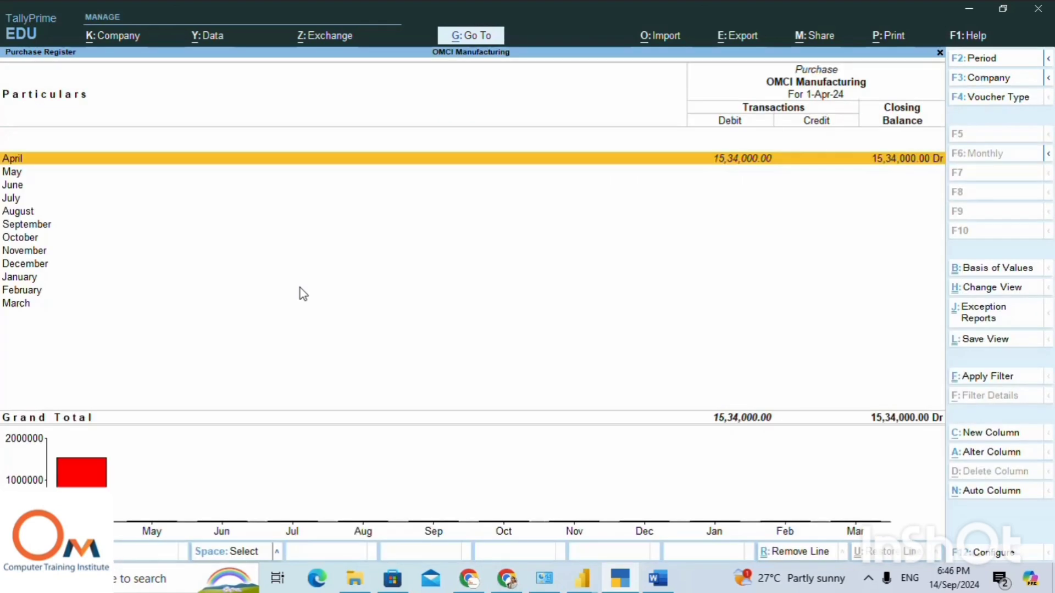
View April's purchase voucher from the register, leave it unchanged, and return to the Gateway of Tally.
{"action": "key", "text": "Return"}
{"action": "key", "text": "Return"}
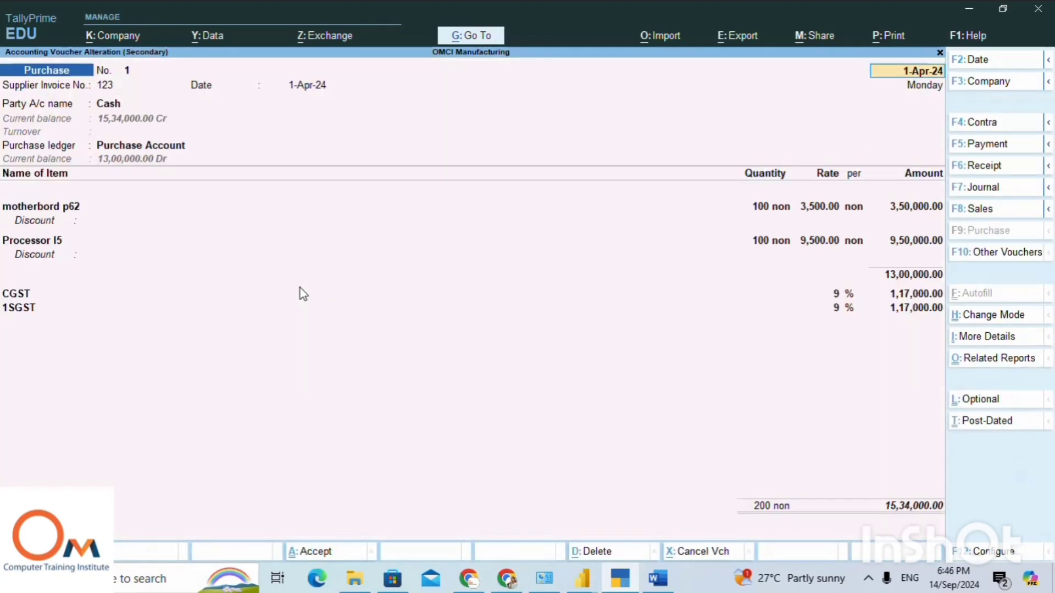
{"action": "key", "text": "Escape"}
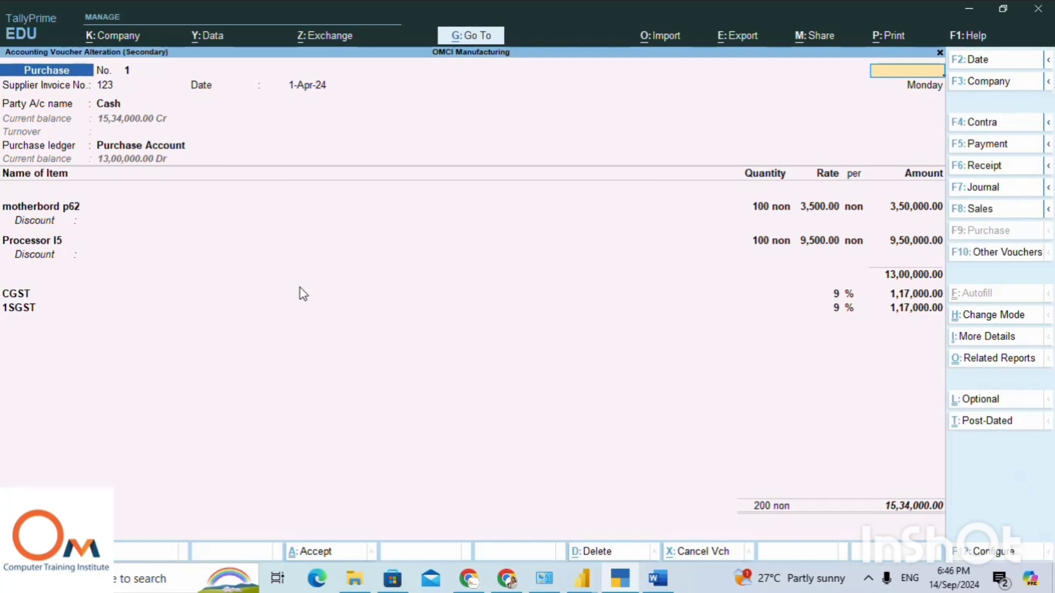
{"action": "key", "text": "Escape"}
{"action": "key", "text": "Return"}
{"action": "key", "text": "Escape"}
{"action": "key", "text": "Escape"}
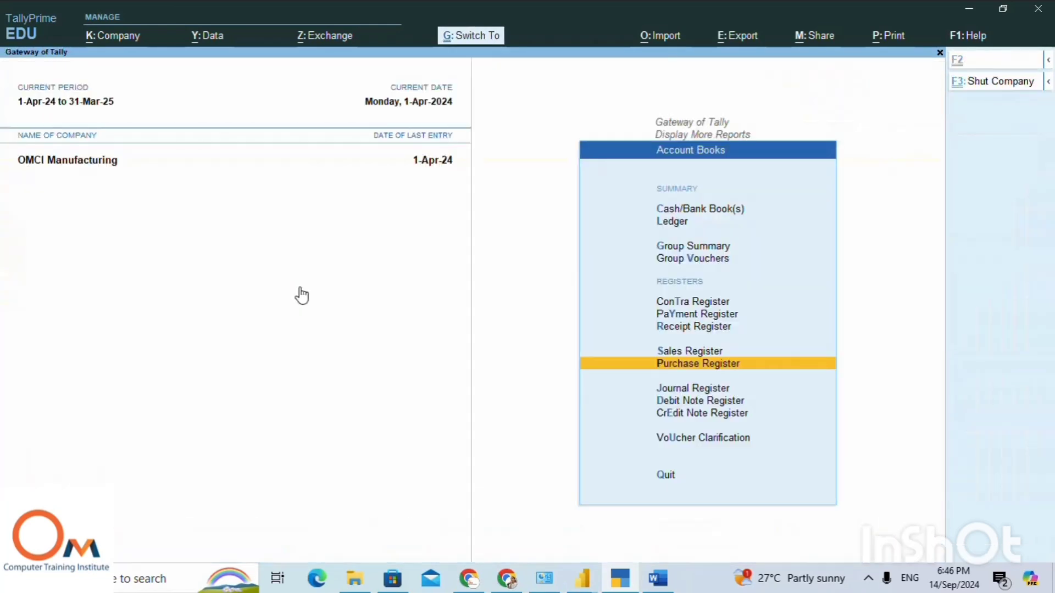
{"action": "key", "text": "ctrl"}
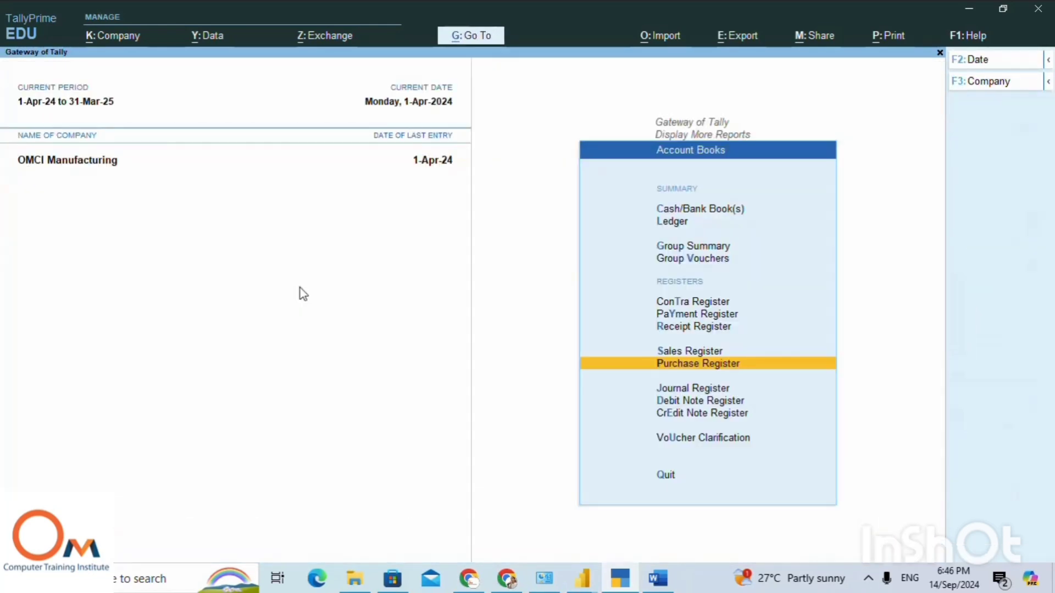
{"action": "key", "text": "Escape"}
{"action": "key", "text": "Escape"}
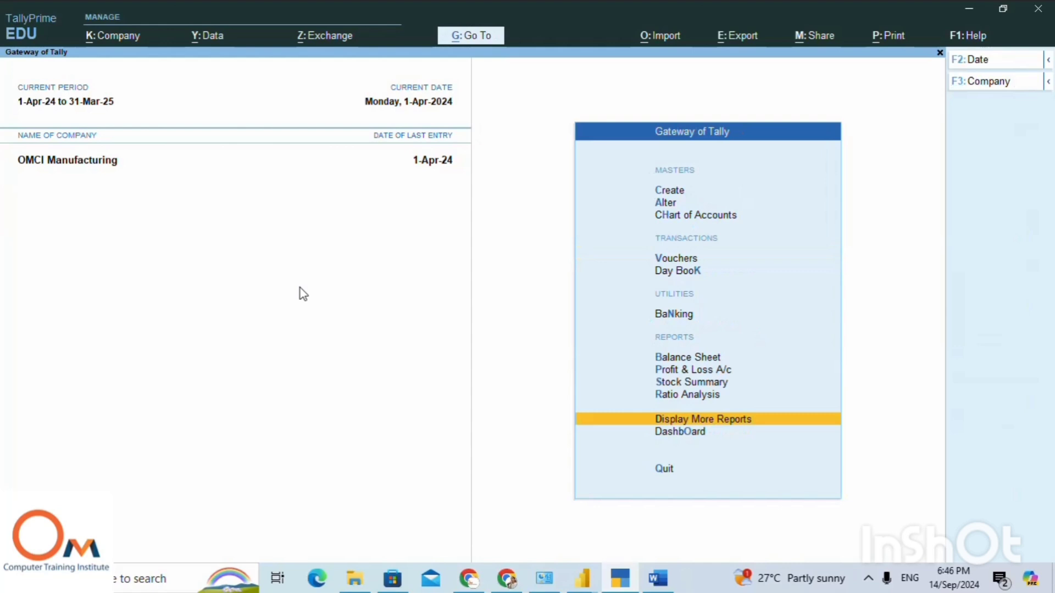
Open the Stock Summary and drill into the ROW MATERIAL group to check its items' closing balances.
{"action": "key", "text": "Up"}
{"action": "key", "text": "Up"}
{"action": "key", "text": "Return"}
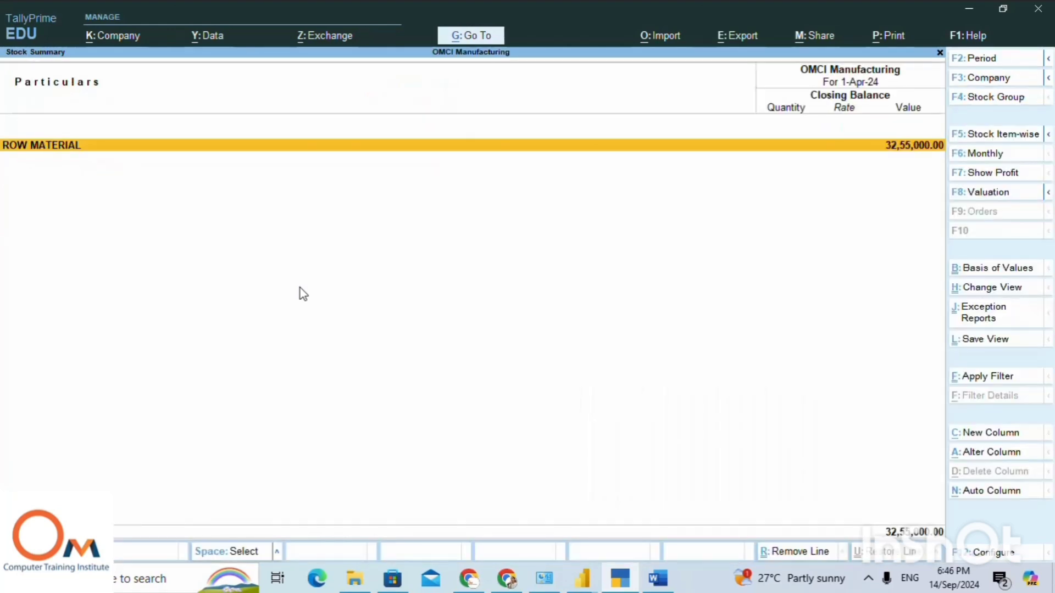
{"action": "key", "text": "Return"}
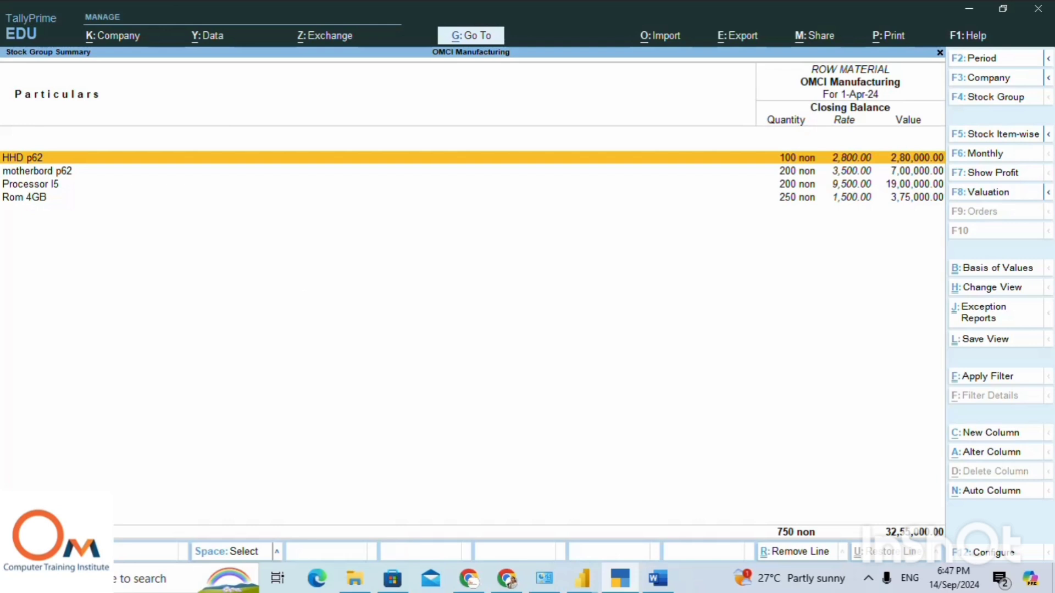
{"action": "left_click", "coordinate": [868, 578]}
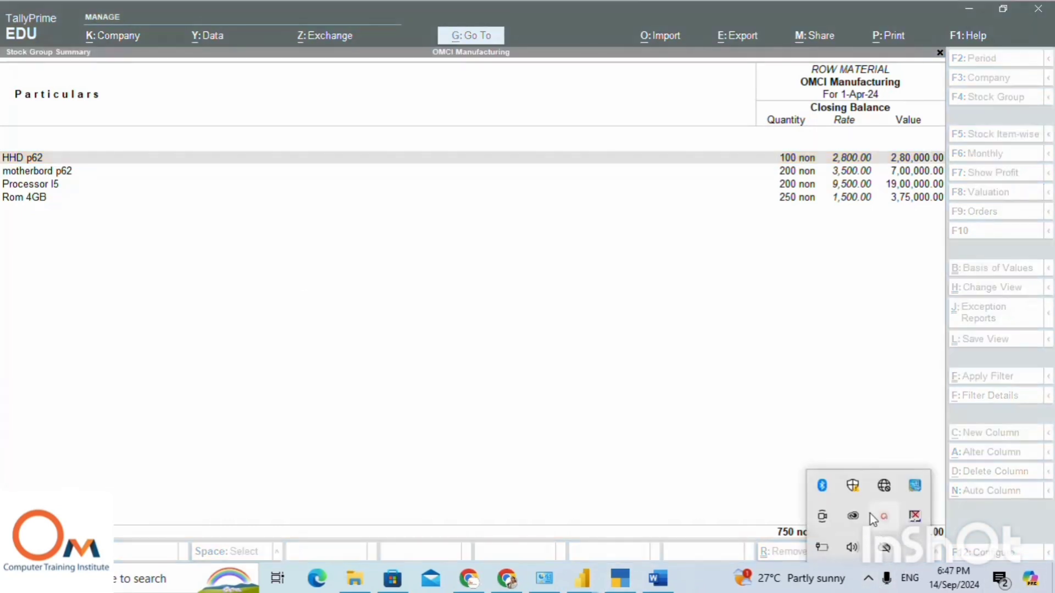
{"action": "left_click", "coordinate": [884, 517]}
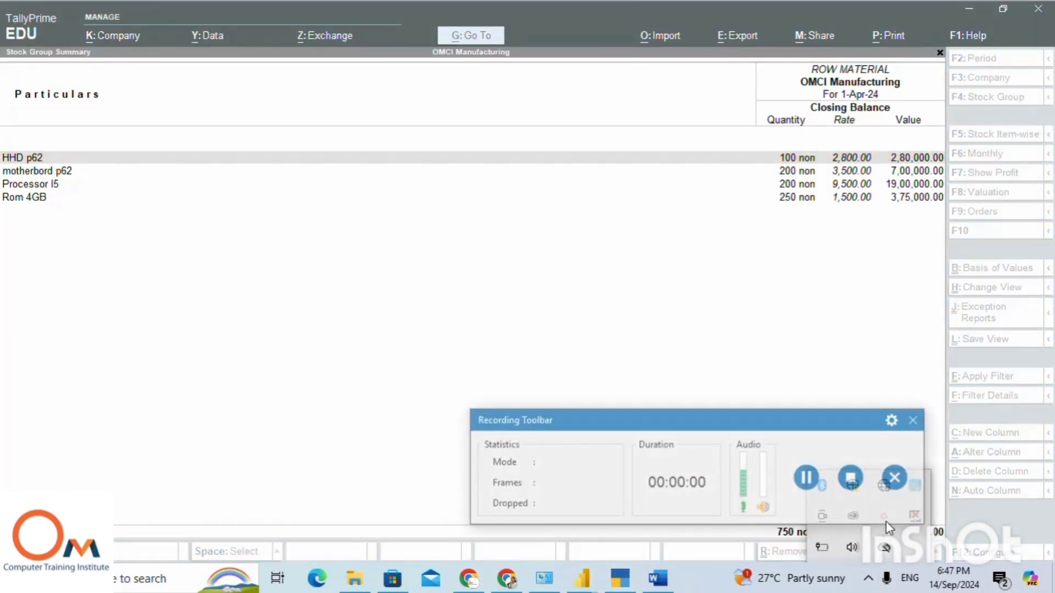
{"action": "left_click", "coordinate": [807, 478]}
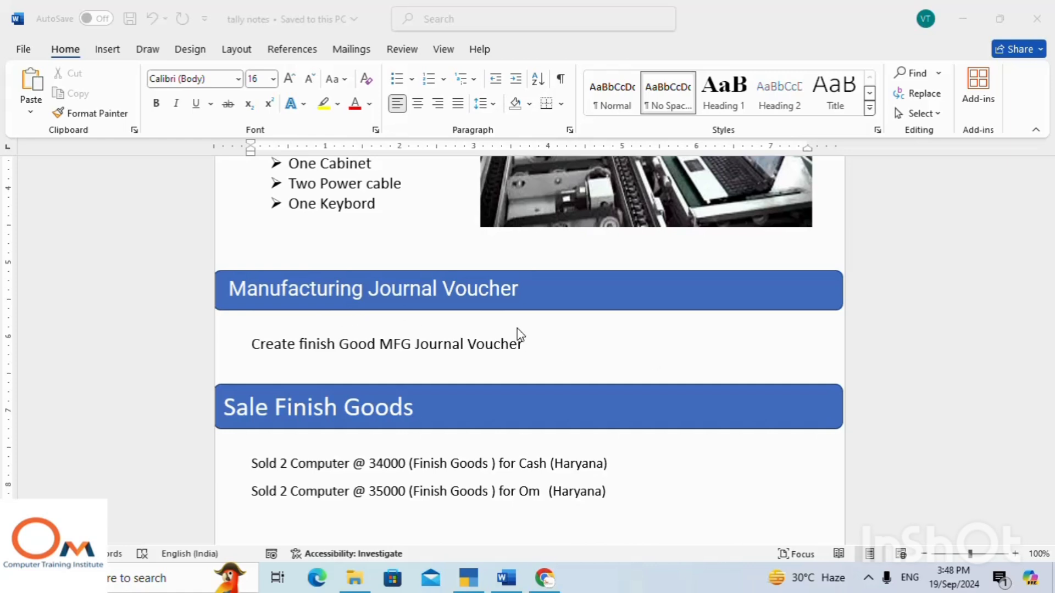
Switch to Chrome and look through the lessons in the Tally Prime Free Course playlist on YouTube.
{"action": "left_click", "coordinate": [544, 578]}
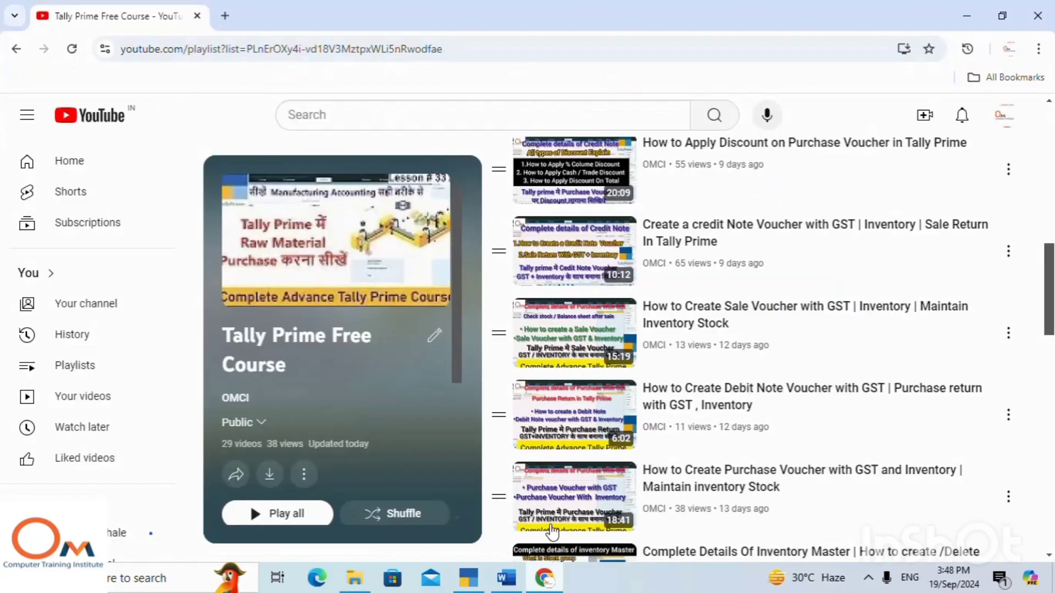
{"action": "scroll", "coordinate": [714, 225], "scroll_direction": "down", "scroll_amount": 15}
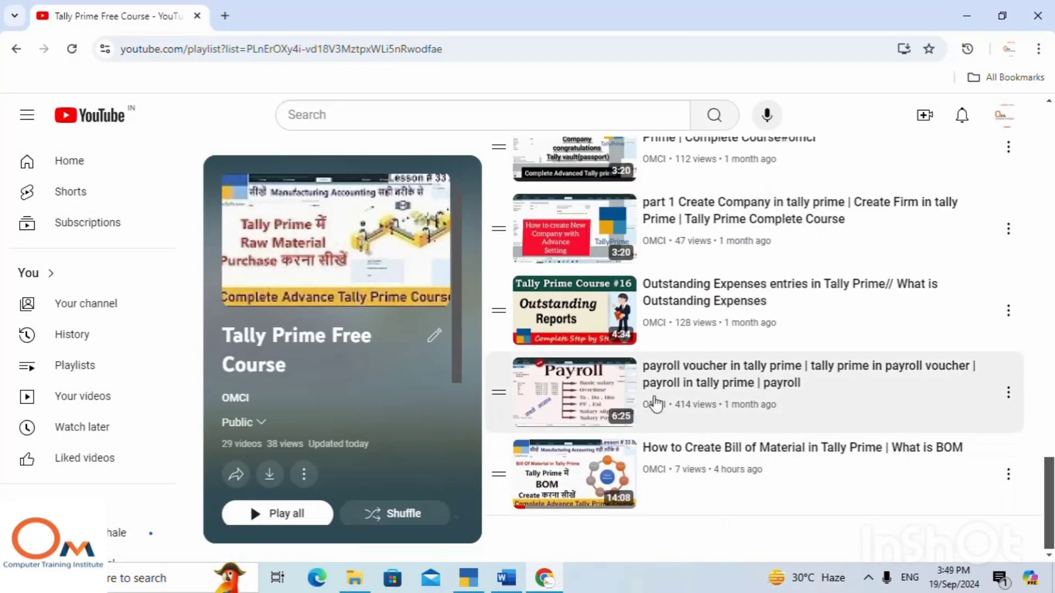
{"action": "scroll", "coordinate": [741, 365], "scroll_direction": "up", "scroll_amount": 10}
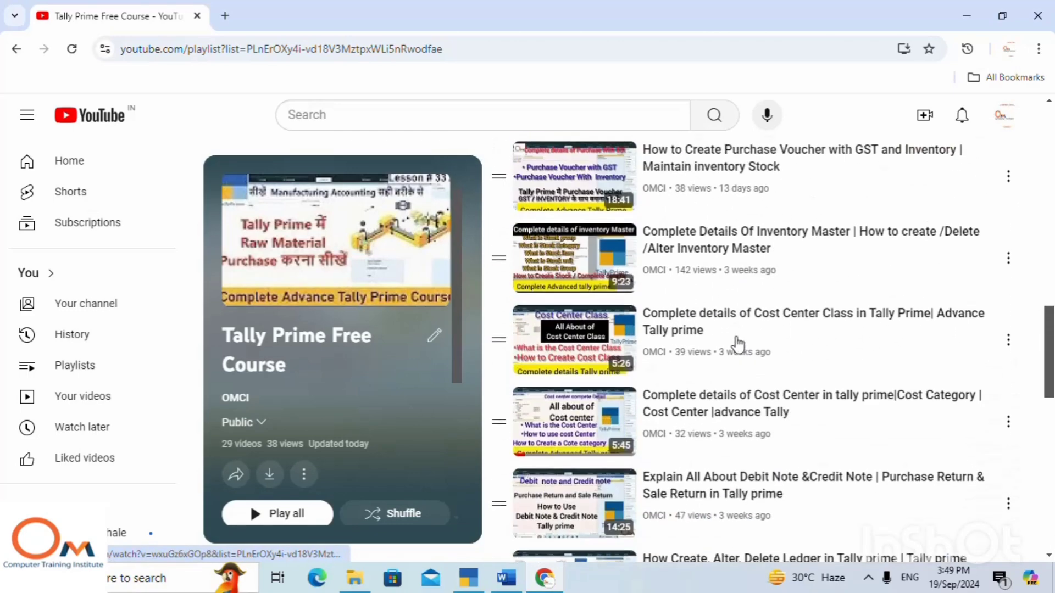
{"action": "scroll", "coordinate": [705, 308], "scroll_direction": "up", "scroll_amount": 10}
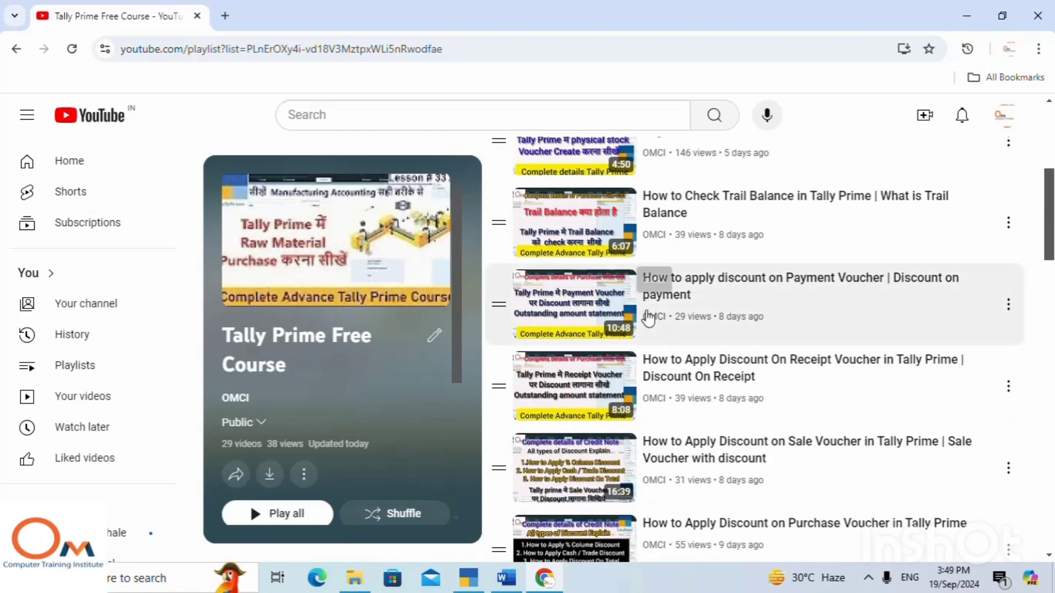
{"action": "scroll", "coordinate": [739, 221], "scroll_direction": "up", "scroll_amount": 5}
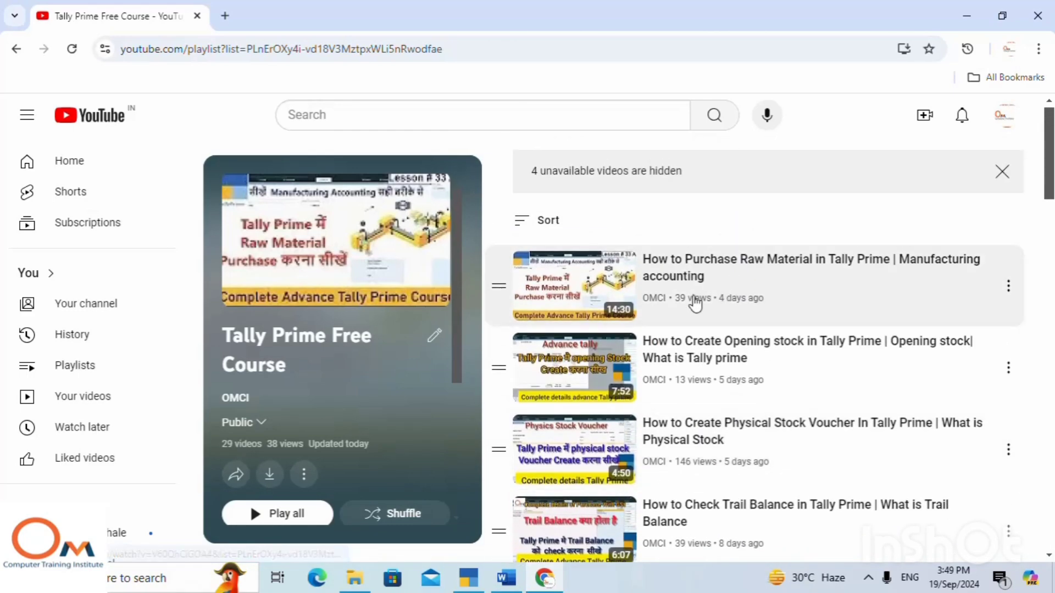
{"action": "scroll", "coordinate": [754, 305], "scroll_direction": "down", "scroll_amount": 1}
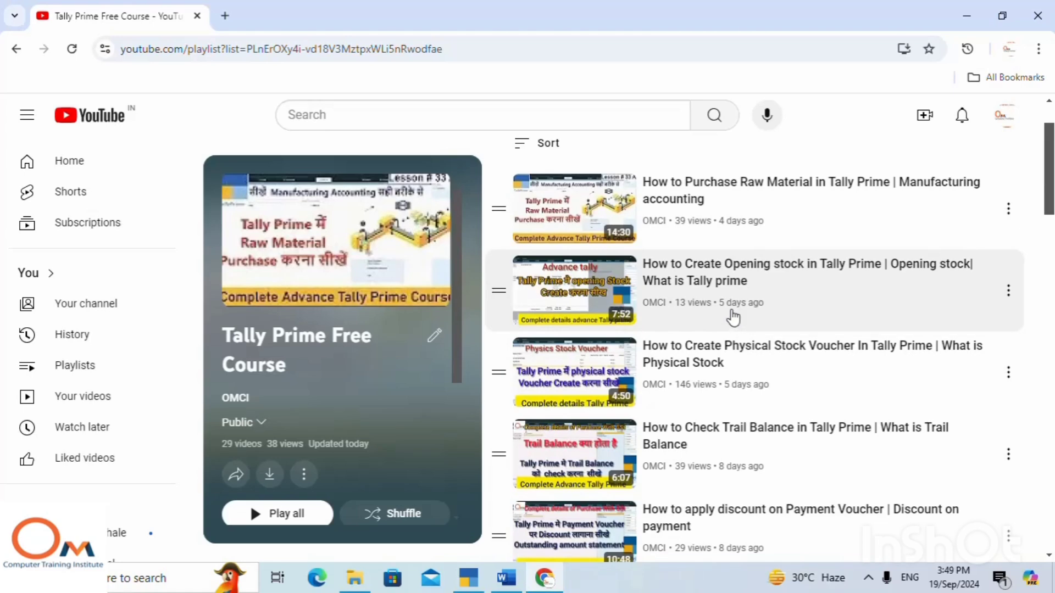
{"action": "scroll", "coordinate": [706, 313], "scroll_direction": "down", "scroll_amount": 4}
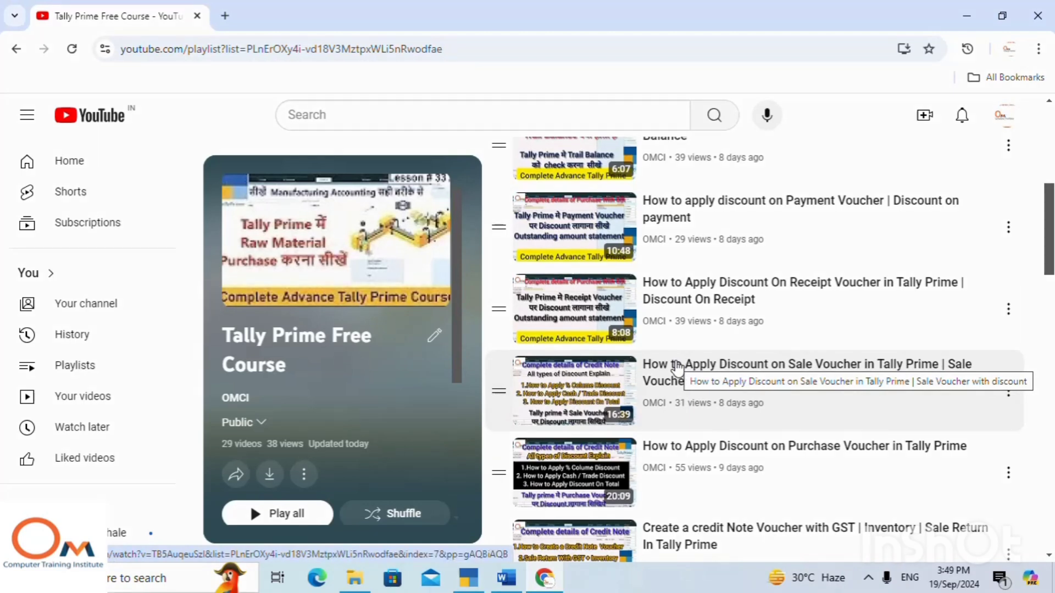
Switch to TallyPrime, view the payment voucher entry screen, and leave it without recording anything.
{"action": "left_click", "coordinate": [476, 583]}
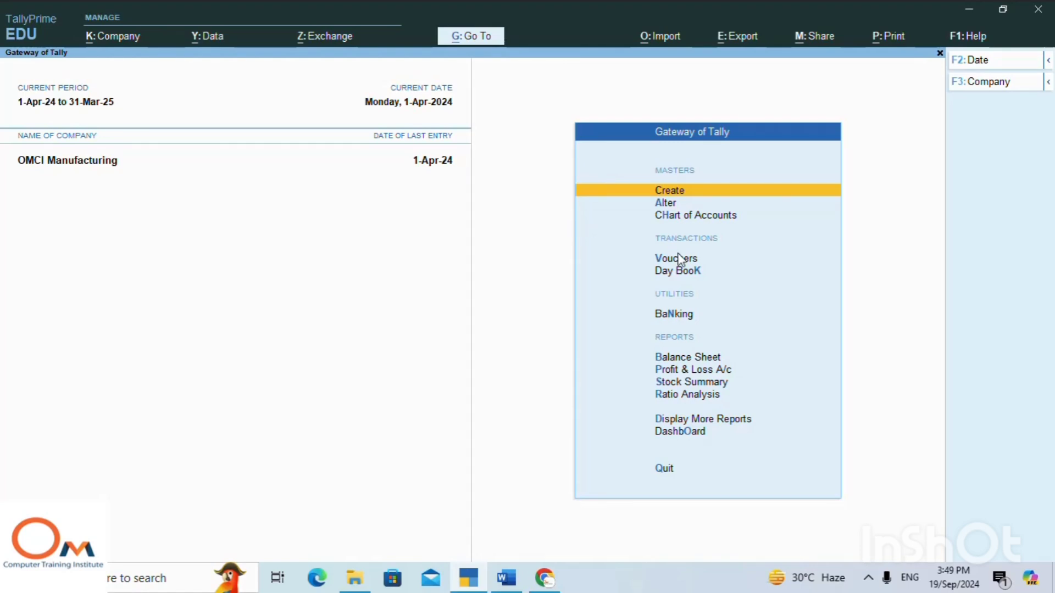
{"action": "key", "text": "Down"}
{"action": "key", "text": "Down"}
{"action": "key", "text": "Down"}
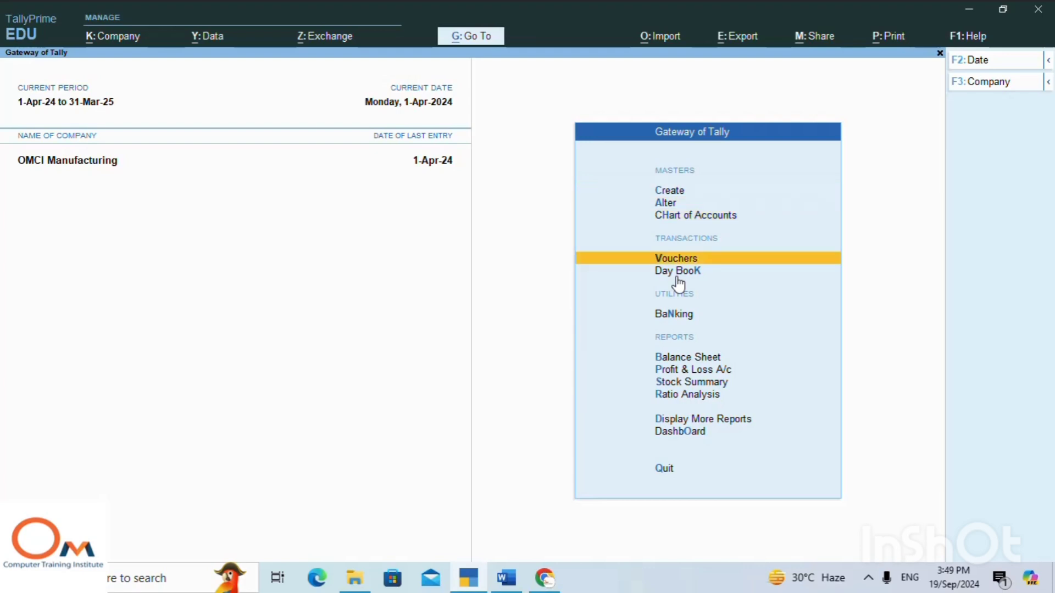
{"action": "key", "text": "Return"}
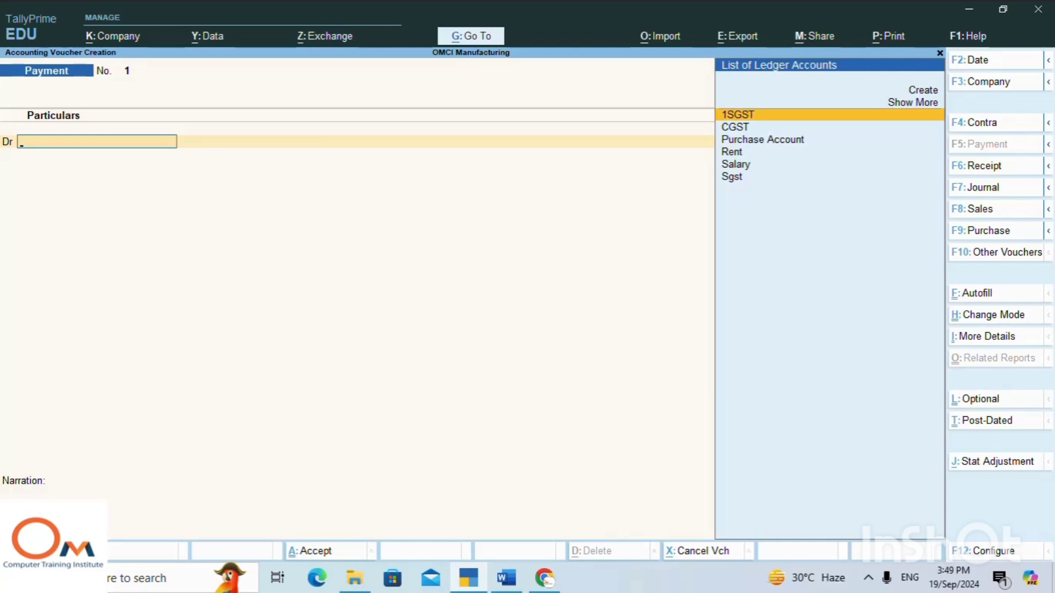
{"action": "key", "text": "Escape"}
{"action": "key", "text": "y"}
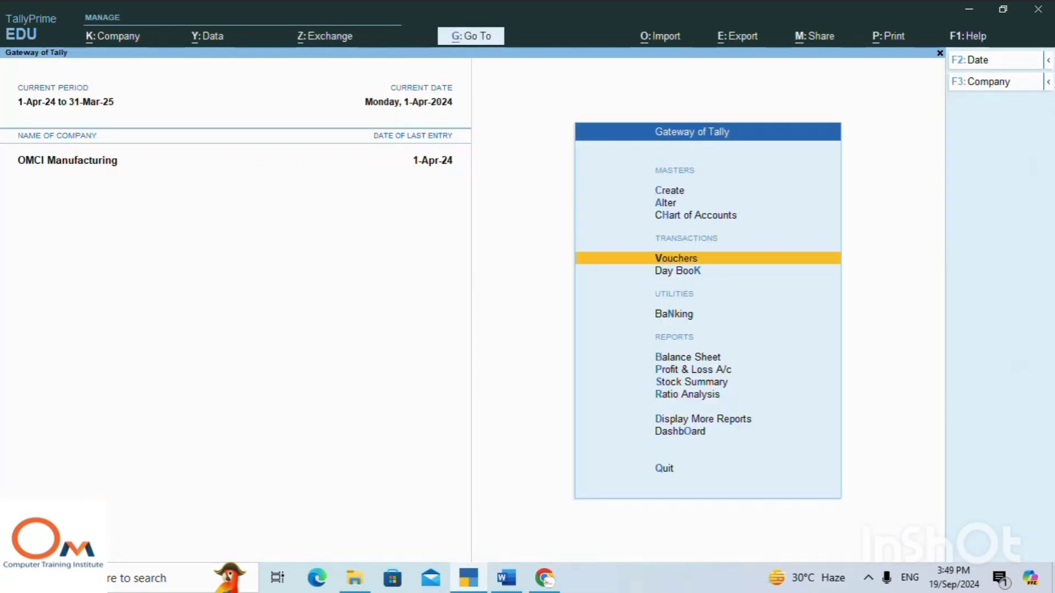
Start creating a new voucher type master and name it "manufacture voucher", without adding a name in another language.
{"action": "key", "text": "Up"}
{"action": "key", "text": "Up"}
{"action": "key", "text": "Up"}
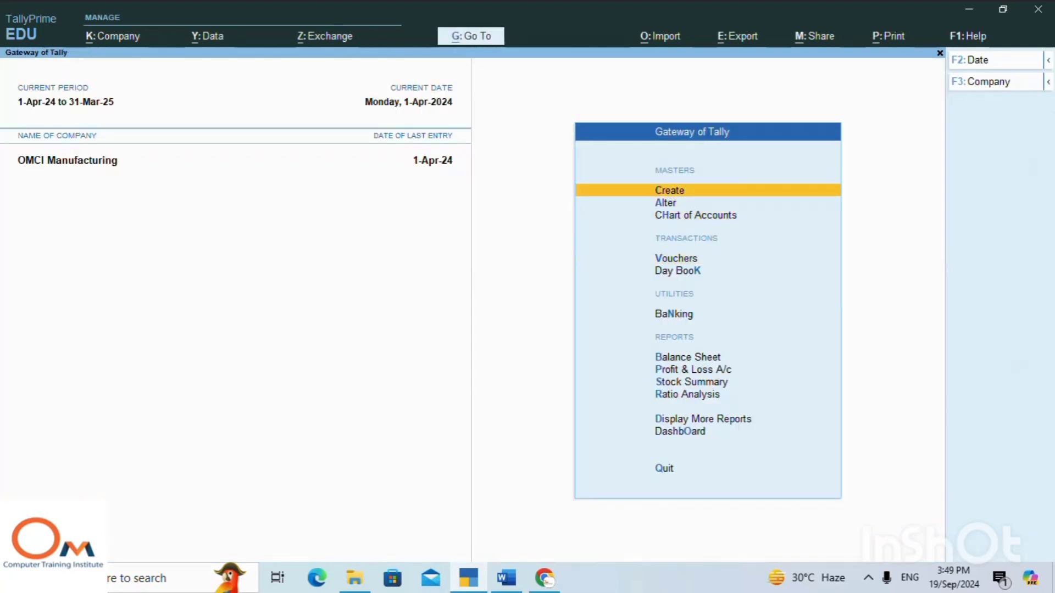
{"action": "key", "text": "Return"}
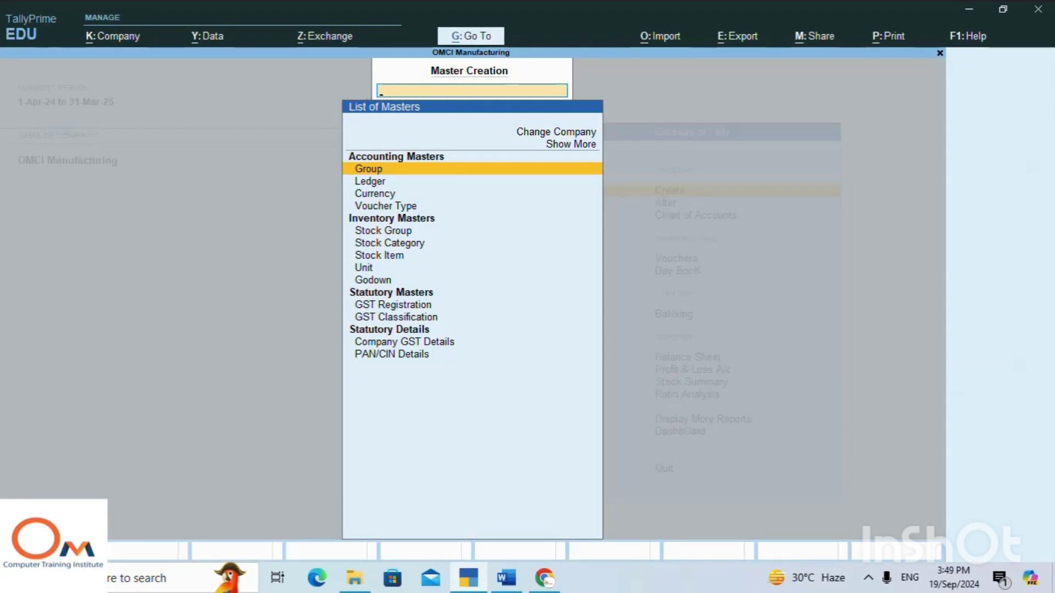
{"action": "key", "text": "Down"}
{"action": "key", "text": "Down"}
{"action": "key", "text": "Down"}
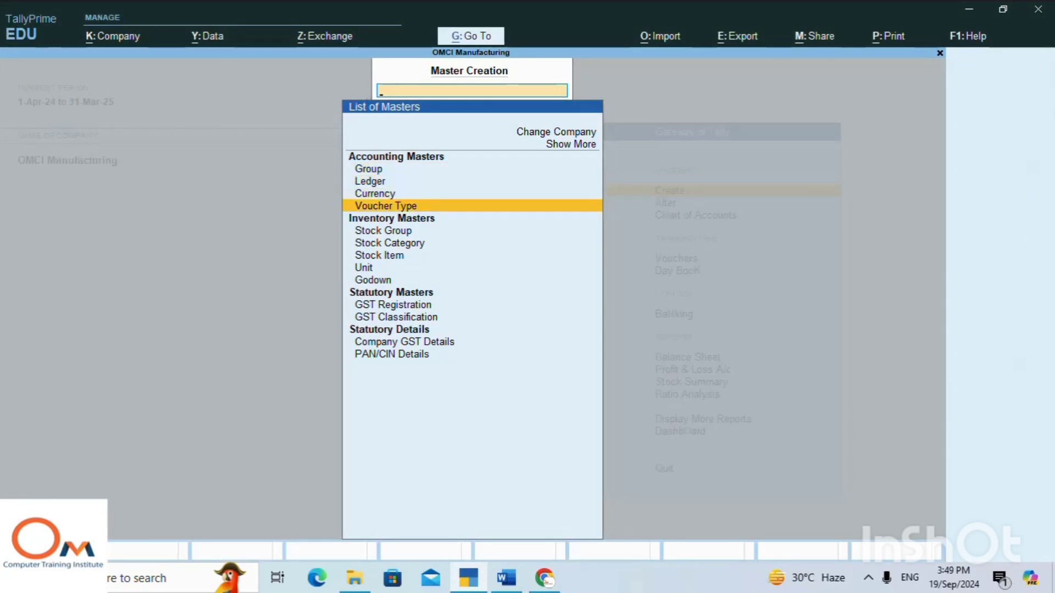
{"action": "key", "text": "Return"}
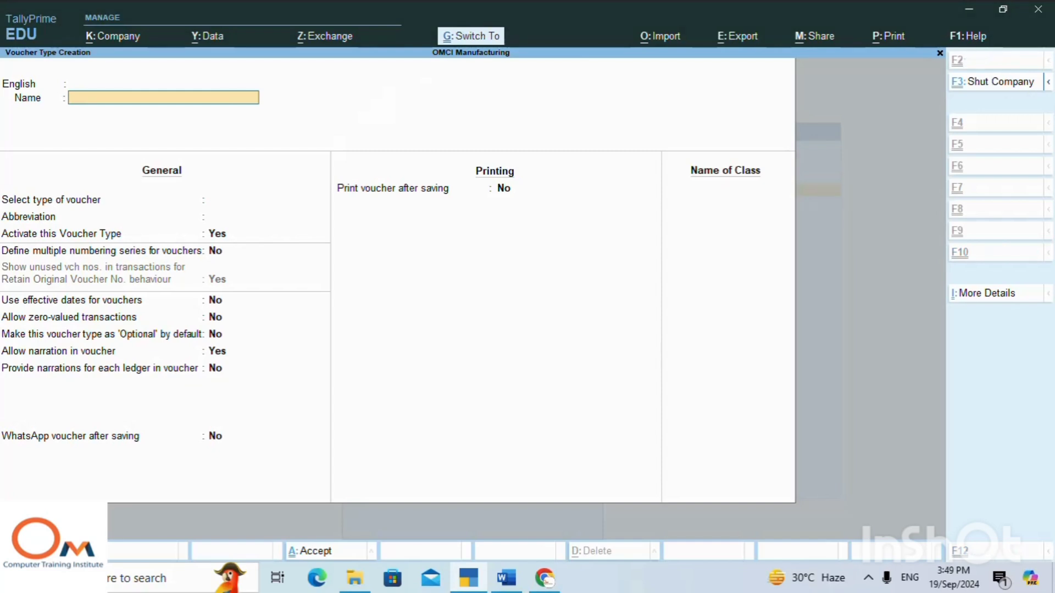
{"action": "type", "text": "manufacture"}
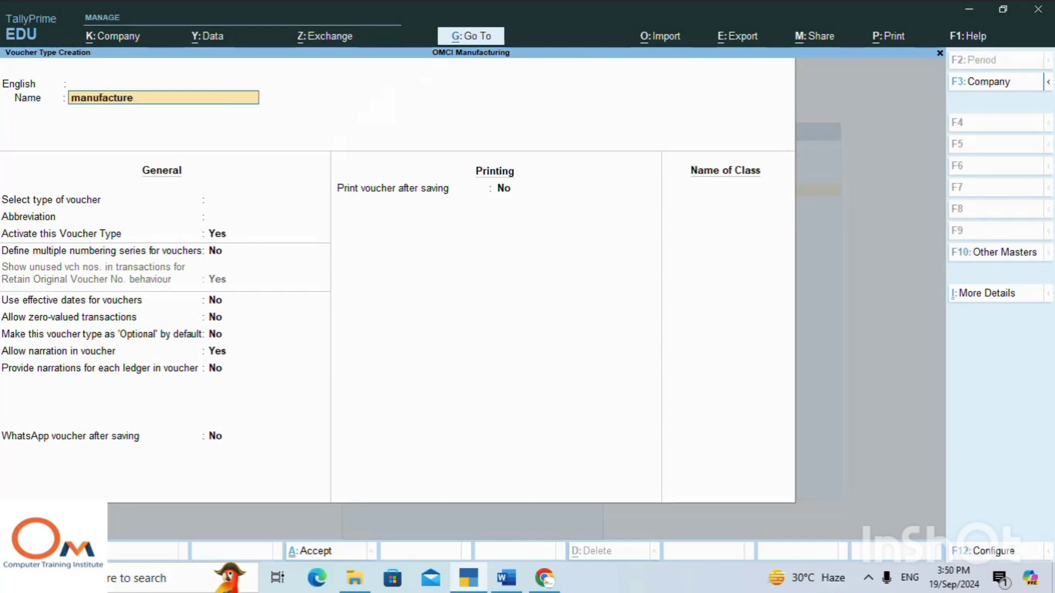
{"action": "type", "text": "voucher"}
{"action": "key", "text": "Return"}
{"action": "key", "text": "Return"}
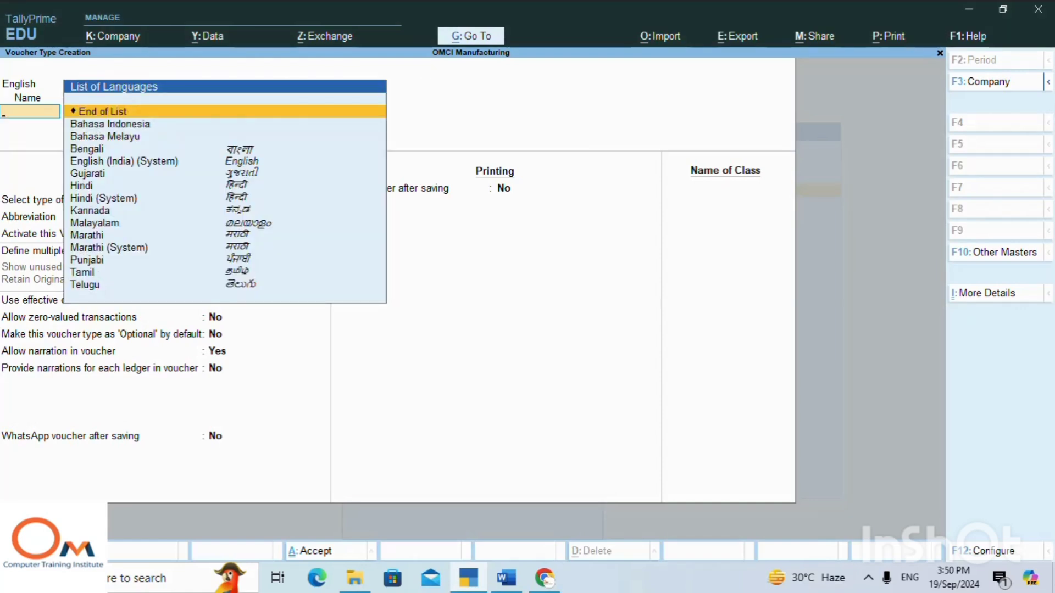
{"action": "key", "text": "Return"}
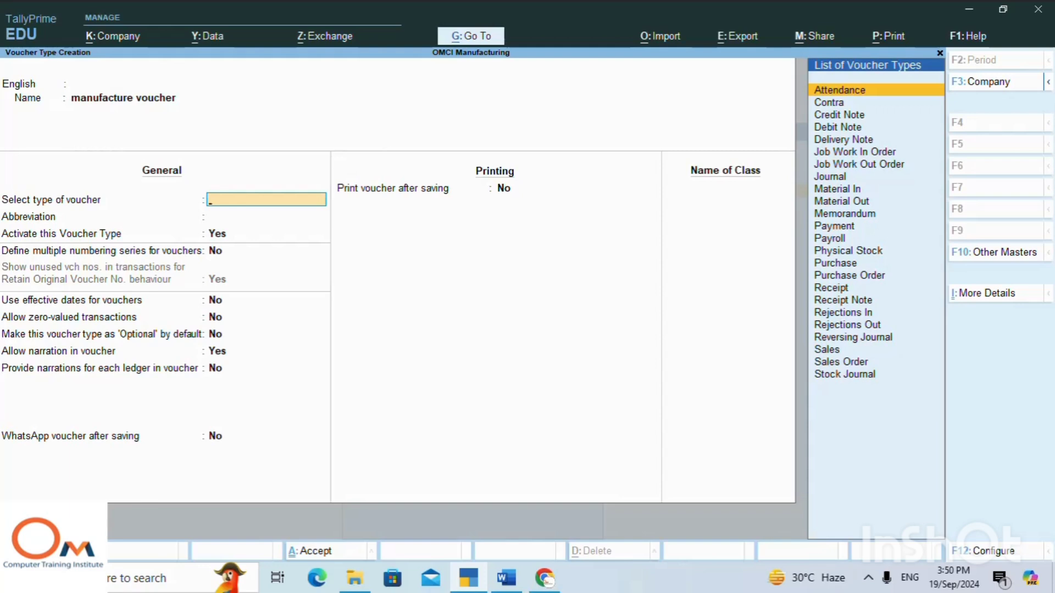
Base the manufacture voucher type on Stock Journal.
{"action": "type", "text": "S"}
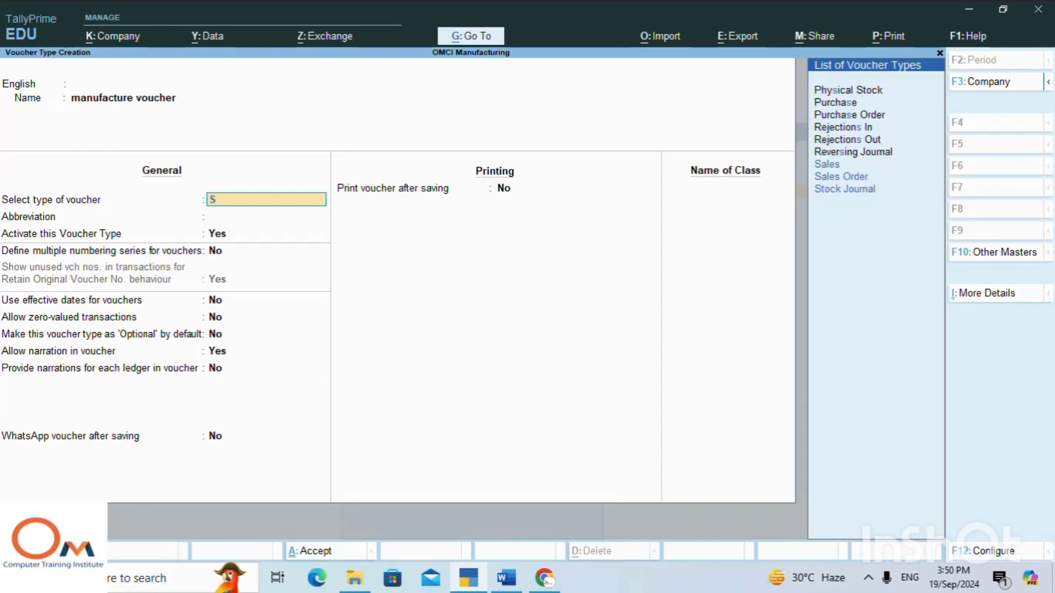
{"action": "key", "text": "Down"}
{"action": "key", "text": "Down"}
{"action": "key", "text": "Down"}
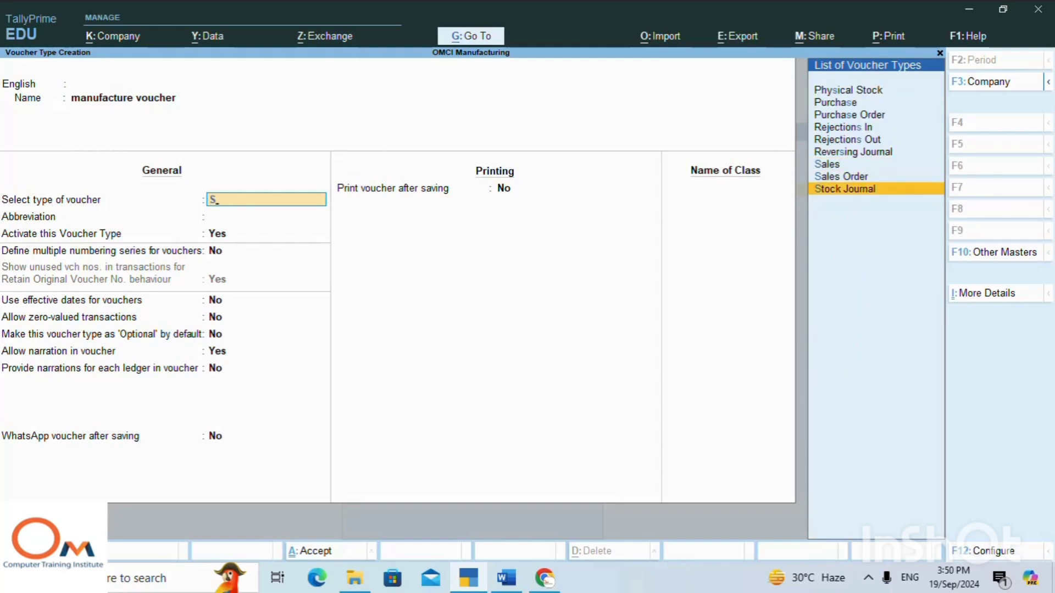
{"action": "key", "text": "Return"}
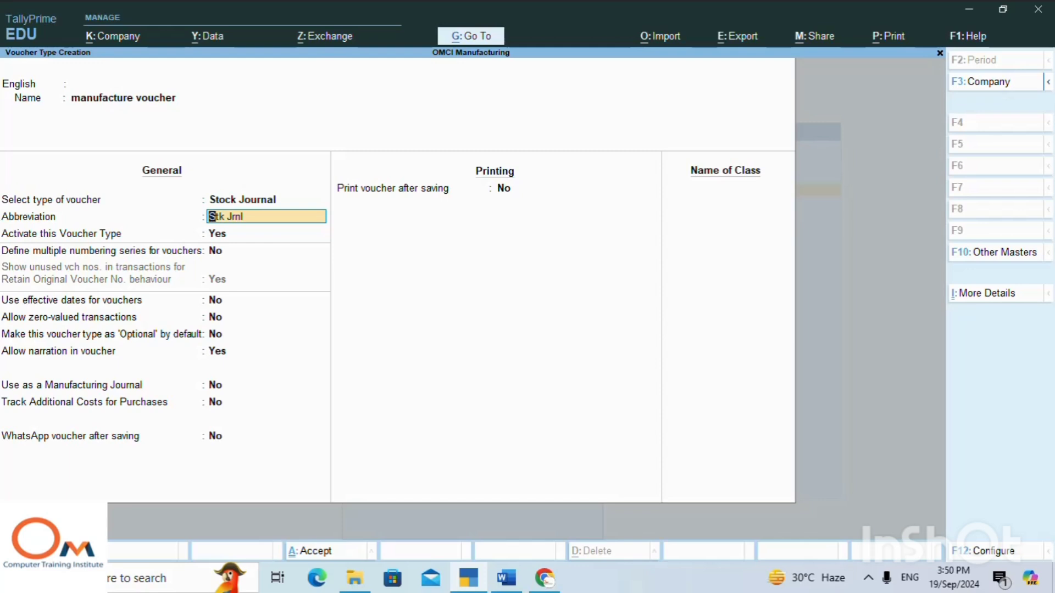
Enable the manufacture voucher type's use as a Manufacturing Journal, keep the other defaults, save it and return to the Gateway of Tally.
{"action": "key", "text": "Return"}
{"action": "key", "text": "Return"}
{"action": "key", "text": "Return"}
{"action": "key", "text": "Return"}
{"action": "key", "text": "Return"}
{"action": "key", "text": "Return"}
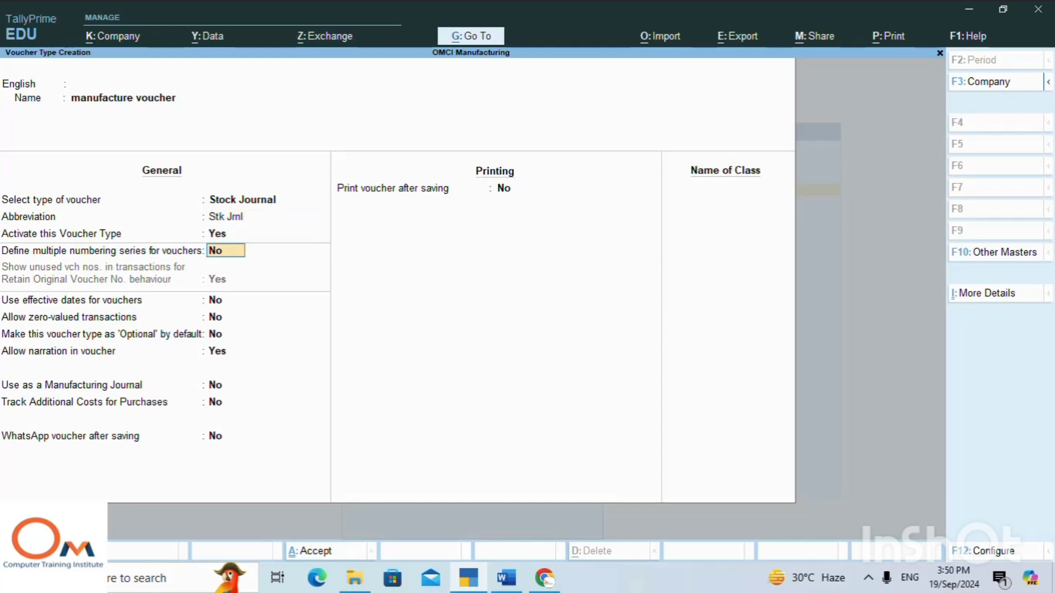
{"action": "key", "text": "Return"}
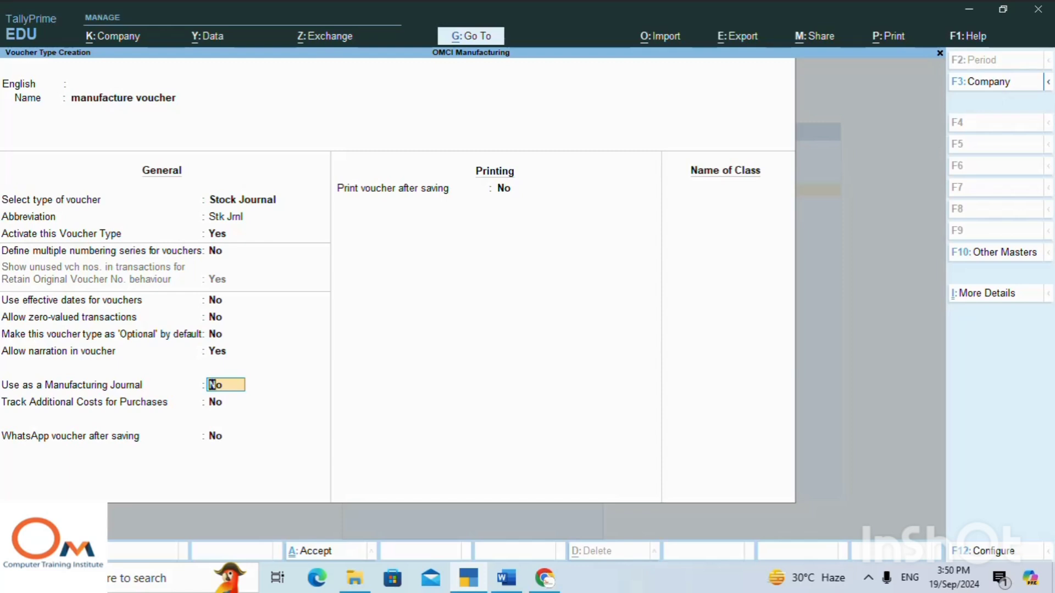
{"action": "type", "text": "yes"}
{"action": "key", "text": "Return"}
{"action": "key", "text": "Return"}
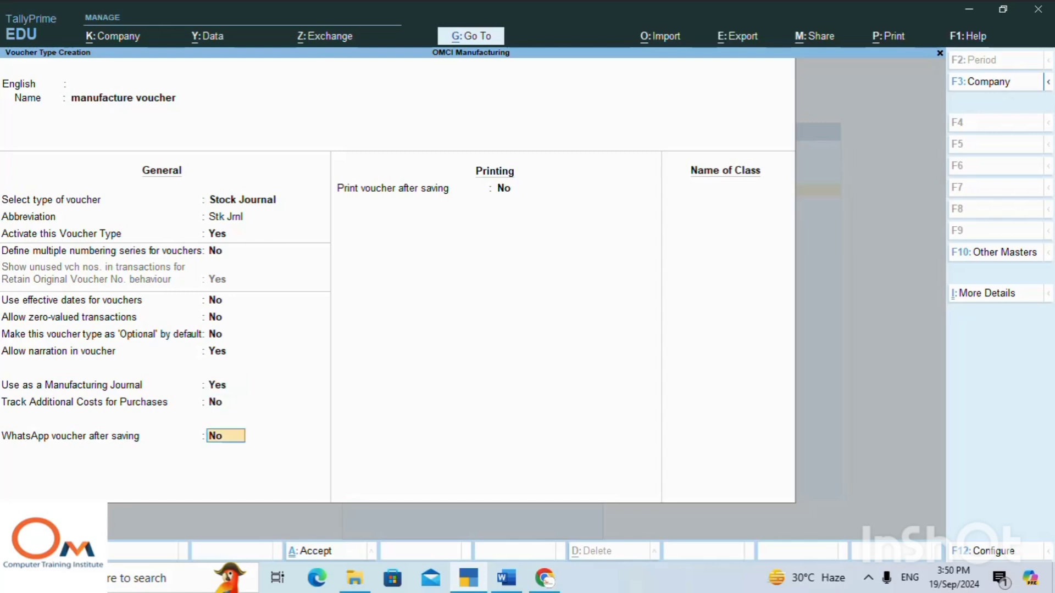
{"action": "key", "text": "Return"}
{"action": "key", "text": "Return"}
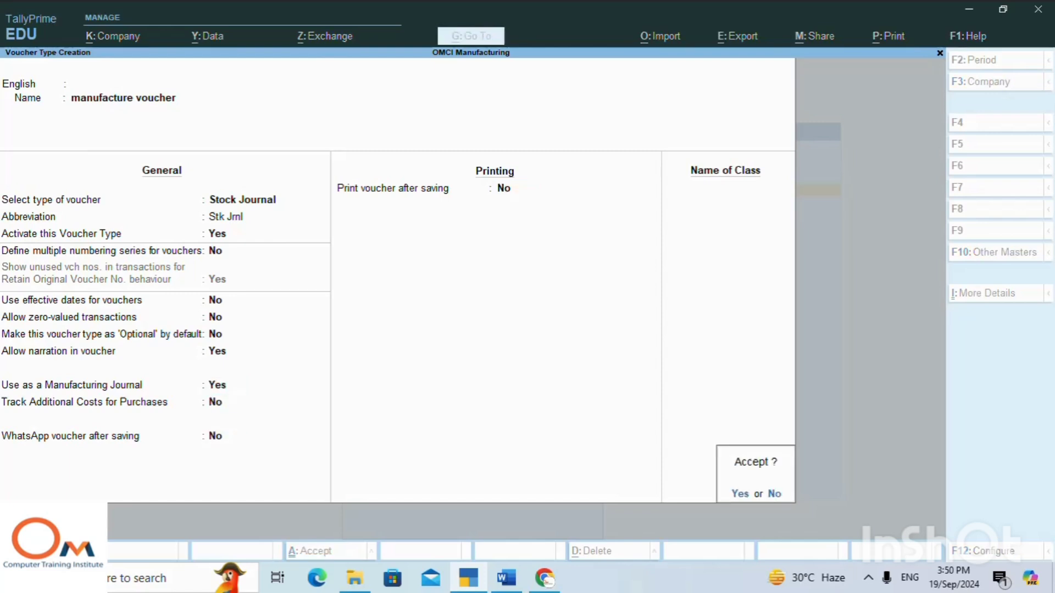
{"action": "key", "text": "Return"}
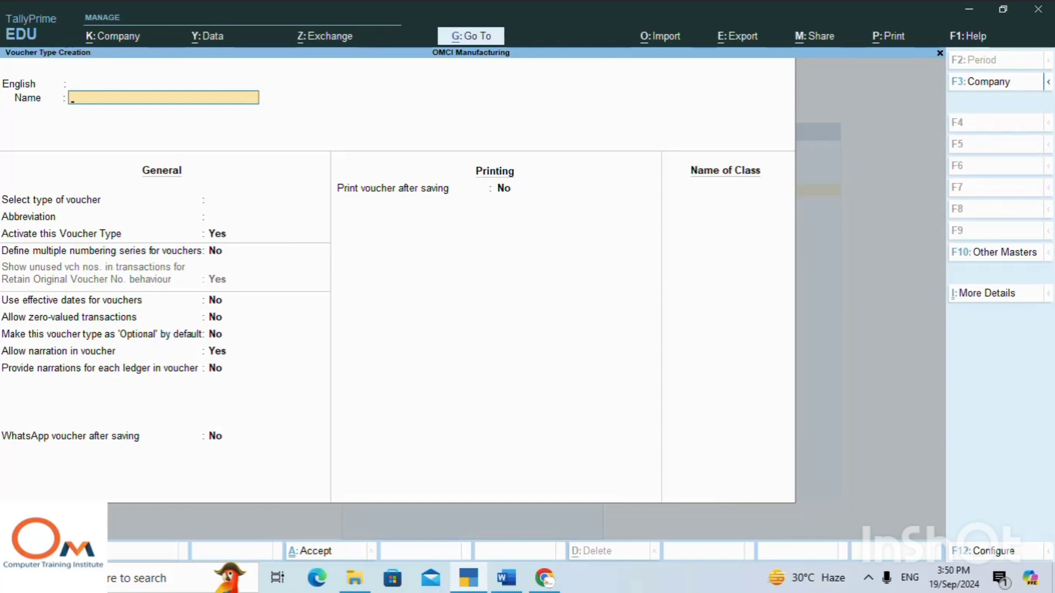
{"action": "key", "text": "Escape"}
{"action": "key", "text": "Return"}
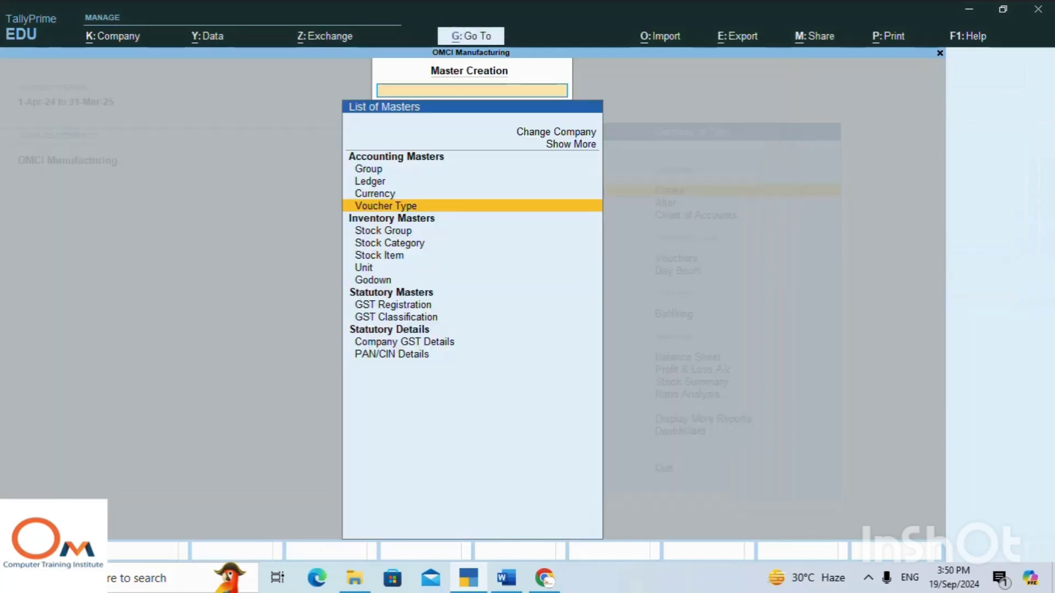
{"action": "key", "text": "Escape"}
Look up manufacture voucher among the alterable voucher types, view its settings, and leave without saving any changes.
{"action": "key", "text": "Down"}
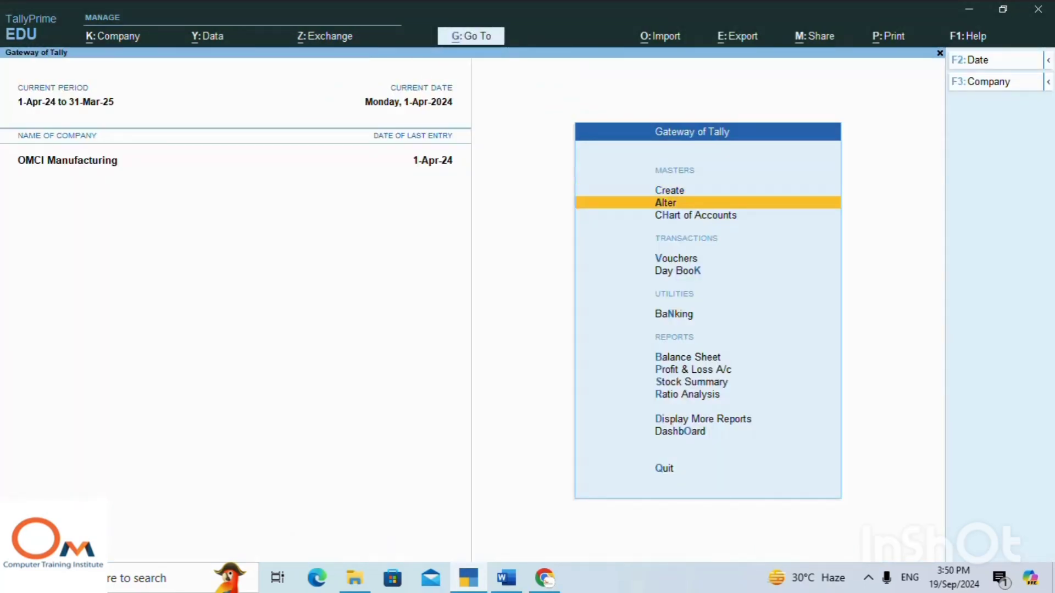
{"action": "key", "text": "Return"}
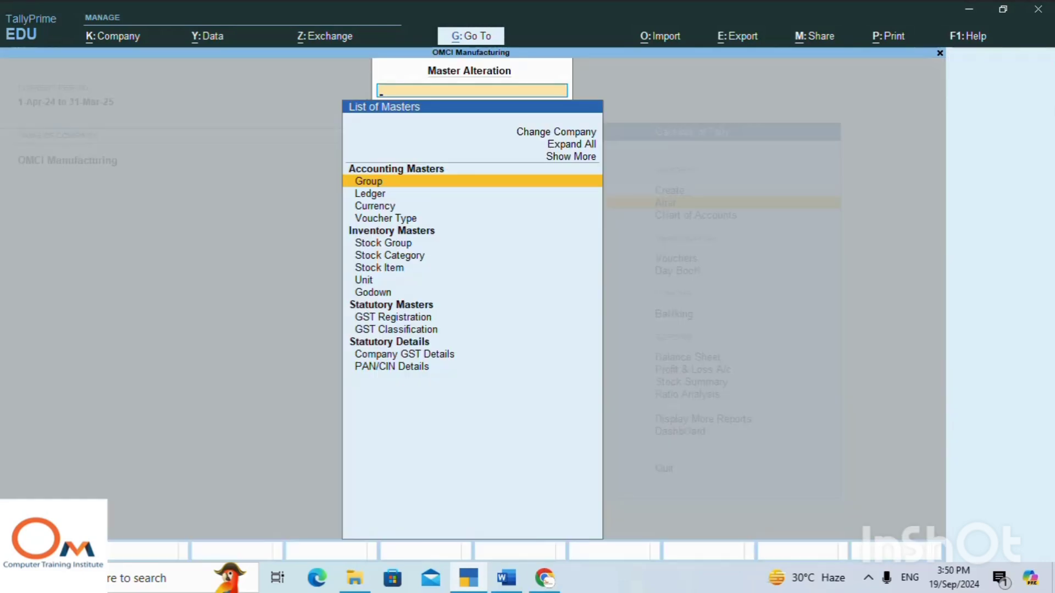
{"action": "key", "text": "Down"}
{"action": "key", "text": "Down"}
{"action": "key", "text": "Down"}
{"action": "key", "text": "Return"}
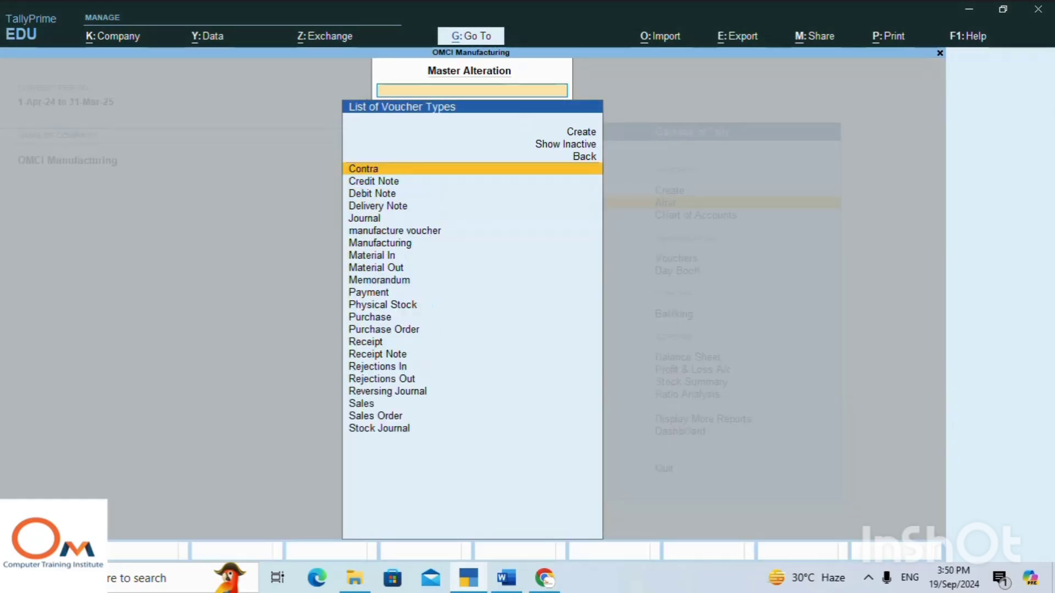
{"action": "key", "text": "Down"}
{"action": "key", "text": "Down"}
{"action": "key", "text": "Down"}
{"action": "key", "text": "Down"}
{"action": "key", "text": "Down"}
{"action": "key", "text": "Down"}
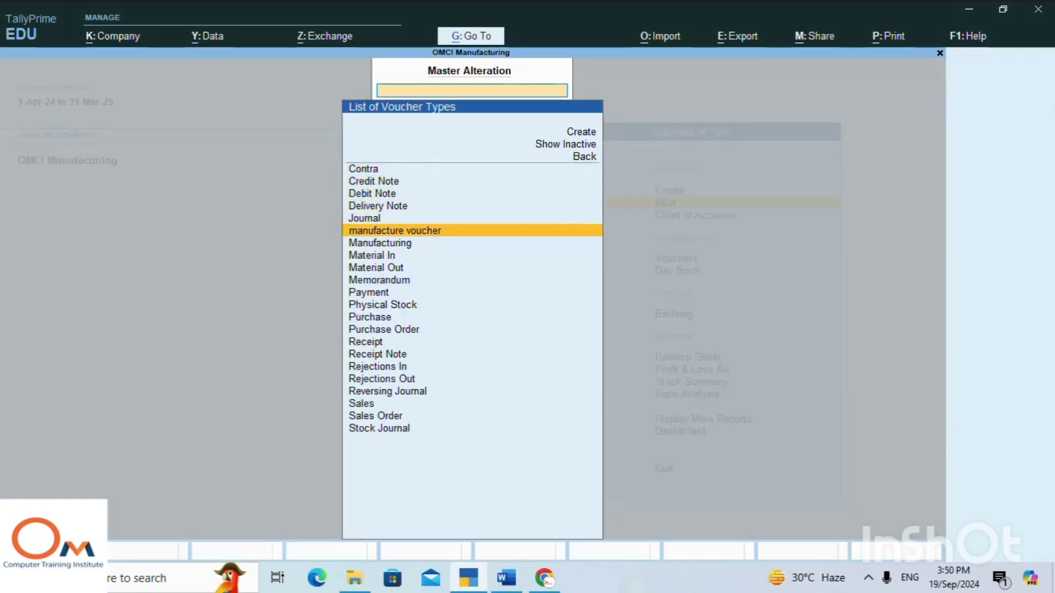
{"action": "key", "text": "Up"}
{"action": "key", "text": "Down"}
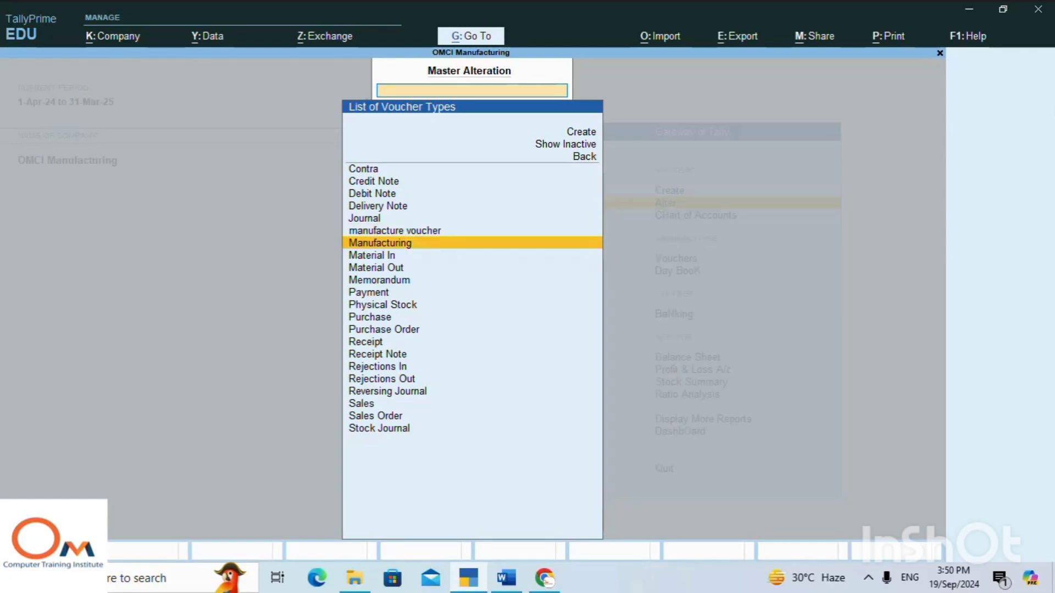
{"action": "key", "text": "Up"}
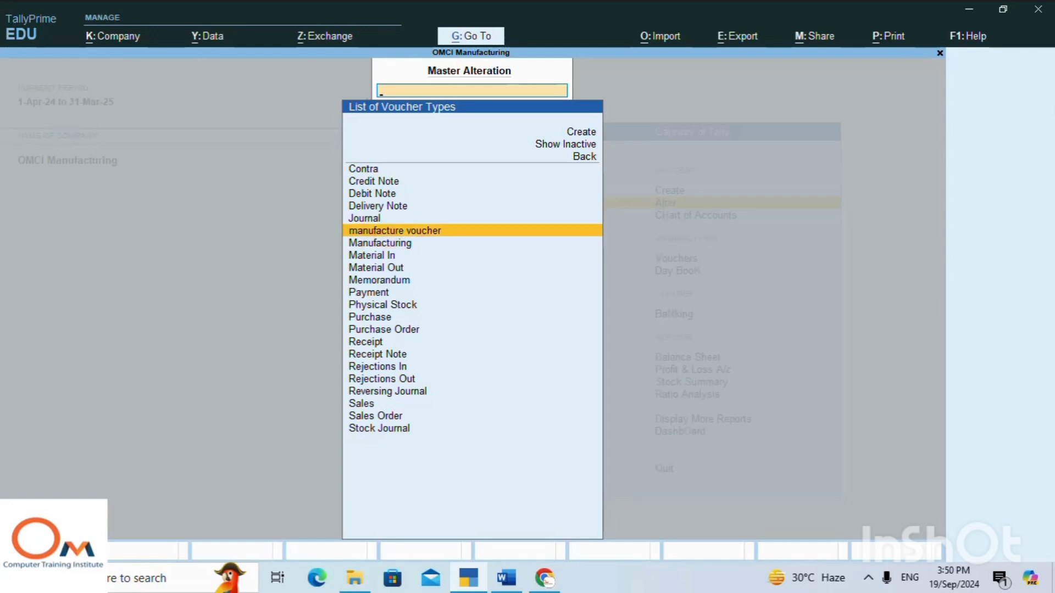
{"action": "key", "text": "Return"}
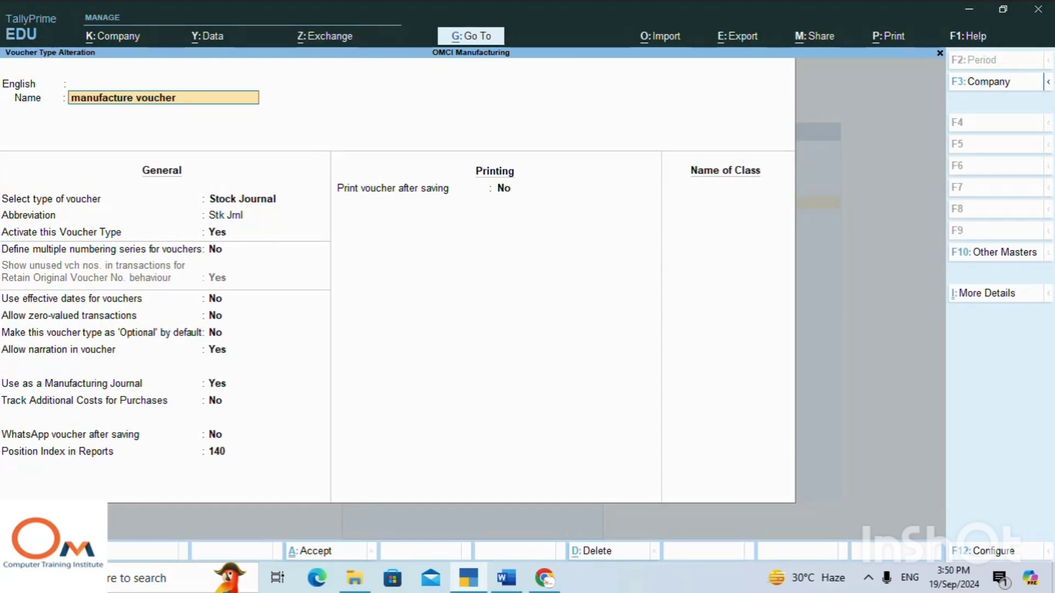
{"action": "key", "text": "BackSpace"}
{"action": "key", "text": "Escape"}
{"action": "key", "text": "y"}
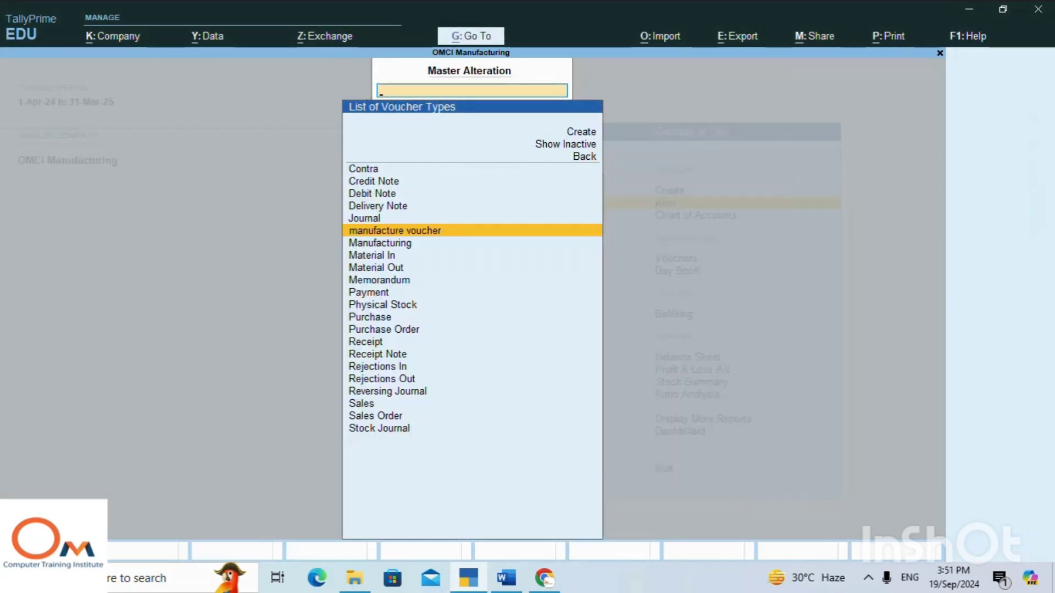
{"action": "key", "text": "Escape"}
{"action": "key", "text": "Escape"}
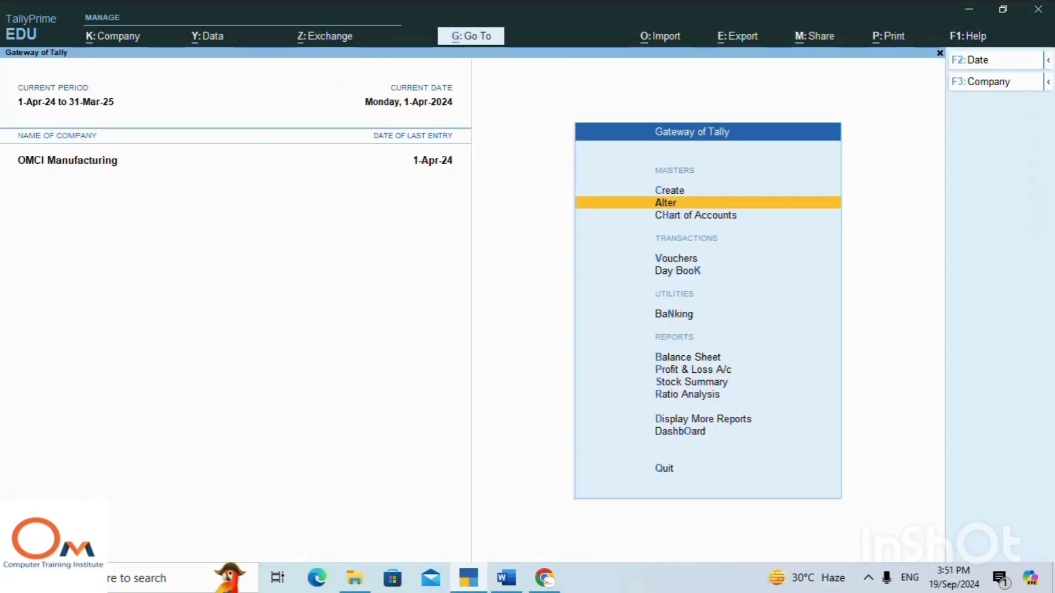
Open voucher entry and switch from payment to a stock journal of the manufacture voucher type.
{"action": "key", "text": "Down"}
{"action": "key", "text": "Down"}
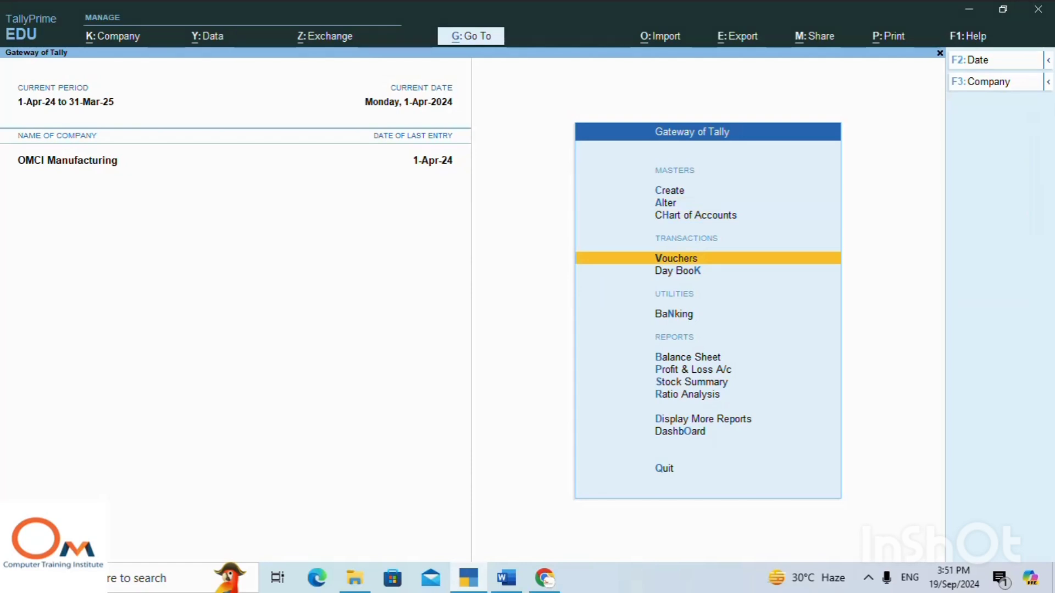
{"action": "key", "text": "Return"}
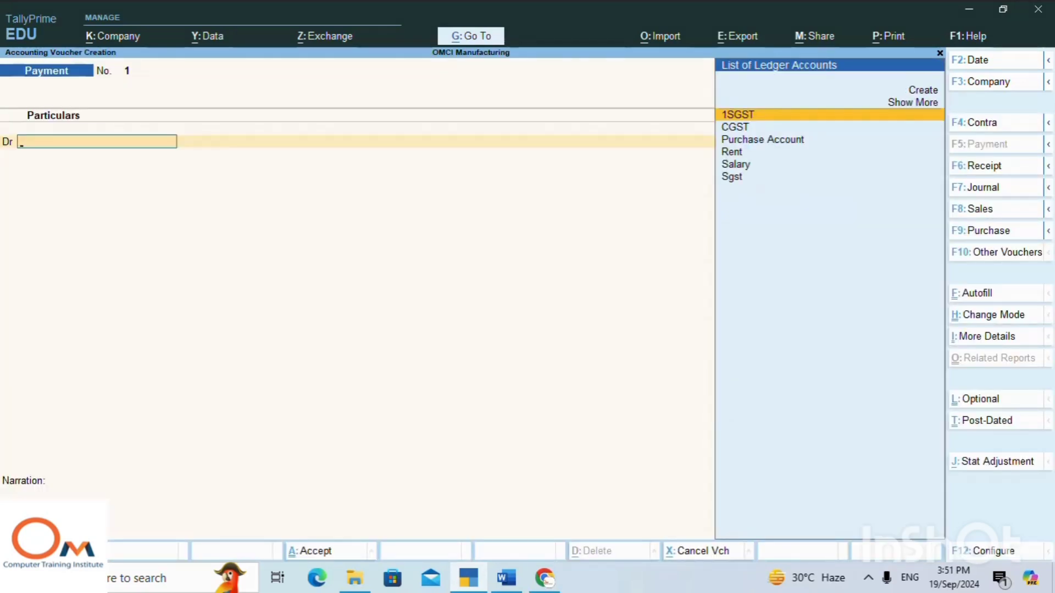
{"action": "left_click", "coordinate": [1050, 167]}
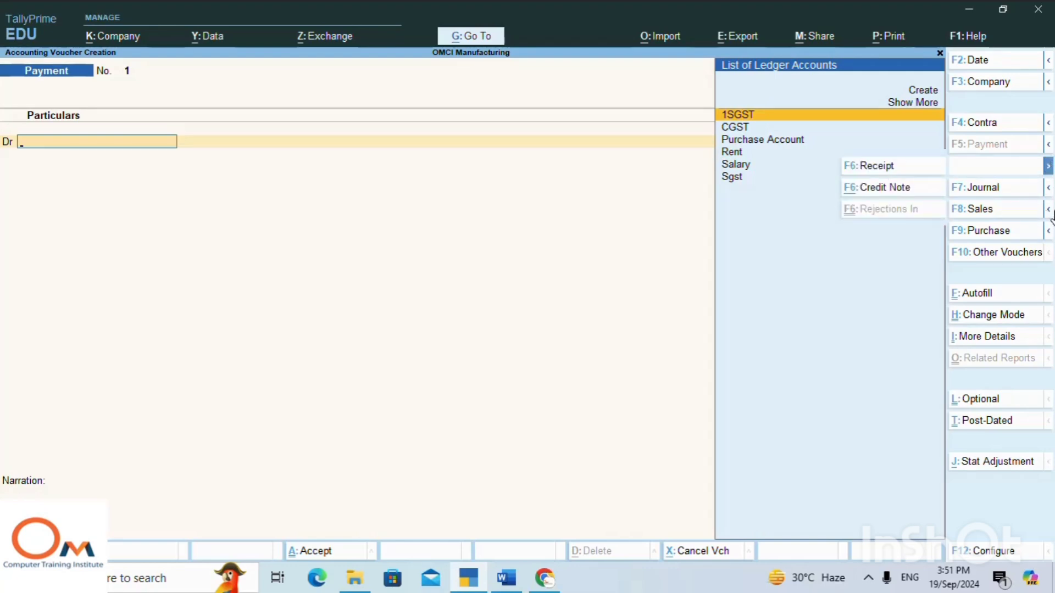
{"action": "left_click", "coordinate": [1049, 188]}
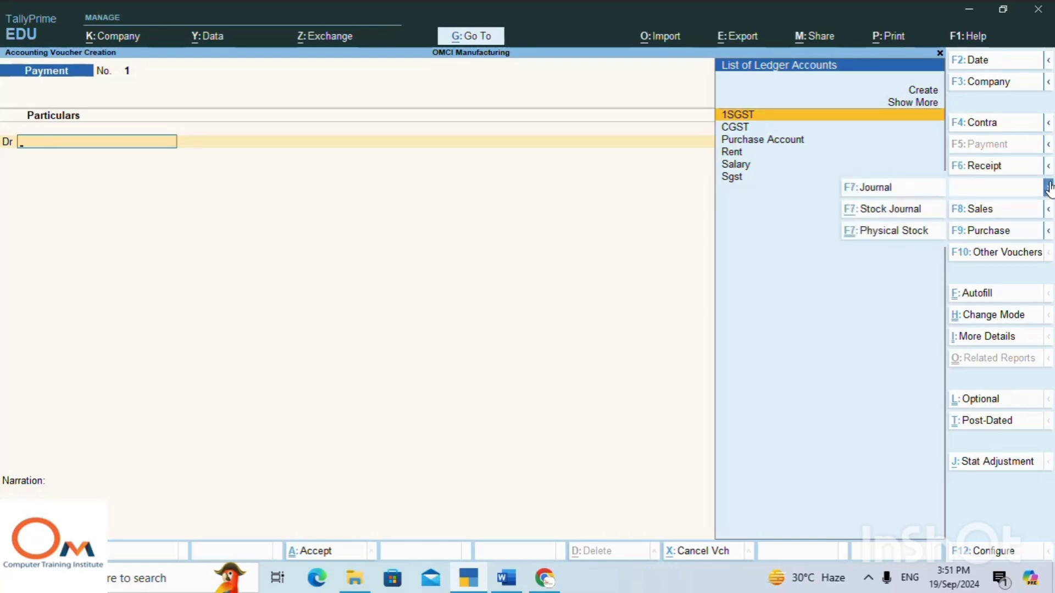
{"action": "left_click", "coordinate": [904, 213]}
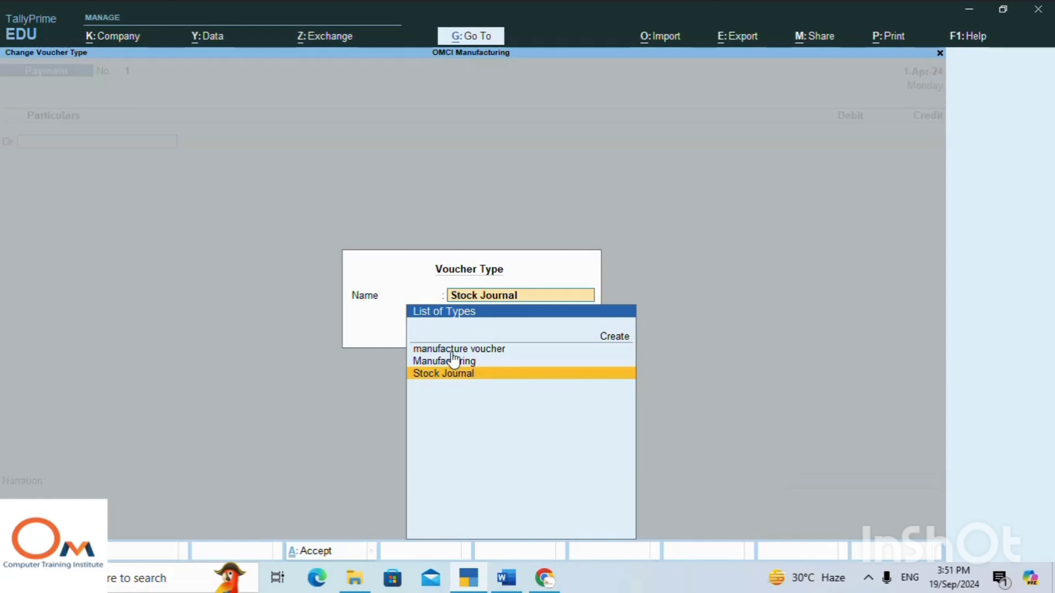
{"action": "key", "text": "Up"}
{"action": "key", "text": "Up"}
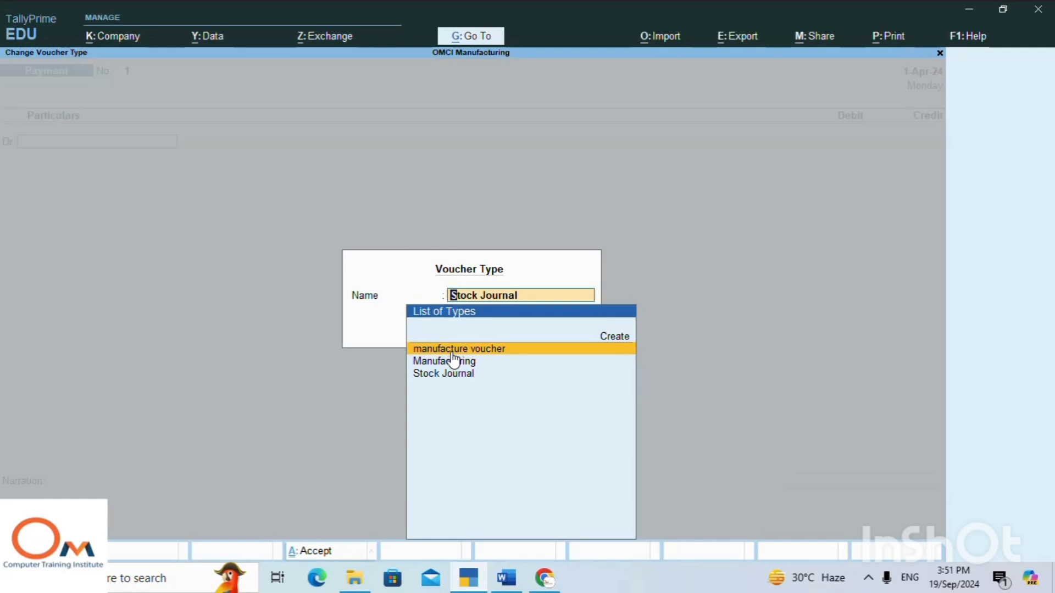
{"action": "key", "text": "Return"}
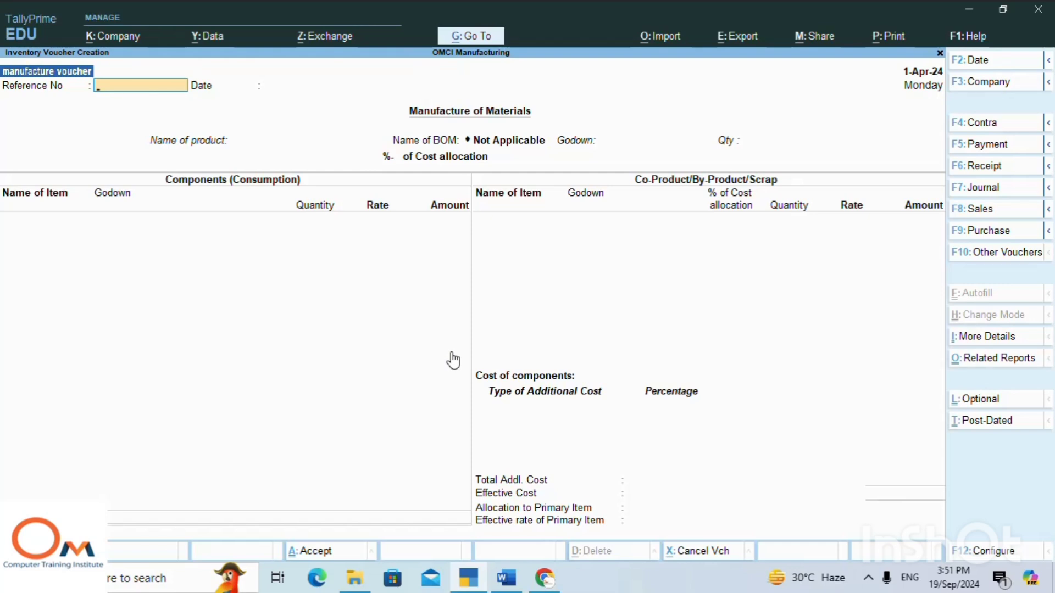
Enter 123 as the manufacture voucher's reference number and keep the reference date of 1-Apr-24.
{"action": "type", "text": "23"}
{"action": "key", "text": "Return"}
{"action": "key", "text": "Return"}
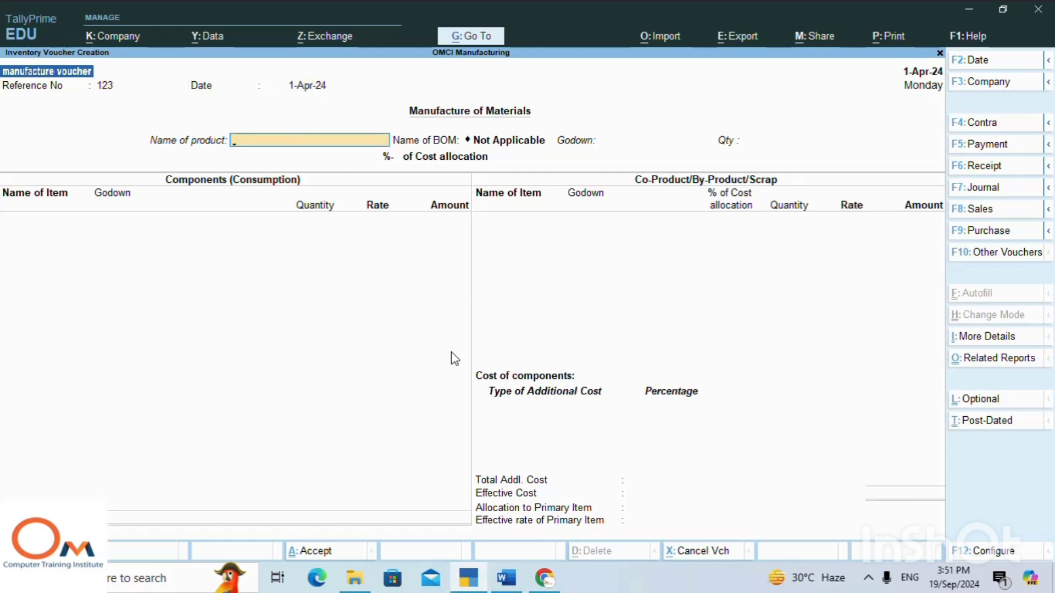
Choose Computer Mun as the product to manufacture with its default bill of materials, and leave its item description blank.
{"action": "type", "text": "C"}
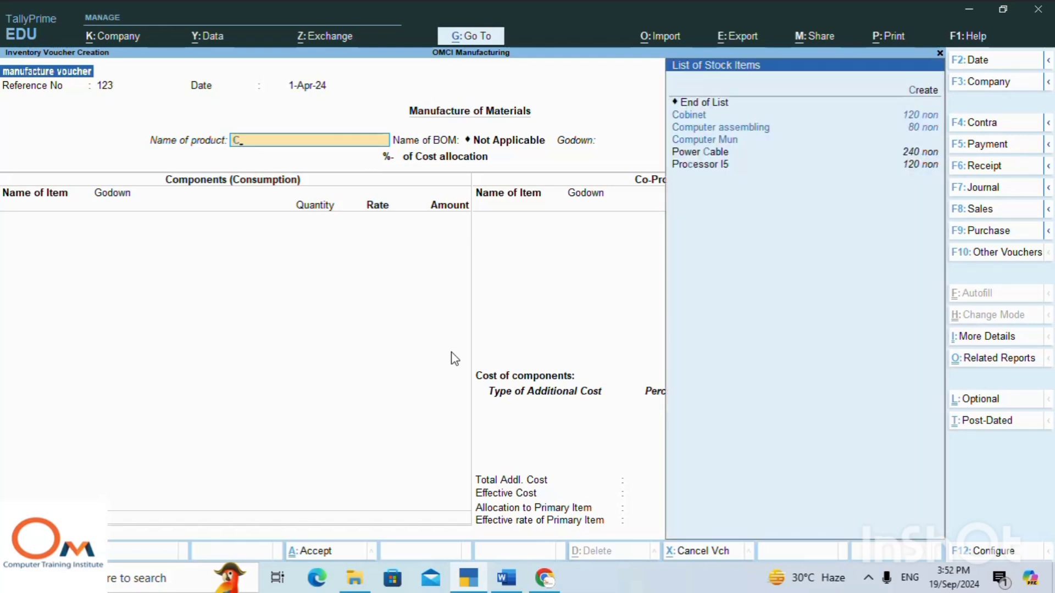
{"action": "key", "text": "Down"}
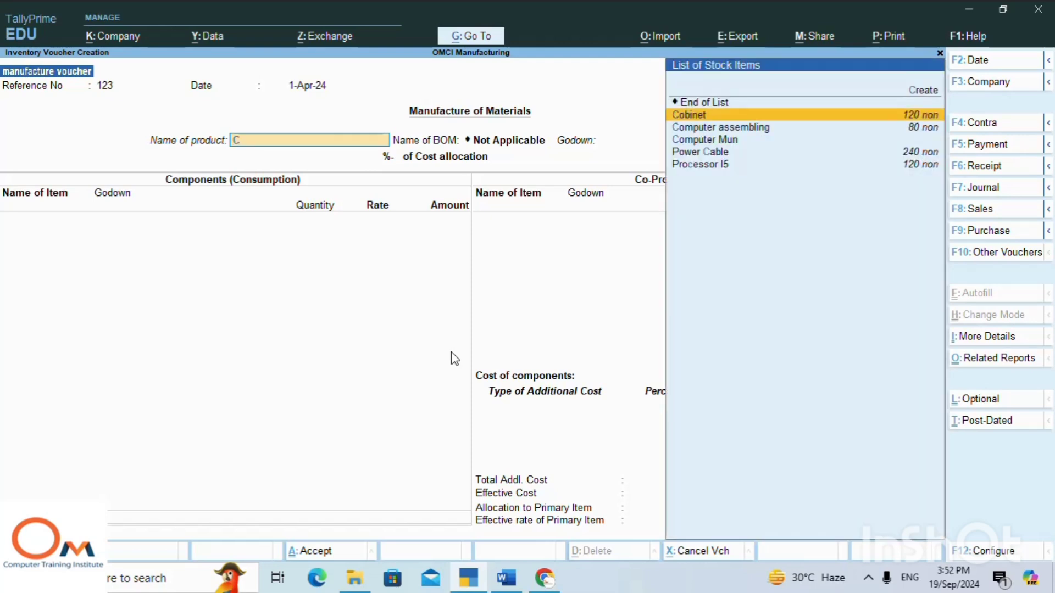
{"action": "key", "text": "Down"}
{"action": "key", "text": "Down"}
{"action": "key", "text": "Down"}
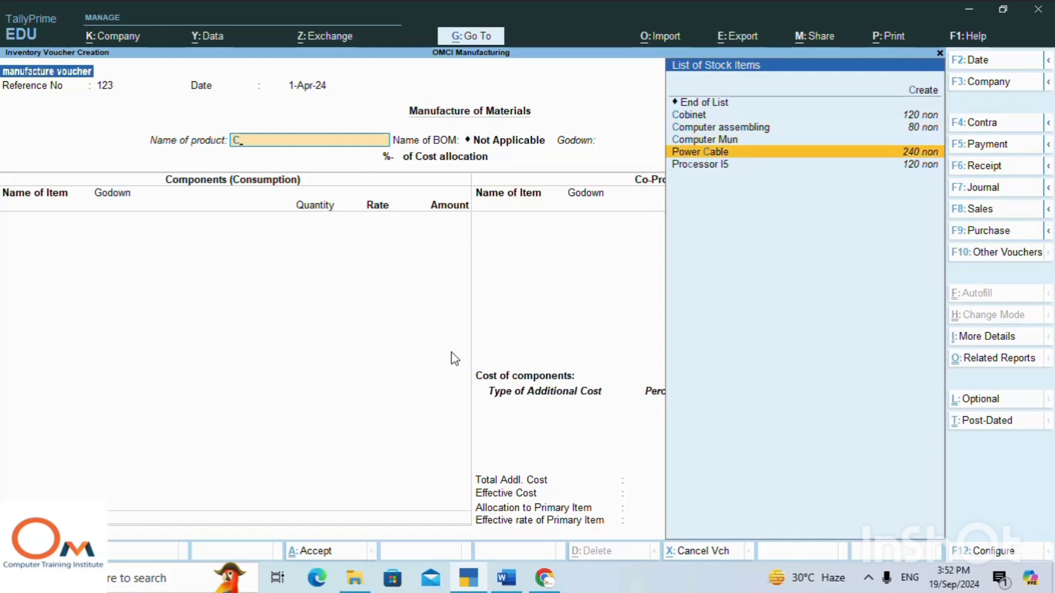
{"action": "key", "text": "Up"}
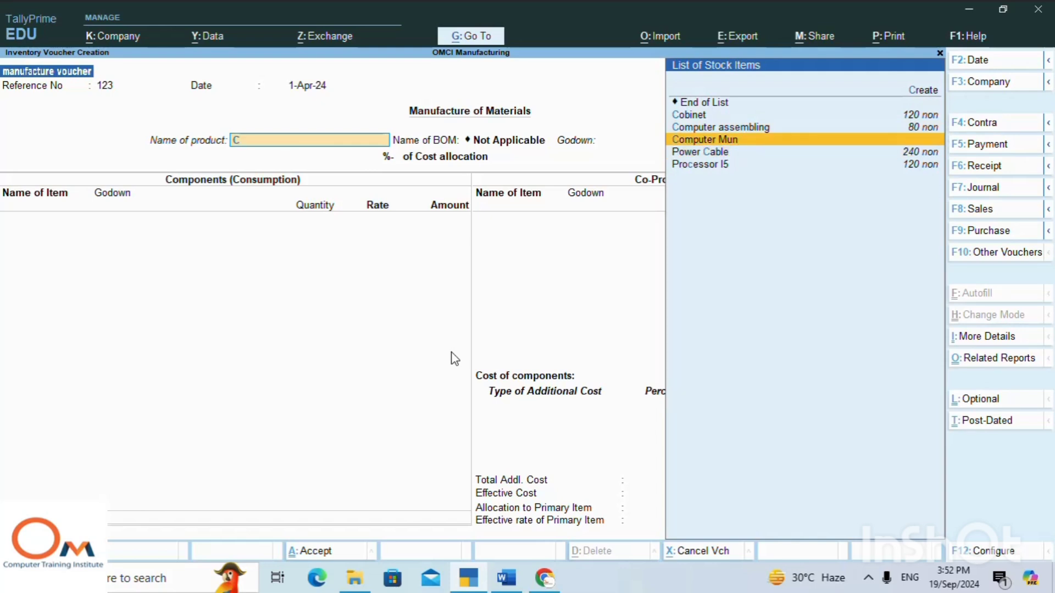
{"action": "key", "text": "Return"}
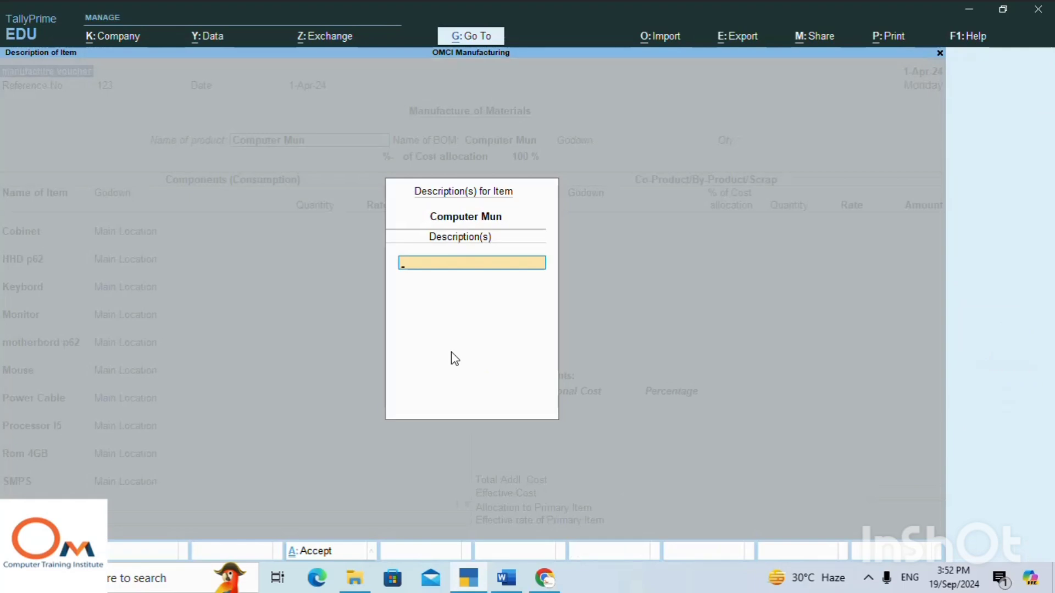
{"action": "key", "text": "Return"}
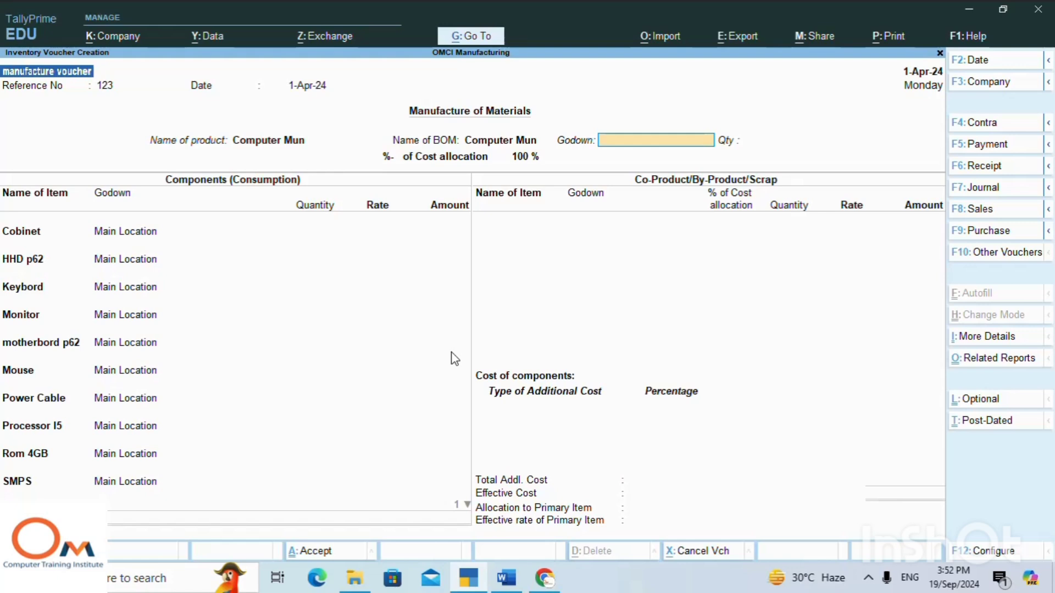
Set the product's godown to Main Location and the quantity to manufacture to 80.
{"action": "type", "text": "Mai"}
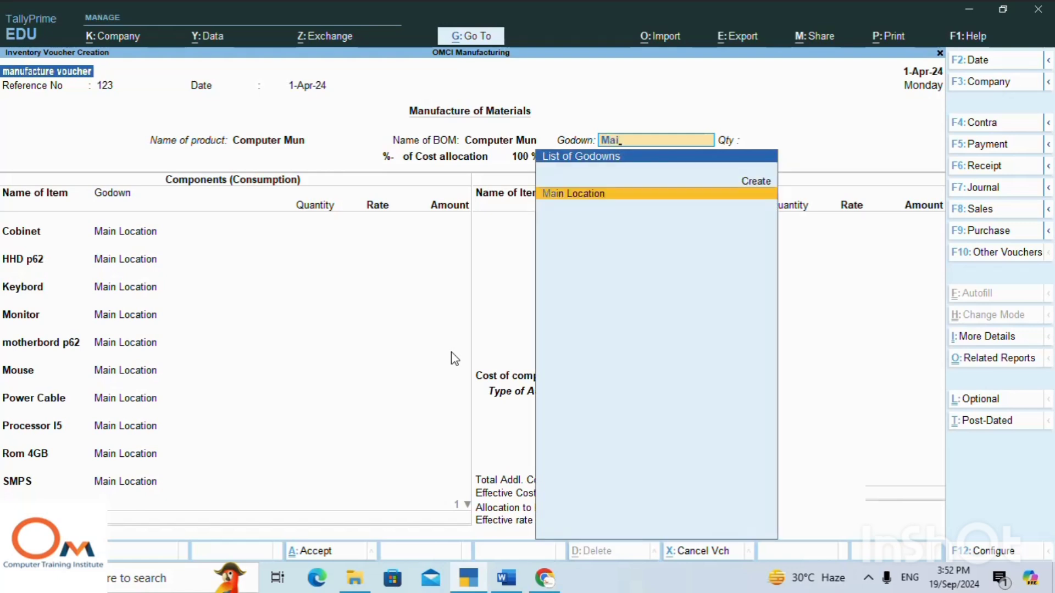
{"action": "key", "text": "Return"}
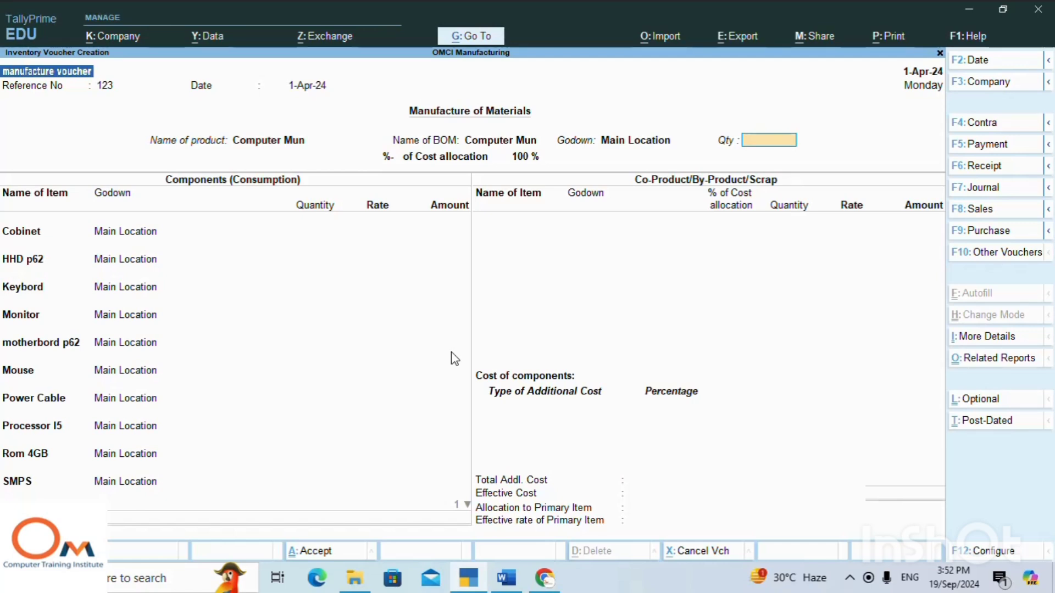
{"action": "type", "text": "80"}
{"action": "key", "text": "Return"}
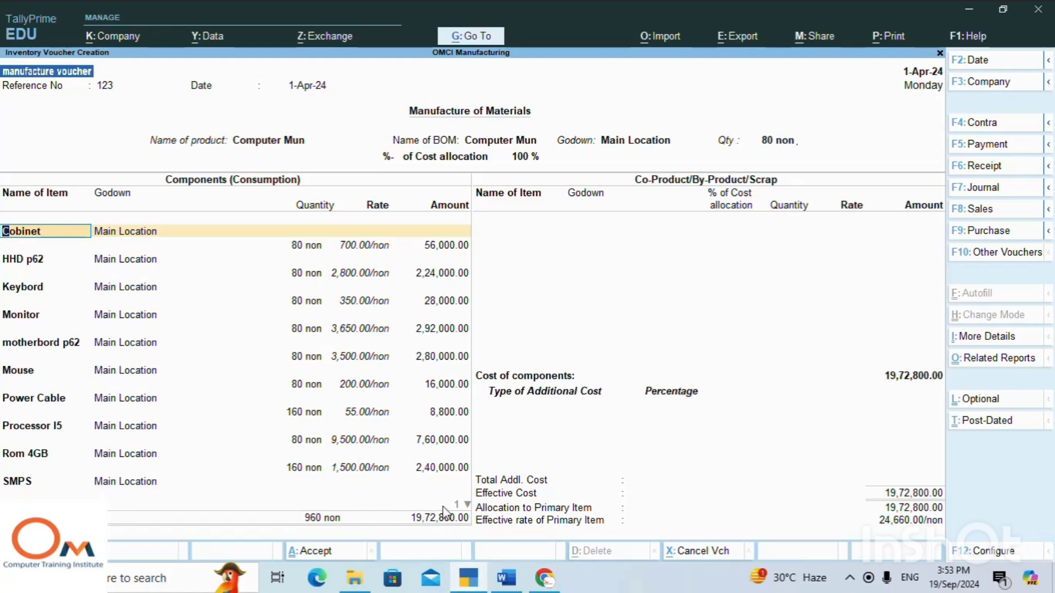
Keep the default godowns, quantities and rates for all components from Cobinet to SMPS, and decline saving the voucher without additional costs.
{"action": "key", "text": "Return"}
{"action": "key", "text": "Return"}
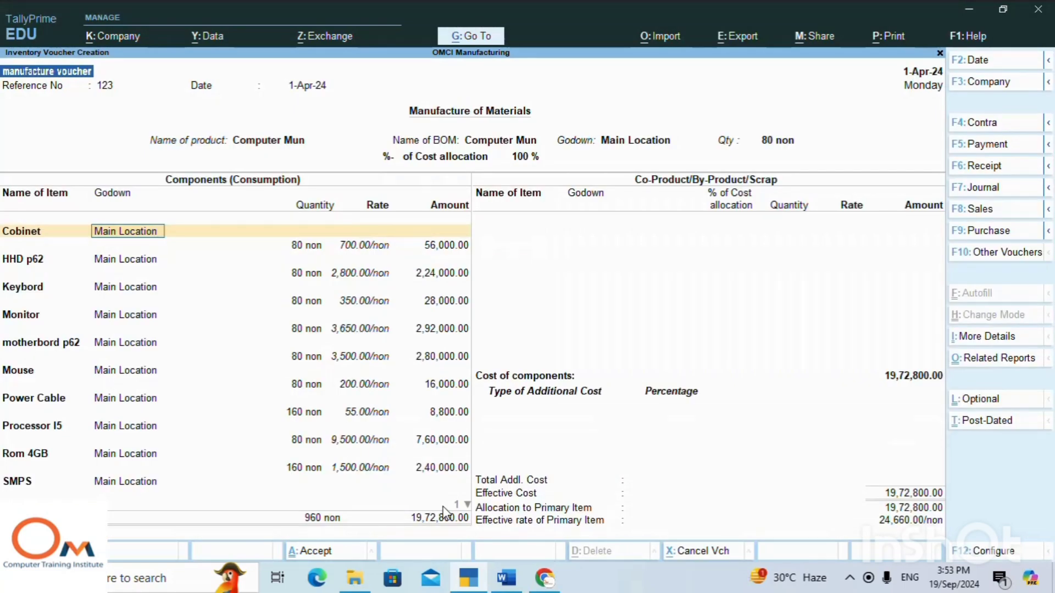
{"action": "key", "text": "Return"}
{"action": "key", "text": "Return"}
{"action": "key", "text": "Return"}
{"action": "key", "text": "Return"}
{"action": "key", "text": "Return"}
{"action": "key", "text": "Return"}
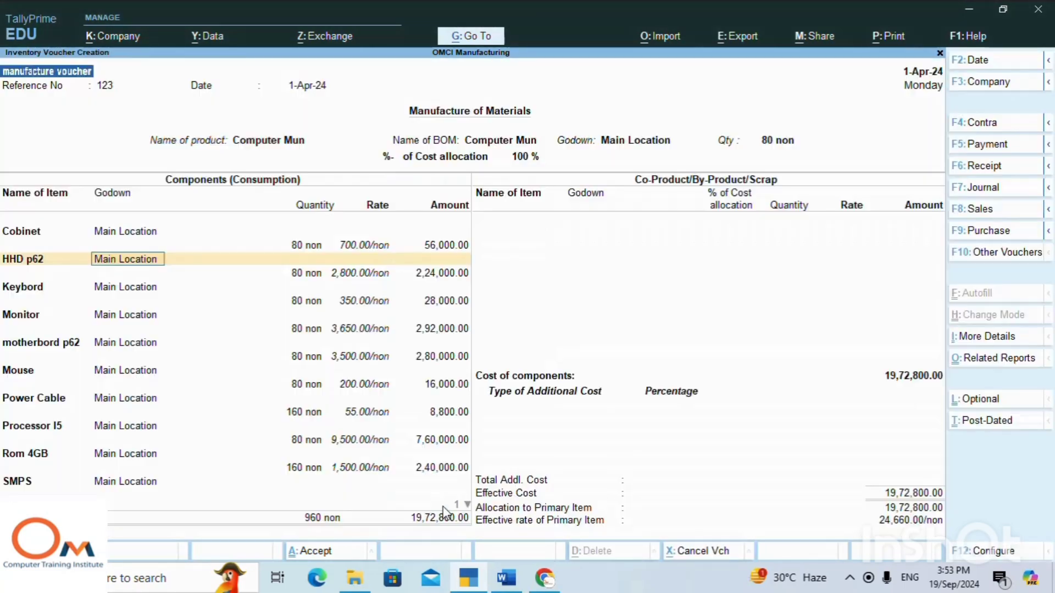
{"action": "key", "text": "Return"}
{"action": "key", "text": "Return"}
{"action": "key", "text": "Return"}
{"action": "key", "text": "Return"}
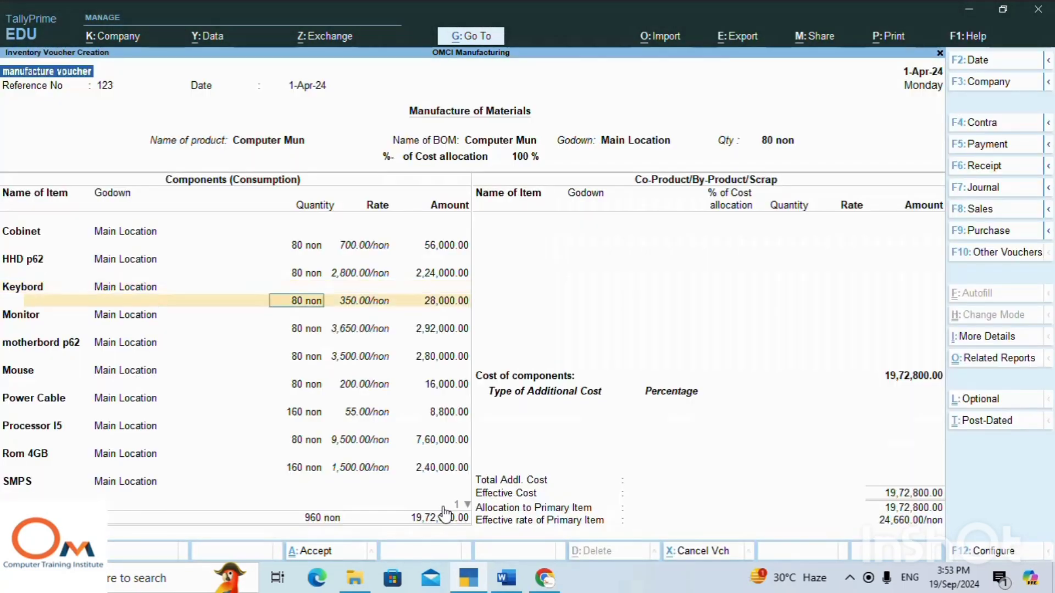
{"action": "key", "text": "Return"}
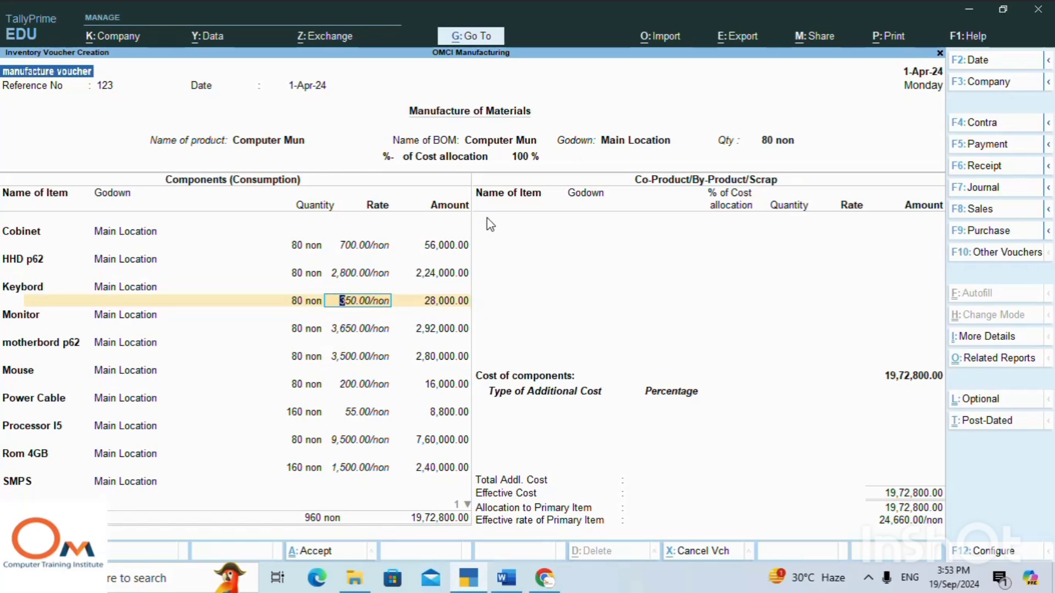
{"action": "key", "text": "Return"}
{"action": "key", "text": "Return"}
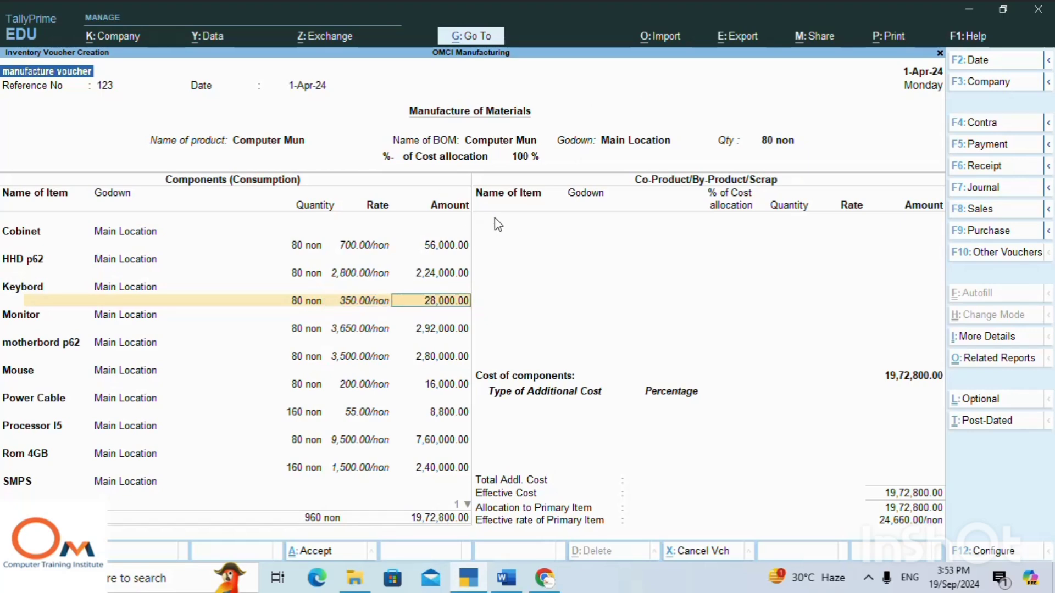
{"action": "key", "text": "Return"}
{"action": "key", "text": "Return"}
{"action": "key", "text": "Return"}
{"action": "key", "text": "Return"}
{"action": "key", "text": "Return"}
{"action": "key", "text": "Return"}
{"action": "key", "text": "Return"}
{"action": "key", "text": "Return"}
{"action": "key", "text": "Return"}
{"action": "key", "text": "Return"}
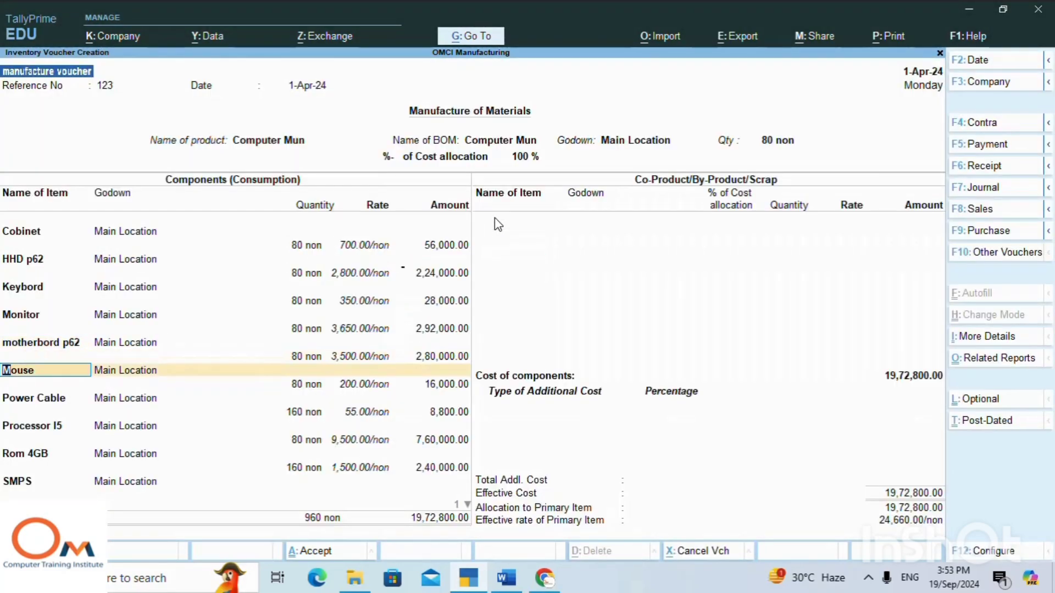
{"action": "key", "text": "Return"}
{"action": "key", "text": "Return"}
{"action": "key", "text": "Return"}
{"action": "key", "text": "Return"}
{"action": "key", "text": "Return"}
{"action": "key", "text": "Return"}
{"action": "key", "text": "Return"}
{"action": "key", "text": "Return"}
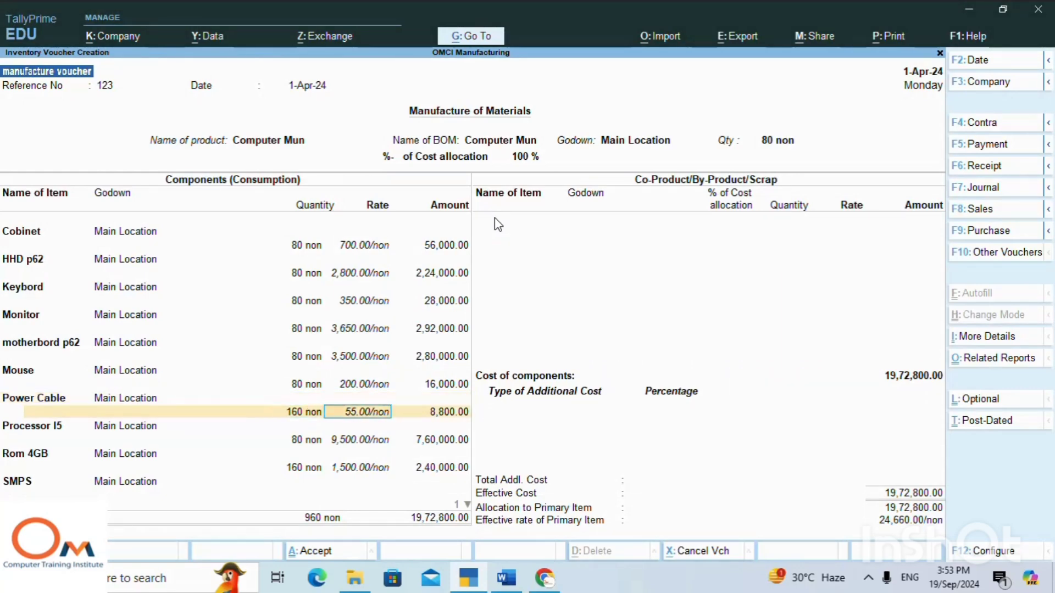
{"action": "key", "text": "Return"}
{"action": "key", "text": "Return"}
{"action": "key", "text": "Return"}
{"action": "key", "text": "Return"}
{"action": "key", "text": "Return"}
{"action": "key", "text": "Return"}
{"action": "key", "text": "Return"}
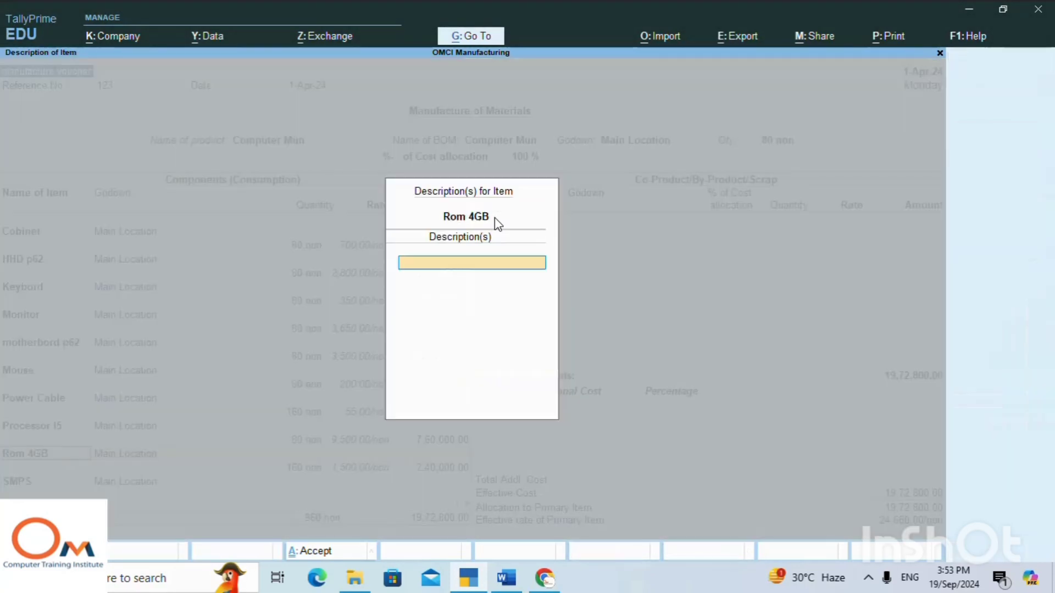
{"action": "key", "text": "Return"}
{"action": "key", "text": "Return"}
{"action": "key", "text": "Return"}
{"action": "key", "text": "Return"}
{"action": "key", "text": "Return"}
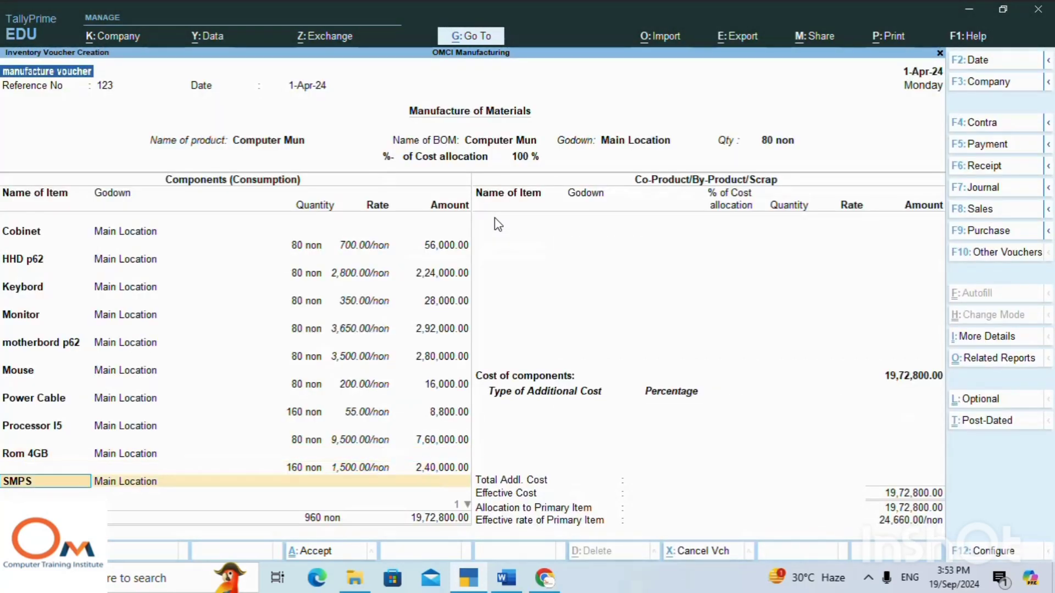
{"action": "key", "text": "Return"}
{"action": "key", "text": "Return"}
{"action": "key", "text": "Return"}
{"action": "key", "text": "Return"}
{"action": "key", "text": "Return"}
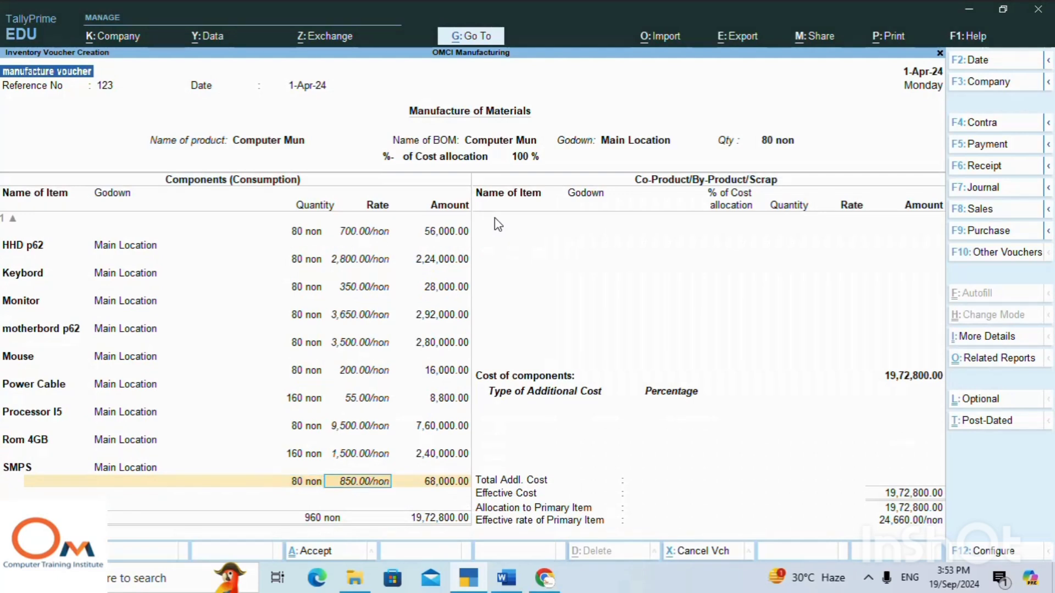
{"action": "key", "text": "Return"}
{"action": "key", "text": "Return"}
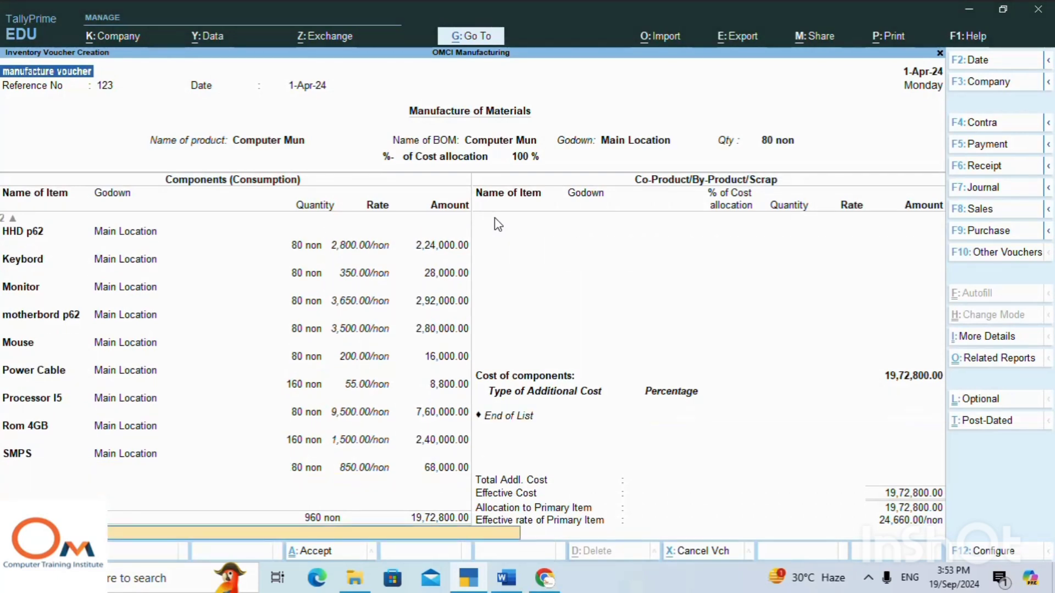
{"action": "key", "text": "Return"}
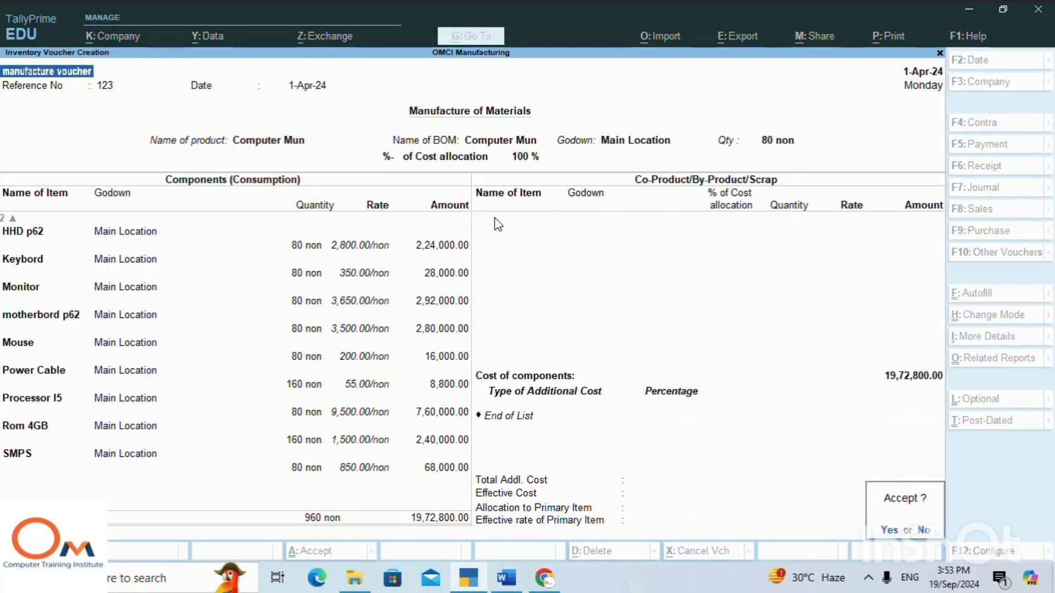
{"action": "left_click", "coordinate": [923, 530]}
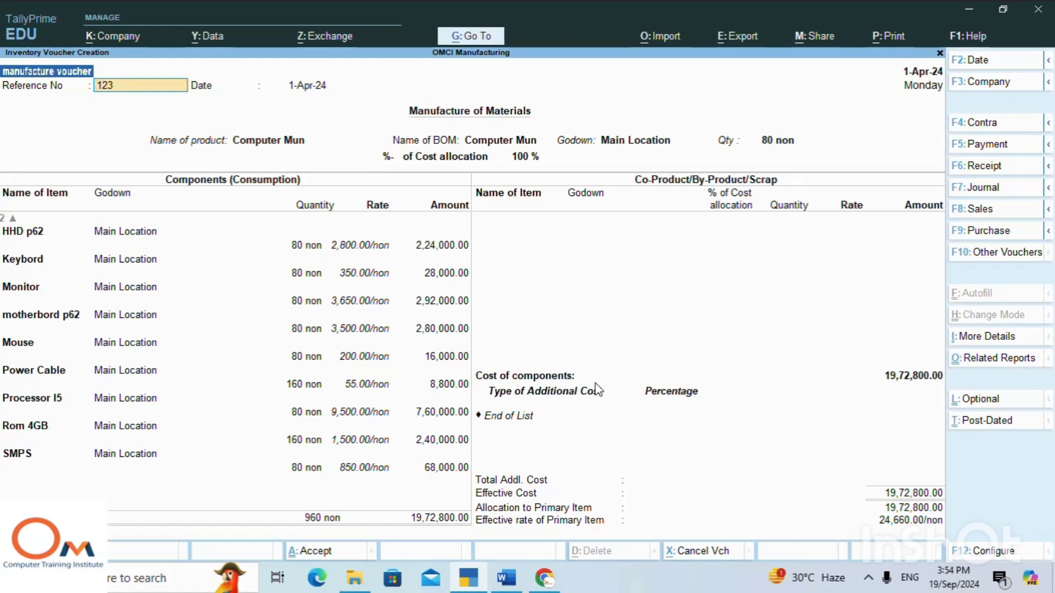
Add Rent as an additional cost of 8,000 without a percentage.
{"action": "left_click", "coordinate": [515, 417]}
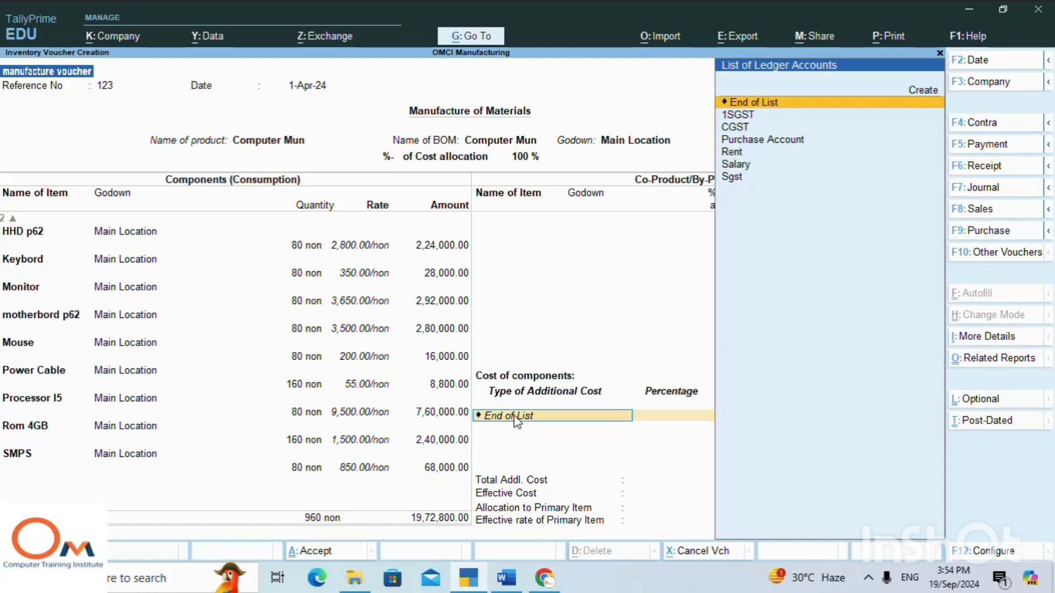
{"action": "key", "text": "Down"}
{"action": "key", "text": "Down"}
{"action": "key", "text": "Down"}
{"action": "key", "text": "Down"}
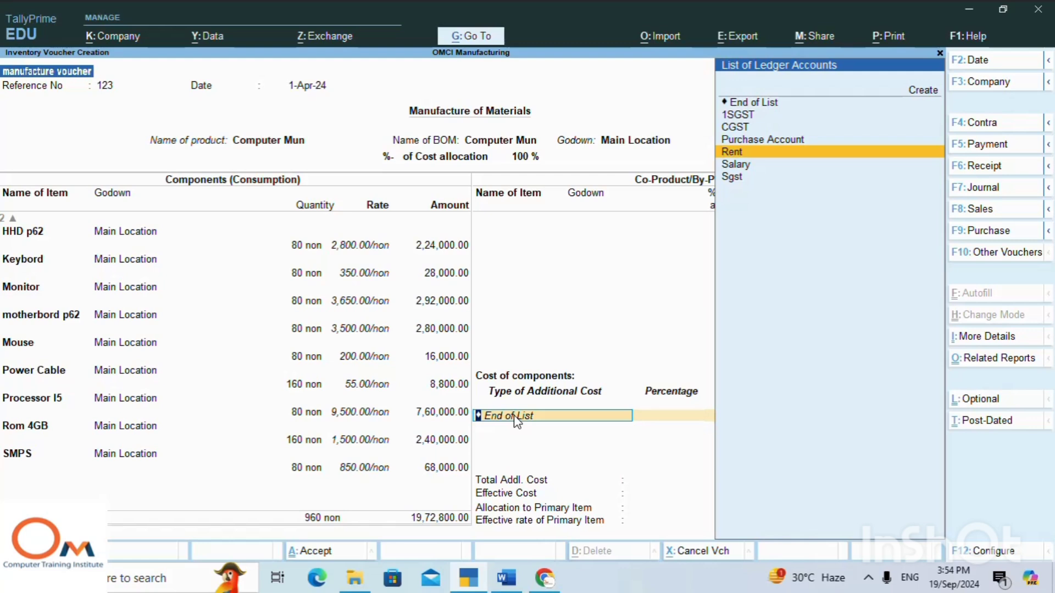
{"action": "key", "text": "Return"}
{"action": "key", "text": "Return"}
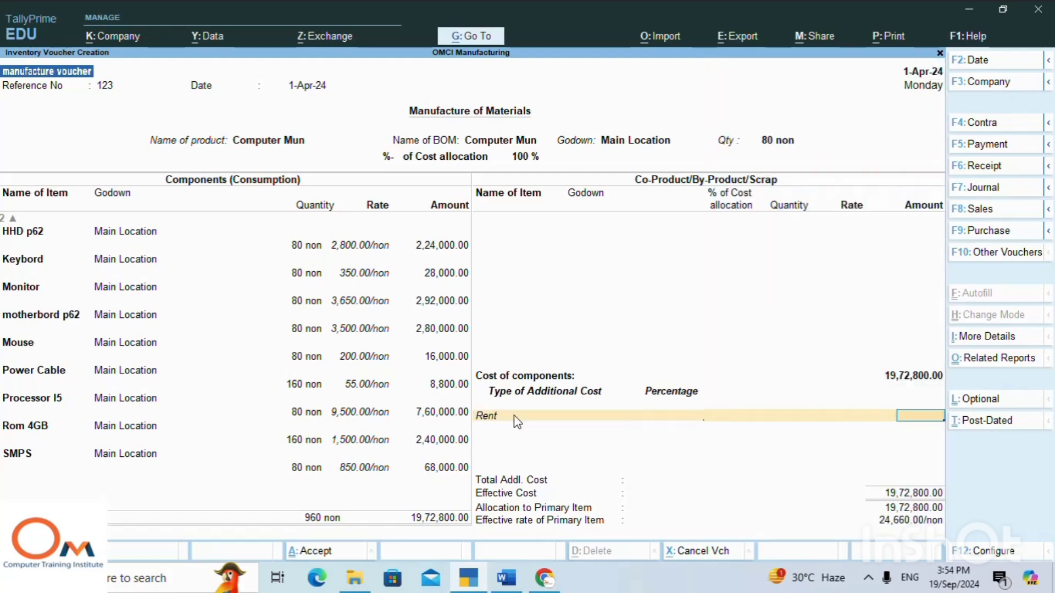
{"action": "type", "text": "8,00"}
{"action": "type", "text": "000"}
{"action": "key", "text": "Return"}
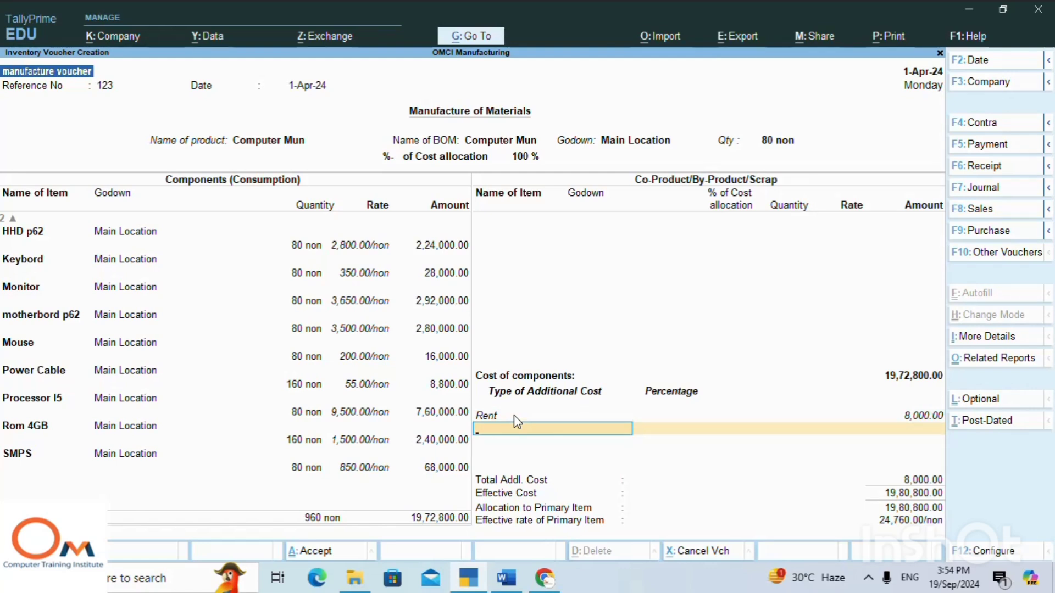
Add Salary as a second additional cost of 10,000 without a percentage.
{"action": "type", "text": "Sa"}
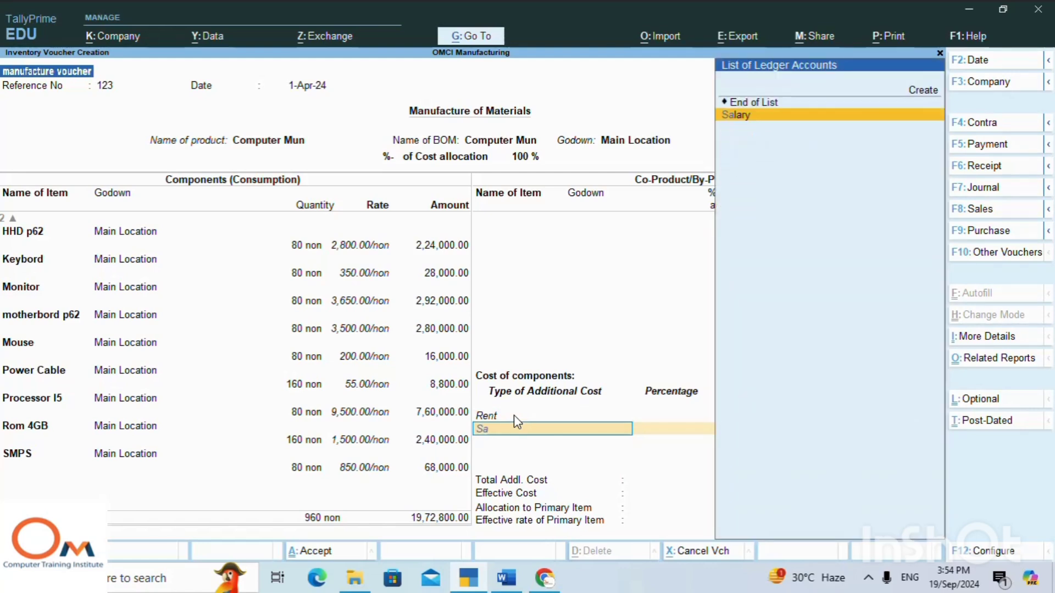
{"action": "key", "text": "Return"}
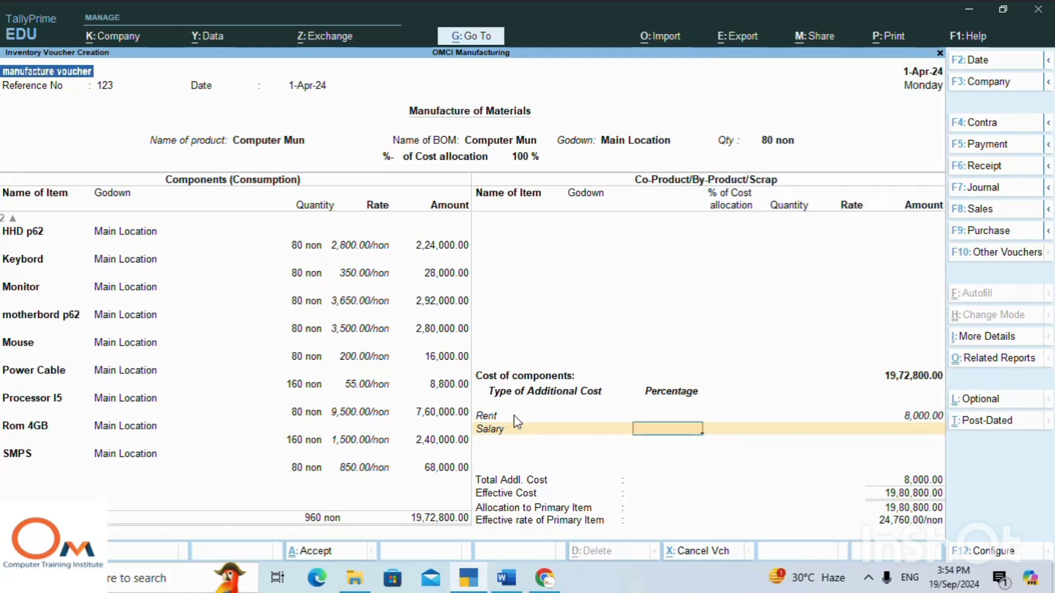
{"action": "key", "text": "Return"}
{"action": "type", "text": "1"}
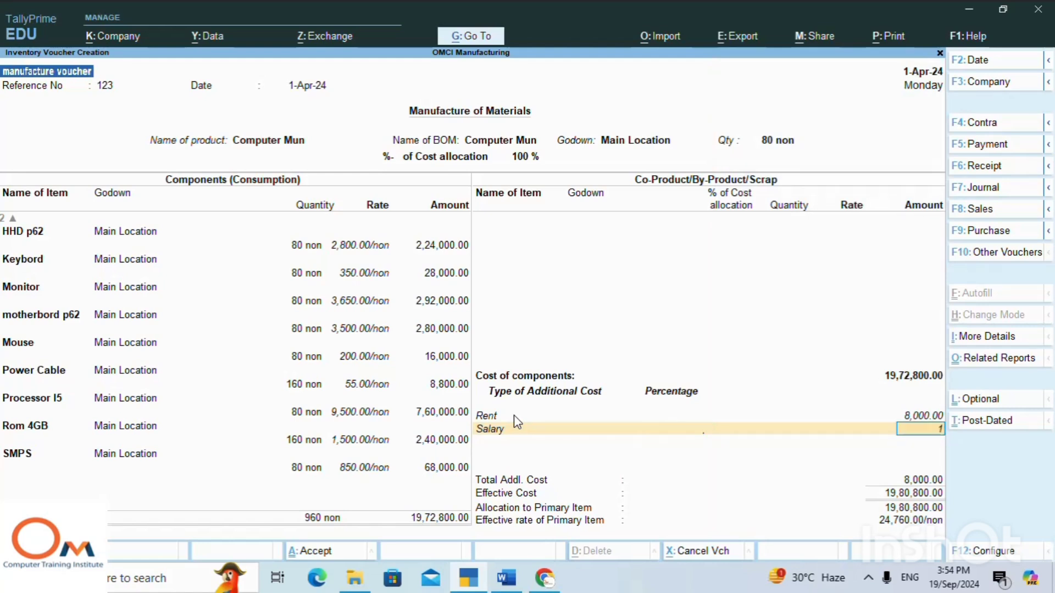
{"action": "type", "text": "0000"}
{"action": "key", "text": "Return"}
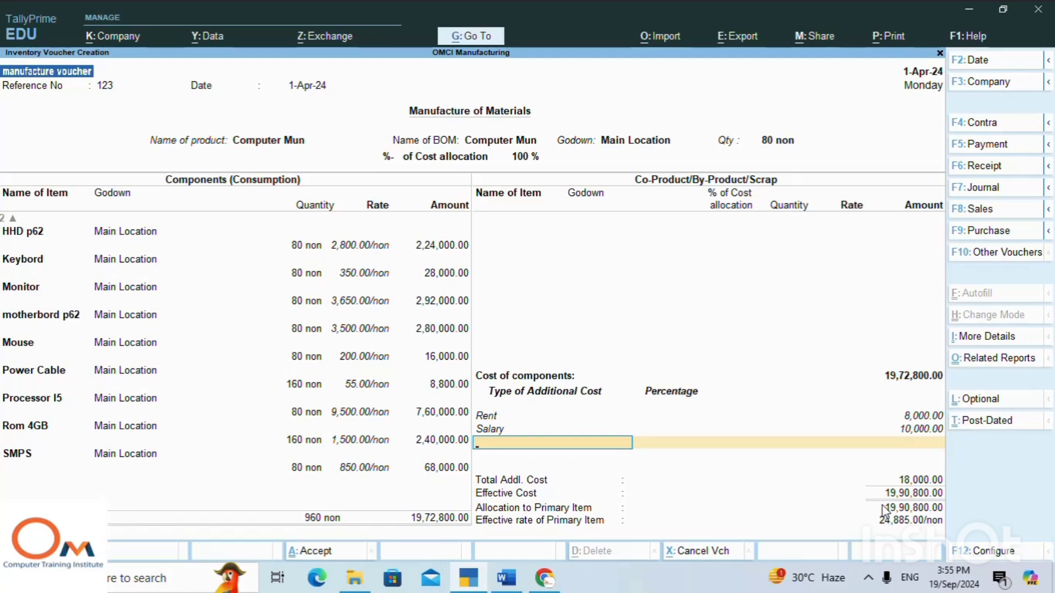
Finish the additional cost list, leave the narration blank and save the manufacture voucher.
{"action": "key", "text": "Return"}
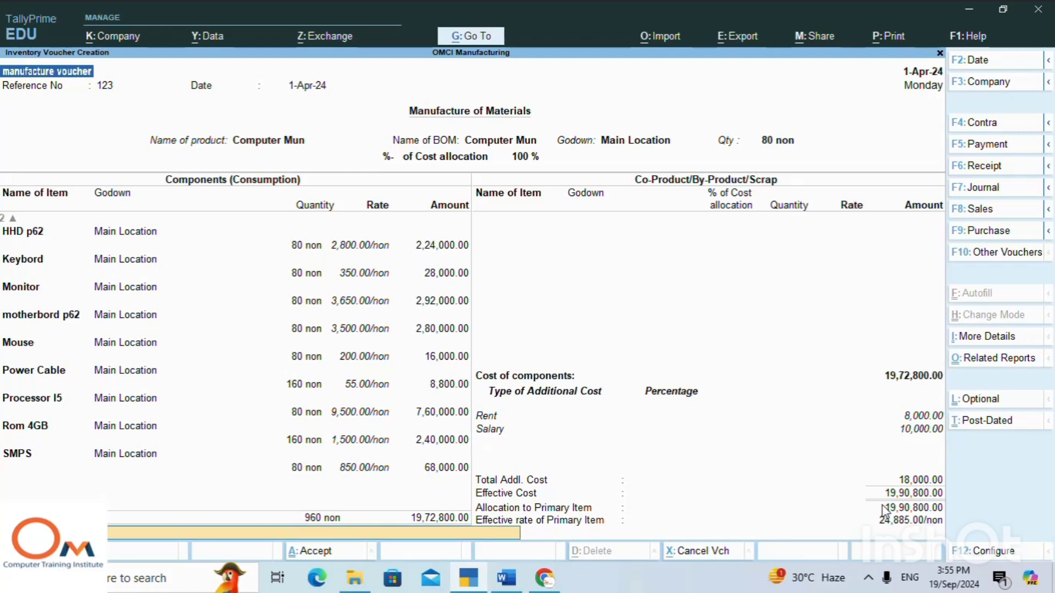
{"action": "key", "text": "Return"}
{"action": "key", "text": "Return"}
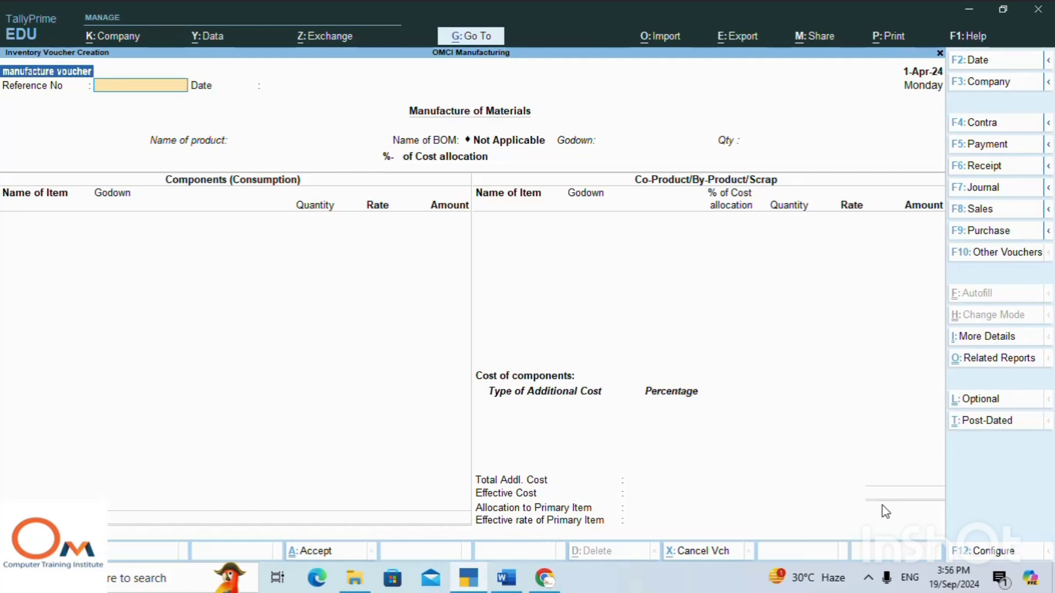
{"action": "left_click", "coordinate": [869, 579]}
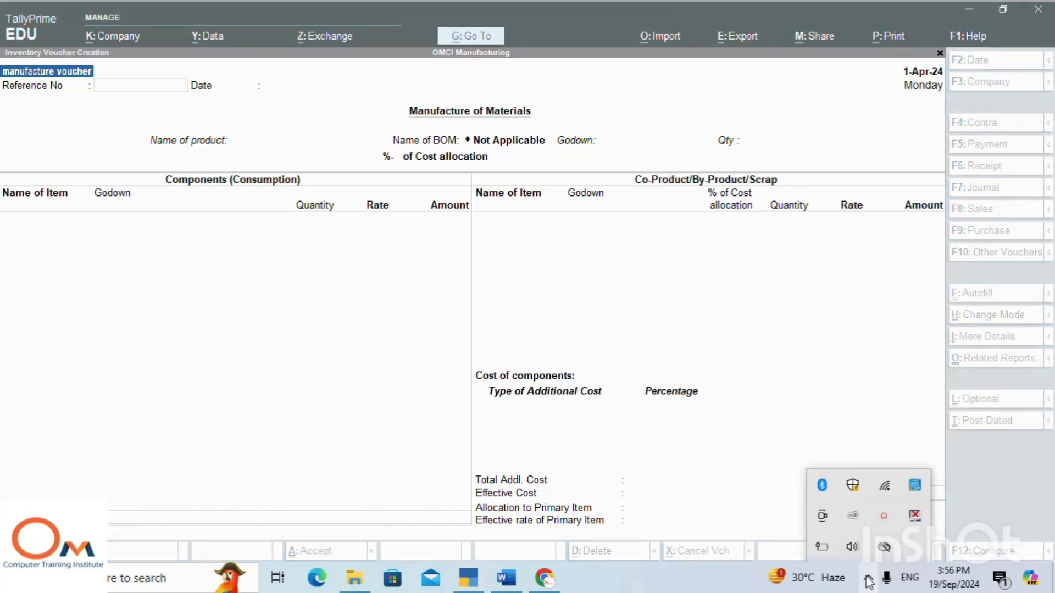
{"action": "left_click", "coordinate": [883, 516]}
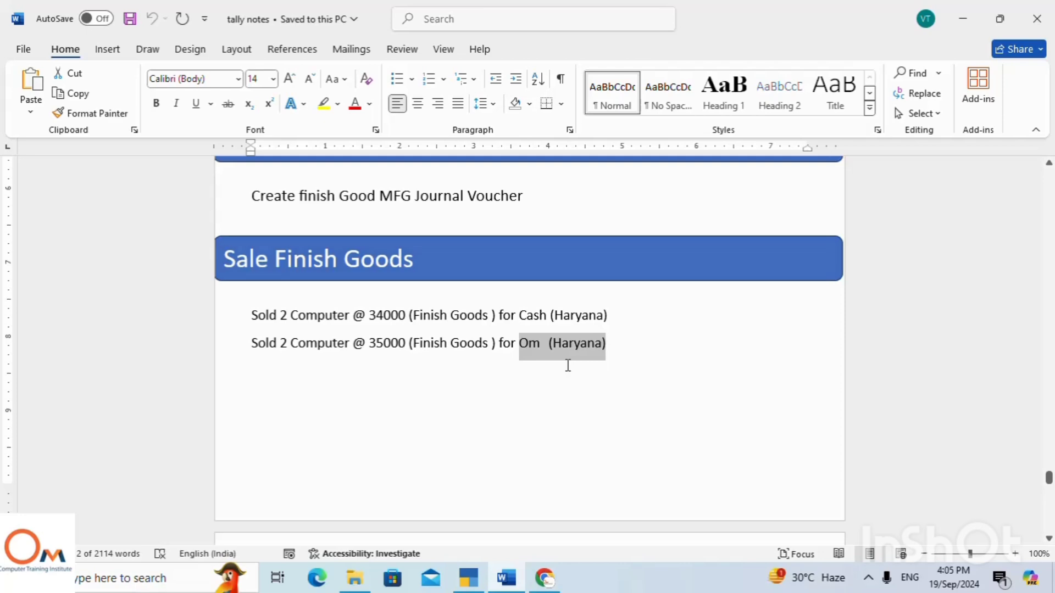
Review the Word notes on the manufacturing account, raw material purchases, bill of material and manufacturing journal voucher.
{"action": "scroll", "coordinate": [567, 365], "scroll_direction": "up", "scroll_amount": 10}
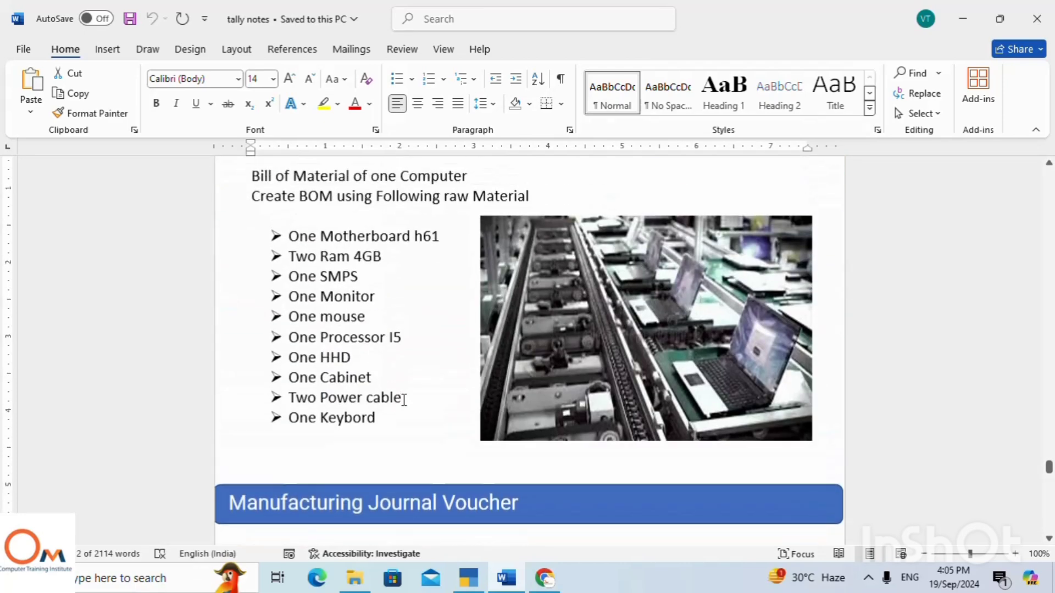
{"action": "scroll", "coordinate": [559, 411], "scroll_direction": "up", "scroll_amount": 12}
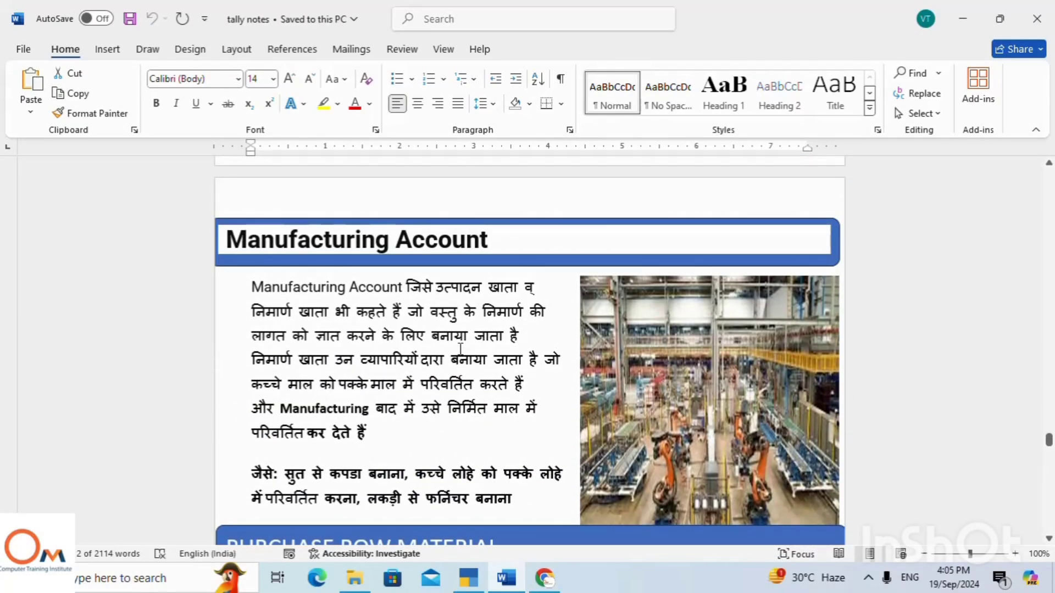
{"action": "scroll", "coordinate": [479, 336], "scroll_direction": "down", "scroll_amount": 4}
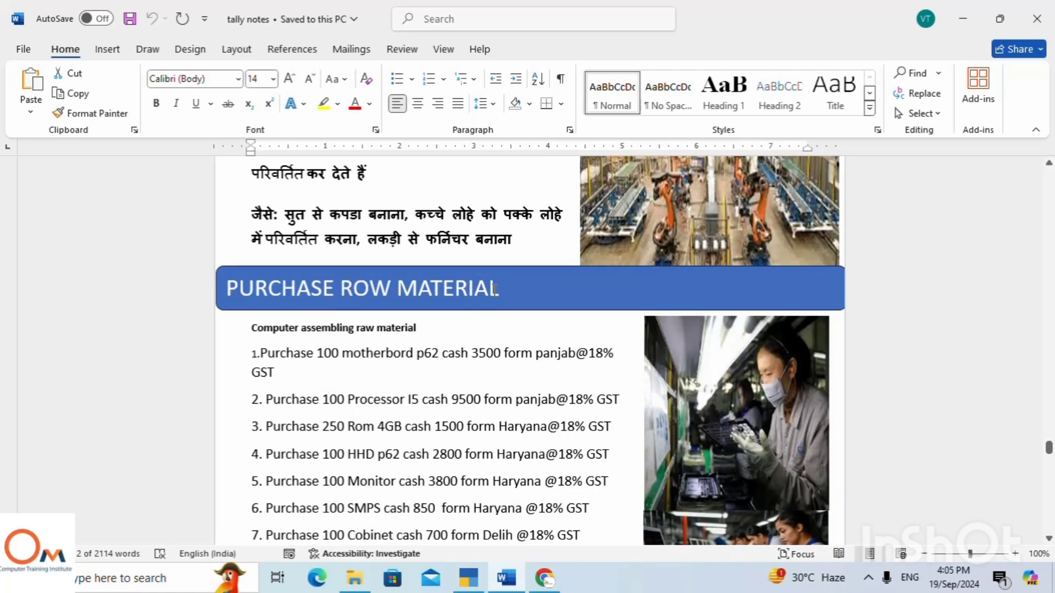
{"action": "scroll", "coordinate": [494, 290], "scroll_direction": "down", "scroll_amount": 10}
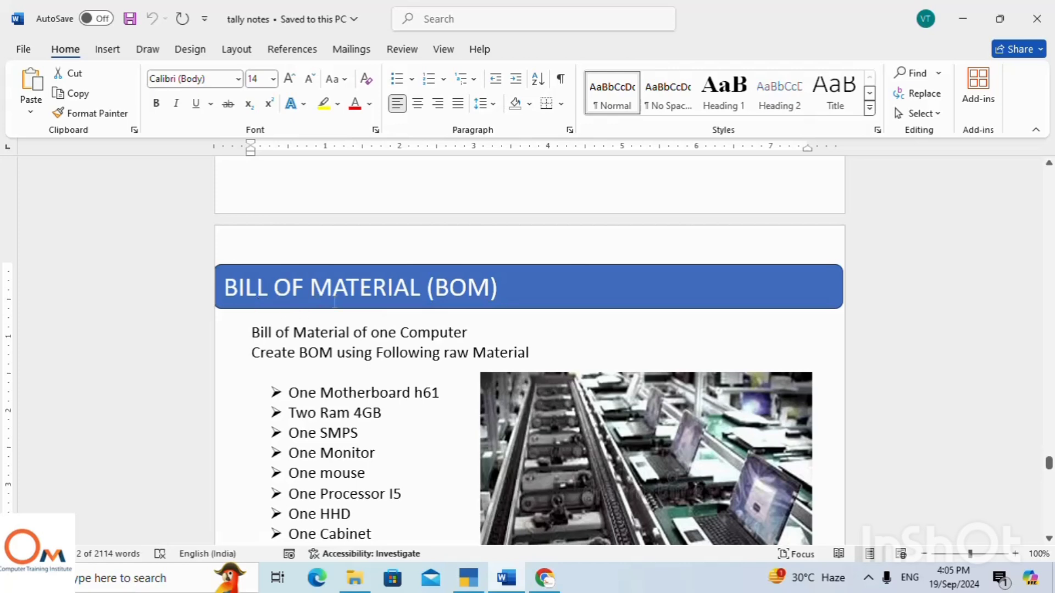
{"action": "scroll", "coordinate": [464, 344], "scroll_direction": "down", "scroll_amount": 3}
{"action": "scroll", "coordinate": [464, 344], "scroll_direction": "up", "scroll_amount": 1}
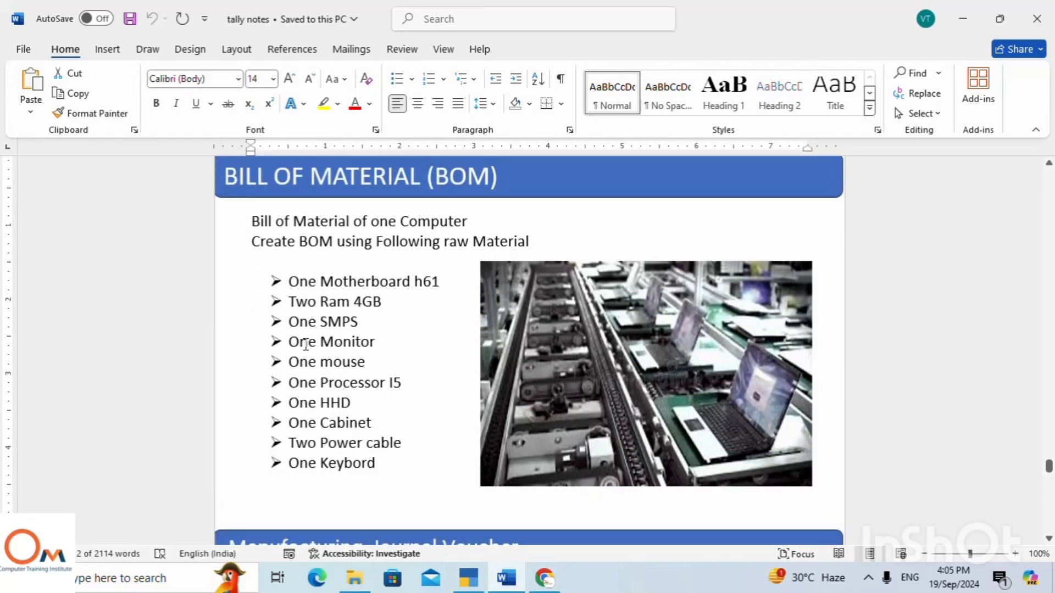
{"action": "scroll", "coordinate": [305, 344], "scroll_direction": "down", "scroll_amount": 4}
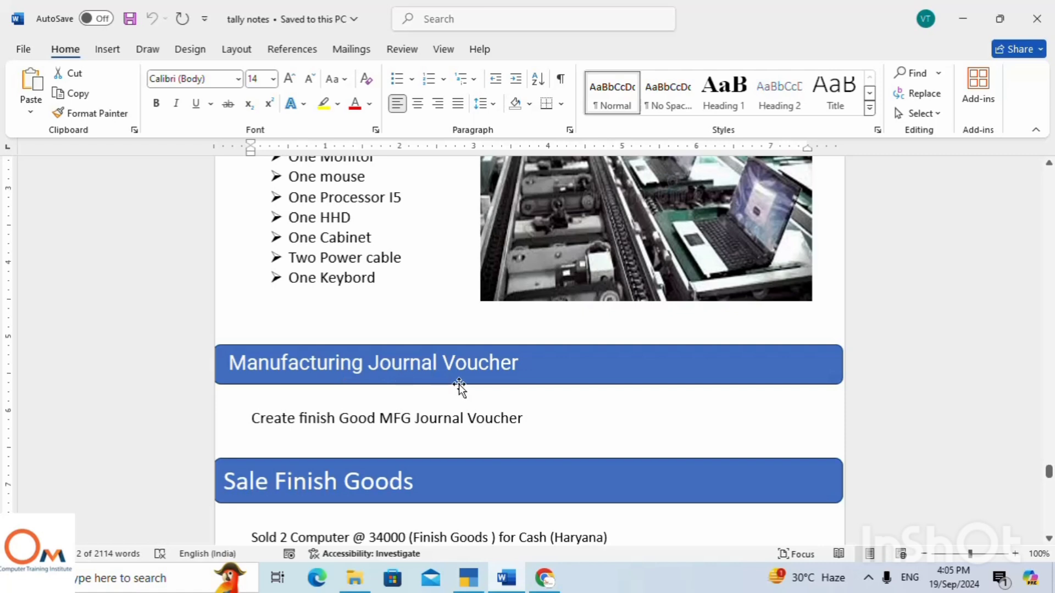
{"action": "scroll", "coordinate": [461, 387], "scroll_direction": "down", "scroll_amount": 5}
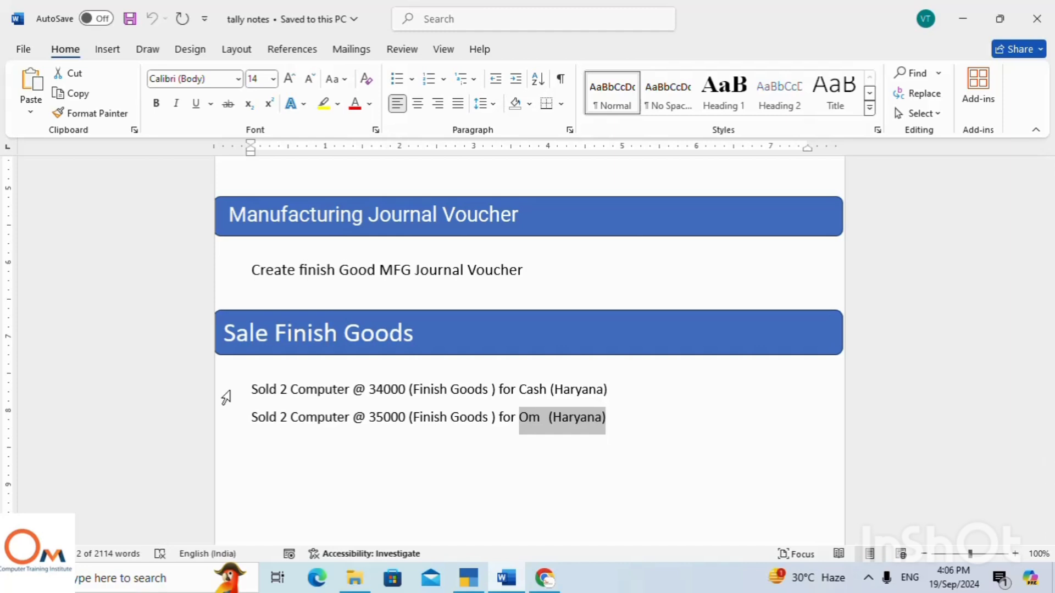
Examine the Sale Finish Goods section of the notes and select its two computer sale transactions.
{"action": "scroll", "coordinate": [317, 379], "scroll_direction": "up", "scroll_amount": 4}
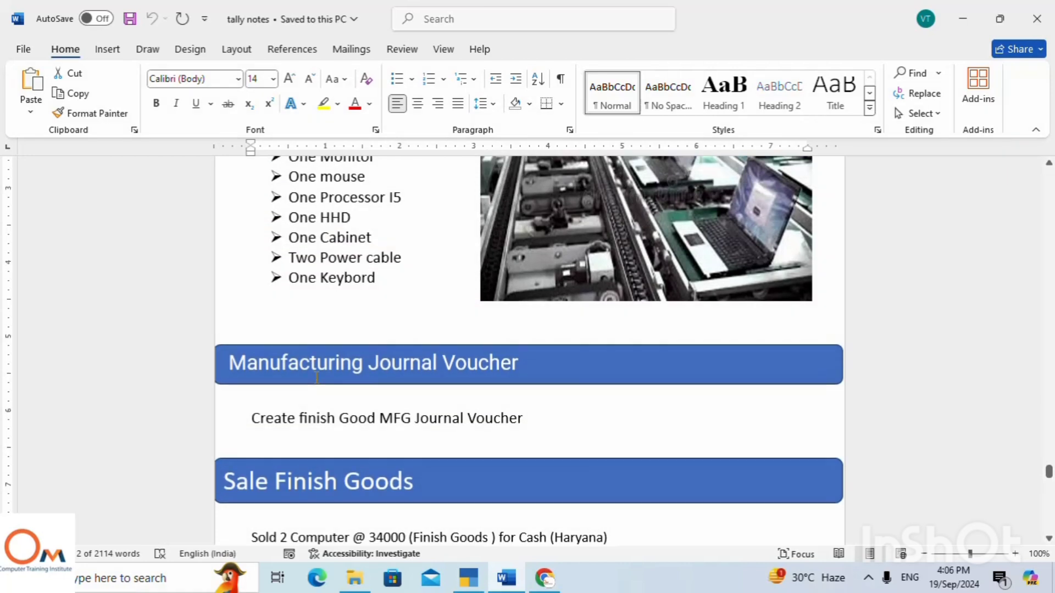
{"action": "scroll", "coordinate": [316, 377], "scroll_direction": "down", "scroll_amount": 4}
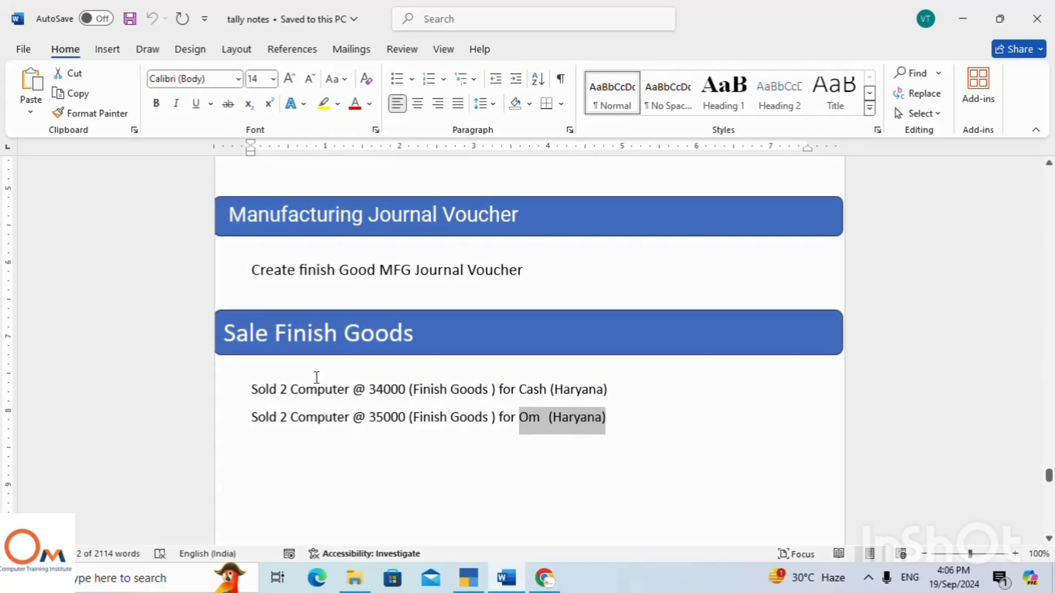
{"action": "scroll", "coordinate": [335, 363], "scroll_direction": "down", "scroll_amount": 1}
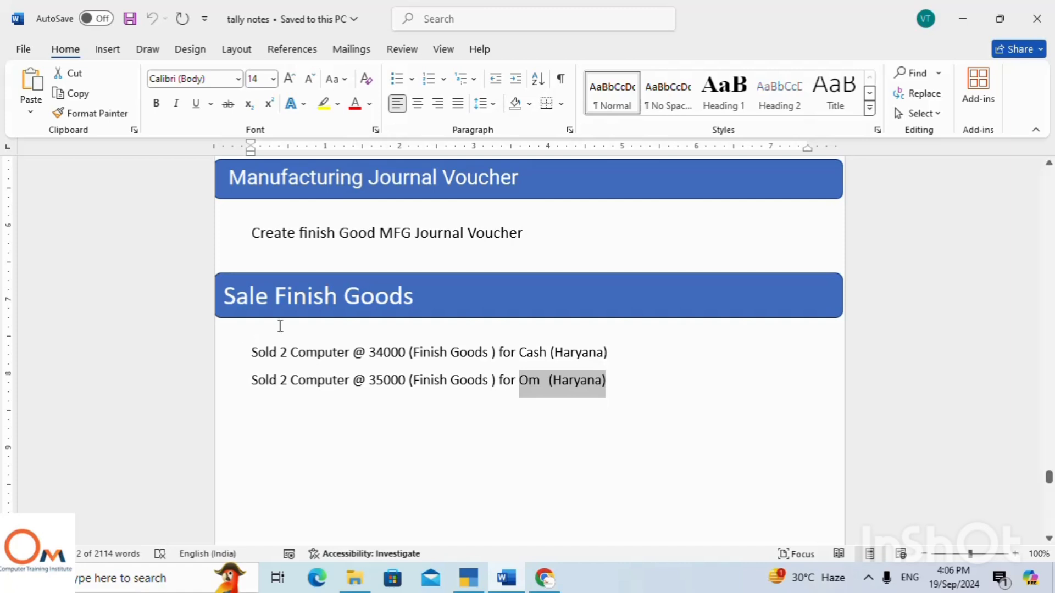
{"action": "scroll", "coordinate": [371, 266], "scroll_direction": "up", "scroll_amount": 1}
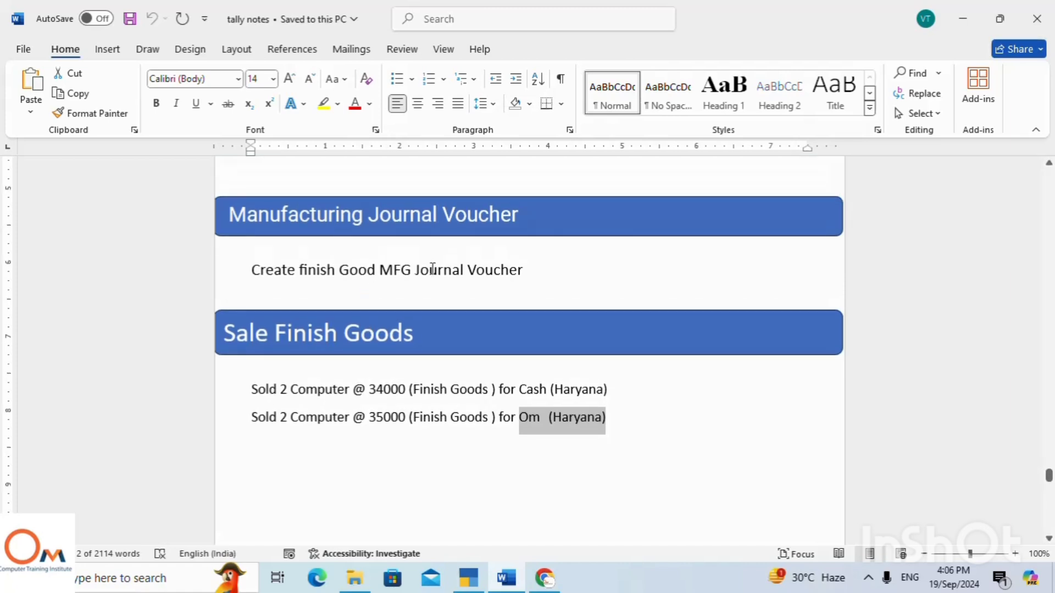
{"action": "scroll", "coordinate": [604, 324], "scroll_direction": "down", "scroll_amount": 1}
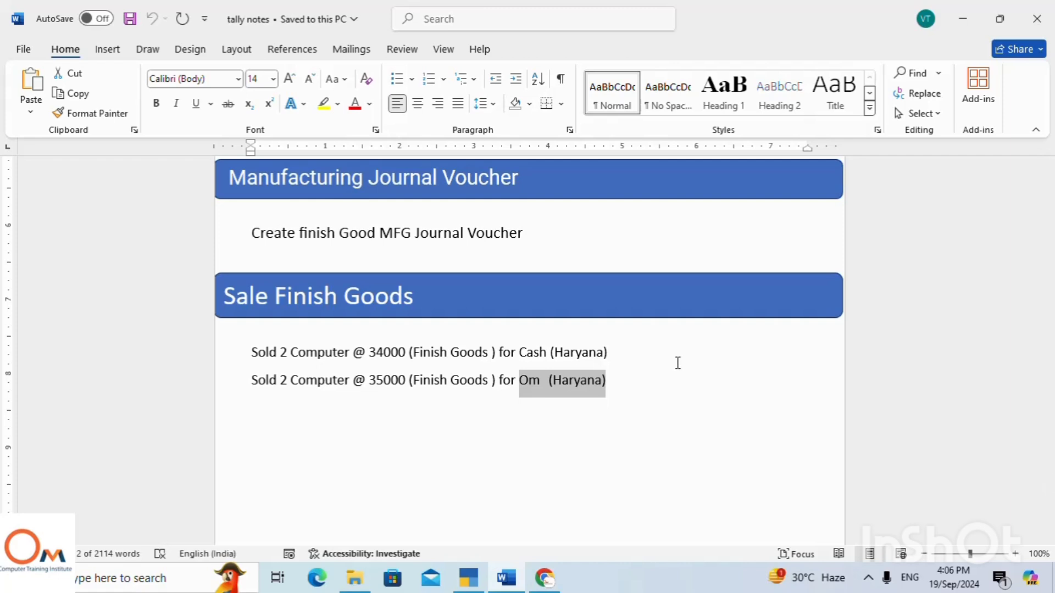
{"action": "left_click", "coordinate": [629, 379]}
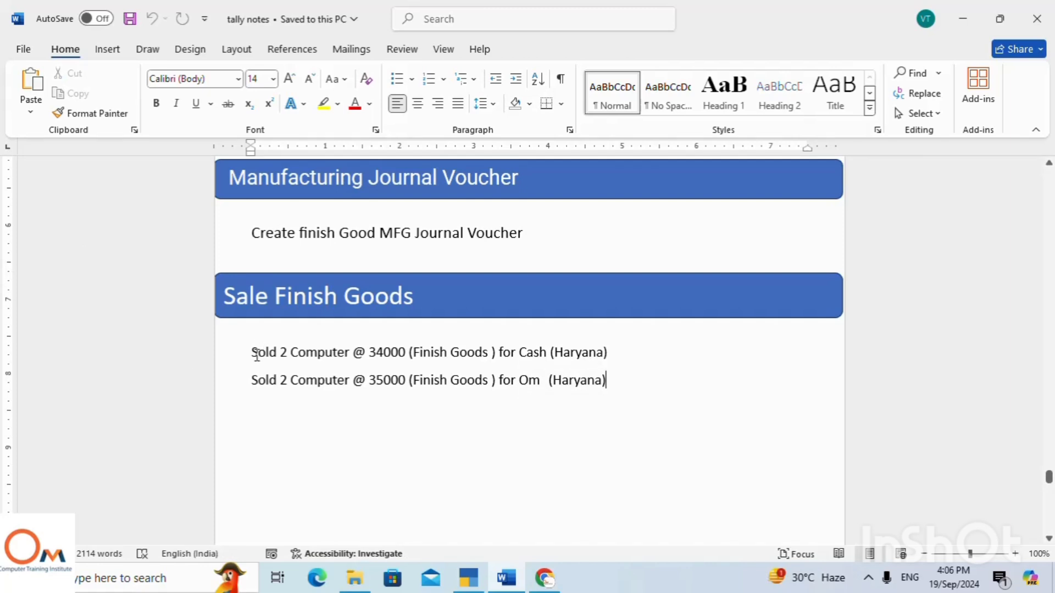
{"action": "left_click_drag", "start_coordinate": [256, 355], "coordinate": [631, 377]}
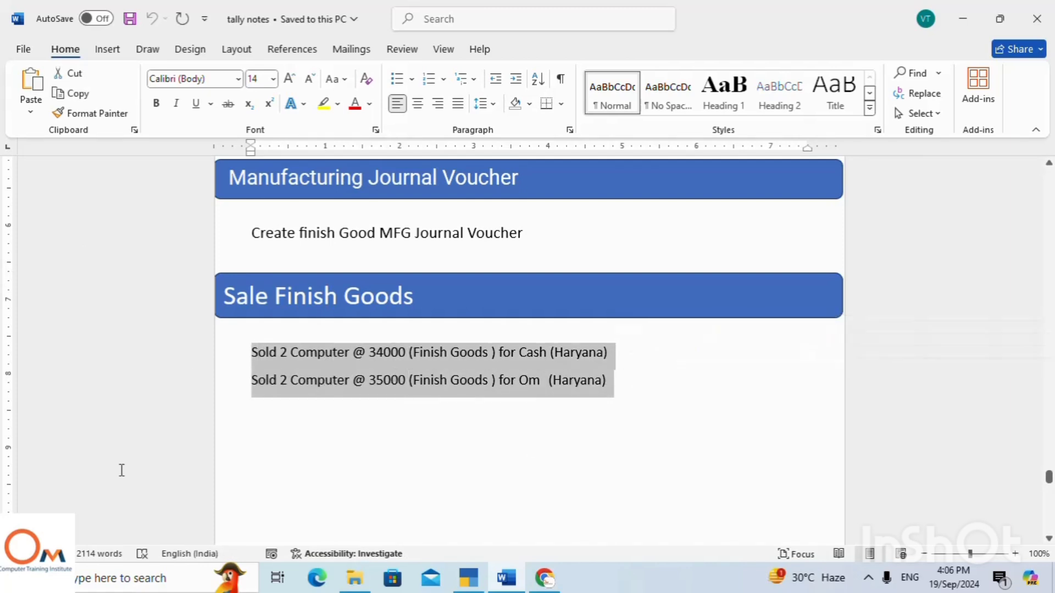
Switch to TallyPrime, leave the blank manufacture voucher and open the Stock Summary report.
{"action": "left_click", "coordinate": [476, 586]}
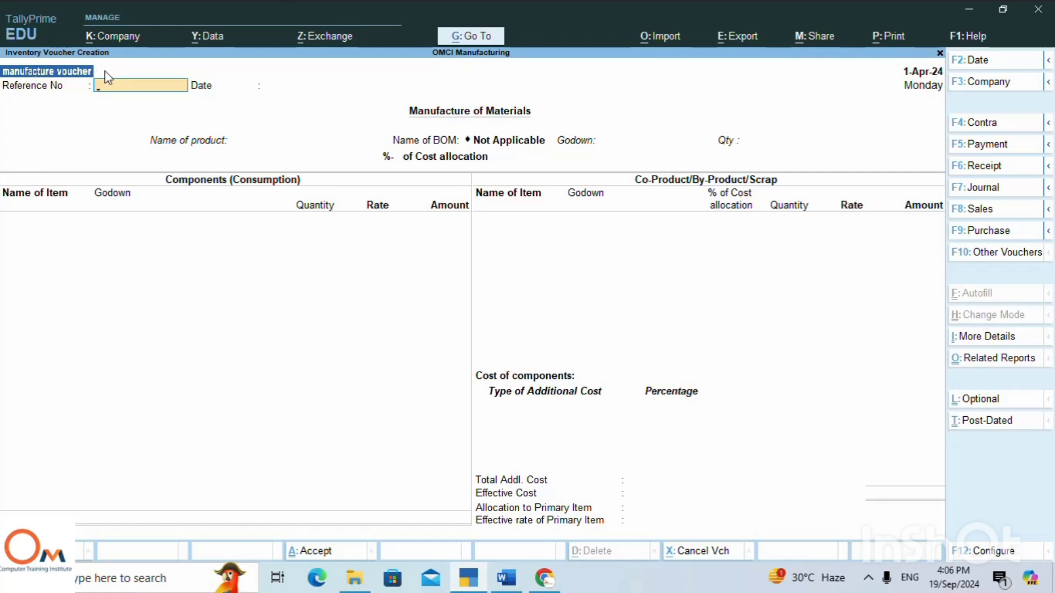
{"action": "key", "text": "Escape"}
{"action": "key", "text": "Return"}
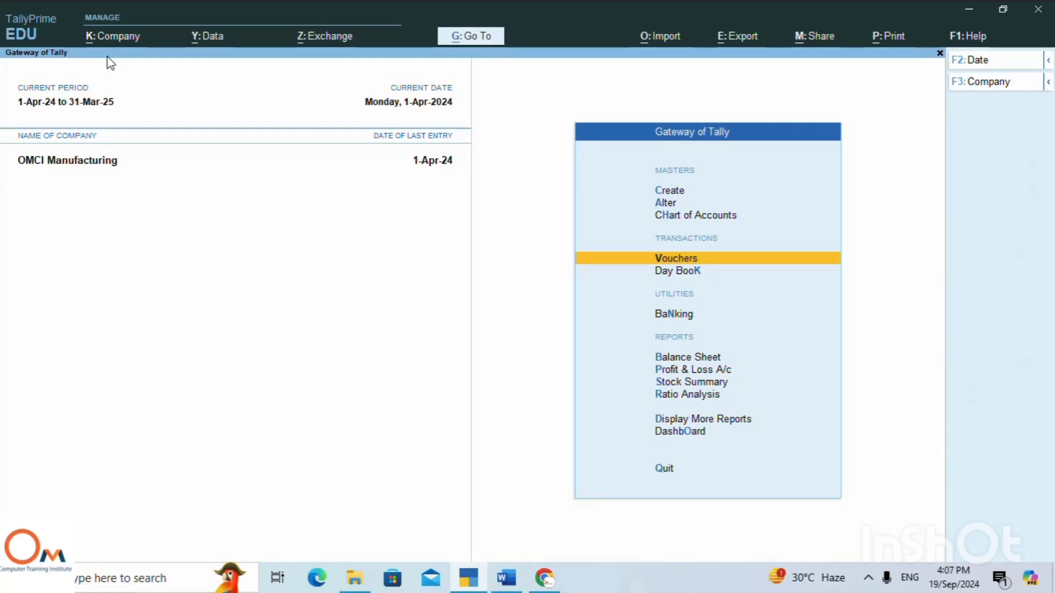
{"action": "key", "text": "Down"}
{"action": "key", "text": "Down"}
{"action": "key", "text": "Down"}
{"action": "key", "text": "Down"}
{"action": "key", "text": "Down"}
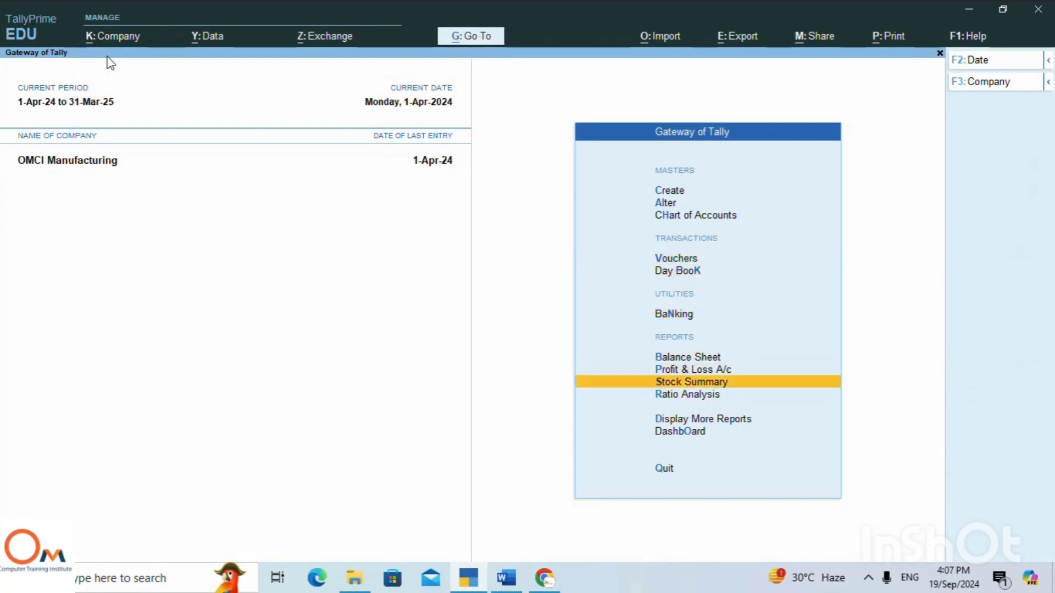
{"action": "key", "text": "Return"}
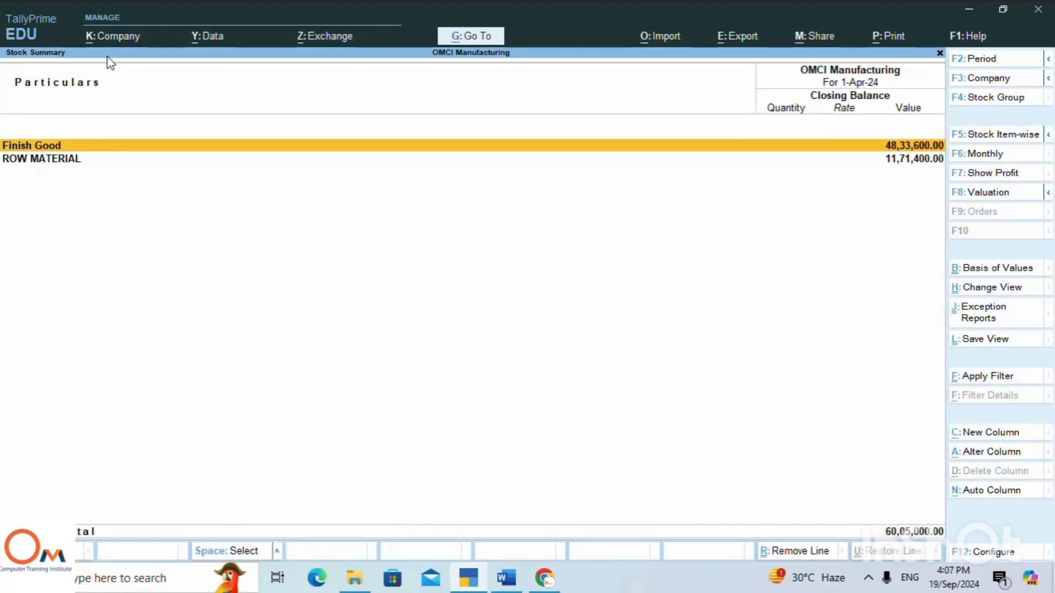
Inspect the April manufacture voucher of Computer Mun under Finish Good without changing it, and return to the Gateway of Tally.
{"action": "key", "text": "Return"}
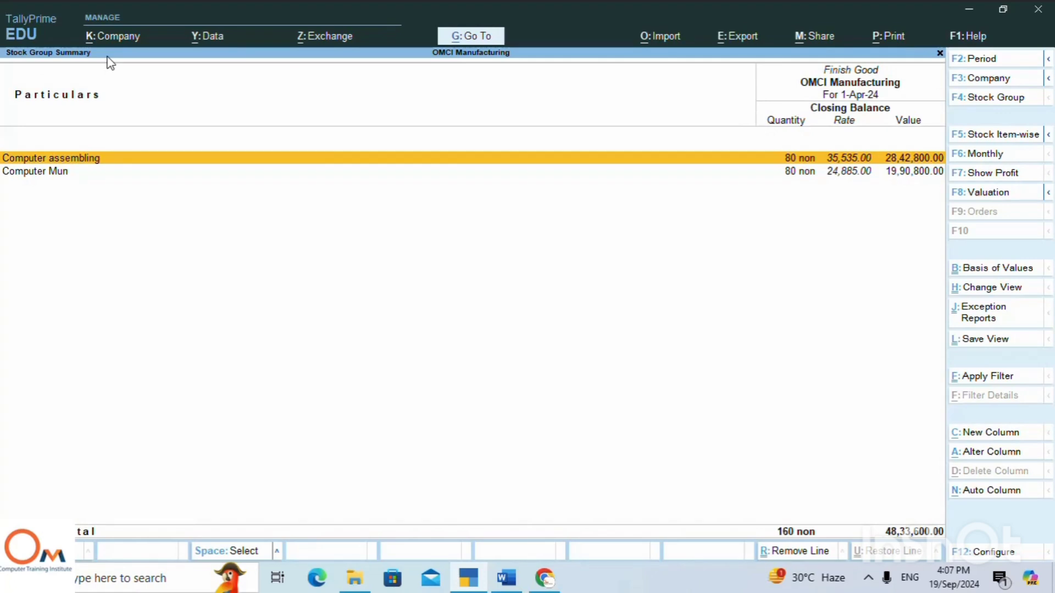
{"action": "key", "text": "Down"}
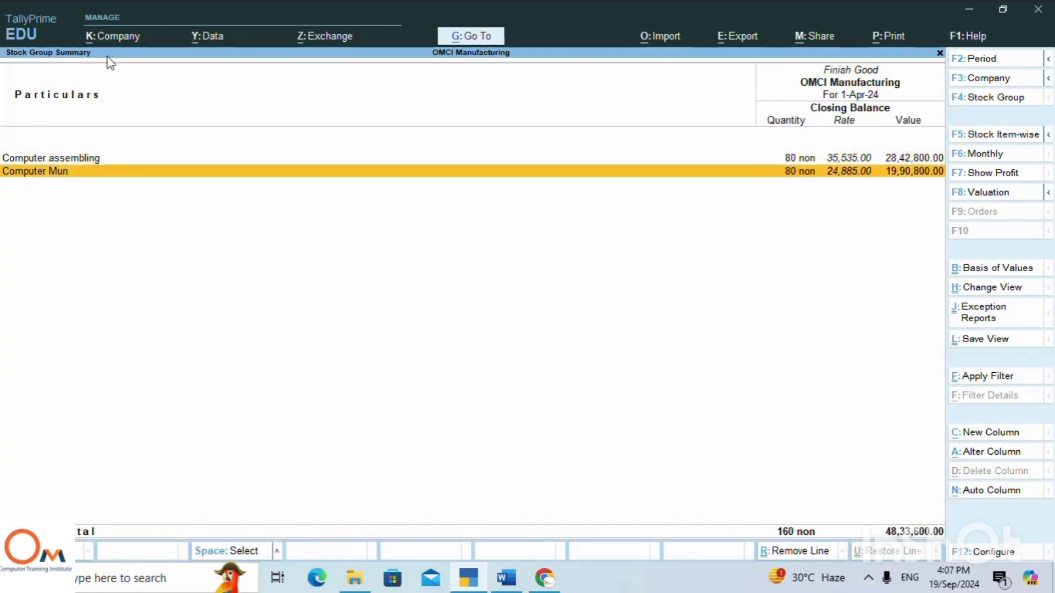
{"action": "key", "text": "Return"}
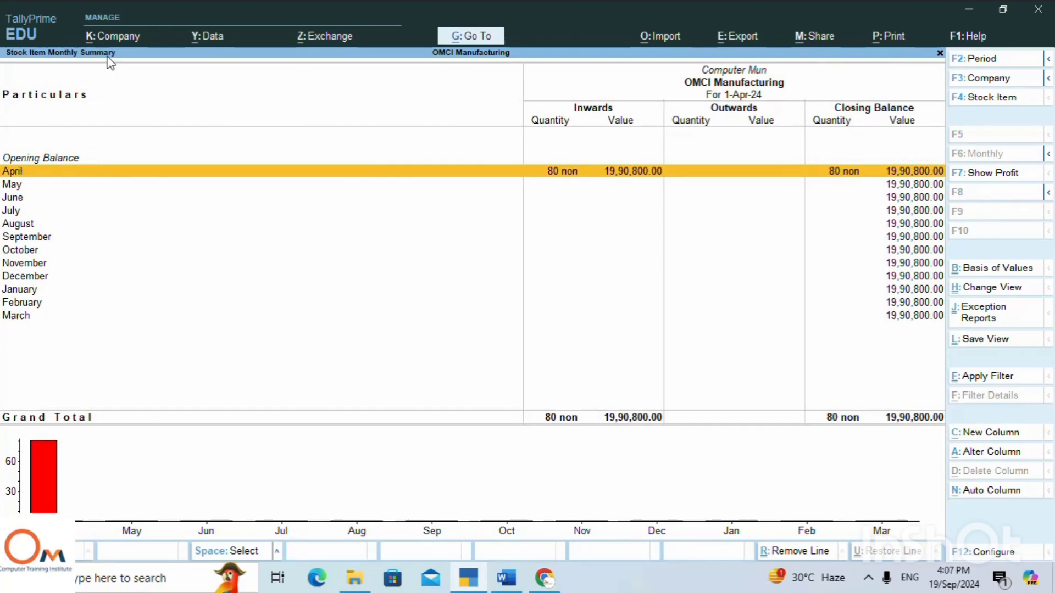
{"action": "key", "text": "Return"}
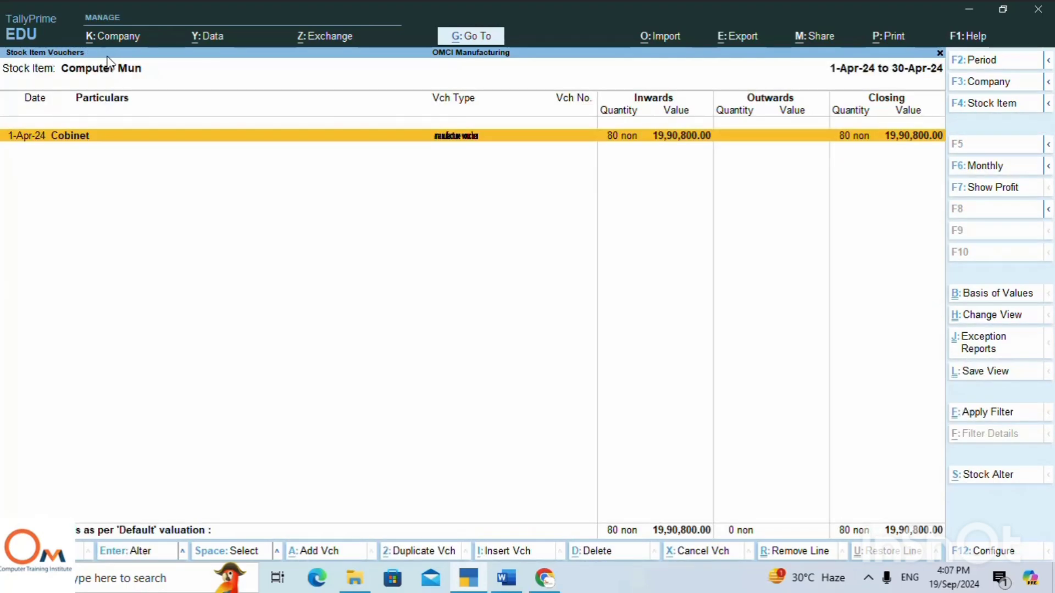
{"action": "key", "text": "Return"}
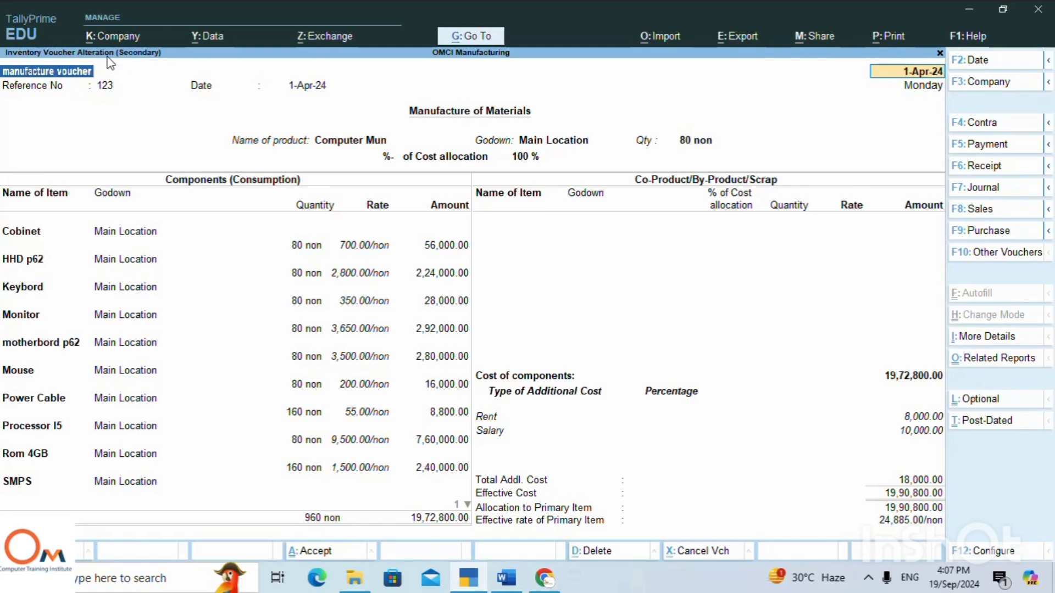
{"action": "key", "text": "Escape"}
{"action": "key", "text": "y"}
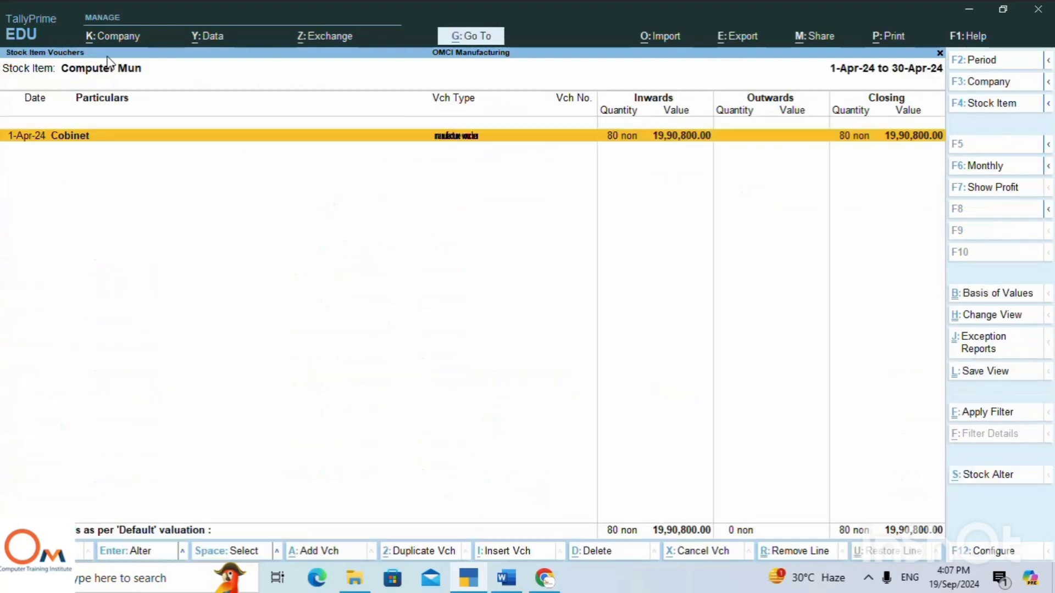
{"action": "key", "text": "Escape"}
{"action": "key", "text": "Escape"}
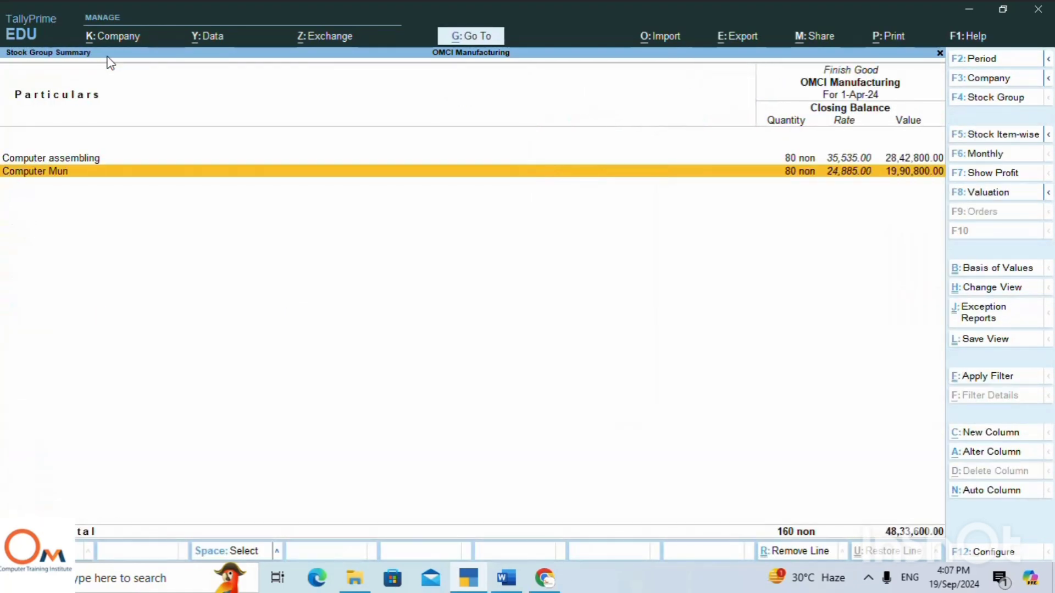
{"action": "key", "text": "Escape"}
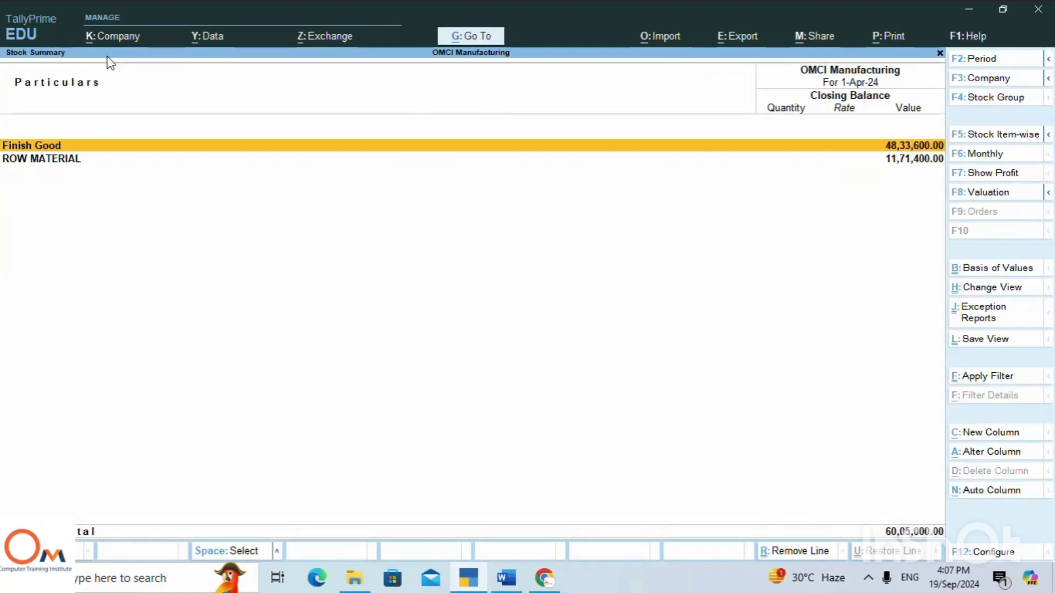
{"action": "key", "text": "Escape"}
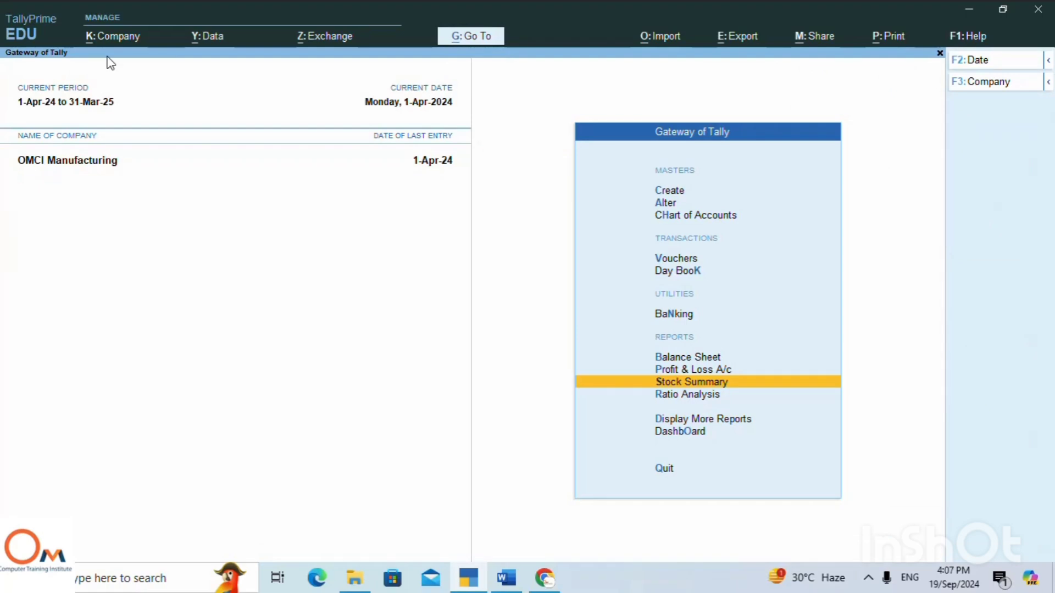
Open the Balance Sheet and drill down into the Current Liabilities group.
{"action": "key", "text": "Down"}
{"action": "key", "text": "Up"}
{"action": "key", "text": "Up"}
{"action": "key", "text": "Up"}
{"action": "key", "text": "Return"}
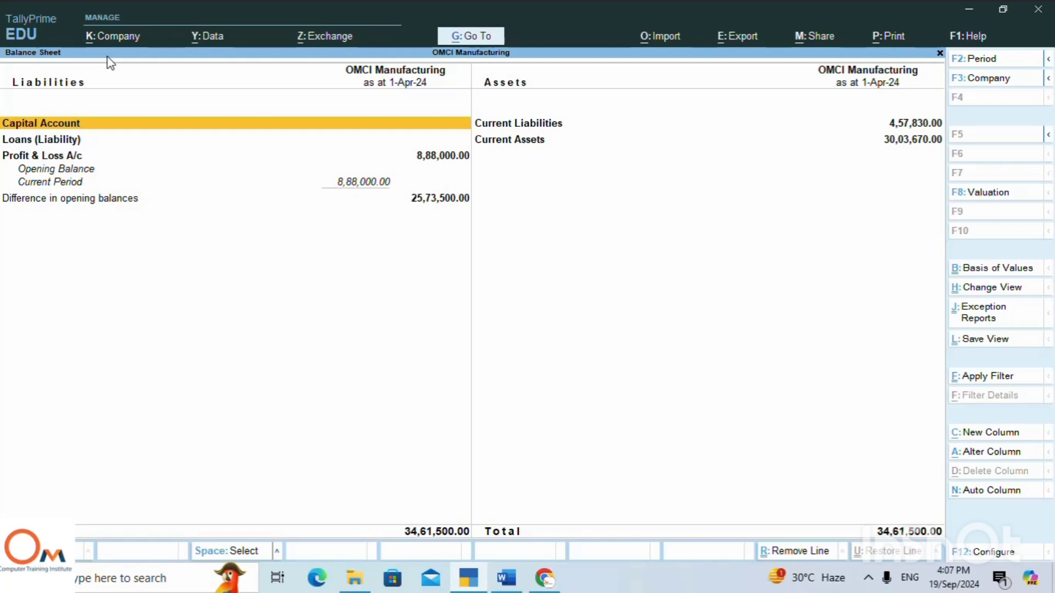
{"action": "left_click", "coordinate": [517, 143]}
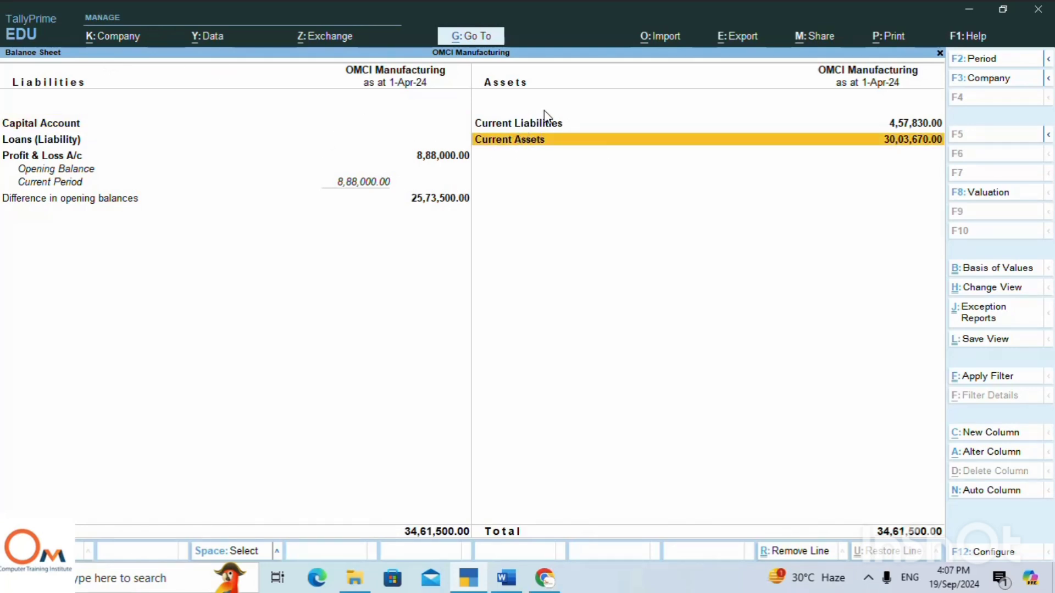
{"action": "left_click", "coordinate": [534, 124]}
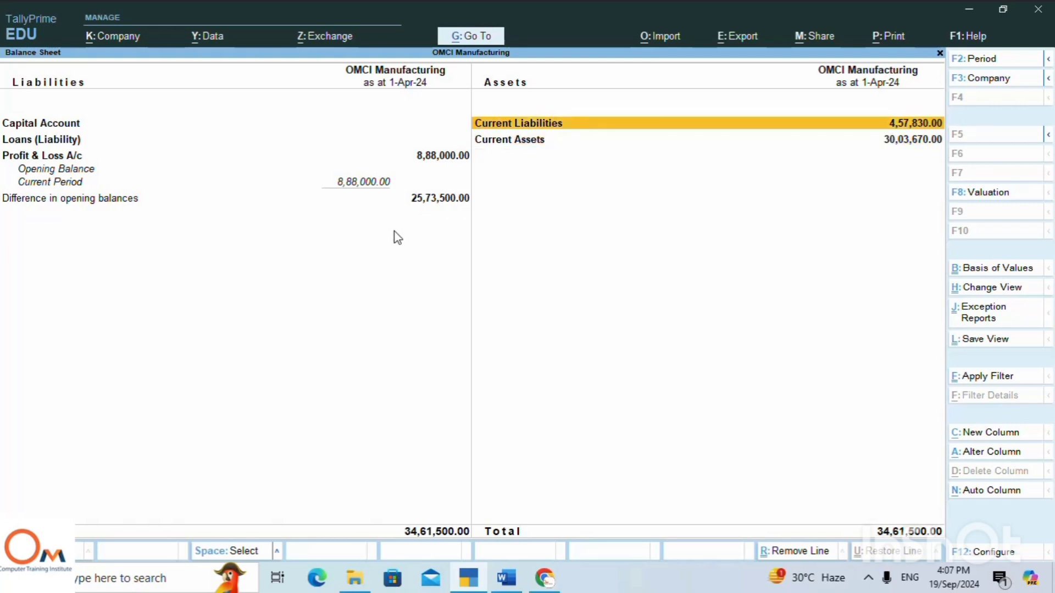
{"action": "key", "text": "Return"}
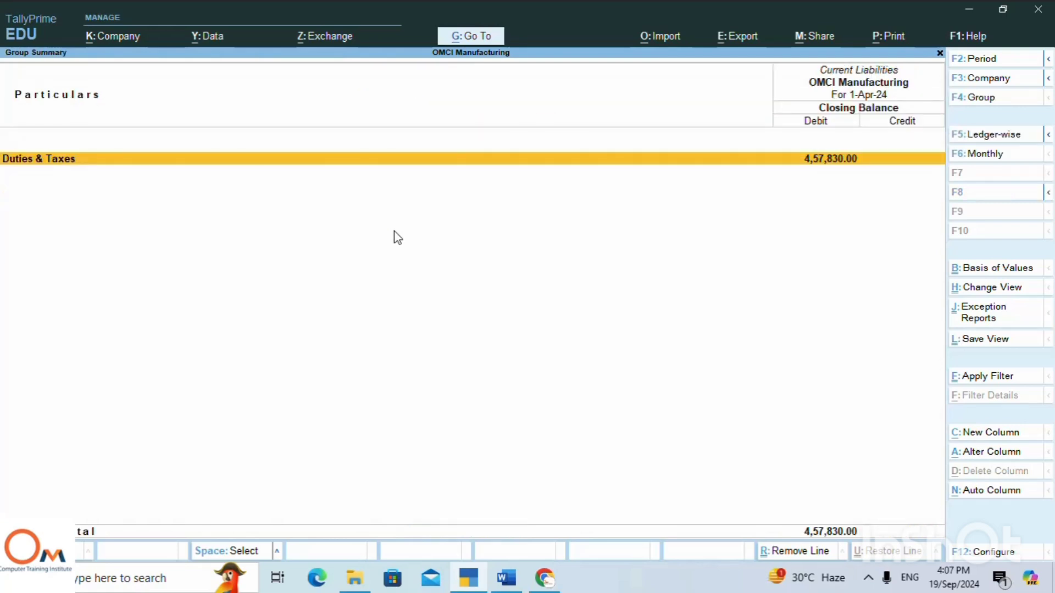
Drill down into Duties & Taxes to view its ledgers, and return to the Gateway of Tally.
{"action": "key", "text": "Return"}
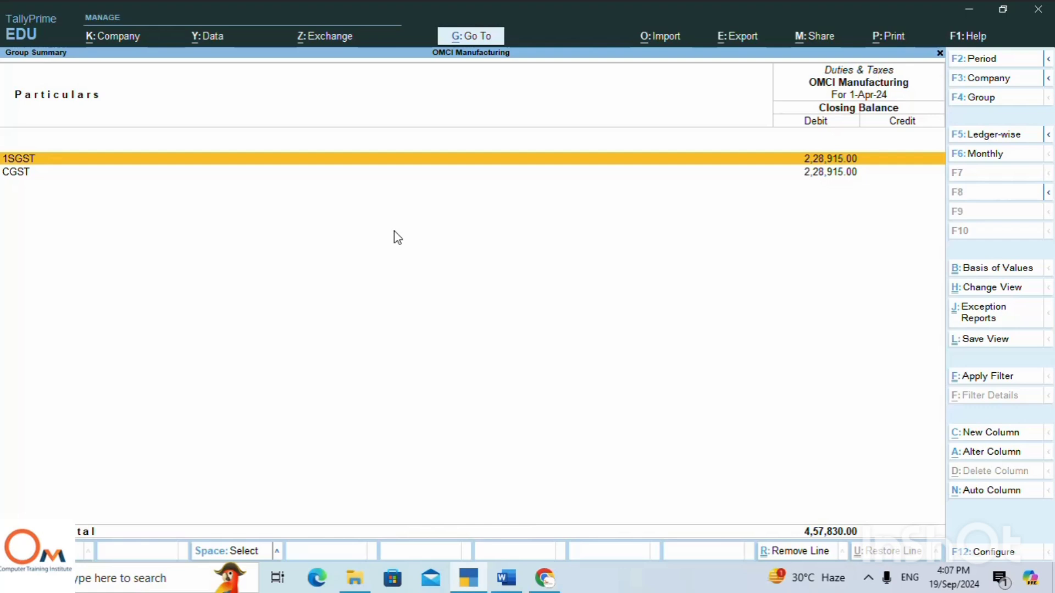
{"action": "key", "text": "Escape"}
{"action": "key", "text": "Escape"}
{"action": "key", "text": "Escape"}
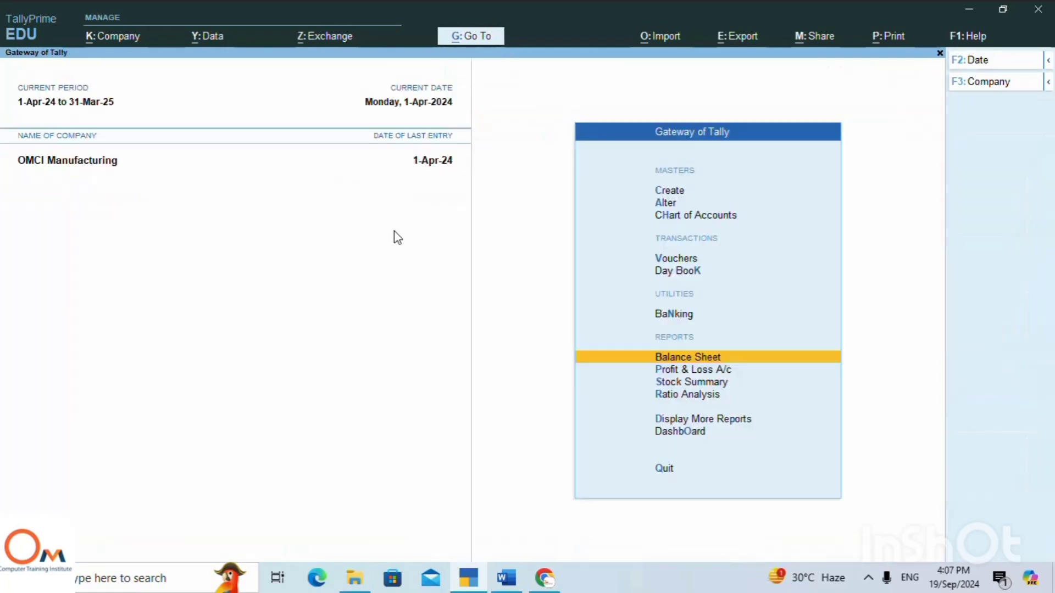
Start a new sales voucher and check the computer sale transactions in the Word notes before returning to TallyPrime.
{"action": "key", "text": "Up"}
{"action": "key", "text": "Up"}
{"action": "key", "text": "Up"}
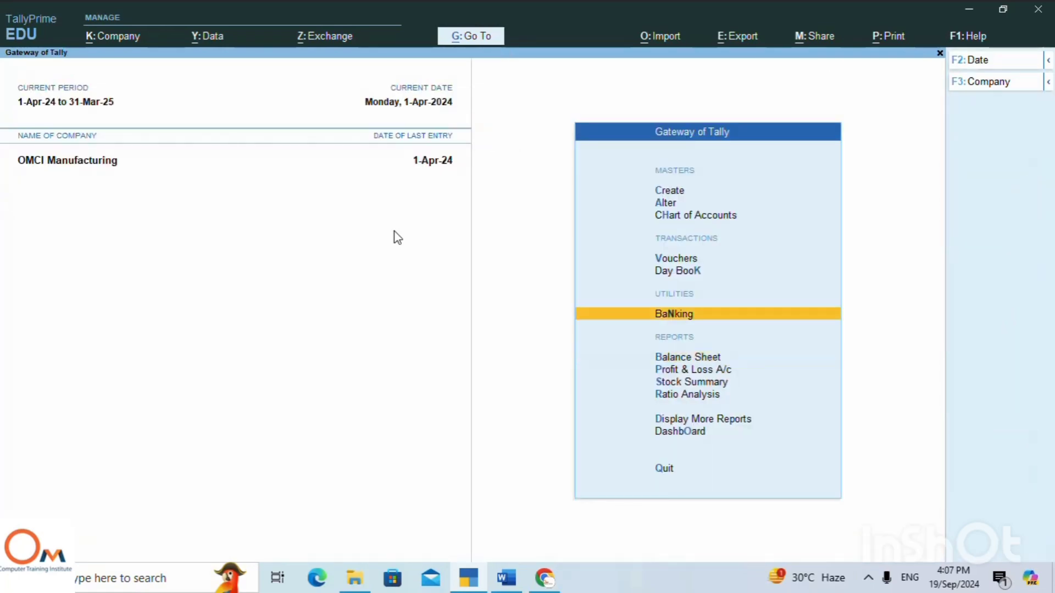
{"action": "key", "text": "Return"}
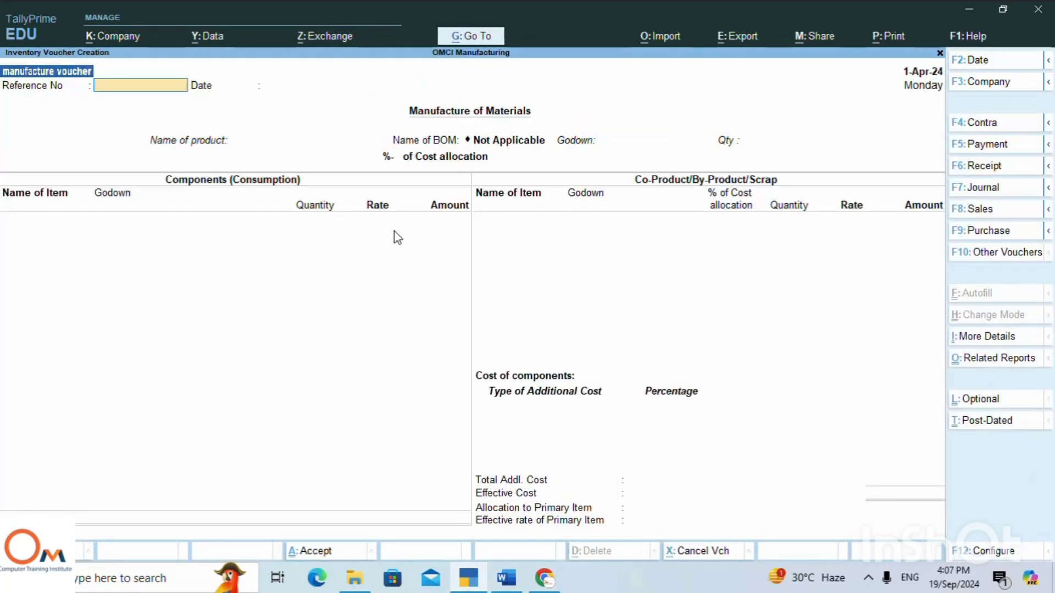
{"action": "left_click", "coordinate": [981, 209]}
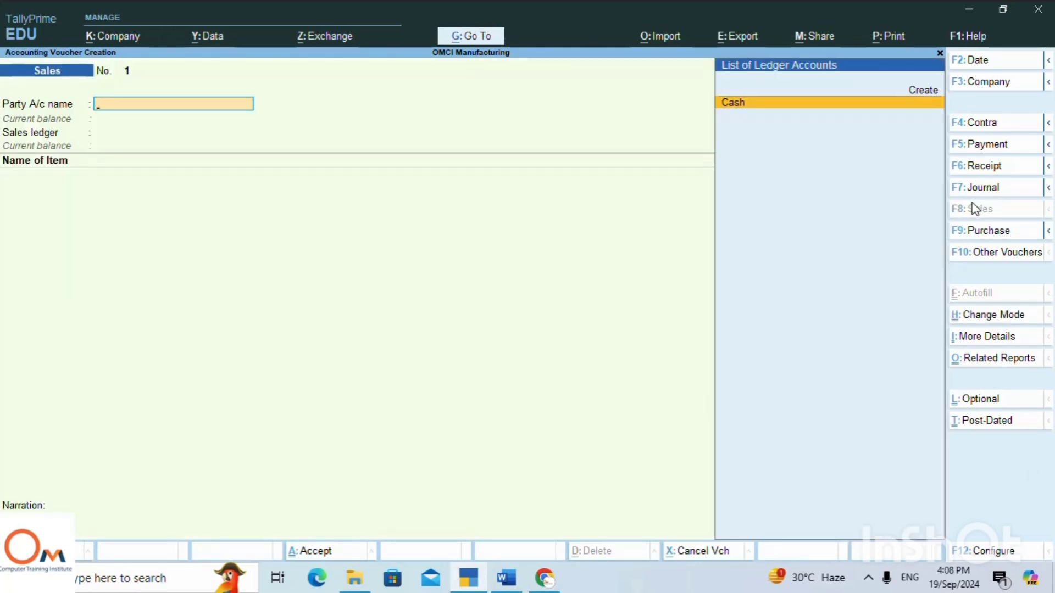
{"action": "left_click", "coordinate": [504, 579]}
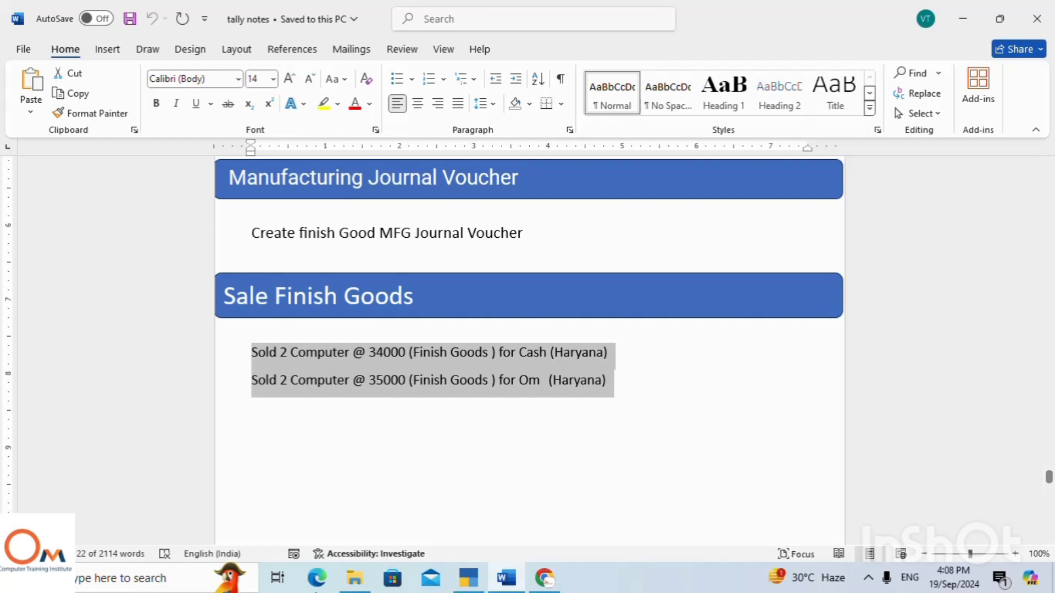
{"action": "left_click", "coordinate": [467, 580]}
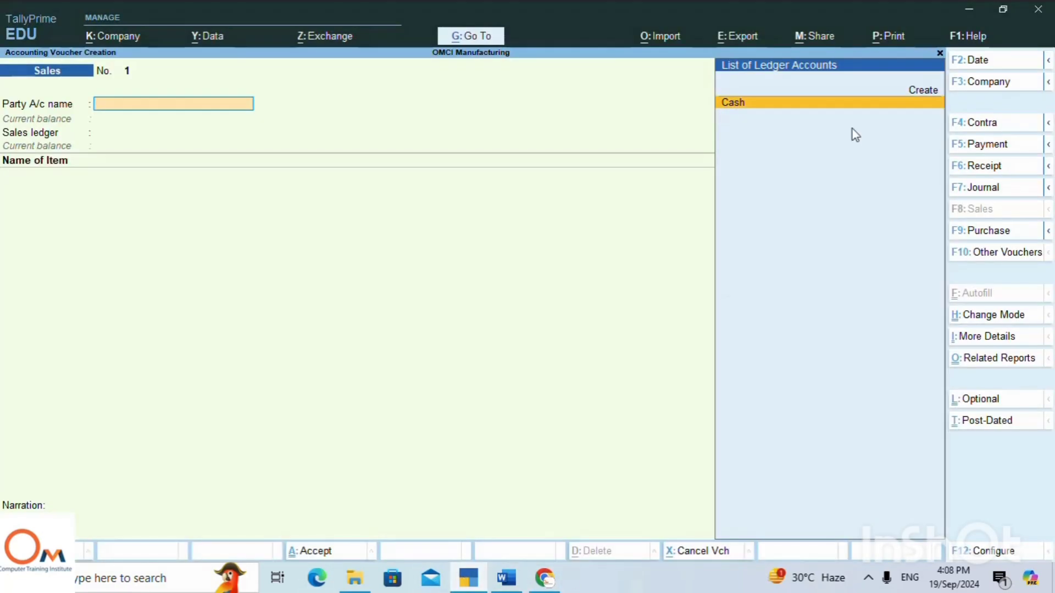
Choose Cash as the party account of the sales voucher and leave all dispatch details blank.
{"action": "key", "text": "Return"}
{"action": "key", "text": "Return"}
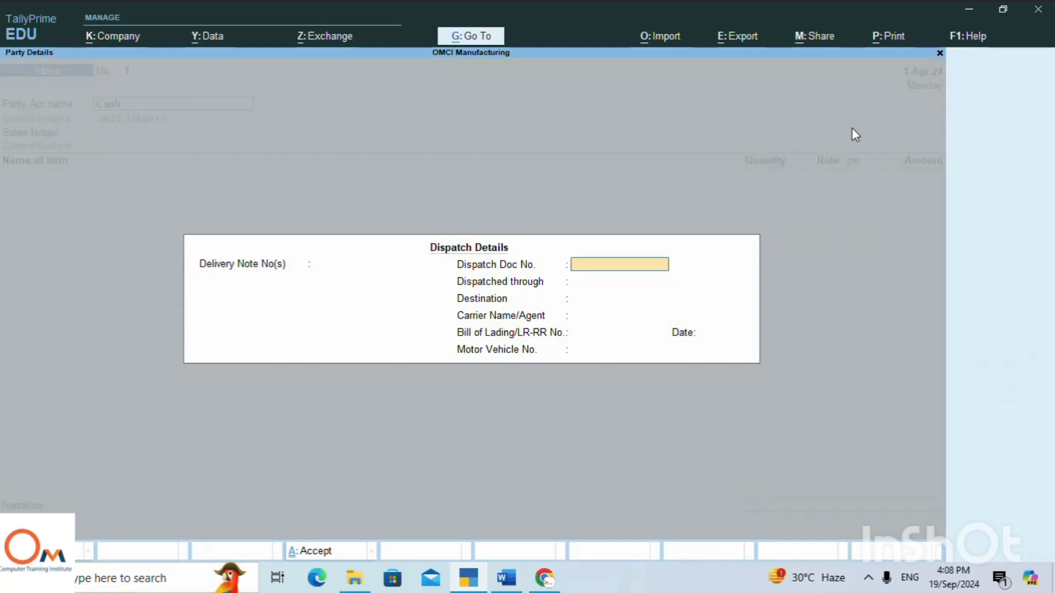
{"action": "key", "text": "Return"}
{"action": "key", "text": "Return"}
{"action": "key", "text": "Return"}
{"action": "key", "text": "Return"}
{"action": "key", "text": "Return"}
{"action": "key", "text": "Return"}
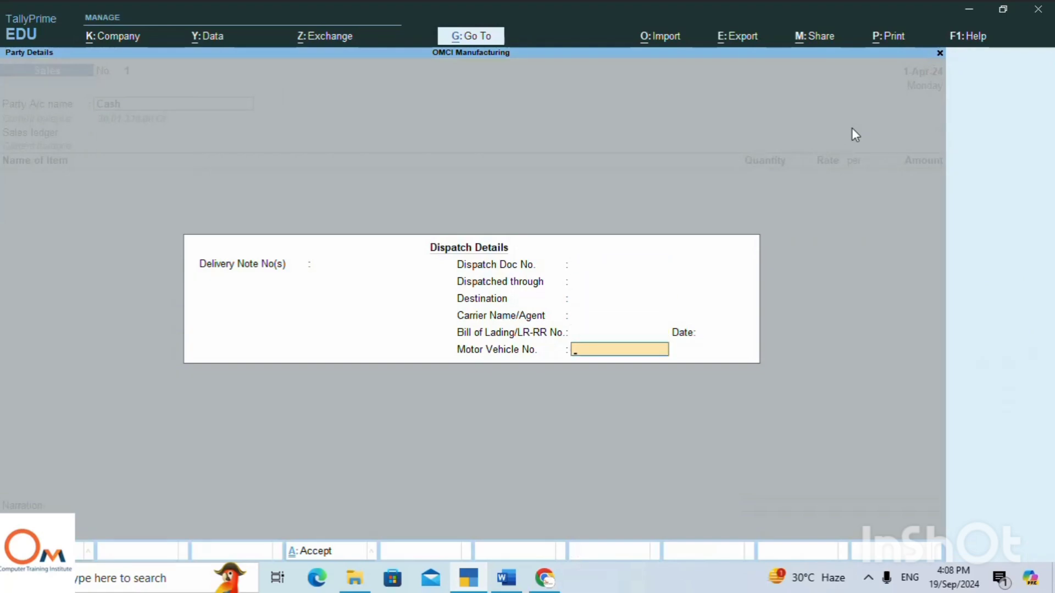
{"action": "key", "text": "Return"}
{"action": "key", "text": "Return"}
{"action": "key", "text": "Return"}
{"action": "key", "text": "Return"}
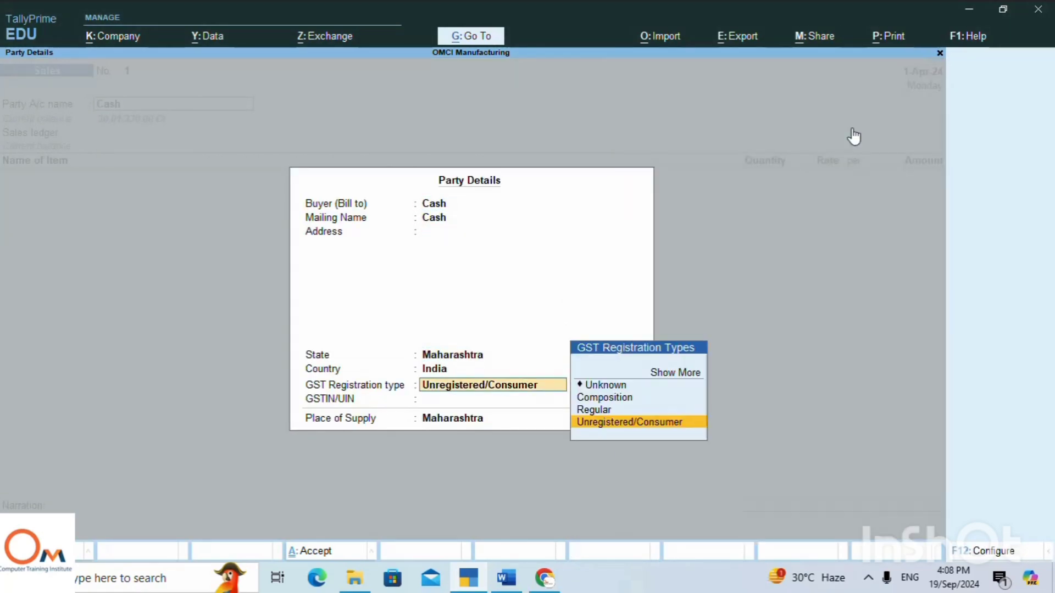
Set the cash buyer's GST registration type to Regular and state to Haryana, and enter the buyer's GSTIN.
{"action": "key", "text": "Up"}
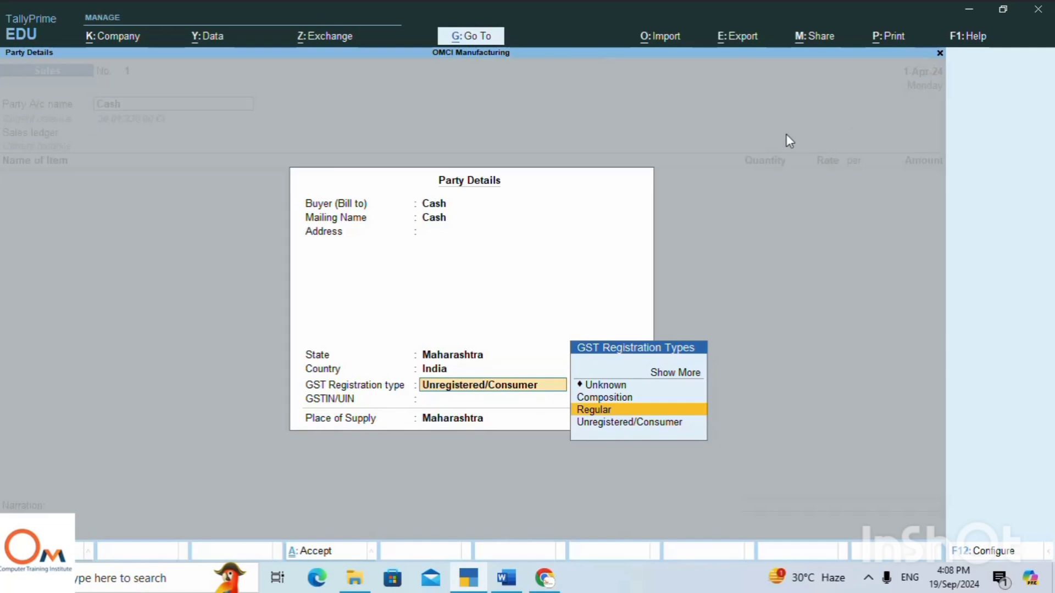
{"action": "left_click", "coordinate": [434, 357]}
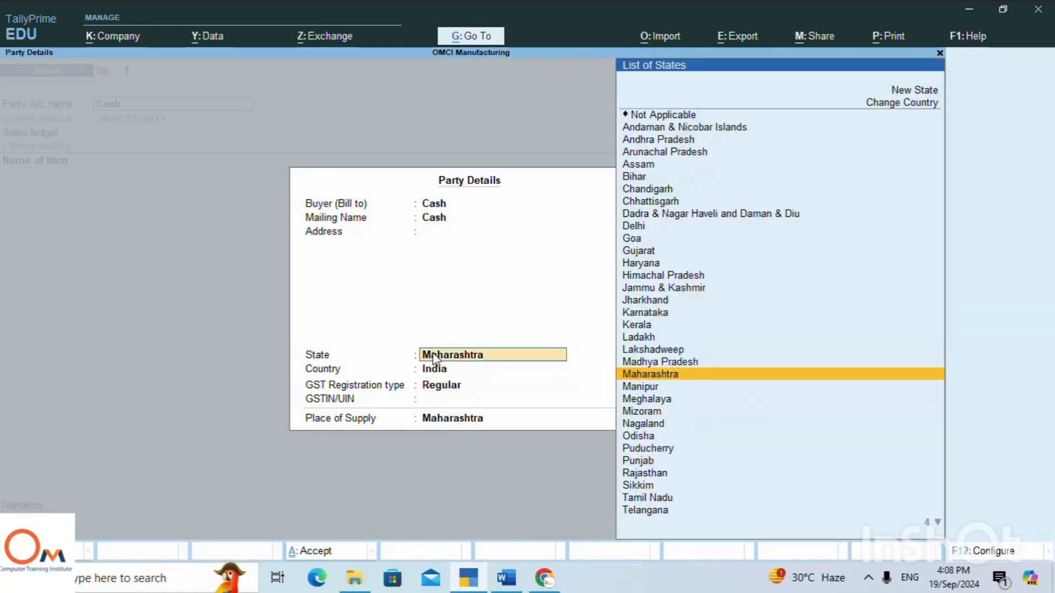
{"action": "type", "text": "Hy"}
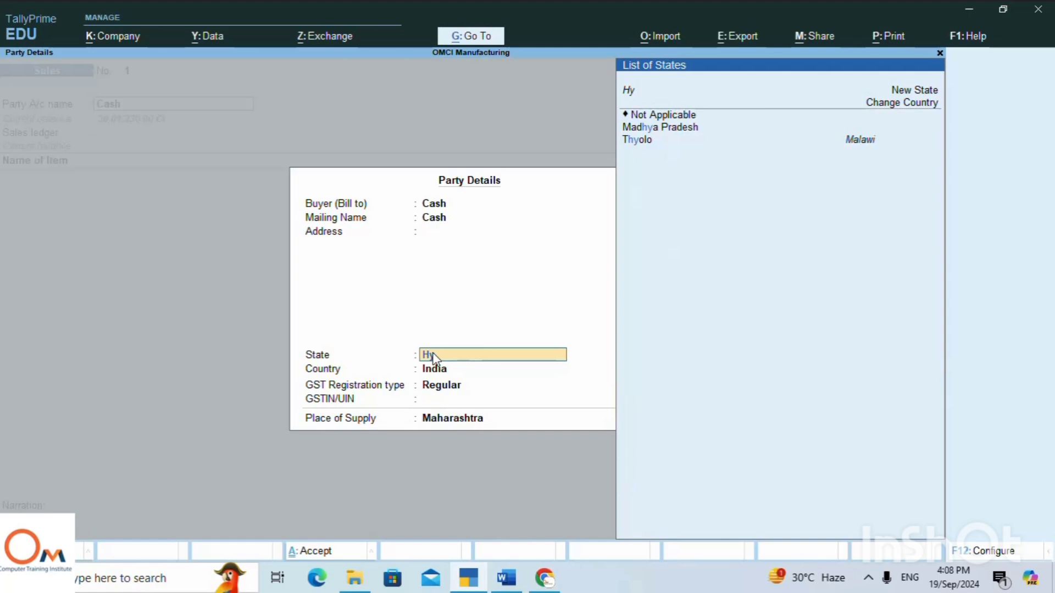
{"action": "key", "text": "BackSpace"}
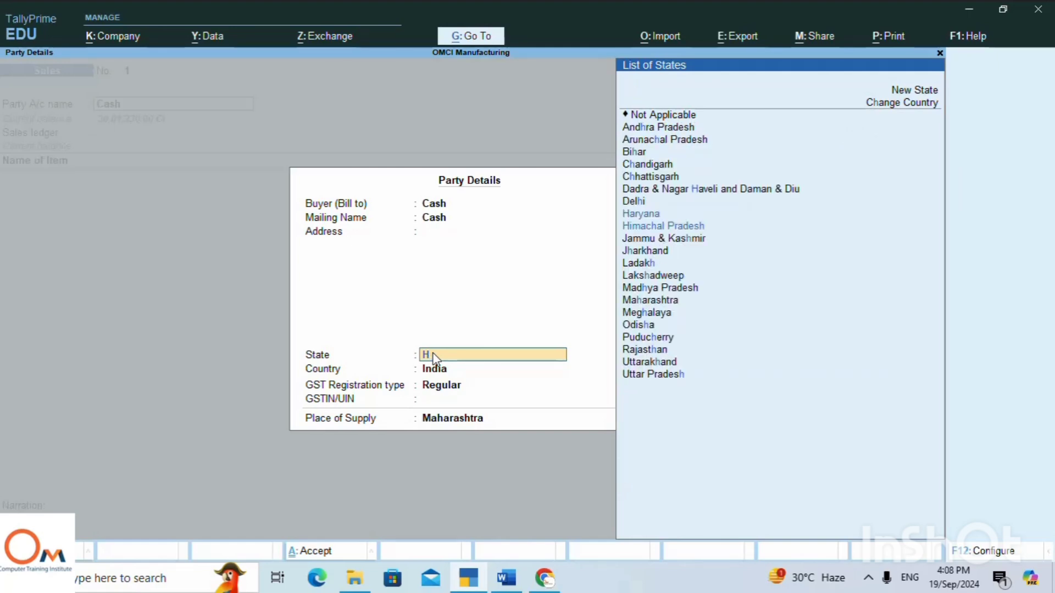
{"action": "key", "text": "Return"}
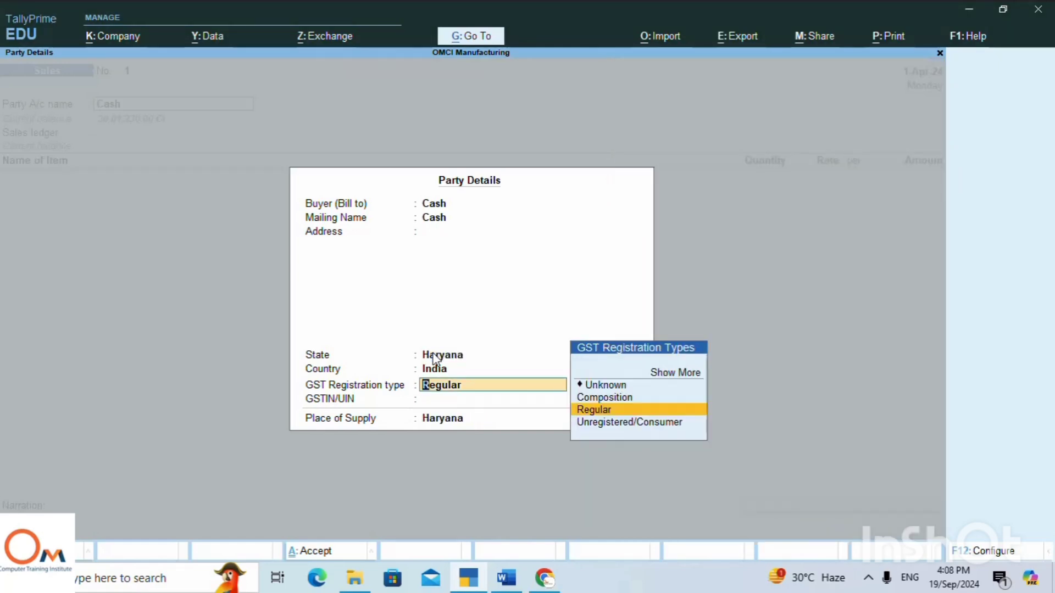
{"action": "key", "text": "Return"}
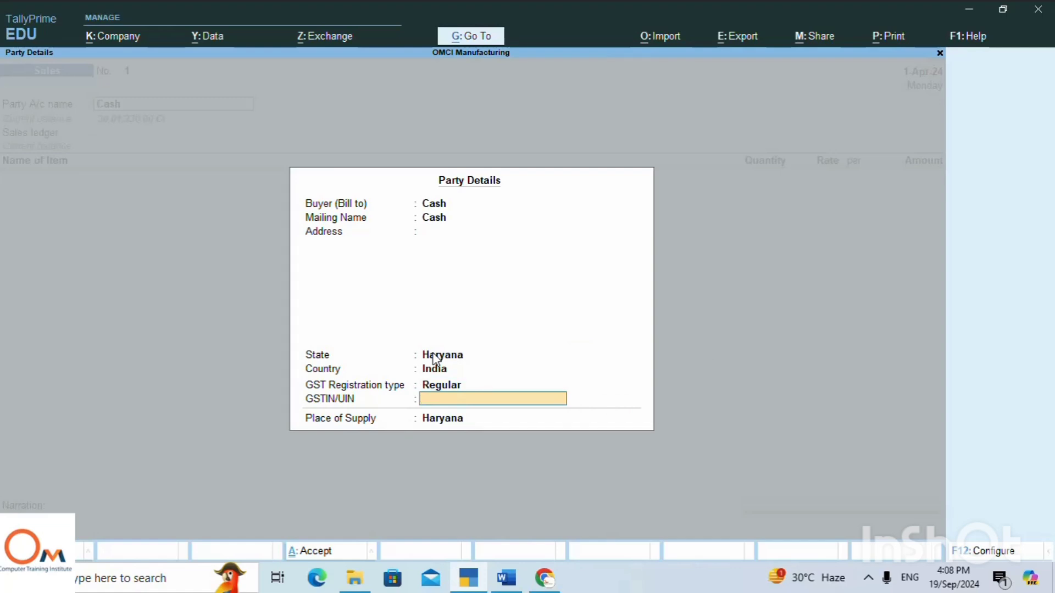
{"action": "type", "text": "24556"}
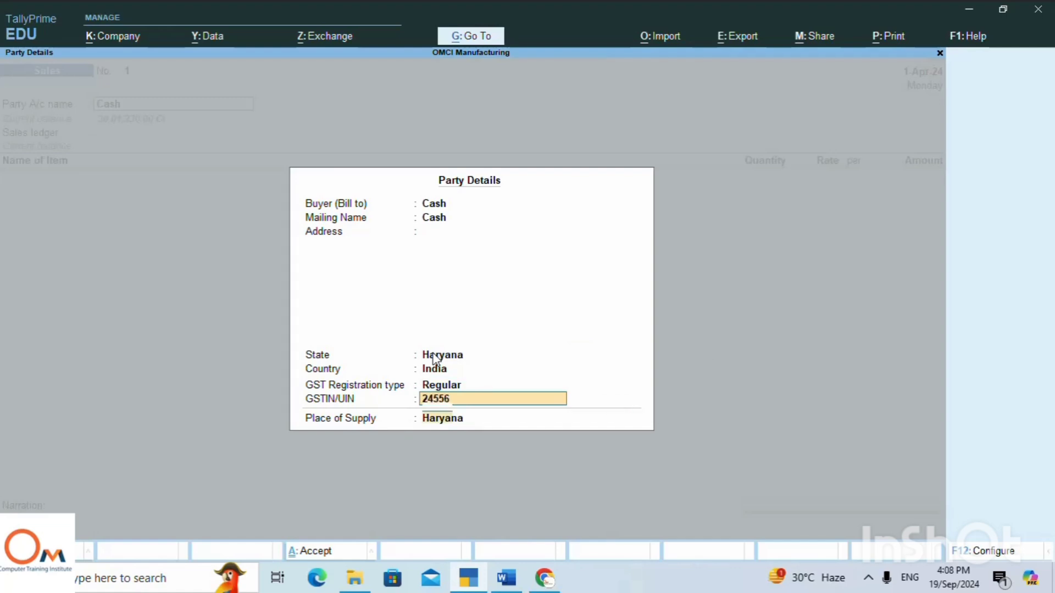
{"action": "key", "text": "Return"}
{"action": "key", "text": "Return"}
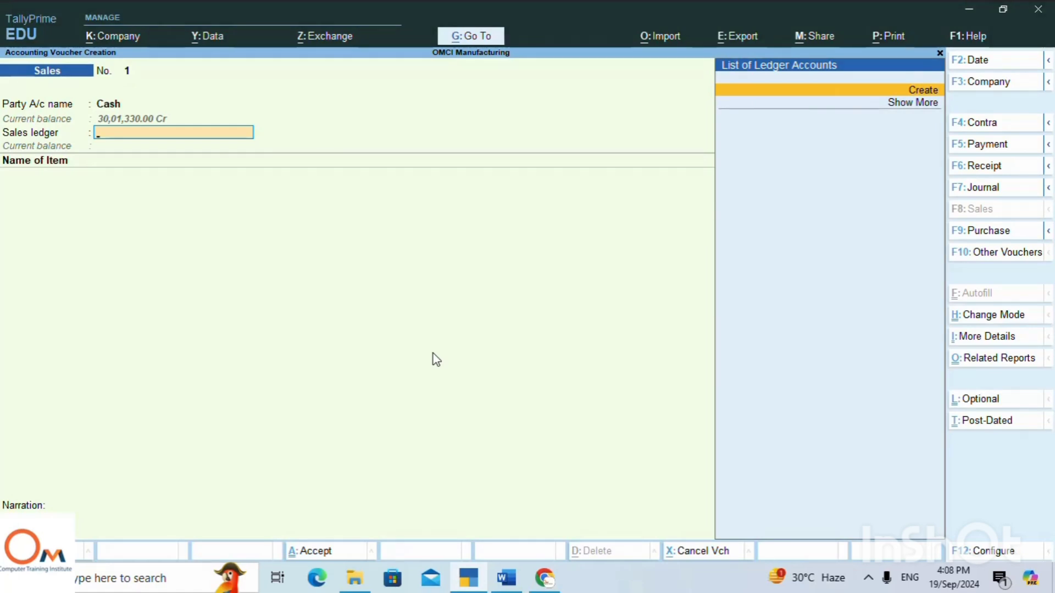
Create a sales ledger named Sale under Sales Accounts, keeping the default ledger type and GST settings, and use it in the voucher.
{"action": "key", "text": "alt+c"}
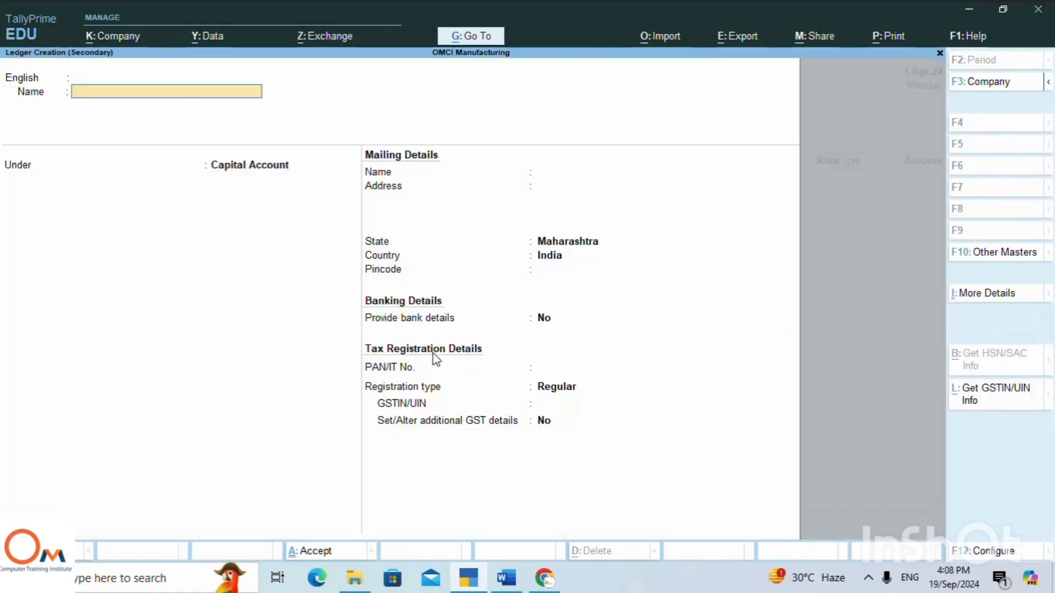
{"action": "type", "text": "Sale"}
{"action": "key", "text": "Return"}
{"action": "key", "text": "Return"}
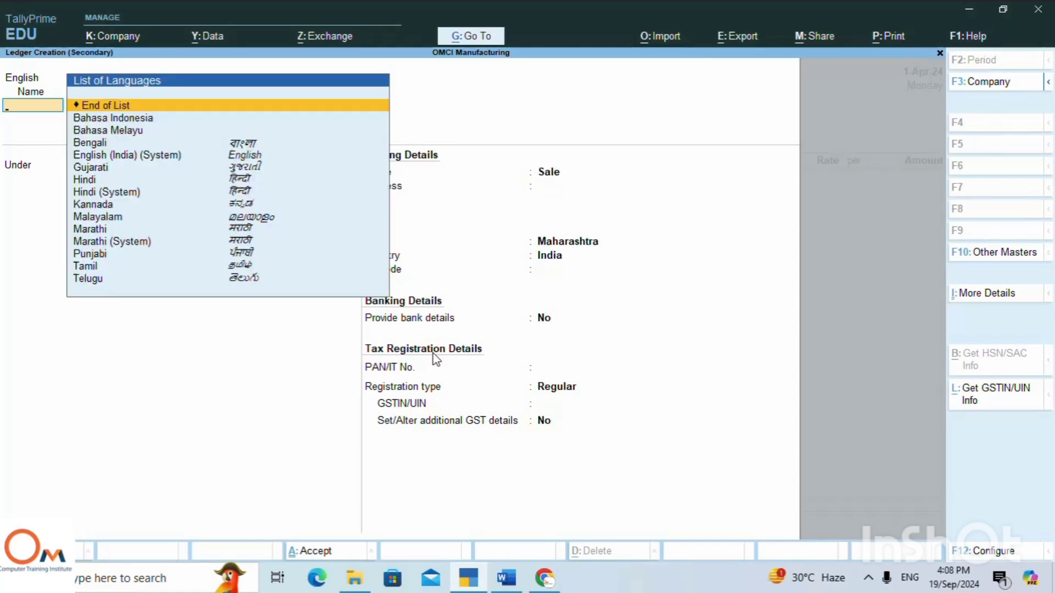
{"action": "key", "text": "Return"}
{"action": "type", "text": "Sal"}
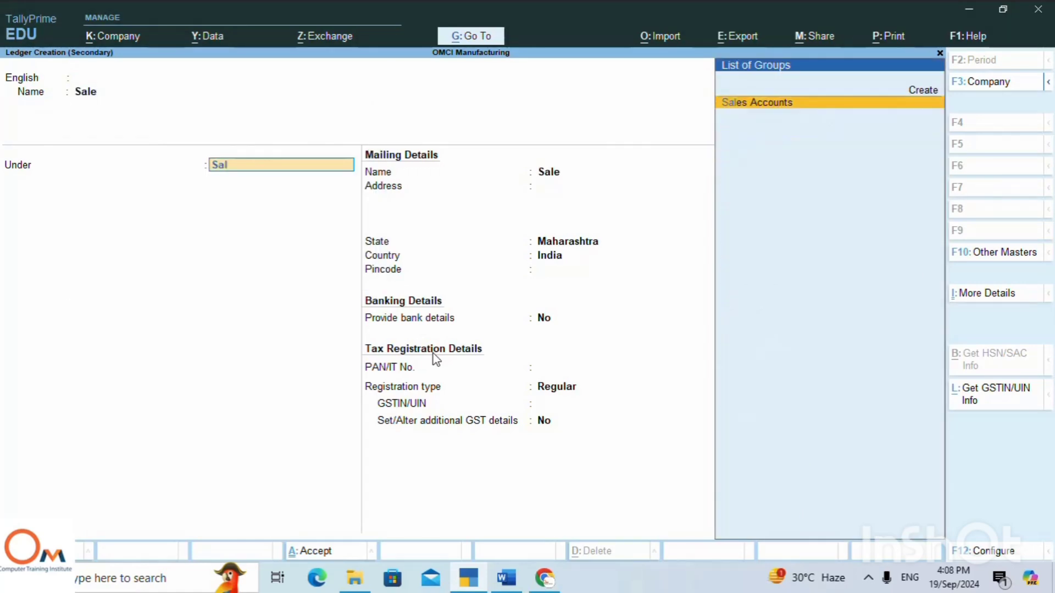
{"action": "key", "text": "Return"}
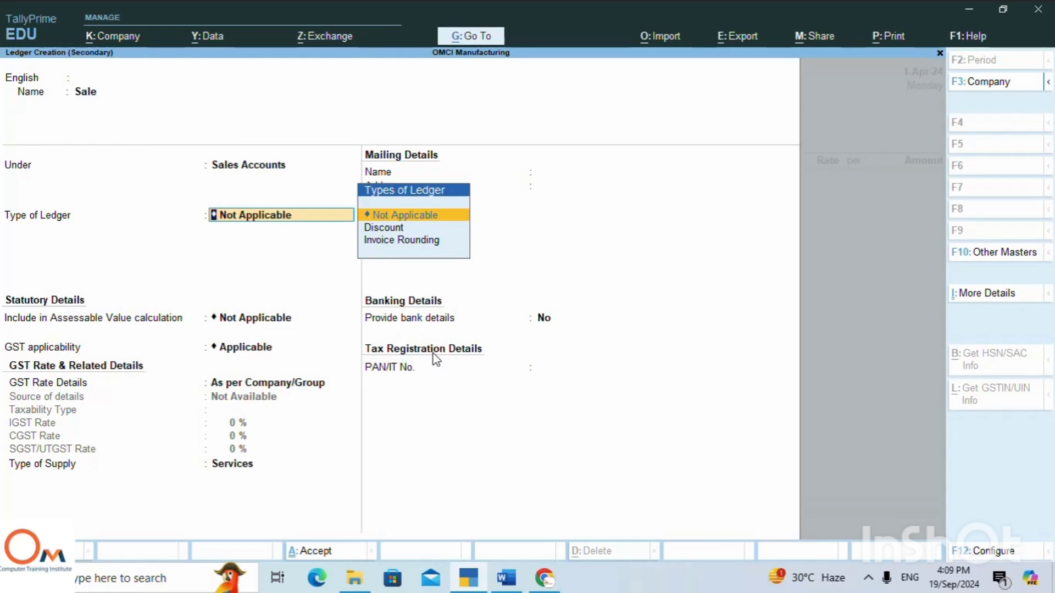
{"action": "key", "text": "Return"}
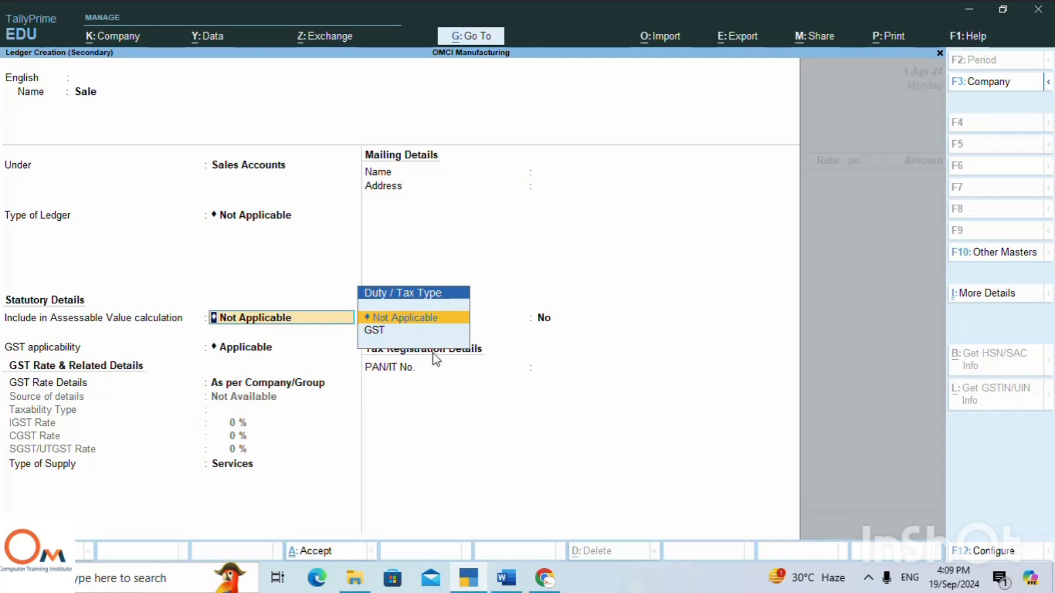
{"action": "key", "text": "Return"}
{"action": "key", "text": "Return"}
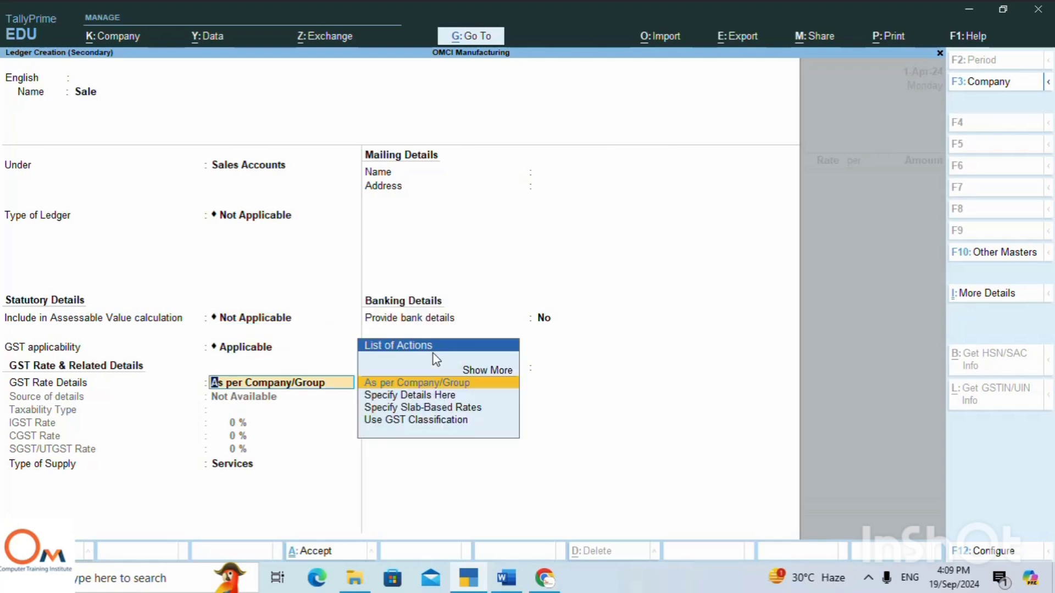
{"action": "key", "text": "Return"}
{"action": "key", "text": "Return"}
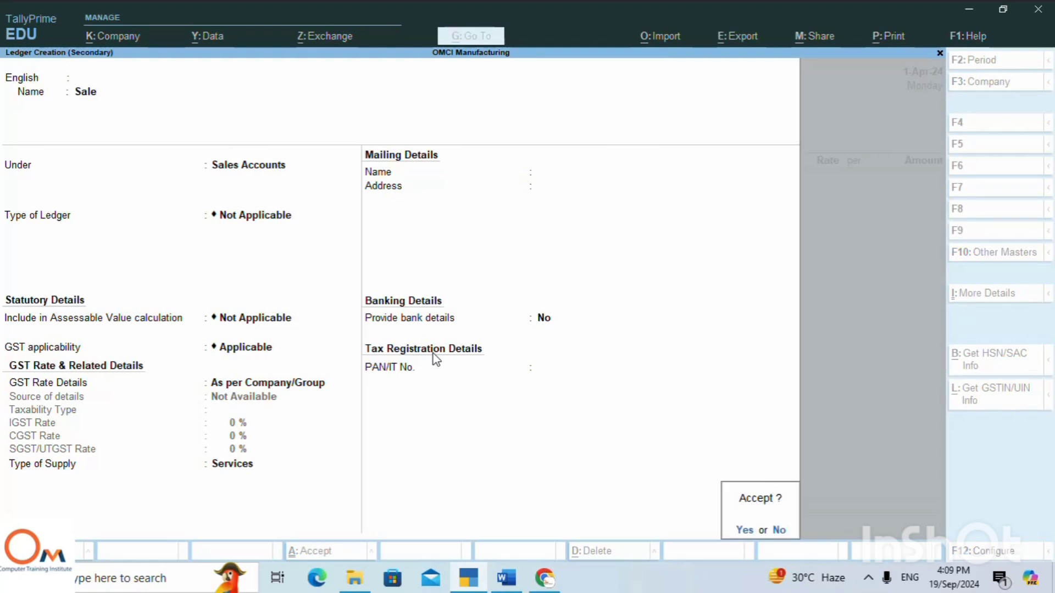
{"action": "key", "text": "Return"}
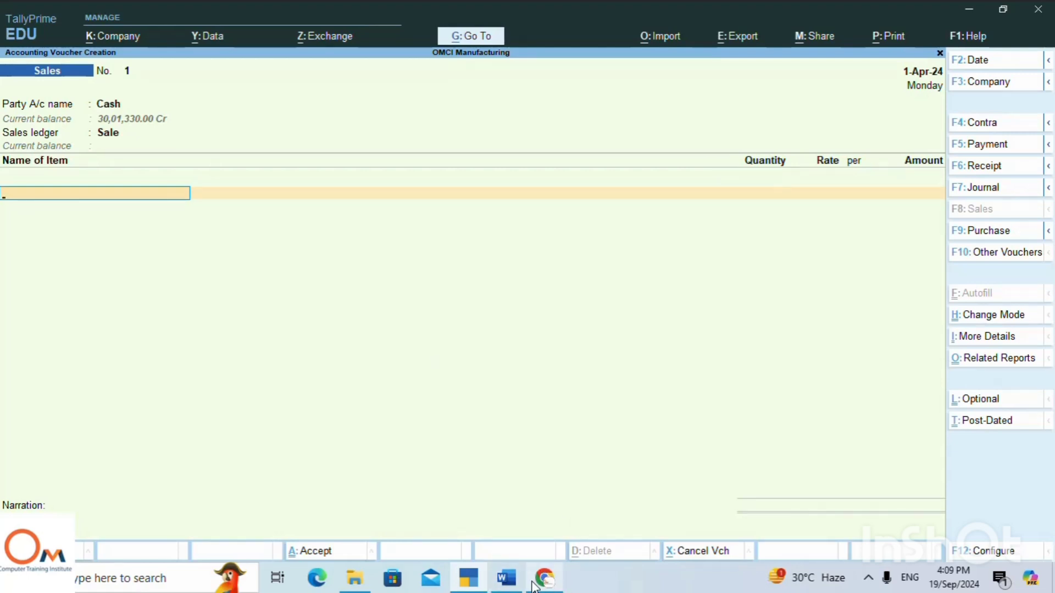
Switch to the Word notes, select the text "Sold 2 Computer @ 34000" in the cash sale line, and return to TallyPrime.
{"action": "left_click", "coordinate": [506, 578]}
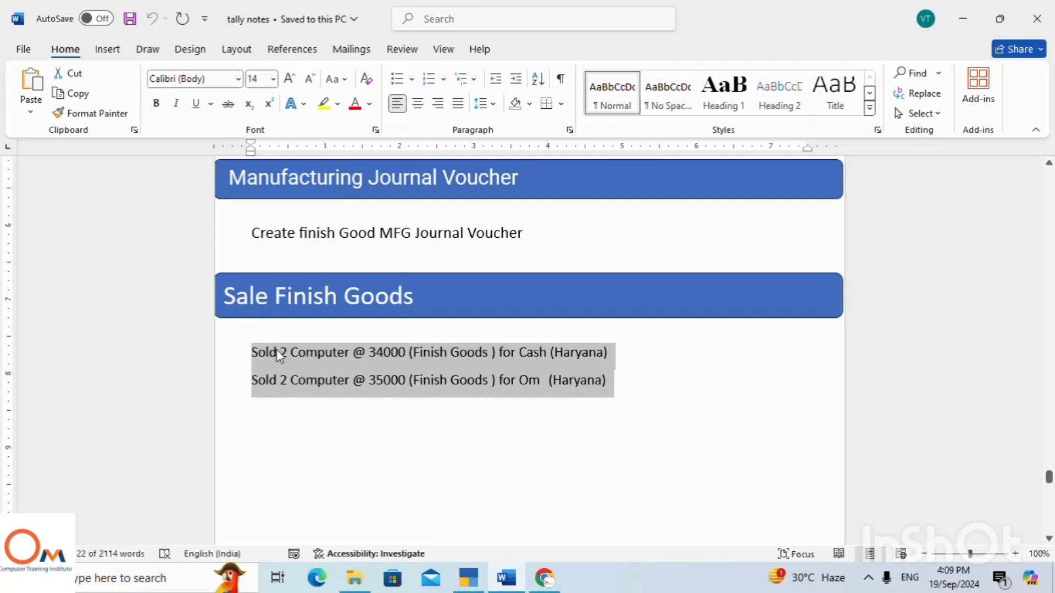
{"action": "left_click", "coordinate": [293, 355]}
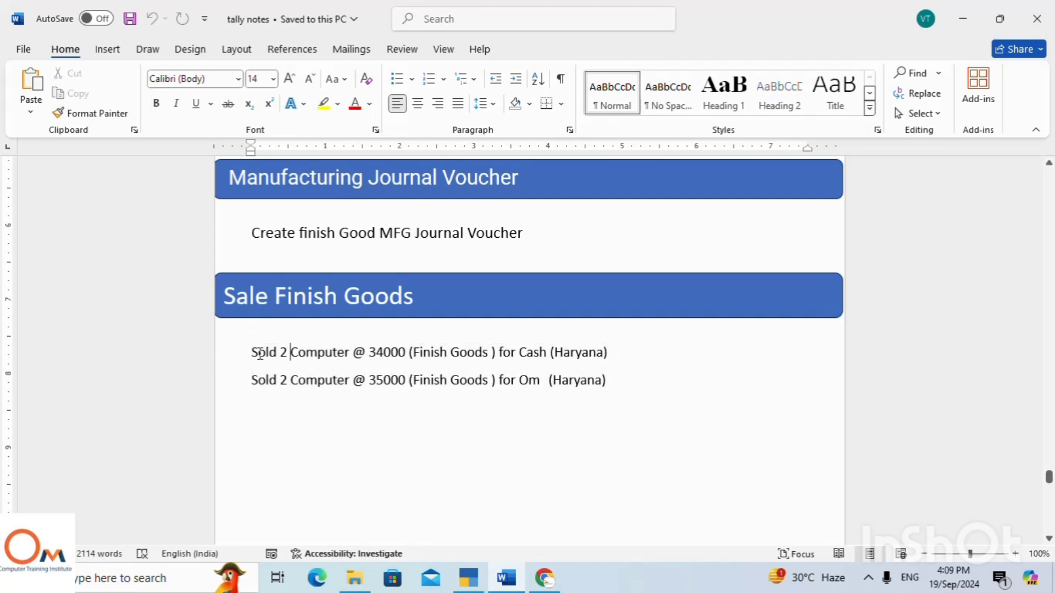
{"action": "left_click_drag", "start_coordinate": [276, 355], "coordinate": [408, 356]}
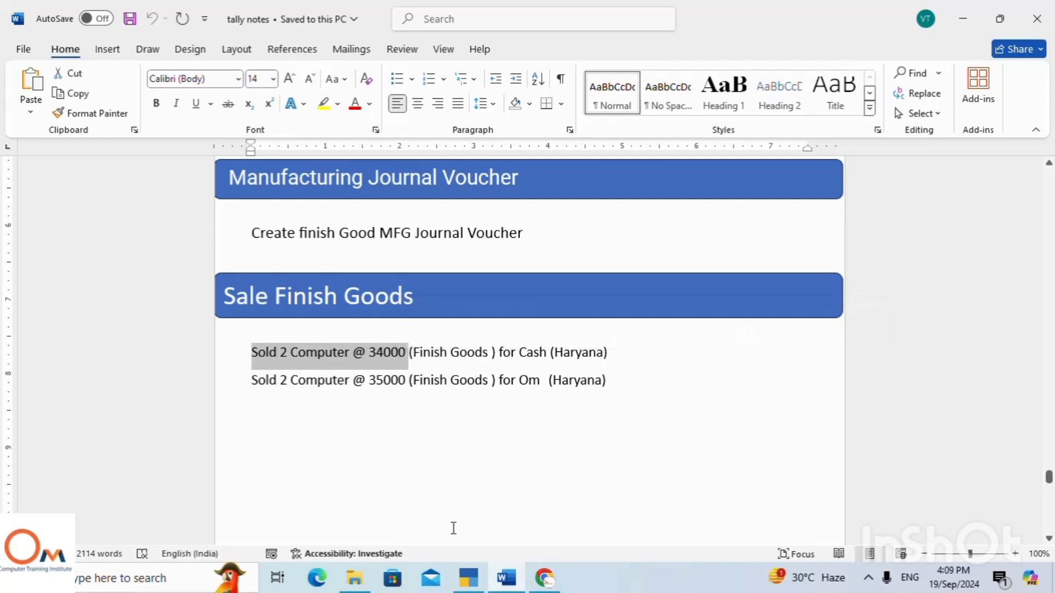
{"action": "left_click", "coordinate": [472, 582]}
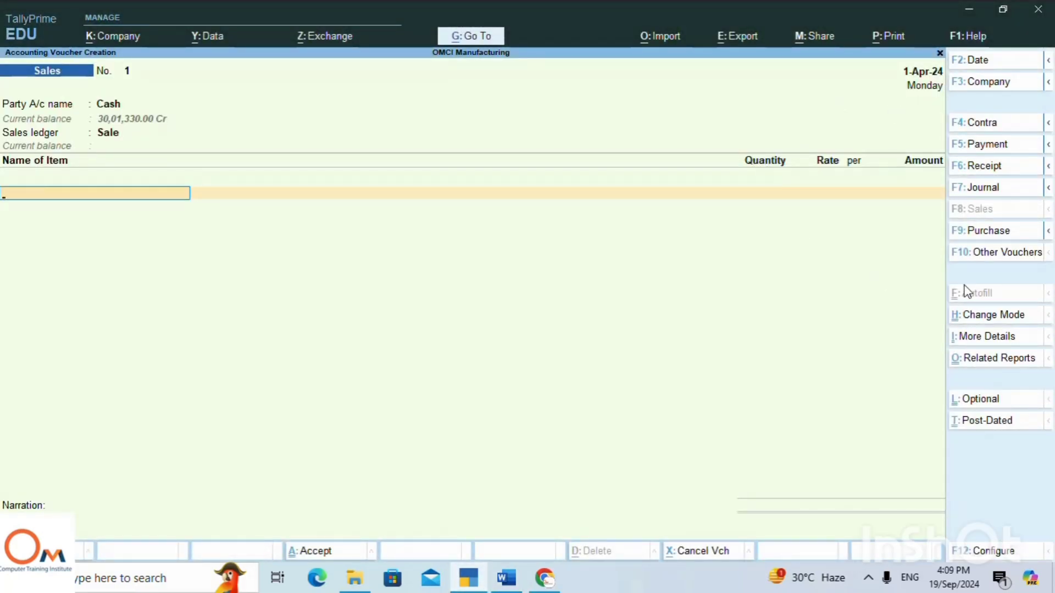
Change the sales voucher's mode to As Voucher.
{"action": "left_click", "coordinate": [982, 315]}
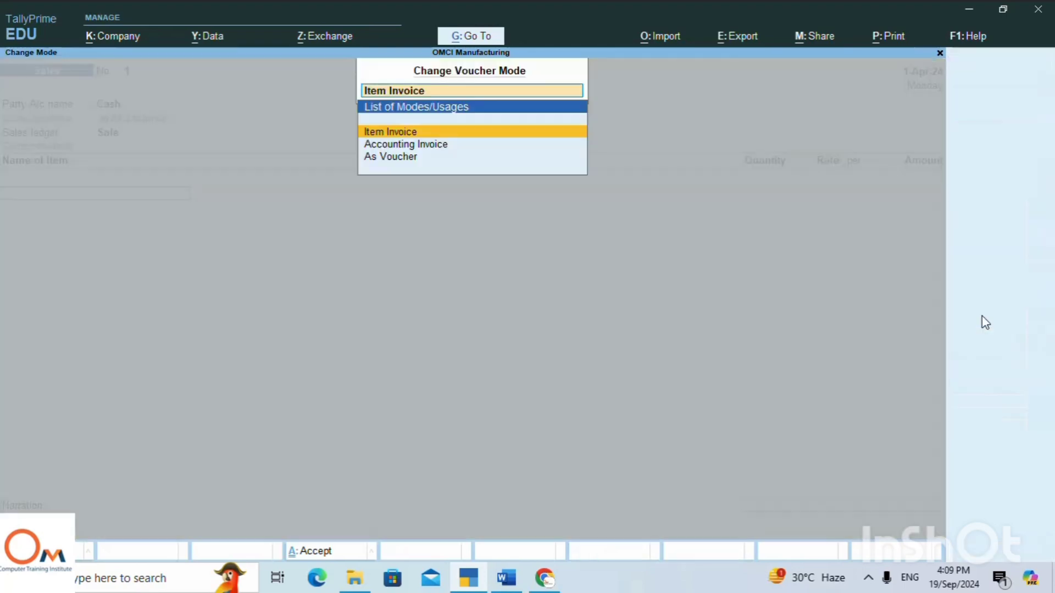
{"action": "left_click", "coordinate": [397, 159]}
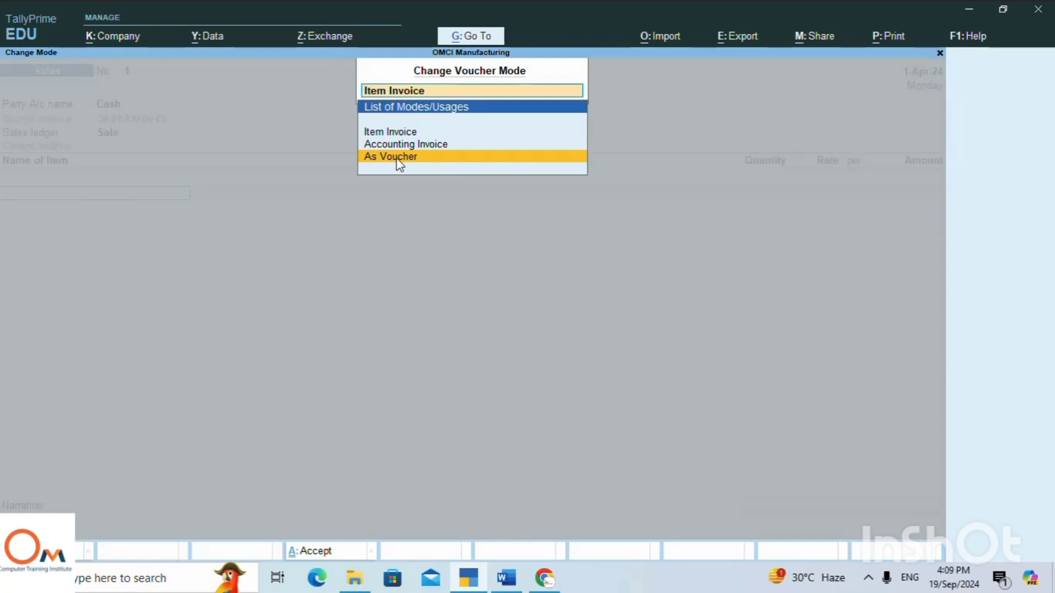
{"action": "left_click", "coordinate": [398, 161]}
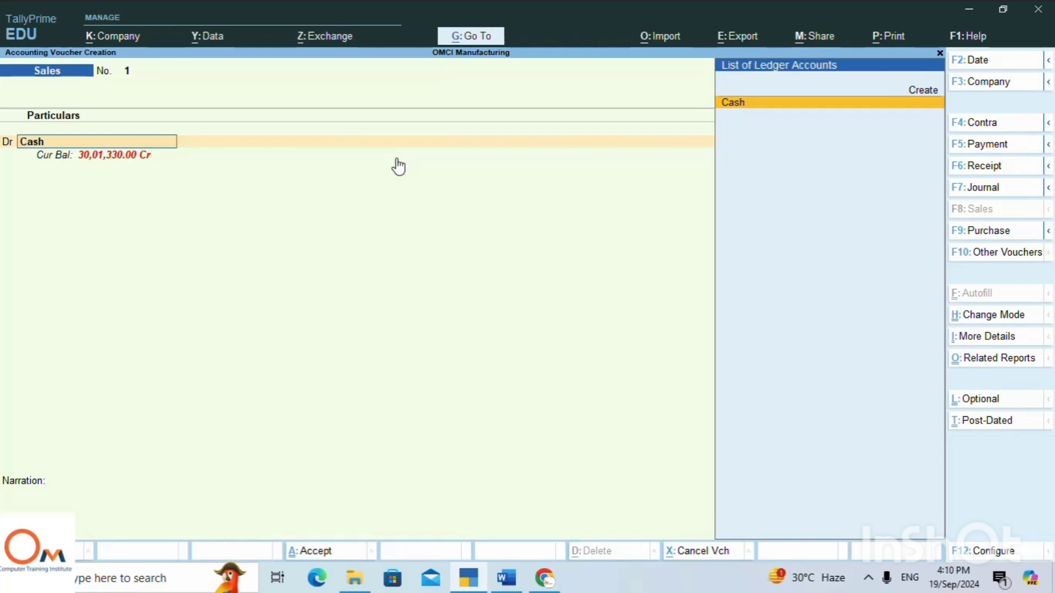
{"action": "key", "text": "Return"}
{"action": "key", "text": "Return"}
{"action": "key", "text": "Return"}
{"action": "key", "text": "Return"}
{"action": "key", "text": "Return"}
{"action": "key", "text": "Return"}
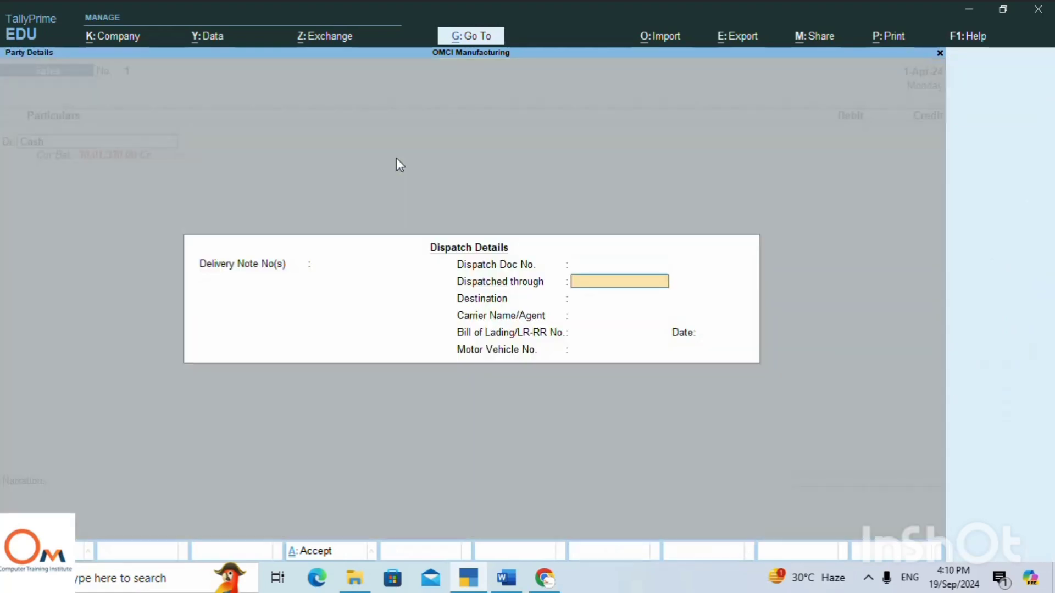
{"action": "key", "text": "Return"}
{"action": "key", "text": "Return"}
{"action": "key", "text": "Return"}
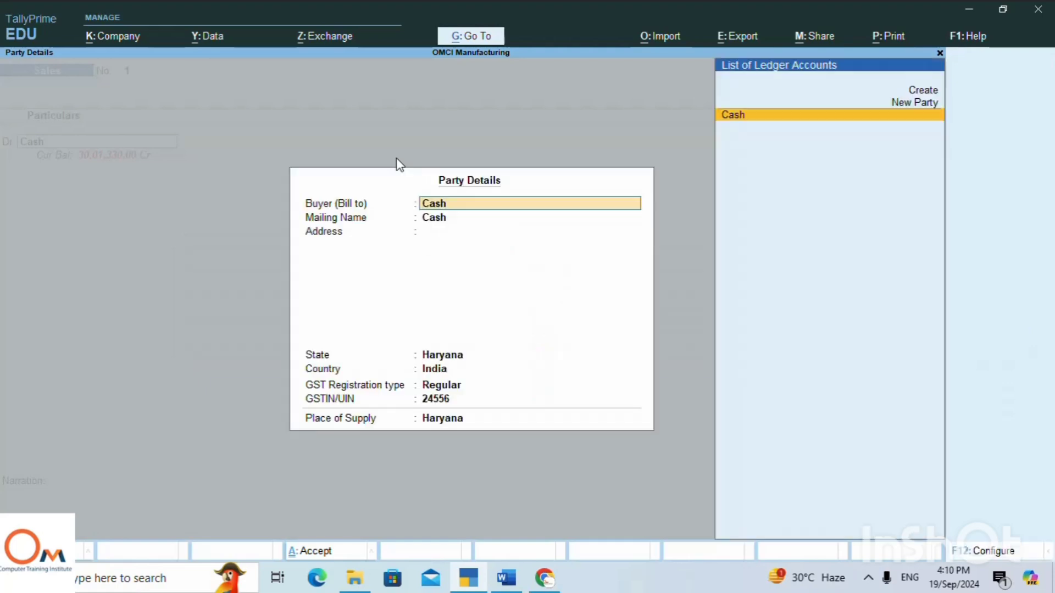
{"action": "key", "text": "Return"}
{"action": "key", "text": "Return"}
{"action": "key", "text": "Return"}
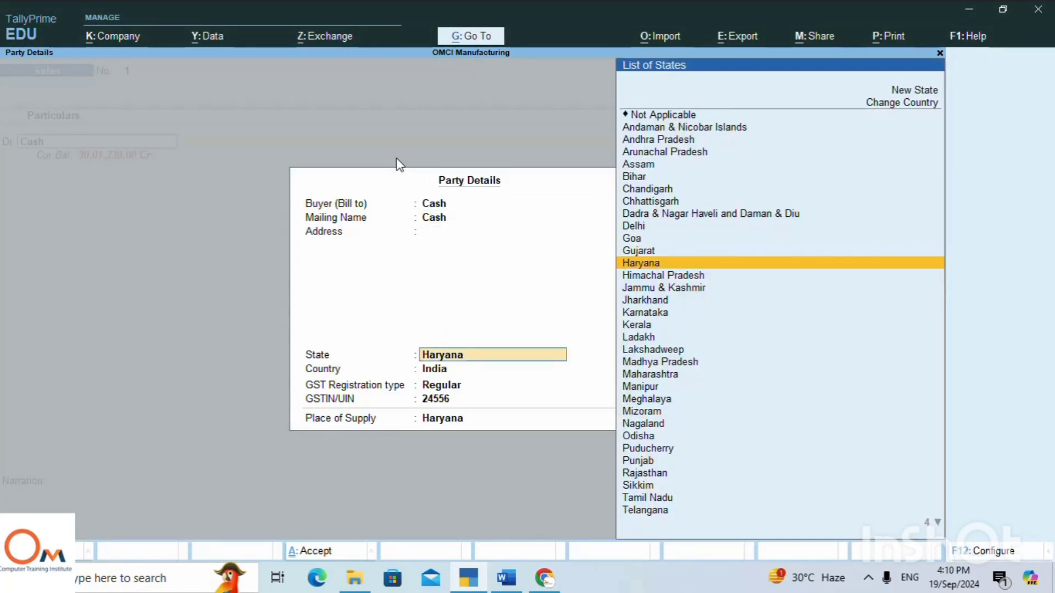
{"action": "key", "text": "Return"}
{"action": "key", "text": "Return"}
{"action": "key", "text": "Return"}
{"action": "key", "text": "Return"}
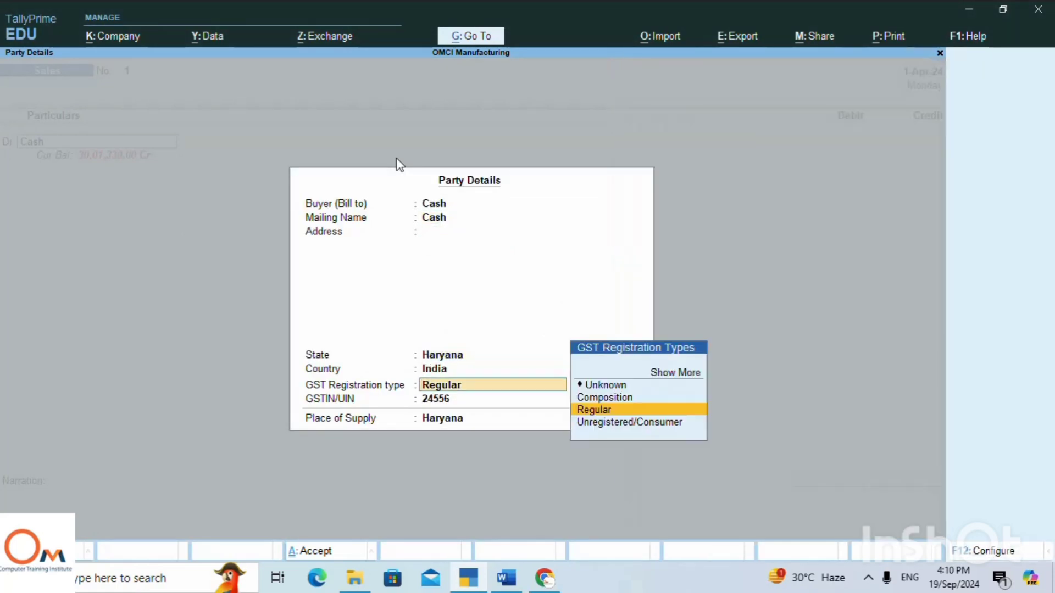
{"action": "key", "text": "Return"}
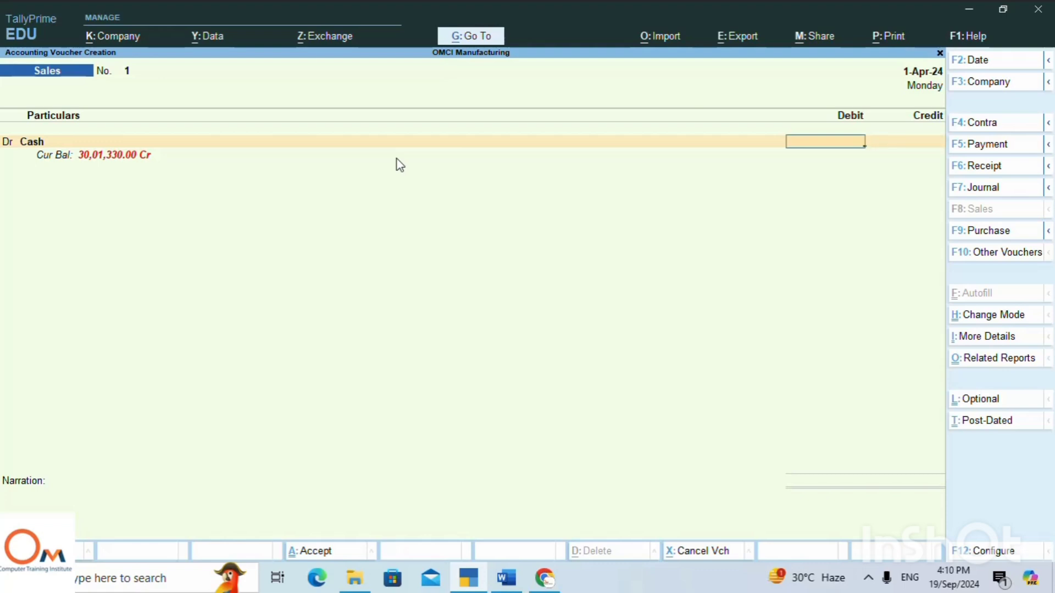
Change the sales voucher's mode to Item Invoice.
{"action": "left_click", "coordinate": [1004, 316]}
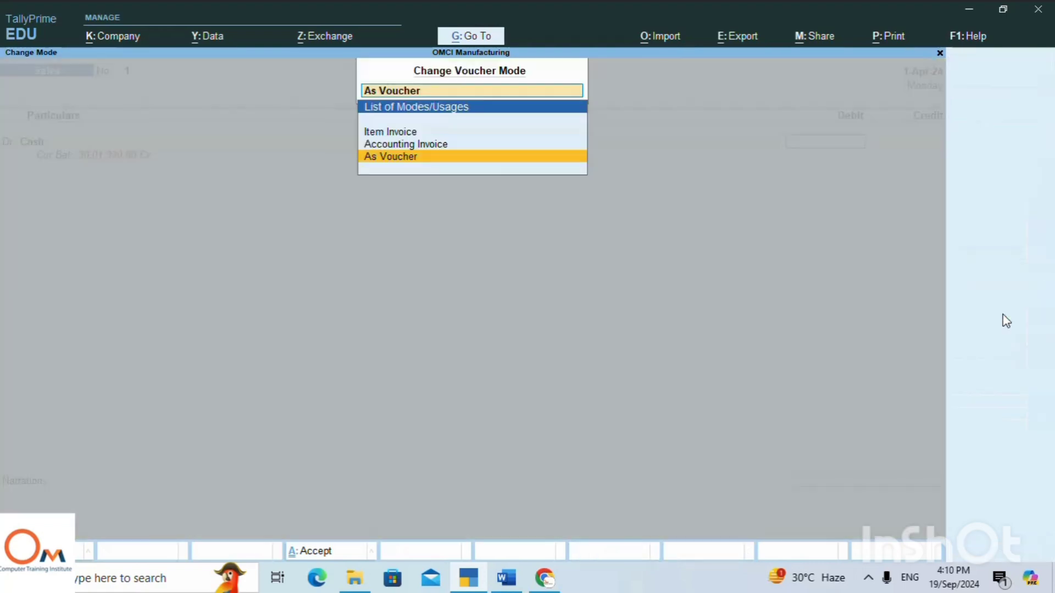
{"action": "key", "text": "Up"}
{"action": "key", "text": "Up"}
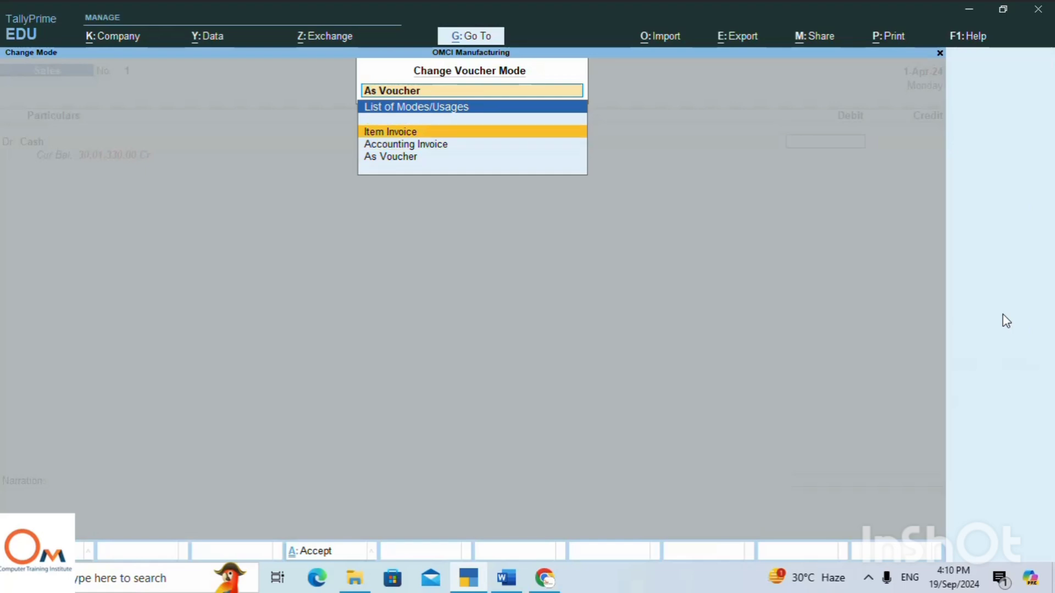
{"action": "key", "text": "Return"}
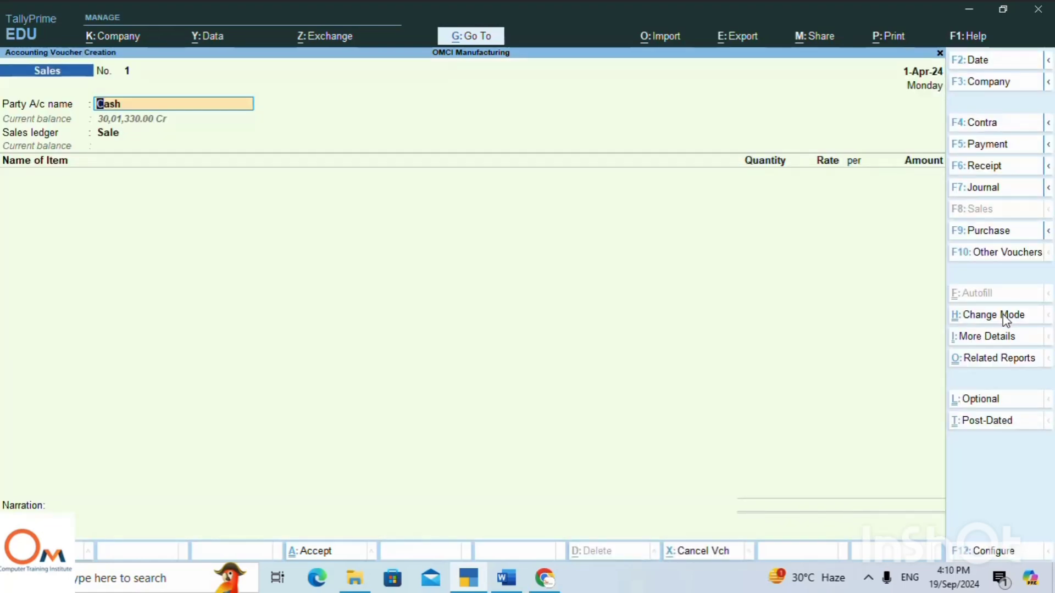
Keep Cash as the party with blank dispatch details and the existing Haryana buyer details, and keep Sale as the sales ledger.
{"action": "key", "text": "Return"}
{"action": "key", "text": "Return"}
{"action": "key", "text": "Return"}
{"action": "key", "text": "Return"}
{"action": "key", "text": "Return"}
{"action": "key", "text": "Return"}
{"action": "key", "text": "Return"}
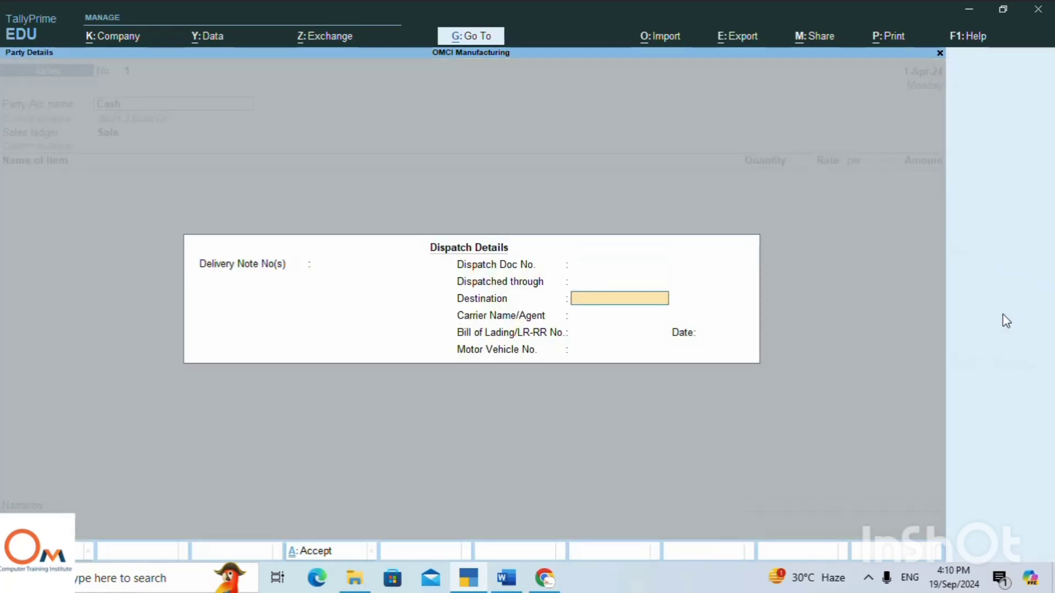
{"action": "key", "text": "Return"}
{"action": "key", "text": "Return"}
{"action": "key", "text": "Return"}
{"action": "key", "text": "Return"}
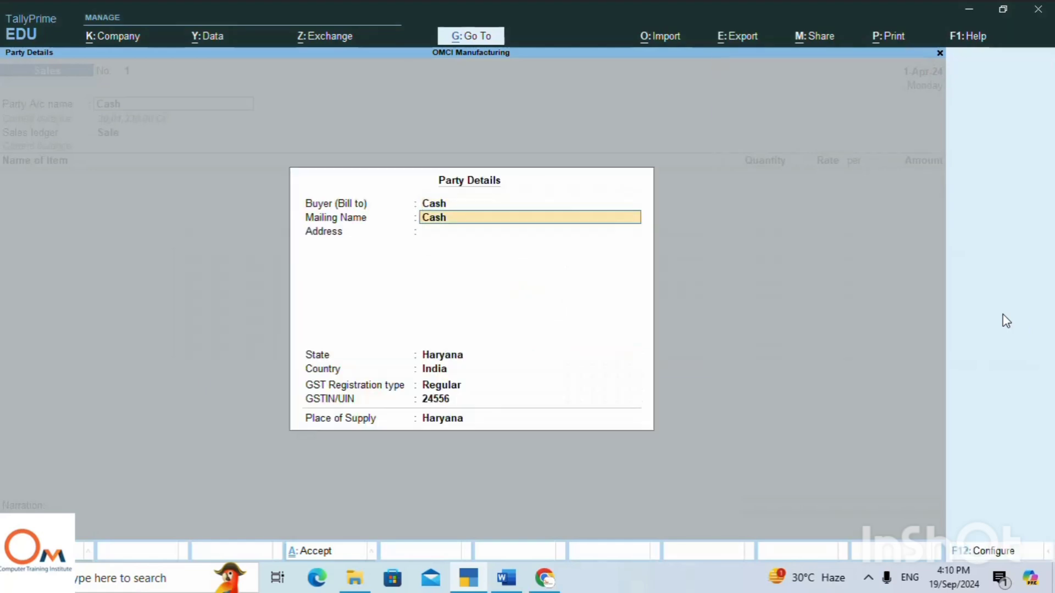
{"action": "key", "text": "Return"}
{"action": "key", "text": "Return"}
{"action": "key", "text": "Return"}
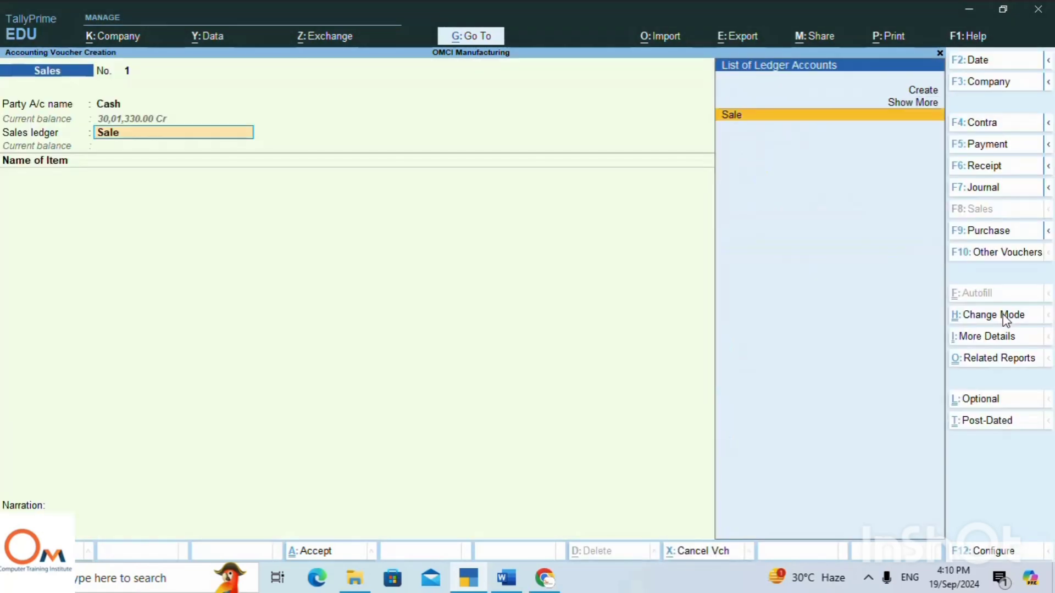
{"action": "key", "text": "Return"}
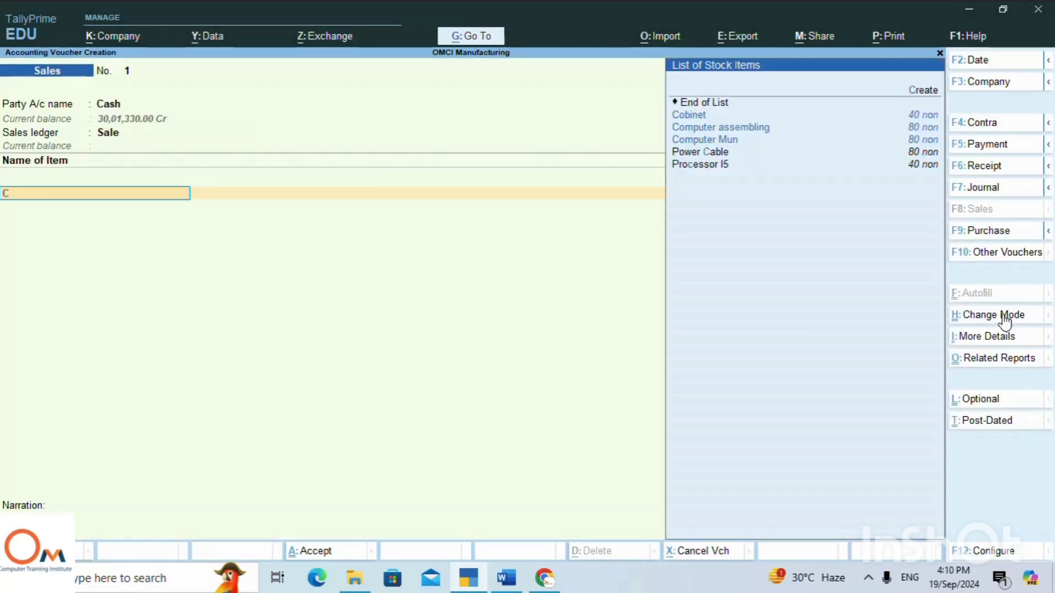
Add the stock item Computer Mun to the sales voucher, leaving its description blank.
{"action": "type", "text": "C"}
{"action": "key", "text": "Down"}
{"action": "key", "text": "Down"}
{"action": "key", "text": "Down"}
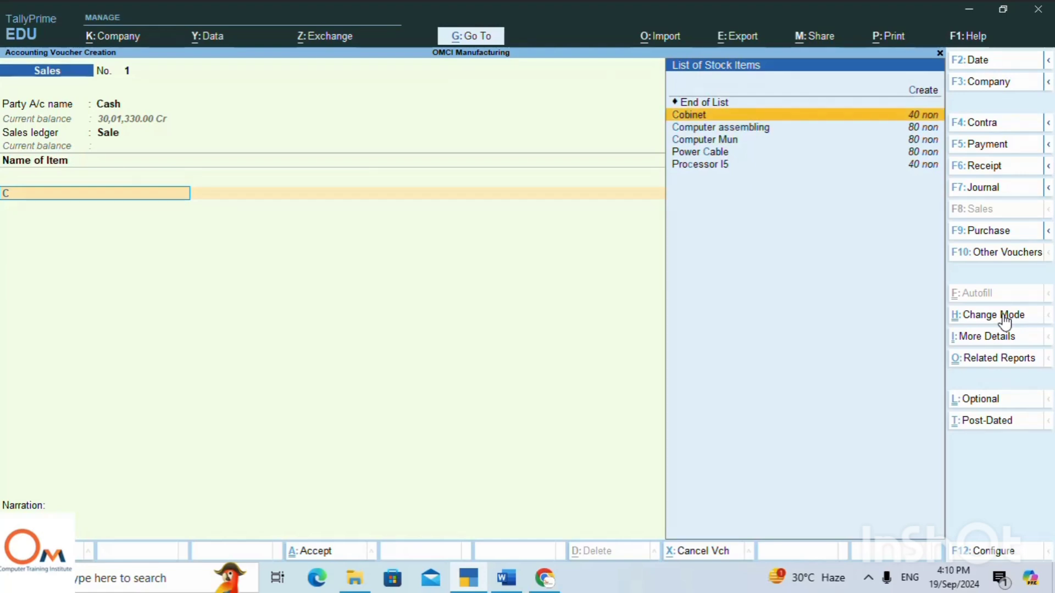
{"action": "key", "text": "Return"}
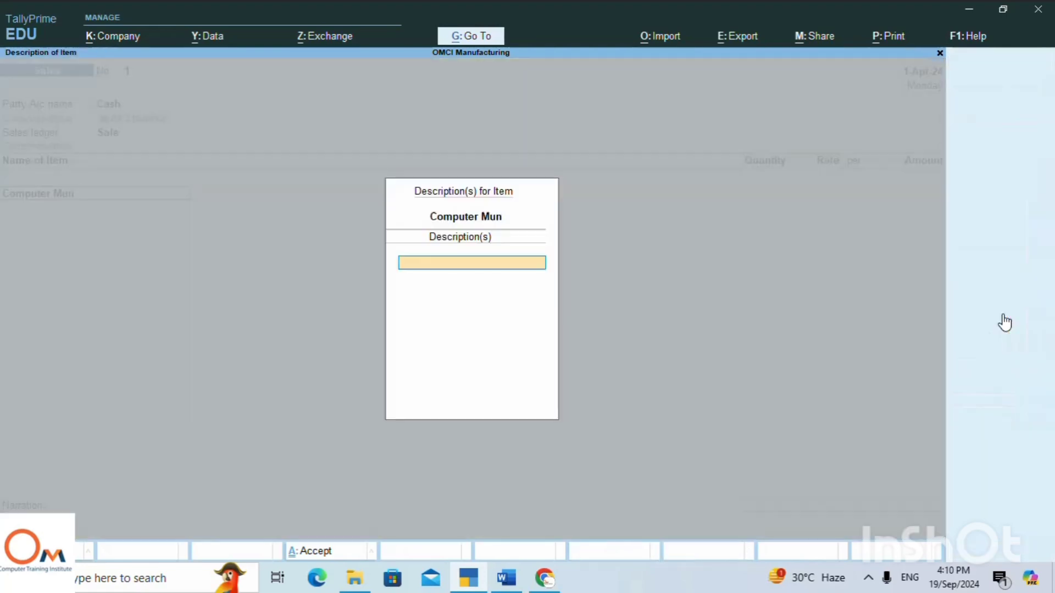
{"action": "key", "text": "Return"}
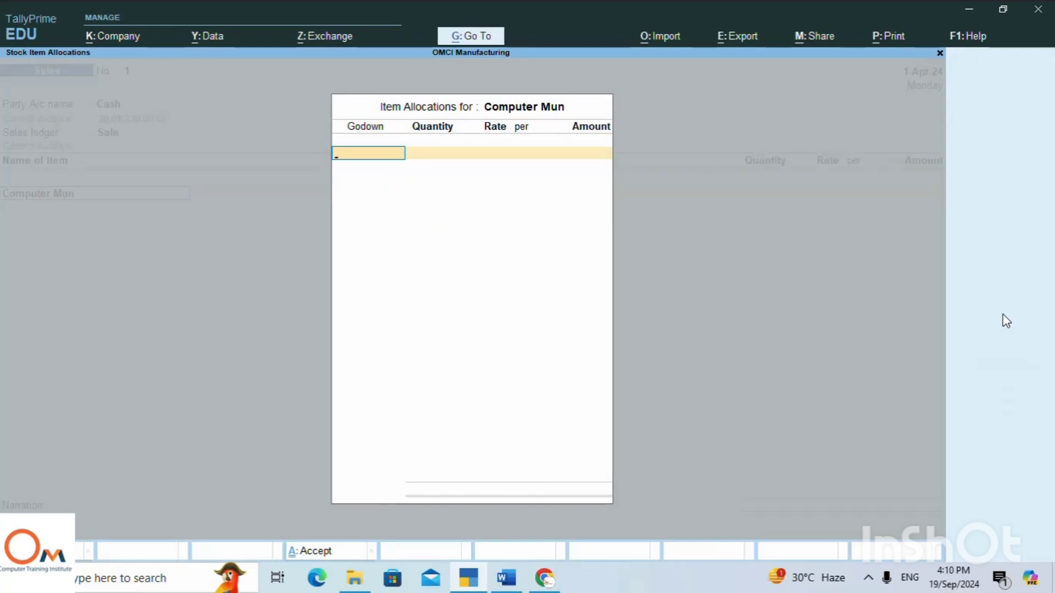
Allocate 2 units of Computer Mun from Main Location at a rate of 34000 and accept the item line.
{"action": "type", "text": "Ma"}
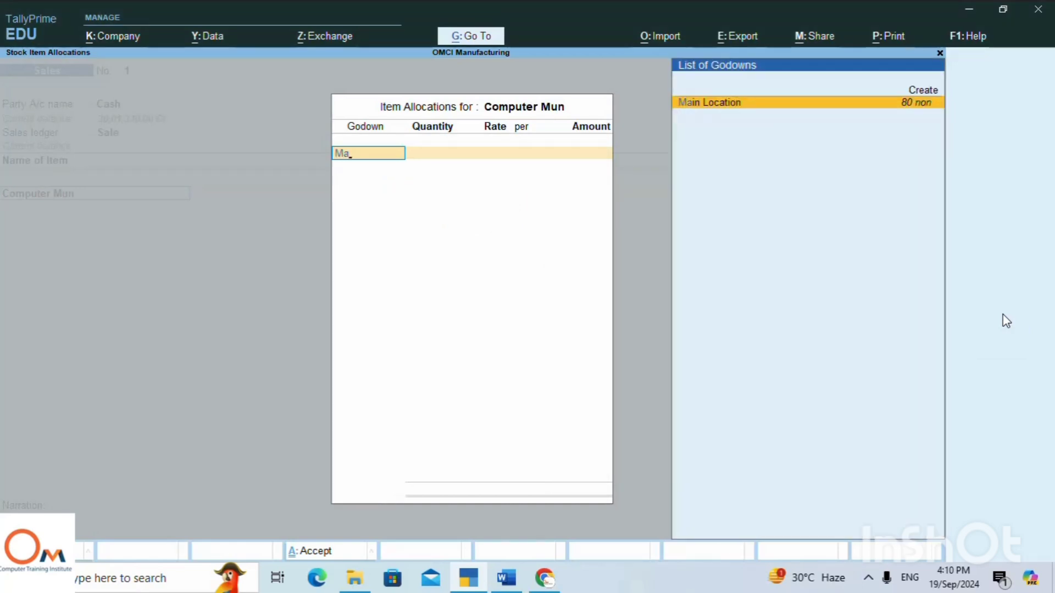
{"action": "key", "text": "Return"}
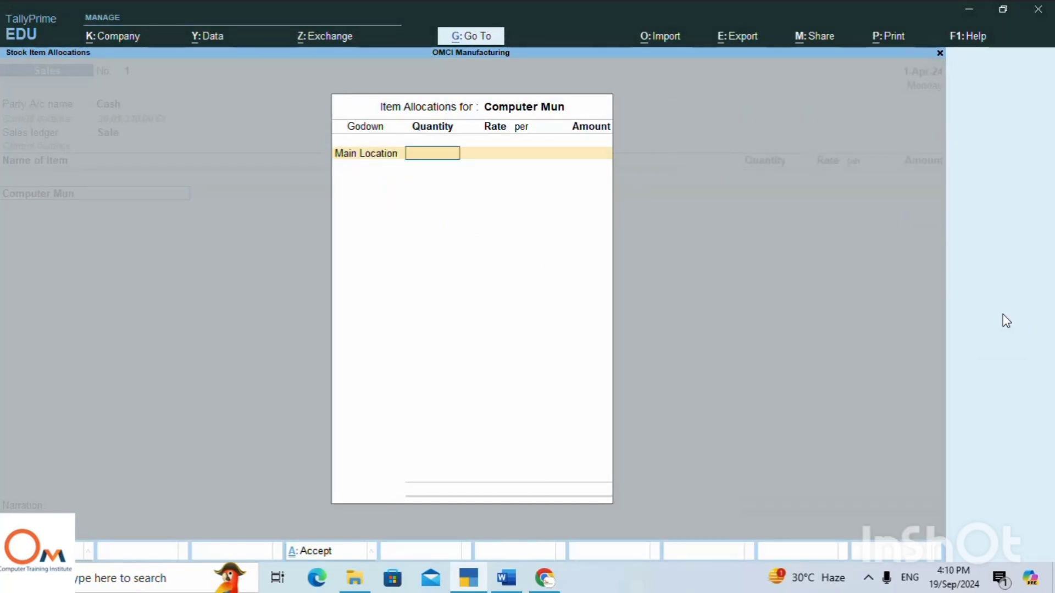
{"action": "type", "text": "3"}
{"action": "key", "text": "BackSpace"}
{"action": "type", "text": "2"}
{"action": "key", "text": "Return"}
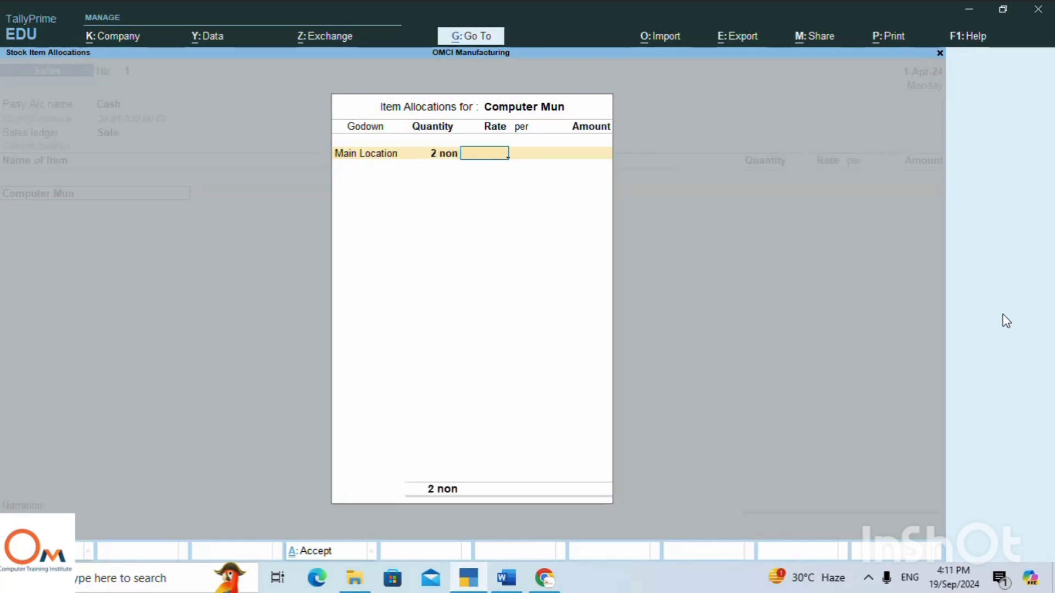
{"action": "type", "text": "34000"}
{"action": "key", "text": "Return"}
{"action": "key", "text": "Return"}
{"action": "key", "text": "Return"}
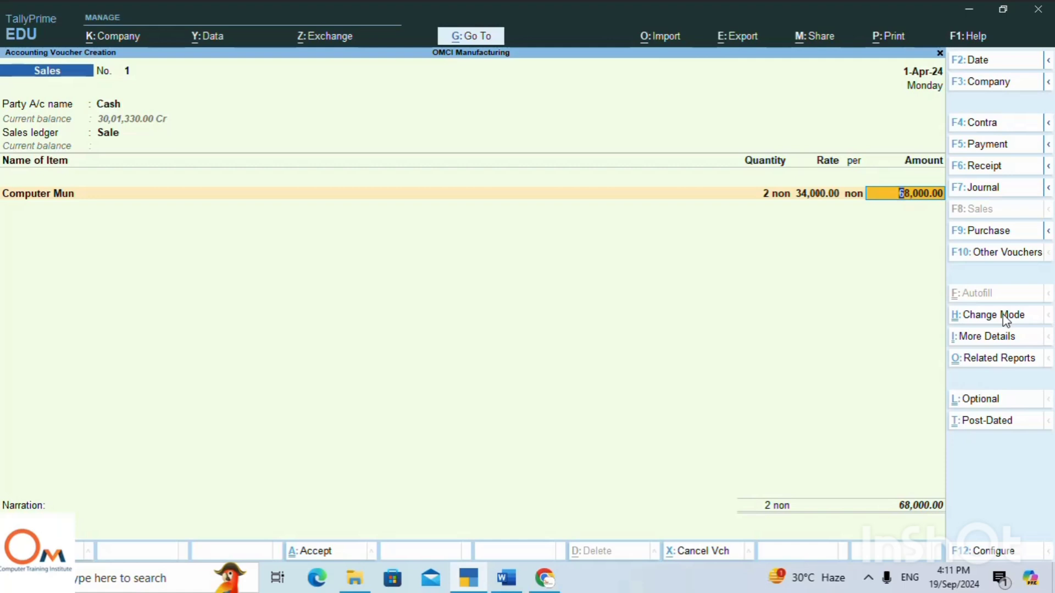
{"action": "key", "text": "Return"}
{"action": "key", "text": "Return"}
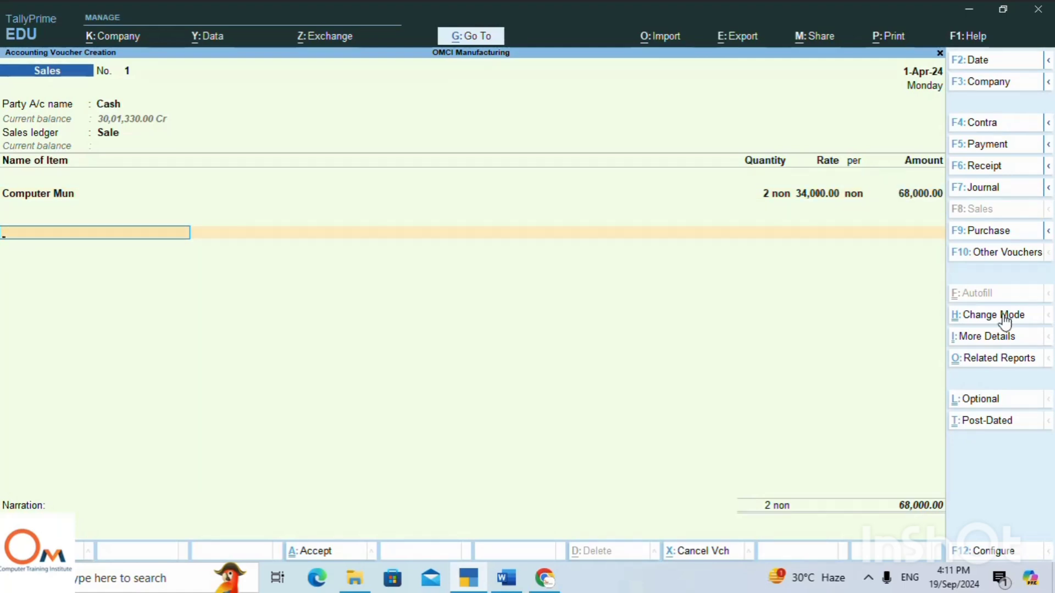
Check the cash sale line in the Word notes, return to TallyPrime, and start a new ledger named IGST from the voucher.
{"action": "key", "text": "alt+Tab"}
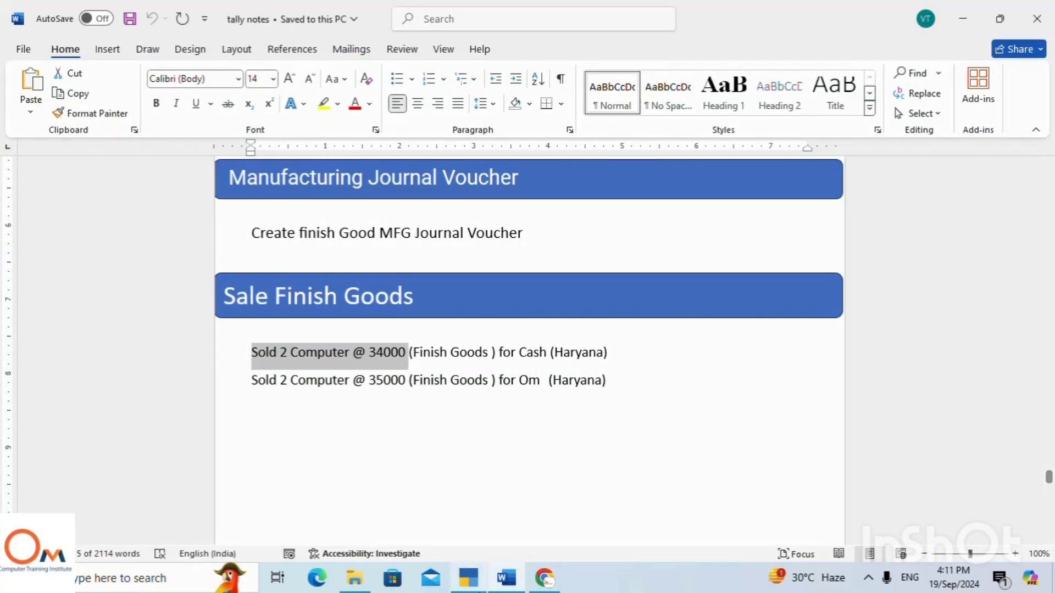
{"action": "left_click", "coordinate": [468, 577]}
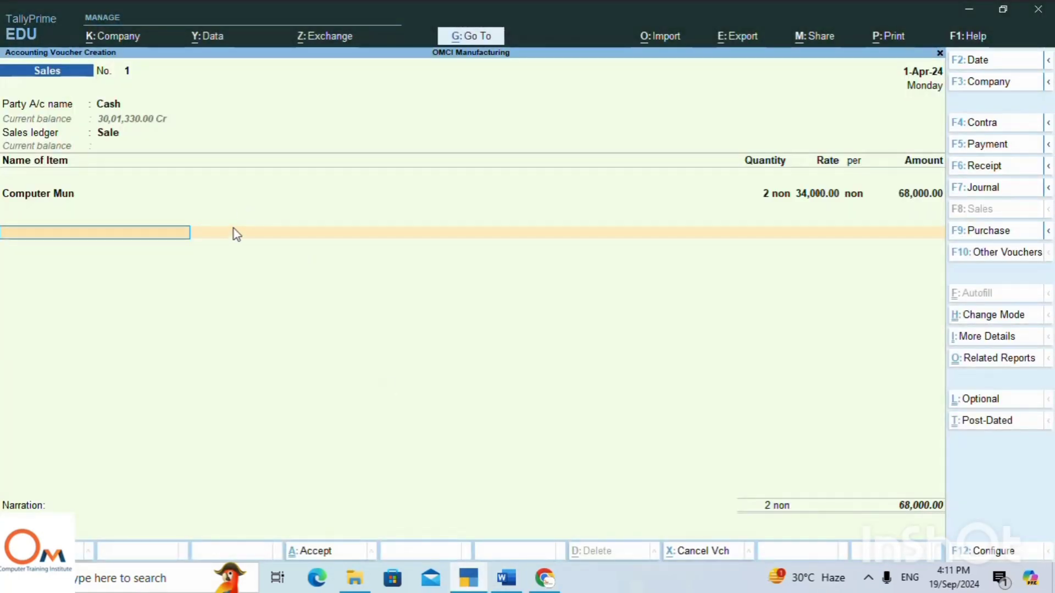
{"action": "type", "text": "I"}
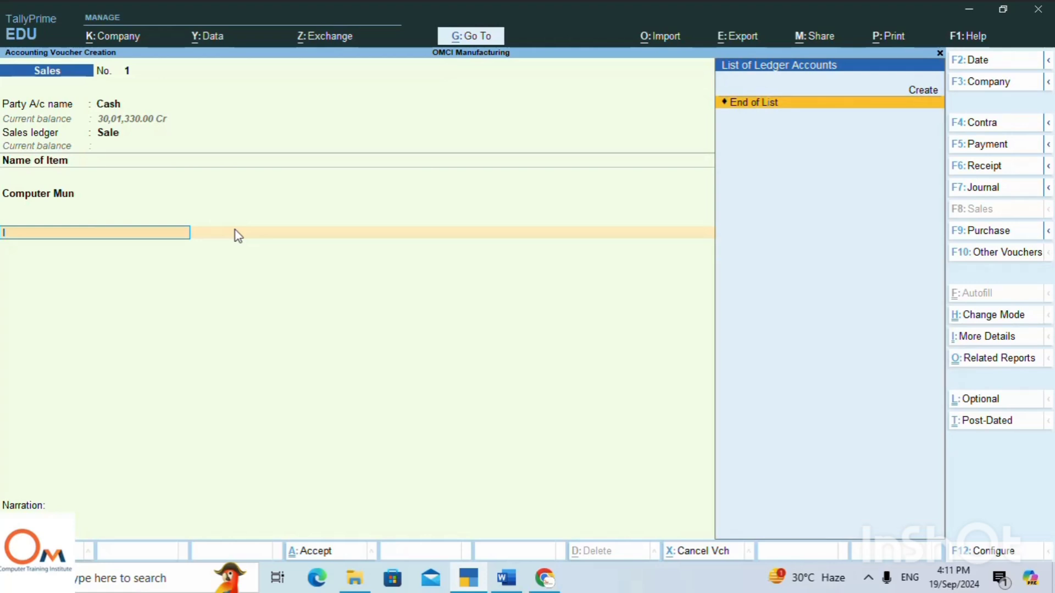
{"action": "key", "text": "Up"}
{"action": "key", "text": "Return"}
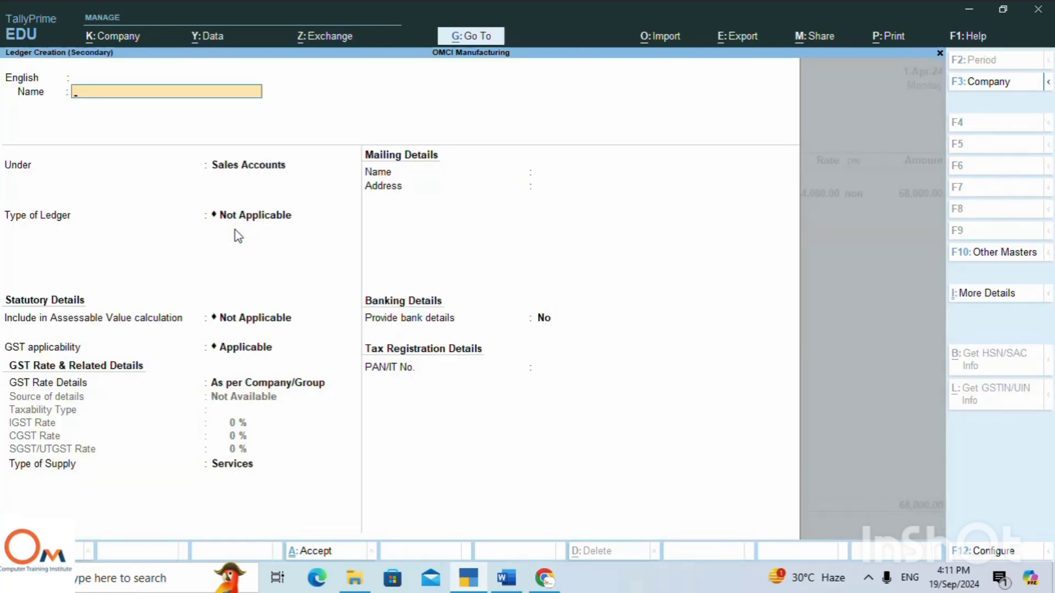
{"action": "type", "text": "IGSt"}
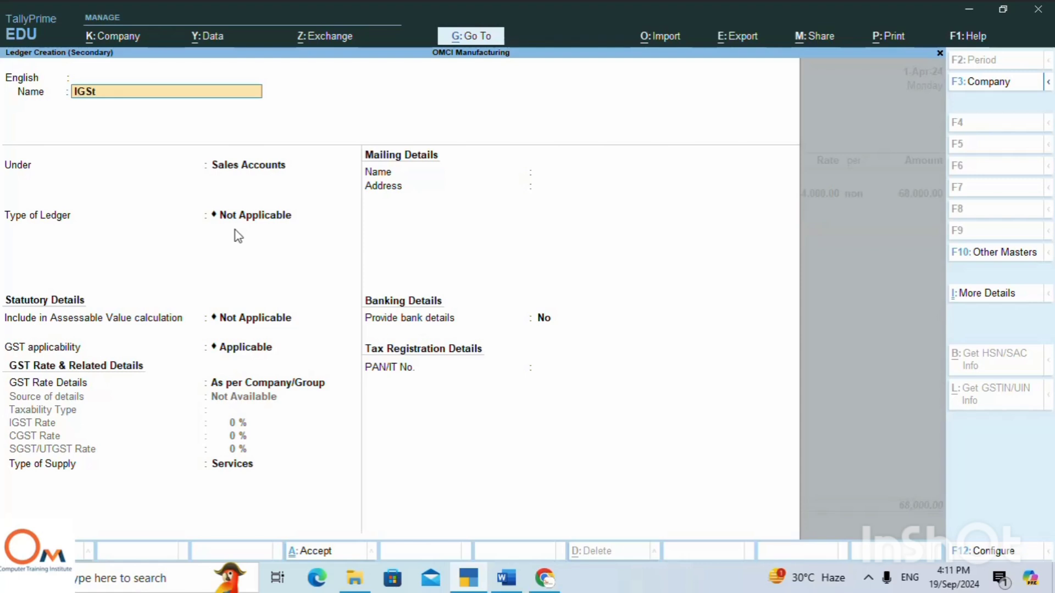
{"action": "key", "text": "BackSpace"}
{"action": "key", "text": "BackSpace"}
{"action": "key", "text": "BackSpace"}
{"action": "key", "text": "BackSpace"}
{"action": "type", "text": "IGST"}
{"action": "key", "text": "Return"}
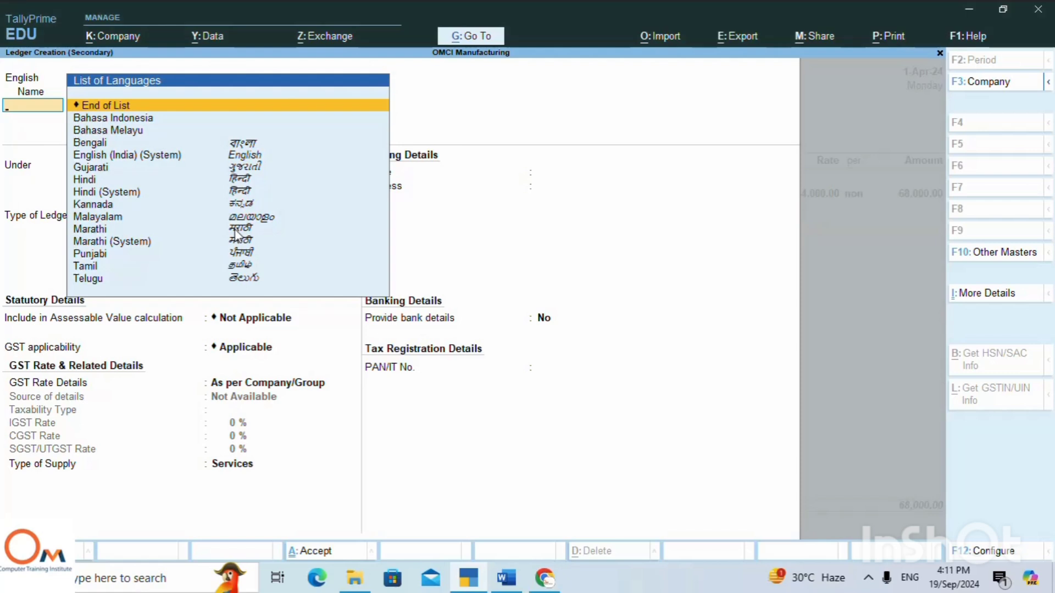
Place IGST under Duties & Taxes with type Others, include it in GST assessable value for Goods and Services based on value, and save it.
{"action": "key", "text": "Return"}
{"action": "type", "text": "Du"}
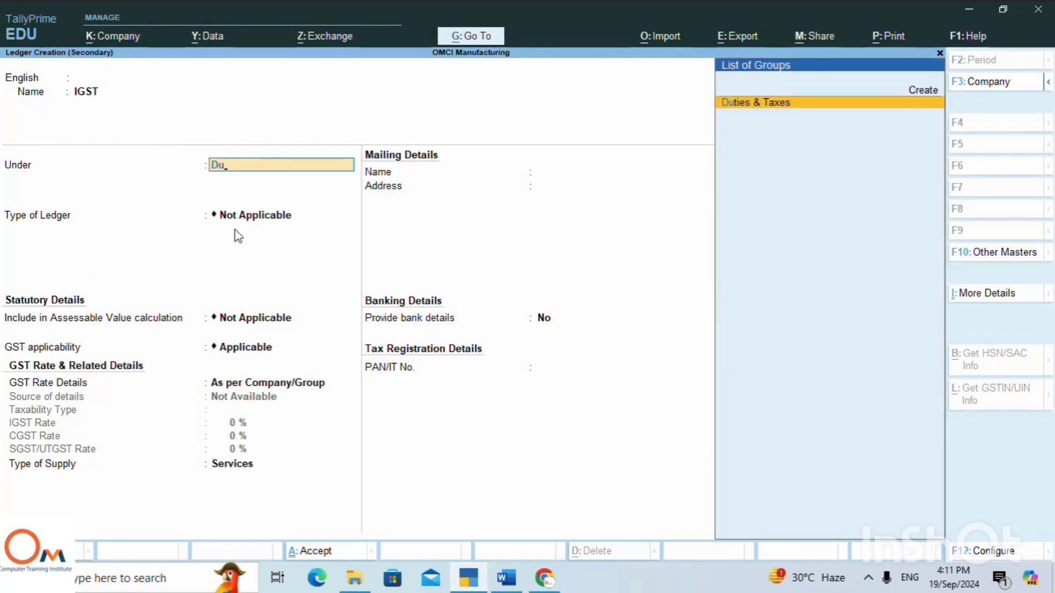
{"action": "key", "text": "Return"}
{"action": "key", "text": "Return"}
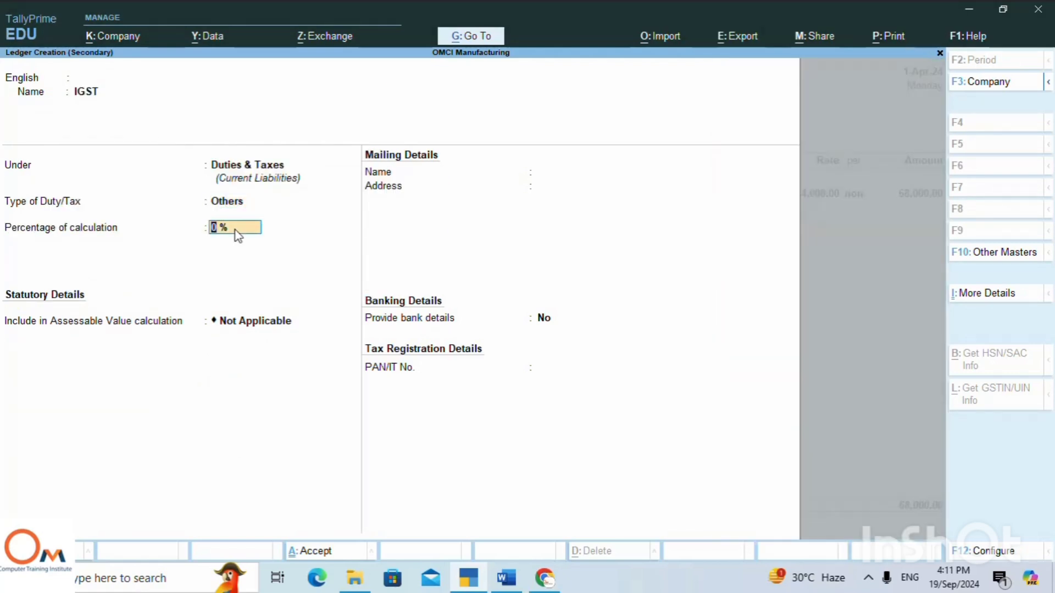
{"action": "key", "text": "Return"}
{"action": "key", "text": "Down"}
{"action": "key", "text": "Return"}
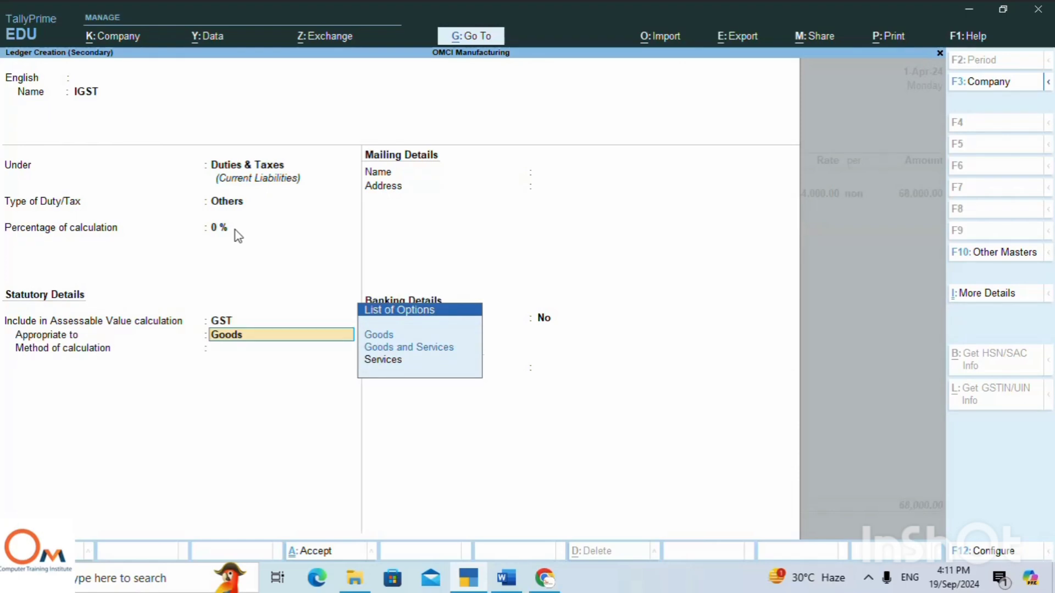
{"action": "key", "text": "Down"}
{"action": "key", "text": "Return"}
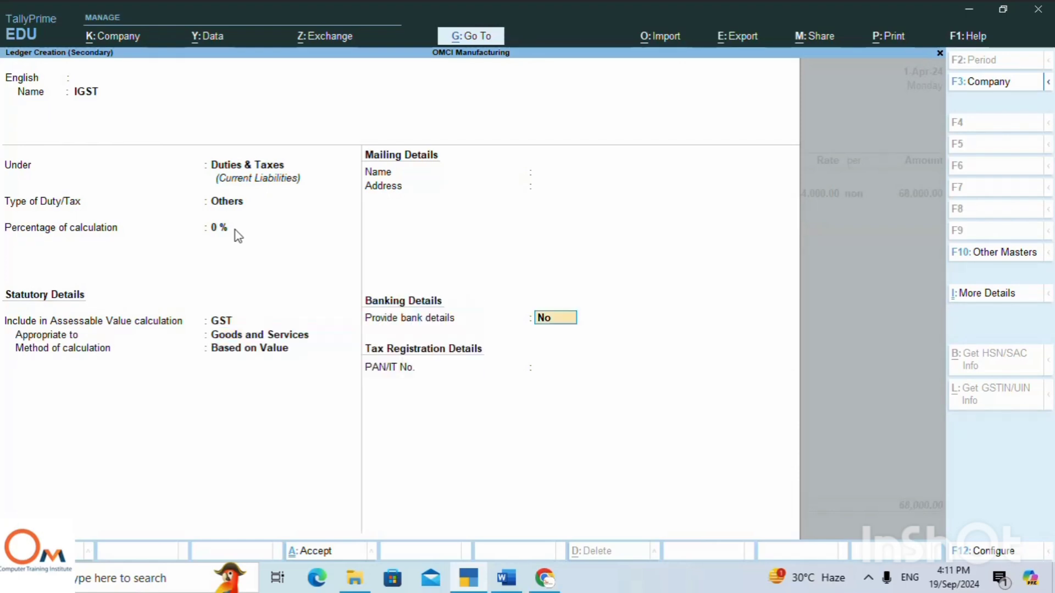
{"action": "key", "text": "Return"}
{"action": "key", "text": "Return"}
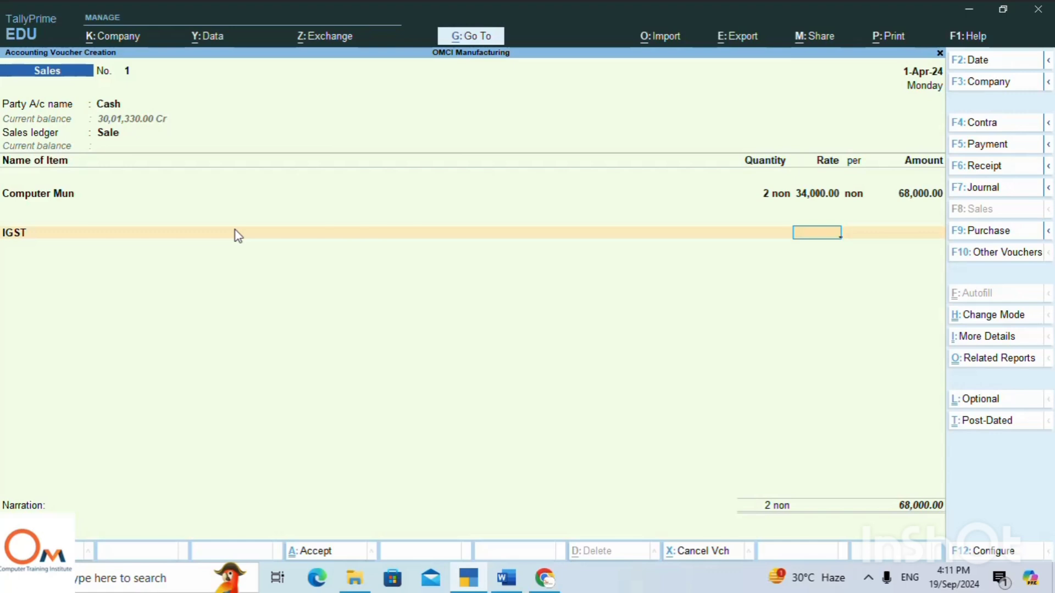
Apply IGST at 18% to the cash sale, leave the narration blank, and save the voucher.
{"action": "type", "text": "18"}
{"action": "key", "text": "Return"}
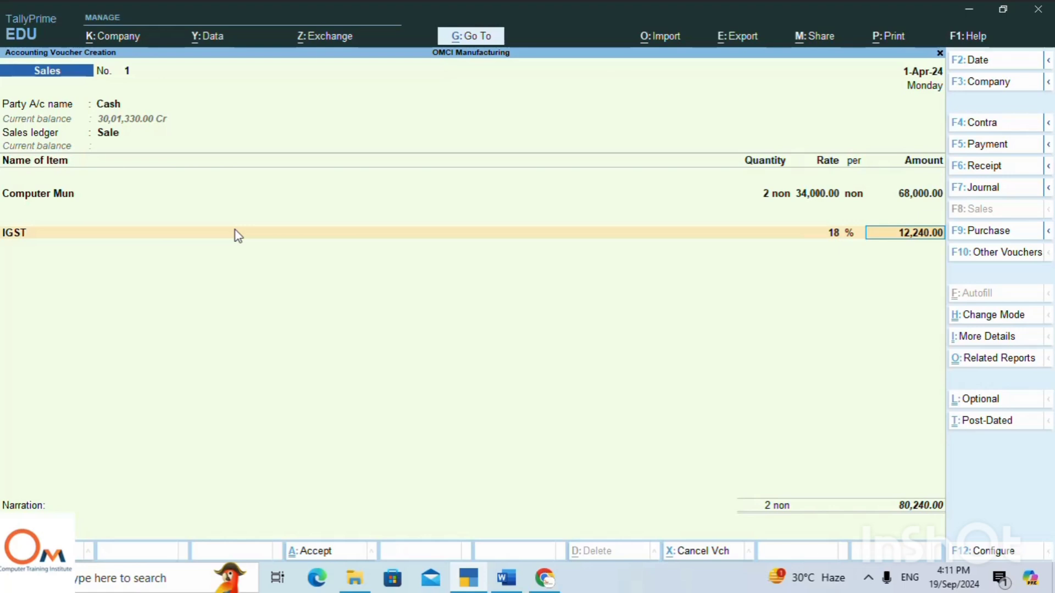
{"action": "key", "text": "Return"}
{"action": "key", "text": "Return"}
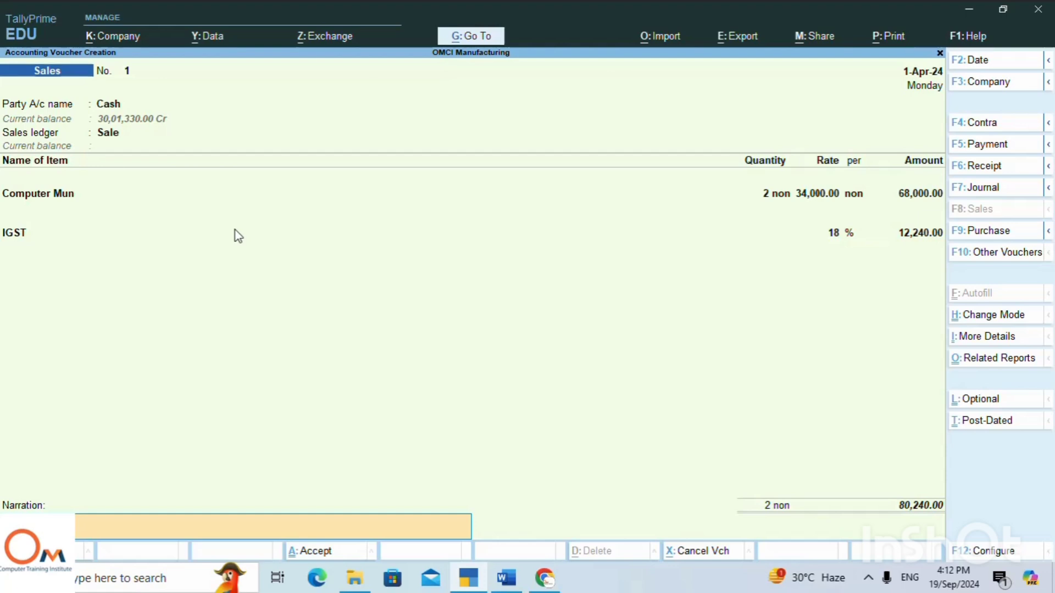
{"action": "key", "text": "Return"}
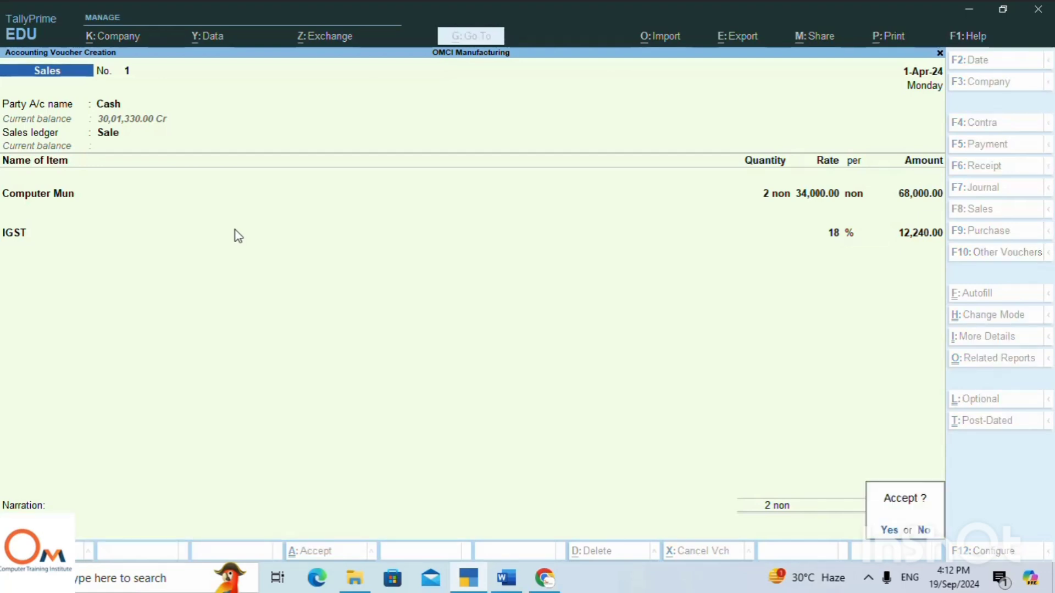
{"action": "key", "text": "Return"}
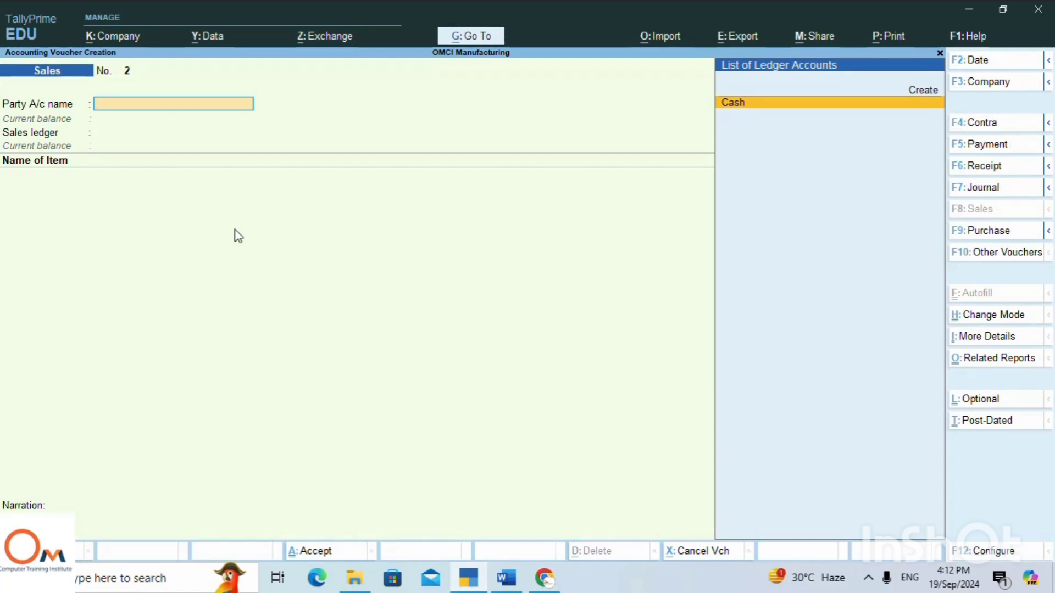
Check the second sale line in the Word notes, return to TallyPrime, and start a new party ledger with that buyer's name.
{"action": "left_click", "coordinate": [499, 589]}
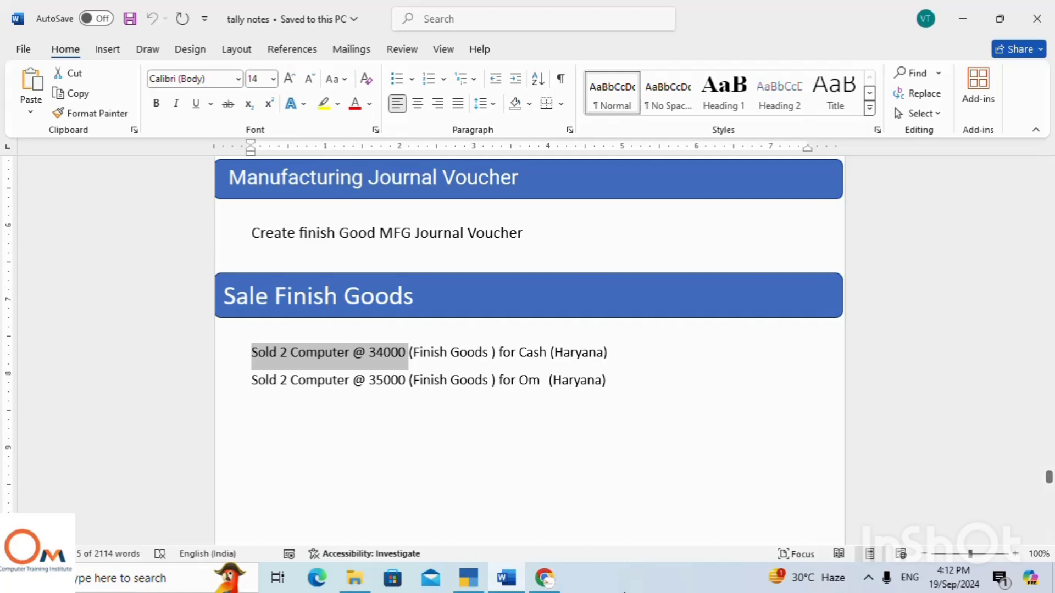
{"action": "left_click", "coordinate": [468, 584]}
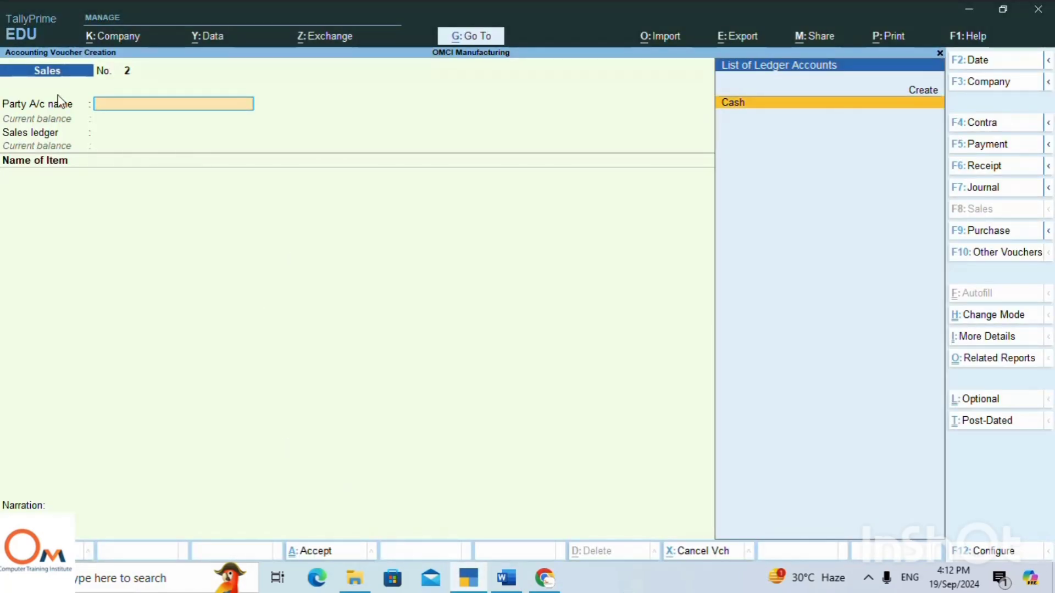
{"action": "key", "text": "Up"}
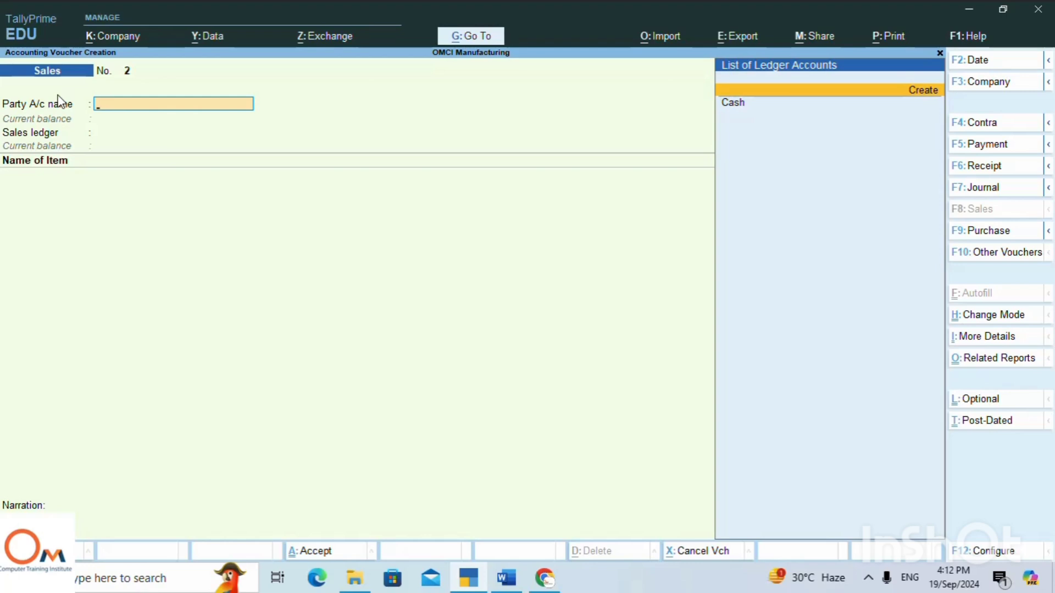
{"action": "key", "text": "alt"}
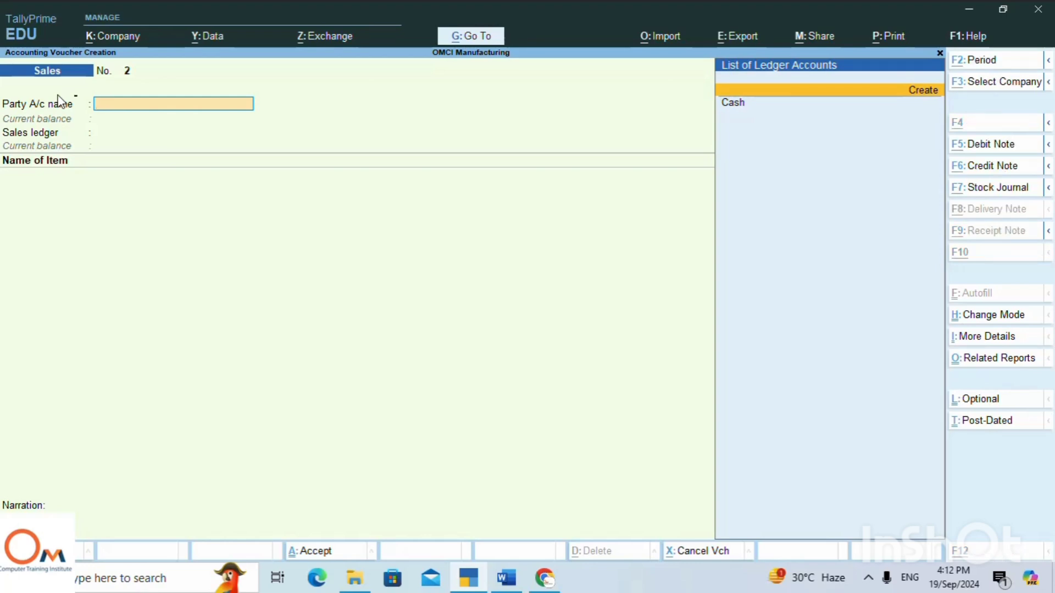
{"action": "key", "text": "alt+c"}
{"action": "type", "text": "Om"}
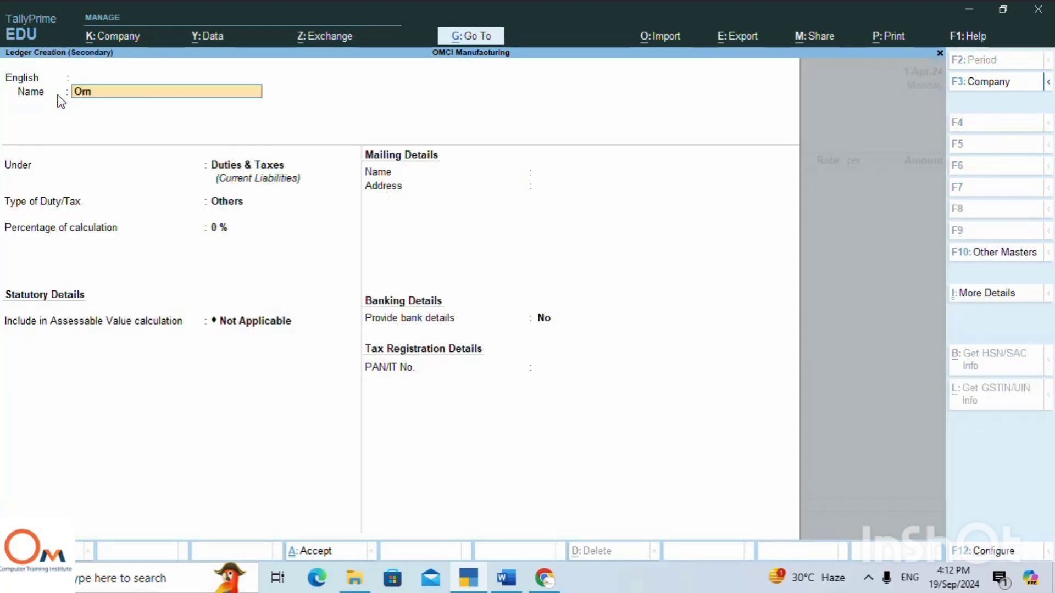
{"action": "key", "text": "Return"}
{"action": "key", "text": "Return"}
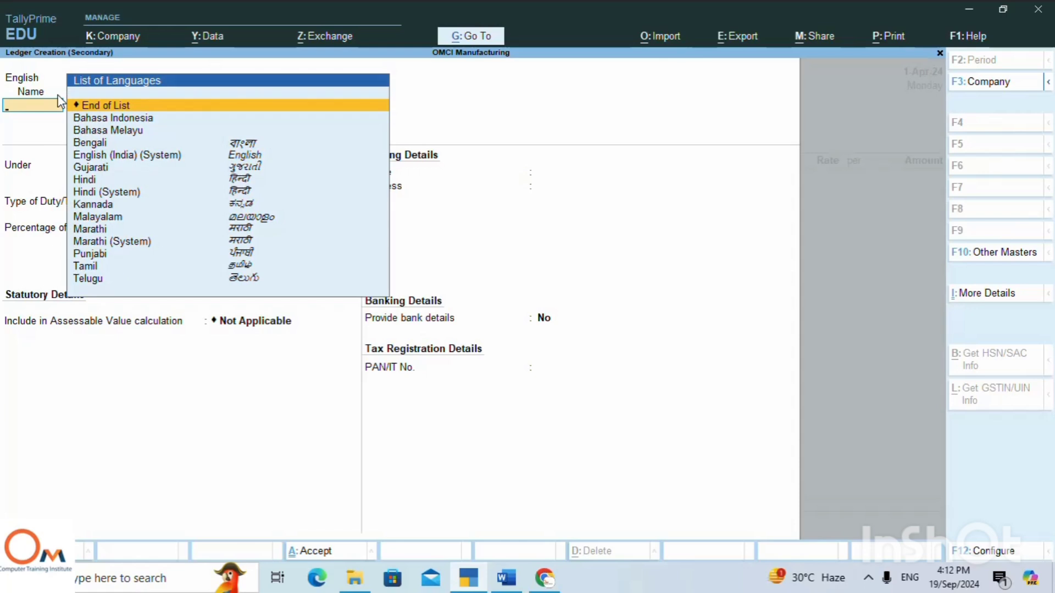
{"action": "key", "text": "Return"}
Place the buyer's ledger under Sundry Debtors, keep the default balance, mailing and tax registration details, and save it.
{"action": "type", "text": "Su"}
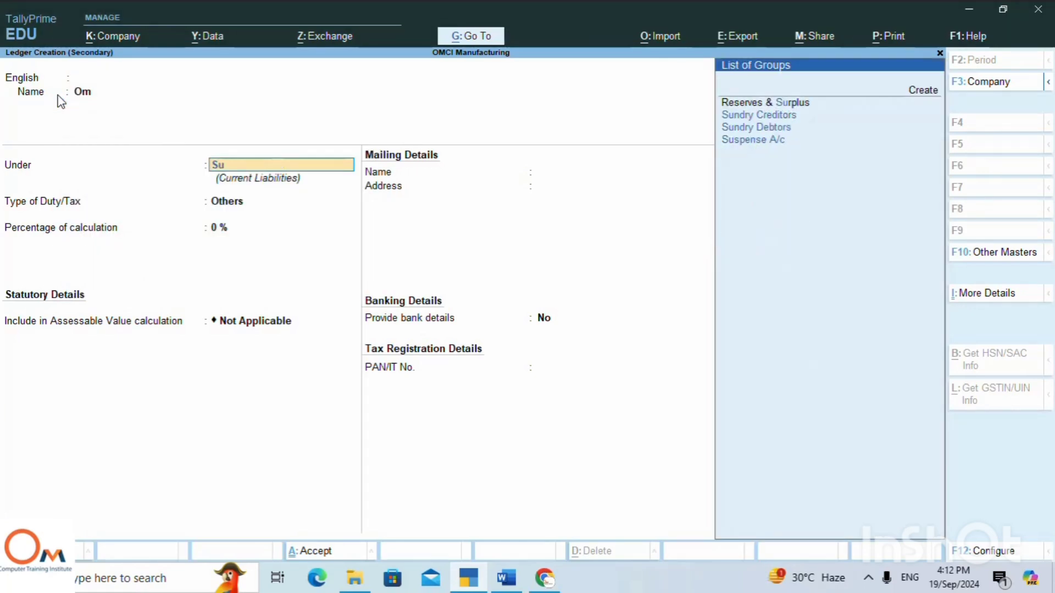
{"action": "key", "text": "Down"}
{"action": "key", "text": "Down"}
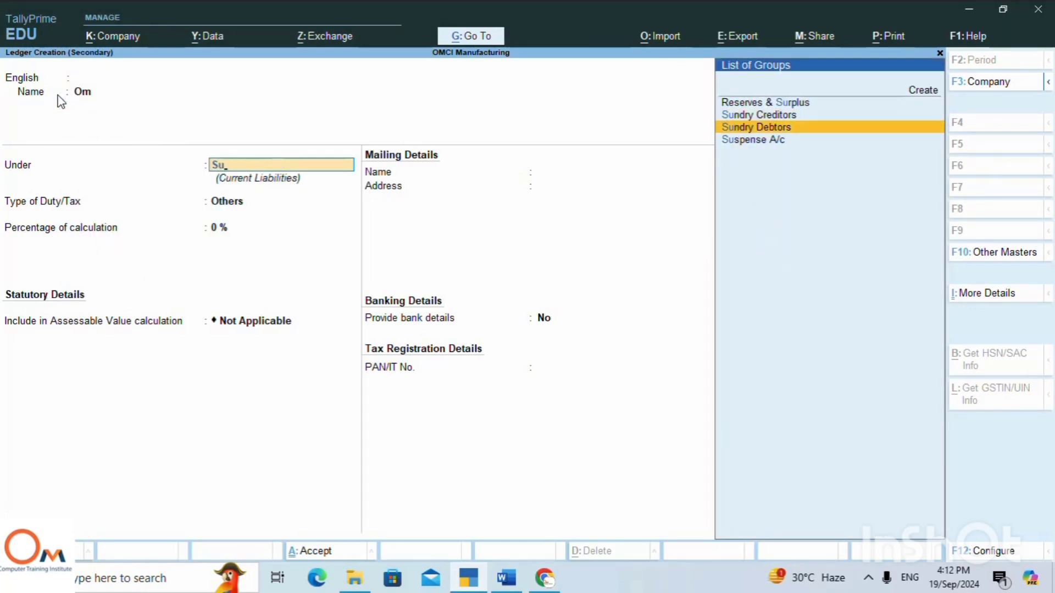
{"action": "key", "text": "Return"}
{"action": "key", "text": "Return"}
{"action": "key", "text": "Return"}
{"action": "key", "text": "Return"}
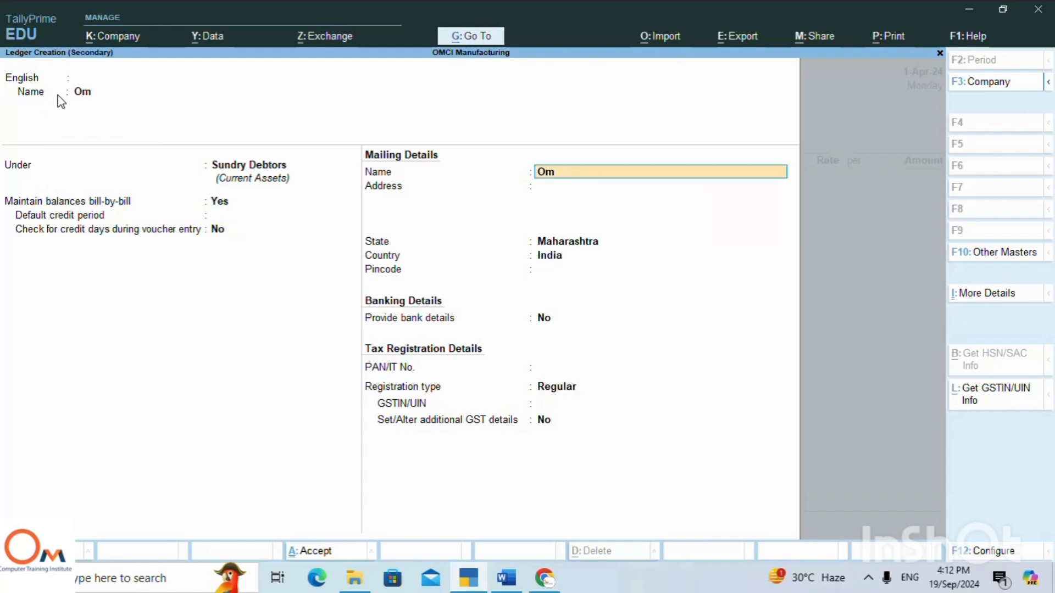
{"action": "key", "text": "Return"}
{"action": "key", "text": "Return"}
{"action": "key", "text": "Return"}
{"action": "key", "text": "Return"}
{"action": "key", "text": "Return"}
{"action": "key", "text": "Return"}
{"action": "key", "text": "Return"}
{"action": "key", "text": "Return"}
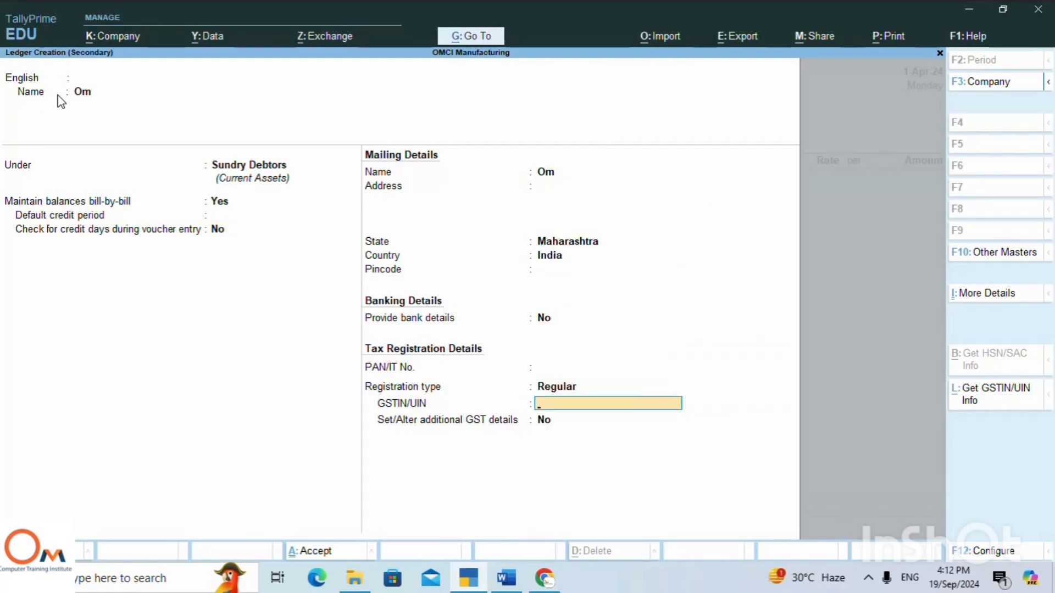
{"action": "key", "text": "Return"}
Leave the dispatch details blank, set the buyer's state to Haryana, leave GSTIN/UIN empty, and accept the party details.
{"action": "key", "text": "Return"}
{"action": "key", "text": "Return"}
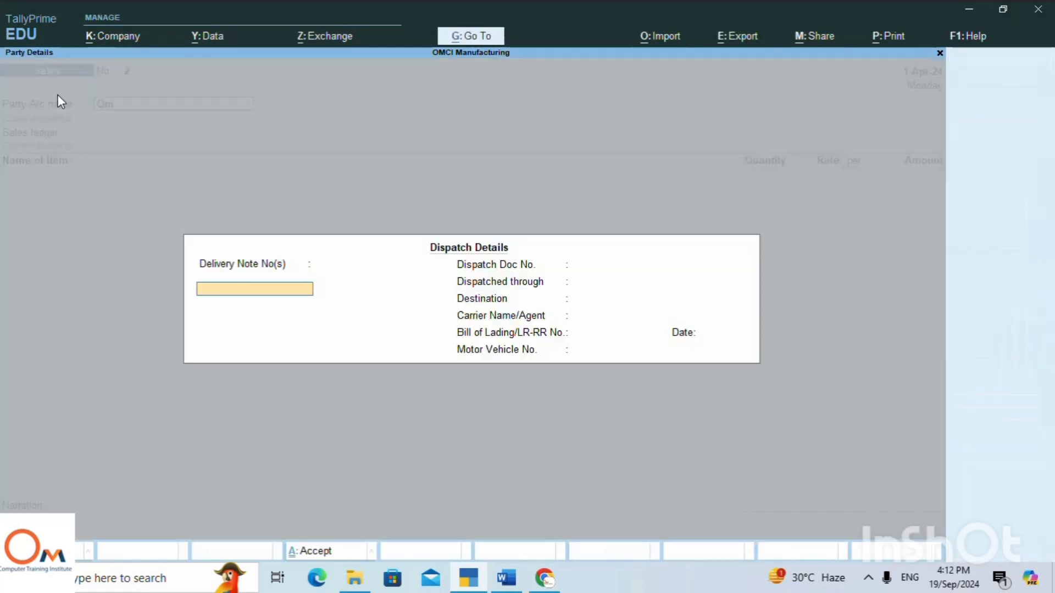
{"action": "key", "text": "Return"}
{"action": "key", "text": "Return"}
{"action": "key", "text": "Return"}
{"action": "key", "text": "Return"}
{"action": "key", "text": "Return"}
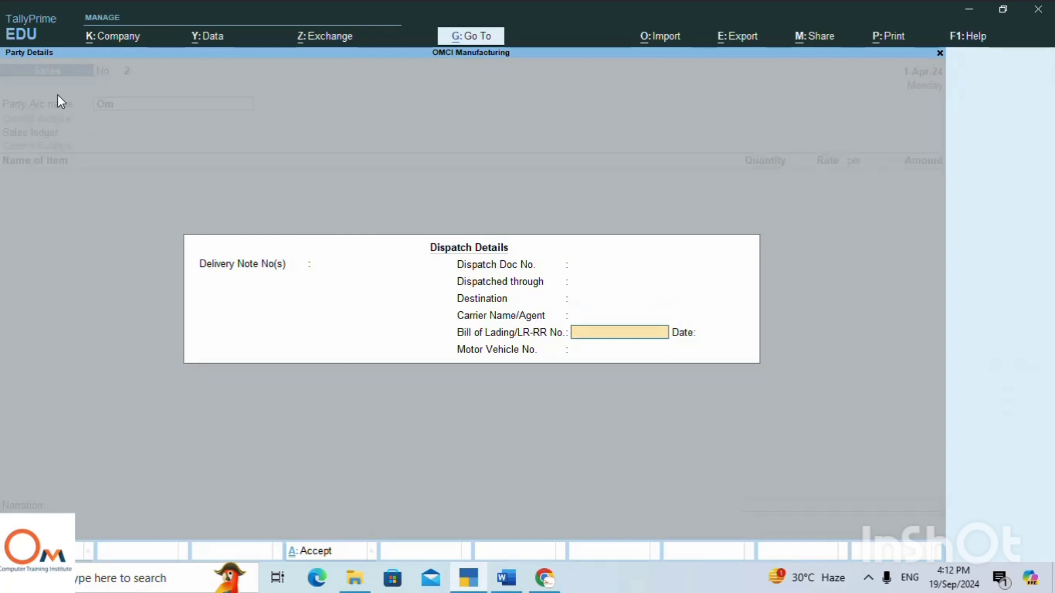
{"action": "key", "text": "Return"}
{"action": "key", "text": "Return"}
{"action": "key", "text": "Return"}
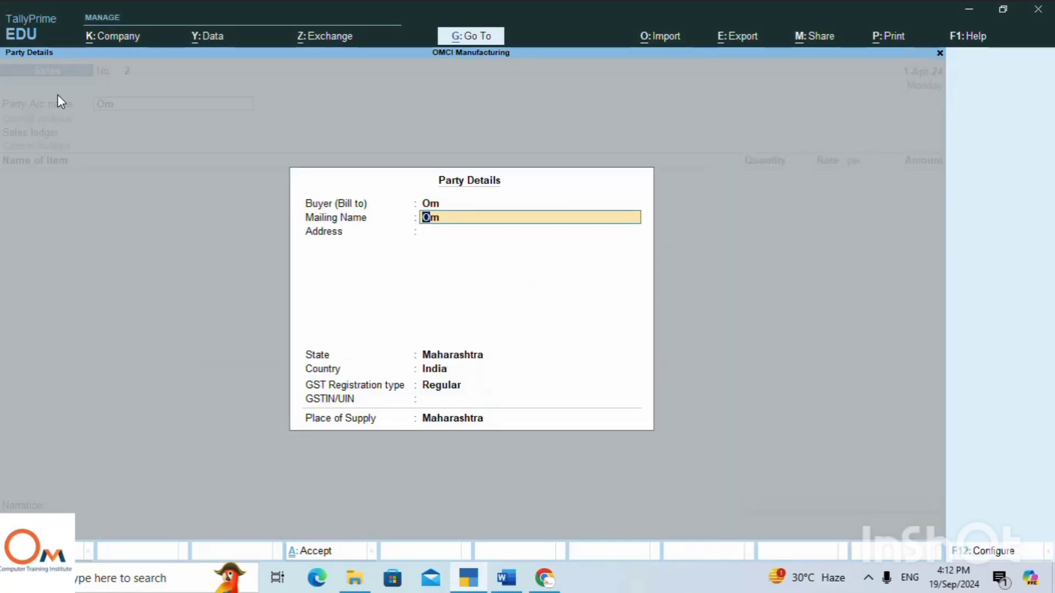
{"action": "key", "text": "Return"}
{"action": "key", "text": "Return"}
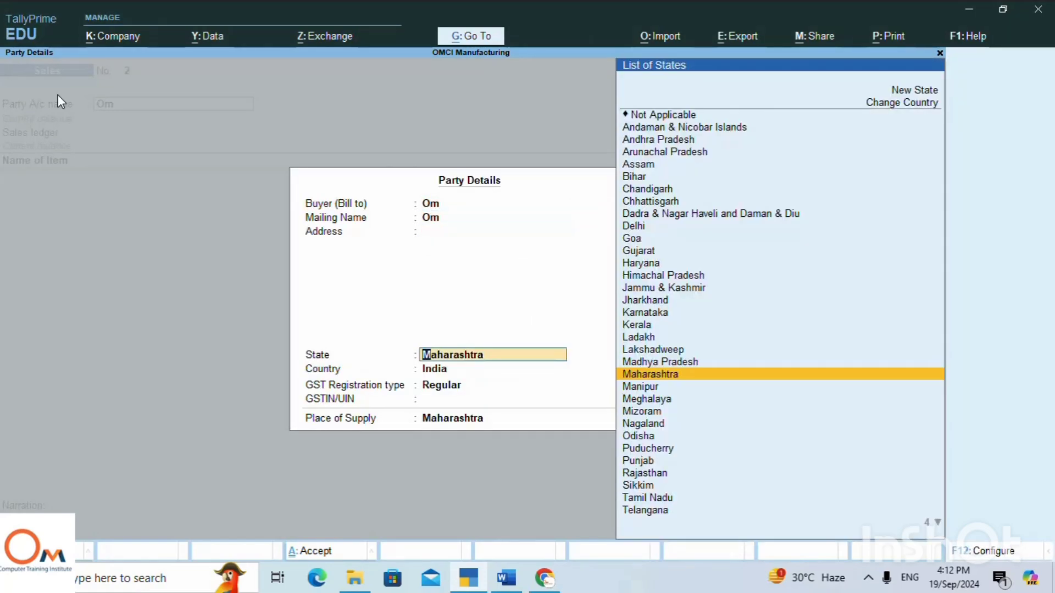
{"action": "type", "text": "Ha"}
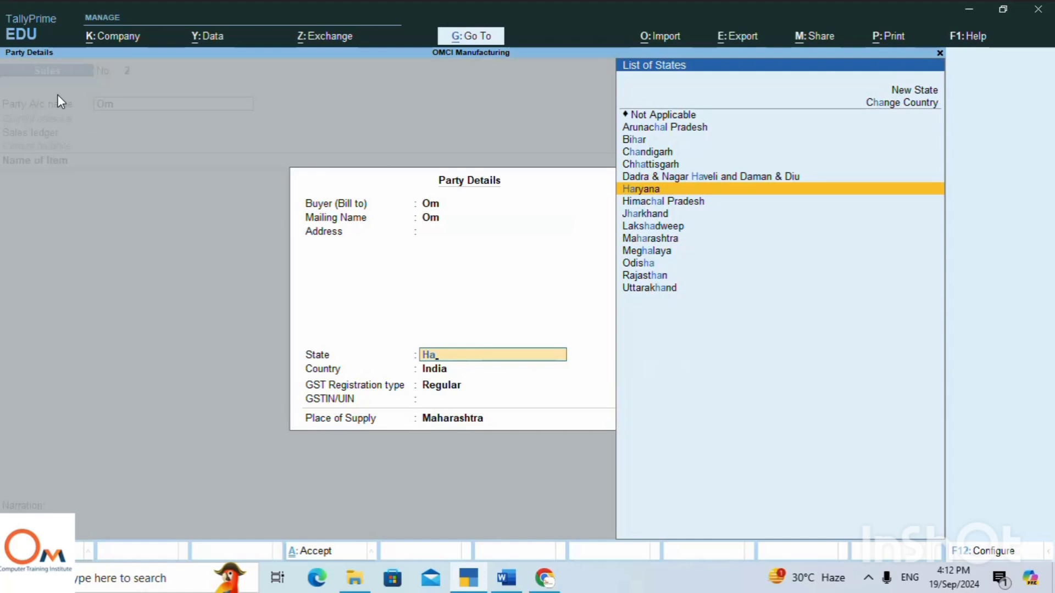
{"action": "key", "text": "Return"}
{"action": "key", "text": "Return"}
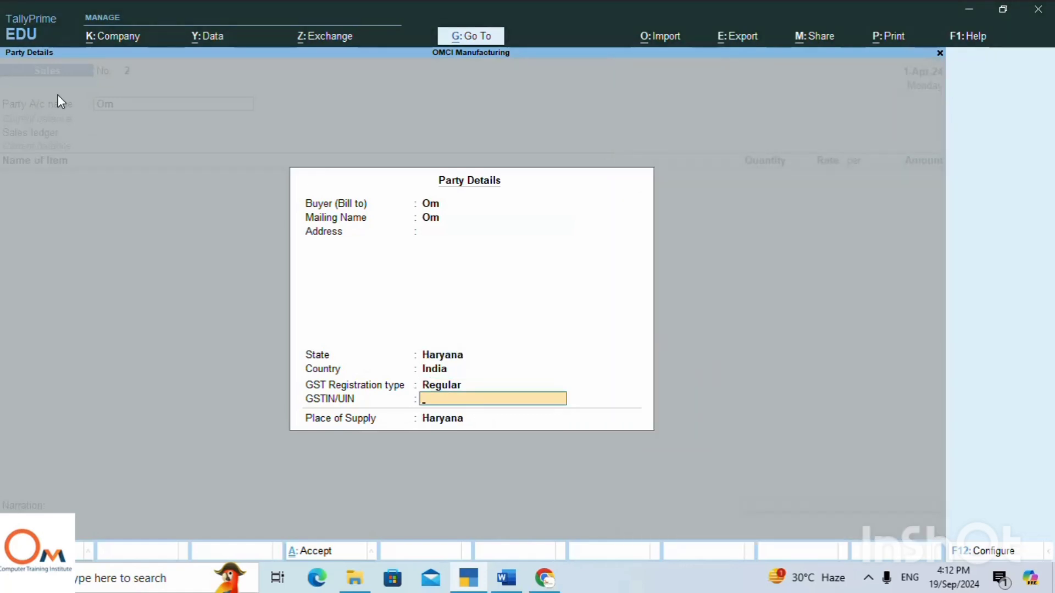
Use Sale as the sales ledger and choose Computer Mun as the item sold.
{"action": "key", "text": "Return"}
{"action": "key", "text": "Return"}
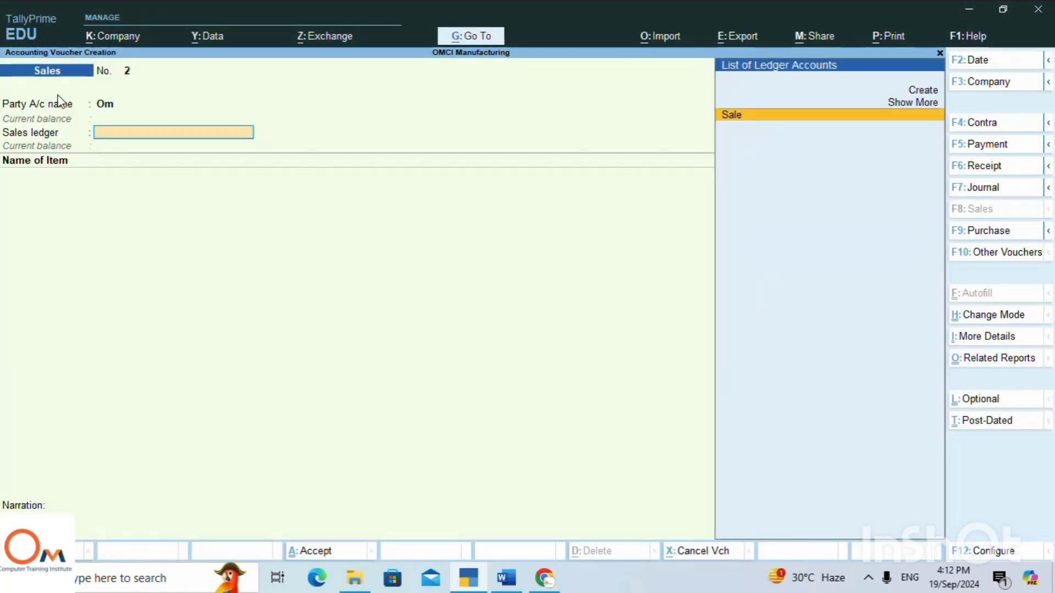
{"action": "key", "text": "Return"}
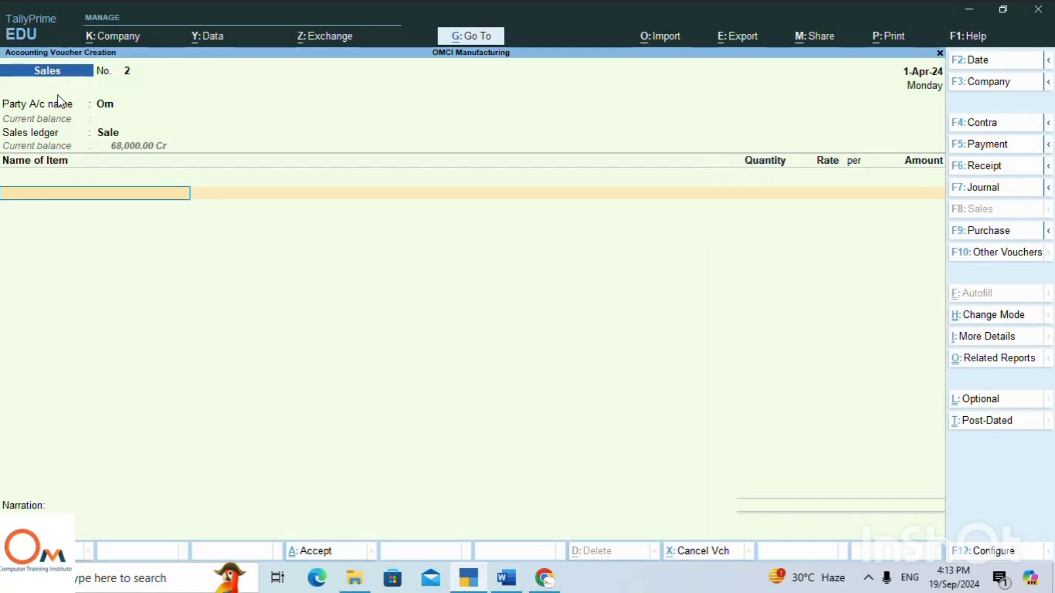
{"action": "type", "text": "C"}
{"action": "key", "text": "Down"}
{"action": "key", "text": "Down"}
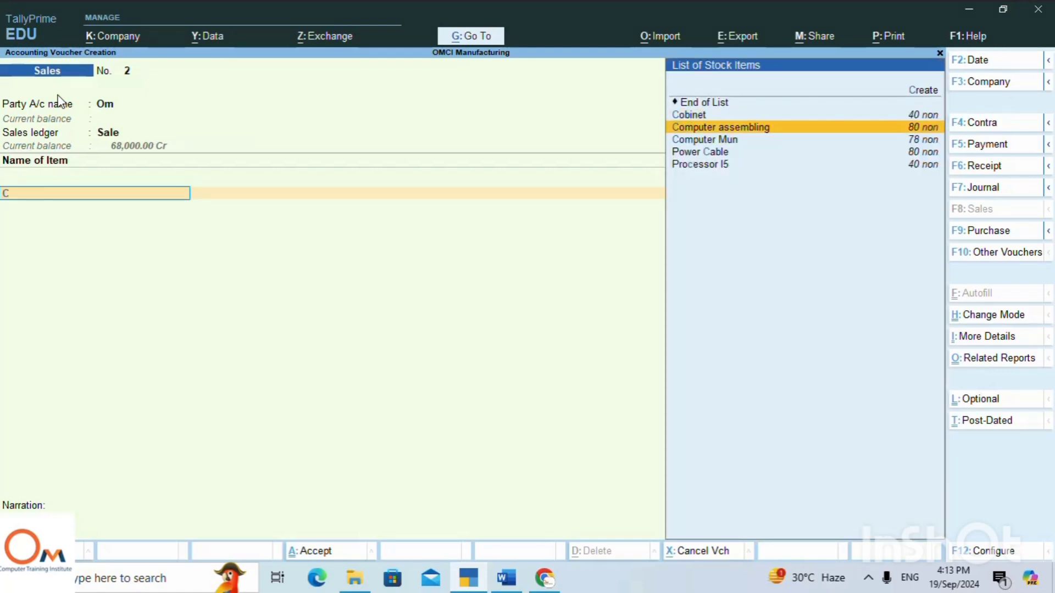
{"action": "key", "text": "Return"}
Allocate 2 units of Computer Mun from Main Location at a rate of 35000 and accept the allocation.
{"action": "key", "text": "Return"}
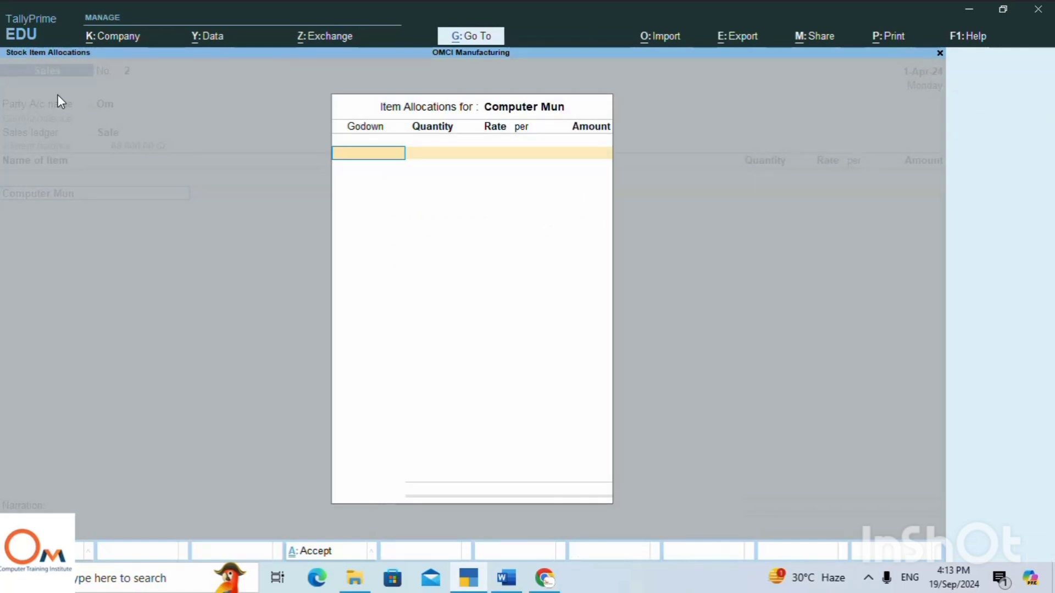
{"action": "type", "text": "M"}
{"action": "key", "text": "Return"}
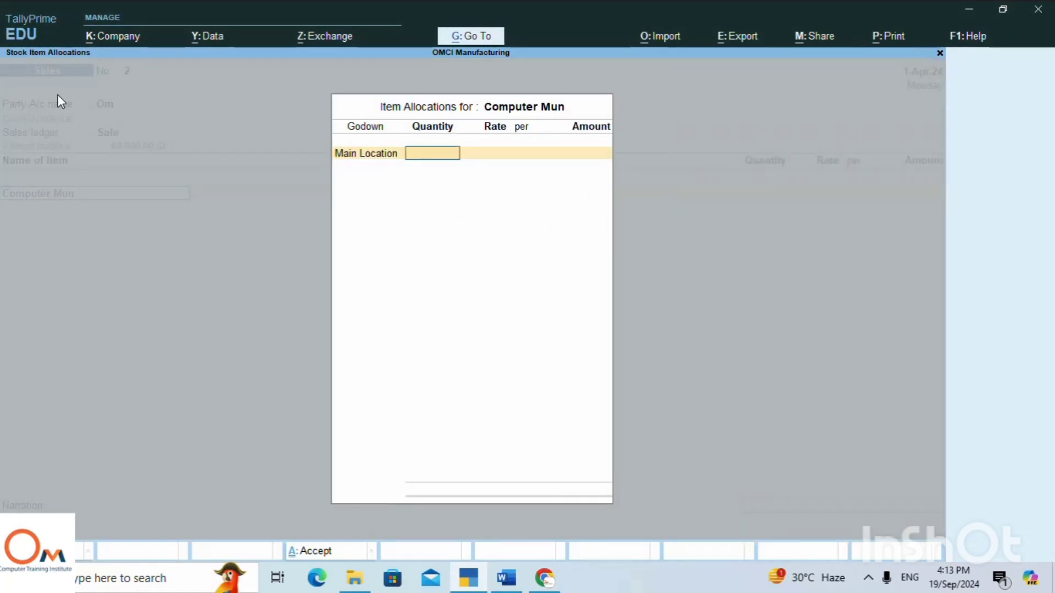
{"action": "type", "text": "2"}
{"action": "key", "text": "Return"}
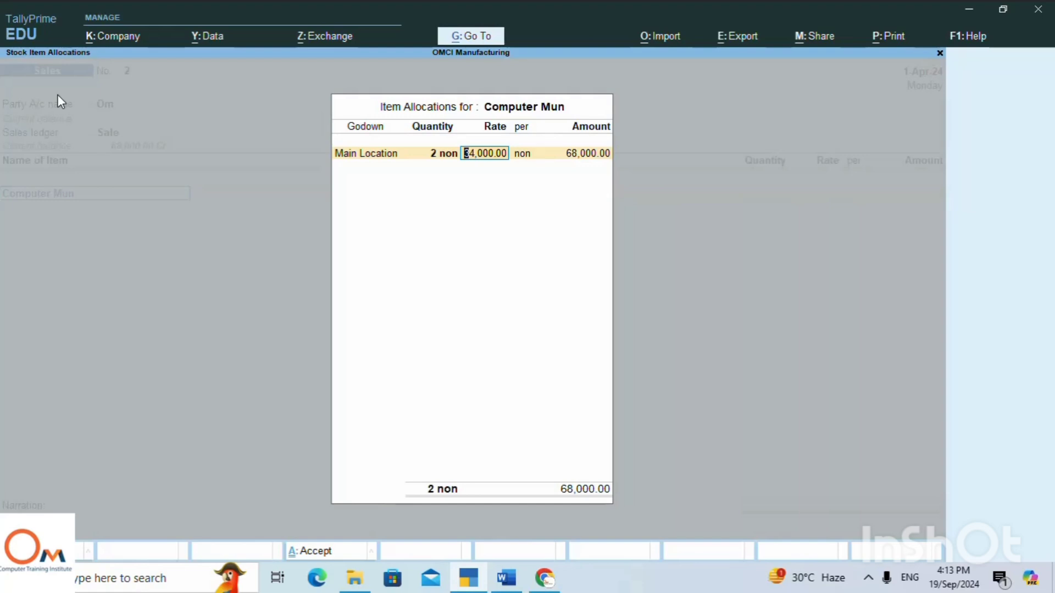
{"action": "key", "text": "BackSpace"}
{"action": "type", "text": "2500"}
{"action": "key", "text": "BackSpace"}
{"action": "key", "text": "BackSpace"}
{"action": "key", "text": "BackSpace"}
{"action": "key", "text": "BackSpace"}
{"action": "type", "text": "35000"}
{"action": "key", "text": "Return"}
{"action": "key", "text": "Return"}
{"action": "key", "text": "Return"}
{"action": "key", "text": "Return"}
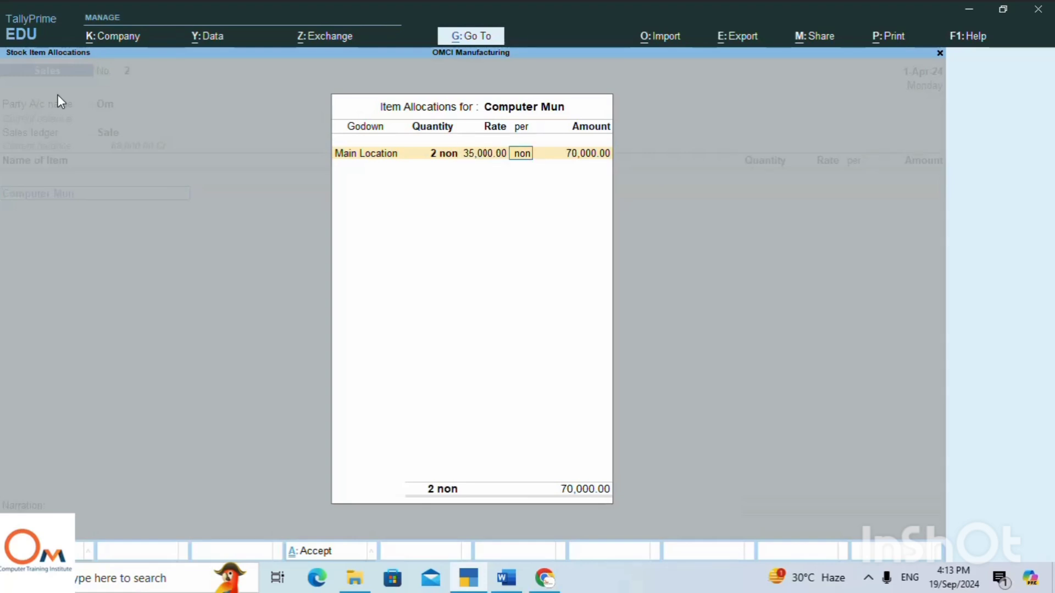
{"action": "key", "text": "Return"}
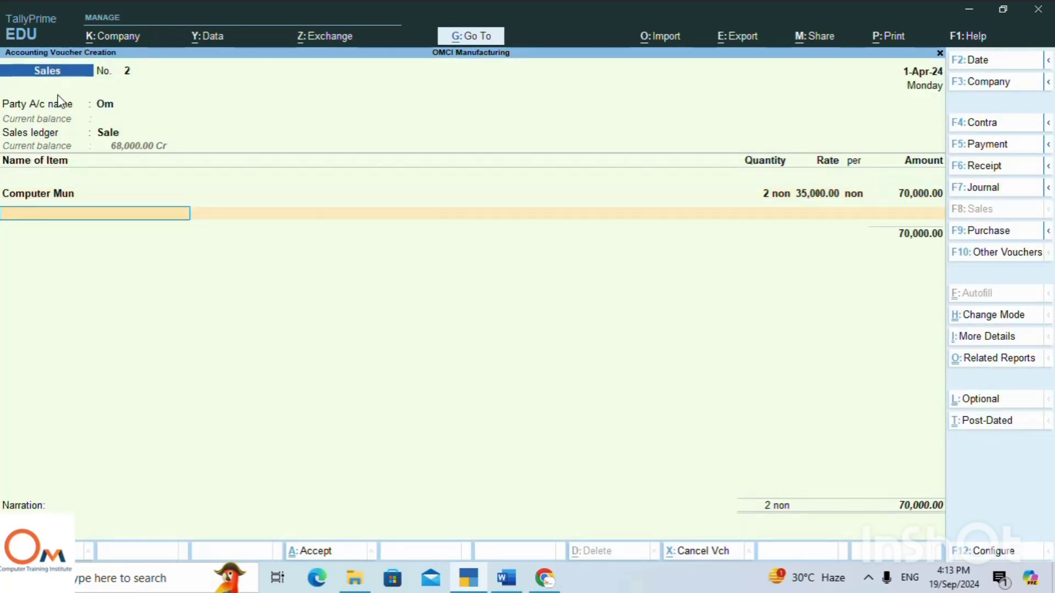
End the item list and apply IGST at 18% to the credit sale.
{"action": "key", "text": "Return"}
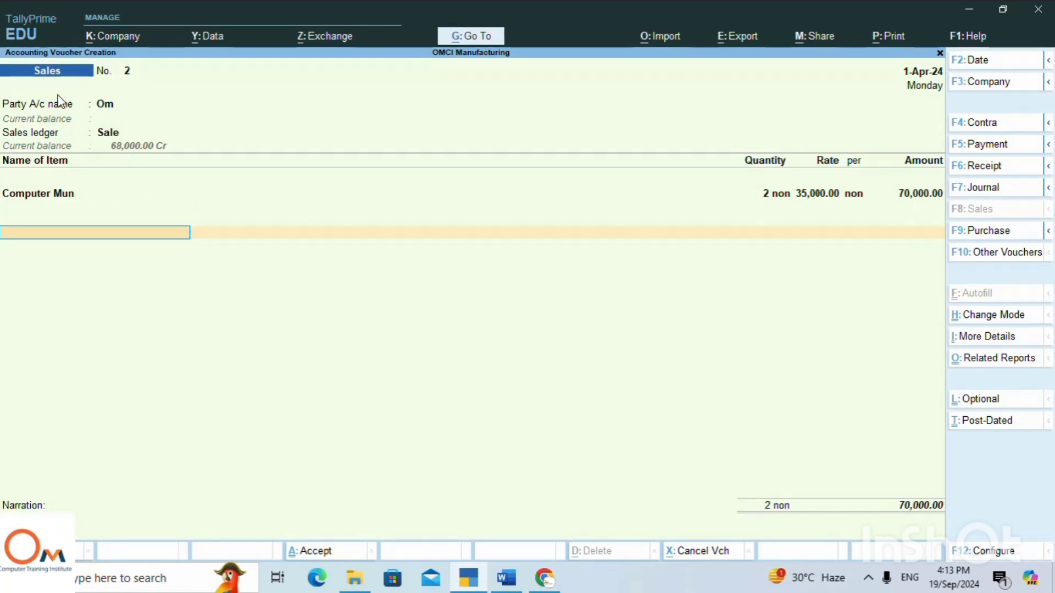
{"action": "type", "text": "I"}
{"action": "key", "text": "Return"}
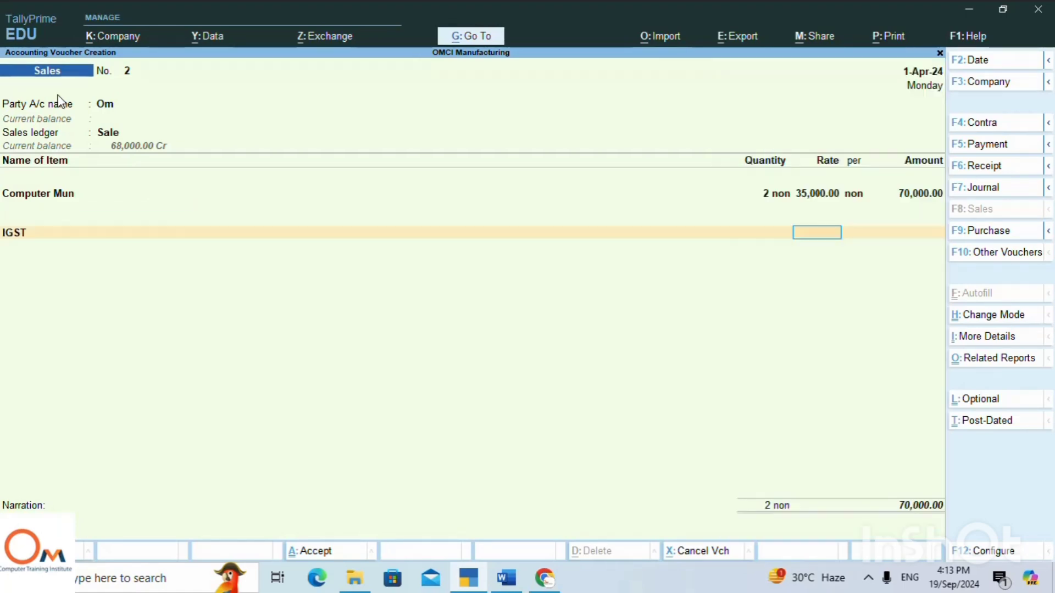
{"action": "type", "text": "18"}
{"action": "key", "text": "Return"}
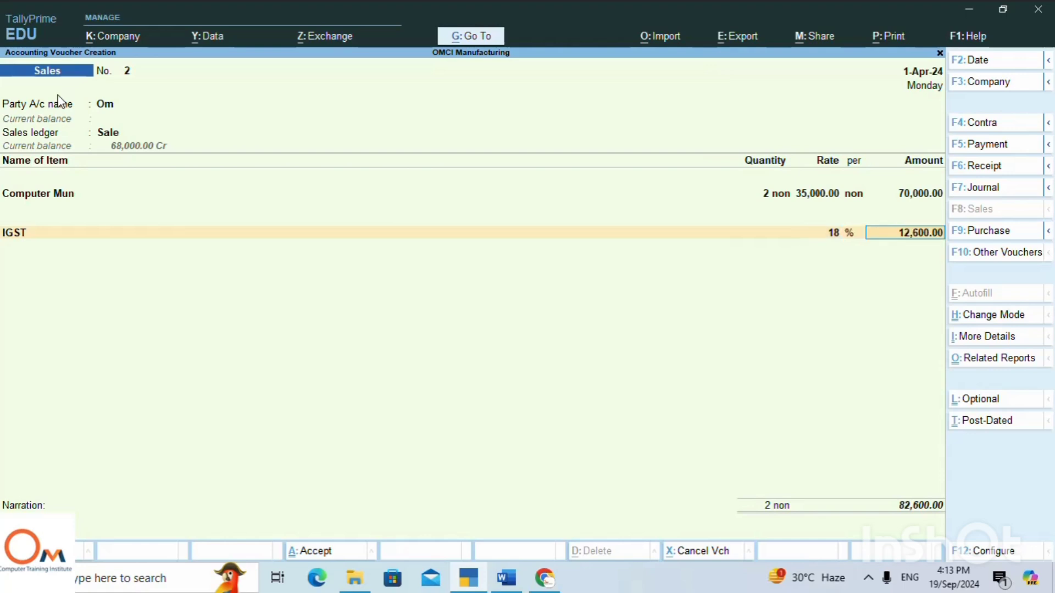
{"action": "key", "text": "Return"}
{"action": "key", "text": "Return"}
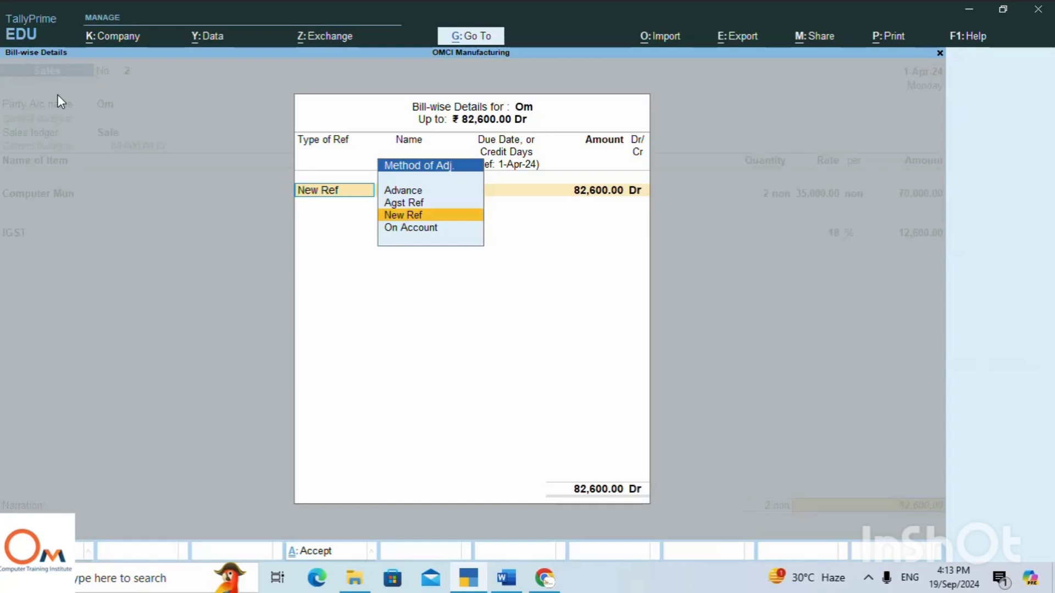
Record the bill as New Ref 2 with 20 days' credit, leave the narration blank, and save the voucher.
{"action": "key", "text": "Return"}
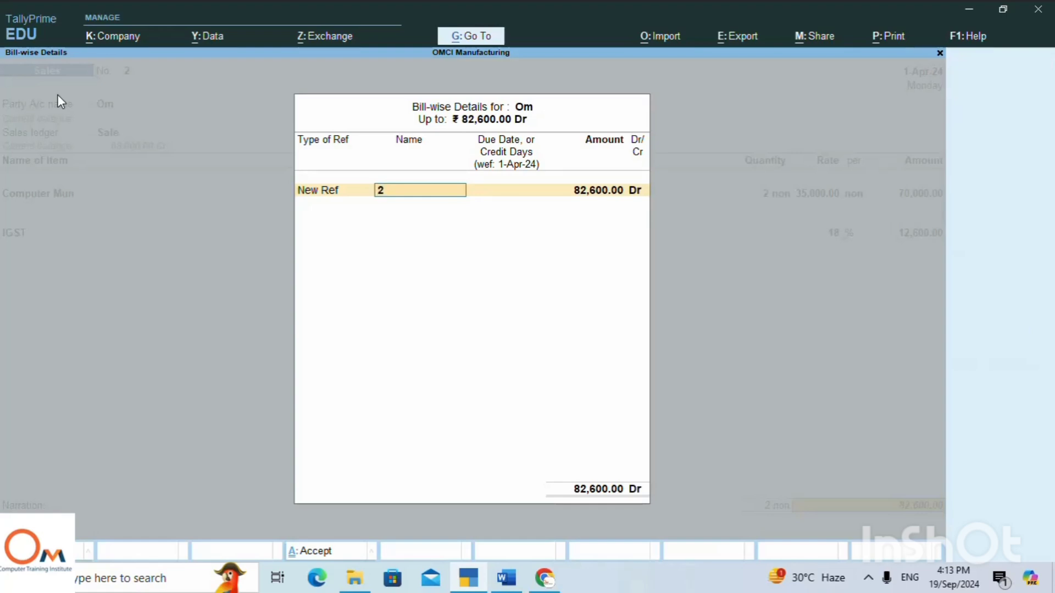
{"action": "type", "text": "1"}
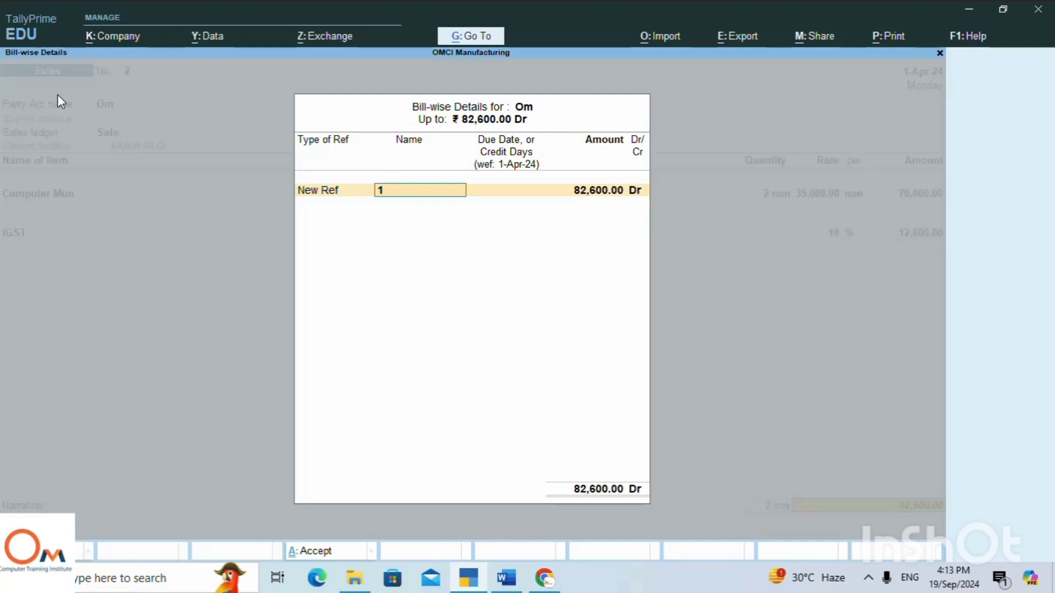
{"action": "key", "text": "BackSpace"}
{"action": "type", "text": "2"}
{"action": "key", "text": "Return"}
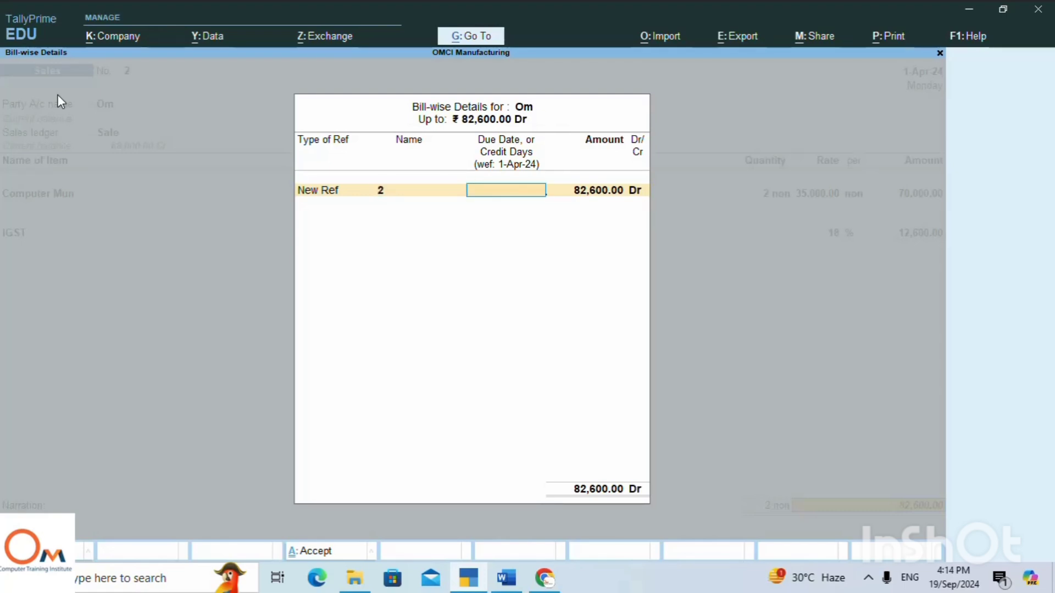
{"action": "type", "text": "20 day"}
{"action": "key", "text": "Return"}
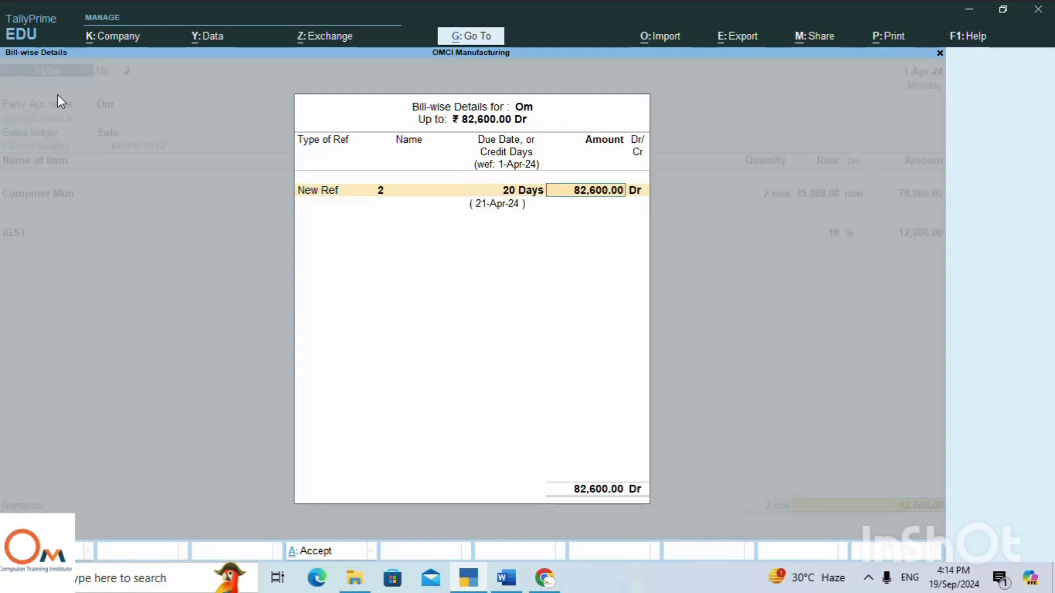
{"action": "key", "text": "Return"}
{"action": "key", "text": "Return"}
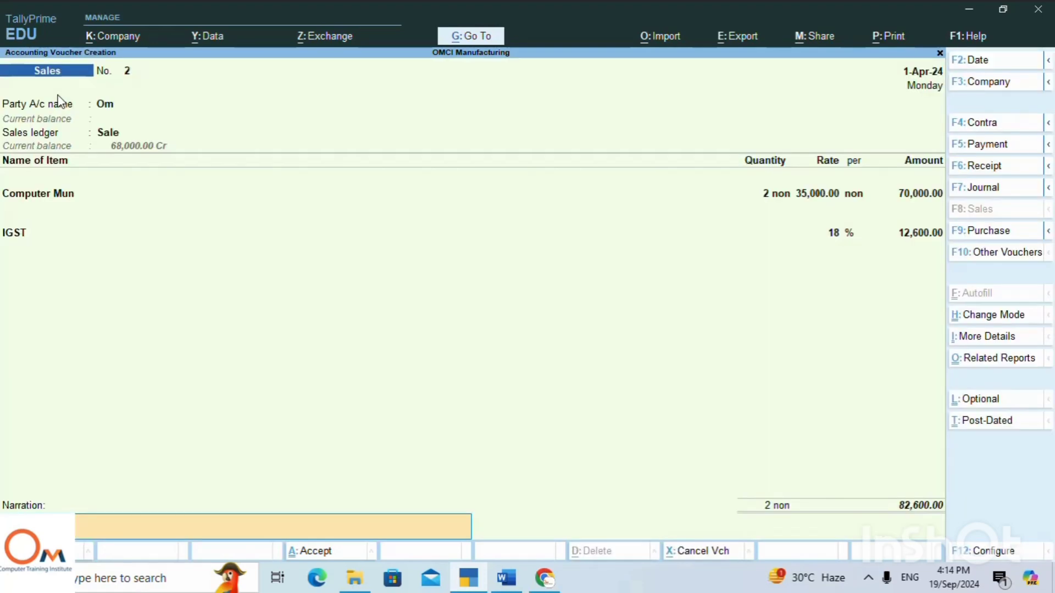
{"action": "key", "text": "Return"}
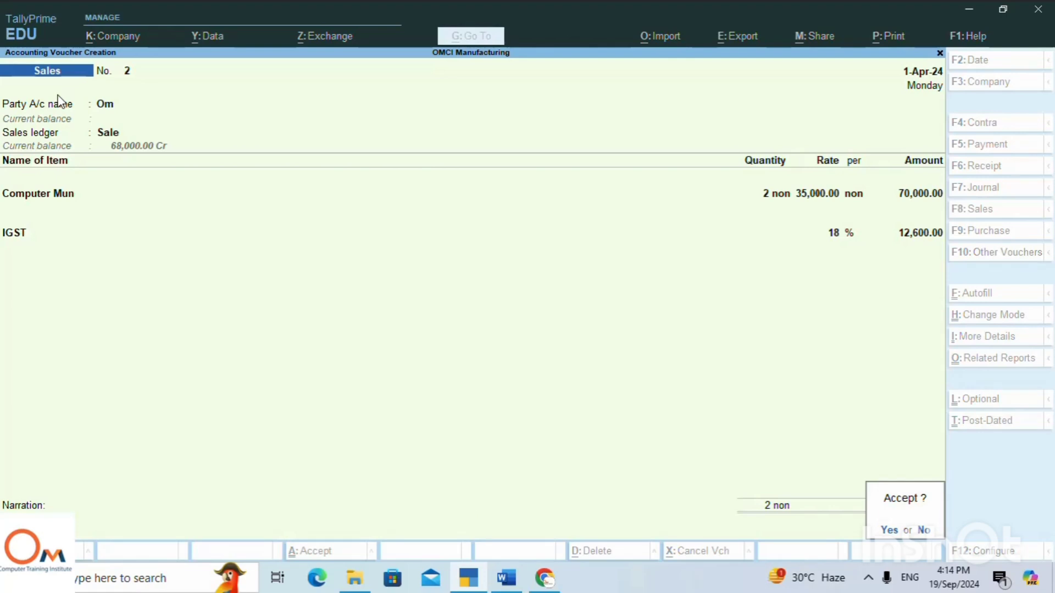
{"action": "key", "text": "Return"}
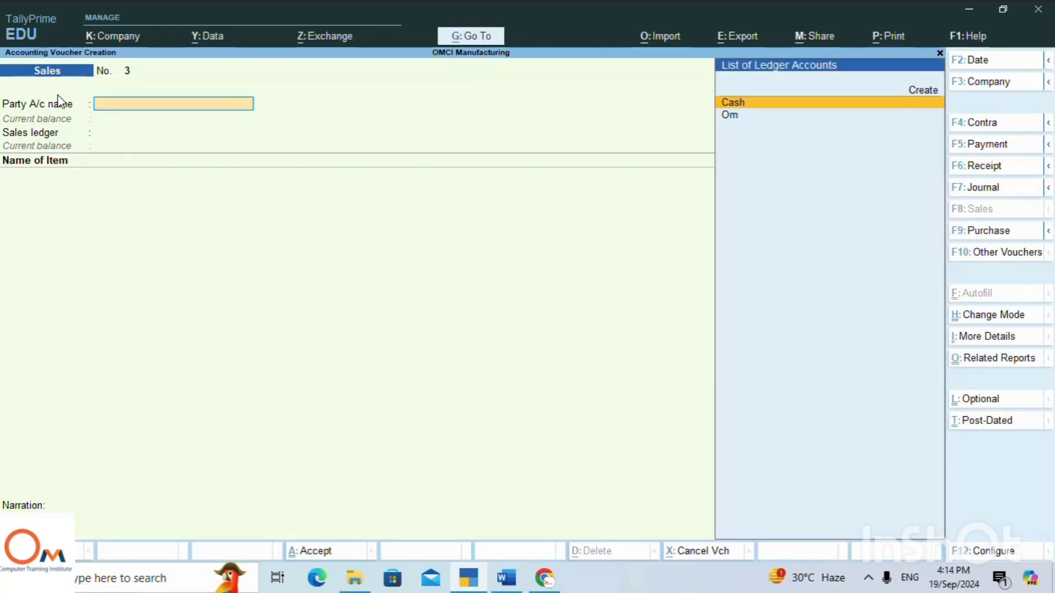
Leave the sales voucher entry and open the Finish Good group from the Stock Summary.
{"action": "key", "text": "Escape"}
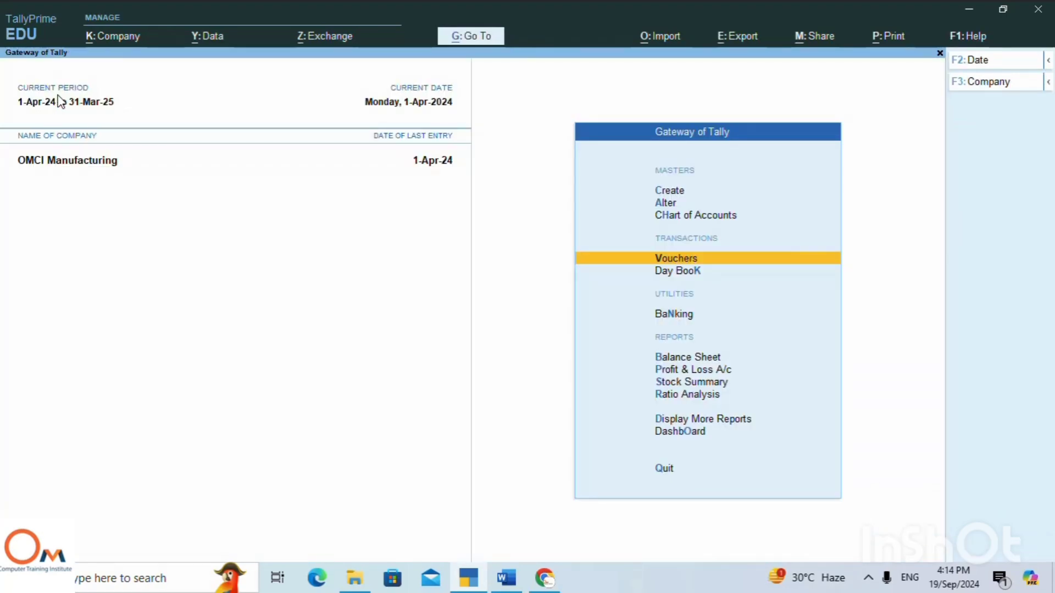
{"action": "key", "text": "Down"}
{"action": "key", "text": "Down"}
{"action": "key", "text": "Down"}
{"action": "key", "text": "Down"}
{"action": "key", "text": "Down"}
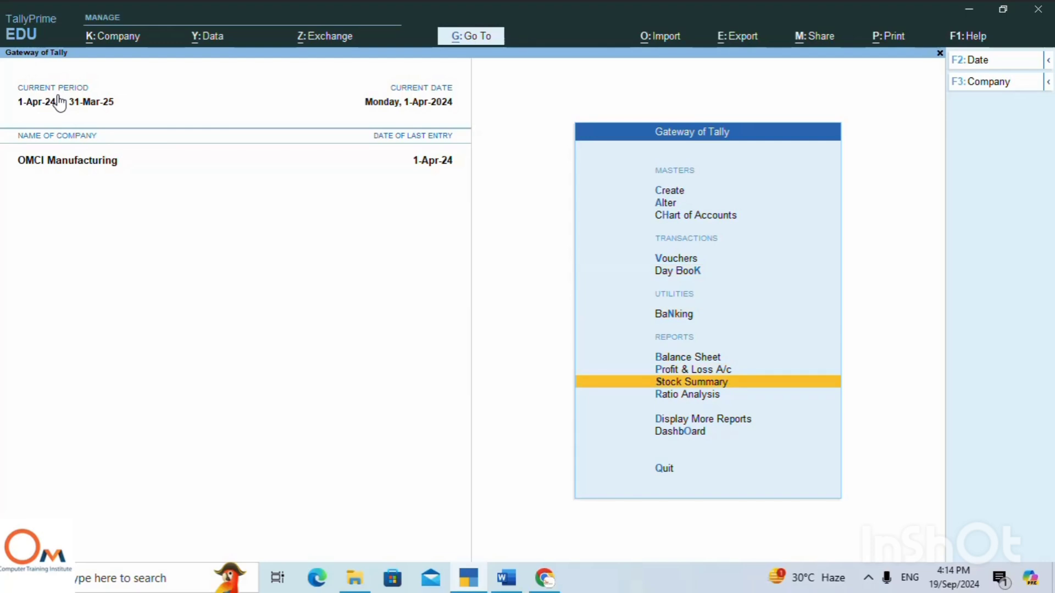
{"action": "key", "text": "Return"}
{"action": "key", "text": "Return"}
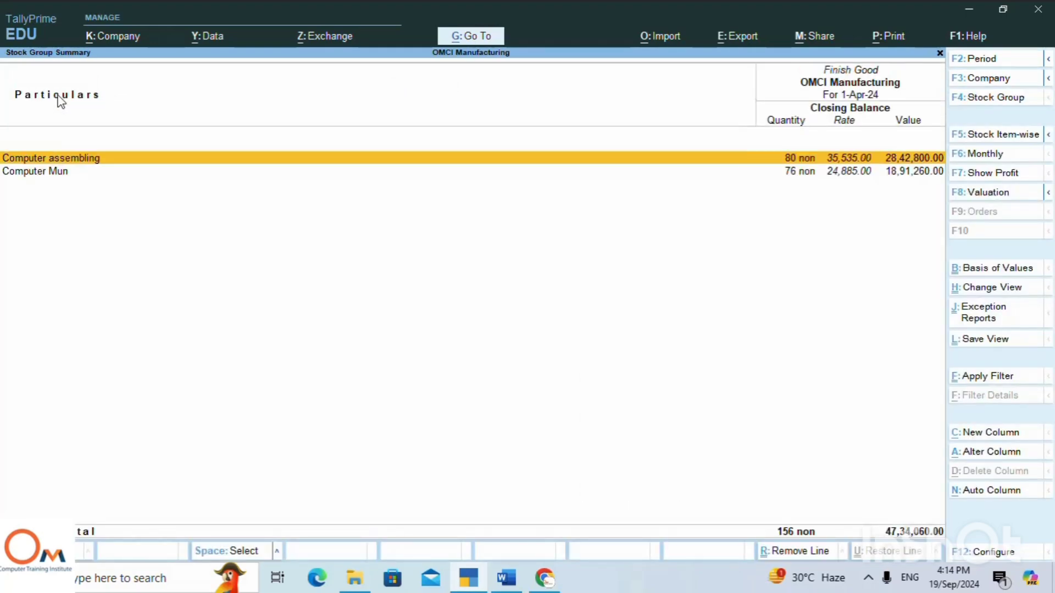
Review the April stock vouchers of Computer Mun and return to the Stock Summary.
{"action": "key", "text": "Down"}
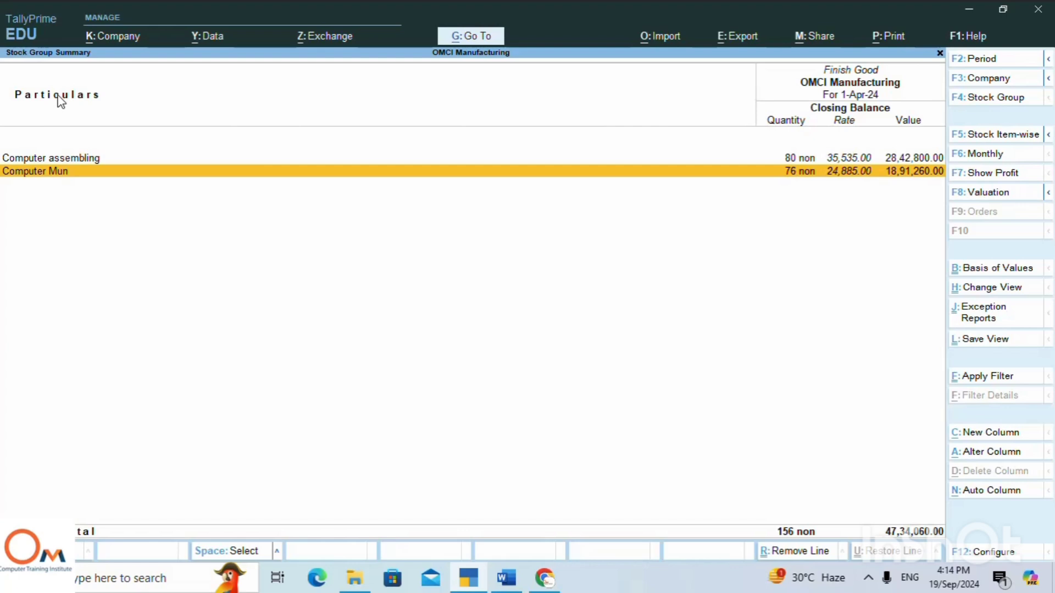
{"action": "key", "text": "Return"}
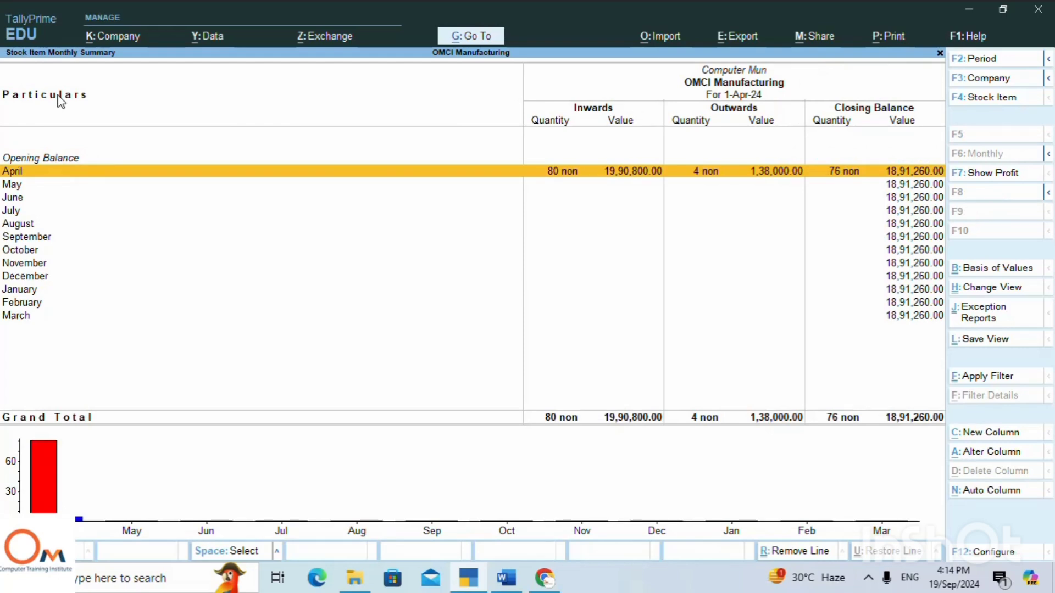
{"action": "key", "text": "Return"}
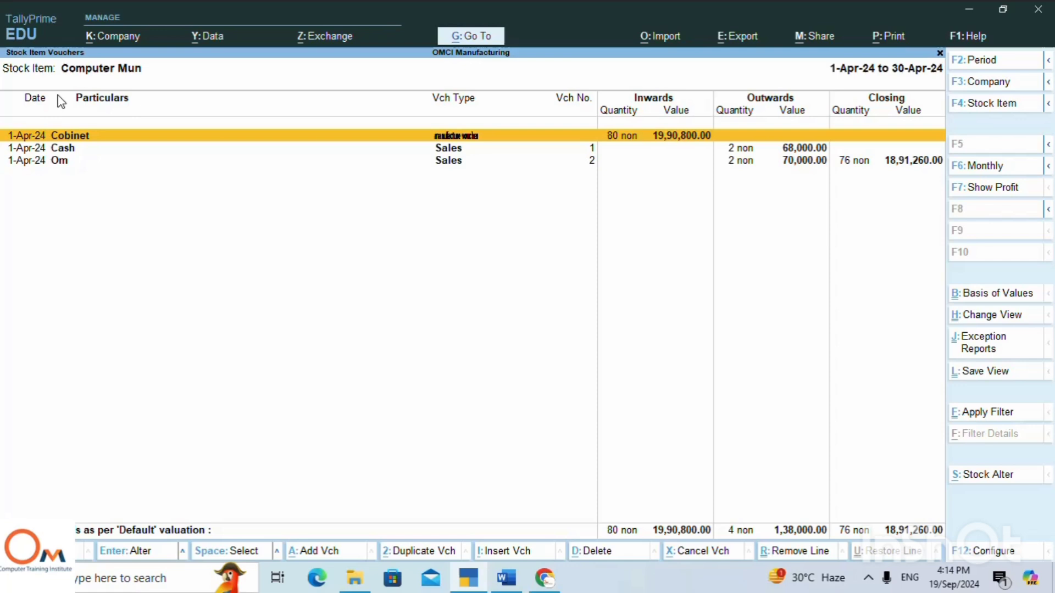
{"action": "key", "text": "Escape"}
{"action": "key", "text": "Escape"}
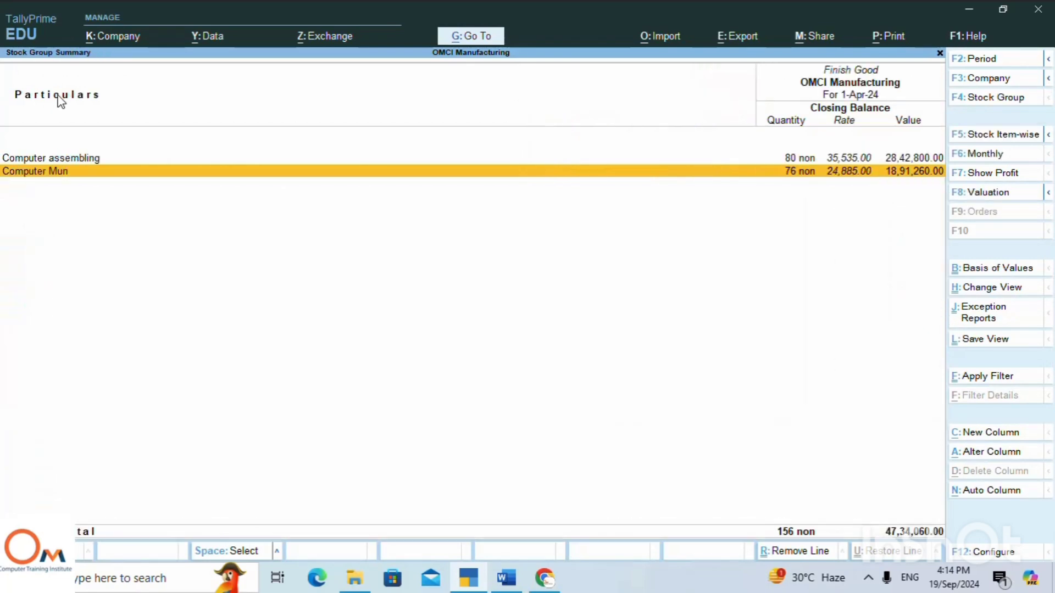
{"action": "key", "text": "Escape"}
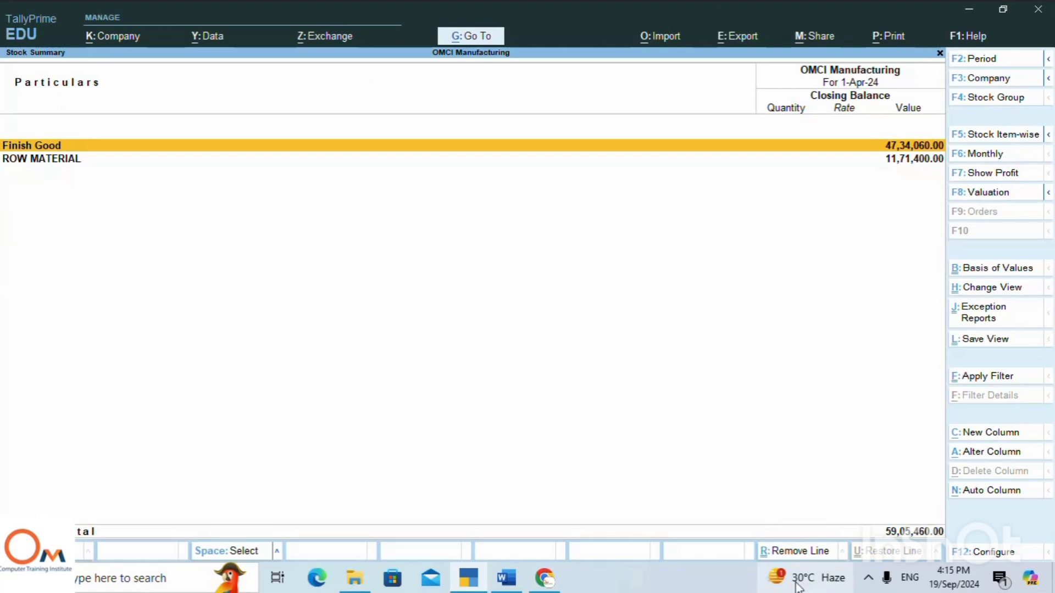
{"action": "left_click", "coordinate": [869, 585]}
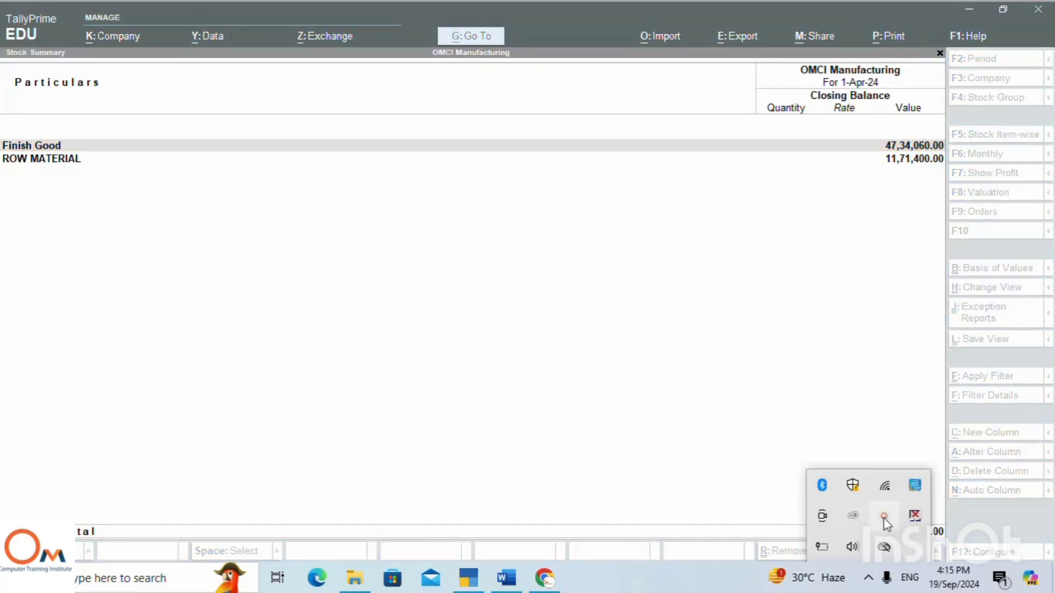
{"action": "left_click", "coordinate": [883, 517]}
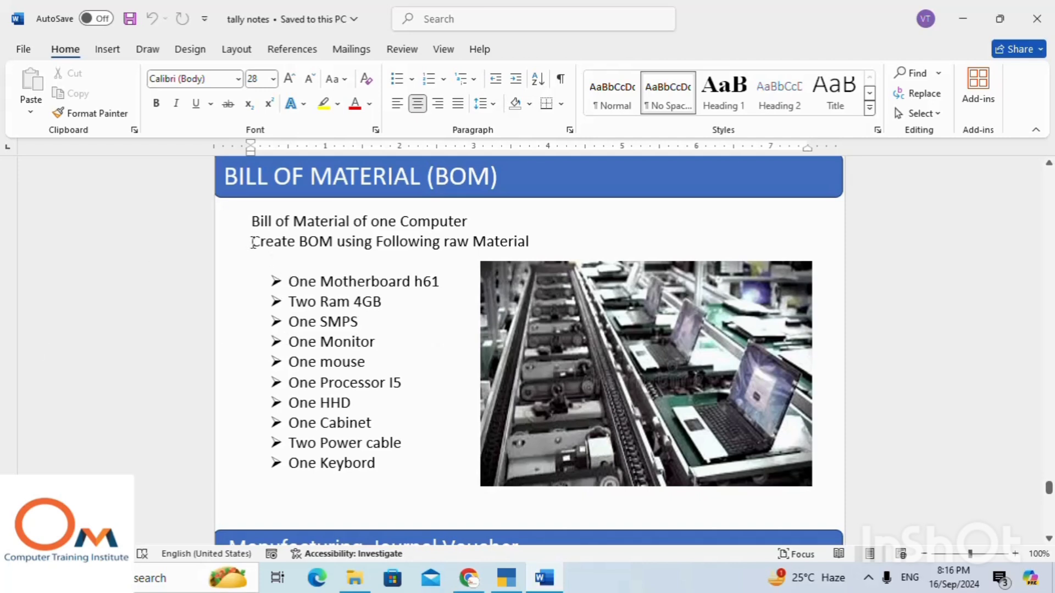
Read the raw material purchase list and the bill of material for one computer in the Word notes.
{"action": "scroll", "coordinate": [441, 265], "scroll_direction": "up", "scroll_amount": 8}
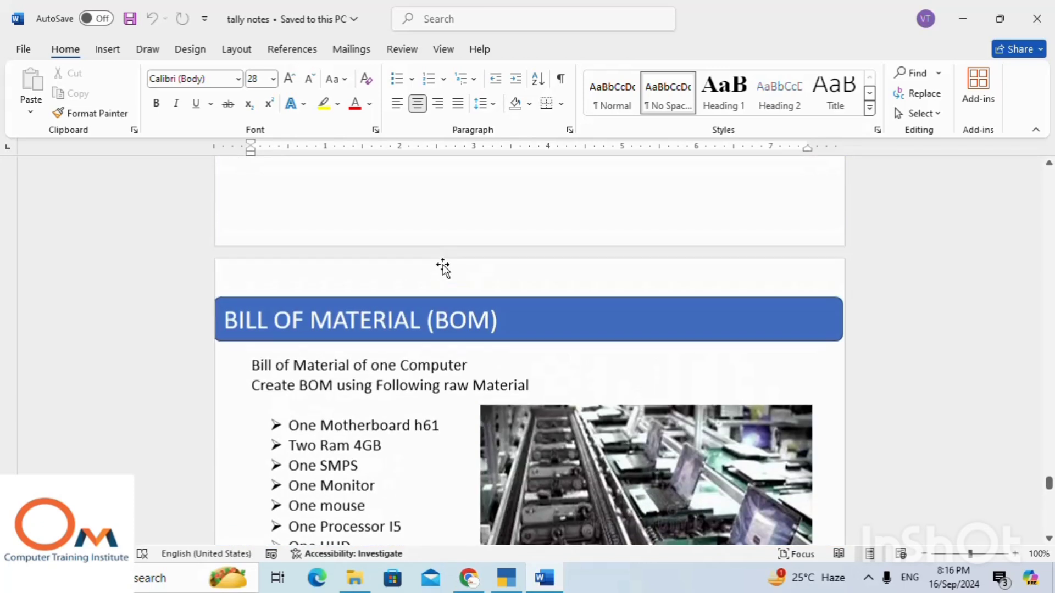
{"action": "scroll", "coordinate": [444, 264], "scroll_direction": "up", "scroll_amount": 3}
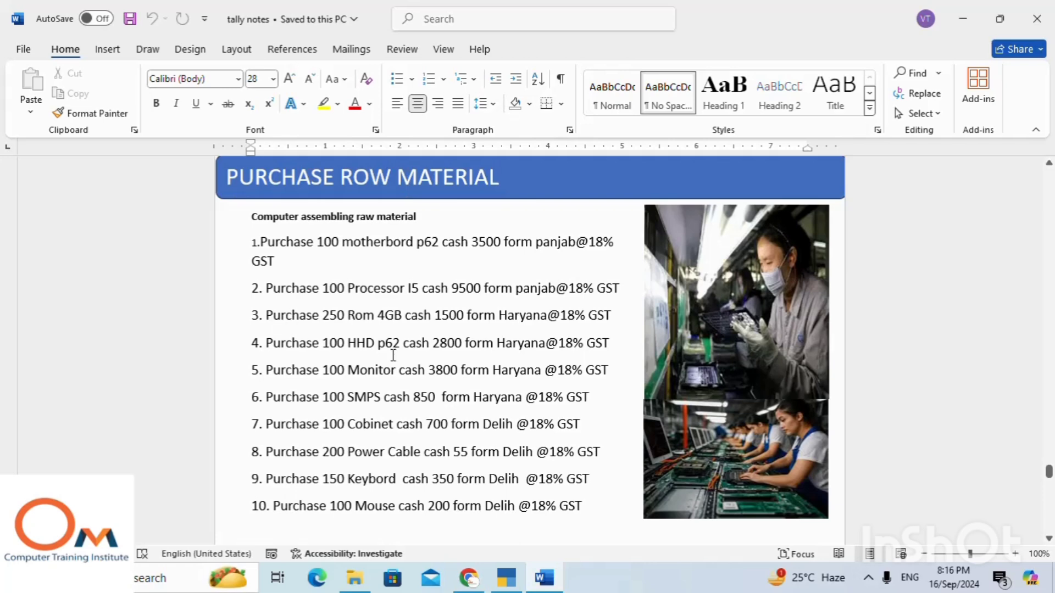
{"action": "scroll", "coordinate": [395, 346], "scroll_direction": "down", "scroll_amount": 5}
{"action": "scroll", "coordinate": [395, 346], "scroll_direction": "down", "scroll_amount": 4}
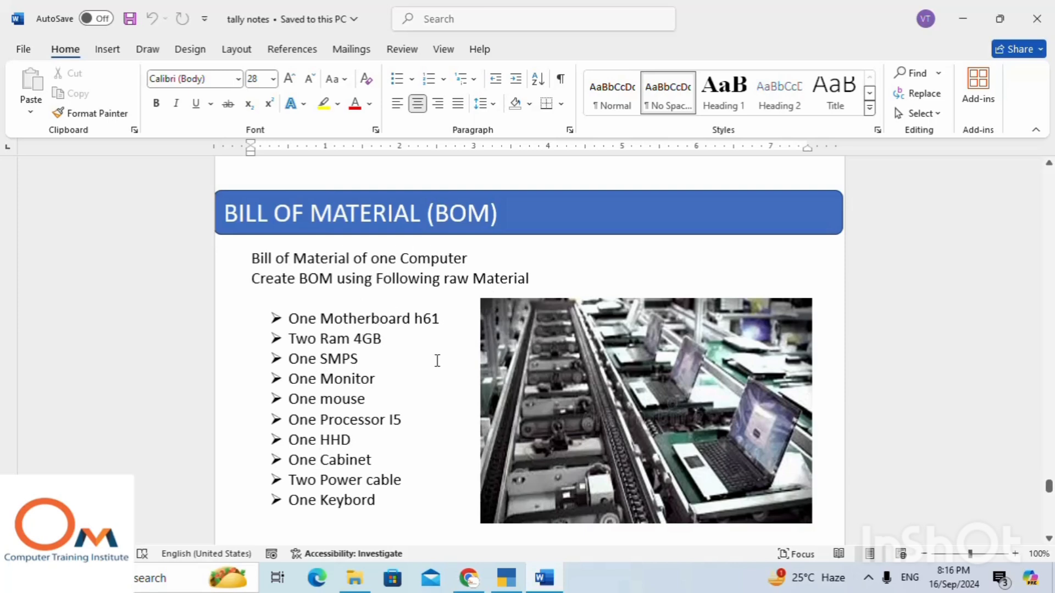
Switch to TallyPrime and start creating a new stock item master.
{"action": "left_click", "coordinate": [507, 580]}
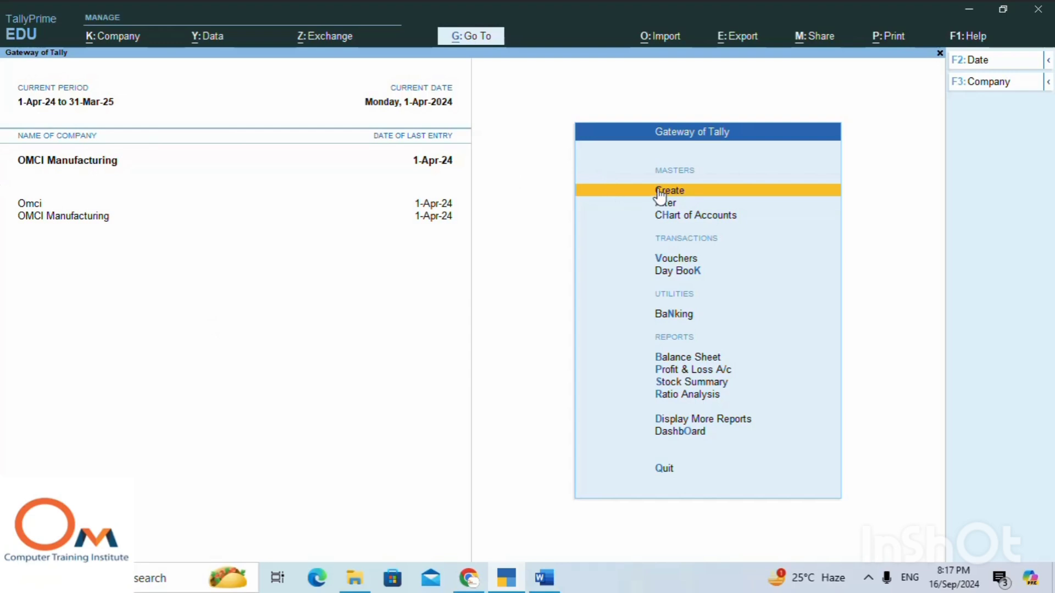
{"action": "left_click", "coordinate": [660, 192]}
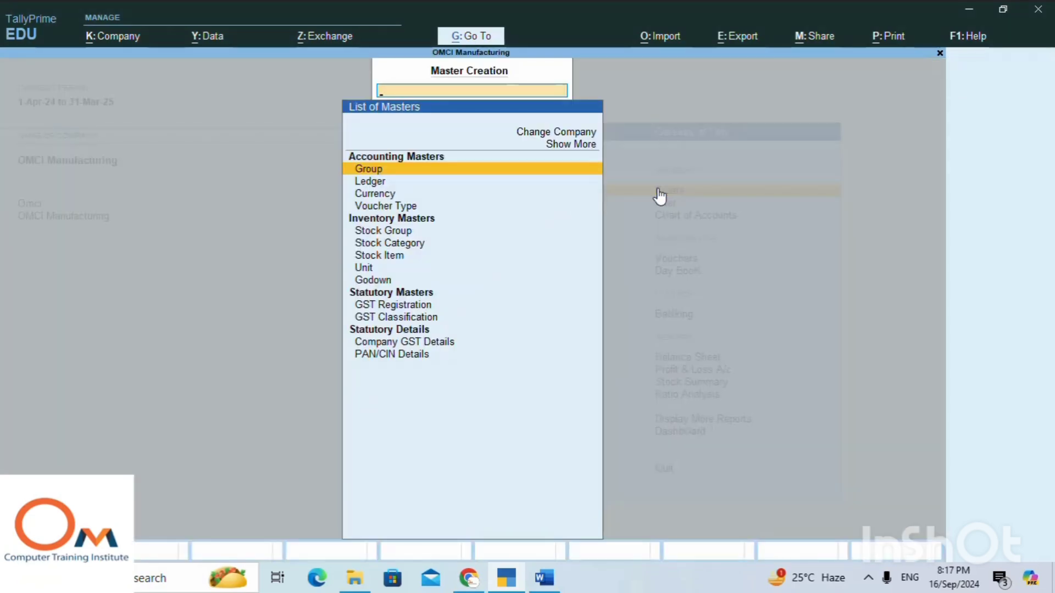
{"action": "key", "text": "Down"}
{"action": "key", "text": "Down"}
{"action": "key", "text": "Down"}
{"action": "key", "text": "Down"}
{"action": "key", "text": "Down"}
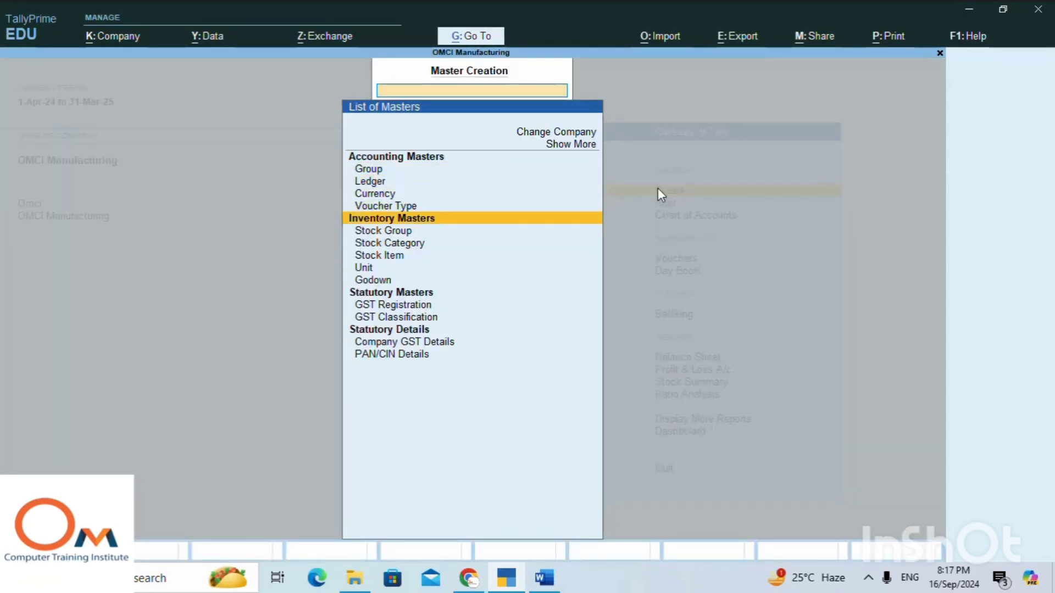
{"action": "key", "text": "Down"}
{"action": "key", "text": "Return"}
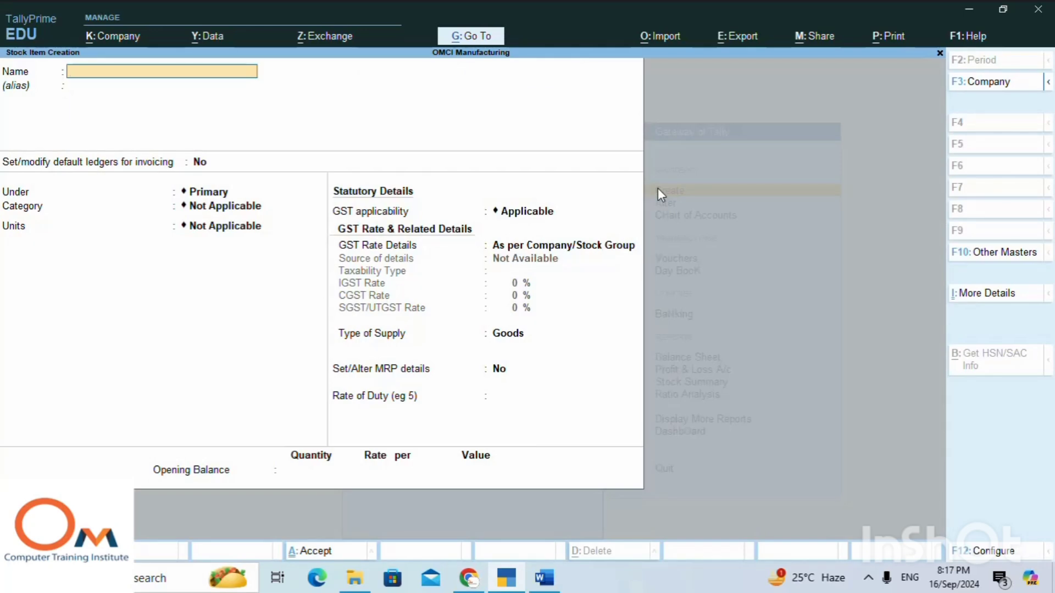
Copy the words "Computer assembling" from the raw material heading in the Word notes for the item name.
{"action": "type", "text": "COMPUTE"}
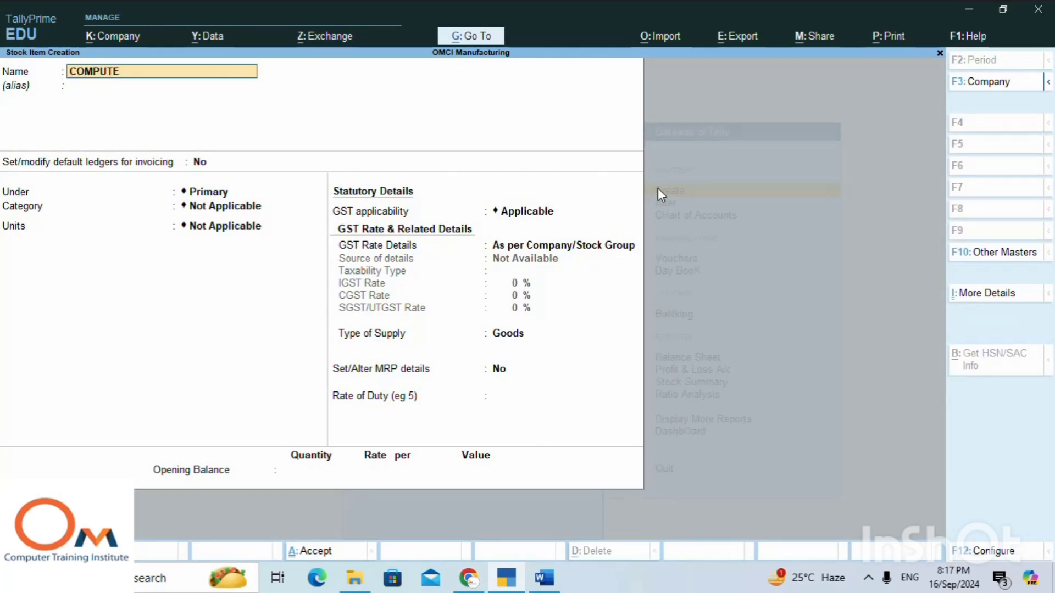
{"action": "type", "text": "R SS"}
{"action": "key", "text": "alt+Tab"}
{"action": "scroll", "coordinate": [441, 284], "scroll_direction": "up", "scroll_amount": 5}
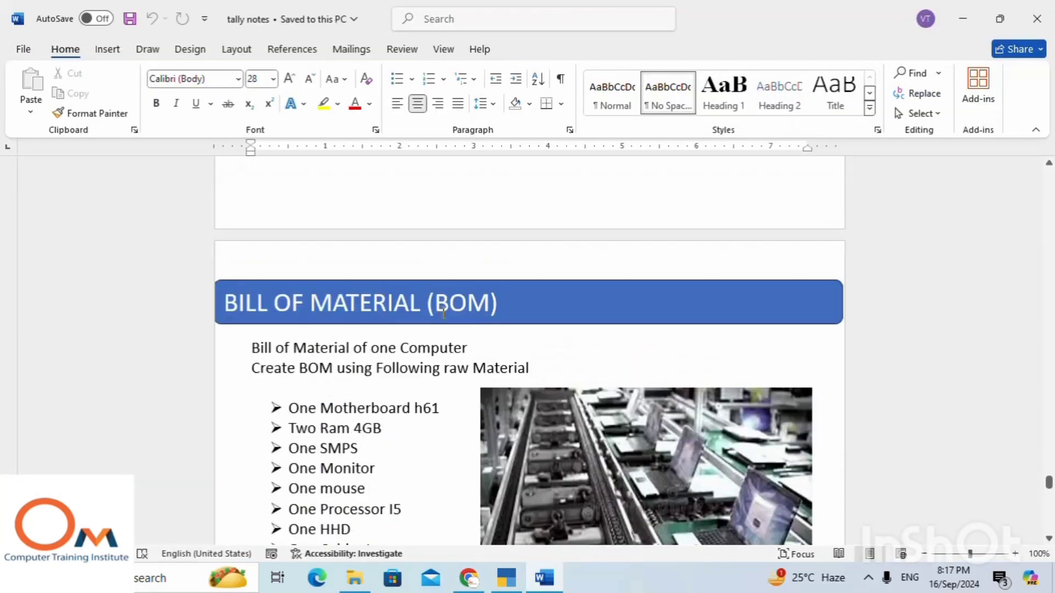
{"action": "scroll", "coordinate": [442, 284], "scroll_direction": "up", "scroll_amount": 4}
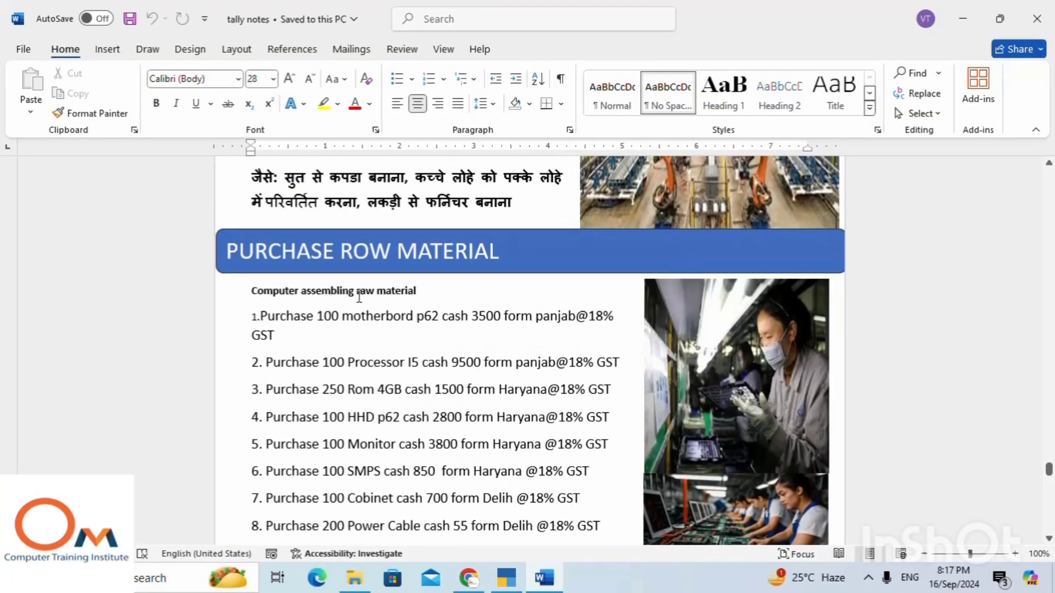
{"action": "left_click_drag", "start_coordinate": [352, 290], "coordinate": [246, 290]}
{"action": "key", "text": "ctrl+c"}
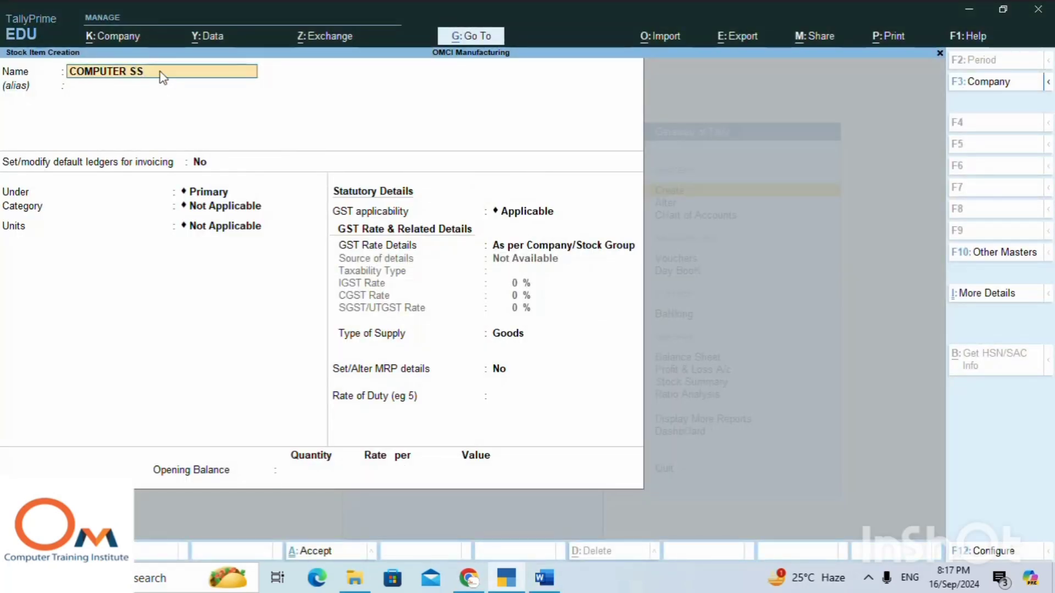
Name the stock item Computer assembling, leave the alias blank and keep default ledgers for invoicing at No.
{"action": "key", "text": "BackSpace"}
{"action": "key", "text": "BackSpace"}
{"action": "key", "text": "BackSpace"}
{"action": "key", "text": "BackSpace"}
{"action": "key", "text": "BackSpace"}
{"action": "key", "text": "BackSpace"}
{"action": "key", "text": "BackSpace"}
{"action": "key", "text": "BackSpace"}
{"action": "key", "text": "BackSpace"}
{"action": "key", "text": "BackSpace"}
{"action": "key", "text": "BackSpace"}
{"action": "key", "text": "ctrl+v"}
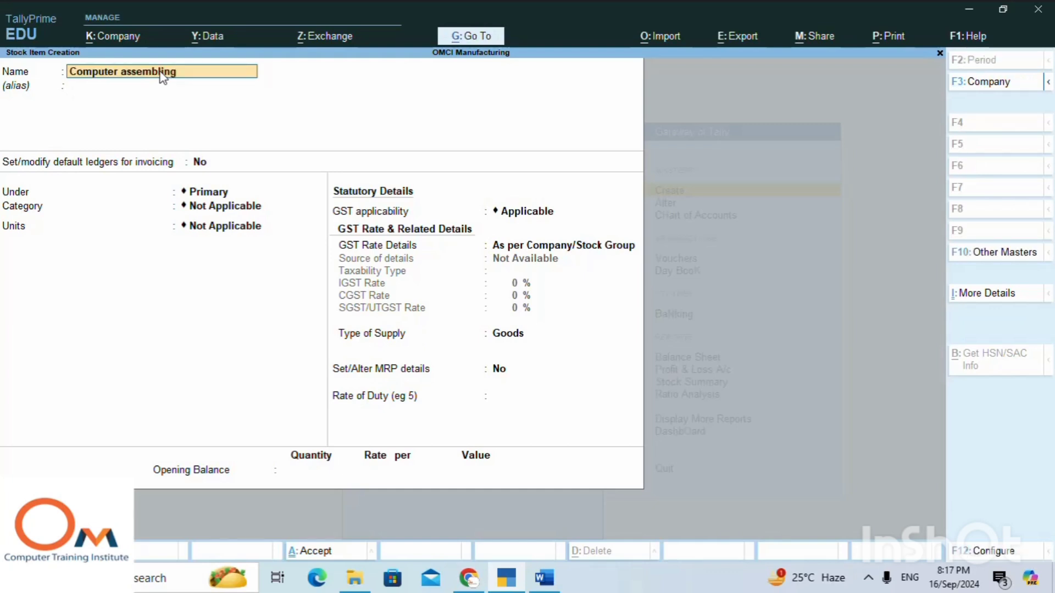
{"action": "key", "text": "Return"}
{"action": "key", "text": "Return"}
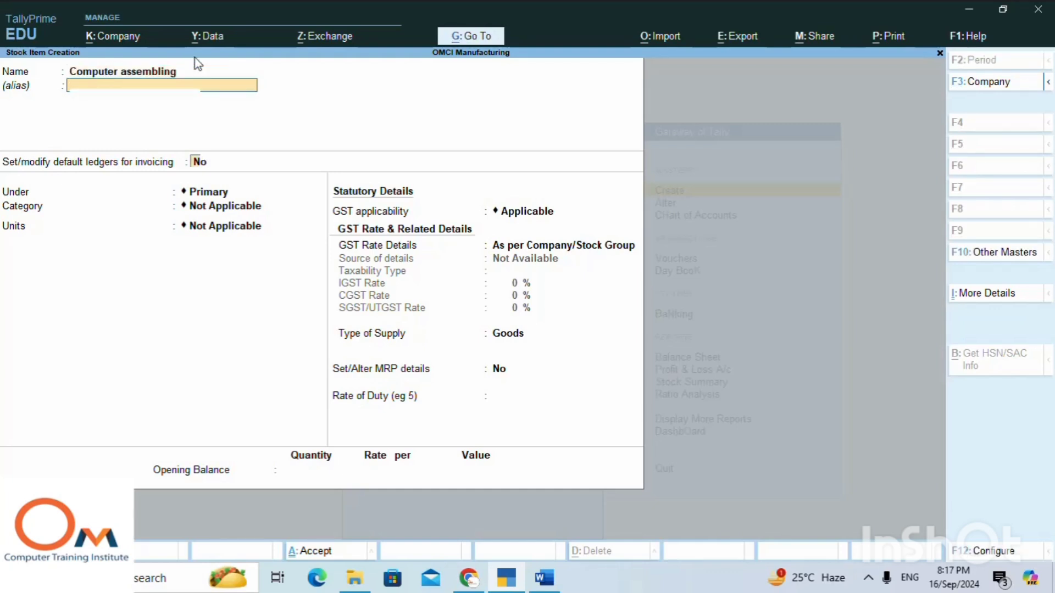
{"action": "key", "text": "Return"}
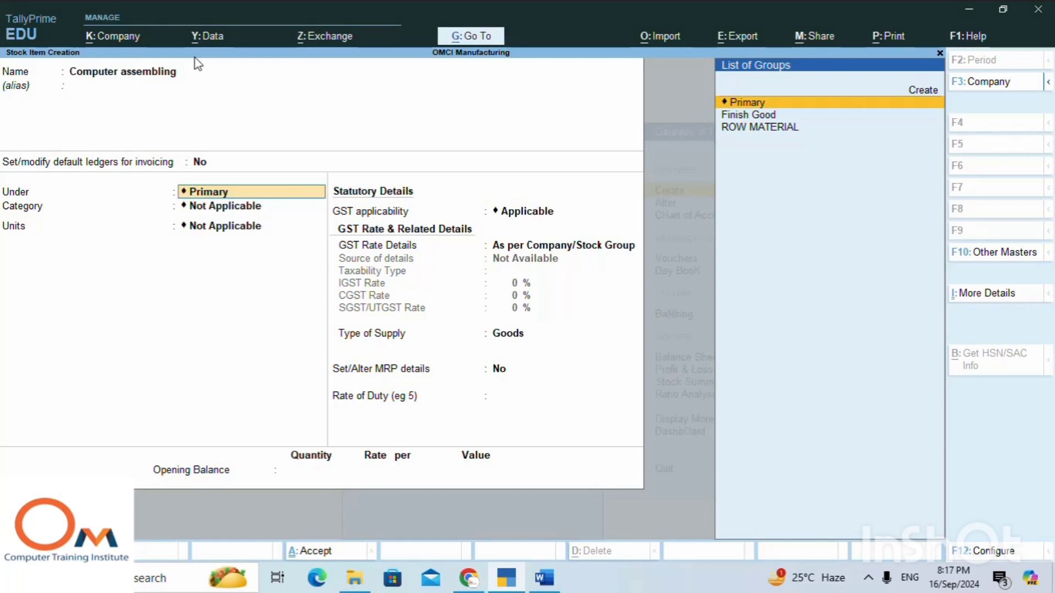
Place the item under Finish Good with no category, use non as its unit and set no alternate unit.
{"action": "key", "text": "Down"}
{"action": "key", "text": "Return"}
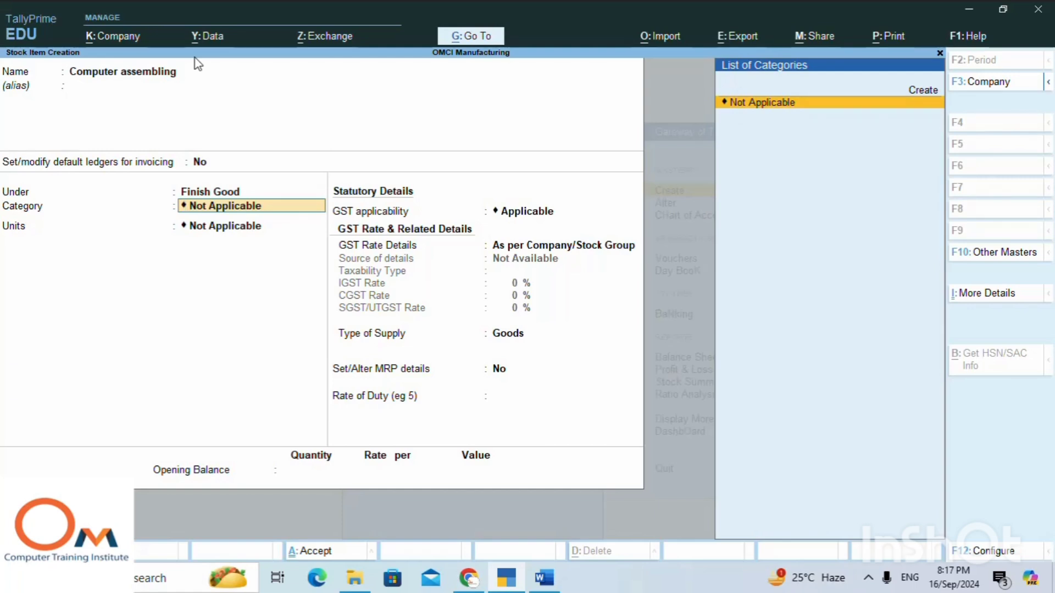
{"action": "key", "text": "Return"}
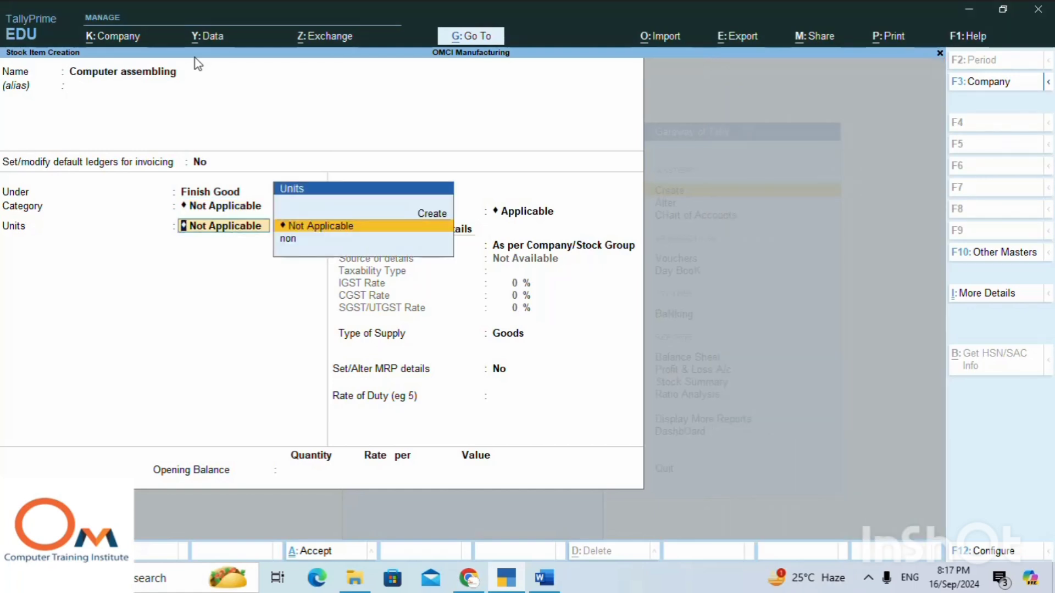
{"action": "key", "text": "Down"}
{"action": "key", "text": "Return"}
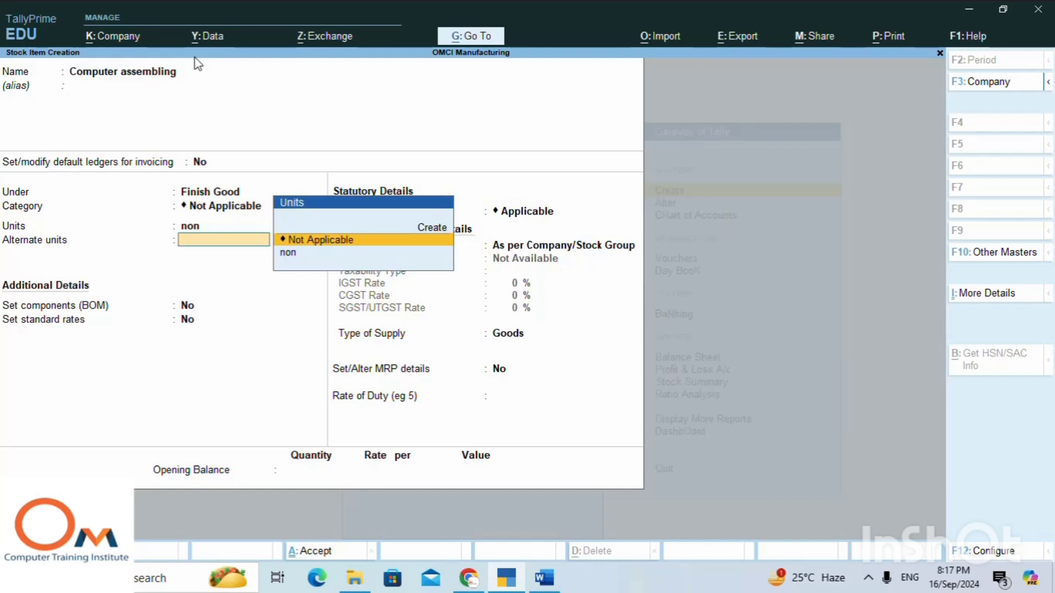
{"action": "key", "text": "Return"}
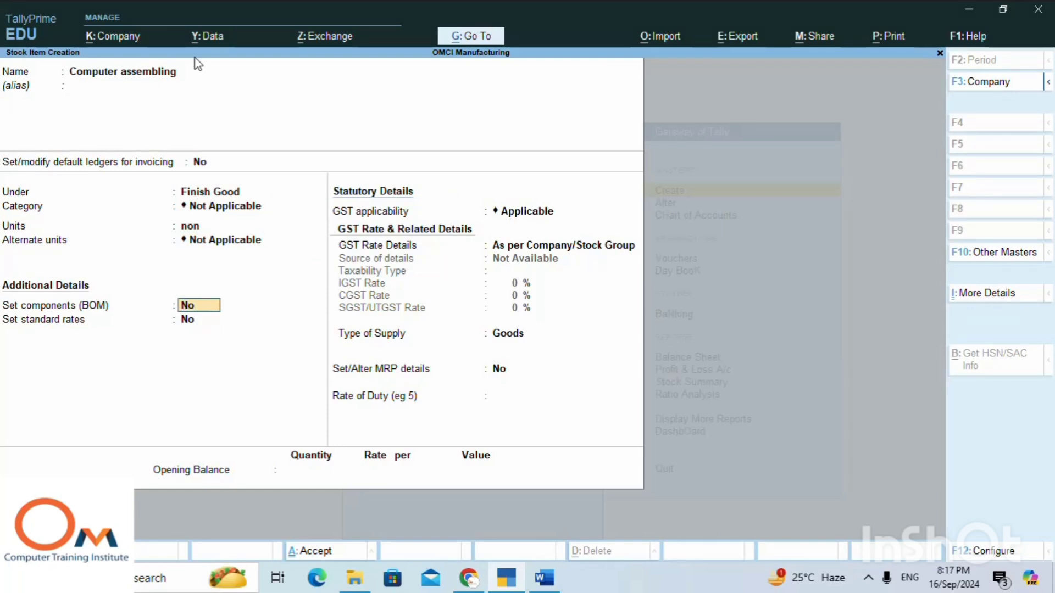
Set components (BOM) to Yes, check the stock item configuration options, and open the item's BOM list.
{"action": "type", "text": "yes"}
{"action": "key", "text": "Return"}
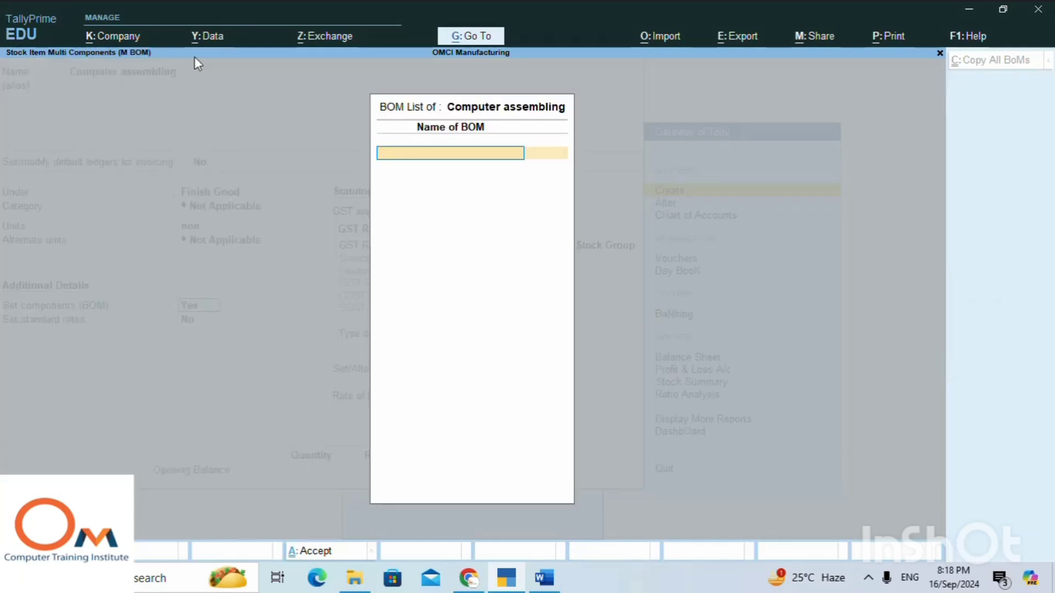
{"action": "key", "text": "Escape"}
{"action": "key", "text": "Return"}
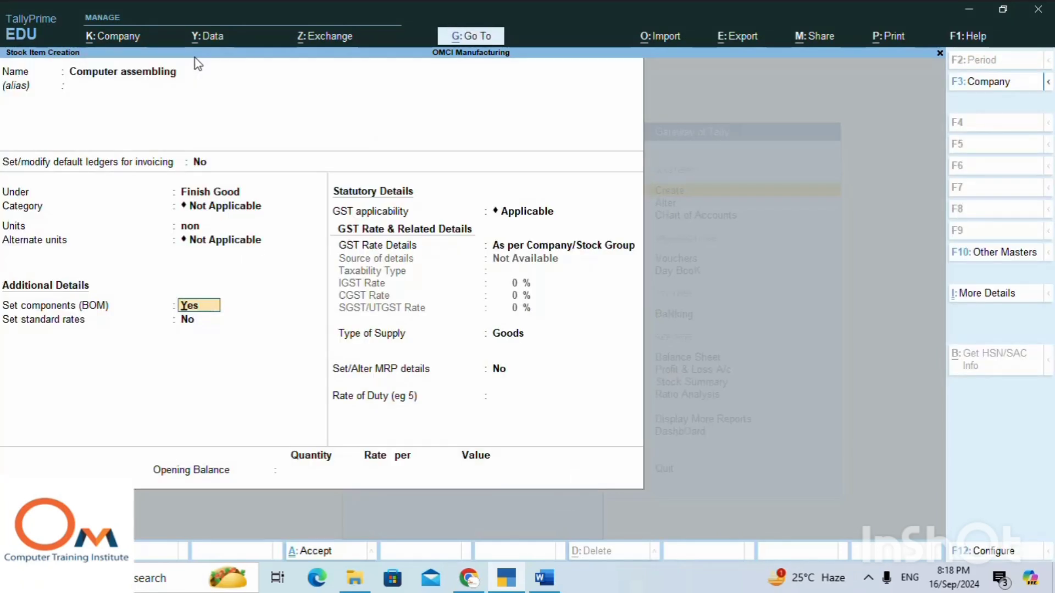
{"action": "key", "text": "F12"}
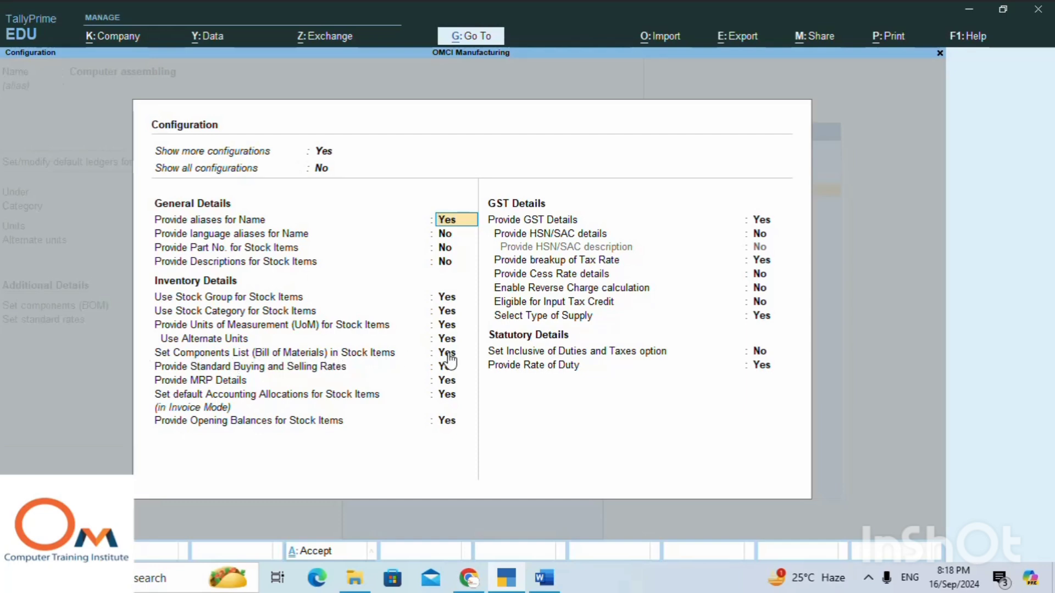
{"action": "key", "text": "ctrl+a"}
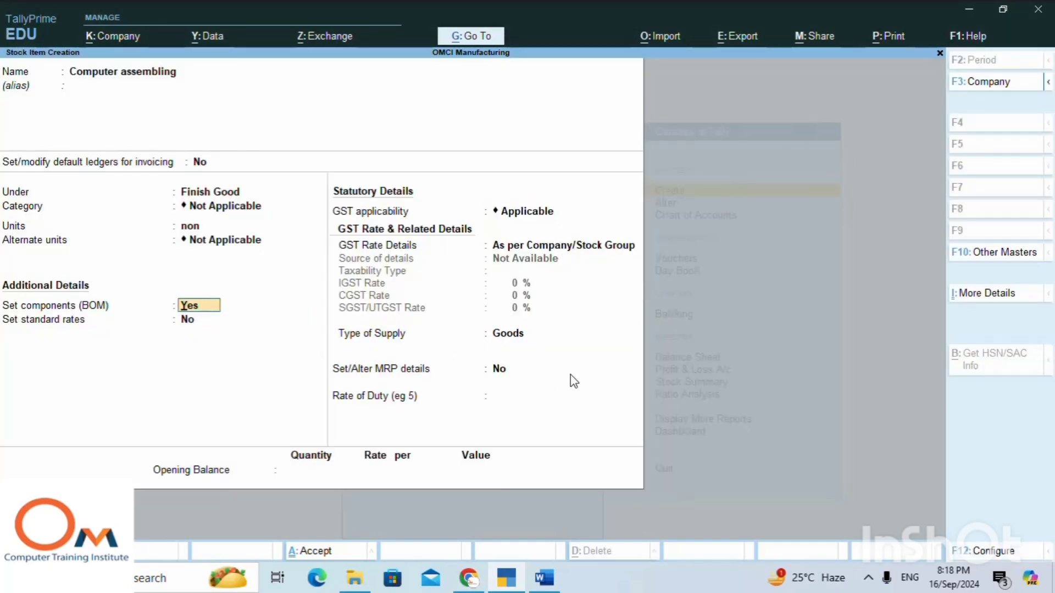
{"action": "key", "text": "Return"}
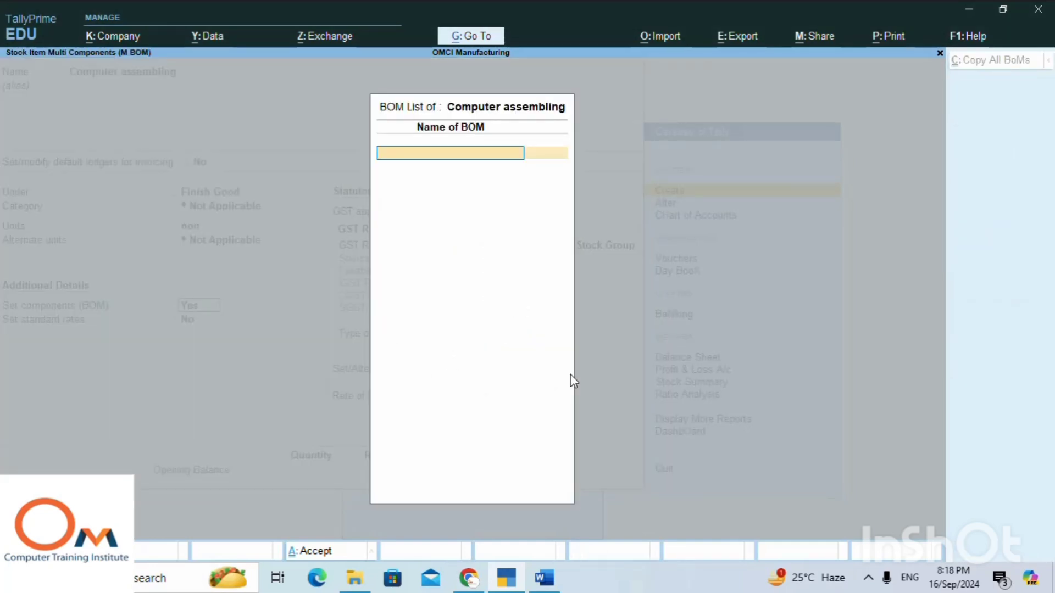
Name the BOM Computer assembling and set its unit of manufacture to 1 non.
{"action": "type", "text": "C"}
{"action": "key", "text": "BackSpace"}
{"action": "key", "text": "ctrl+alt+v"}
{"action": "key", "text": "Return"}
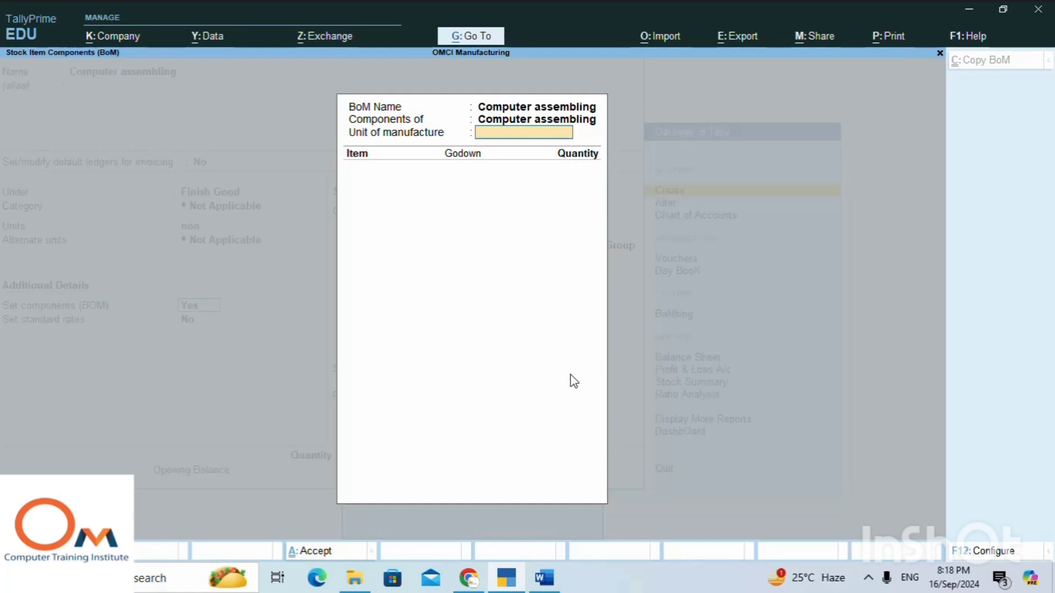
{"action": "type", "text": "1"}
{"action": "key", "text": "Return"}
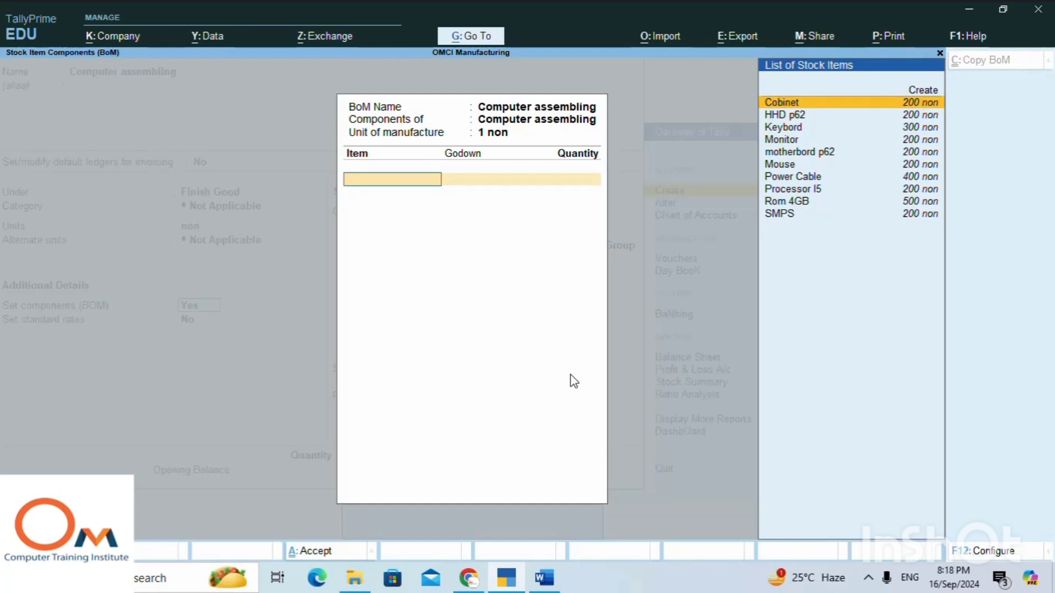
Add Cobinet from Main Location to the bill of materials with a quantity of 1 non.
{"action": "key", "text": "Return"}
{"action": "key", "text": "Return"}
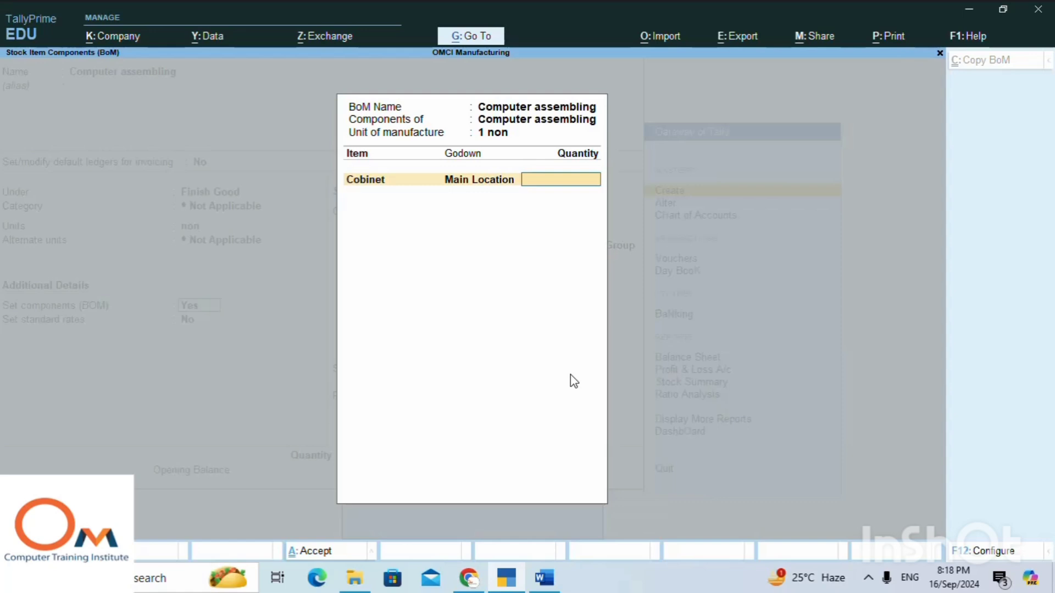
{"action": "type", "text": "1"}
{"action": "key", "text": "Return"}
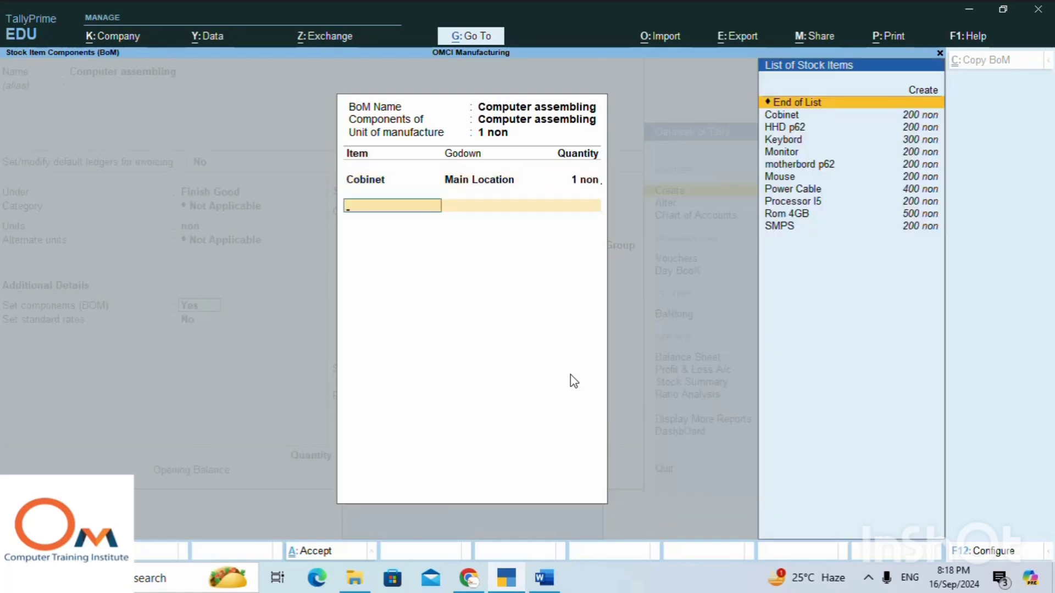
Add HHD p62 from Main Location as a BOM component with a quantity of 1 non.
{"action": "key", "text": "Down"}
{"action": "key", "text": "Down"}
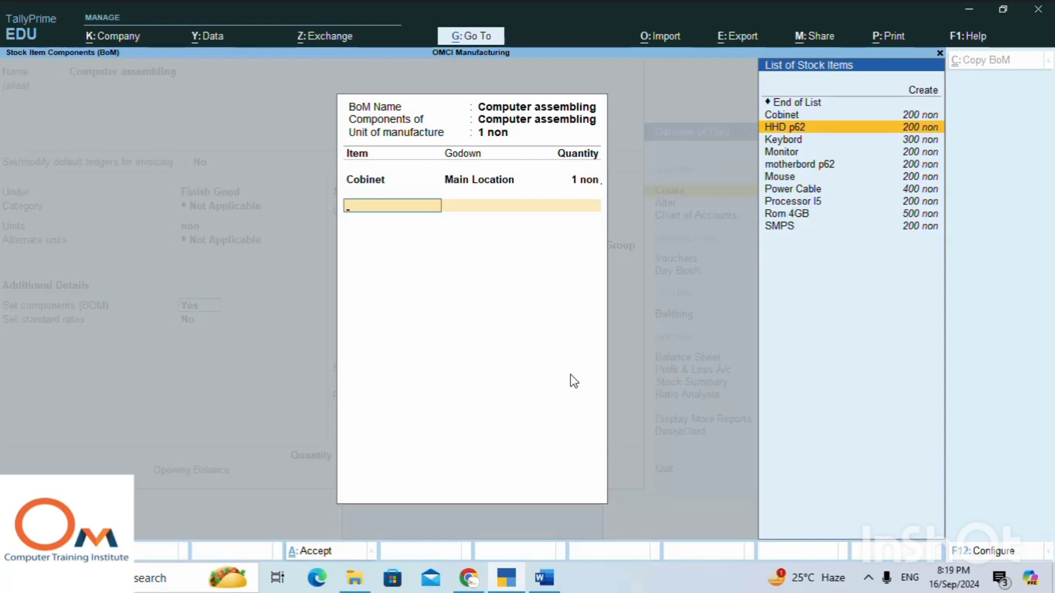
{"action": "key", "text": "Return"}
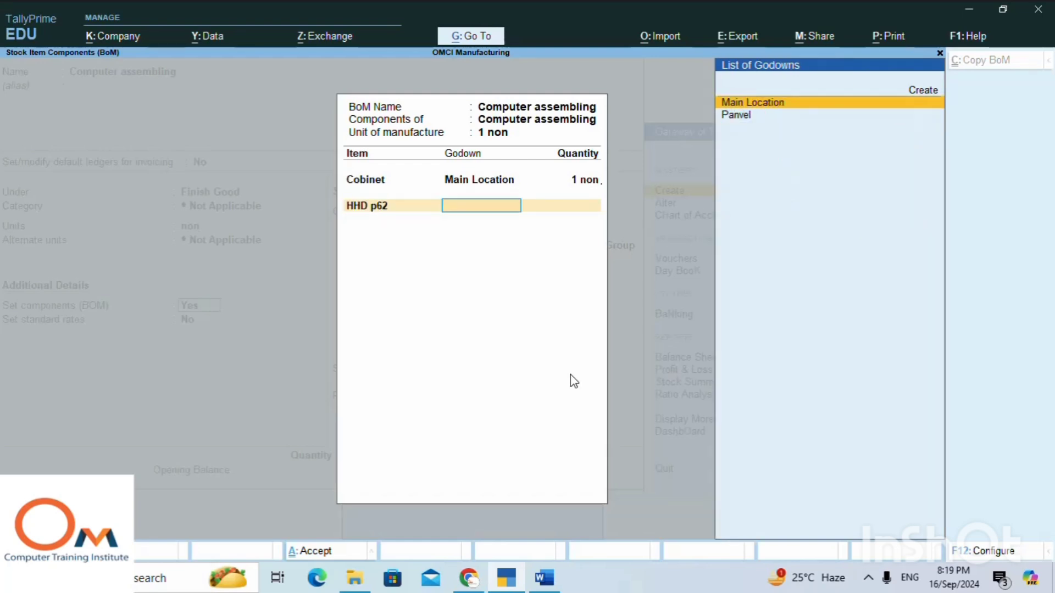
{"action": "key", "text": "Return"}
{"action": "type", "text": "1"}
{"action": "key", "text": "Return"}
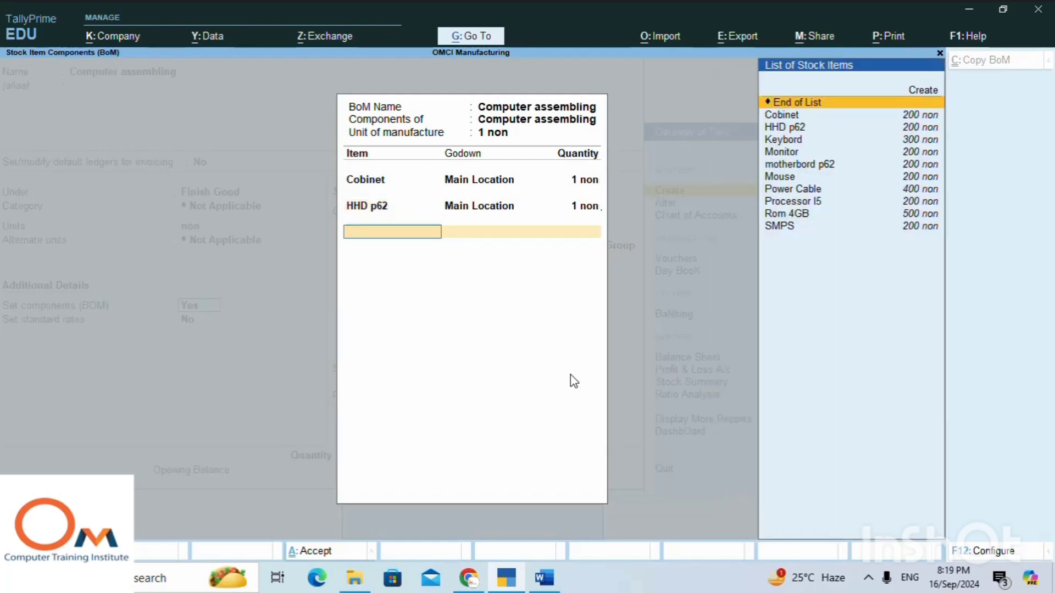
Add Keybord from Main Location as a BOM component with a quantity of 1 non.
{"action": "key", "text": "Down"}
{"action": "key", "text": "Down"}
{"action": "key", "text": "Down"}
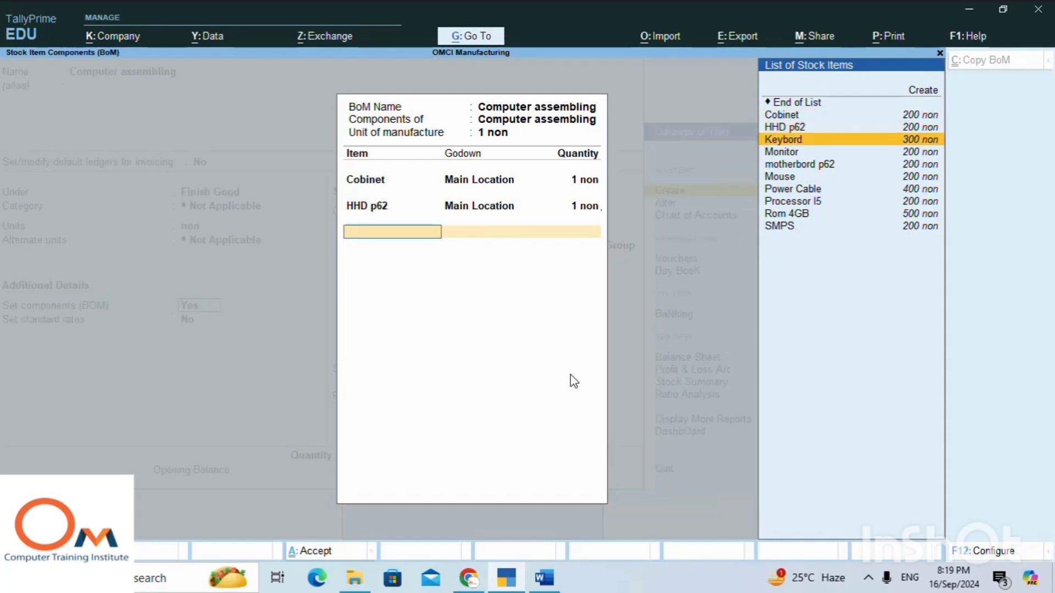
{"action": "key", "text": "Return"}
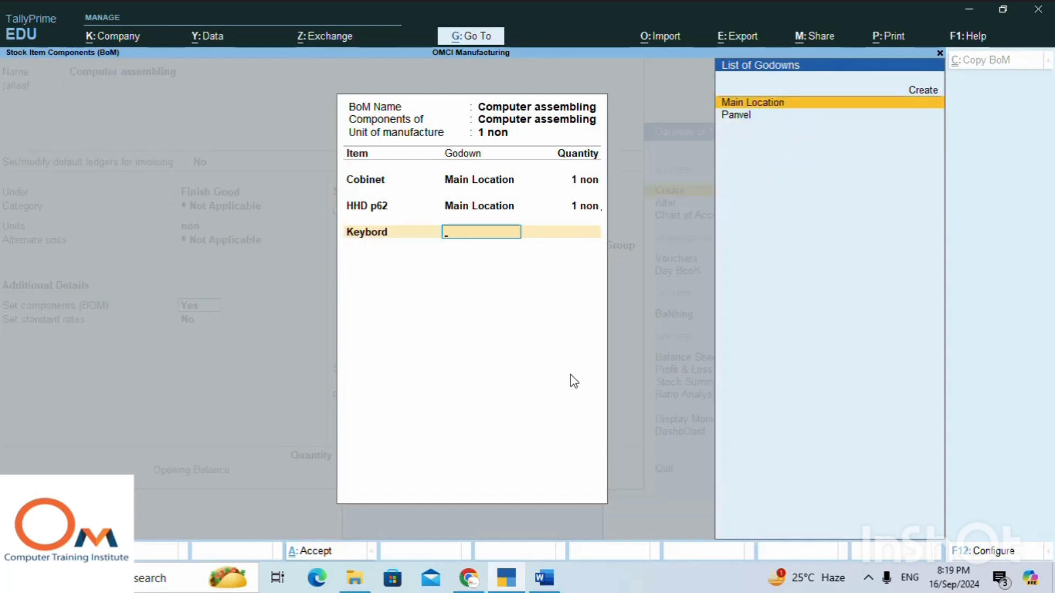
{"action": "key", "text": "Return"}
{"action": "type", "text": "1"}
{"action": "key", "text": "Return"}
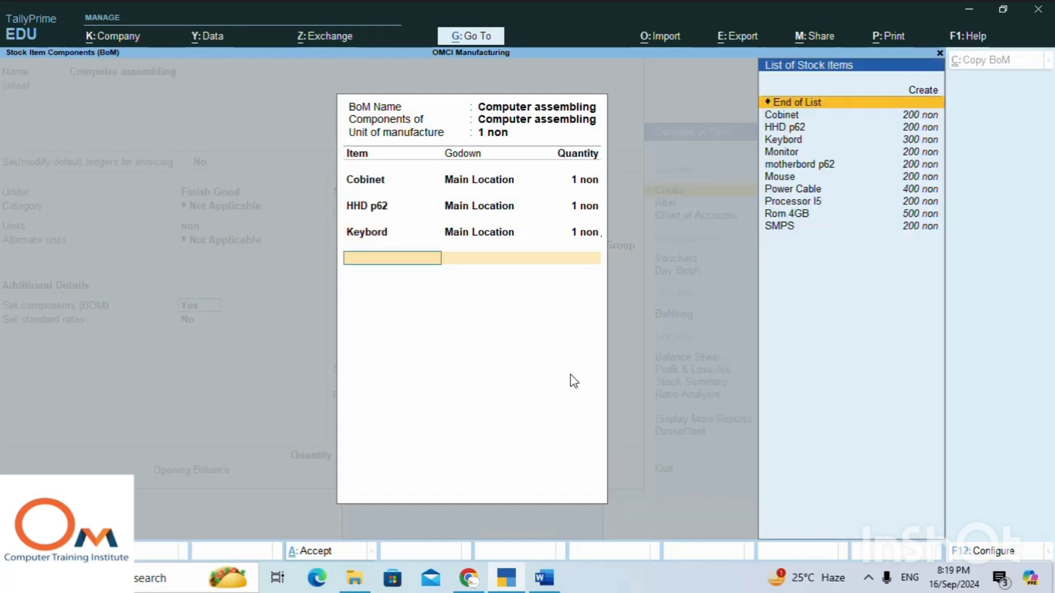
Add Monitor from Main Location as a BOM component with a quantity of 1 non.
{"action": "key", "text": "Down"}
{"action": "key", "text": "Down"}
{"action": "key", "text": "Down"}
{"action": "key", "text": "Down"}
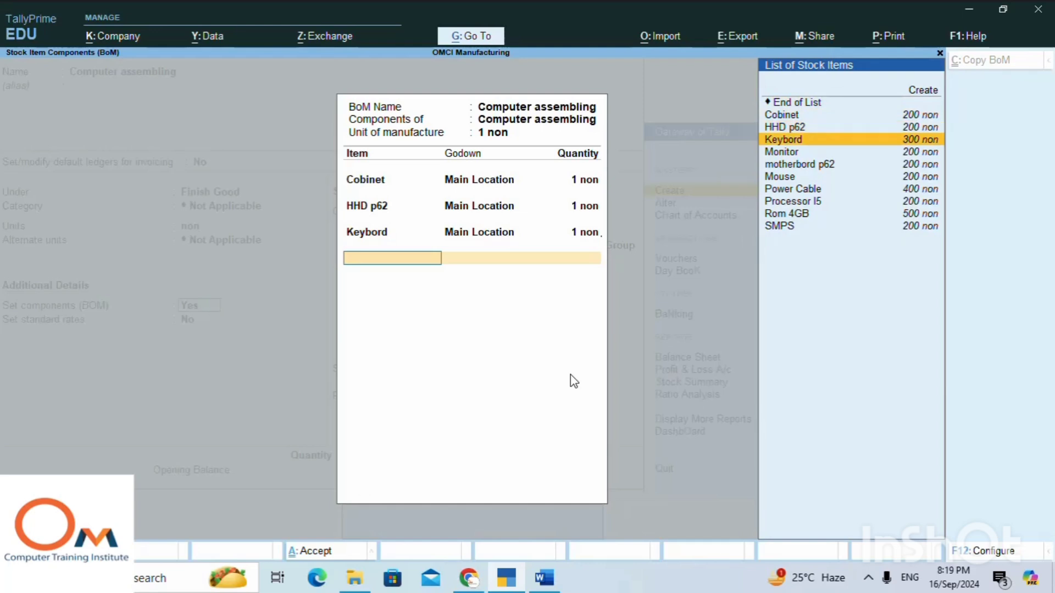
{"action": "key", "text": "Return"}
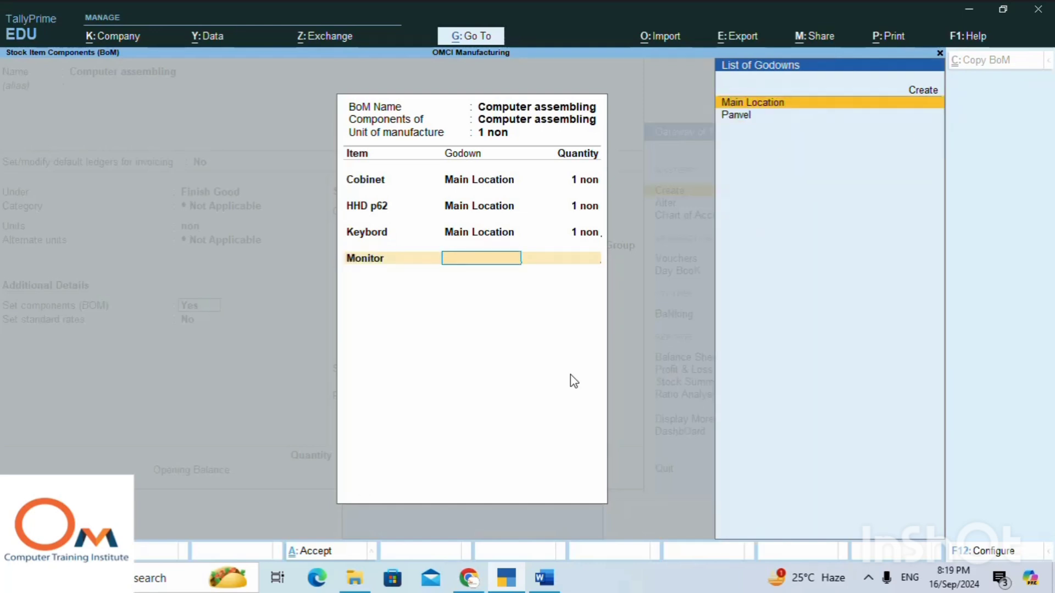
{"action": "key", "text": "Return"}
{"action": "type", "text": "1"}
{"action": "key", "text": "Return"}
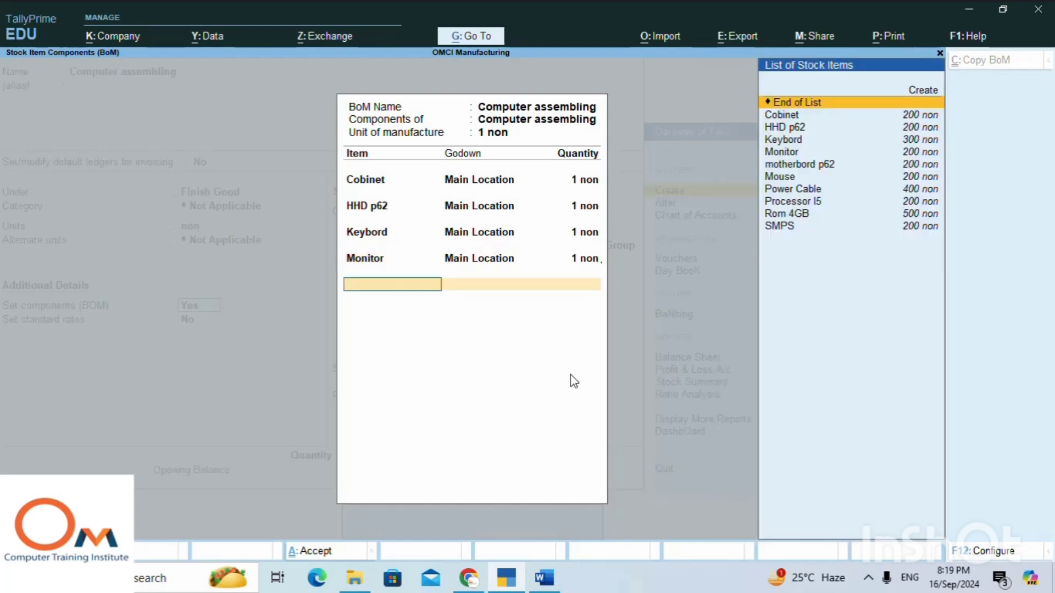
Add motherbord p62 from Main Location as a BOM component with a quantity of 1 non.
{"action": "key", "text": "Down"}
{"action": "key", "text": "Down"}
{"action": "key", "text": "Down"}
{"action": "key", "text": "Down"}
{"action": "key", "text": "Down"}
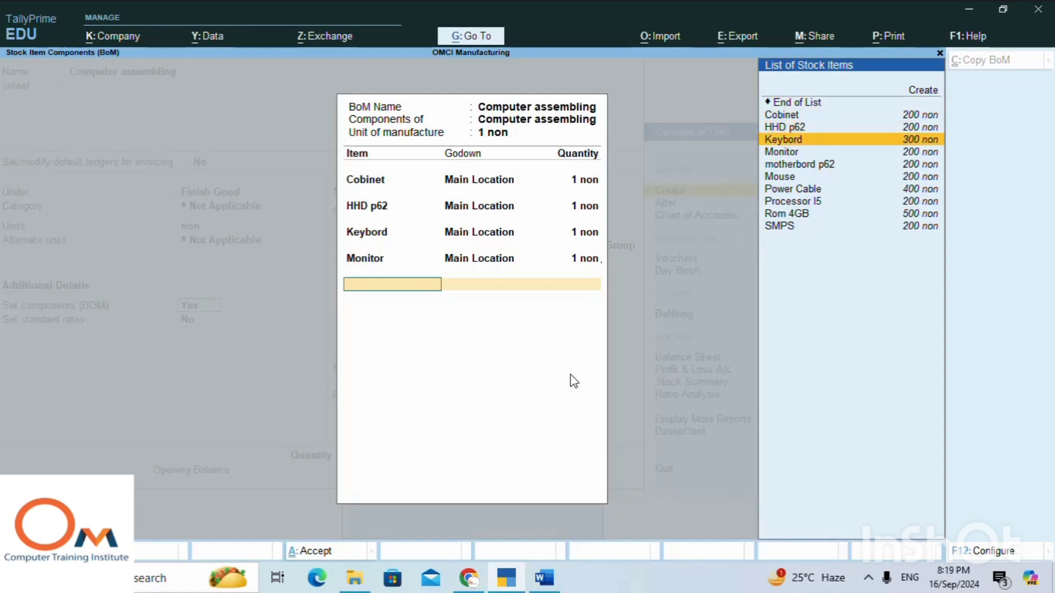
{"action": "key", "text": "Return"}
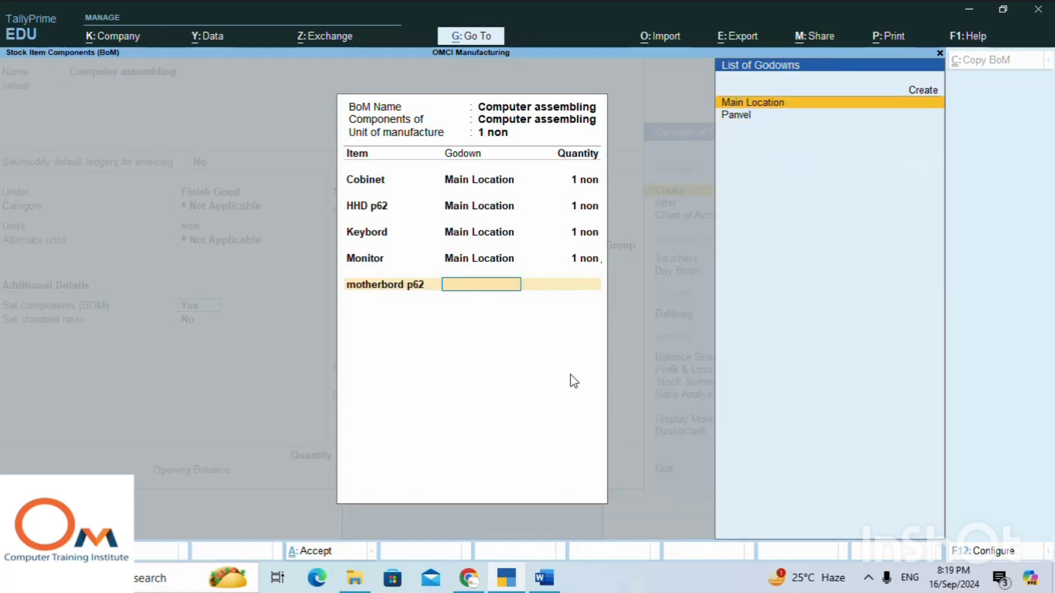
{"action": "key", "text": "Return"}
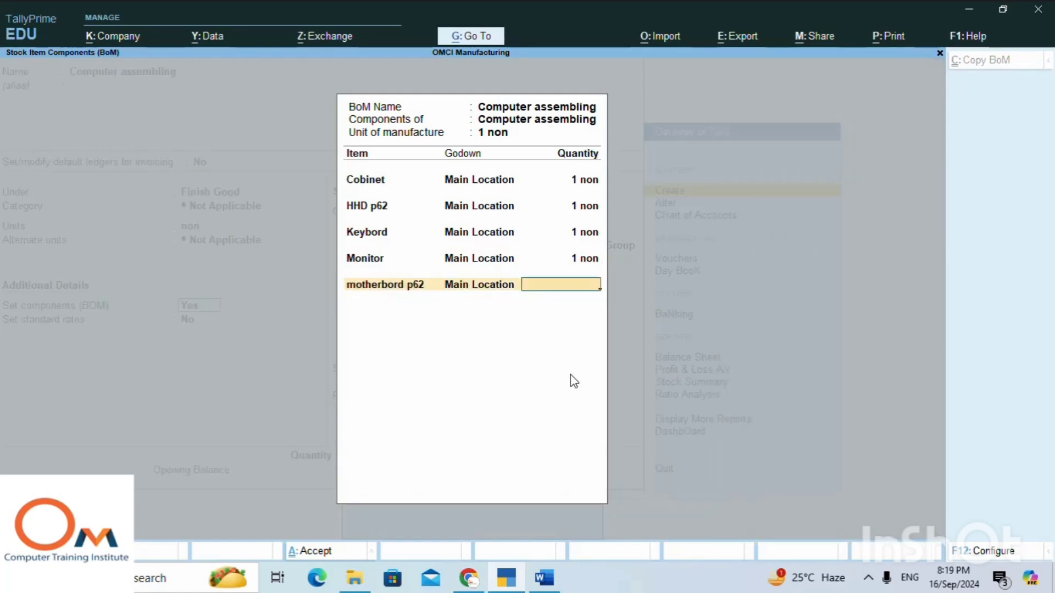
{"action": "type", "text": "1"}
{"action": "key", "text": "Return"}
Add Mouse from Main Location as a BOM component with a quantity of 1 non.
{"action": "key", "text": "Down"}
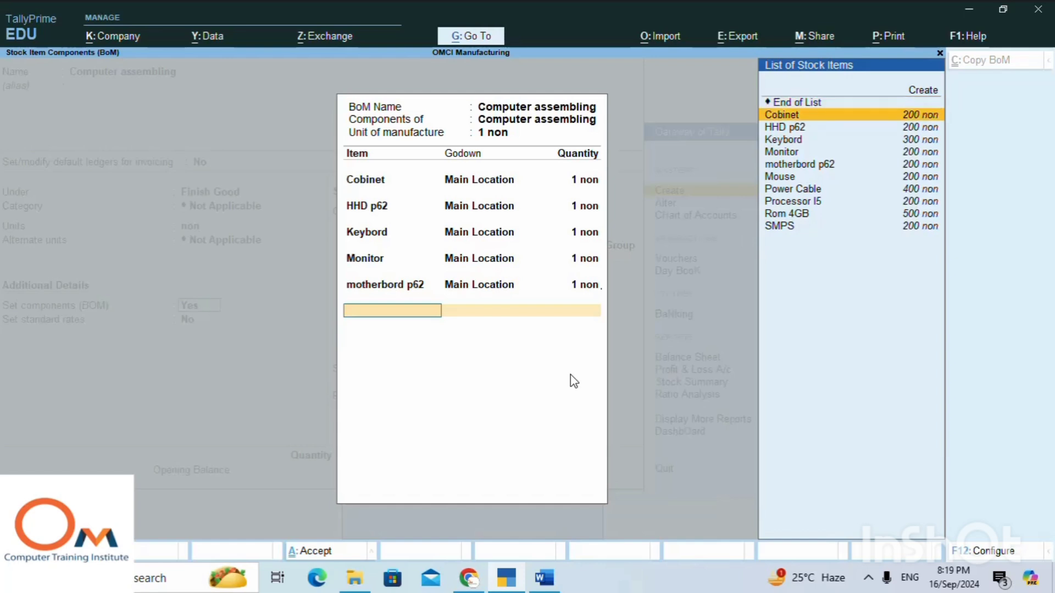
{"action": "key", "text": "Down"}
{"action": "key", "text": "Down"}
{"action": "key", "text": "Down"}
{"action": "key", "text": "Down"}
{"action": "key", "text": "Down"}
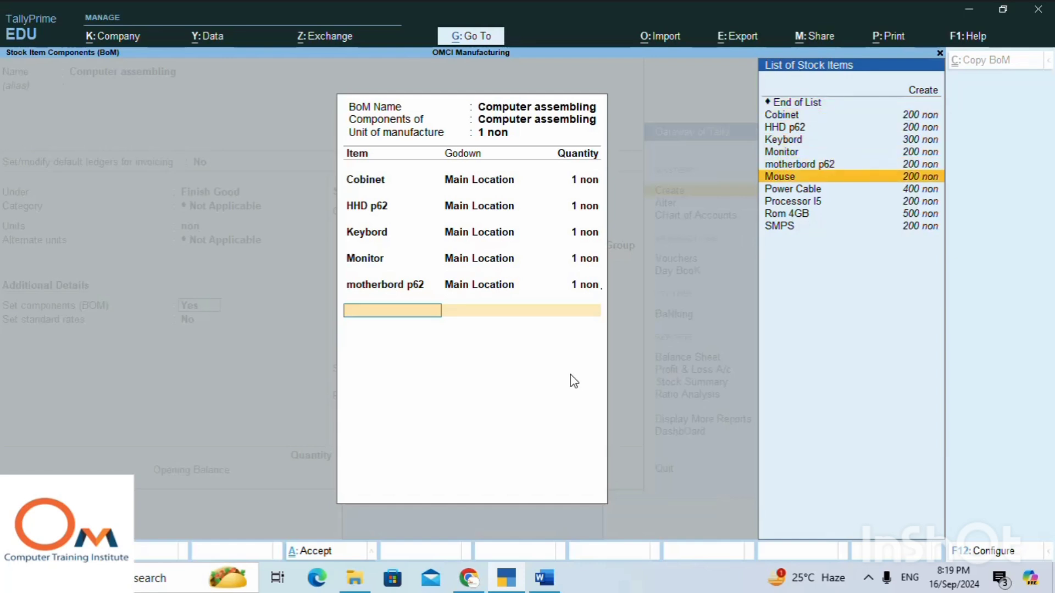
{"action": "key", "text": "Return"}
{"action": "key", "text": "Return"}
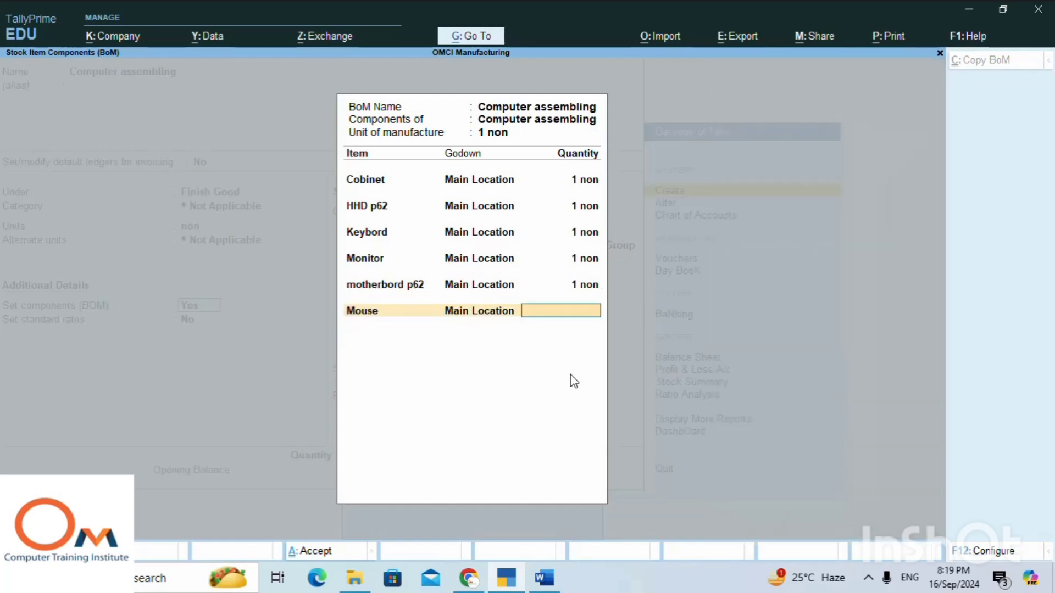
{"action": "type", "text": "1"}
{"action": "key", "text": "Return"}
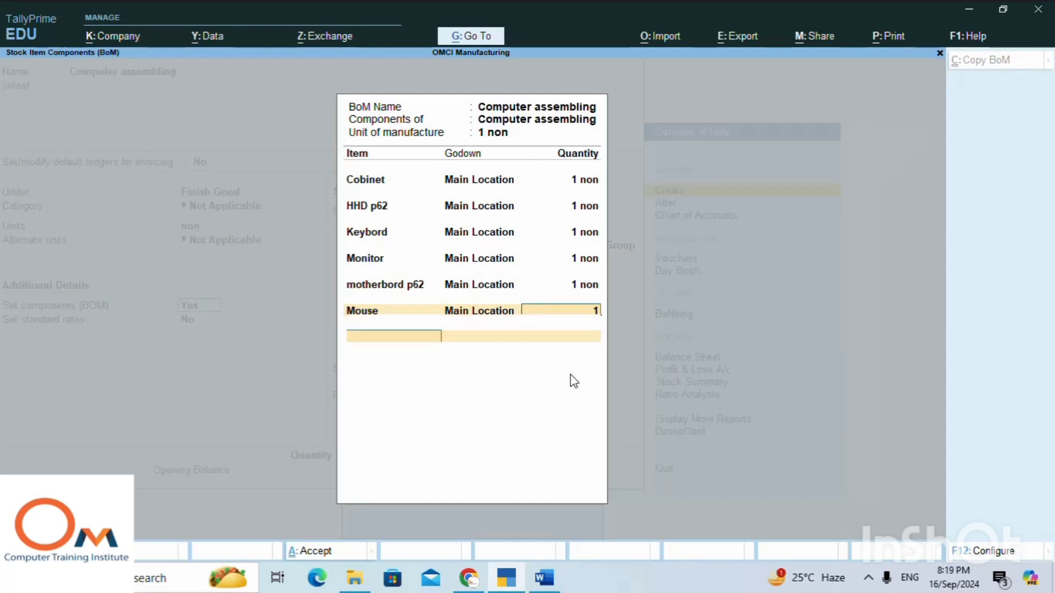
Add Power Cable from Main Location as a BOM component with a quantity of 2 non.
{"action": "key", "text": "Down"}
{"action": "key", "text": "Down"}
{"action": "key", "text": "Down"}
{"action": "key", "text": "Down"}
{"action": "key", "text": "Down"}
{"action": "key", "text": "Down"}
{"action": "key", "text": "Down"}
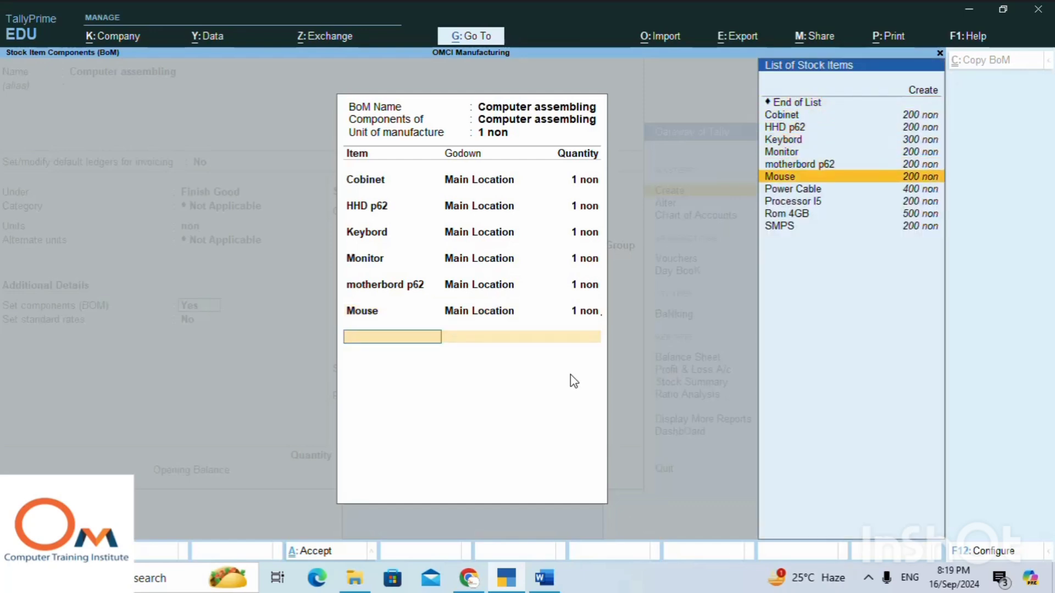
{"action": "key", "text": "Return"}
{"action": "key", "text": "Return"}
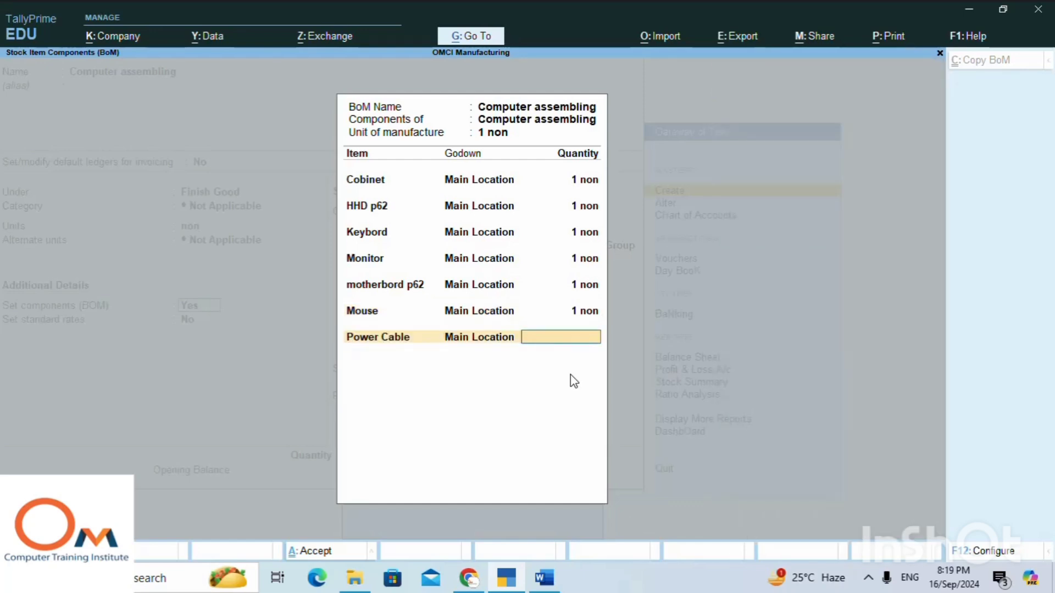
{"action": "type", "text": "2"}
{"action": "key", "text": "Return"}
Add Processor I5 from Main Location as a BOM component with a quantity of 1 non.
{"action": "key", "text": "Down"}
{"action": "key", "text": "Down"}
{"action": "key", "text": "Down"}
{"action": "key", "text": "Down"}
{"action": "key", "text": "Down"}
{"action": "key", "text": "Down"}
{"action": "key", "text": "Down"}
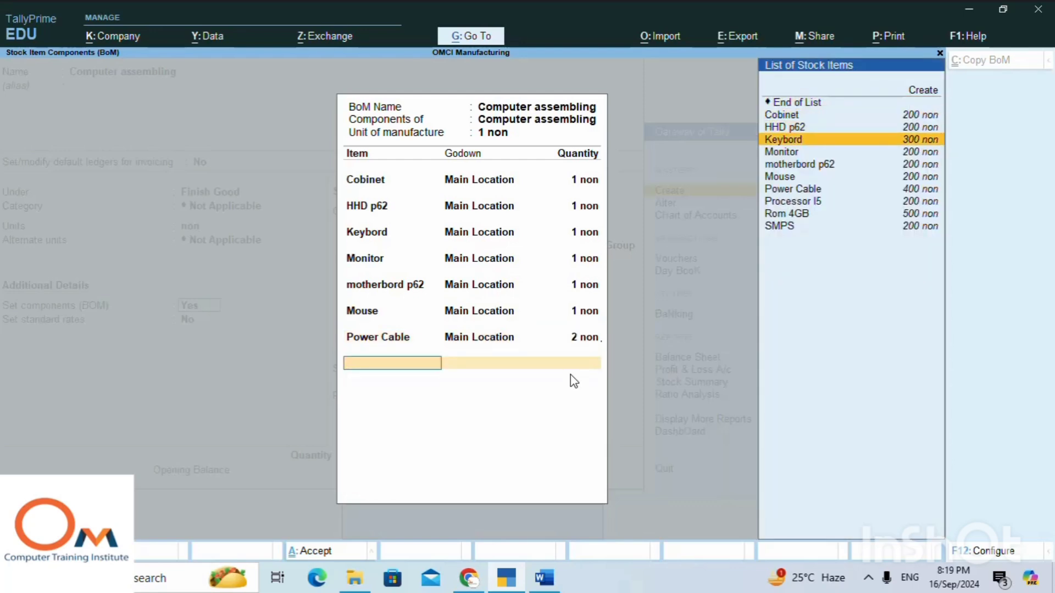
{"action": "key", "text": "Down"}
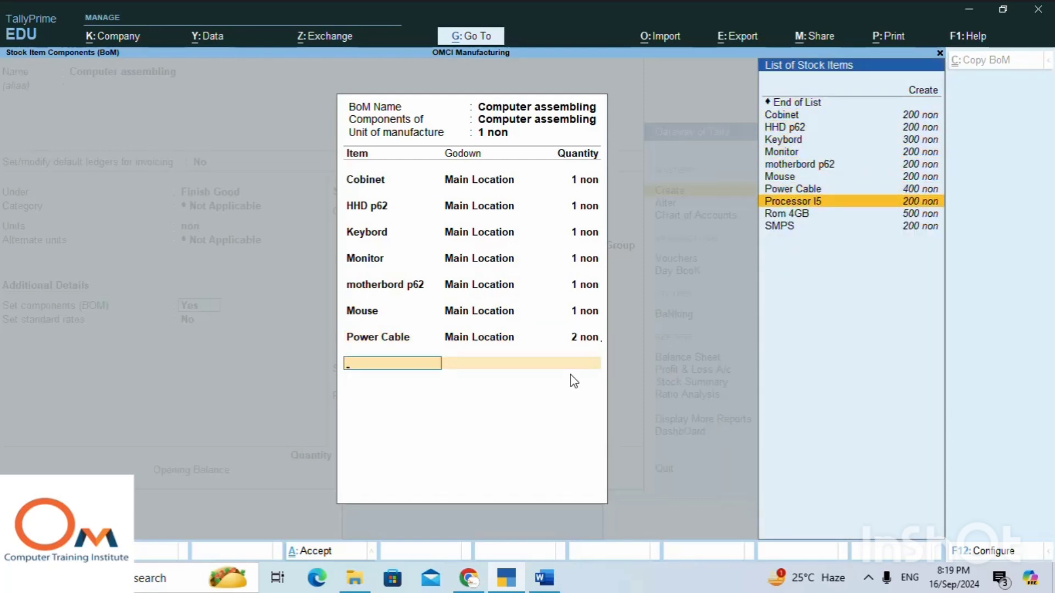
{"action": "key", "text": "Return"}
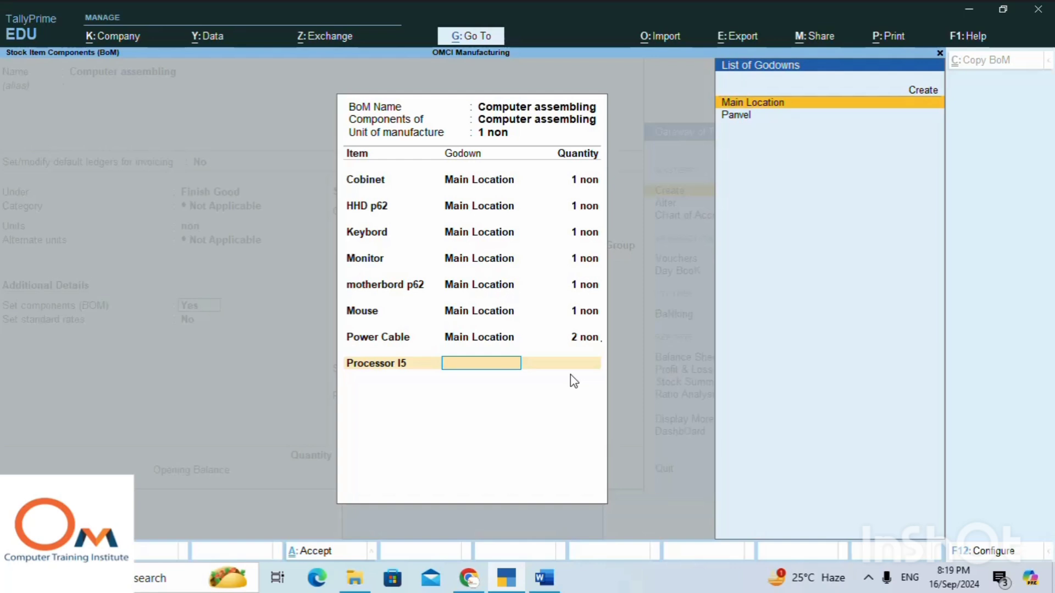
{"action": "key", "text": "Return"}
{"action": "type", "text": "1"}
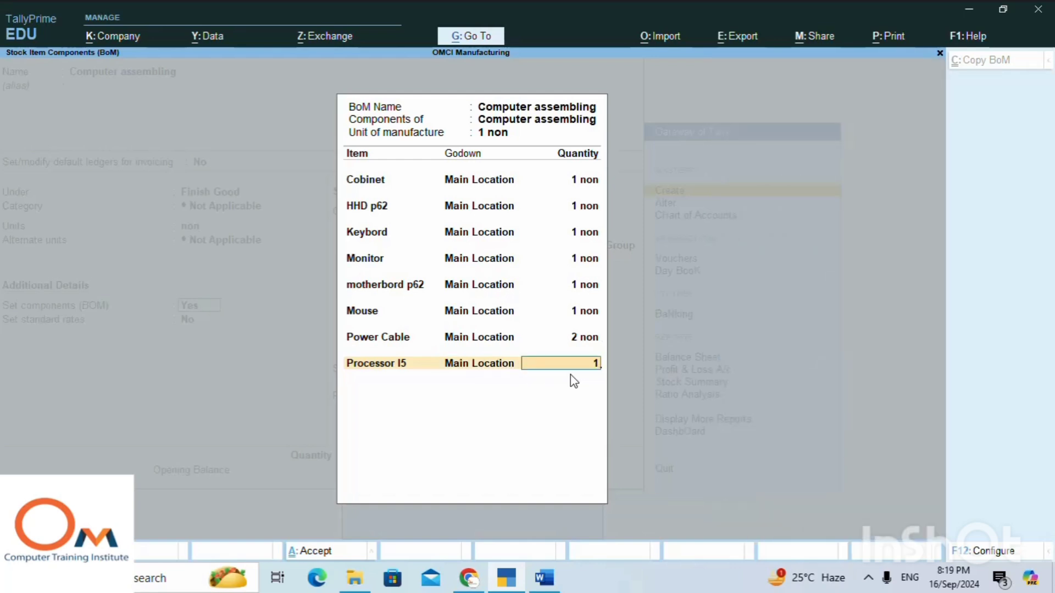
{"action": "key", "text": "Return"}
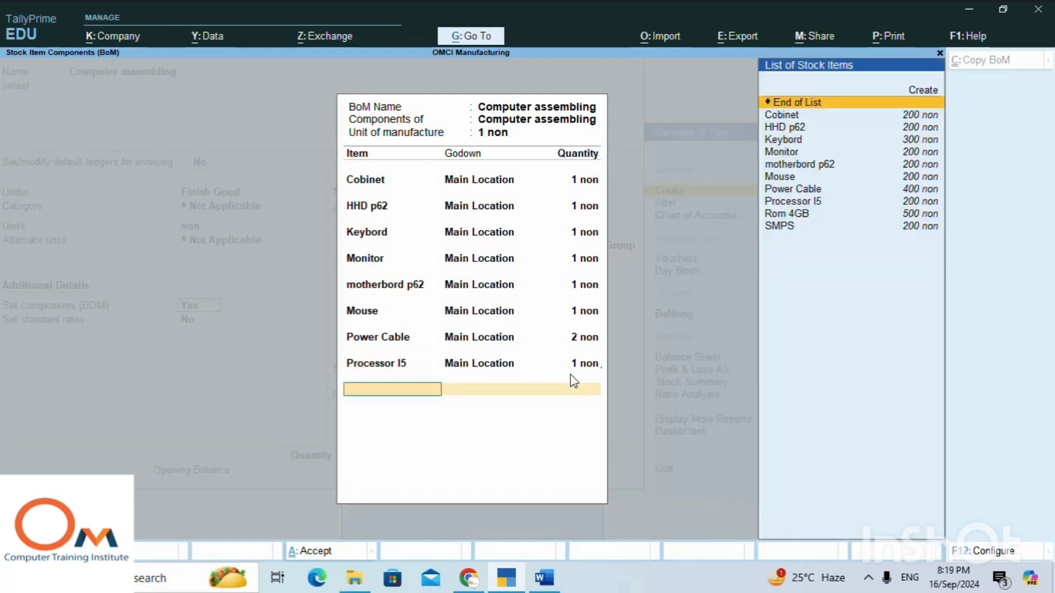
Add Rom 4GB from Main Location as a BOM component with a quantity of 2 non.
{"action": "key", "text": "Down"}
{"action": "key", "text": "Down"}
{"action": "key", "text": "Down"}
{"action": "key", "text": "Down"}
{"action": "key", "text": "Down"}
{"action": "key", "text": "Down"}
{"action": "key", "text": "Down"}
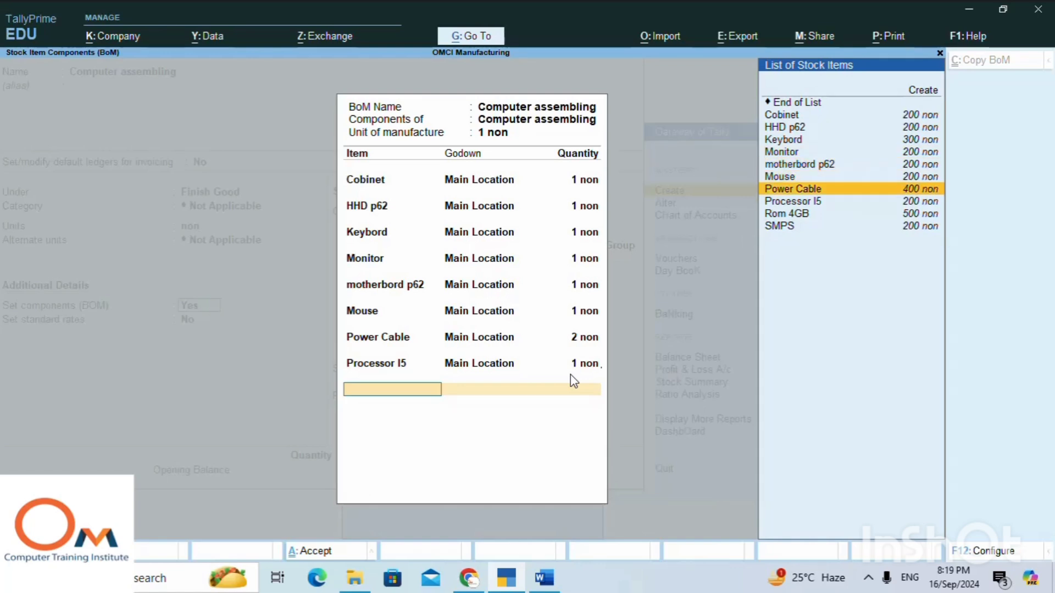
{"action": "key", "text": "Down"}
{"action": "key", "text": "Down"}
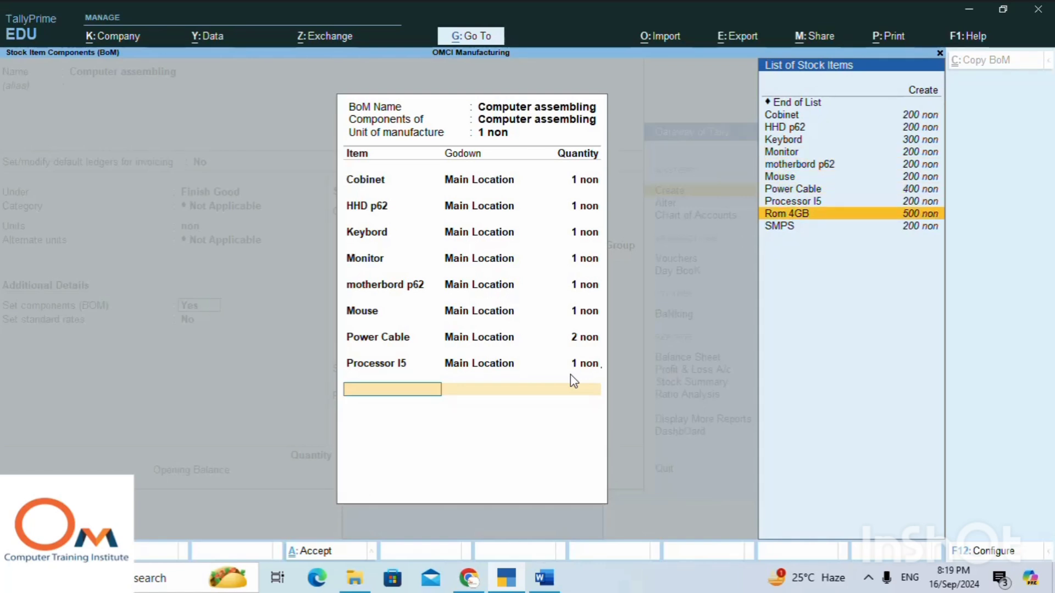
{"action": "key", "text": "Return"}
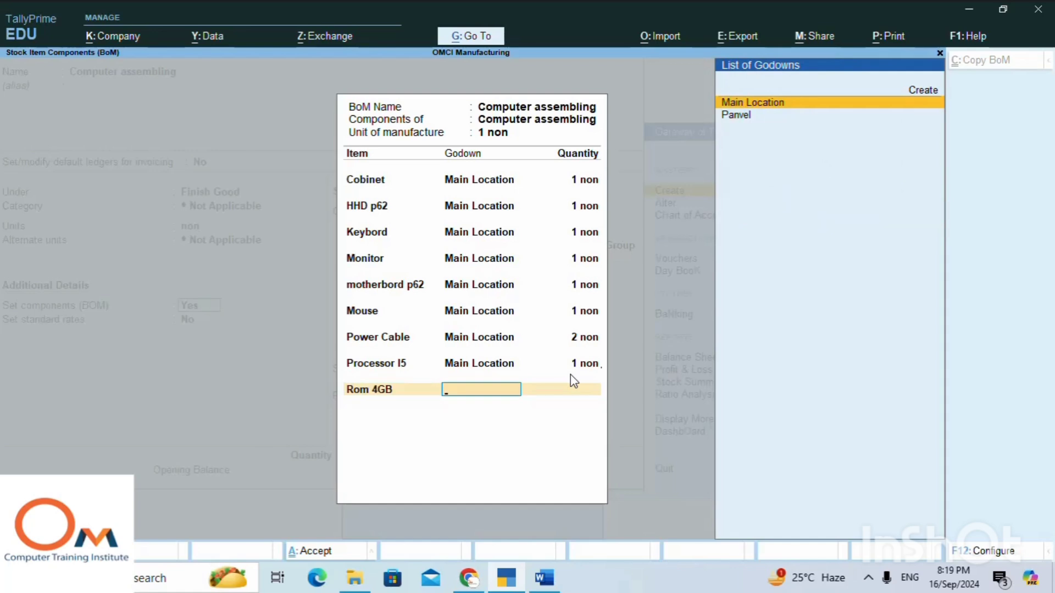
{"action": "key", "text": "Return"}
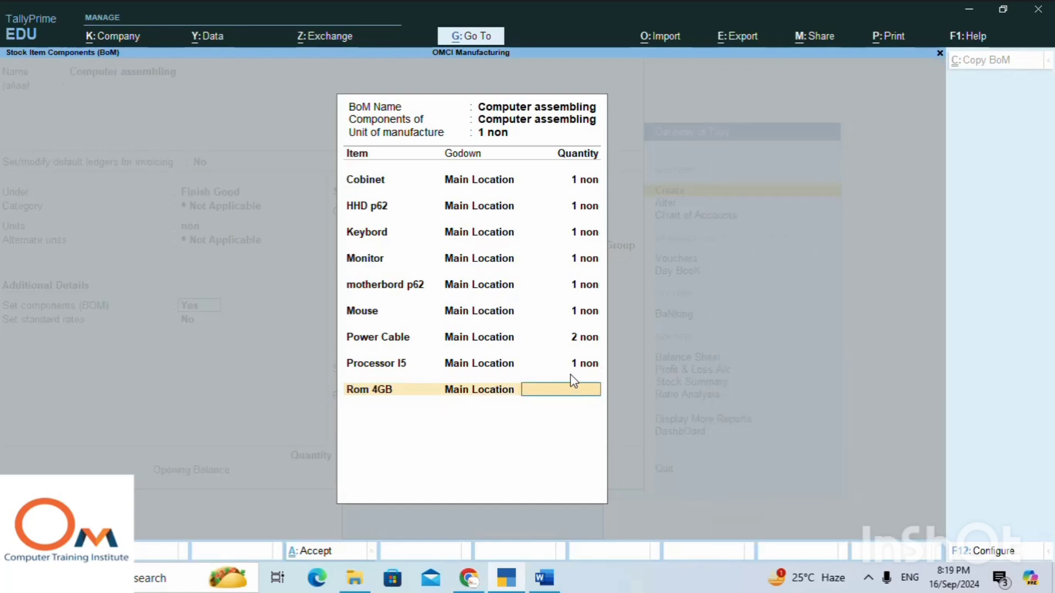
{"action": "type", "text": "2"}
{"action": "key", "text": "Return"}
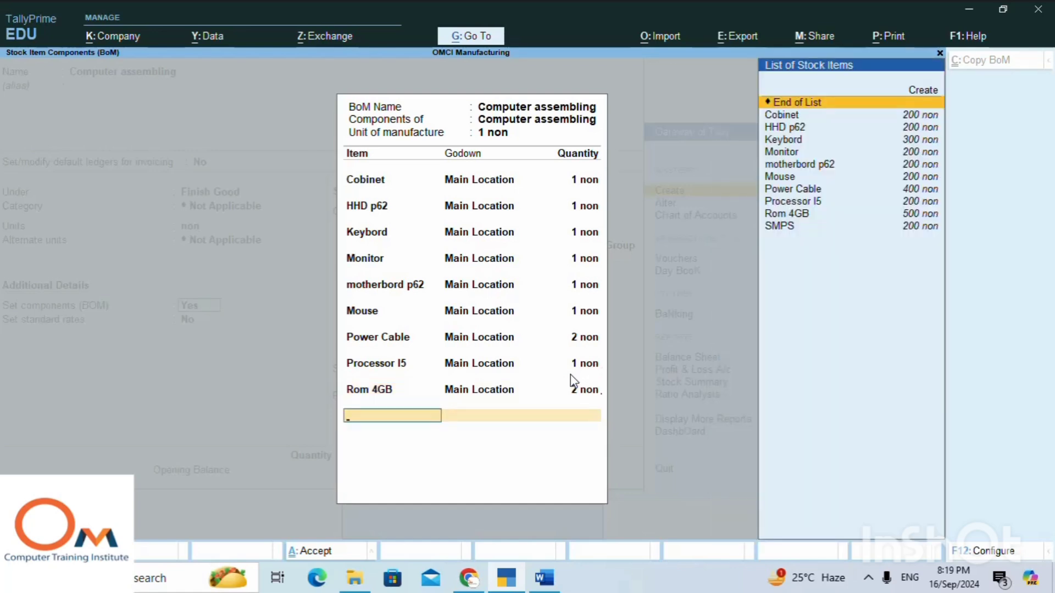
Add SMPS from Main Location with a quantity of 1 non and end the component list to return to the BOM list.
{"action": "key", "text": "Down"}
{"action": "key", "text": "Down"}
{"action": "key", "text": "Down"}
{"action": "key", "text": "Down"}
{"action": "key", "text": "Down"}
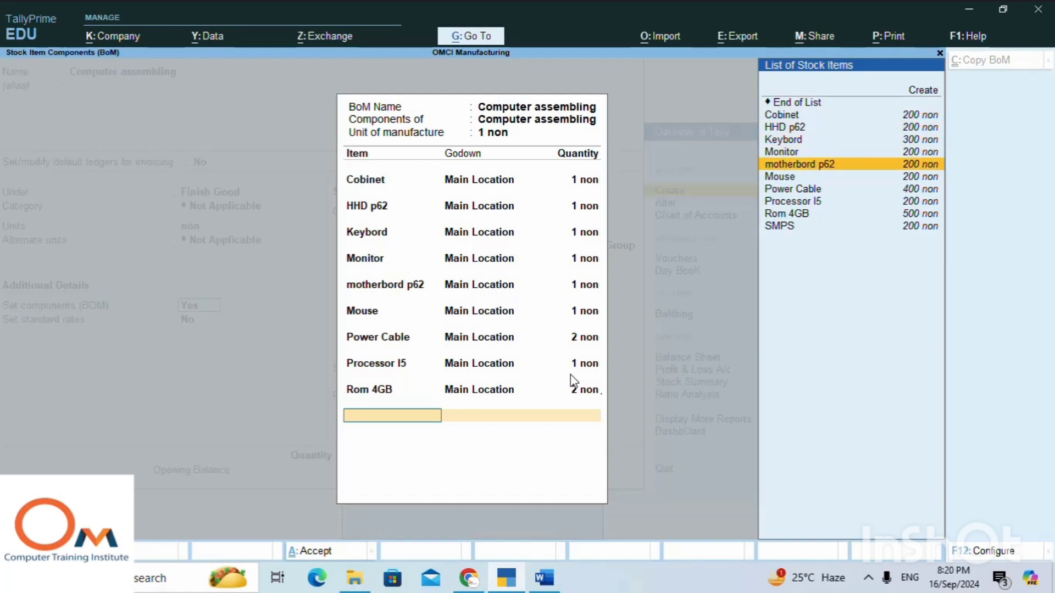
{"action": "key", "text": "Down"}
{"action": "key", "text": "Down"}
{"action": "key", "text": "Down"}
{"action": "key", "text": "Down"}
{"action": "key", "text": "Down"}
{"action": "key", "text": "Return"}
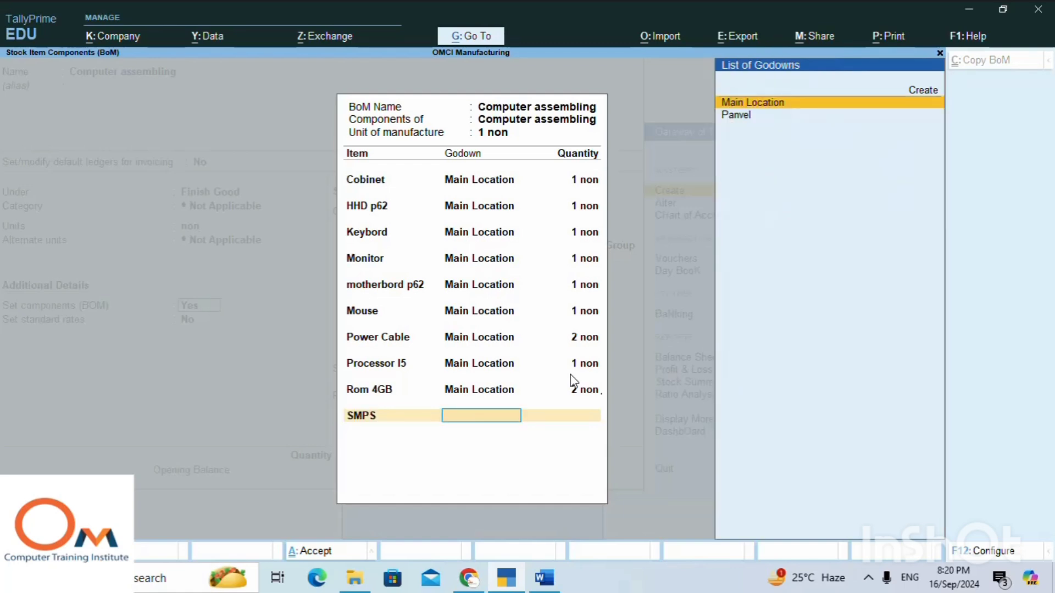
{"action": "type", "text": "M"}
{"action": "key", "text": "Return"}
{"action": "type", "text": "1"}
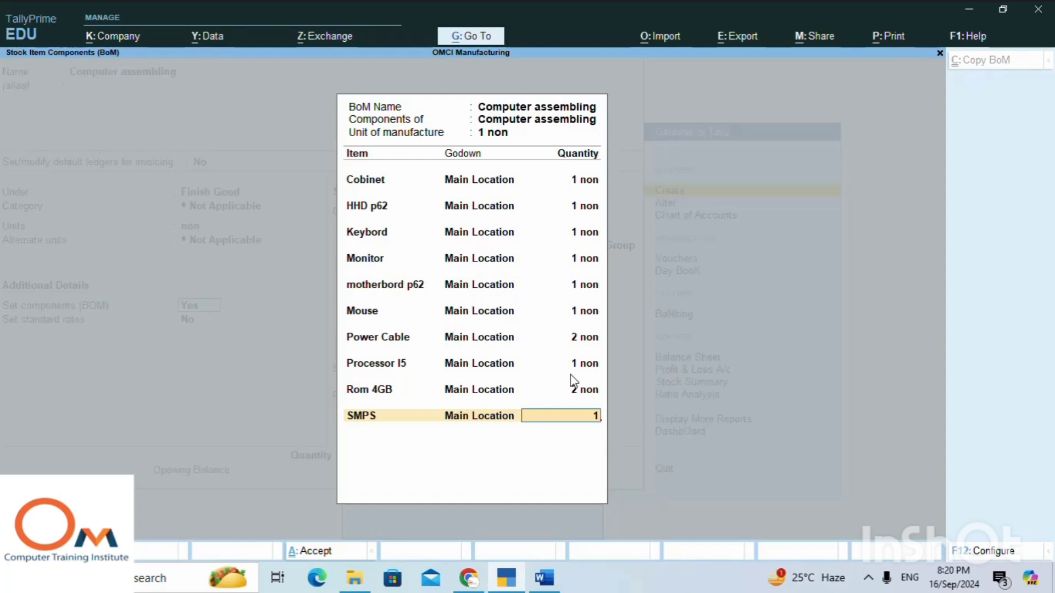
{"action": "key", "text": "Return"}
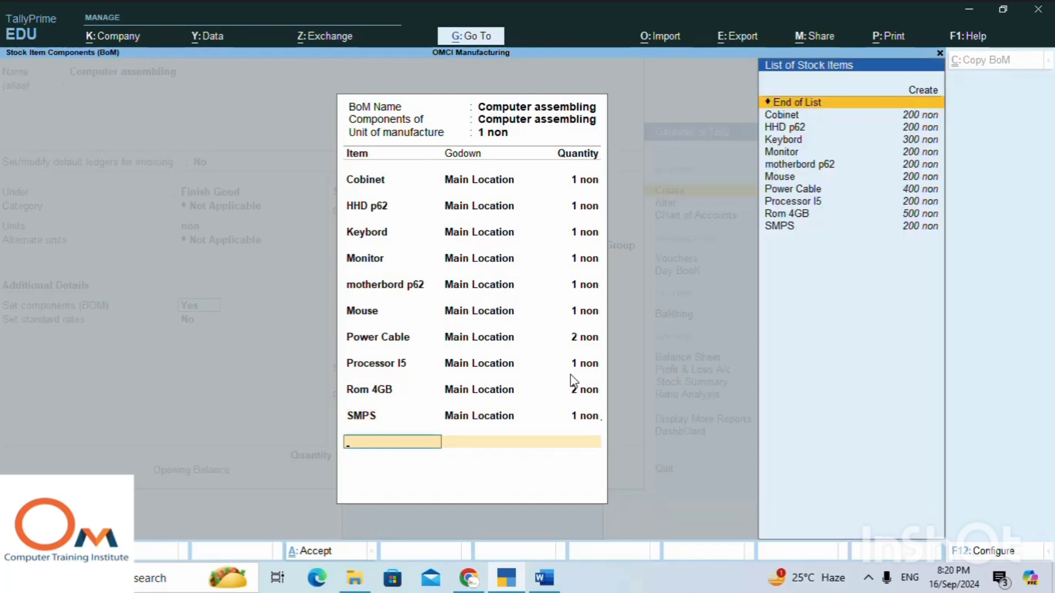
{"action": "key", "text": "Return"}
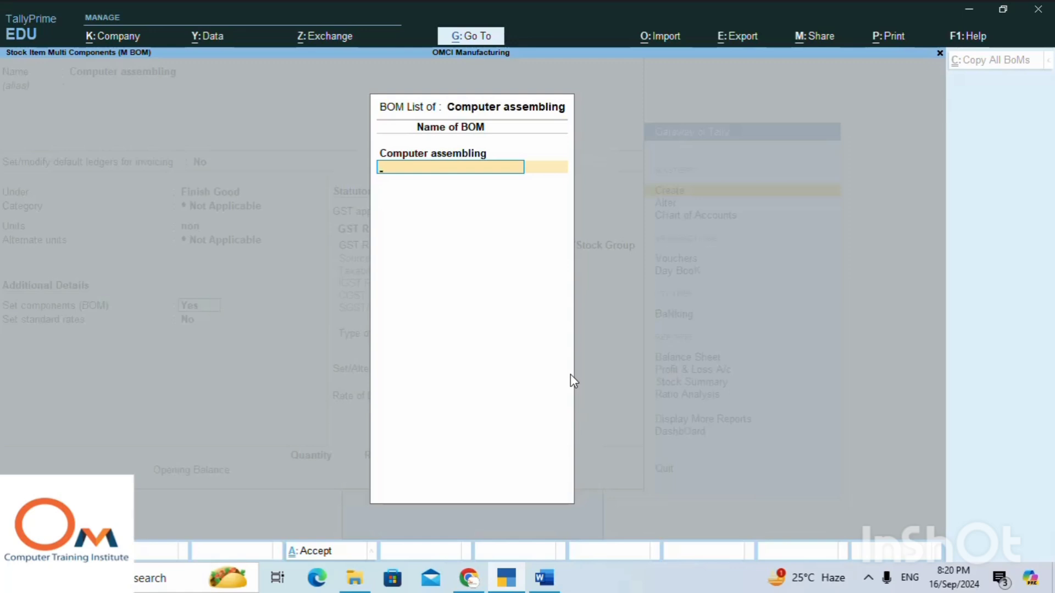
End the BOM list and keep GST applicability as Applicable, rate details As per Company/Stock Group and supply type Goods.
{"action": "key", "text": "Return"}
{"action": "key", "text": "Return"}
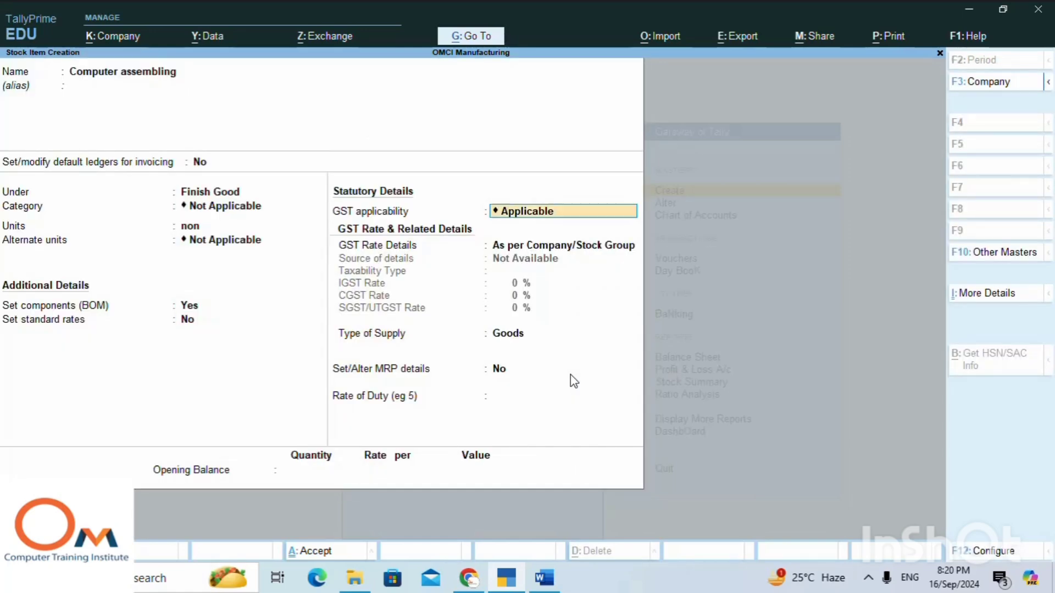
{"action": "key", "text": "Return"}
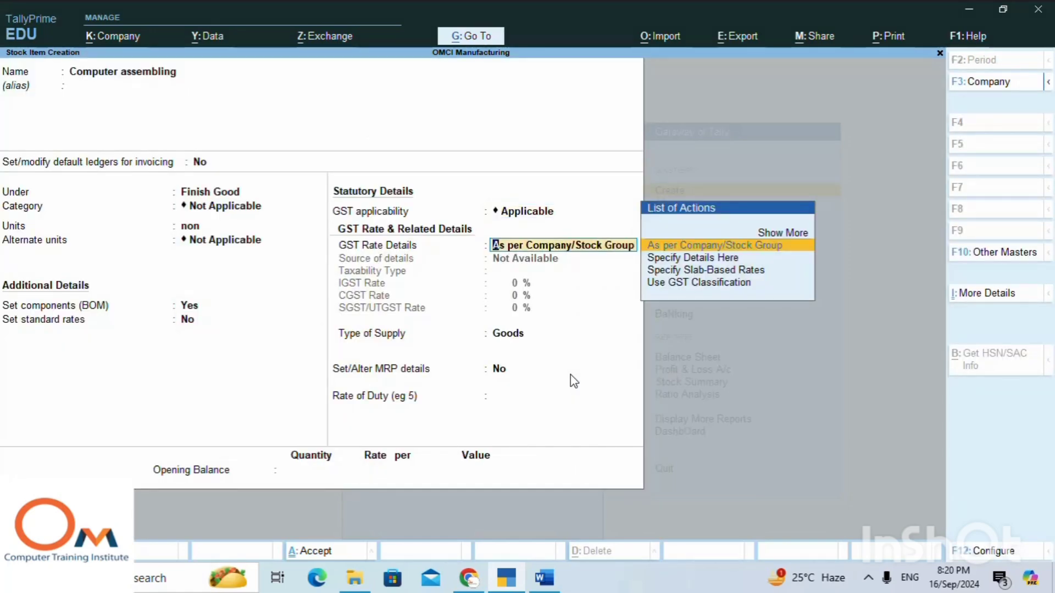
{"action": "key", "text": "Up"}
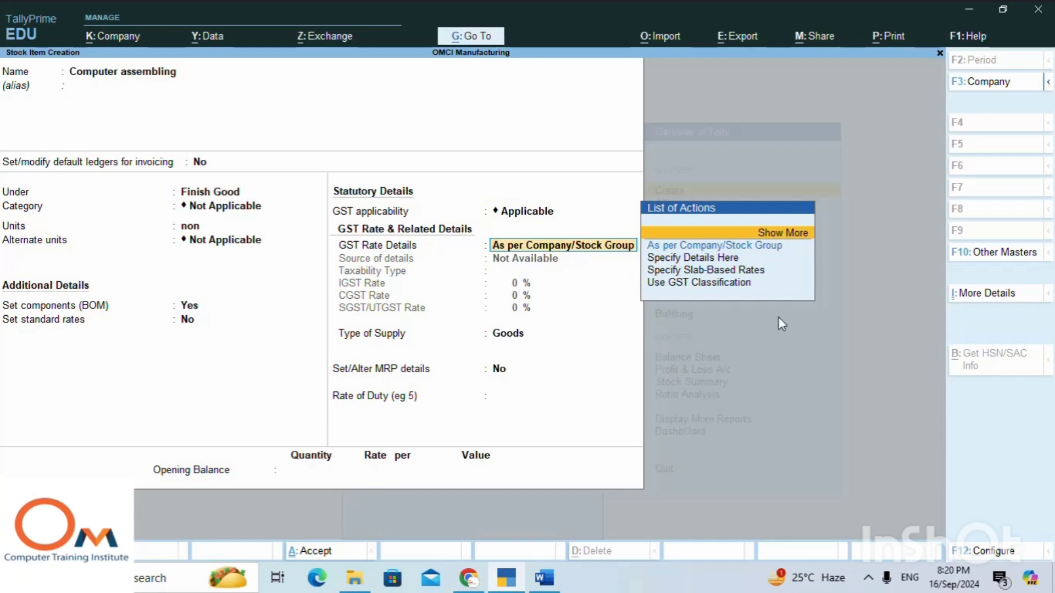
{"action": "left_click", "coordinate": [537, 215]}
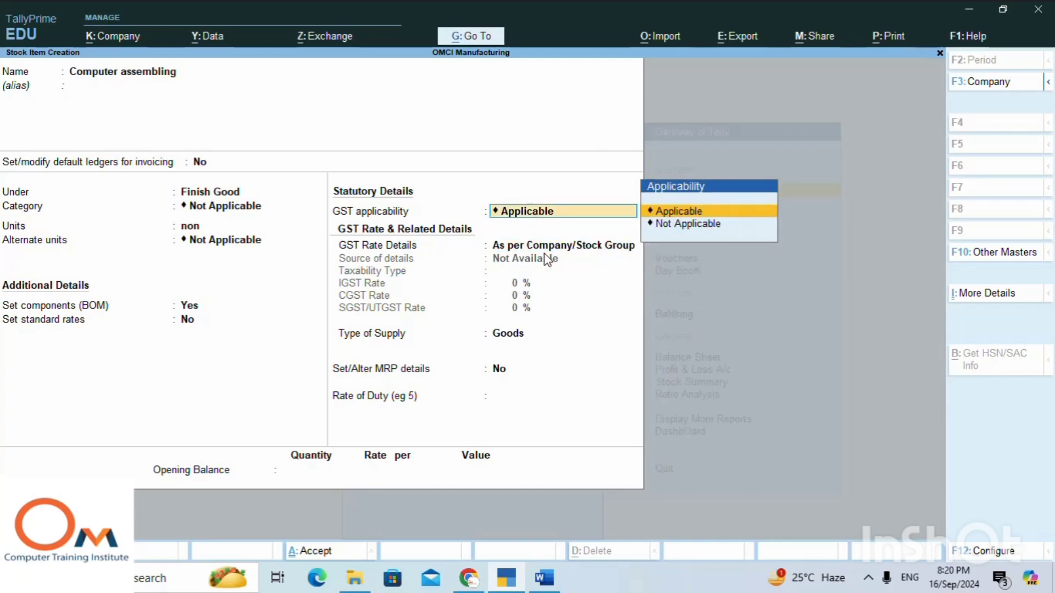
{"action": "left_click", "coordinate": [550, 244]}
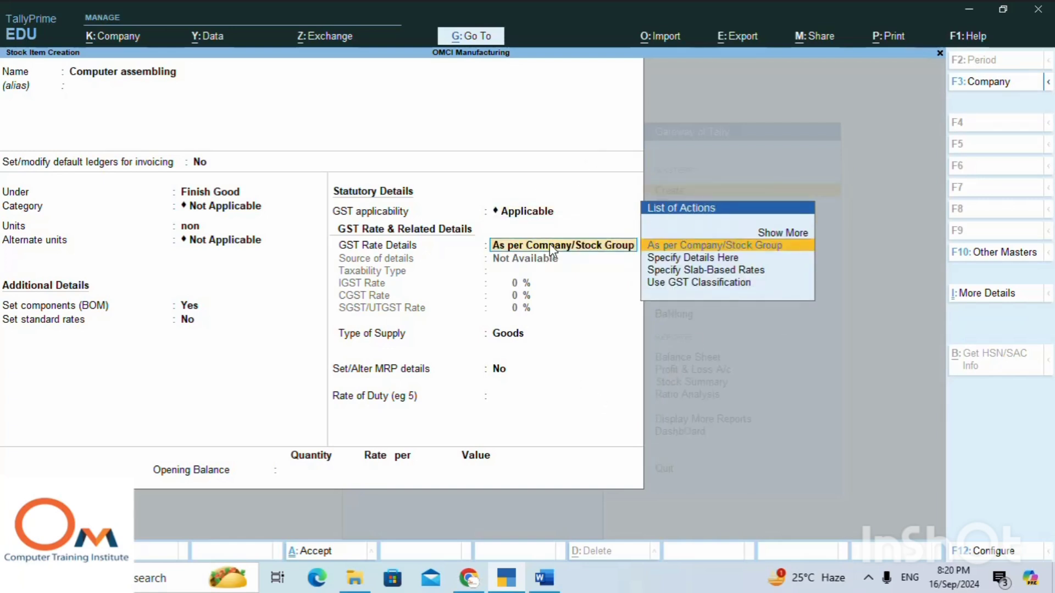
{"action": "key", "text": "Return"}
Leave MRP details at No and the opening balance blank, save the Computer assembling item, and return to the Gateway of Tally.
{"action": "key", "text": "Return"}
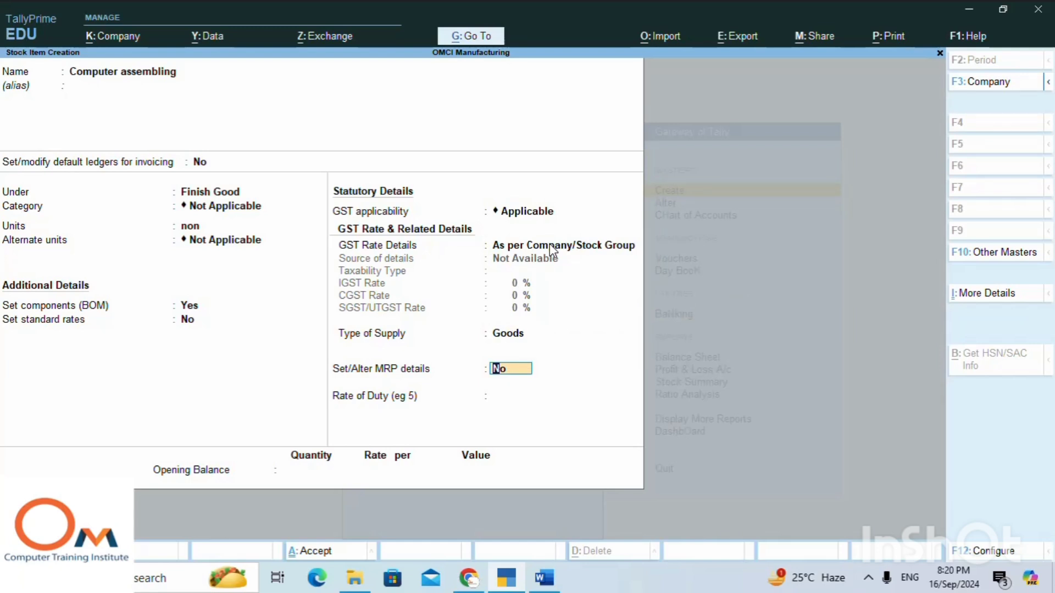
{"action": "key", "text": "Return"}
{"action": "key", "text": "Return"}
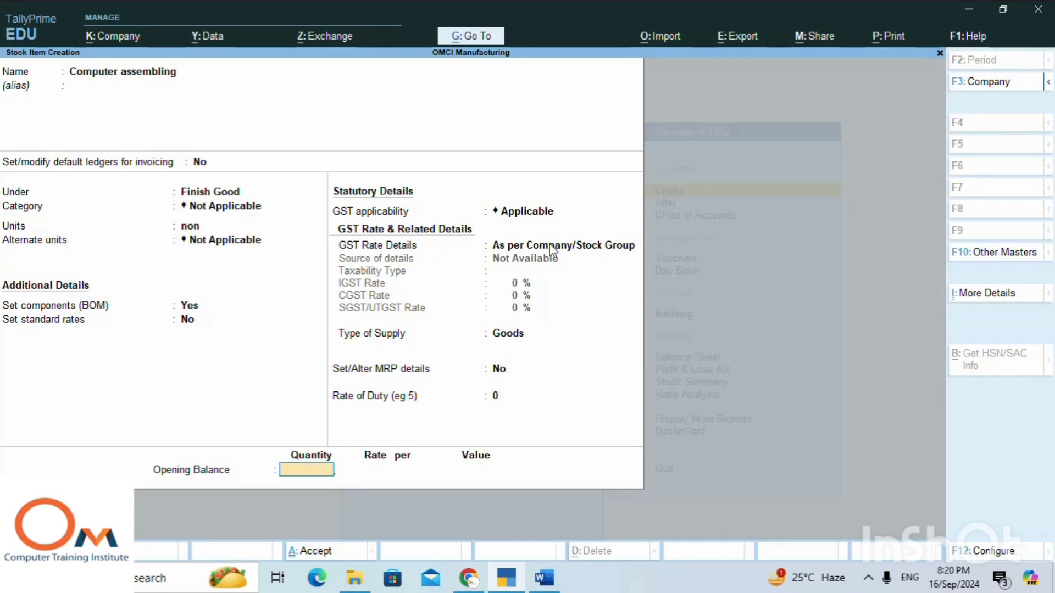
{"action": "key", "text": "Return"}
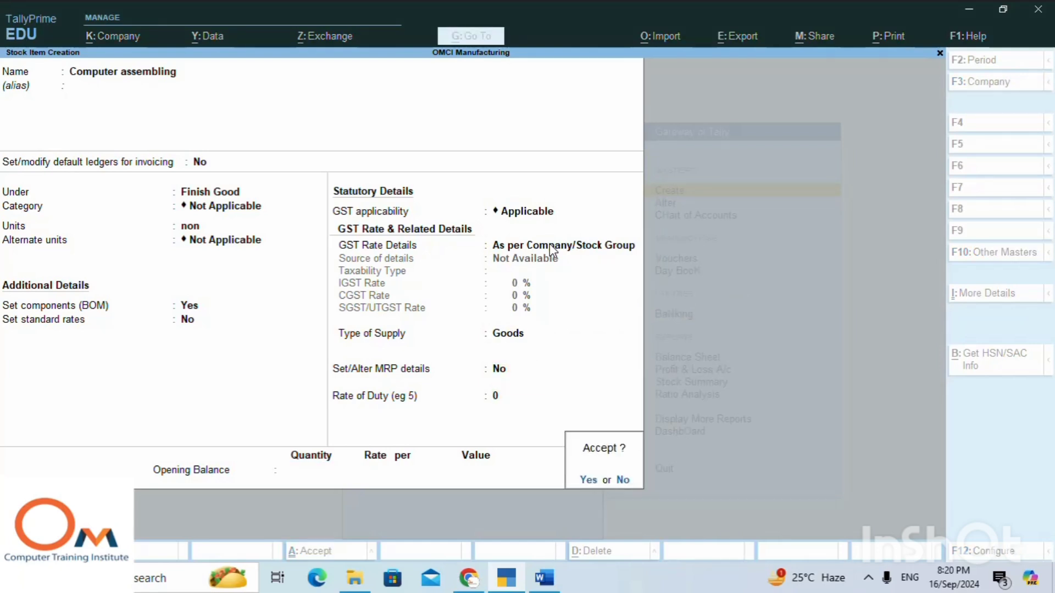
{"action": "key", "text": "y"}
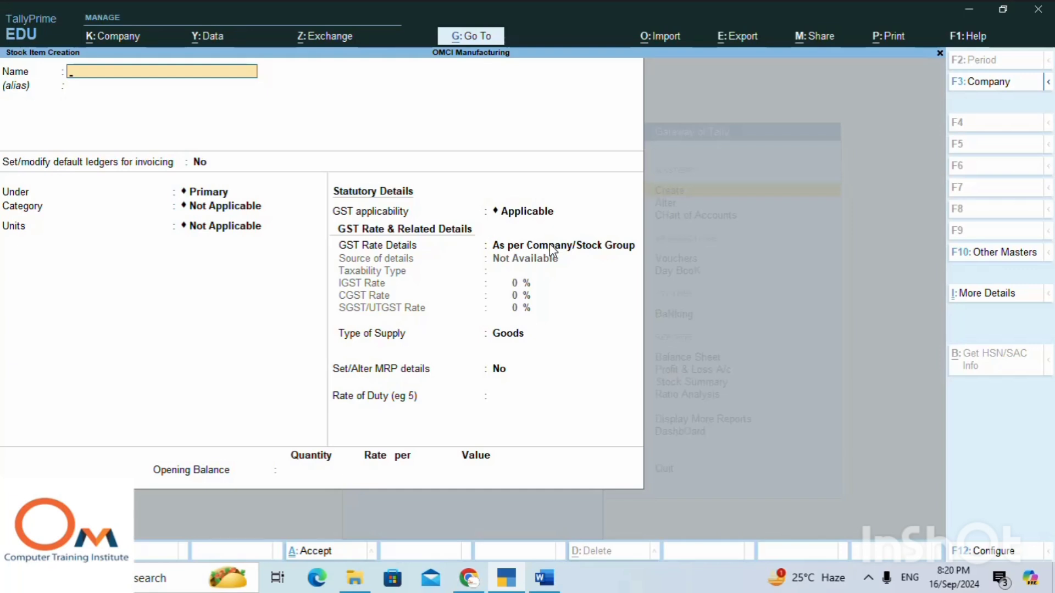
{"action": "key", "text": "Escape"}
{"action": "key", "text": "Escape"}
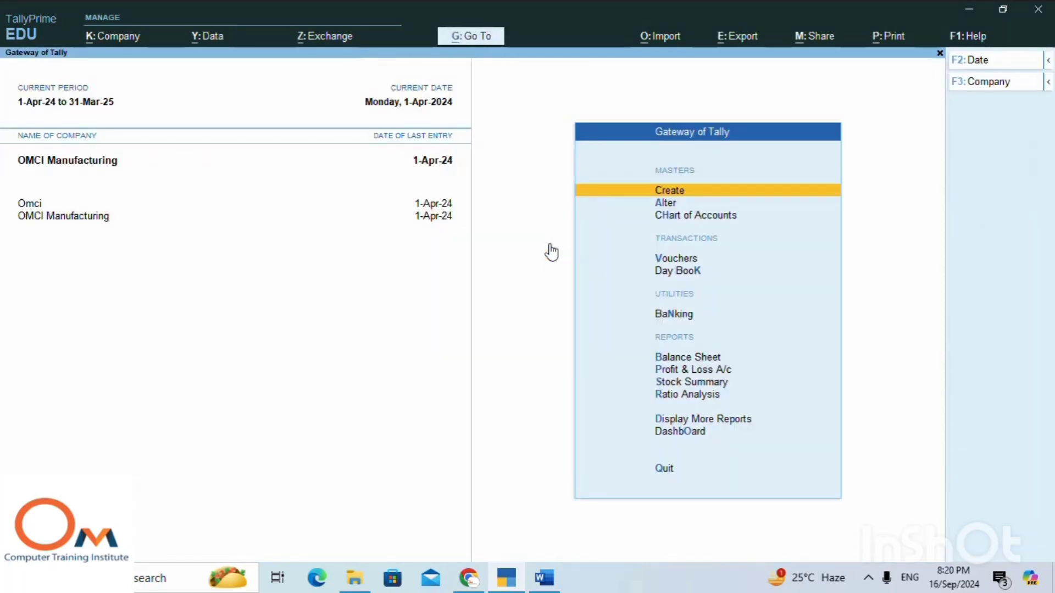
Open the Computer assembling stock item for alteration to review it, and quit without changes to the Gateway of Tally.
{"action": "key", "text": "Down"}
{"action": "key", "text": "Return"}
{"action": "key", "text": "Down"}
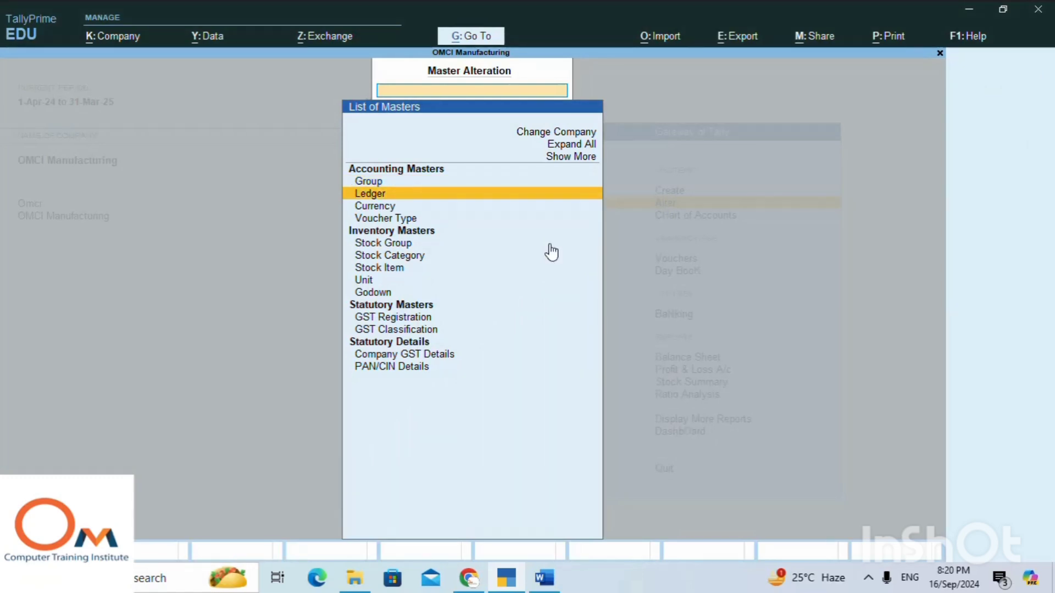
{"action": "key", "text": "Down"}
{"action": "key", "text": "Down"}
{"action": "key", "text": "Down"}
{"action": "key", "text": "Down"}
{"action": "key", "text": "Down"}
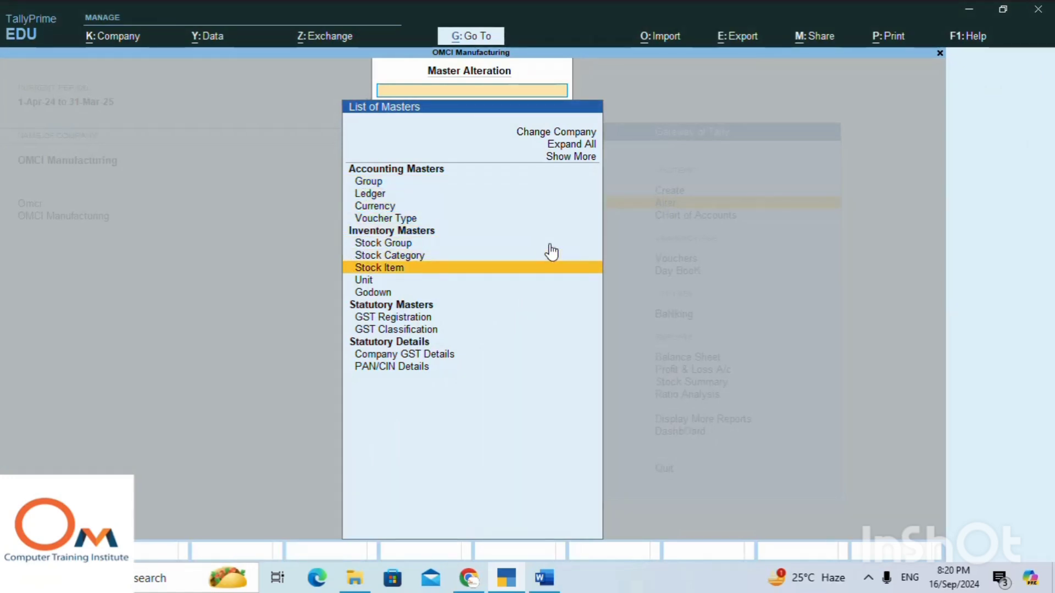
{"action": "key", "text": "Return"}
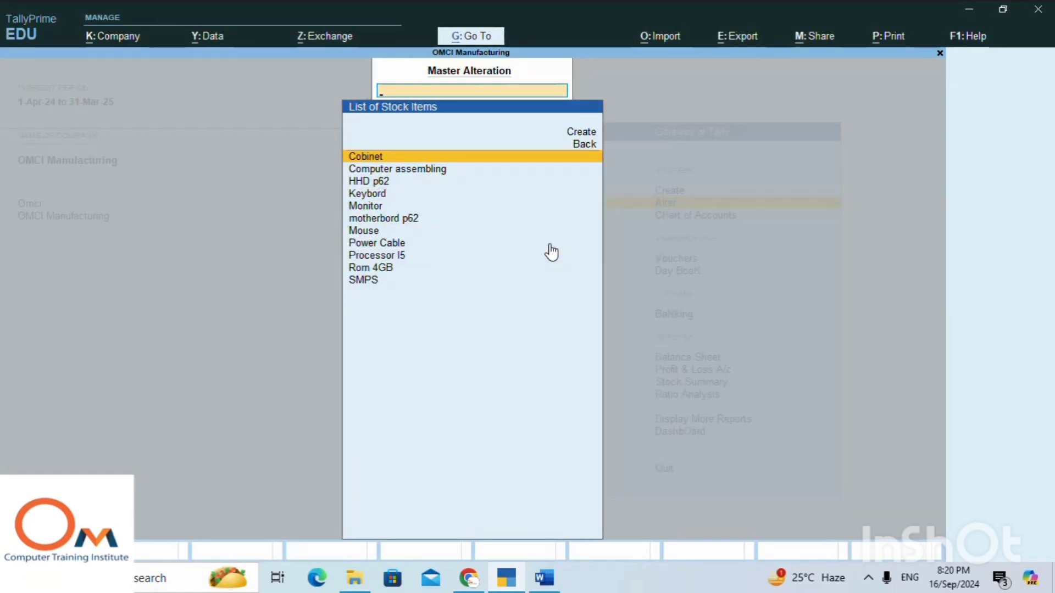
{"action": "key", "text": "Down"}
{"action": "key", "text": "Return"}
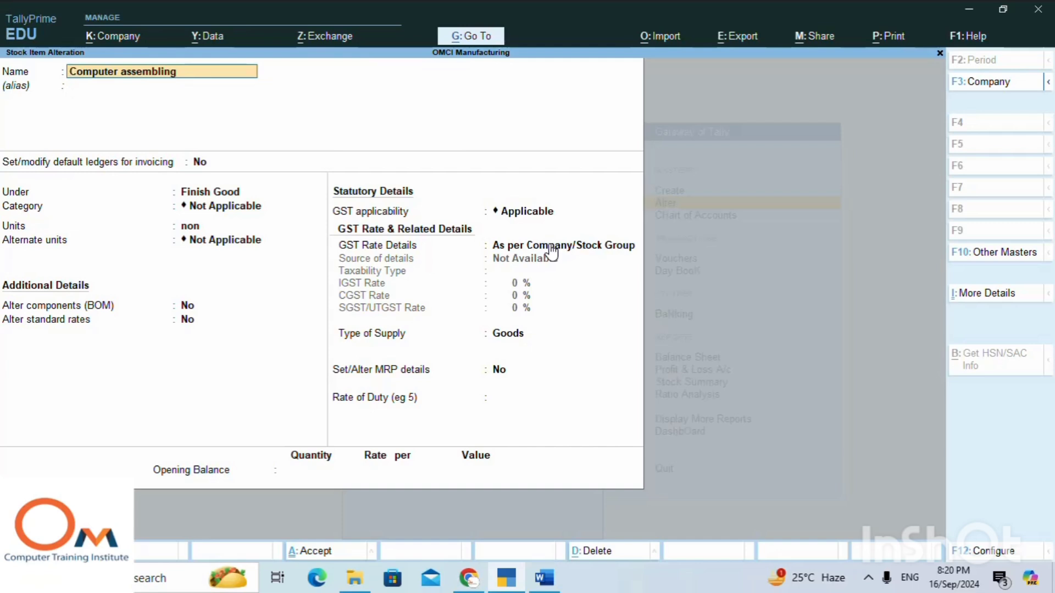
{"action": "key", "text": "BackSpace"}
{"action": "key", "text": "Escape"}
{"action": "key", "text": "y"}
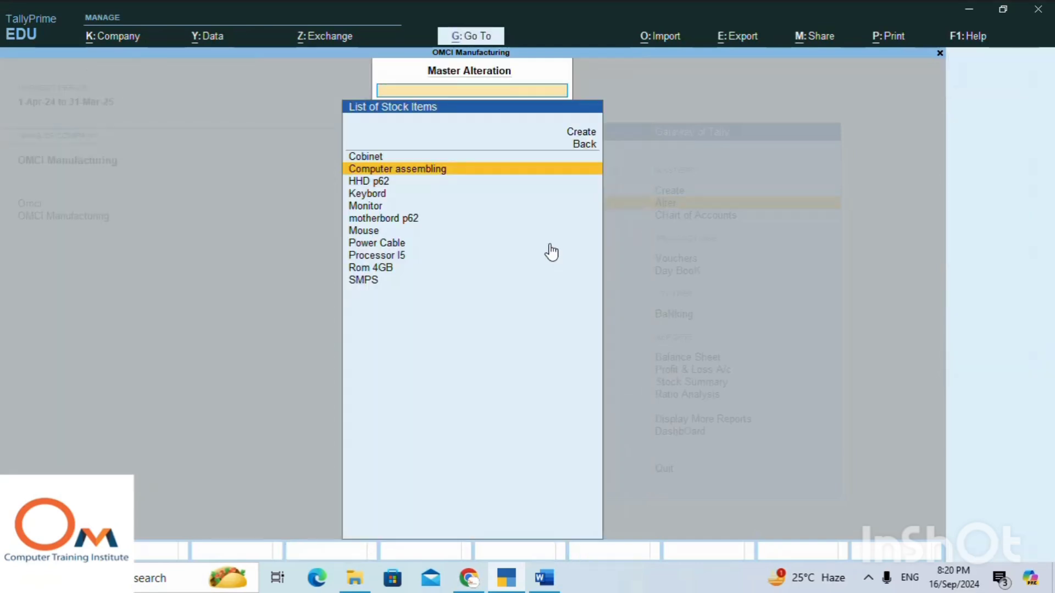
{"action": "key", "text": "Escape"}
{"action": "key", "text": "Escape"}
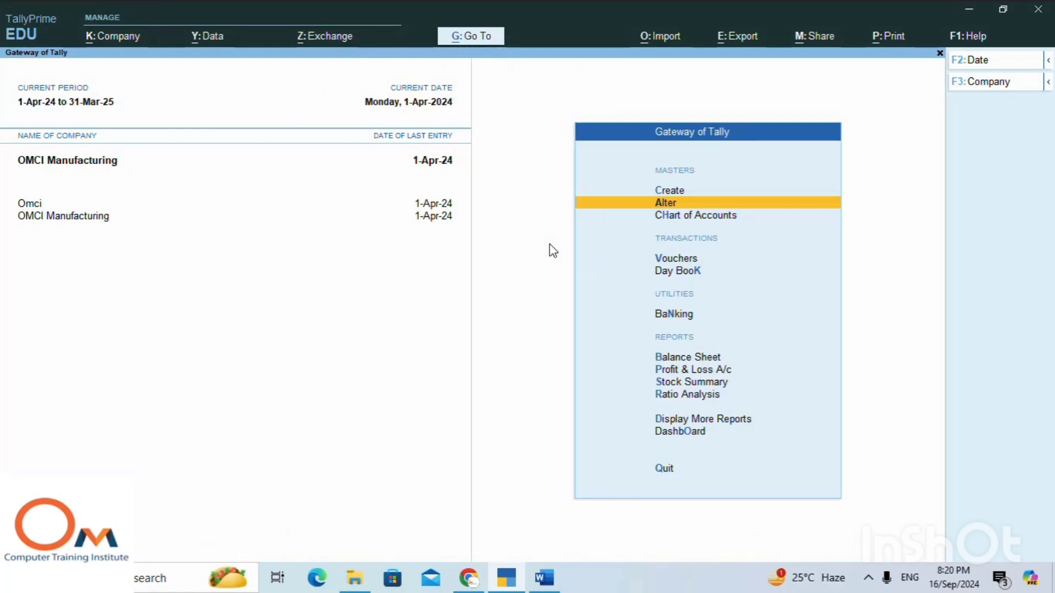
Check which journal voucher types are available in voucher entry, and quit without recording a voucher.
{"action": "key", "text": "Down"}
{"action": "key", "text": "Down"}
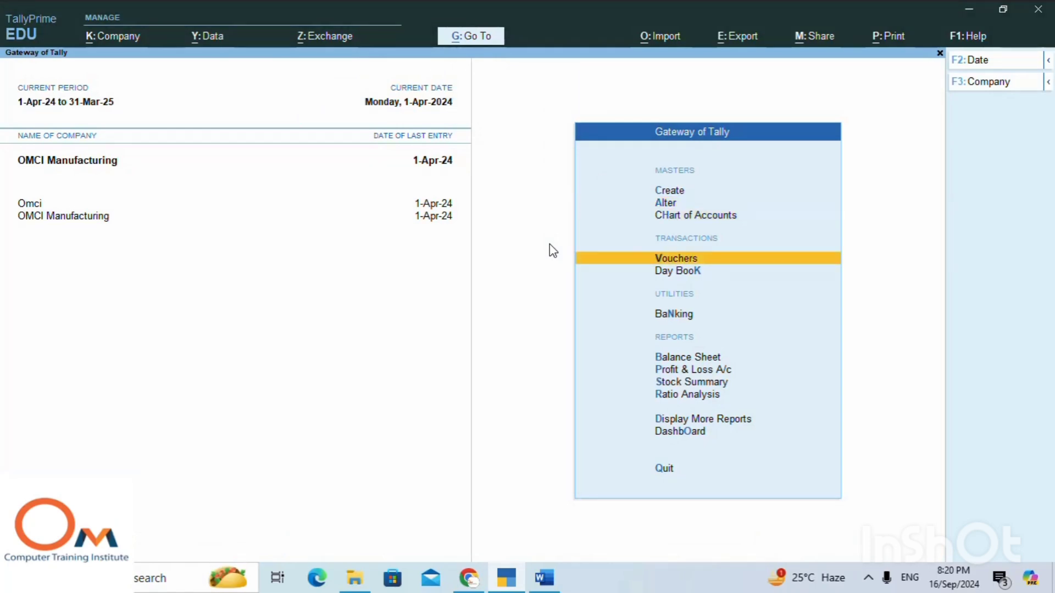
{"action": "key", "text": "Return"}
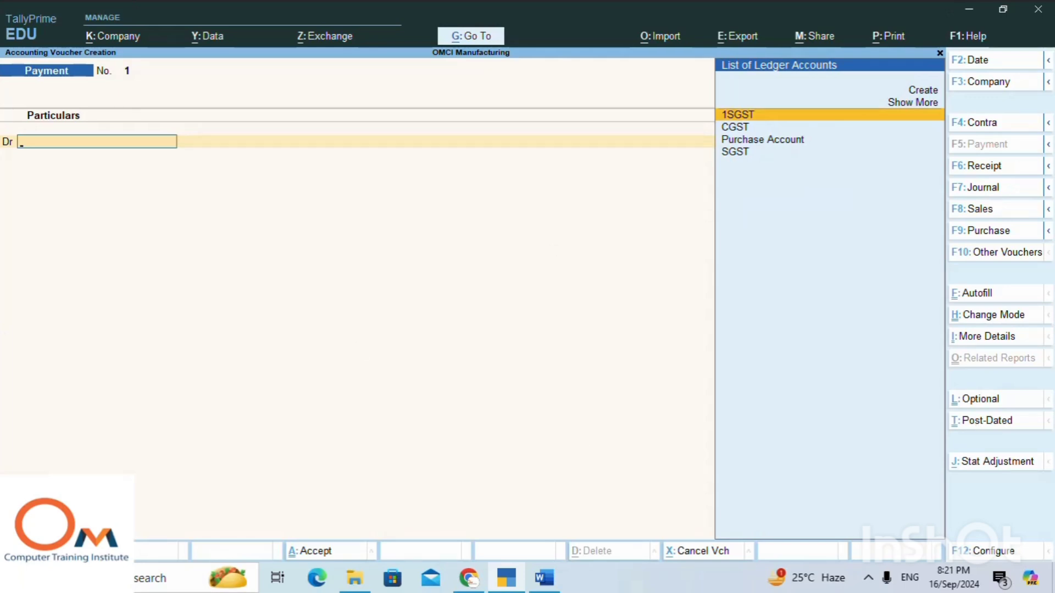
{"action": "left_click", "coordinate": [1048, 190]}
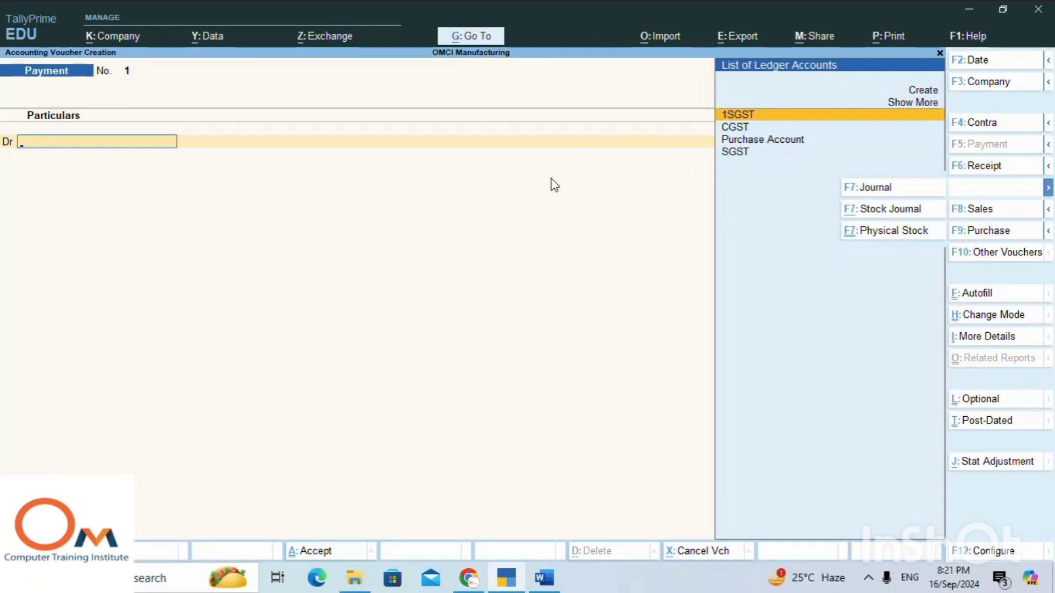
{"action": "key", "text": "Escape"}
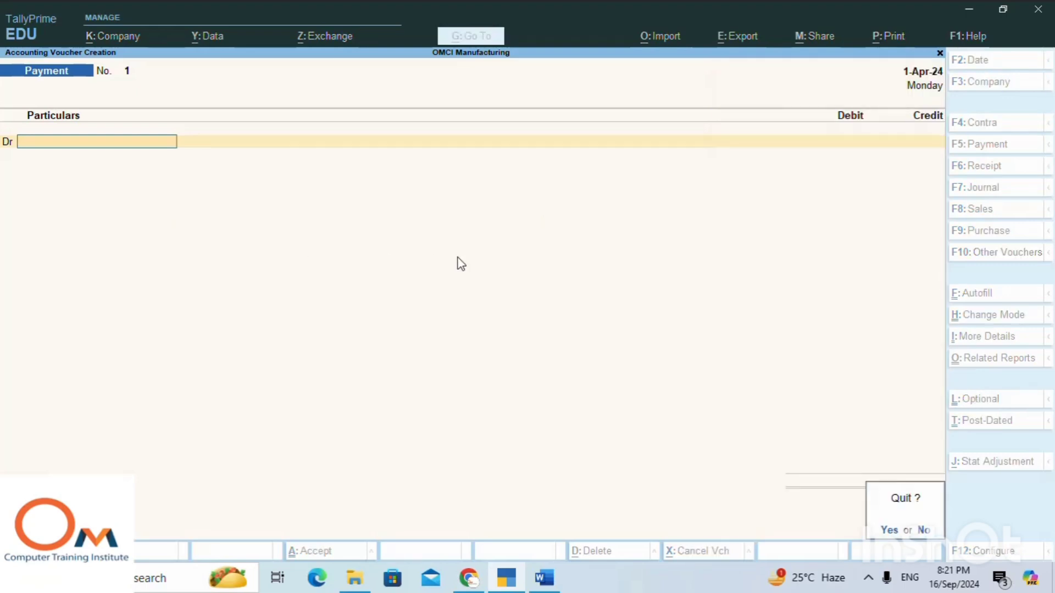
{"action": "key", "text": "Return"}
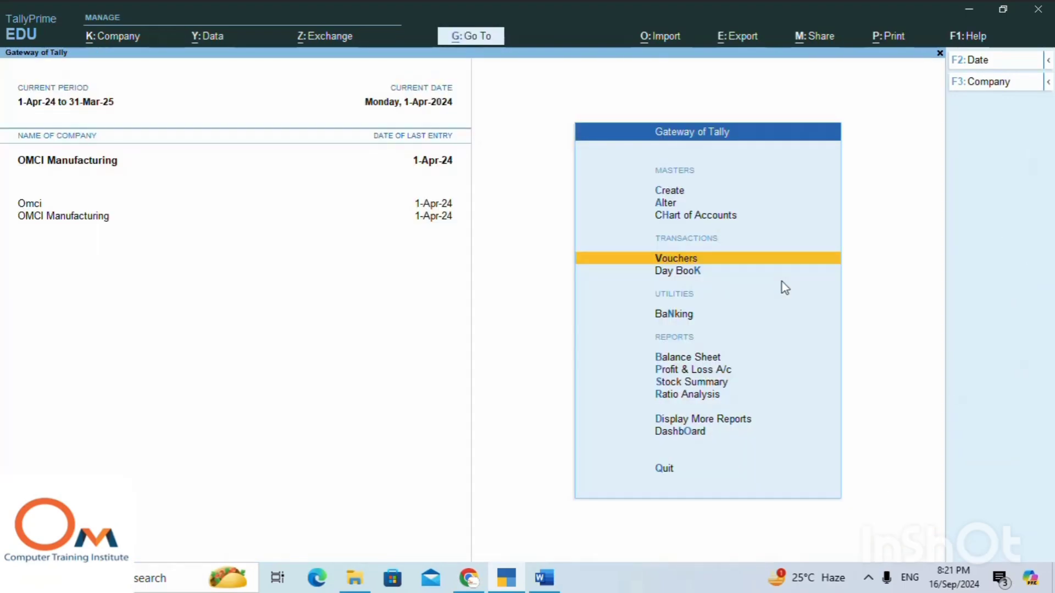
Open the creation form for a new voucher type under the accounting masters.
{"action": "key", "text": "Up"}
{"action": "key", "text": "Up"}
{"action": "key", "text": "Up"}
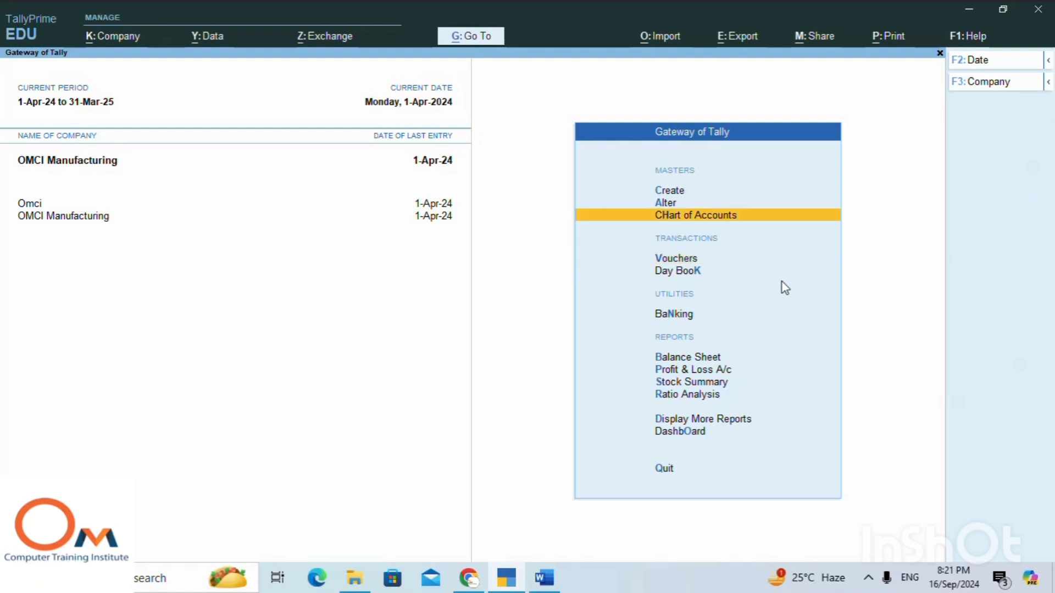
{"action": "key", "text": "Return"}
{"action": "key", "text": "Down"}
{"action": "key", "text": "Down"}
{"action": "key", "text": "Down"}
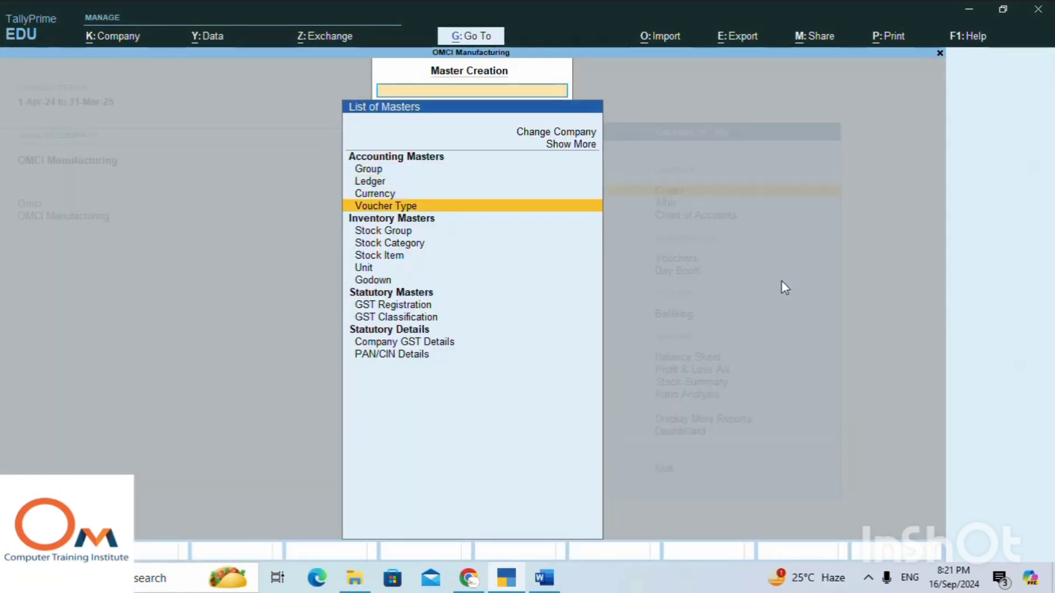
{"action": "key", "text": "Return"}
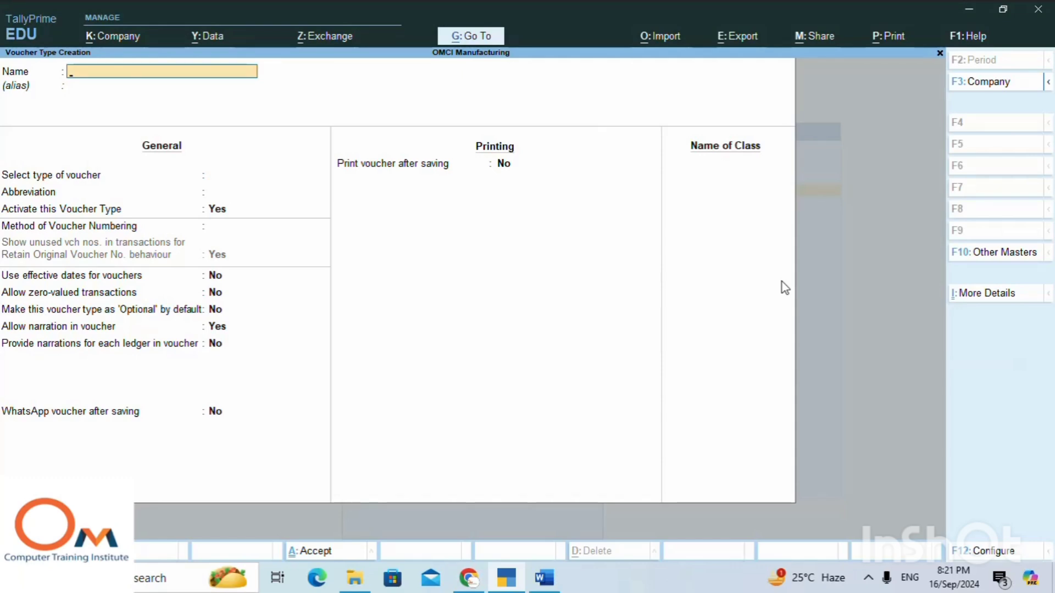
Copy the word Manufacturing from the Manufacturing Account heading in the Word tally notes and enter it as the voucher type name in TallyPrime.
{"action": "key", "text": "alt+Tab"}
{"action": "scroll", "coordinate": [537, 277], "scroll_direction": "up", "scroll_amount": 2}
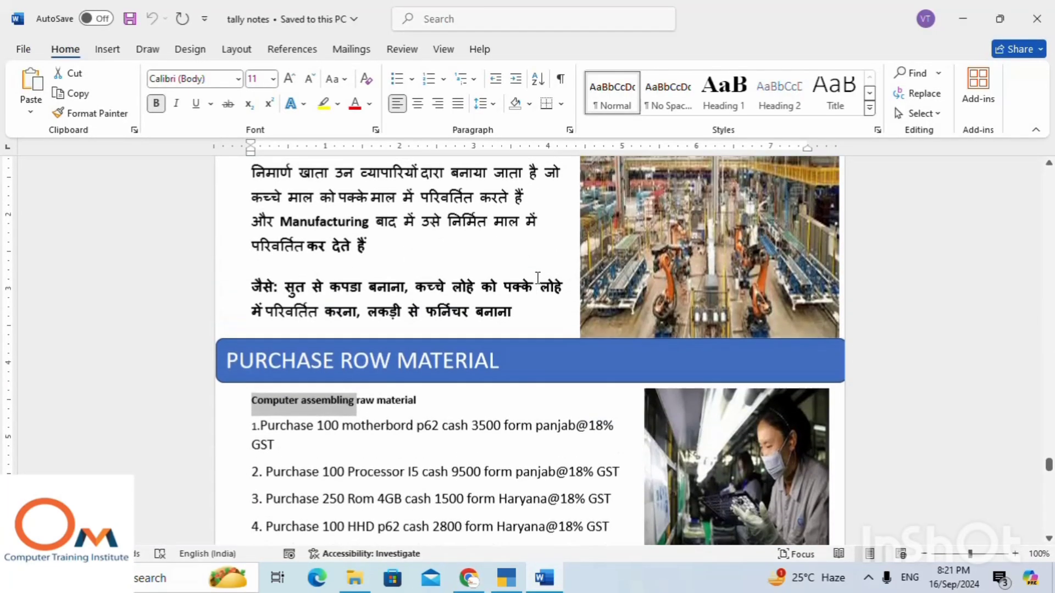
{"action": "scroll", "coordinate": [538, 277], "scroll_direction": "up", "scroll_amount": 7}
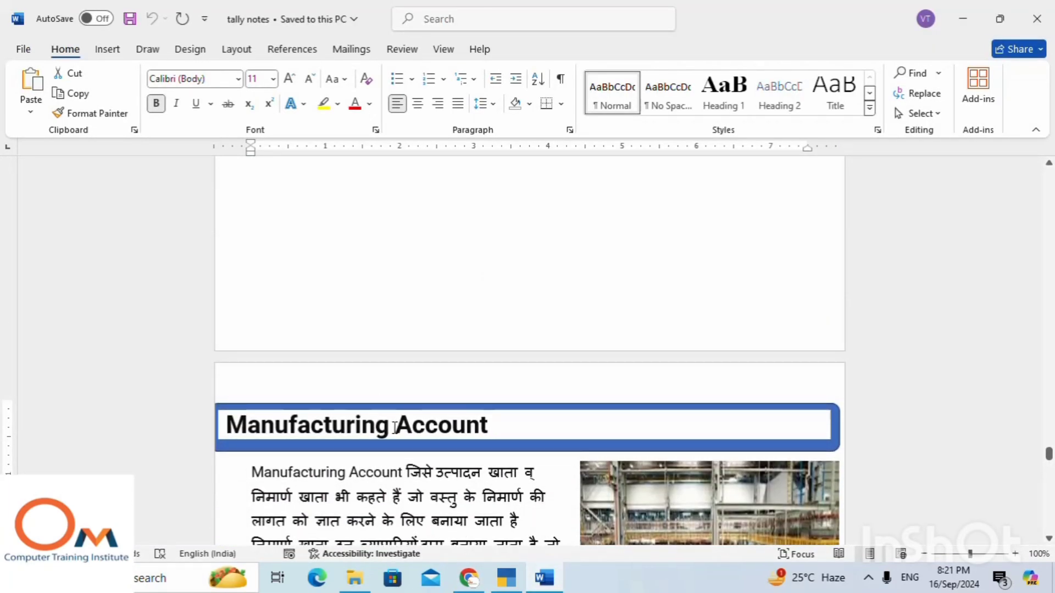
{"action": "left_click_drag", "start_coordinate": [394, 428], "coordinate": [213, 424]}
{"action": "key", "text": "ctrl+c"}
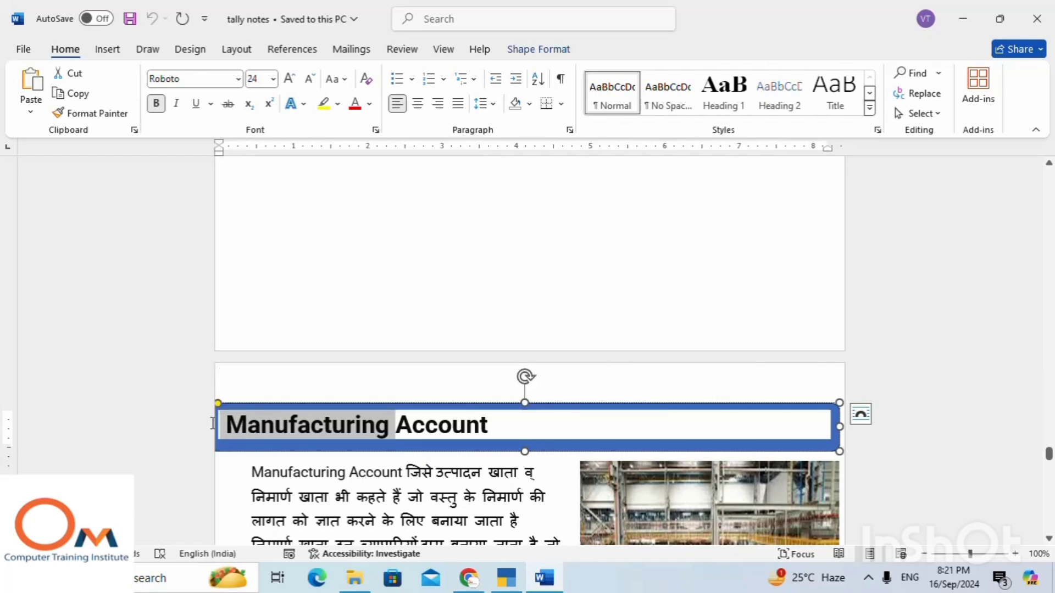
{"action": "key", "text": "alt+Tab"}
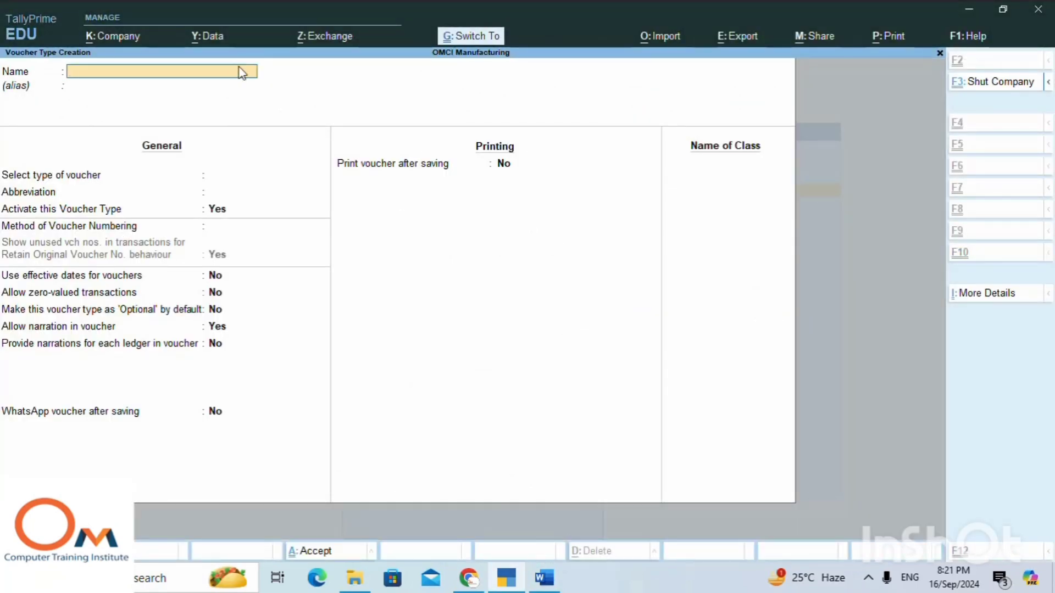
{"action": "key", "text": "ctrl+v"}
{"action": "key", "text": "Return"}
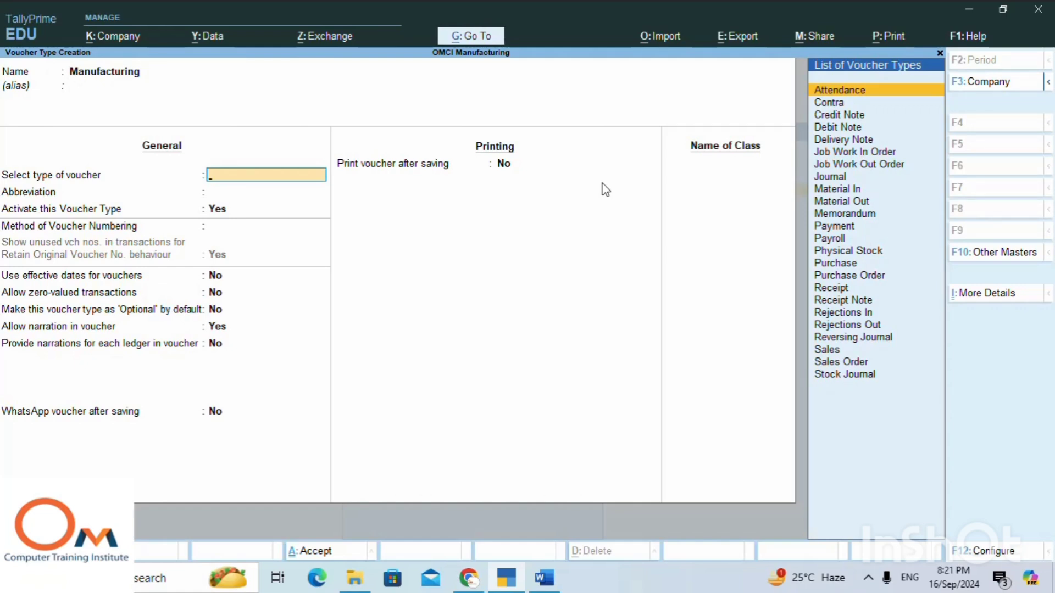
Base the Manufacturing voucher type on Stock Journal.
{"action": "key", "text": "Down"}
{"action": "key", "text": "Down"}
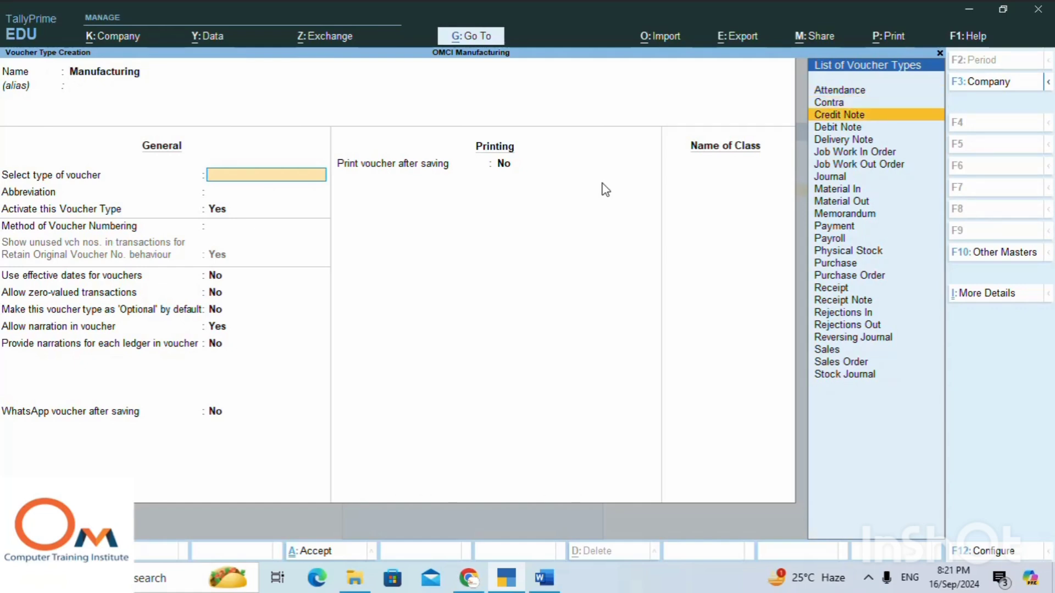
{"action": "key", "text": "Down"}
{"action": "key", "text": "Down"}
{"action": "key", "text": "Down"}
{"action": "key", "text": "Down"}
{"action": "key", "text": "Down"}
{"action": "key", "text": "Down"}
{"action": "key", "text": "Down"}
{"action": "key", "text": "Down"}
{"action": "key", "text": "Down"}
{"action": "key", "text": "Down"}
{"action": "key", "text": "Down"}
{"action": "key", "text": "Down"}
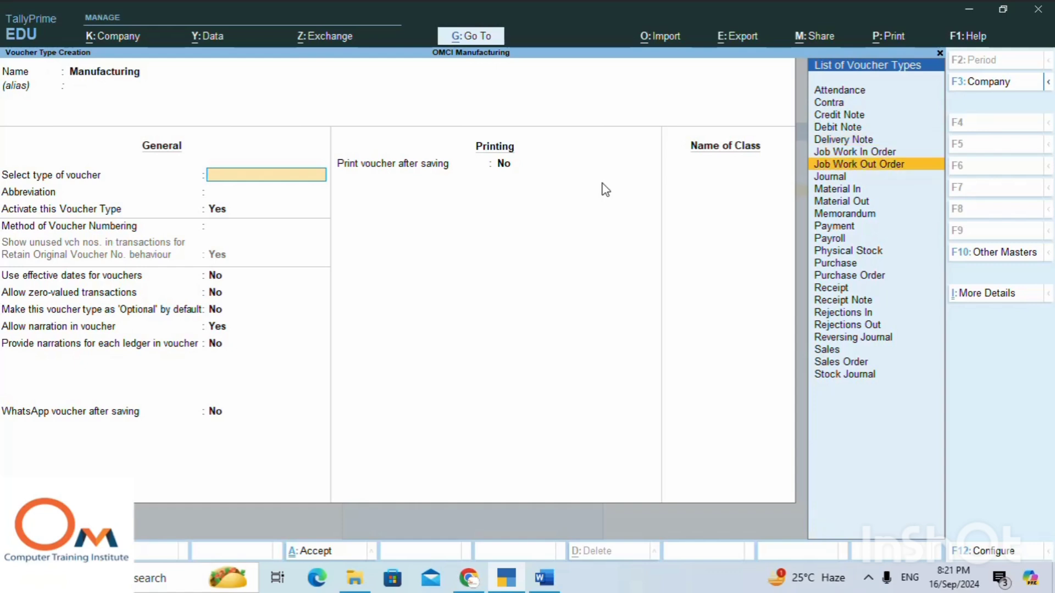
{"action": "key", "text": "Down"}
{"action": "key", "text": "Down"}
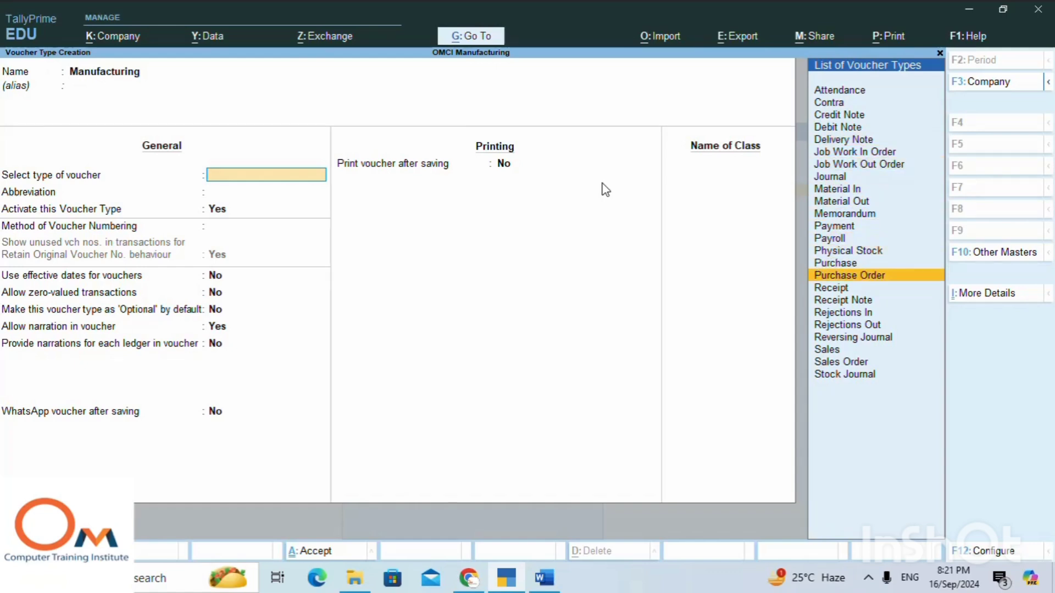
{"action": "key", "text": "Up"}
{"action": "key", "text": "Up"}
{"action": "key", "text": "Up"}
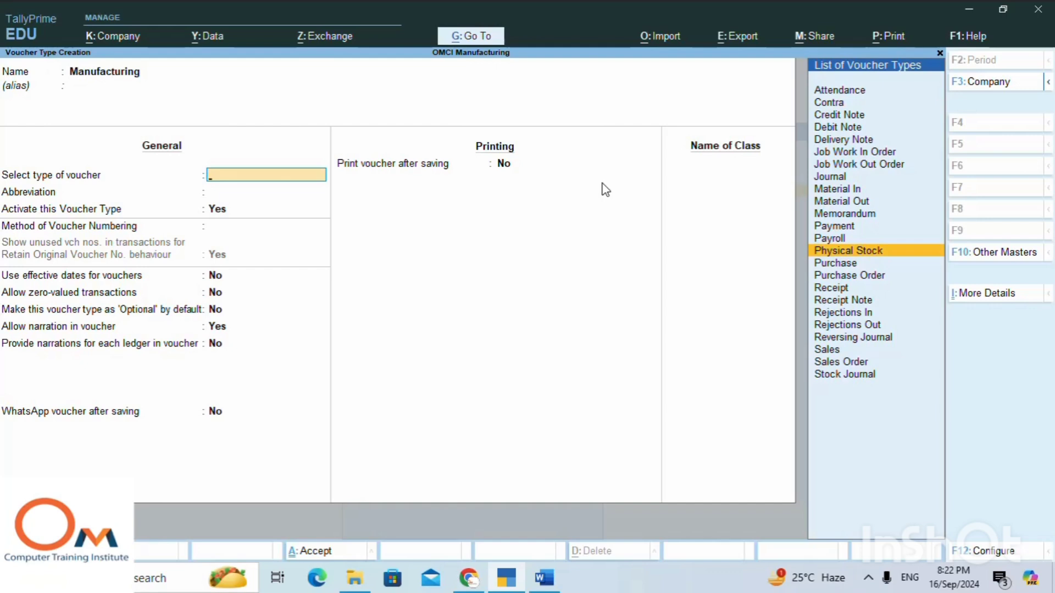
{"action": "key", "text": "Down"}
{"action": "key", "text": "Down"}
{"action": "key", "text": "Down"}
{"action": "key", "text": "Down"}
{"action": "key", "text": "Down"}
{"action": "key", "text": "Down"}
{"action": "key", "text": "Down"}
{"action": "key", "text": "Down"}
{"action": "key", "text": "Down"}
{"action": "key", "text": "Down"}
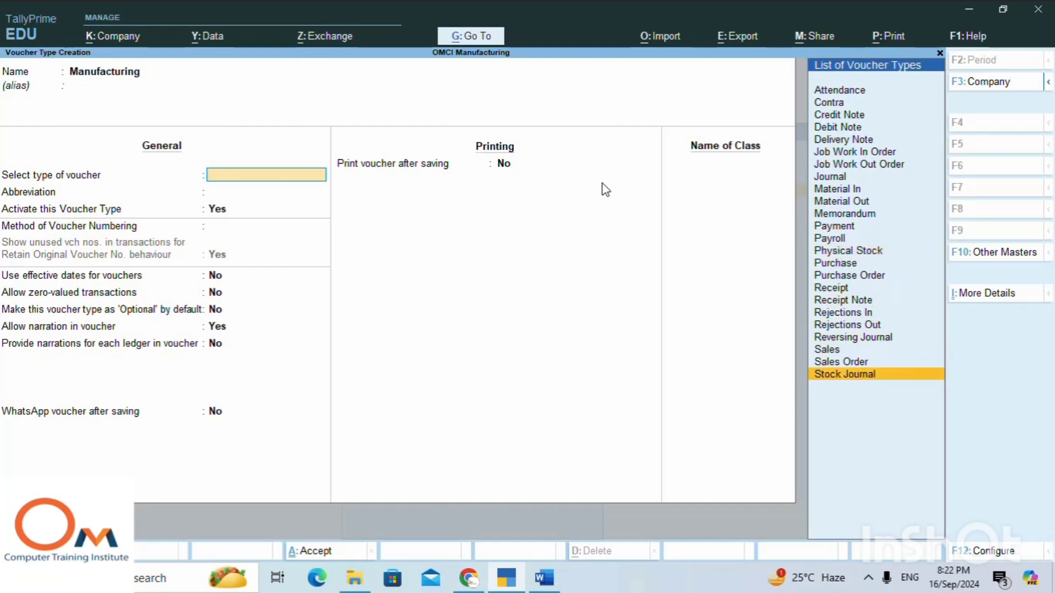
{"action": "key", "text": "Return"}
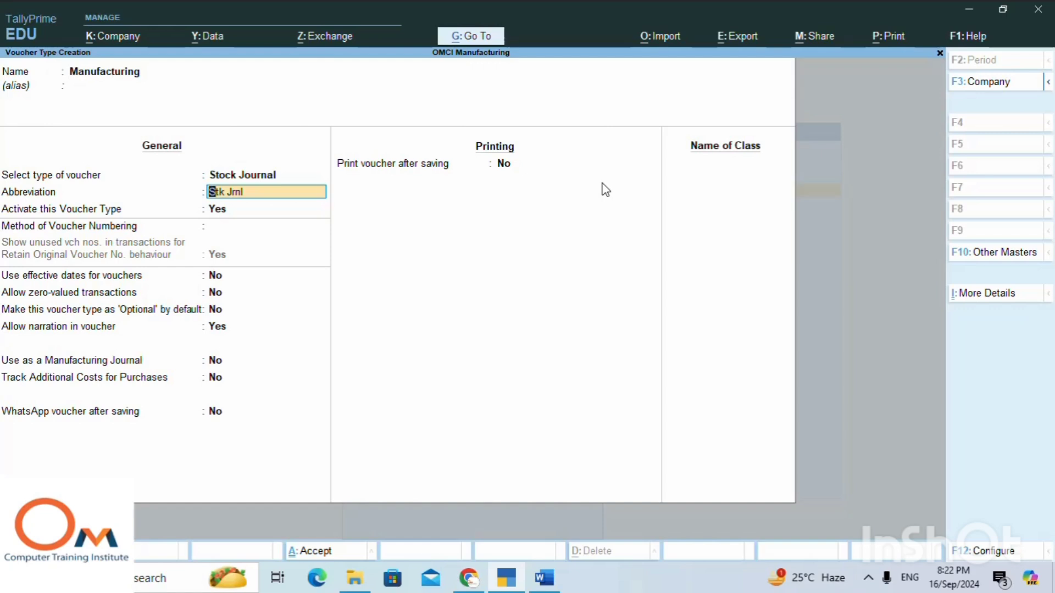
Keep the abbreviation Stk Jrnl, the active status and automatic numbering with Retain Original Voucher No. for the Manufacturing voucher type.
{"action": "key", "text": "Return"}
{"action": "key", "text": "Return"}
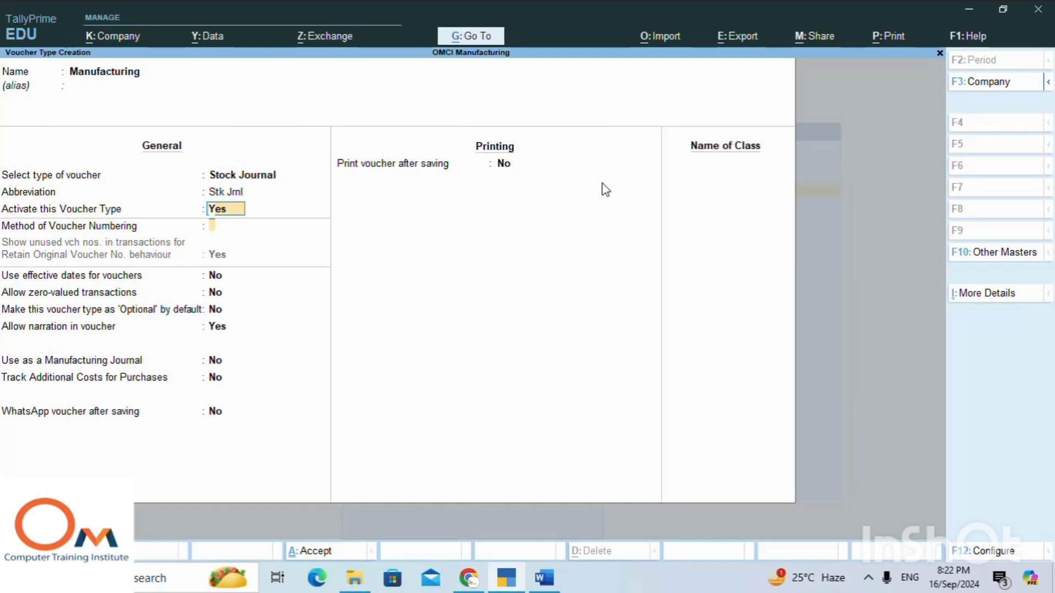
{"action": "key", "text": "Return"}
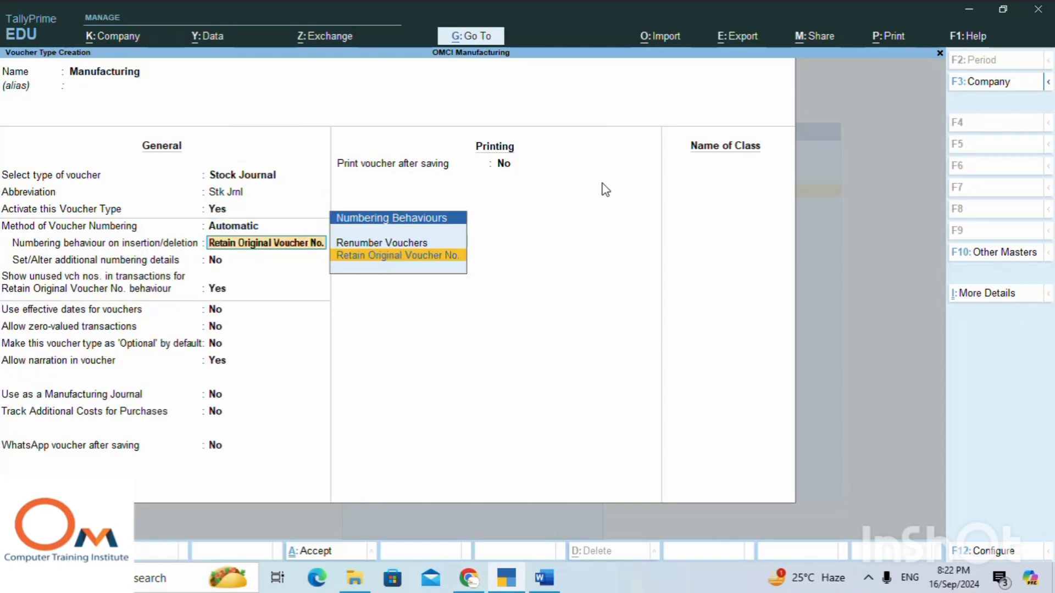
{"action": "key", "text": "Return"}
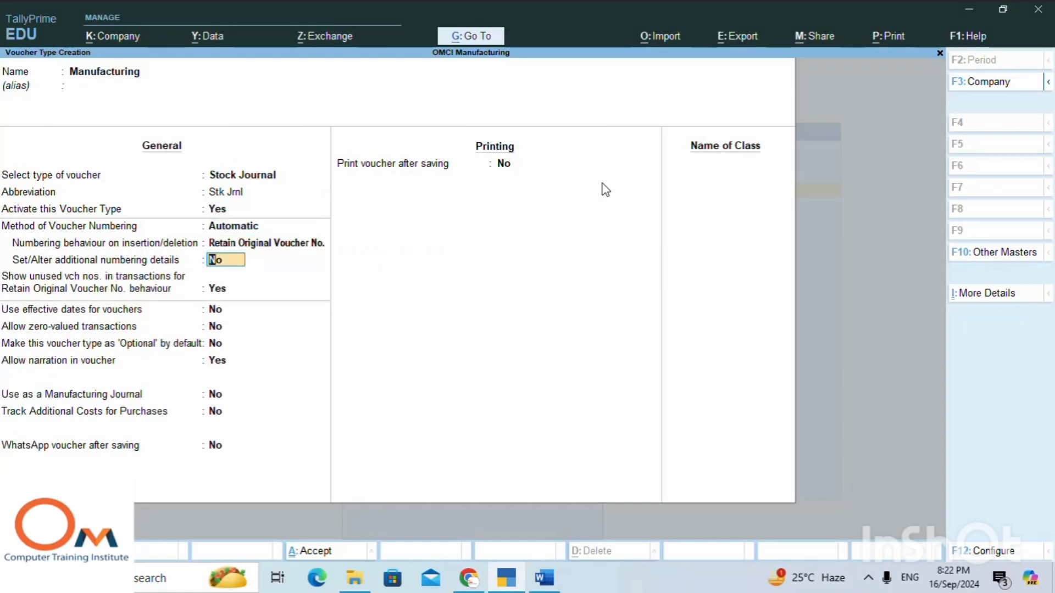
Enable Use as a Manufacturing Journal for the voucher type, leaving additional cost tracking for purchases off.
{"action": "key", "text": "Return"}
{"action": "key", "text": "Return"}
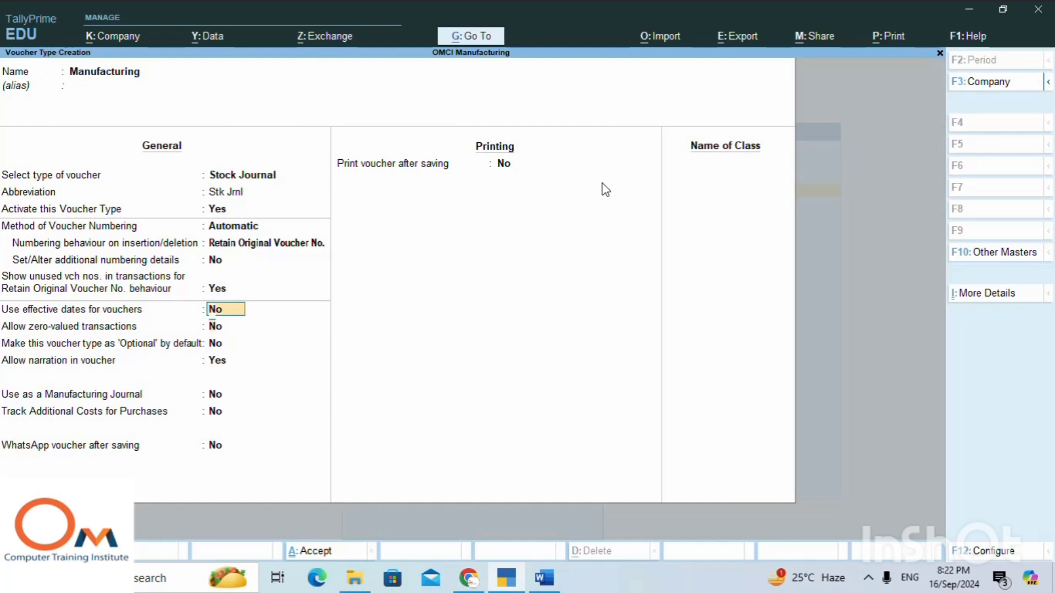
{"action": "key", "text": "Return"}
{"action": "key", "text": "Return"}
{"action": "key", "text": "Return"}
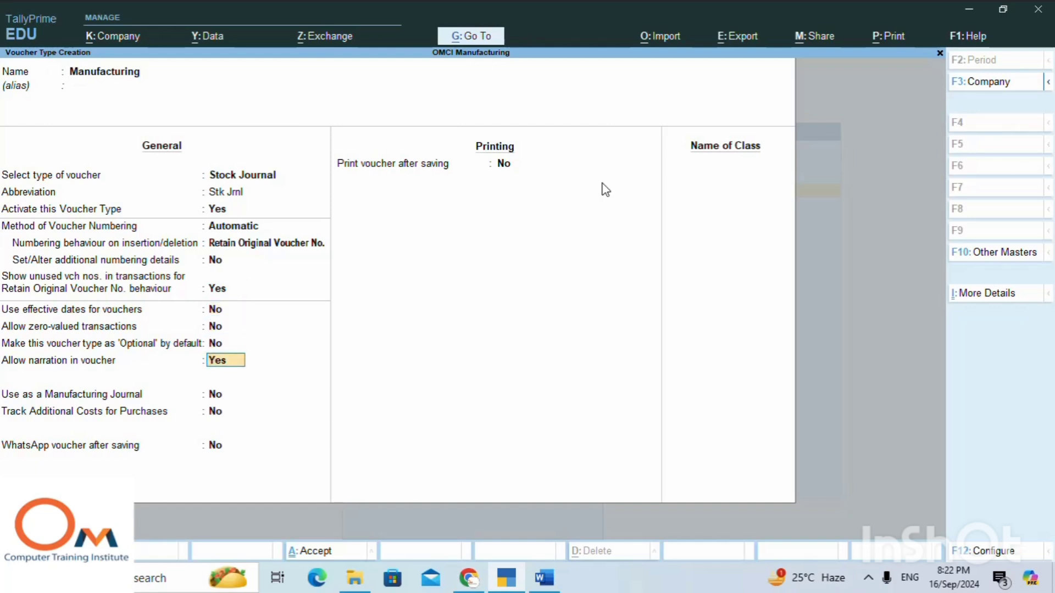
{"action": "key", "text": "Return"}
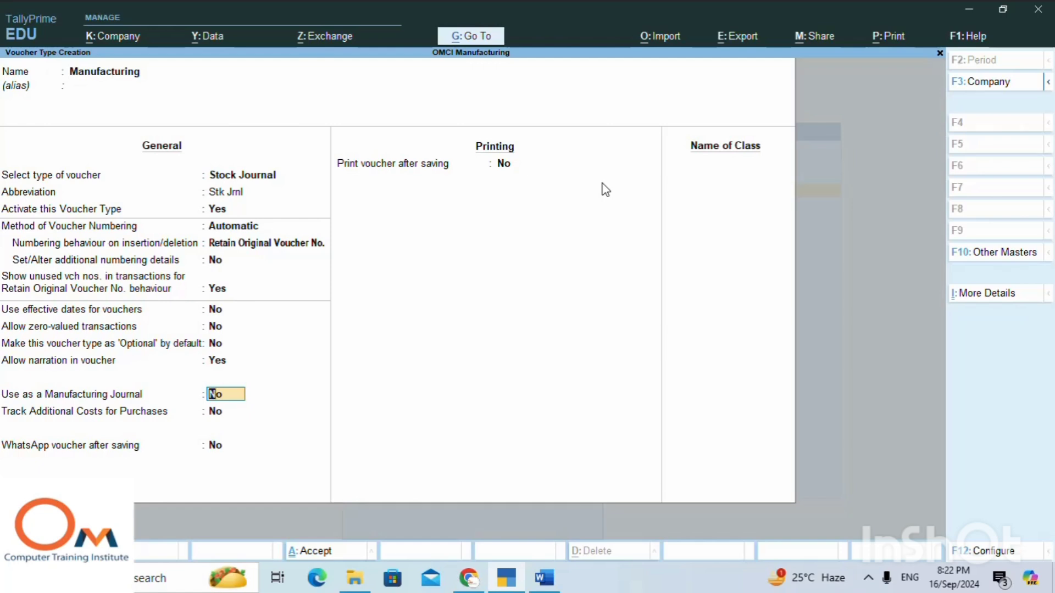
{"action": "type", "text": "yes"}
{"action": "key", "text": "Return"}
Save the Manufacturing voucher type without WhatsApp sending or printing after saving, and return to the Gateway of Tally.
{"action": "key", "text": "Return"}
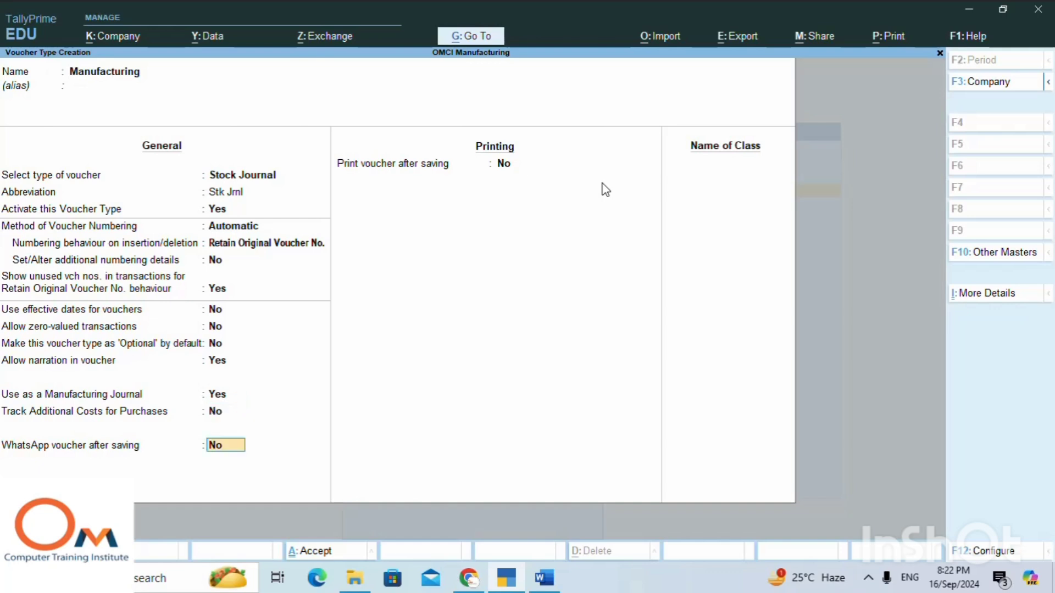
{"action": "key", "text": "Return"}
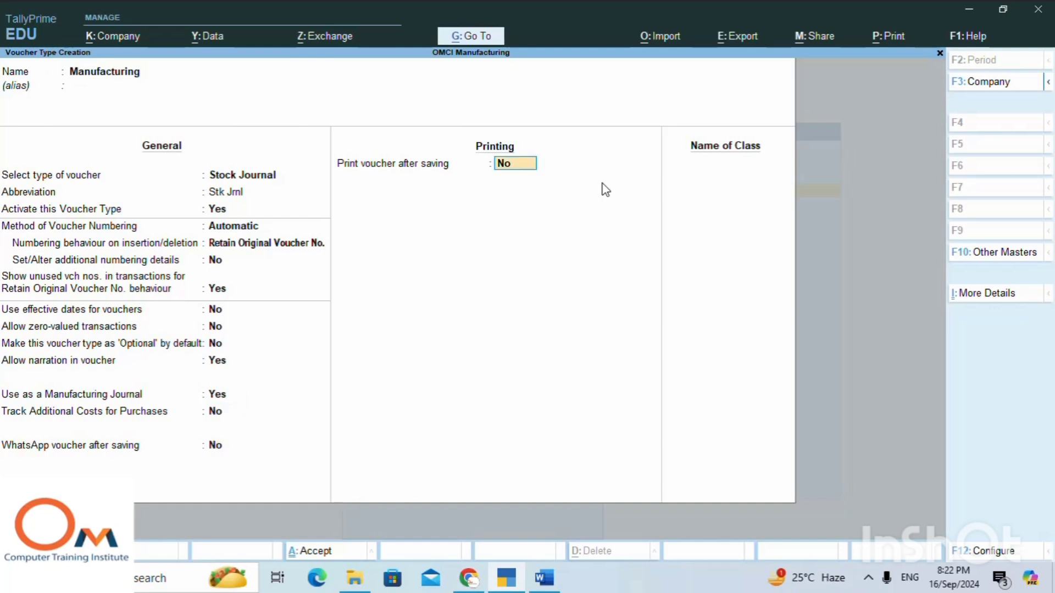
{"action": "key", "text": "Return"}
{"action": "key", "text": "Return"}
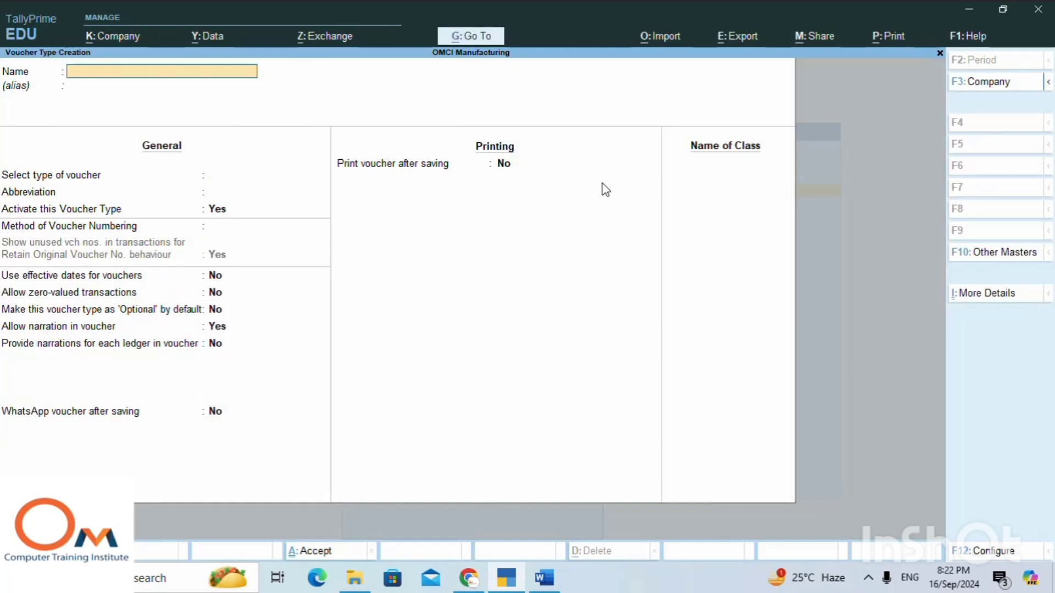
{"action": "key", "text": "Escape"}
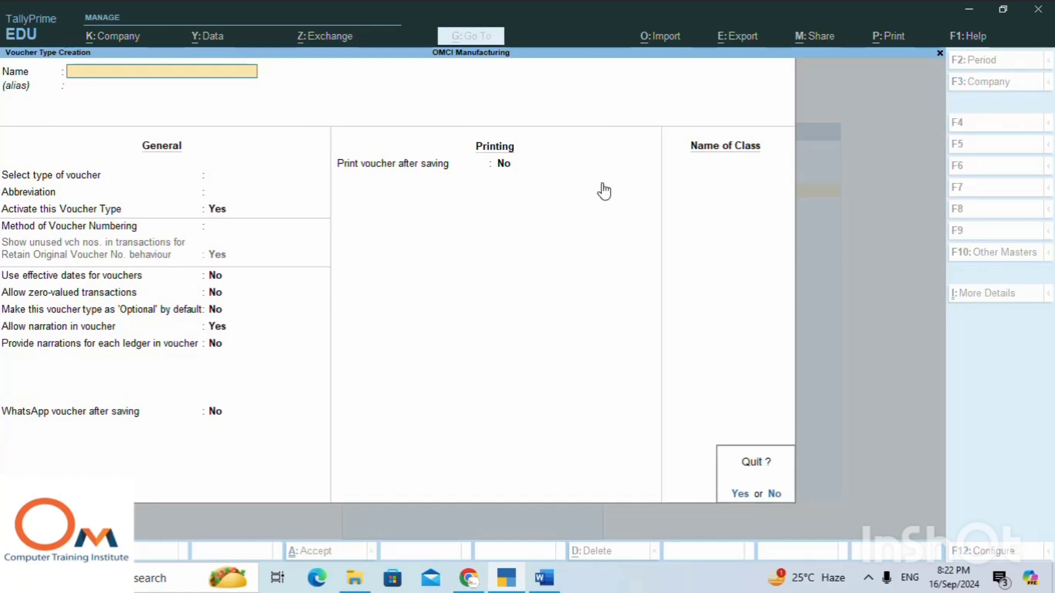
{"action": "key", "text": "Return"}
{"action": "key", "text": "Escape"}
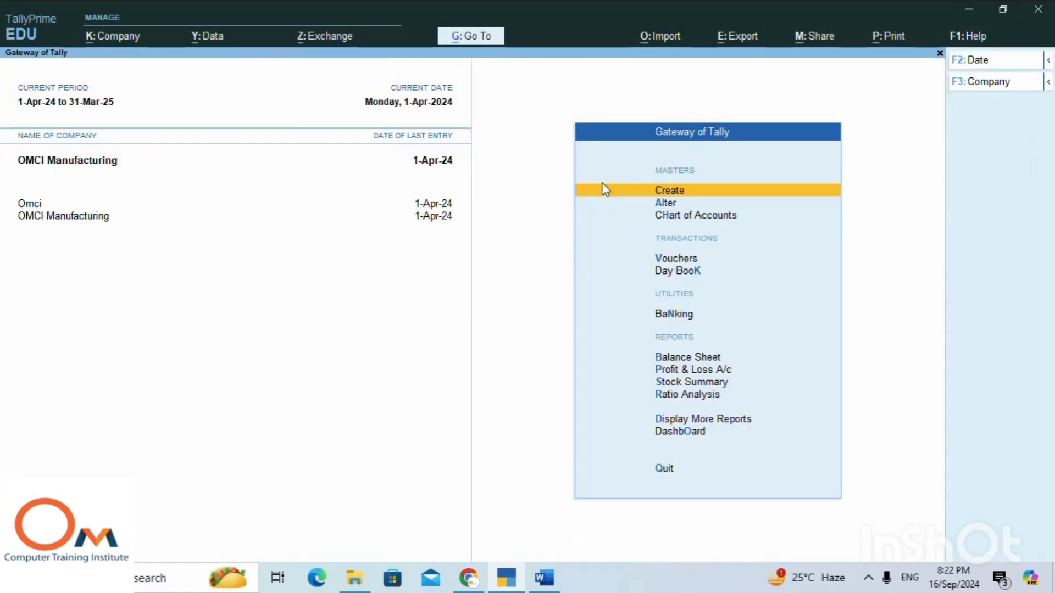
Start a new stock journal voucher using the Manufacturing voucher type.
{"action": "key", "text": "Down"}
{"action": "key", "text": "Down"}
{"action": "key", "text": "Down"}
{"action": "key", "text": "Return"}
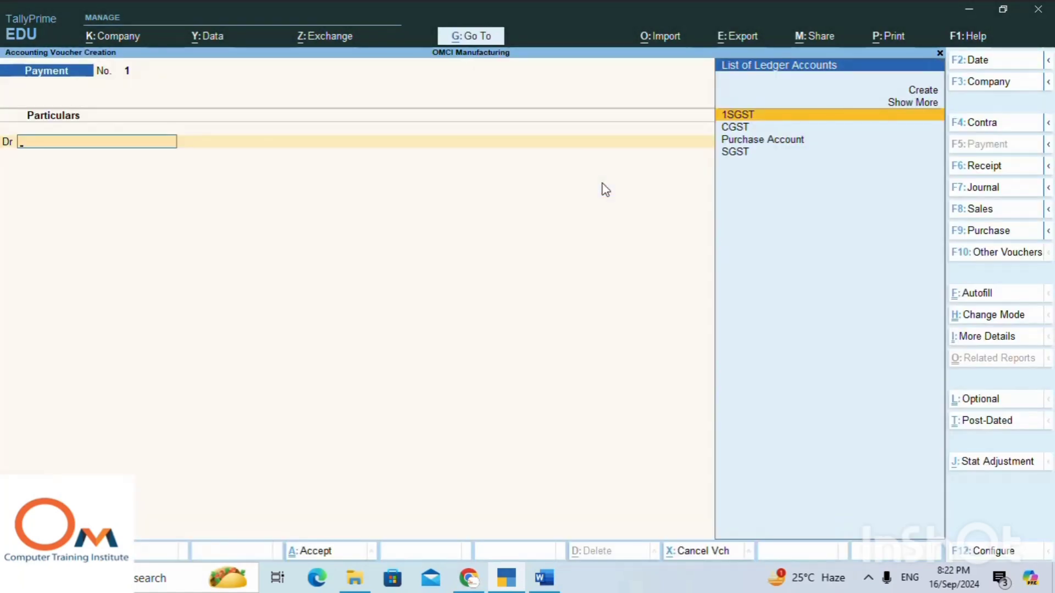
{"action": "left_click", "coordinate": [1048, 188]}
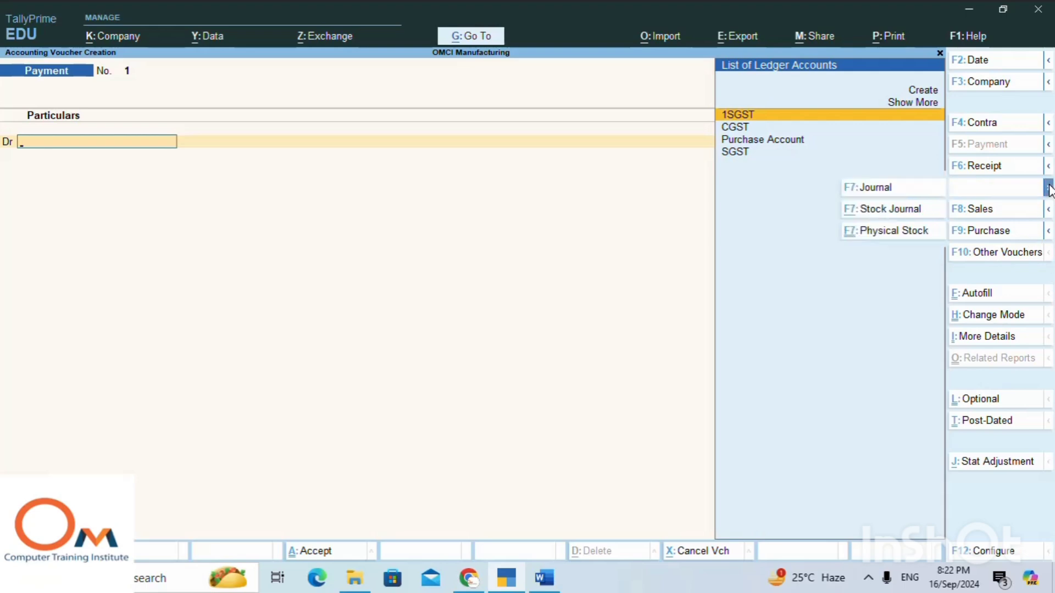
{"action": "left_click", "coordinate": [902, 211]}
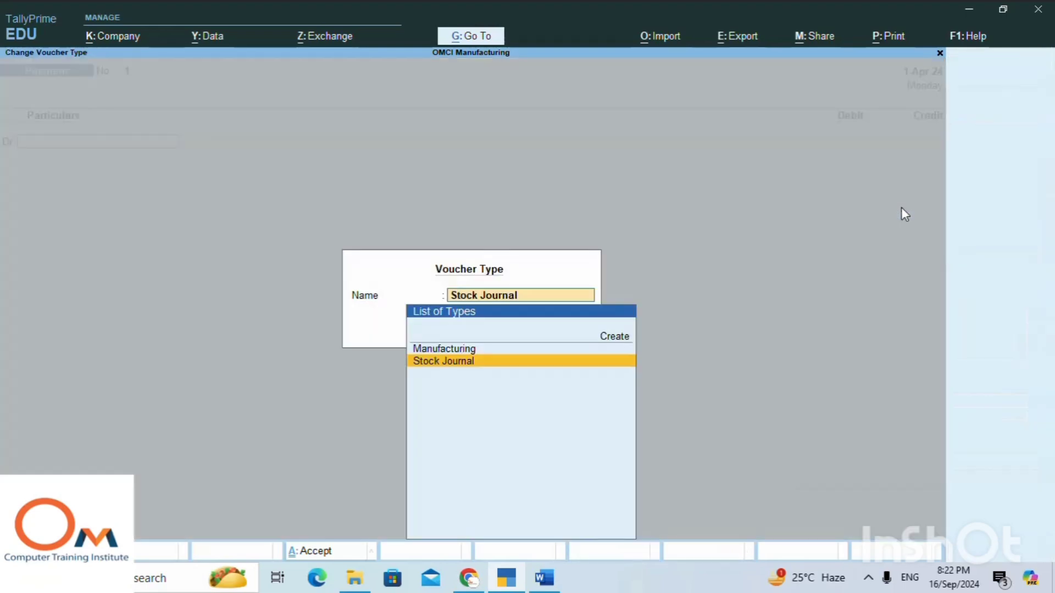
{"action": "left_click", "coordinate": [444, 349]}
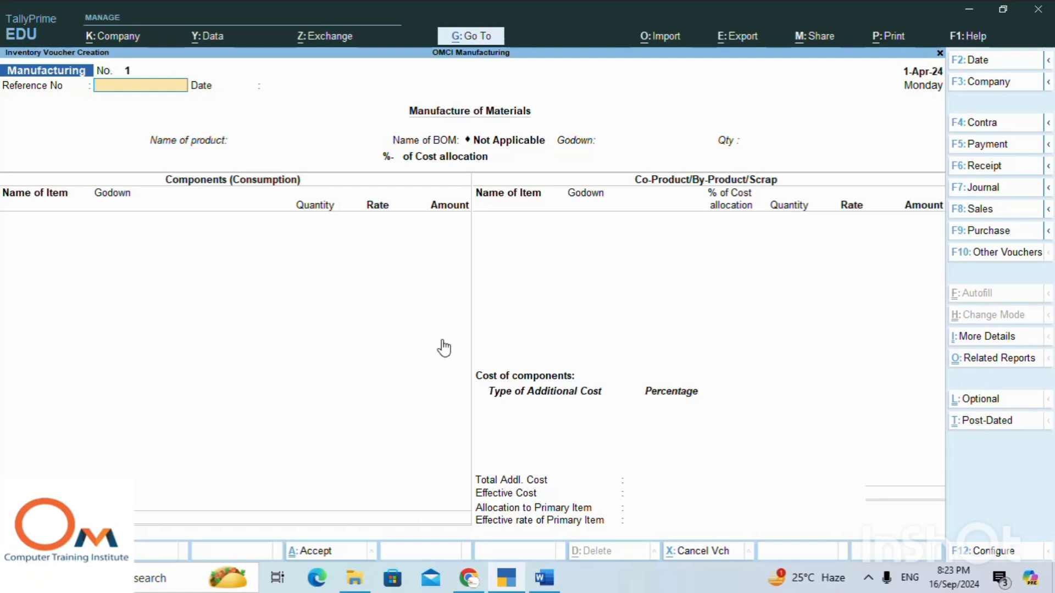
Enter reference number 123 with the date 1-Apr-24 in the Manufacturing voucher.
{"action": "key", "text": "Return"}
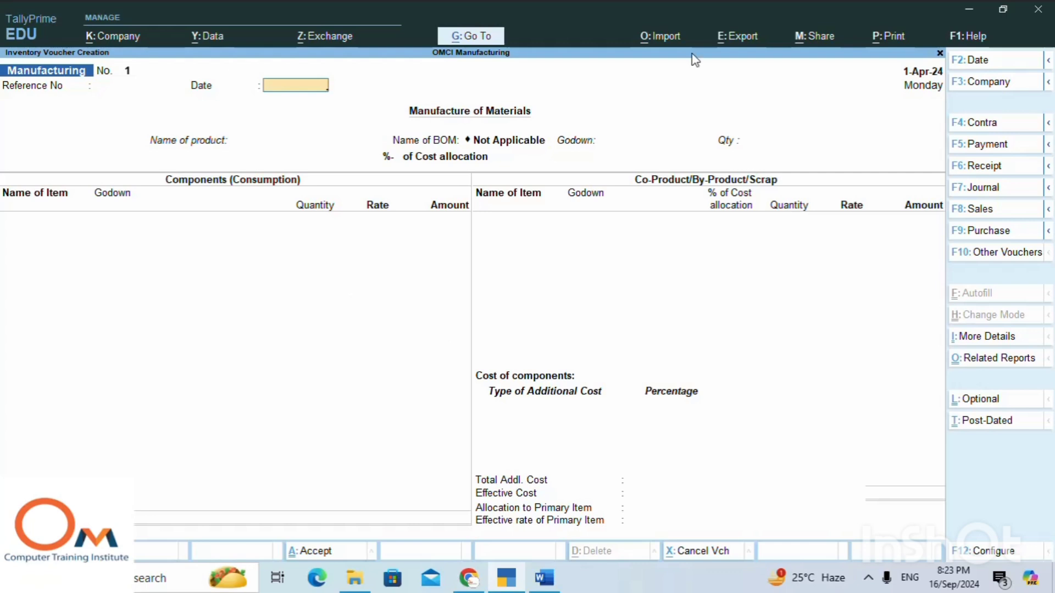
{"action": "left_click", "coordinate": [114, 90]}
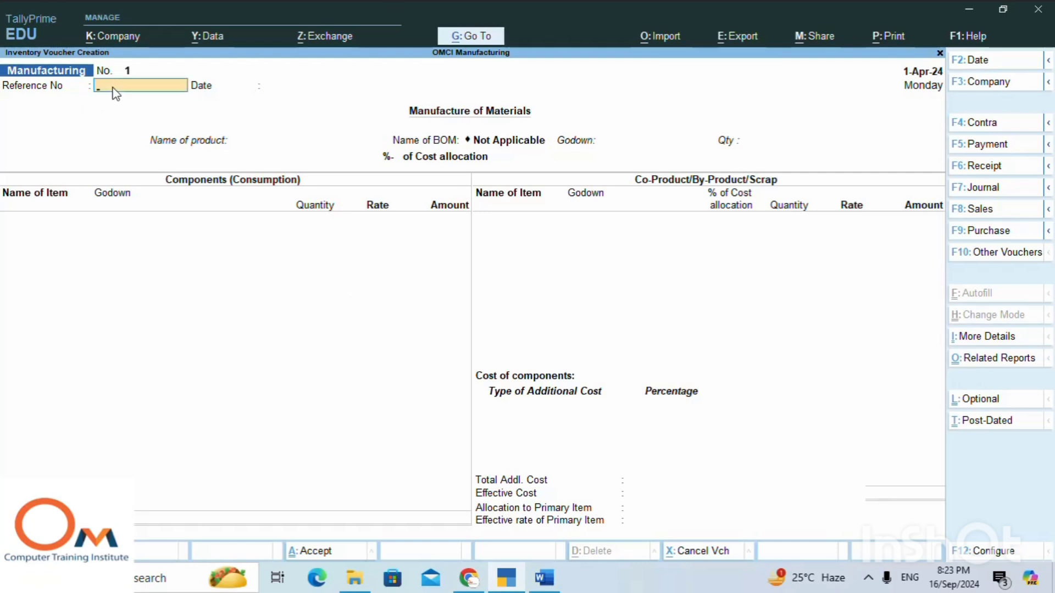
{"action": "type", "text": "123"}
{"action": "key", "text": "Return"}
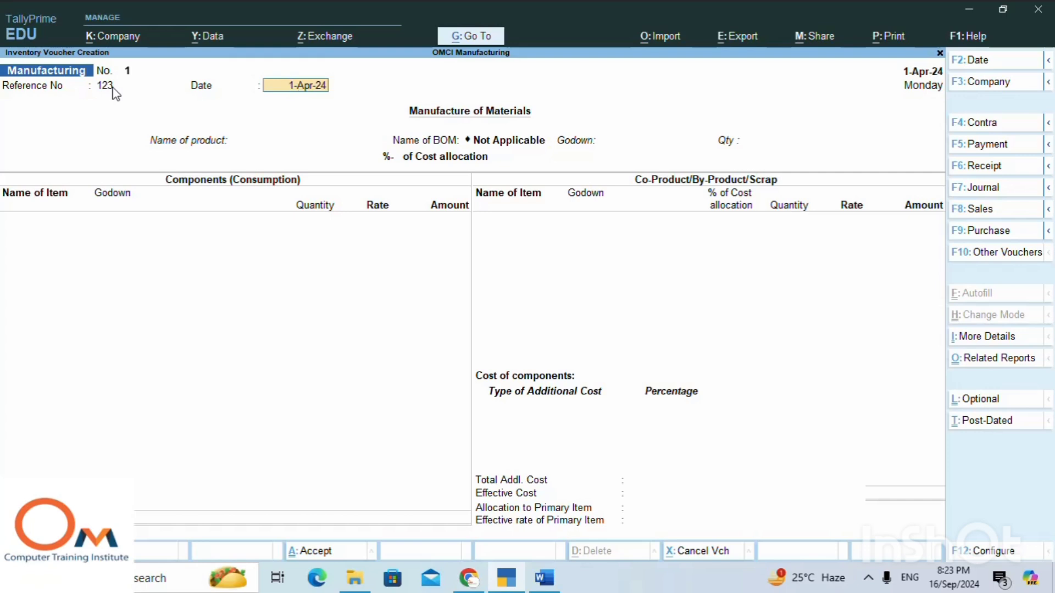
{"action": "key", "text": "Return"}
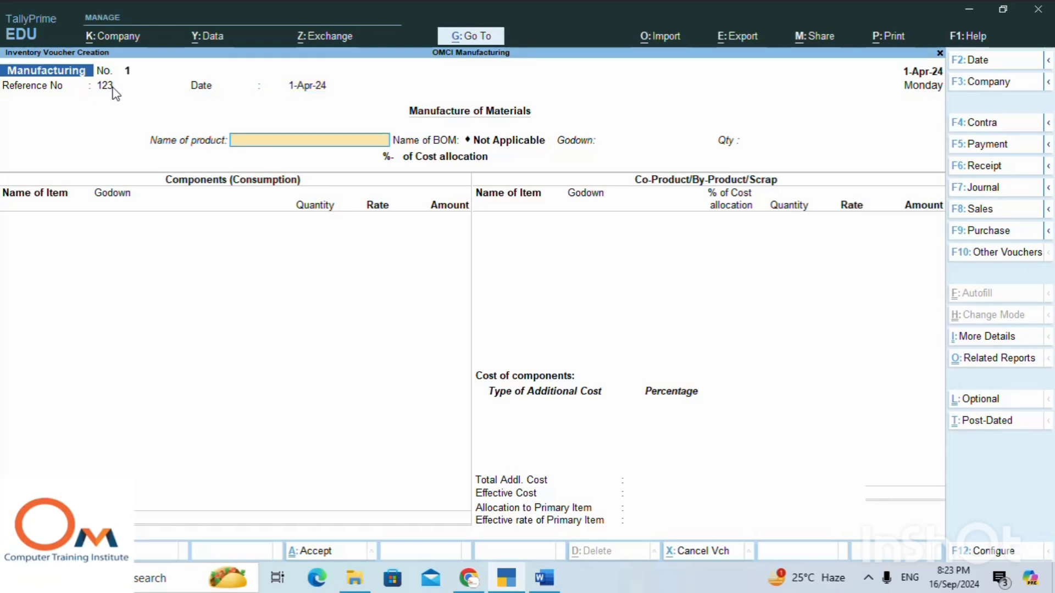
Set the manufactured product to Computer assembling with its bill of materials, godown Main Location and quantity 80.
{"action": "type", "text": "C"}
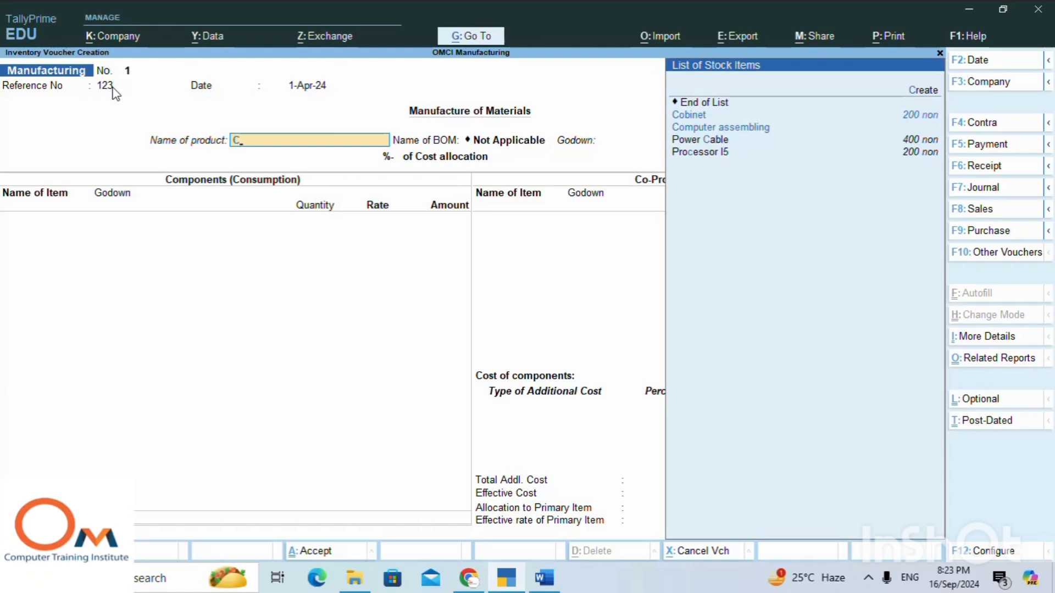
{"action": "key", "text": "Down"}
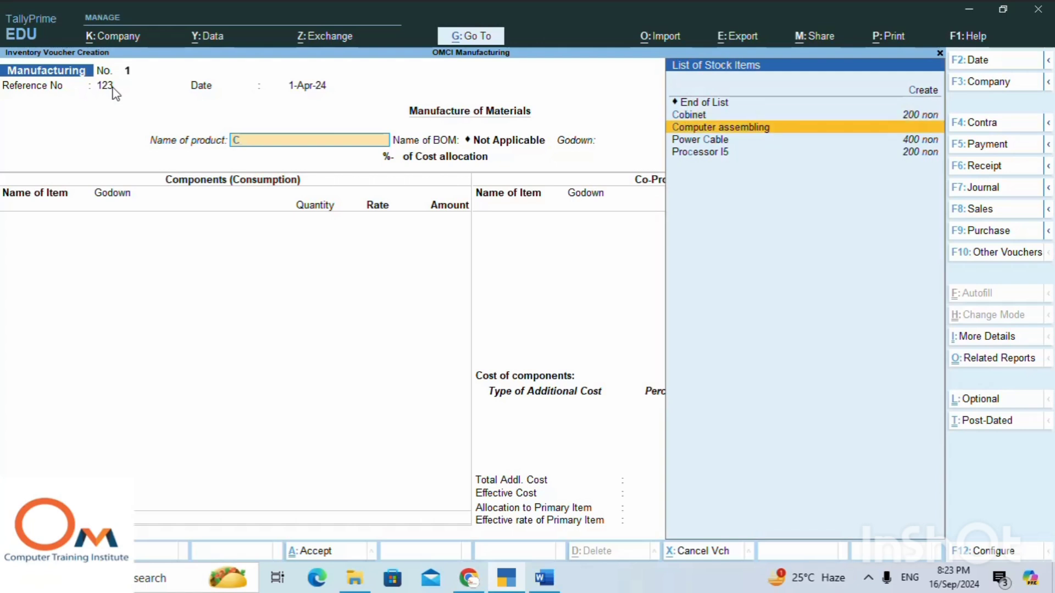
{"action": "key", "text": "Return"}
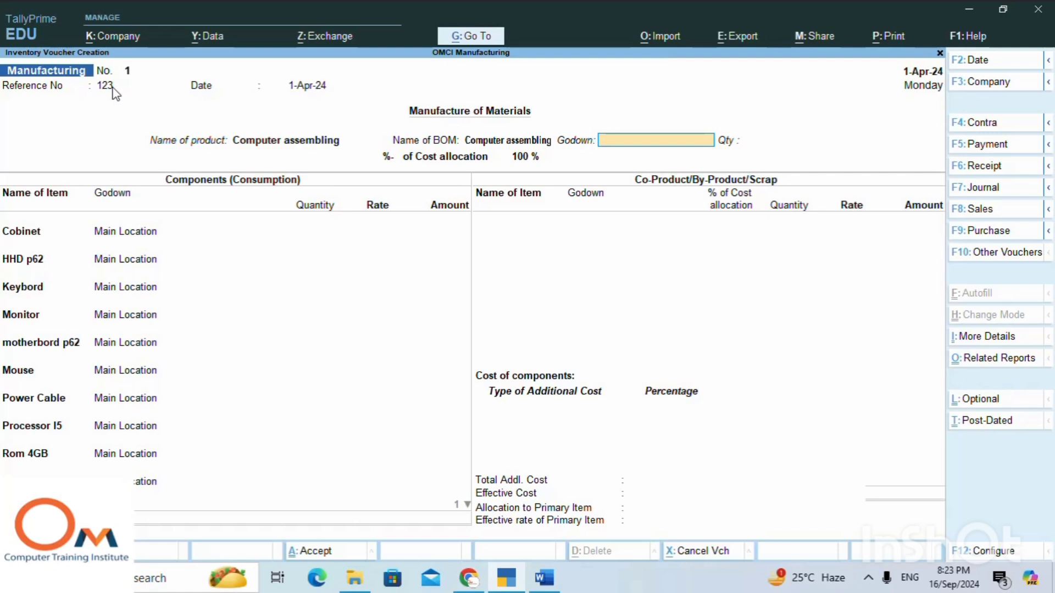
{"action": "type", "text": "M"}
{"action": "key", "text": "Return"}
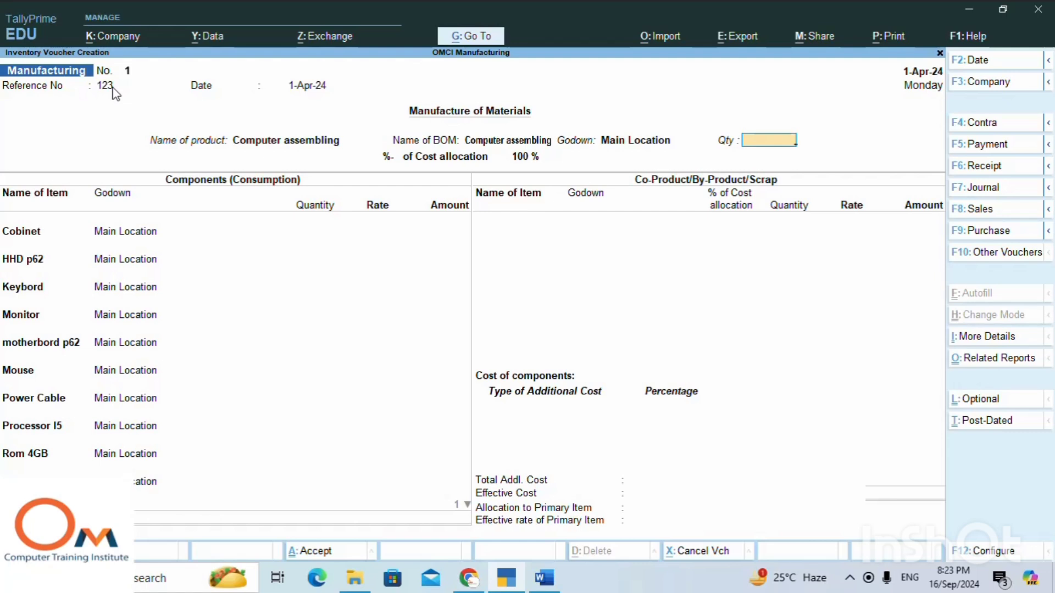
{"action": "type", "text": "80"}
{"action": "key", "text": "Return"}
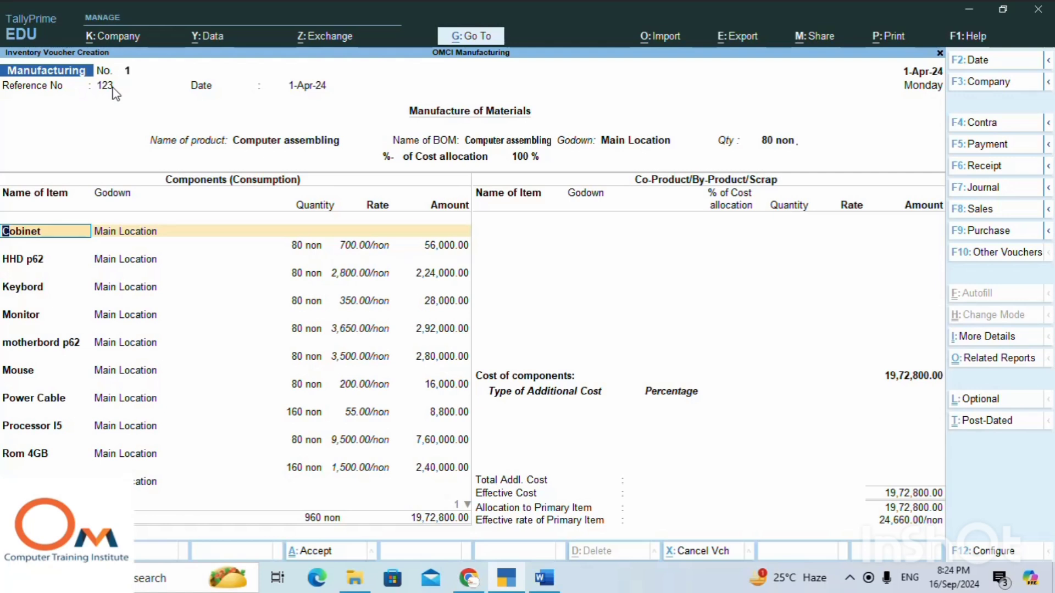
Accept the Cobinet, HHD p62 and Keybord component lines with their prefilled Main Location godown, quantities and rates.
{"action": "key", "text": "Return"}
{"action": "key", "text": "Return"}
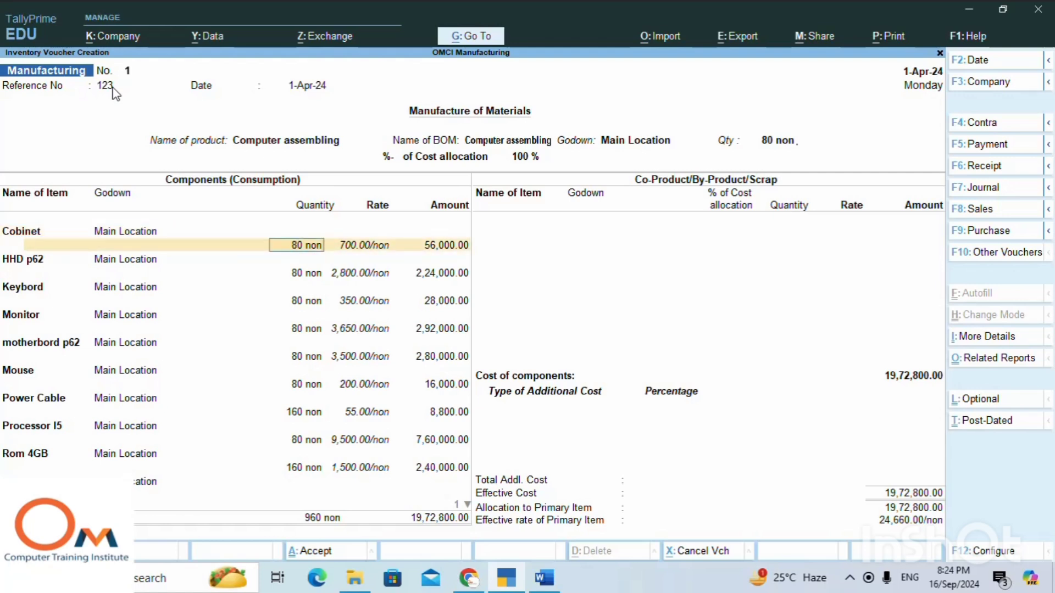
{"action": "key", "text": "Return"}
{"action": "key", "text": "Return"}
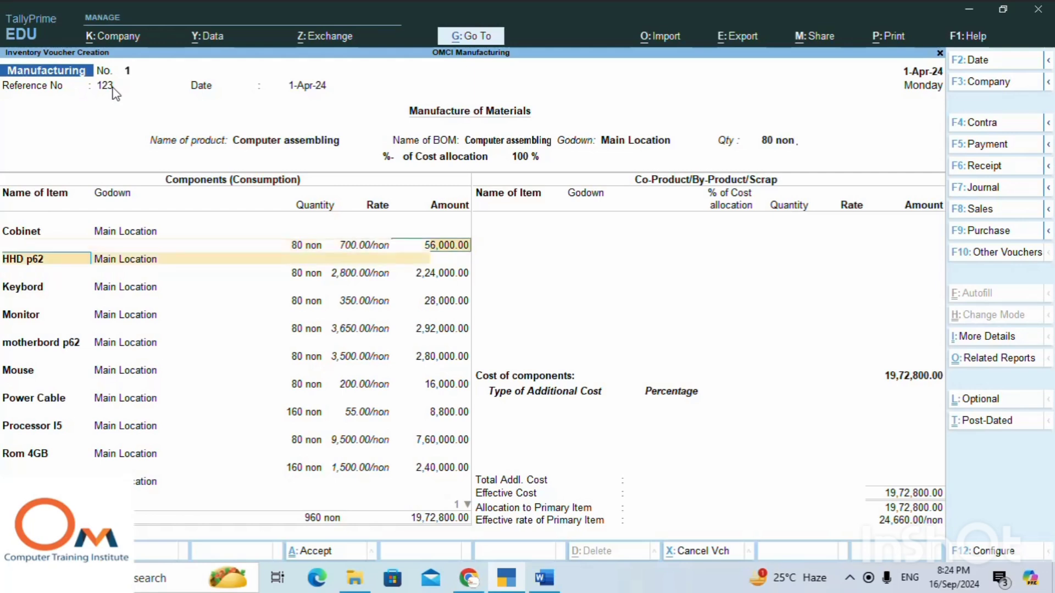
{"action": "key", "text": "Return"}
{"action": "key", "text": "Return"}
{"action": "key", "text": "Return"}
{"action": "key", "text": "Return"}
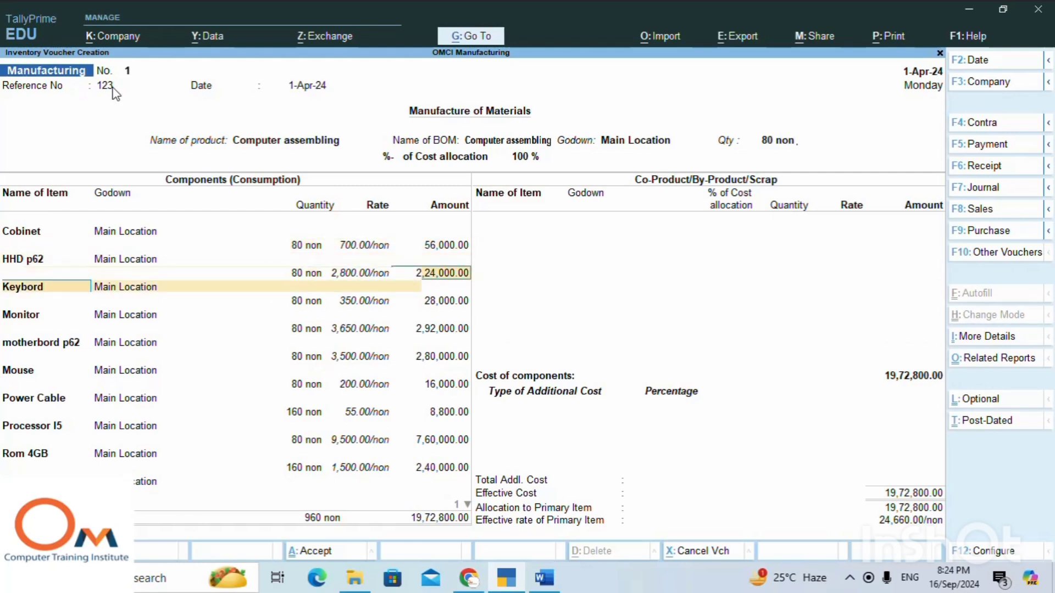
{"action": "key", "text": "Return"}
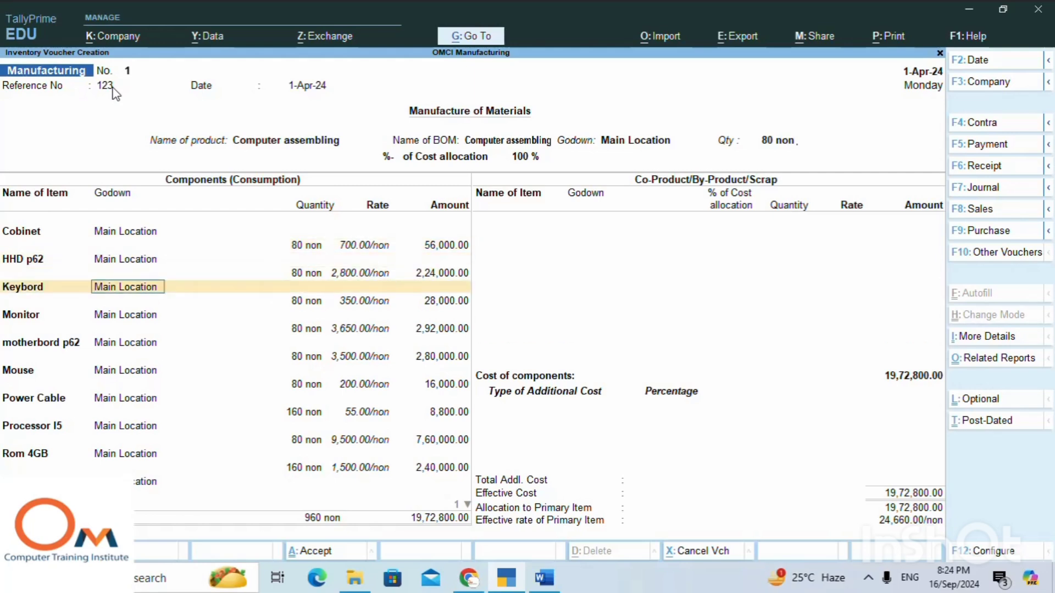
{"action": "key", "text": "Return"}
Accept the prefilled component lines from Monitor through Processor I5 in the Manufacturing voucher.
{"action": "key", "text": "Return"}
{"action": "key", "text": "Return"}
{"action": "key", "text": "Return"}
{"action": "key", "text": "Return"}
{"action": "key", "text": "Return"}
{"action": "key", "text": "Return"}
{"action": "key", "text": "Return"}
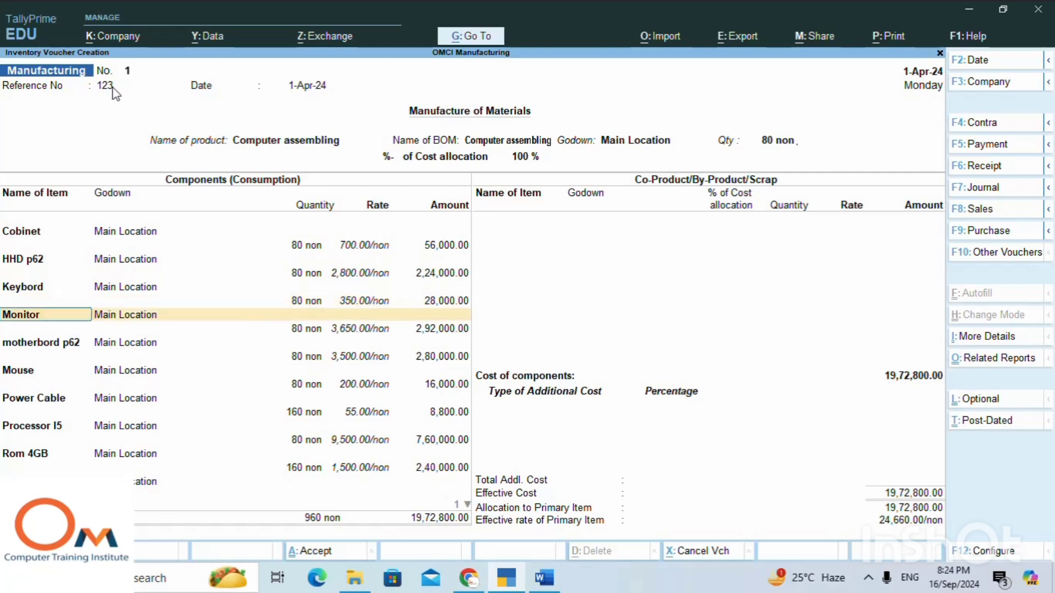
{"action": "key", "text": "Return"}
{"action": "key", "text": "Return"}
{"action": "key", "text": "Return"}
{"action": "key", "text": "Return"}
{"action": "key", "text": "Return"}
{"action": "key", "text": "Return"}
{"action": "key", "text": "Return"}
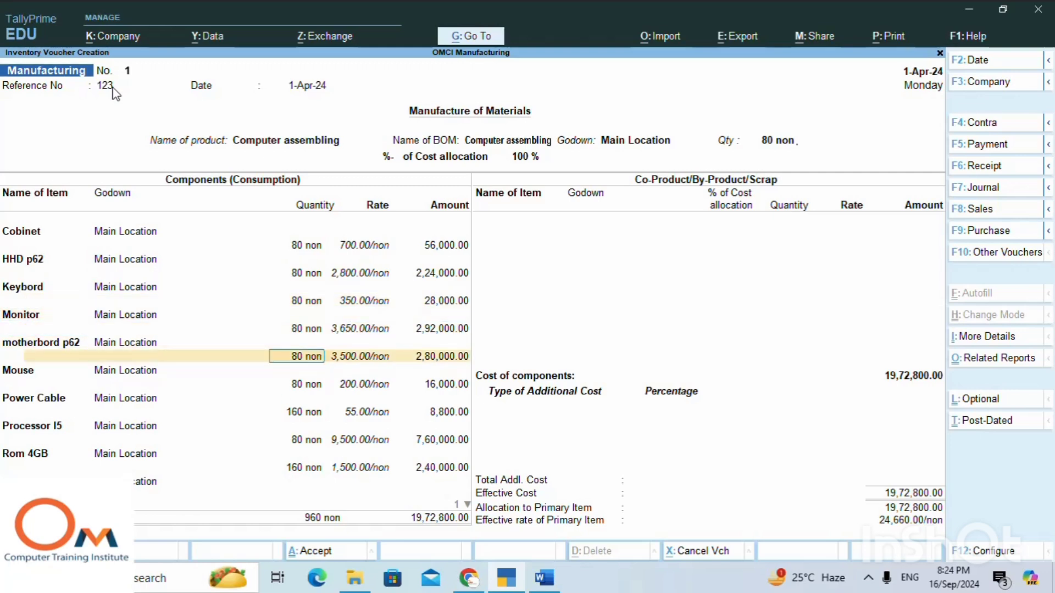
{"action": "key", "text": "Return"}
{"action": "key", "text": "Return"}
{"action": "key", "text": "Return"}
{"action": "key", "text": "Return"}
{"action": "key", "text": "Return"}
{"action": "key", "text": "Return"}
{"action": "key", "text": "Return"}
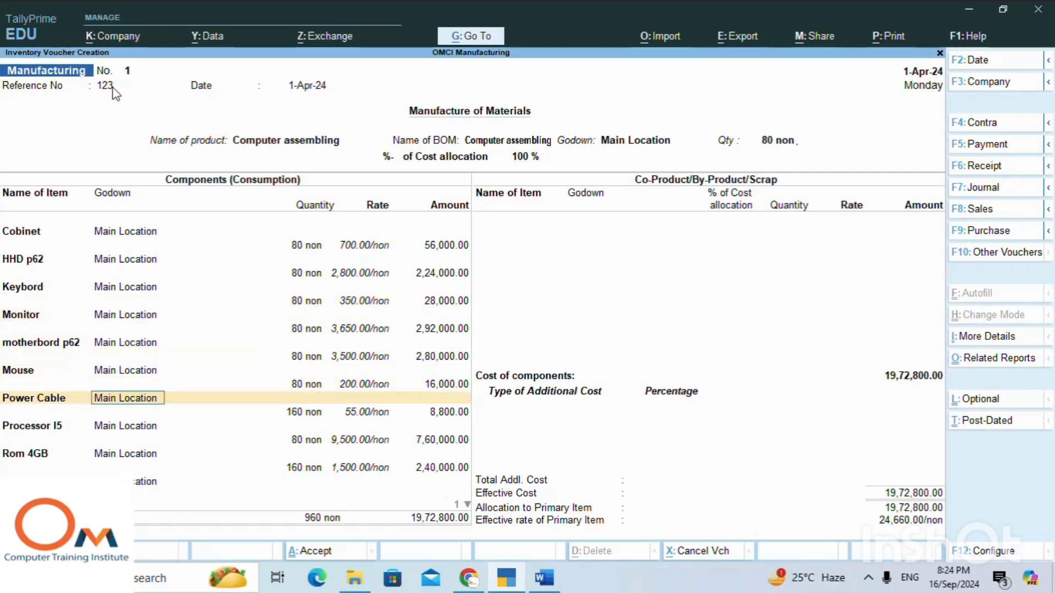
{"action": "key", "text": "Return"}
{"action": "key", "text": "Return"}
{"action": "key", "text": "Return"}
{"action": "key", "text": "Return"}
{"action": "key", "text": "Return"}
{"action": "key", "text": "Return"}
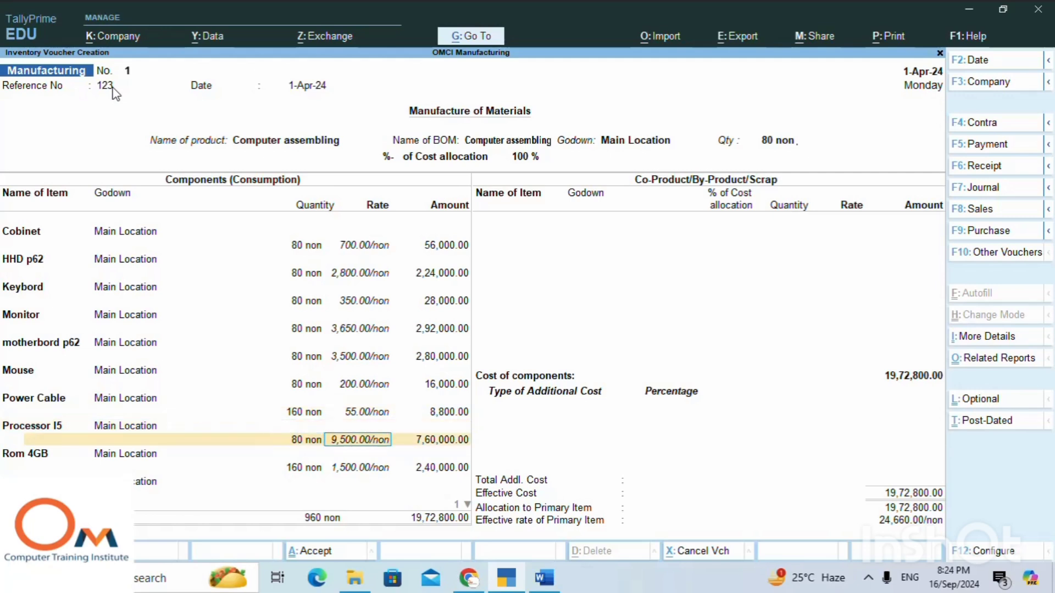
Accept the prefilled Rom 4GB and SMPS component lines to complete the consumption list.
{"action": "key", "text": "Return"}
{"action": "key", "text": "Return"}
{"action": "key", "text": "Return"}
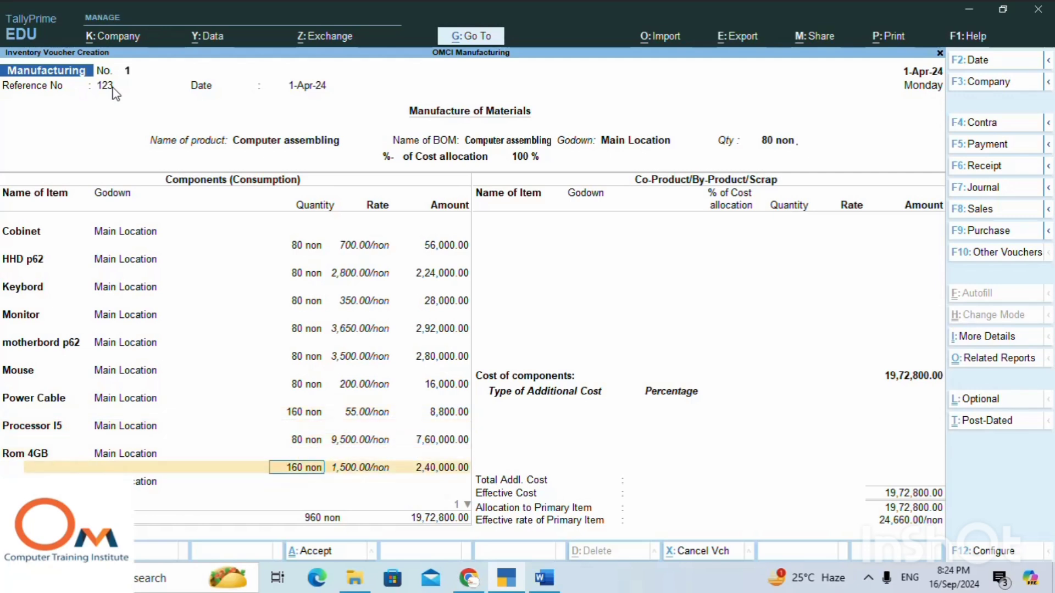
{"action": "key", "text": "Return"}
{"action": "key", "text": "Return"}
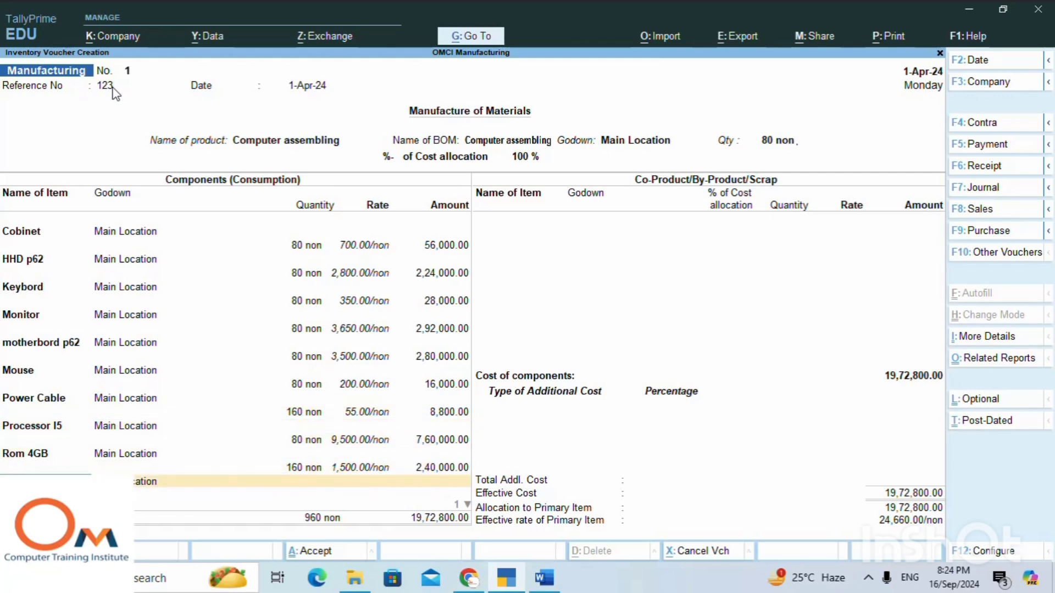
{"action": "key", "text": "Return"}
End the component and additional cost lists without adding entries, and decline to accept the voucher yet.
{"action": "key", "text": "Return"}
{"action": "key", "text": "Return"}
{"action": "key", "text": "Return"}
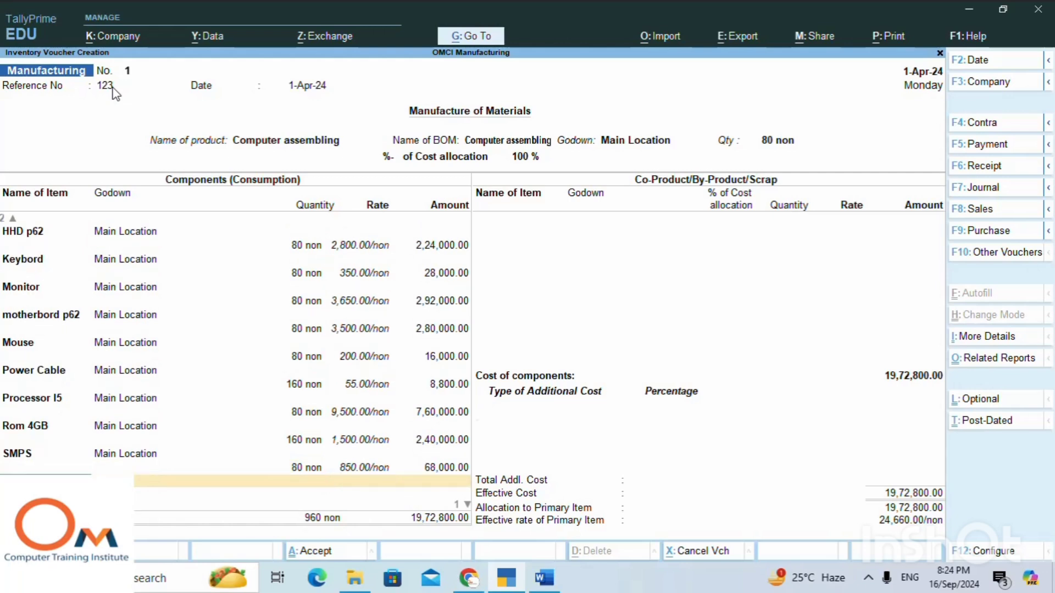
{"action": "key", "text": "Return"}
{"action": "key", "text": "Return"}
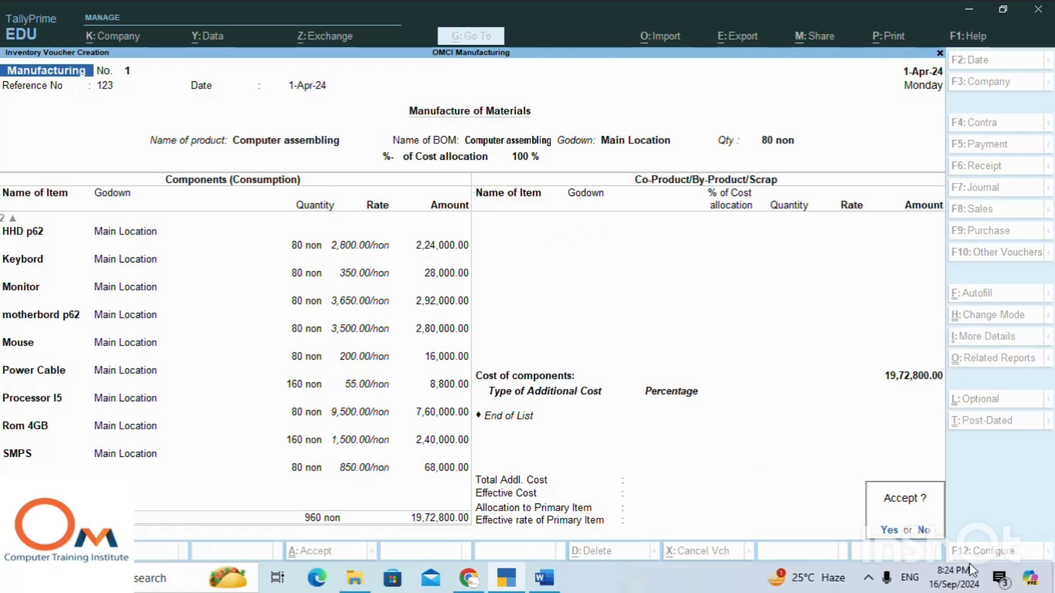
{"action": "left_click", "coordinate": [925, 530]}
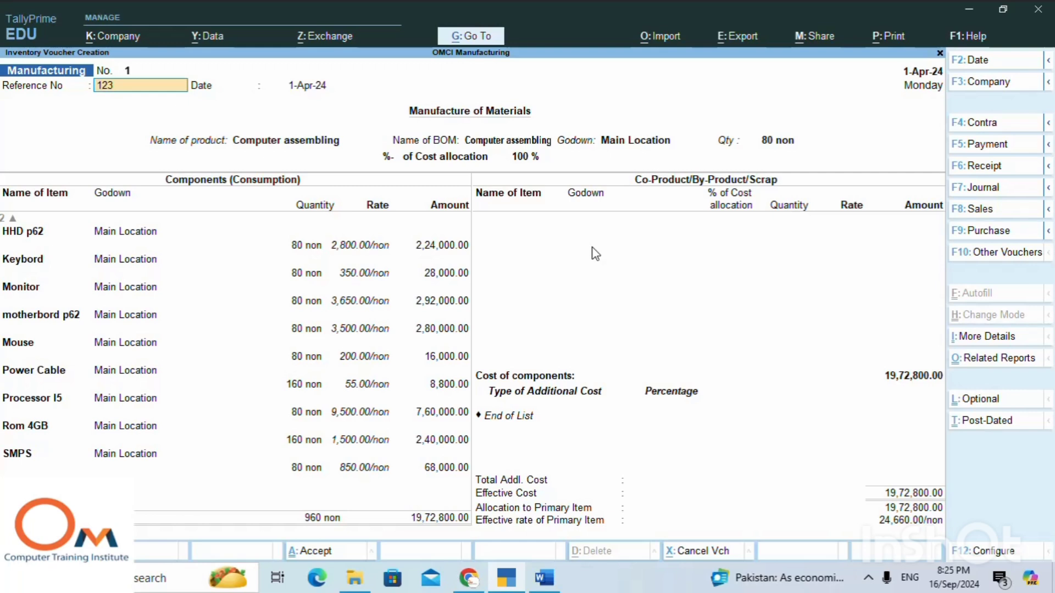
Review the Manufacturing voucher's product details and every component line again, and dismiss the acceptance without saving.
{"action": "key", "text": "Return"}
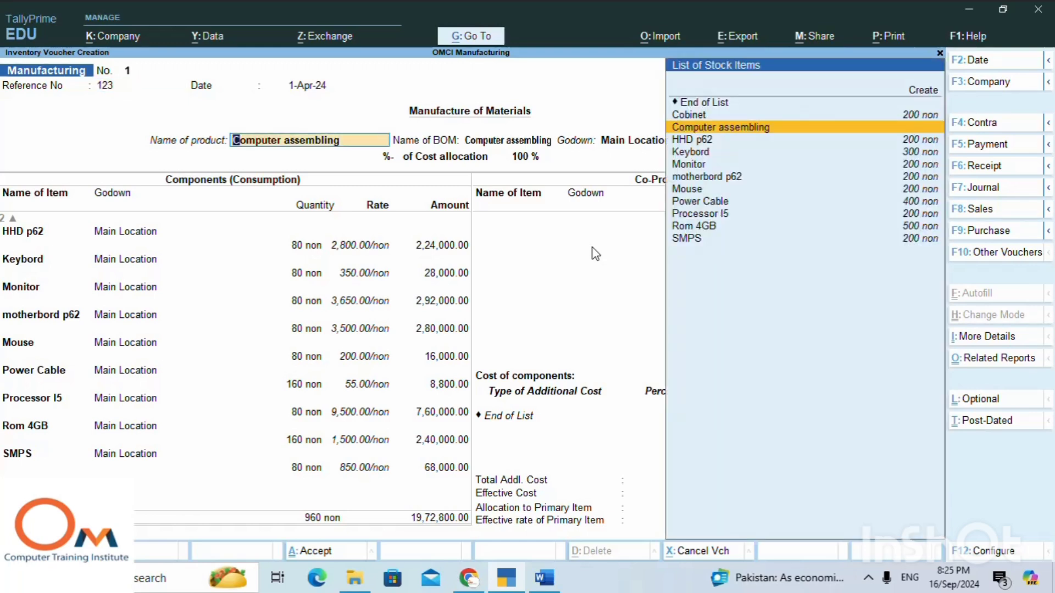
{"action": "key", "text": "Return"}
{"action": "key", "text": "Return"}
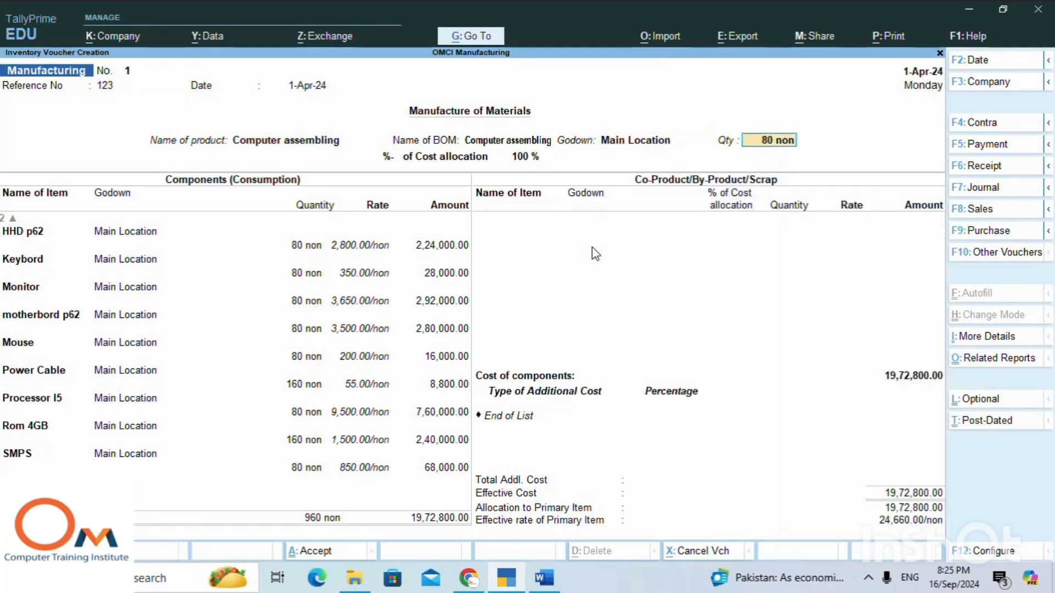
{"action": "key", "text": "Return"}
{"action": "key", "text": "Return"}
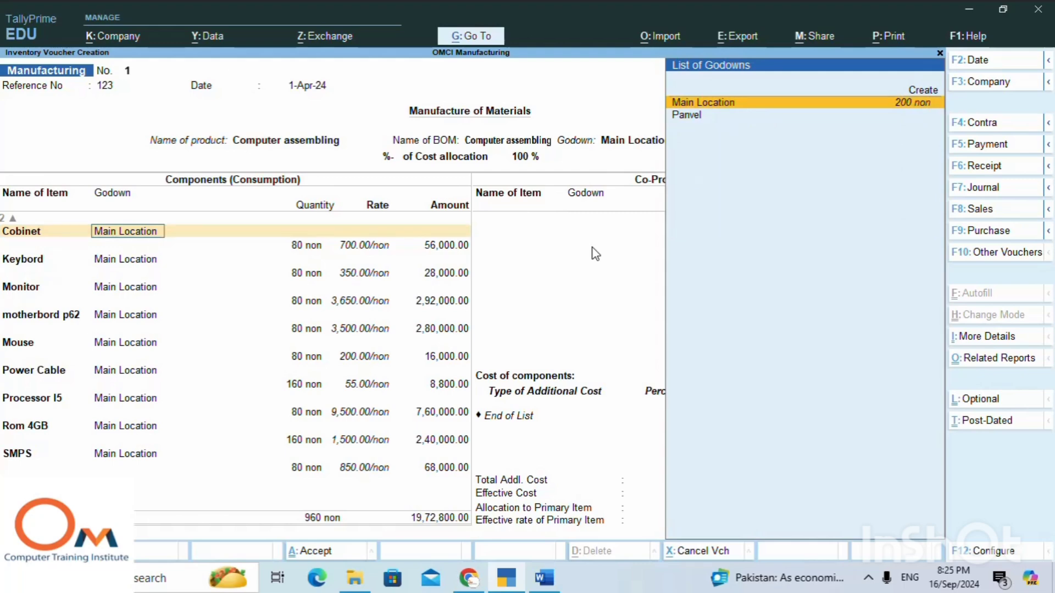
{"action": "key", "text": "Return"}
{"action": "key", "text": "Return"}
{"action": "key", "text": "Return"}
{"action": "key", "text": "Return"}
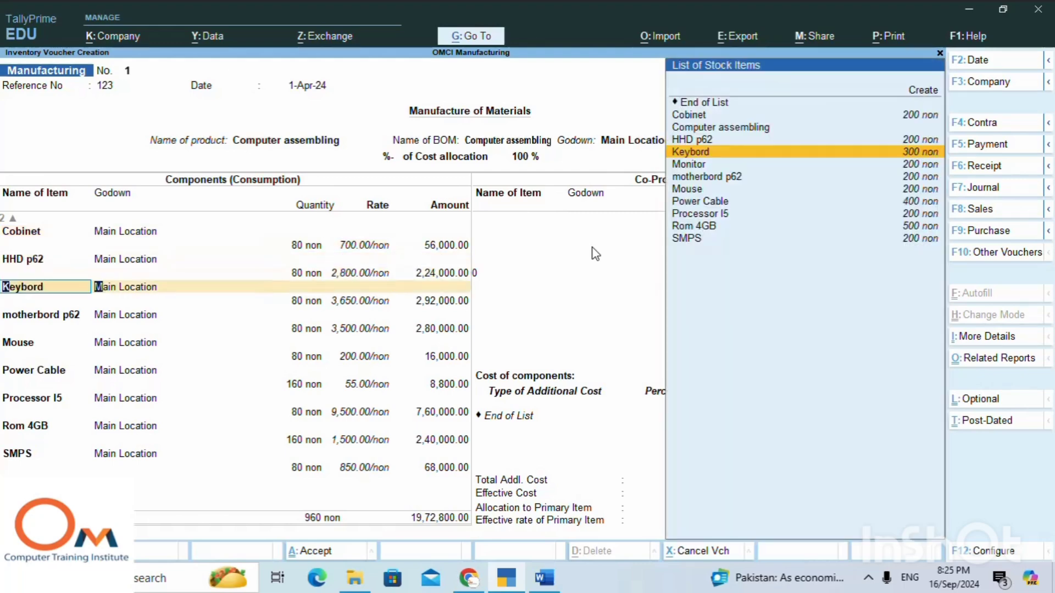
{"action": "key", "text": "Return"}
{"action": "key", "text": "Return"}
{"action": "key", "text": "Return"}
{"action": "key", "text": "Return"}
{"action": "key", "text": "Return"}
{"action": "key", "text": "Return"}
{"action": "key", "text": "Return"}
{"action": "key", "text": "Return"}
{"action": "key", "text": "Return"}
{"action": "key", "text": "Return"}
{"action": "key", "text": "Return"}
{"action": "key", "text": "Return"}
{"action": "key", "text": "Return"}
{"action": "key", "text": "Return"}
{"action": "key", "text": "Return"}
{"action": "key", "text": "Return"}
{"action": "key", "text": "Return"}
{"action": "key", "text": "Return"}
{"action": "key", "text": "Return"}
{"action": "key", "text": "Return"}
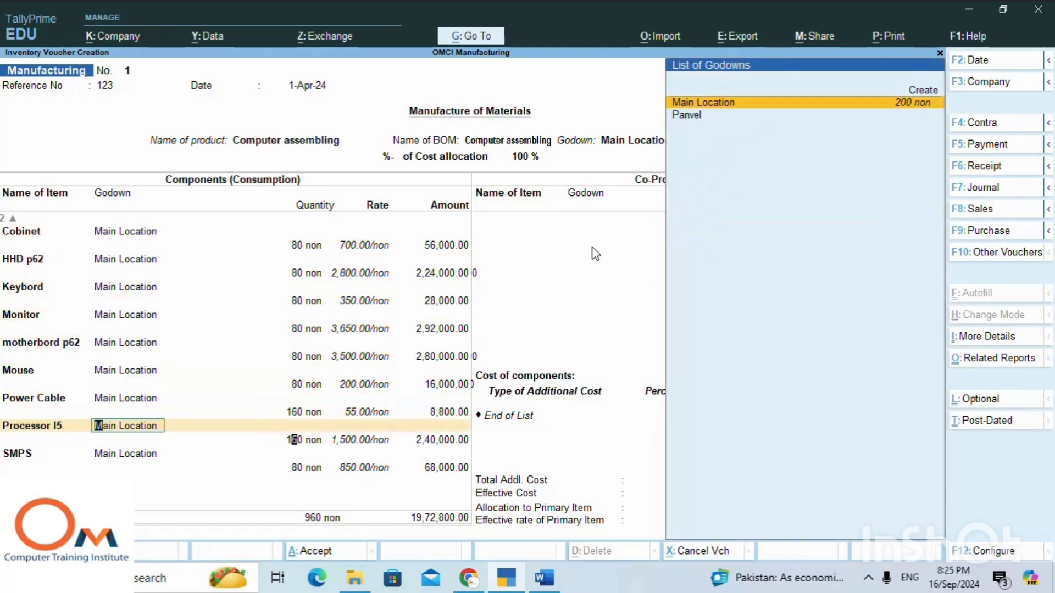
{"action": "key", "text": "Return"}
{"action": "key", "text": "Return"}
{"action": "key", "text": "Return"}
{"action": "key", "text": "Return"}
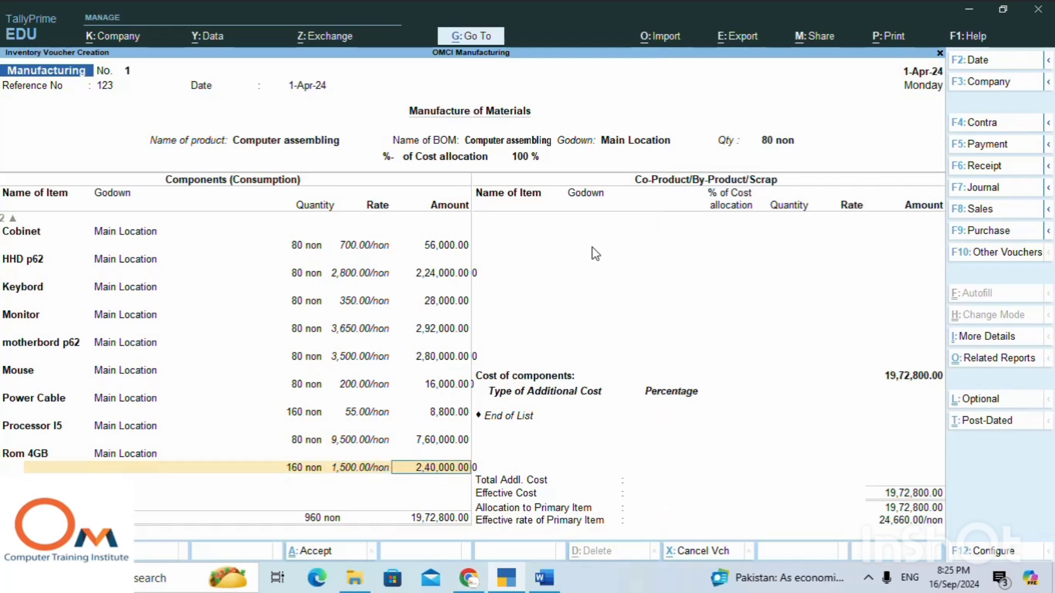
{"action": "key", "text": "Return"}
{"action": "key", "text": "Return"}
{"action": "key", "text": "Return"}
{"action": "key", "text": "Return"}
{"action": "key", "text": "Return"}
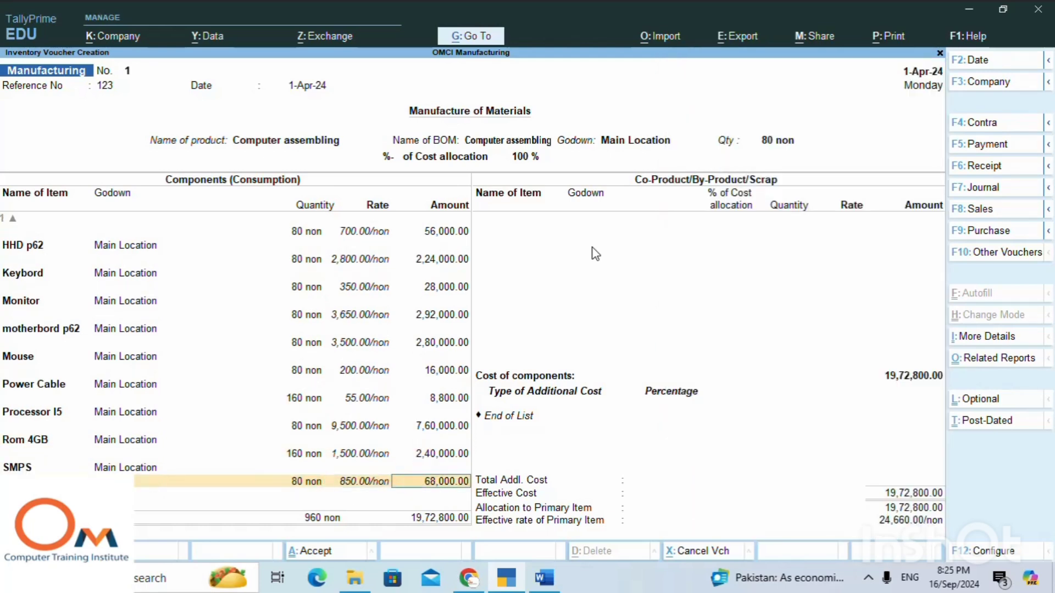
{"action": "key", "text": "Return"}
{"action": "key", "text": "Return"}
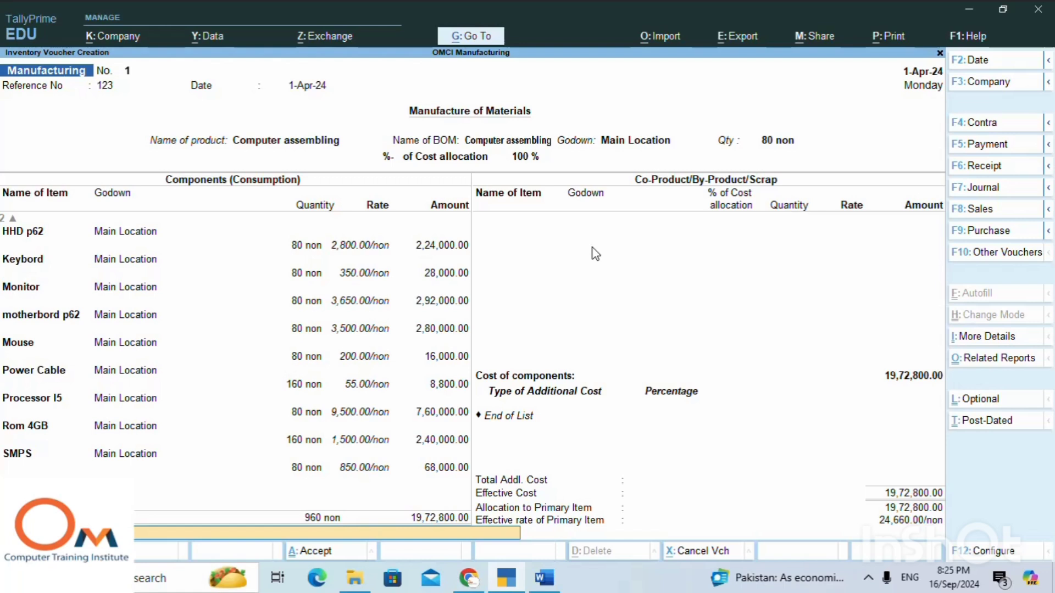
{"action": "key", "text": "Return"}
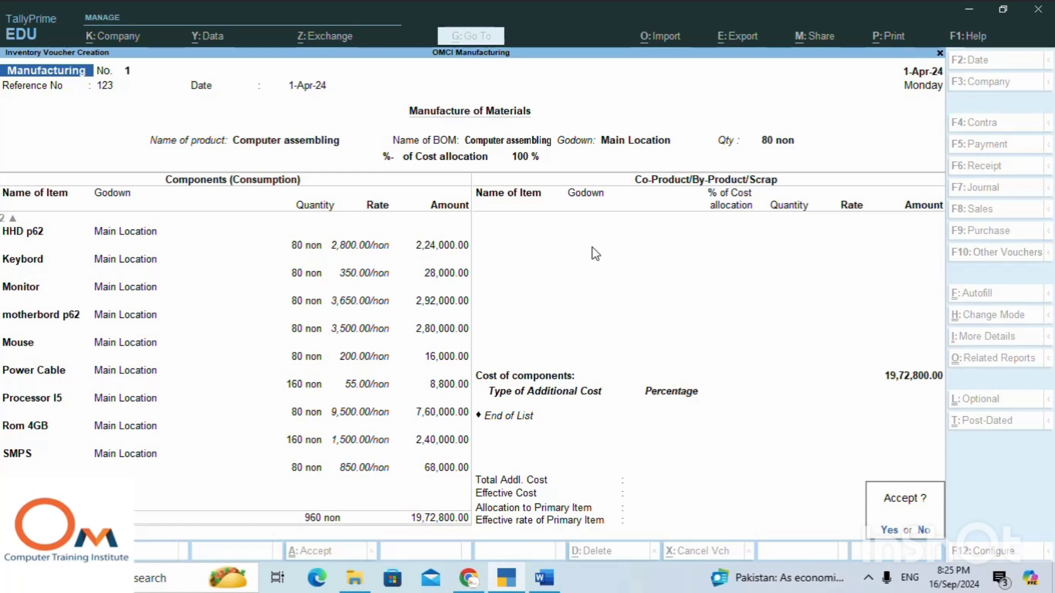
{"action": "key", "text": "Escape"}
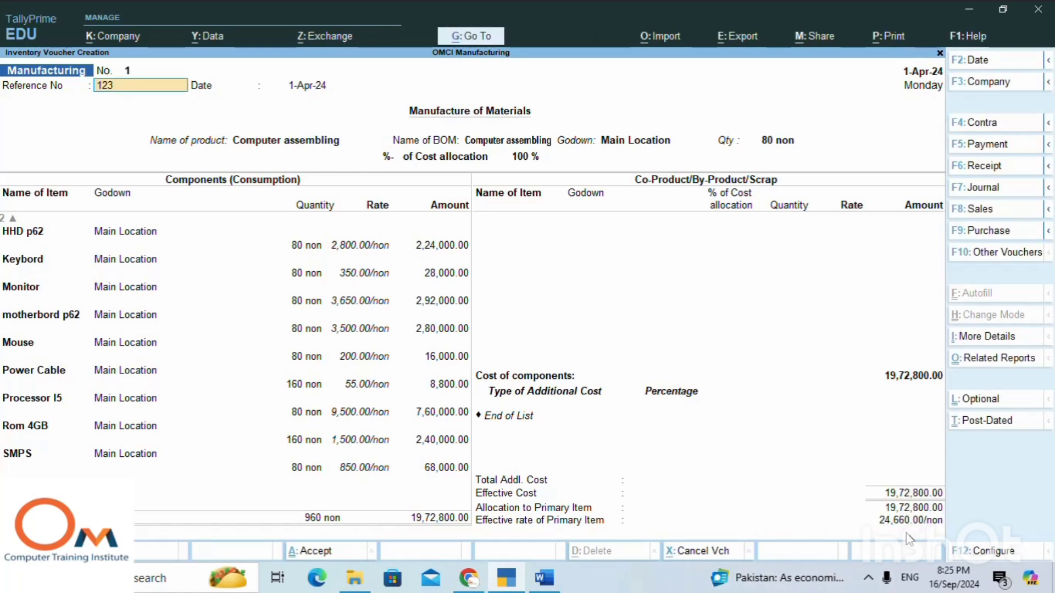
Configure the voucher to provide additional descriptions for stock items, leaving the other general details as they are.
{"action": "left_click", "coordinate": [1000, 553]}
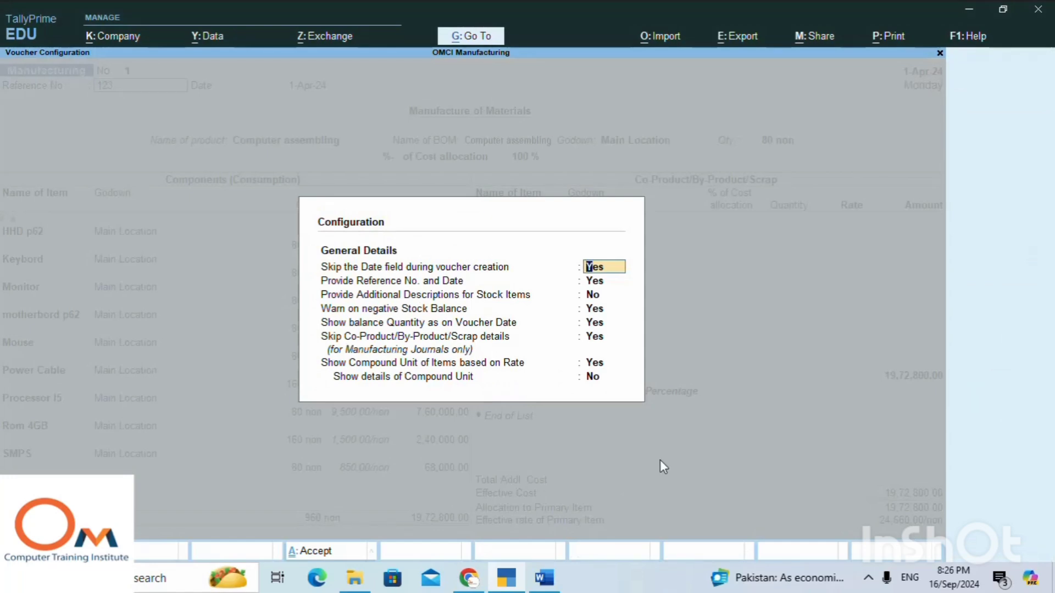
{"action": "key", "text": "Return"}
{"action": "key", "text": "Return"}
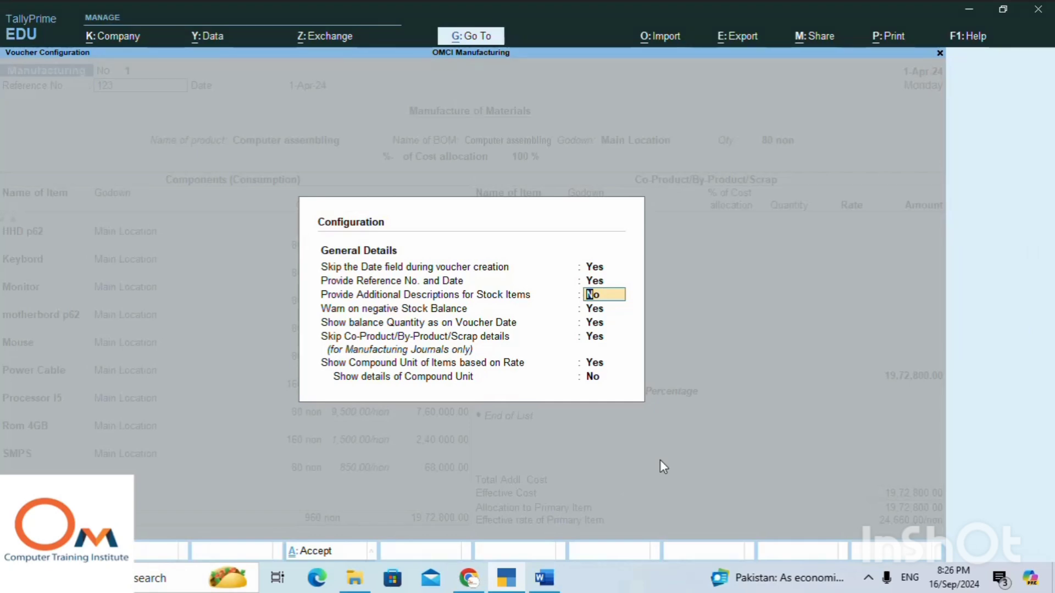
{"action": "type", "text": "yes"}
{"action": "key", "text": "Return"}
{"action": "key", "text": "Return"}
{"action": "key", "text": "Return"}
{"action": "key", "text": "Return"}
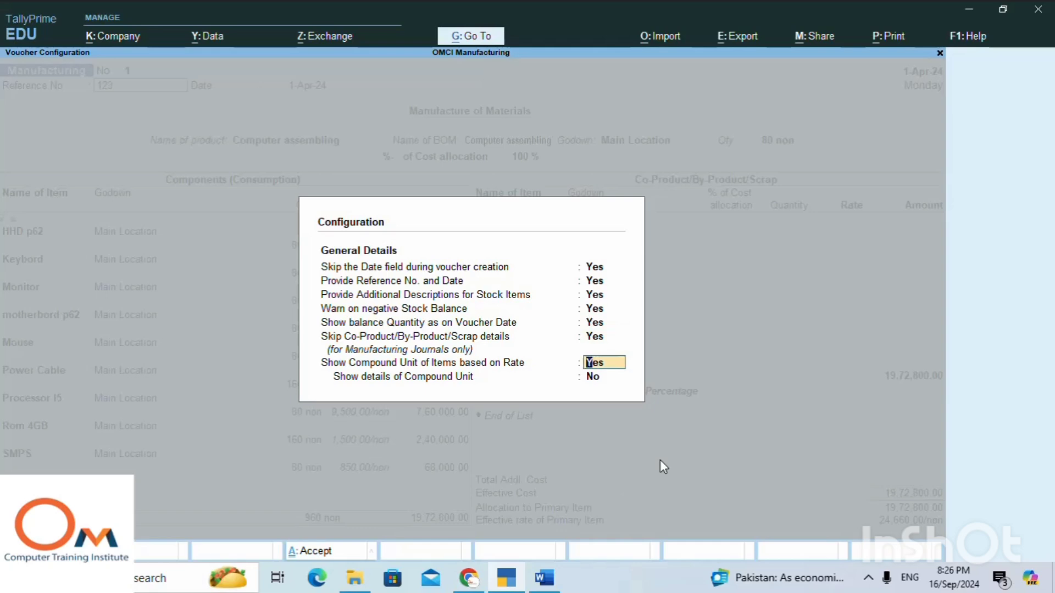
{"action": "key", "text": "Return"}
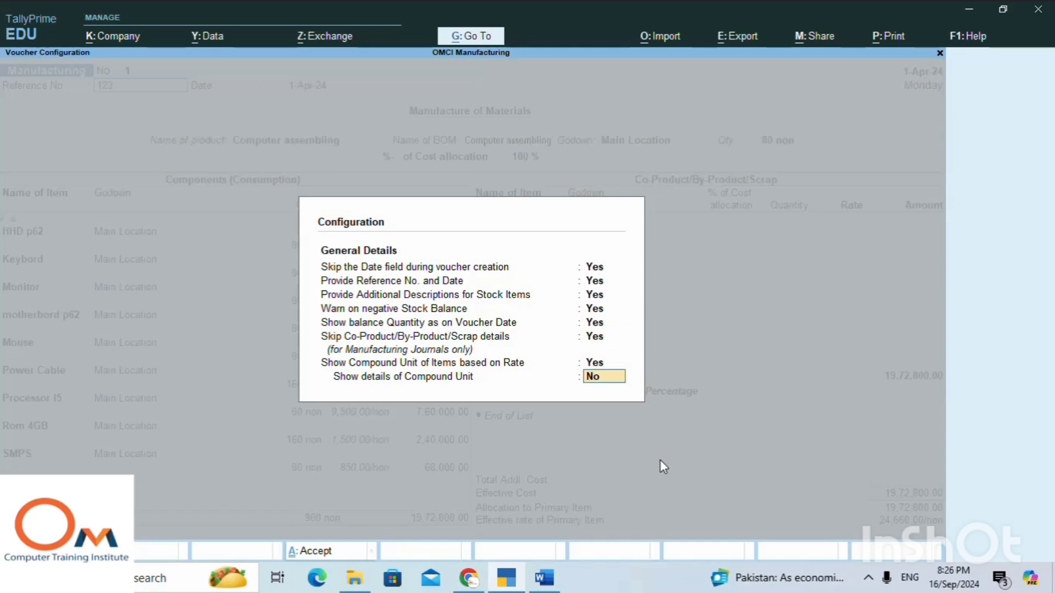
{"action": "key", "text": "Return"}
Keep the voucher's date and Computer assembling product details, and accept the Cobinet component line unchanged.
{"action": "key", "text": "Return"}
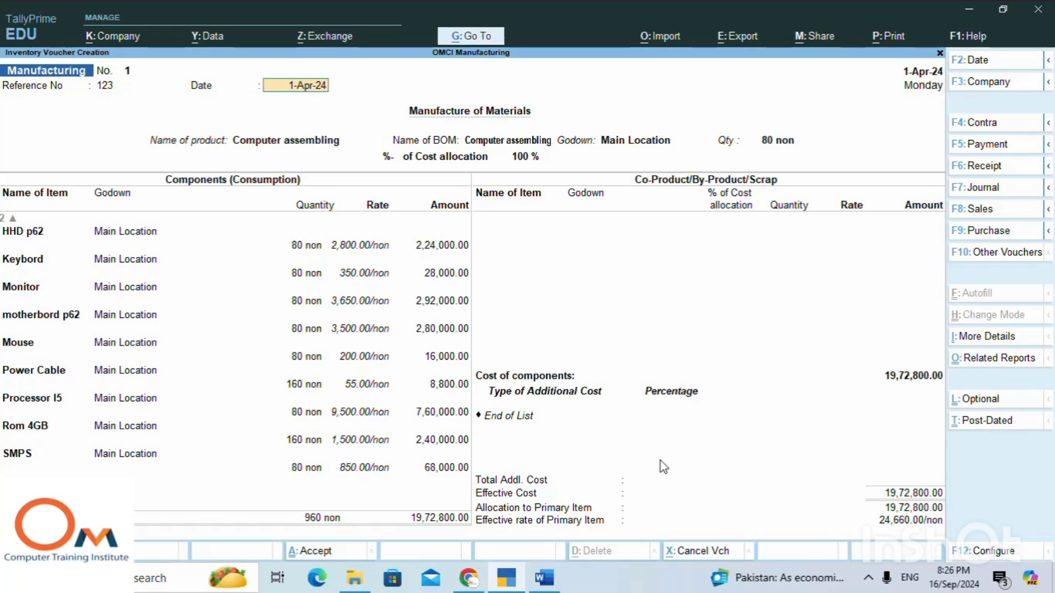
{"action": "key", "text": "Return"}
{"action": "key", "text": "Return"}
{"action": "key", "text": "Return"}
{"action": "key", "text": "Return"}
{"action": "key", "text": "Return"}
{"action": "key", "text": "Return"}
{"action": "key", "text": "Return"}
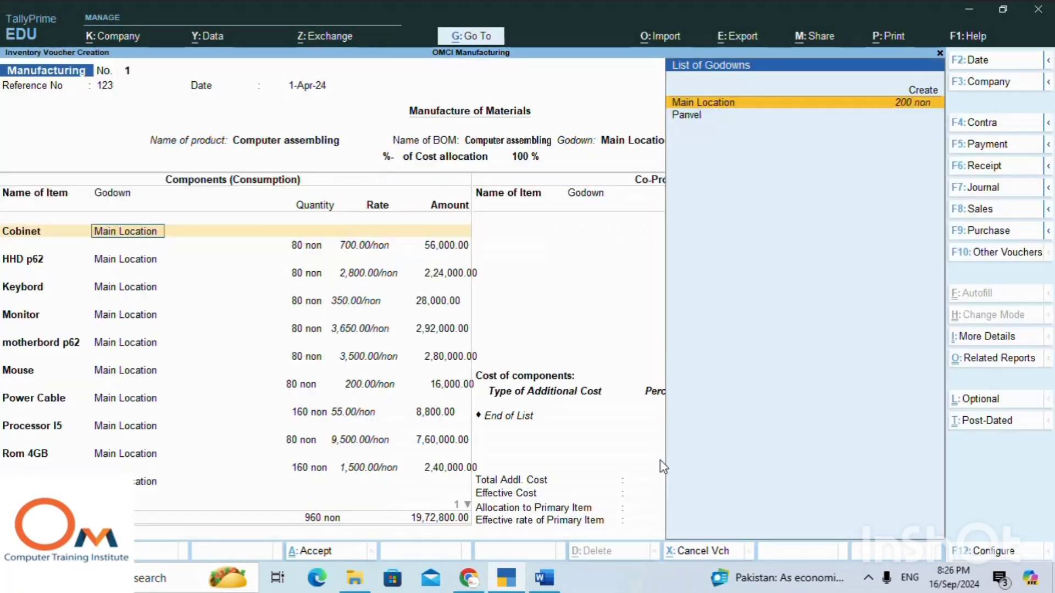
{"action": "key", "text": "Return"}
{"action": "key", "text": "Return"}
{"action": "key", "text": "Return"}
{"action": "key", "text": "Return"}
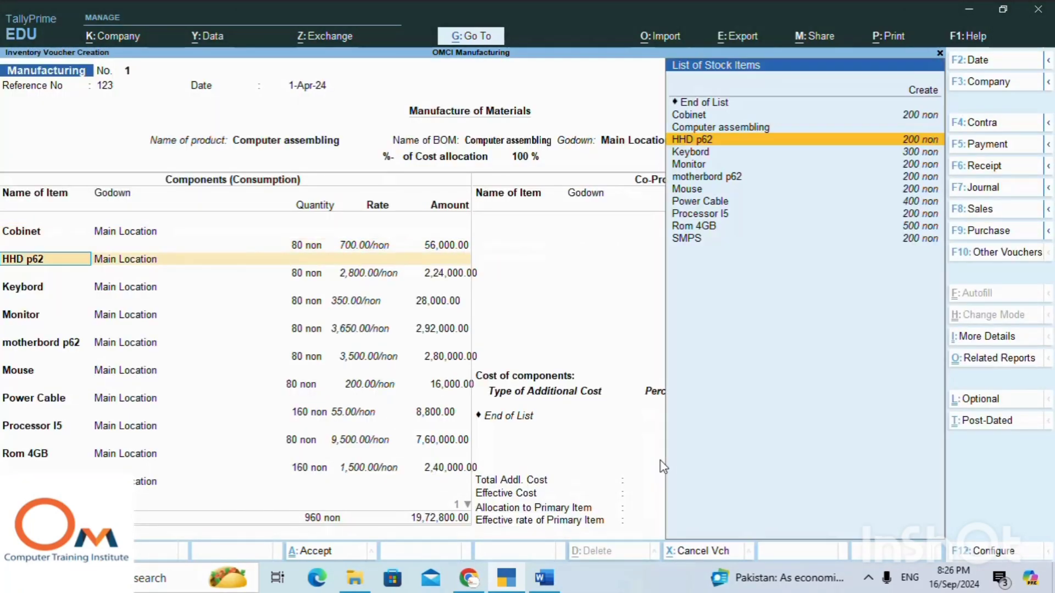
Accept the HHD p62, Keybord and Monitor component lines with their existing godown, quantities and rates.
{"action": "key", "text": "Return"}
{"action": "key", "text": "Return"}
{"action": "key", "text": "Return"}
{"action": "key", "text": "Return"}
{"action": "key", "text": "Return"}
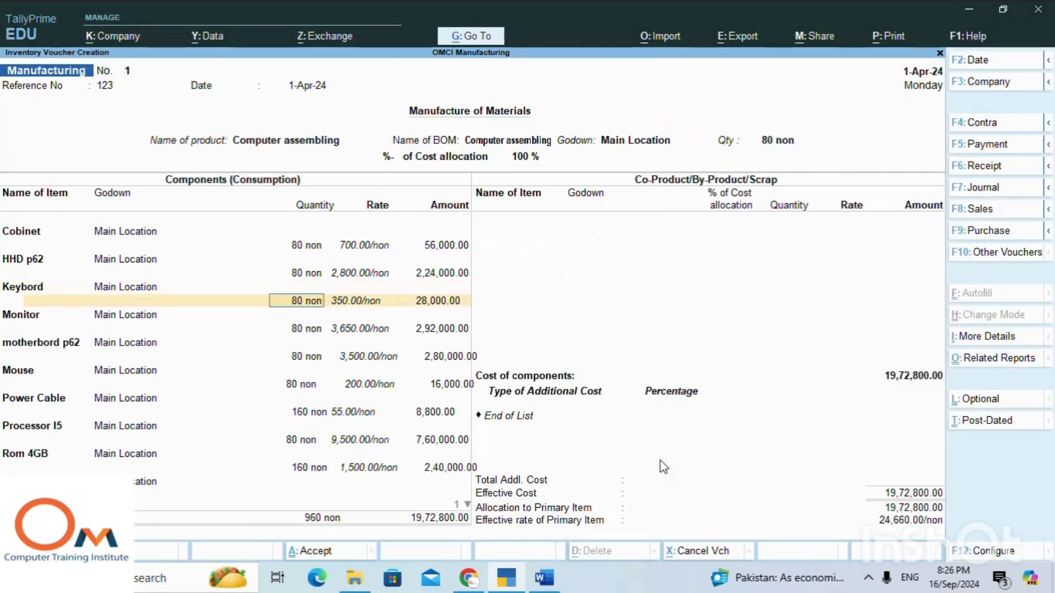
{"action": "key", "text": "Return"}
{"action": "key", "text": "Return"}
Accept the motherbord p62, Mouse and Power Cable component lines with their existing godown, quantities and rates.
{"action": "key", "text": "Return"}
{"action": "key", "text": "Return"}
{"action": "key", "text": "Return"}
{"action": "key", "text": "Return"}
{"action": "key", "text": "Return"}
{"action": "key", "text": "Return"}
{"action": "key", "text": "Return"}
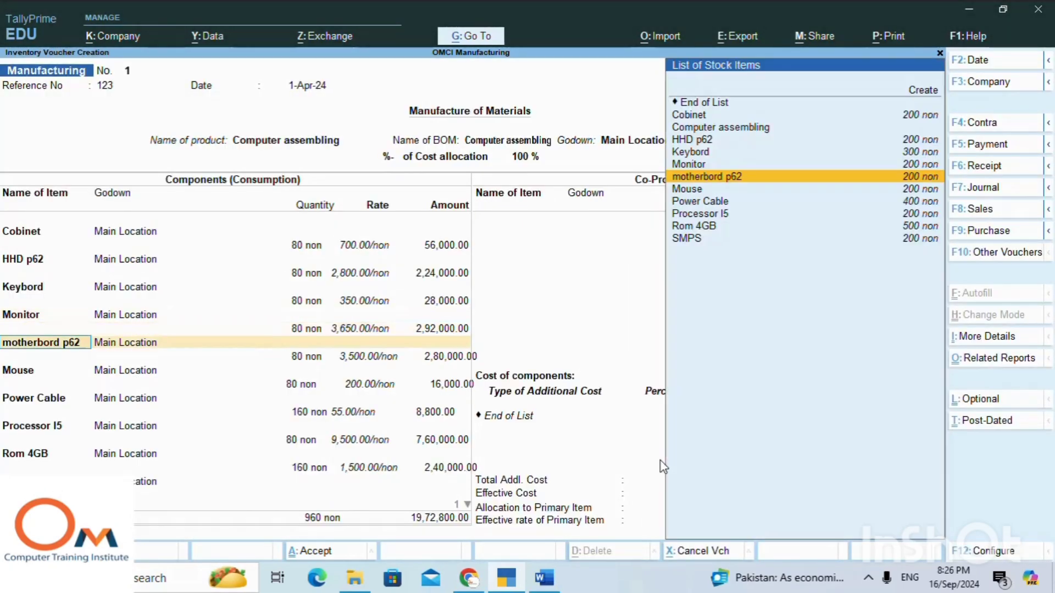
{"action": "key", "text": "Return"}
{"action": "key", "text": "Return"}
{"action": "key", "text": "Return"}
{"action": "key", "text": "Return"}
{"action": "key", "text": "Return"}
{"action": "key", "text": "Return"}
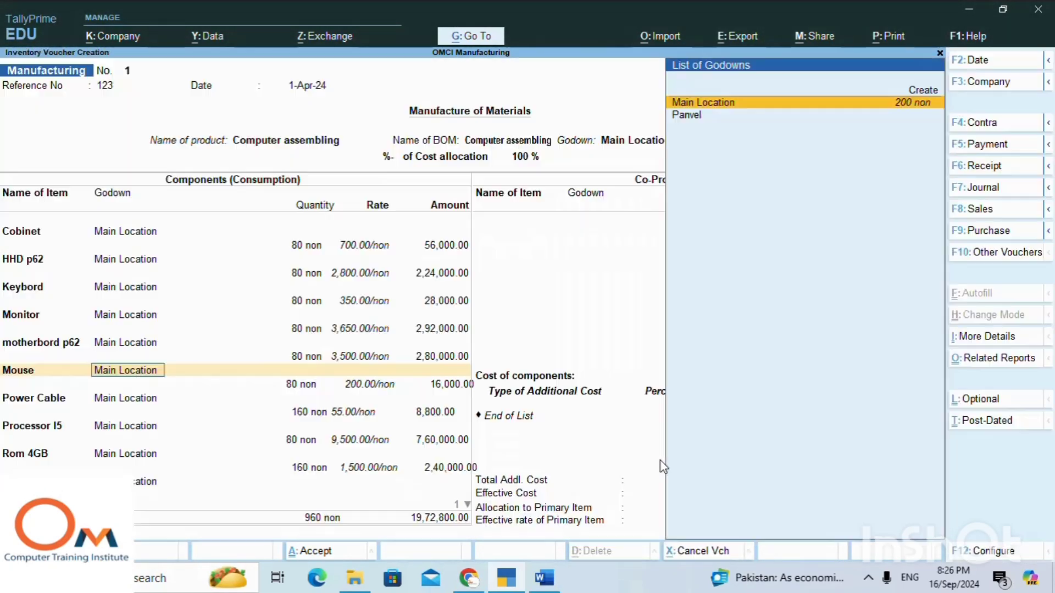
{"action": "key", "text": "Return"}
{"action": "key", "text": "Return"}
{"action": "key", "text": "Return"}
{"action": "key", "text": "Return"}
{"action": "key", "text": "Return"}
{"action": "key", "text": "Return"}
{"action": "key", "text": "Return"}
{"action": "key", "text": "Return"}
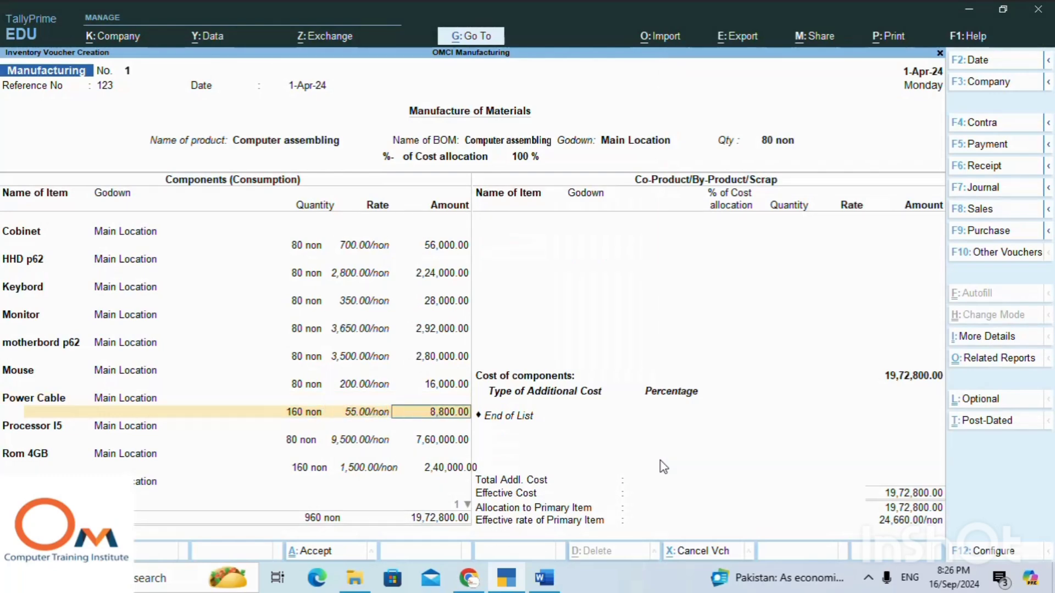
{"action": "key", "text": "Return"}
{"action": "key", "text": "Return"}
Accept the Rom 4GB component line with its existing godown, quantity and rate.
{"action": "key", "text": "Return"}
{"action": "key", "text": "Return"}
{"action": "key", "text": "Return"}
{"action": "key", "text": "Return"}
{"action": "key", "text": "Return"}
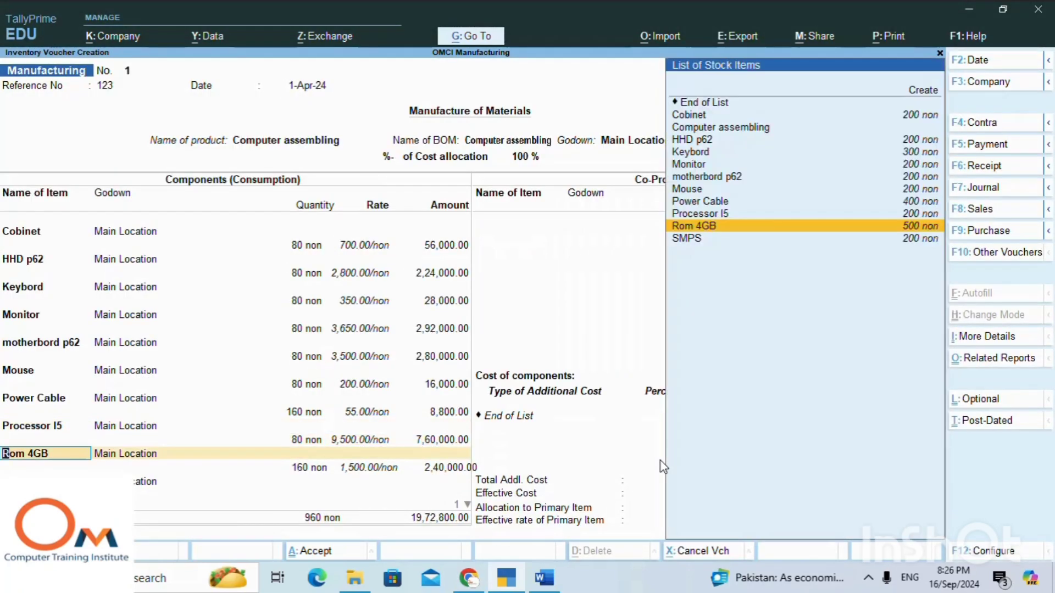
{"action": "key", "text": "Return"}
{"action": "key", "text": "Return"}
{"action": "key", "text": "Return"}
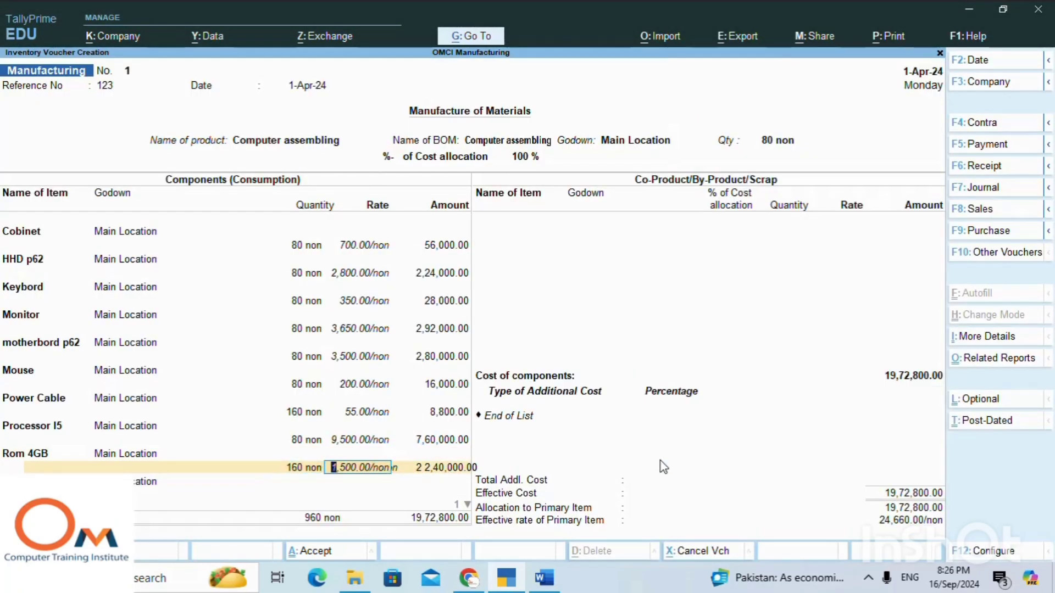
{"action": "key", "text": "Return"}
Accept the SMPS component line unchanged and finish the component list, continuing to the additional costs.
{"action": "key", "text": "Return"}
{"action": "key", "text": "Return"}
{"action": "key", "text": "Return"}
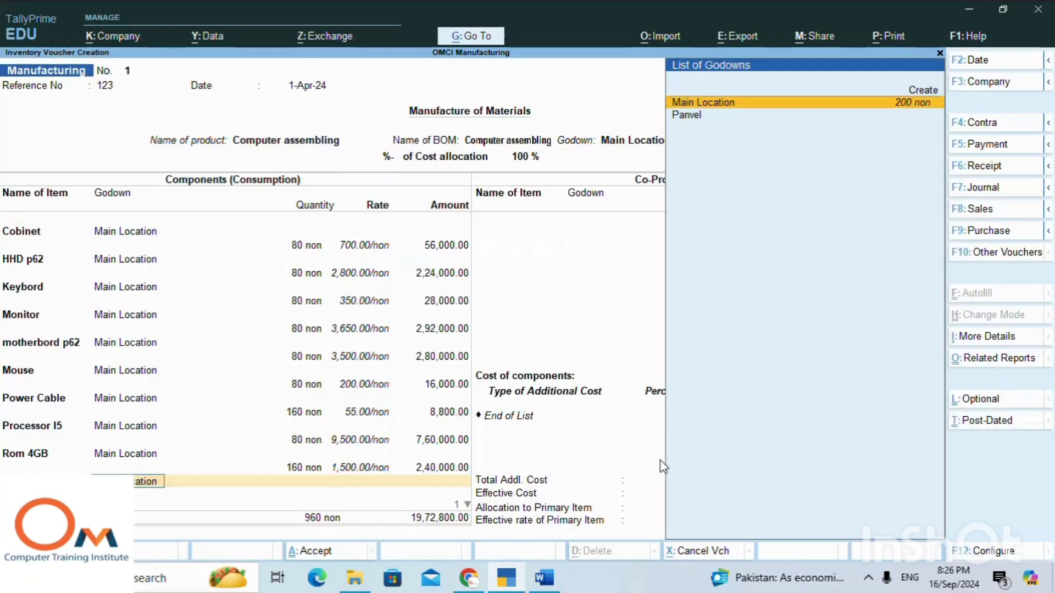
{"action": "key", "text": "Return"}
{"action": "key", "text": "Return"}
{"action": "key", "text": "Return"}
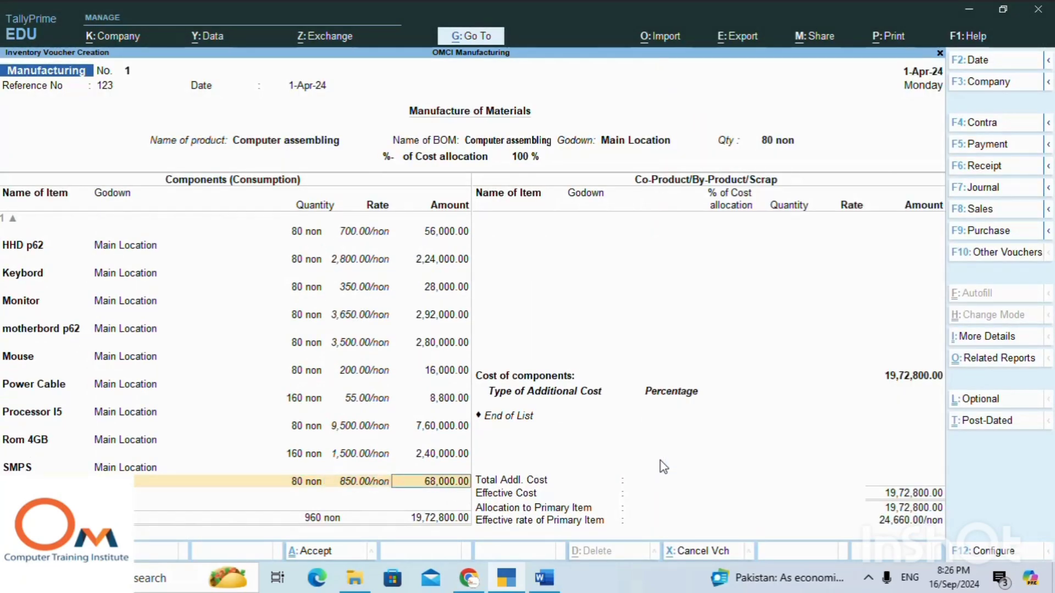
{"action": "key", "text": "Return"}
{"action": "key", "text": "Return"}
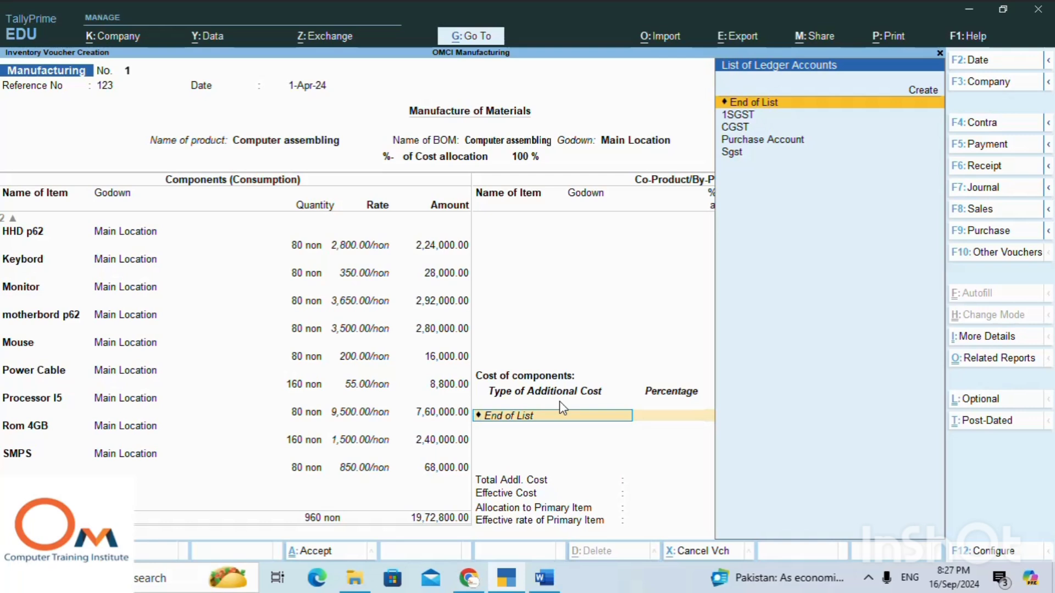
Start a new ledger named Rent for the additional cost and group it under Indirect Expenses.
{"action": "key", "text": "Up"}
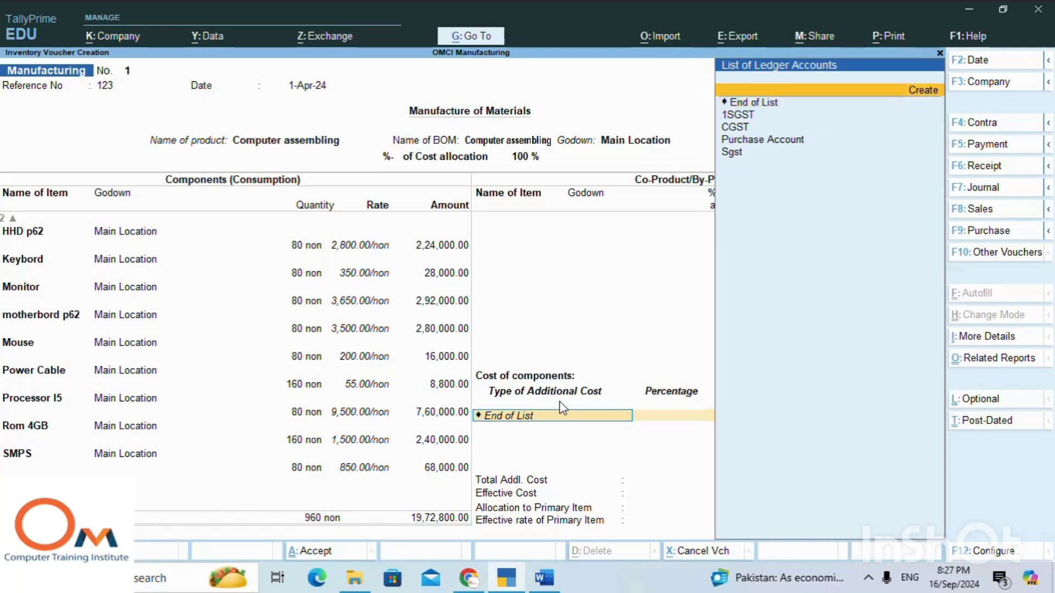
{"action": "key", "text": "Return"}
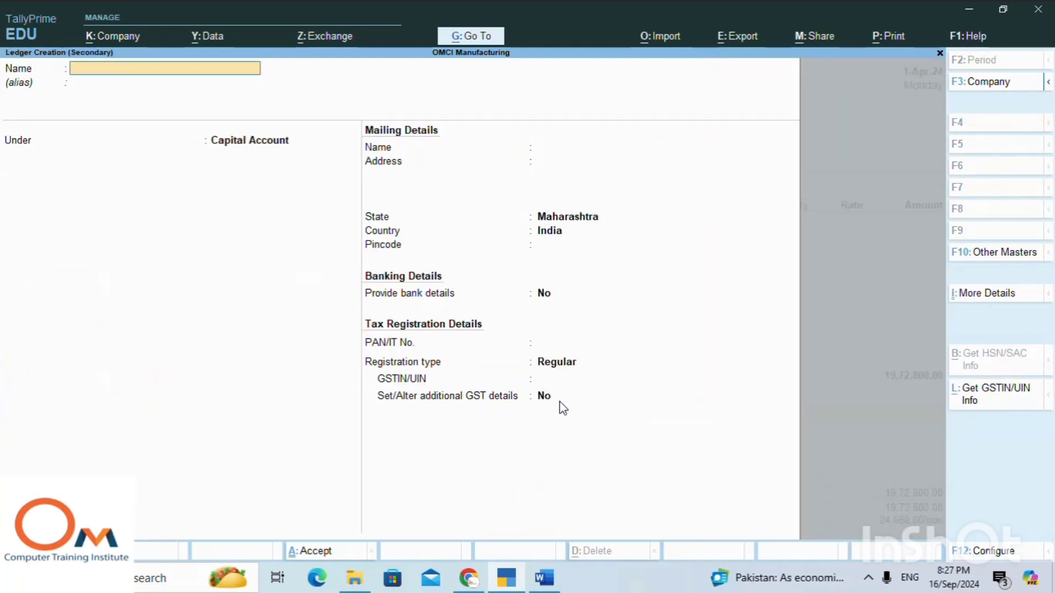
{"action": "type", "text": "Rent"}
{"action": "key", "text": "Return"}
{"action": "key", "text": "Return"}
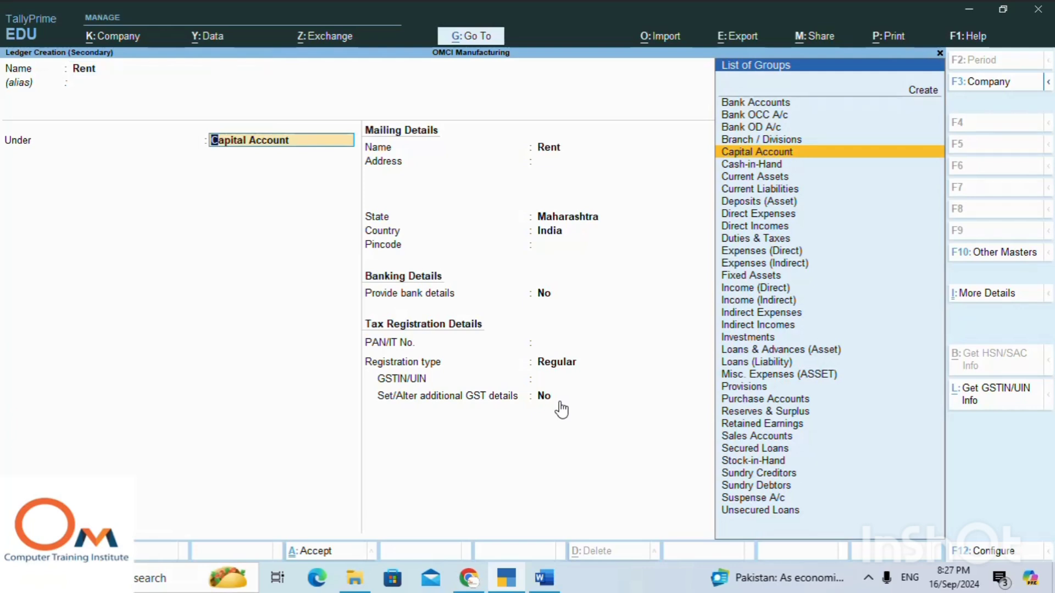
{"action": "type", "text": "In"}
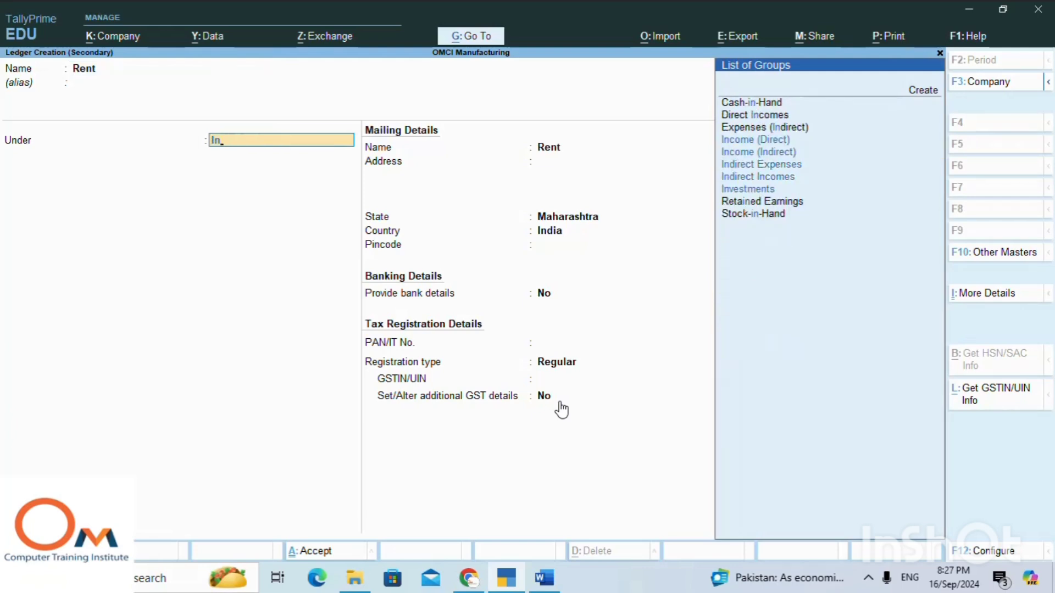
{"action": "key", "text": "Down"}
{"action": "key", "text": "Return"}
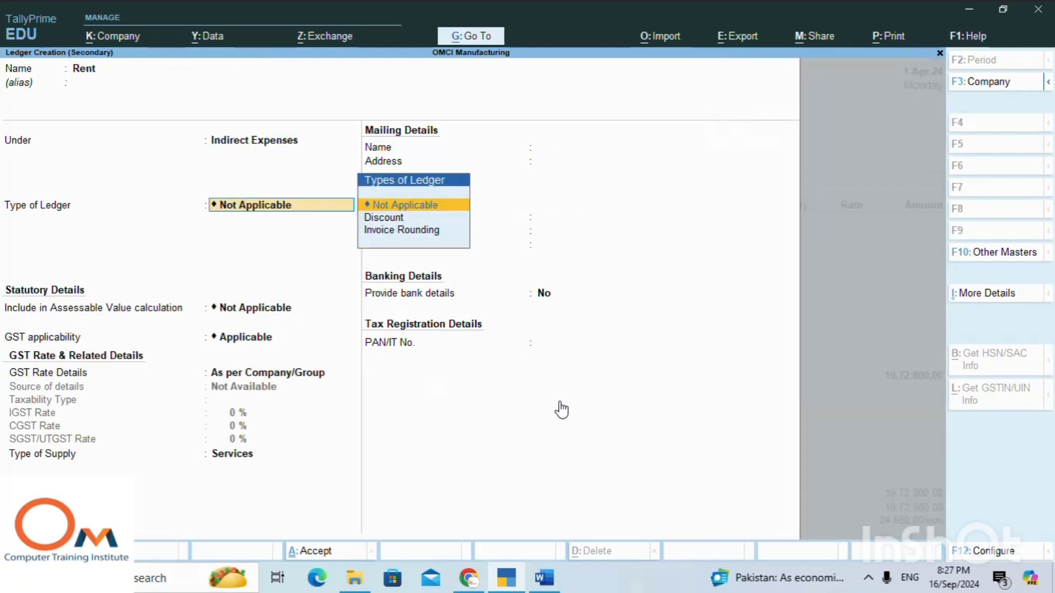
Keep the Rent ledger's type, GST applicability, rate details and Services supply type at their defaults and save the ledger.
{"action": "key", "text": "Return"}
{"action": "key", "text": "Return"}
{"action": "key", "text": "Return"}
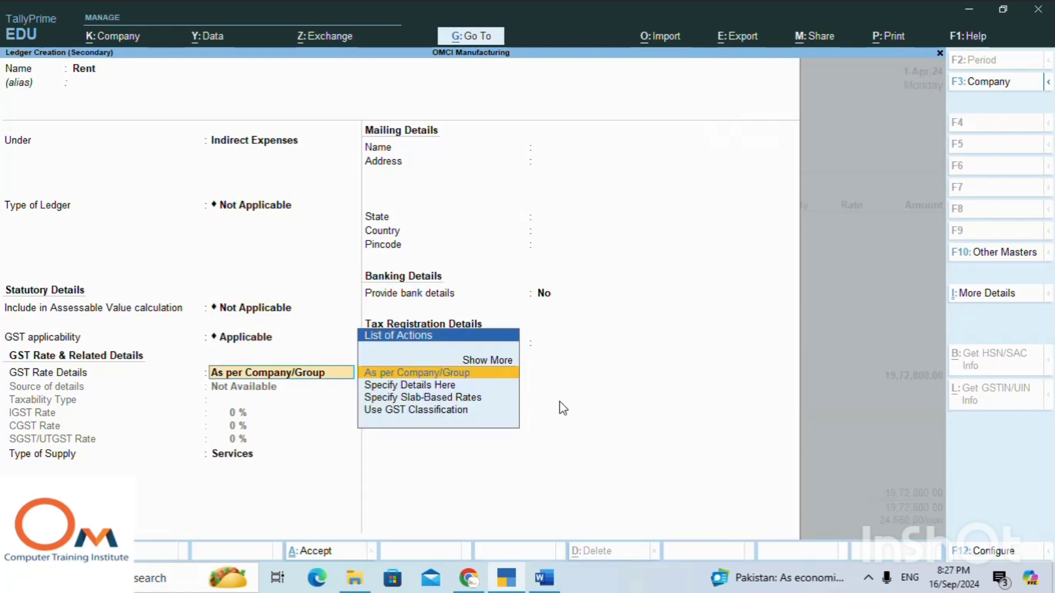
{"action": "key", "text": "Return"}
{"action": "key", "text": "Return"}
{"action": "key", "text": "Return"}
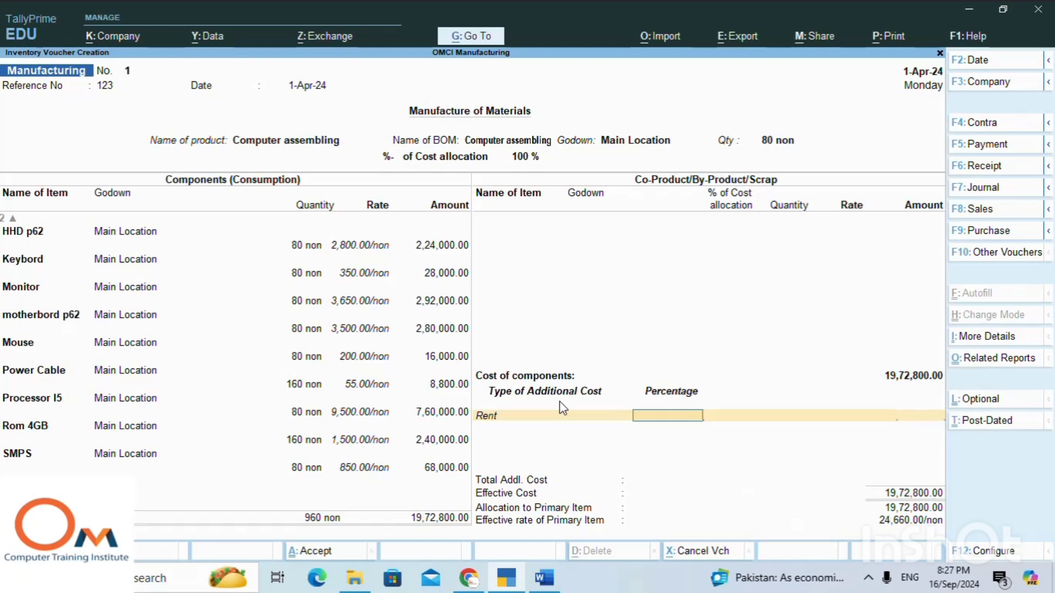
Enter 70,000 as the additional cost amount for Rent, leaving the percentage blank.
{"action": "key", "text": "Return"}
{"action": "type", "text": "70000"}
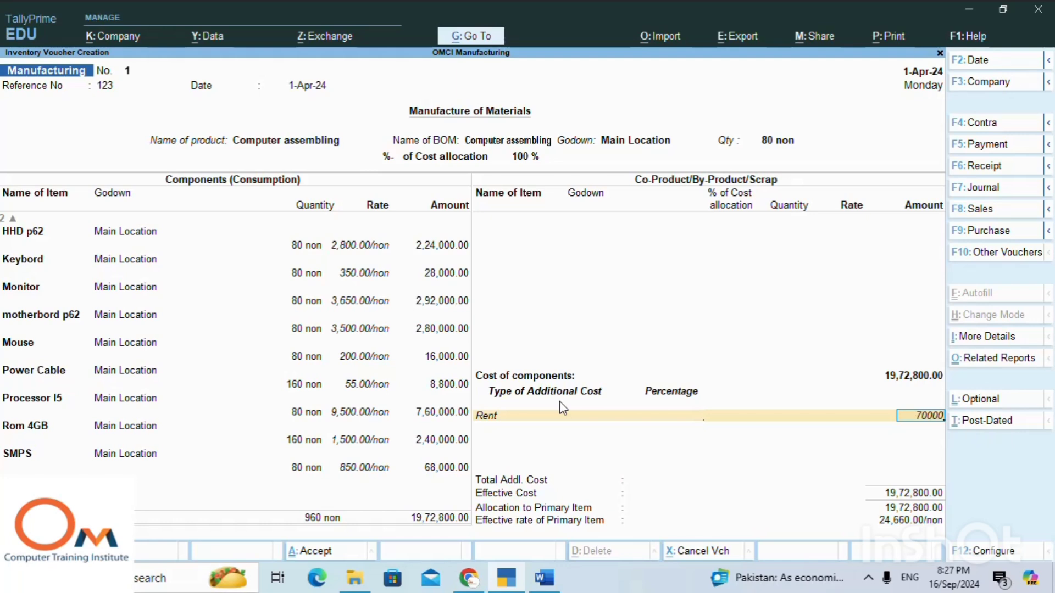
{"action": "key", "text": "Return"}
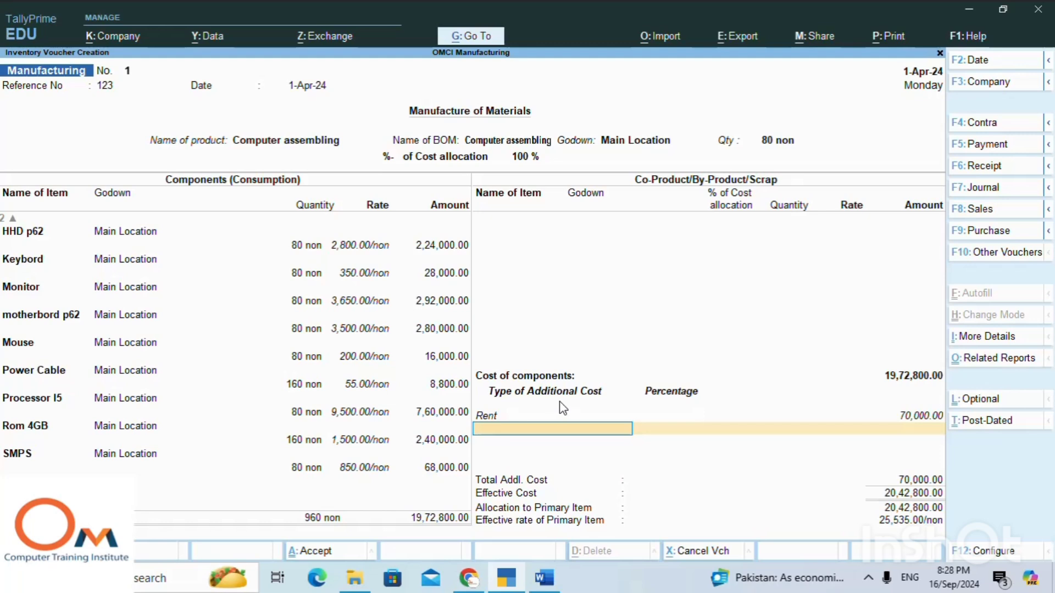
Create a Salary ledger under Indirect Expenses for the next additional cost, keeping its default statutory and GST details.
{"action": "key", "text": "ctrl"}
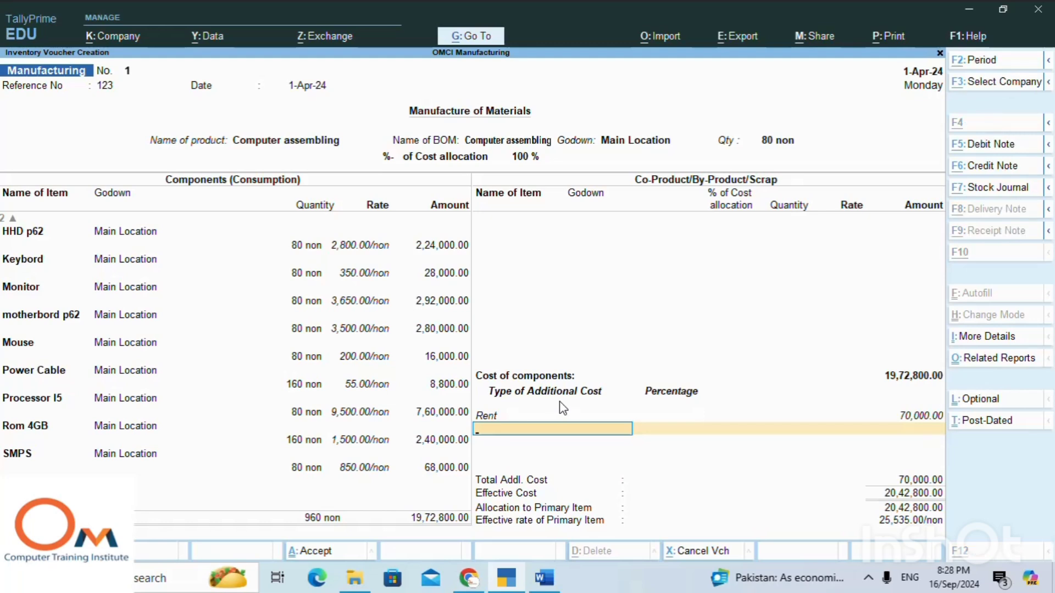
{"action": "key", "text": "alt+c"}
{"action": "type", "text": "Salary"}
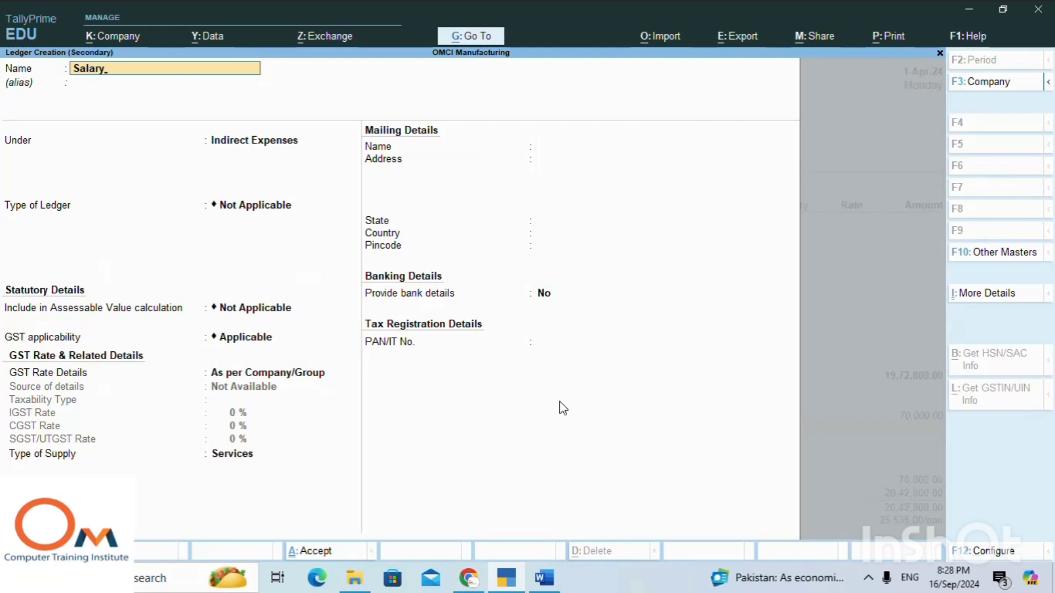
{"action": "key", "text": "Return"}
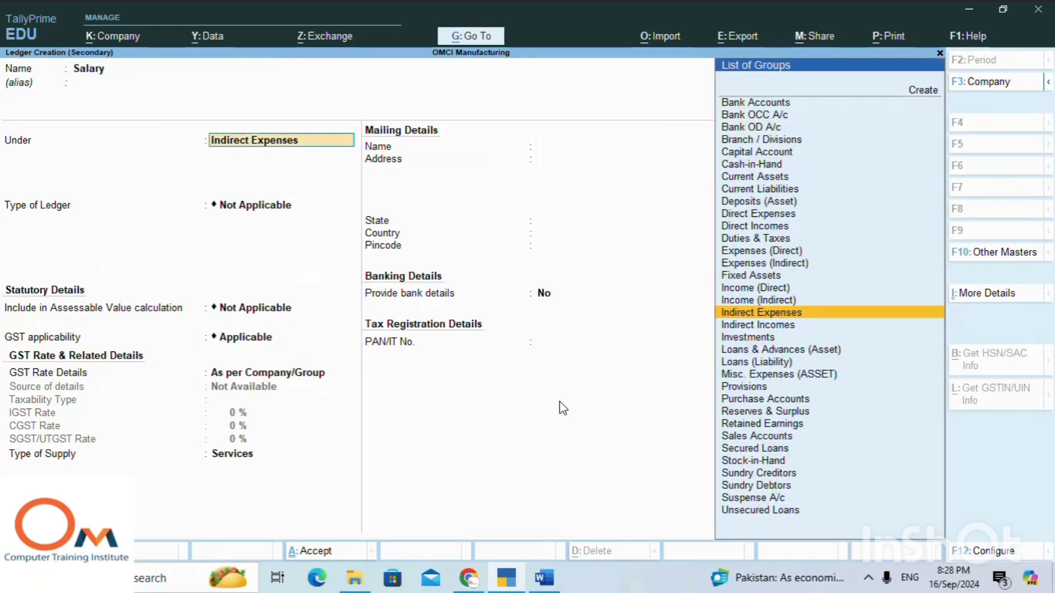
{"action": "key", "text": "Return"}
{"action": "key", "text": "Return"}
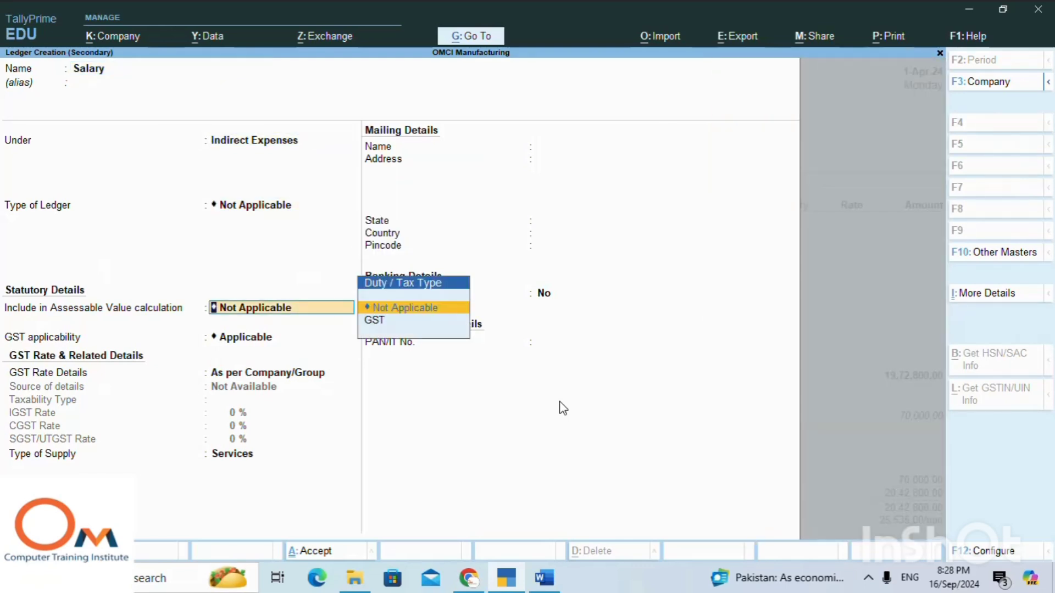
{"action": "key", "text": "Return"}
{"action": "key", "text": "Return"}
{"action": "key", "text": "Return"}
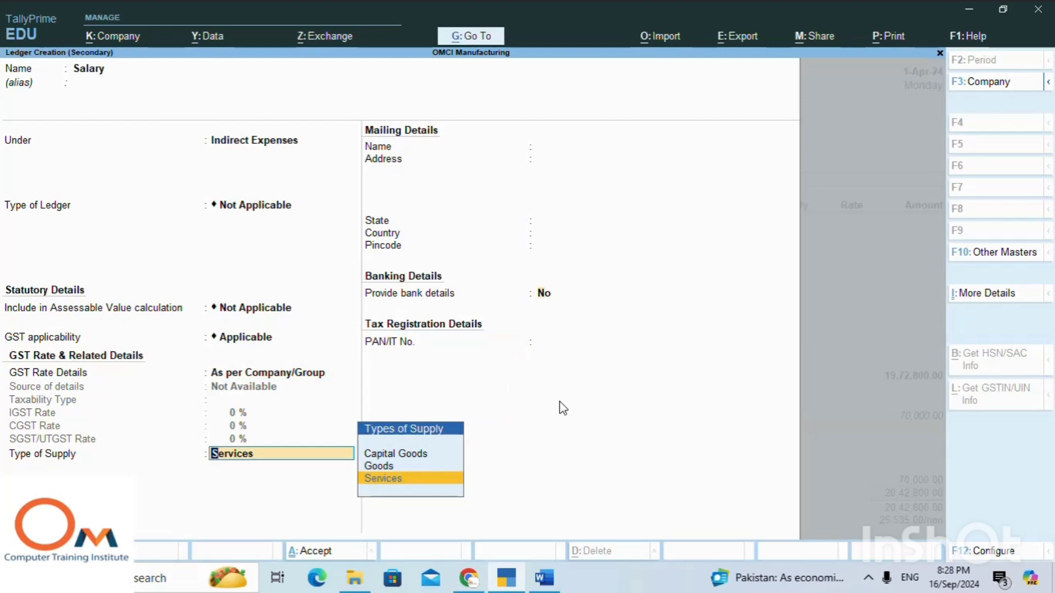
{"action": "key", "text": "Return"}
{"action": "key", "text": "Return"}
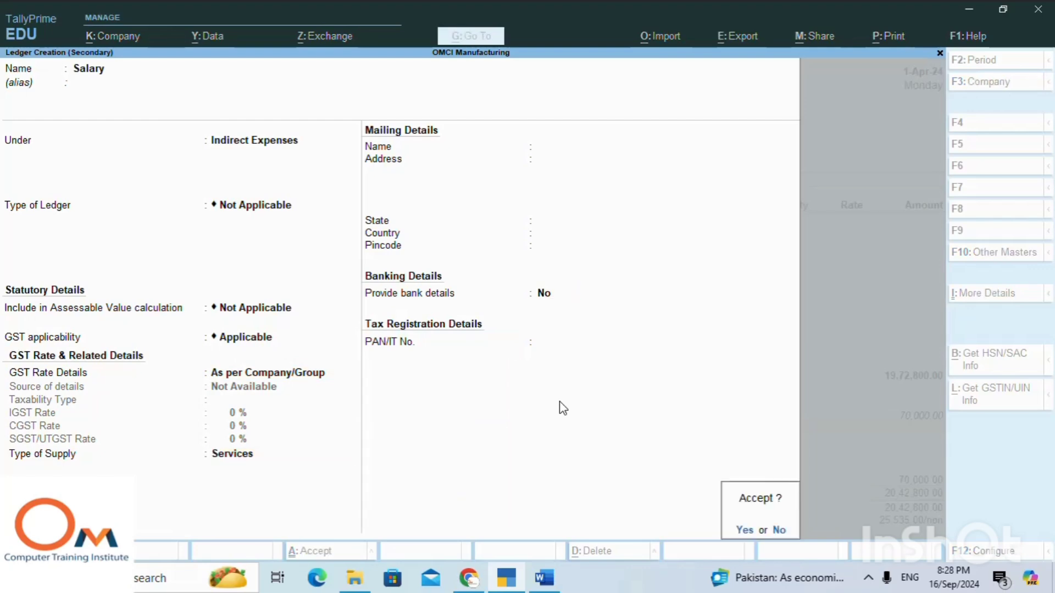
{"action": "key", "text": "Return"}
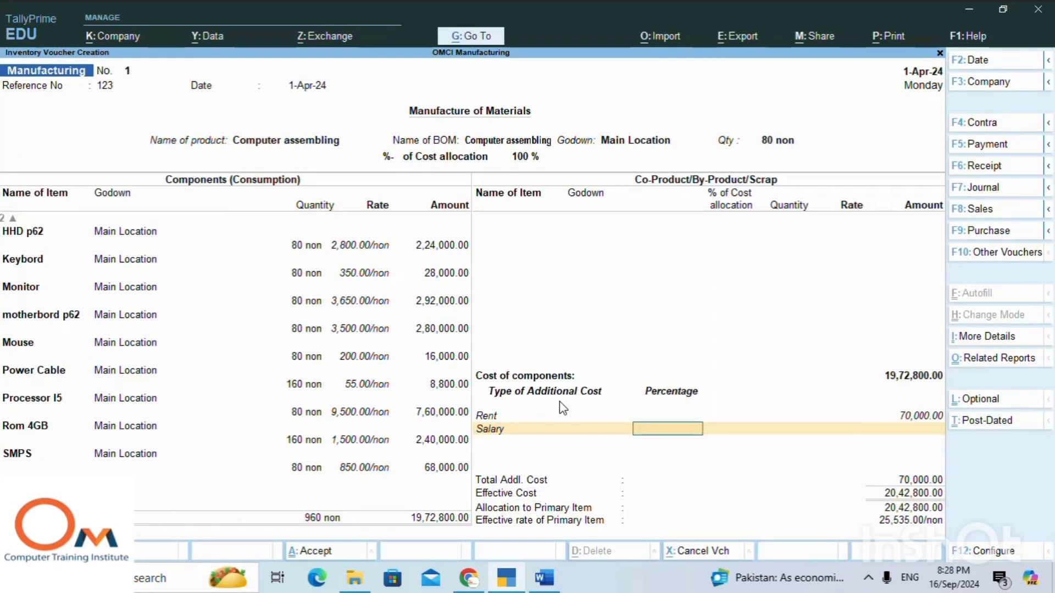
Enter 8,00,000 as the additional cost amount for Salary, leaving the percentage blank.
{"action": "key", "text": "Return"}
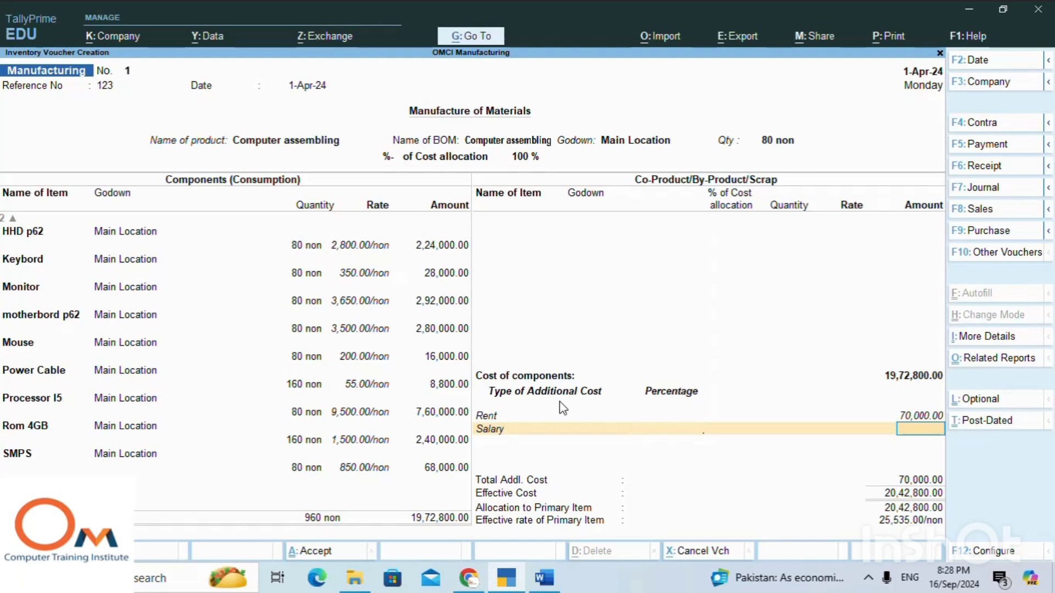
{"action": "type", "text": "800000"}
{"action": "key", "text": "Return"}
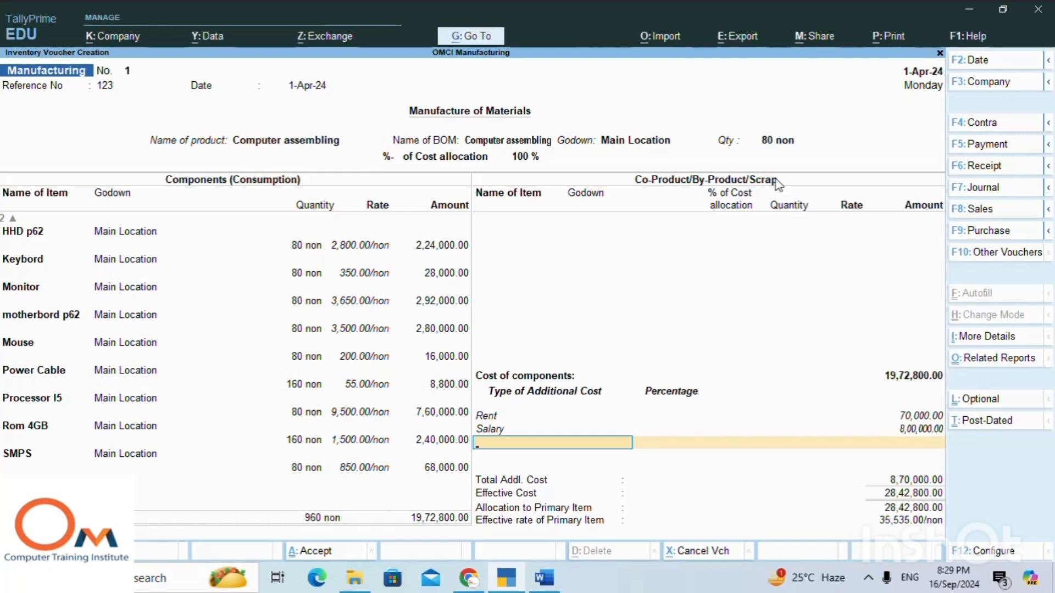
End the additional costs, save the Manufacturing voucher without a narration, and return to the Gateway of Tally.
{"action": "key", "text": "Return"}
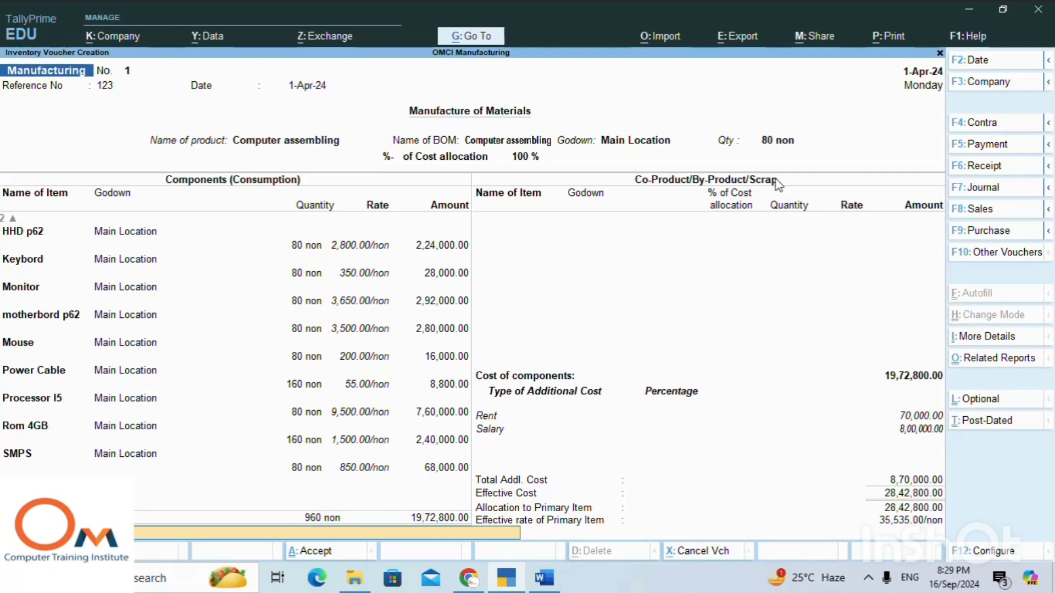
{"action": "key", "text": "Return"}
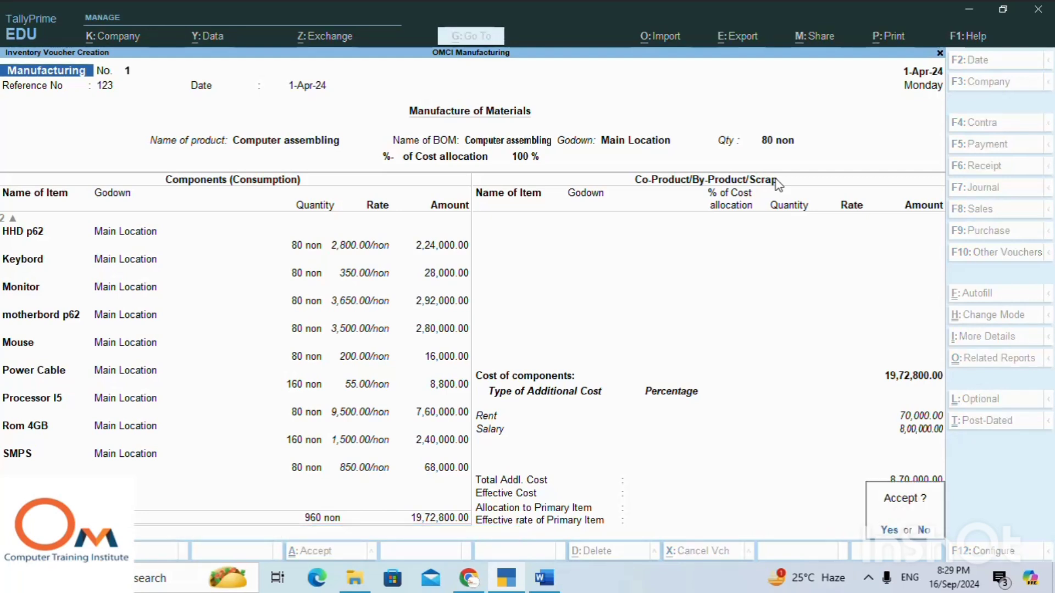
{"action": "key", "text": "y"}
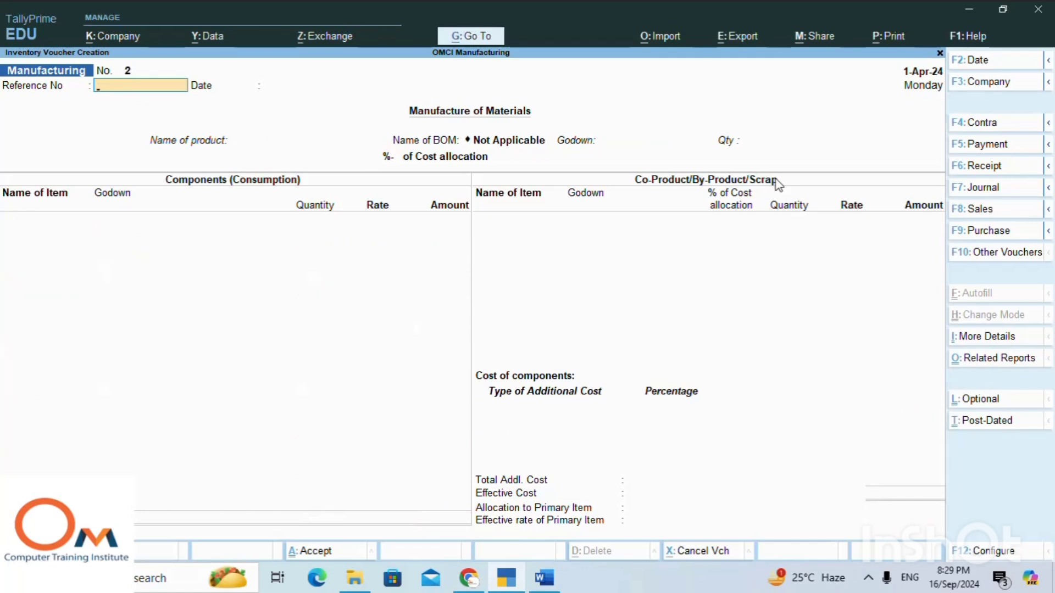
{"action": "key", "text": "Escape"}
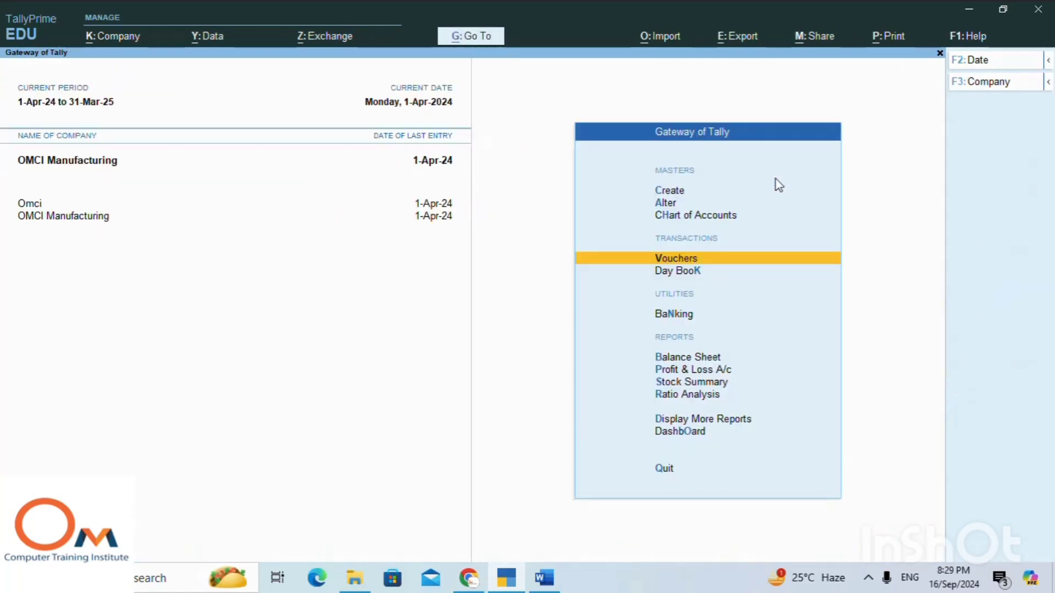
Open the Stock Summary report for OMCI Manufacturing.
{"action": "key", "text": "Down"}
{"action": "key", "text": "Down"}
{"action": "key", "text": "Down"}
{"action": "key", "text": "Down"}
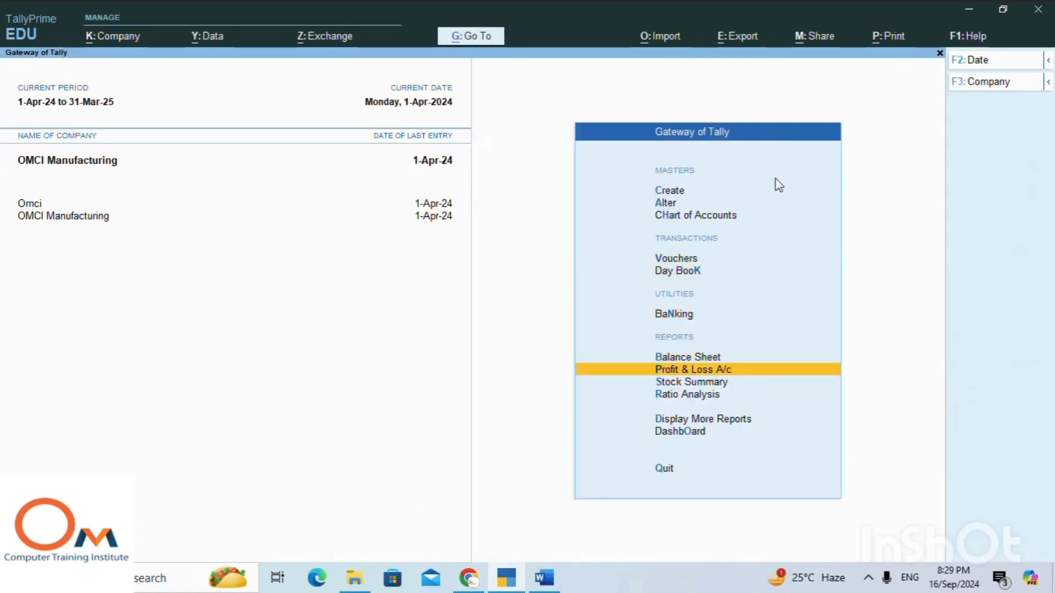
{"action": "key", "text": "Down"}
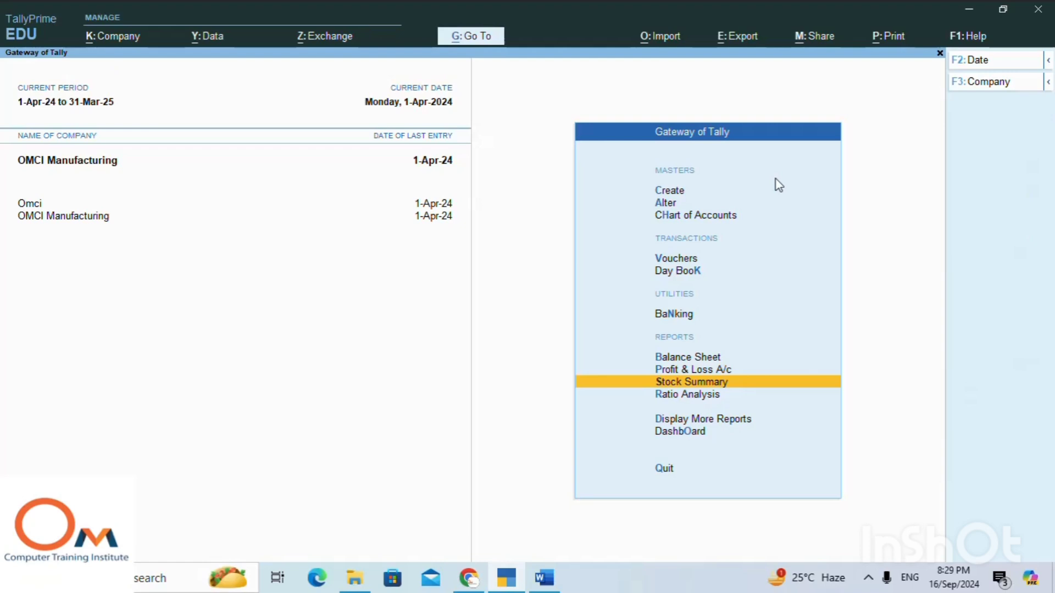
{"action": "key", "text": "Up"}
{"action": "key", "text": "Return"}
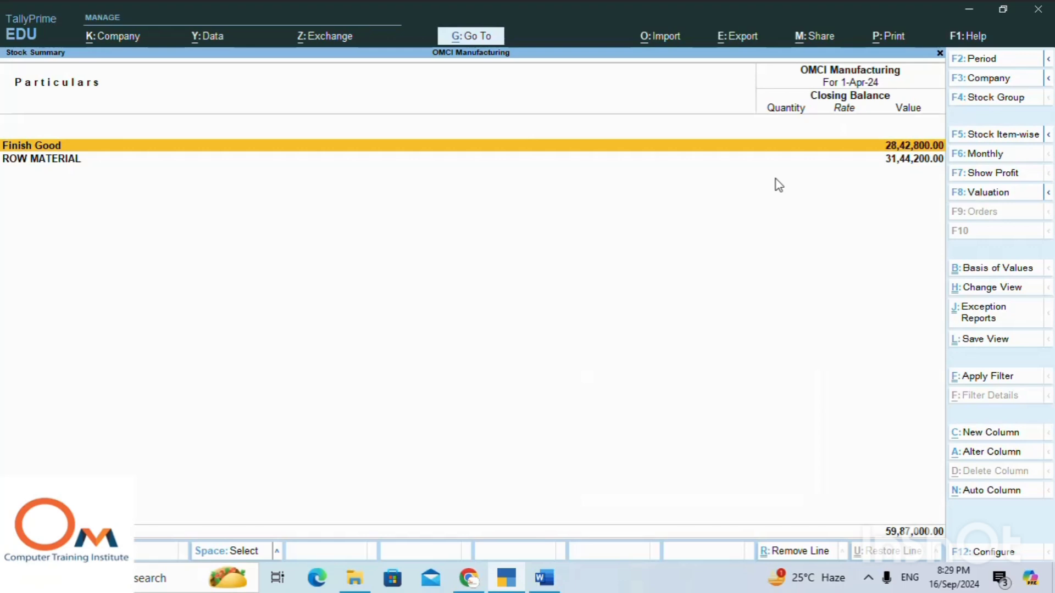
Drill down from the Finish Good group through Computer assembling to its Manufacturing voucher to review the production entry.
{"action": "key", "text": "Return"}
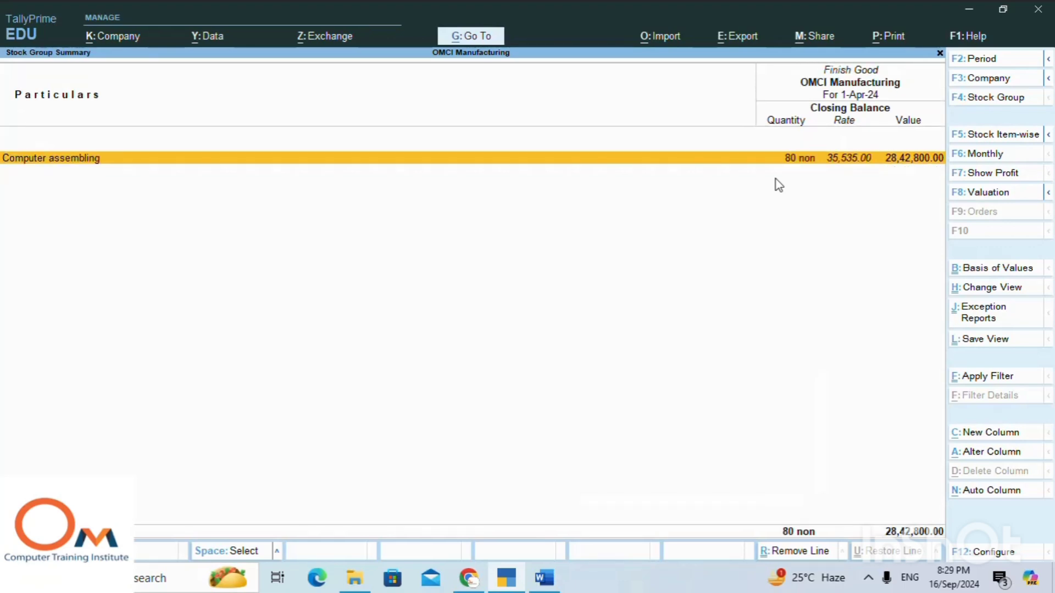
{"action": "key", "text": "Return"}
{"action": "key", "text": "Return"}
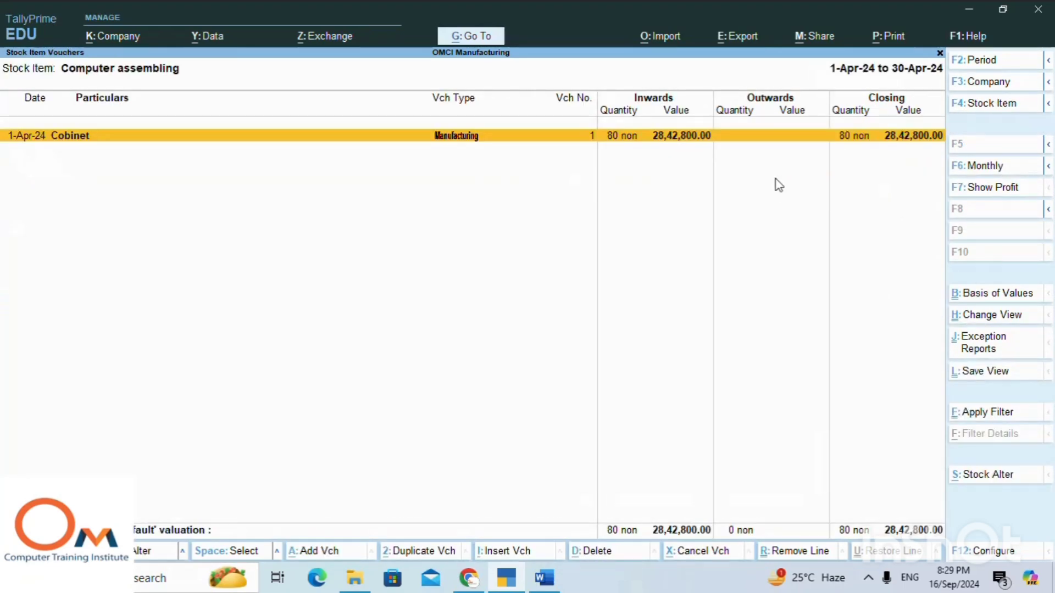
{"action": "key", "text": "Return"}
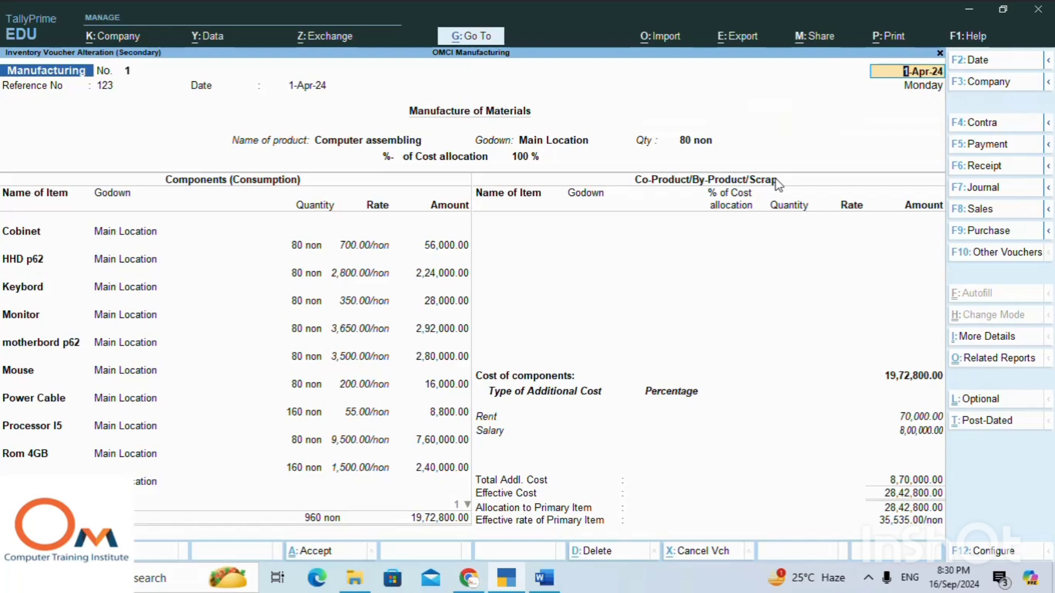
{"action": "left_click", "coordinate": [869, 578]}
{"action": "left_click", "coordinate": [884, 515]}
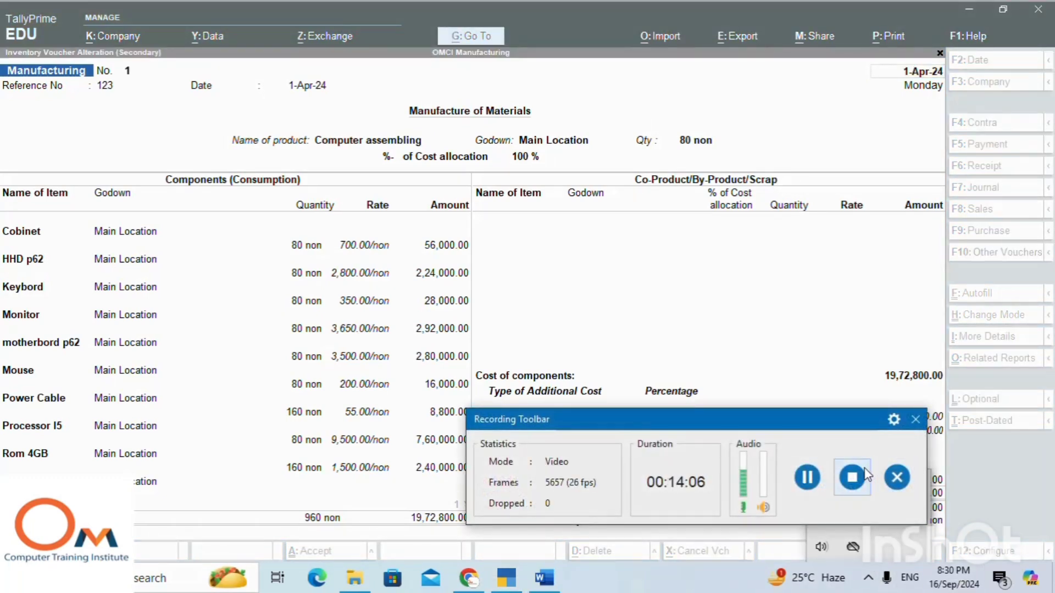